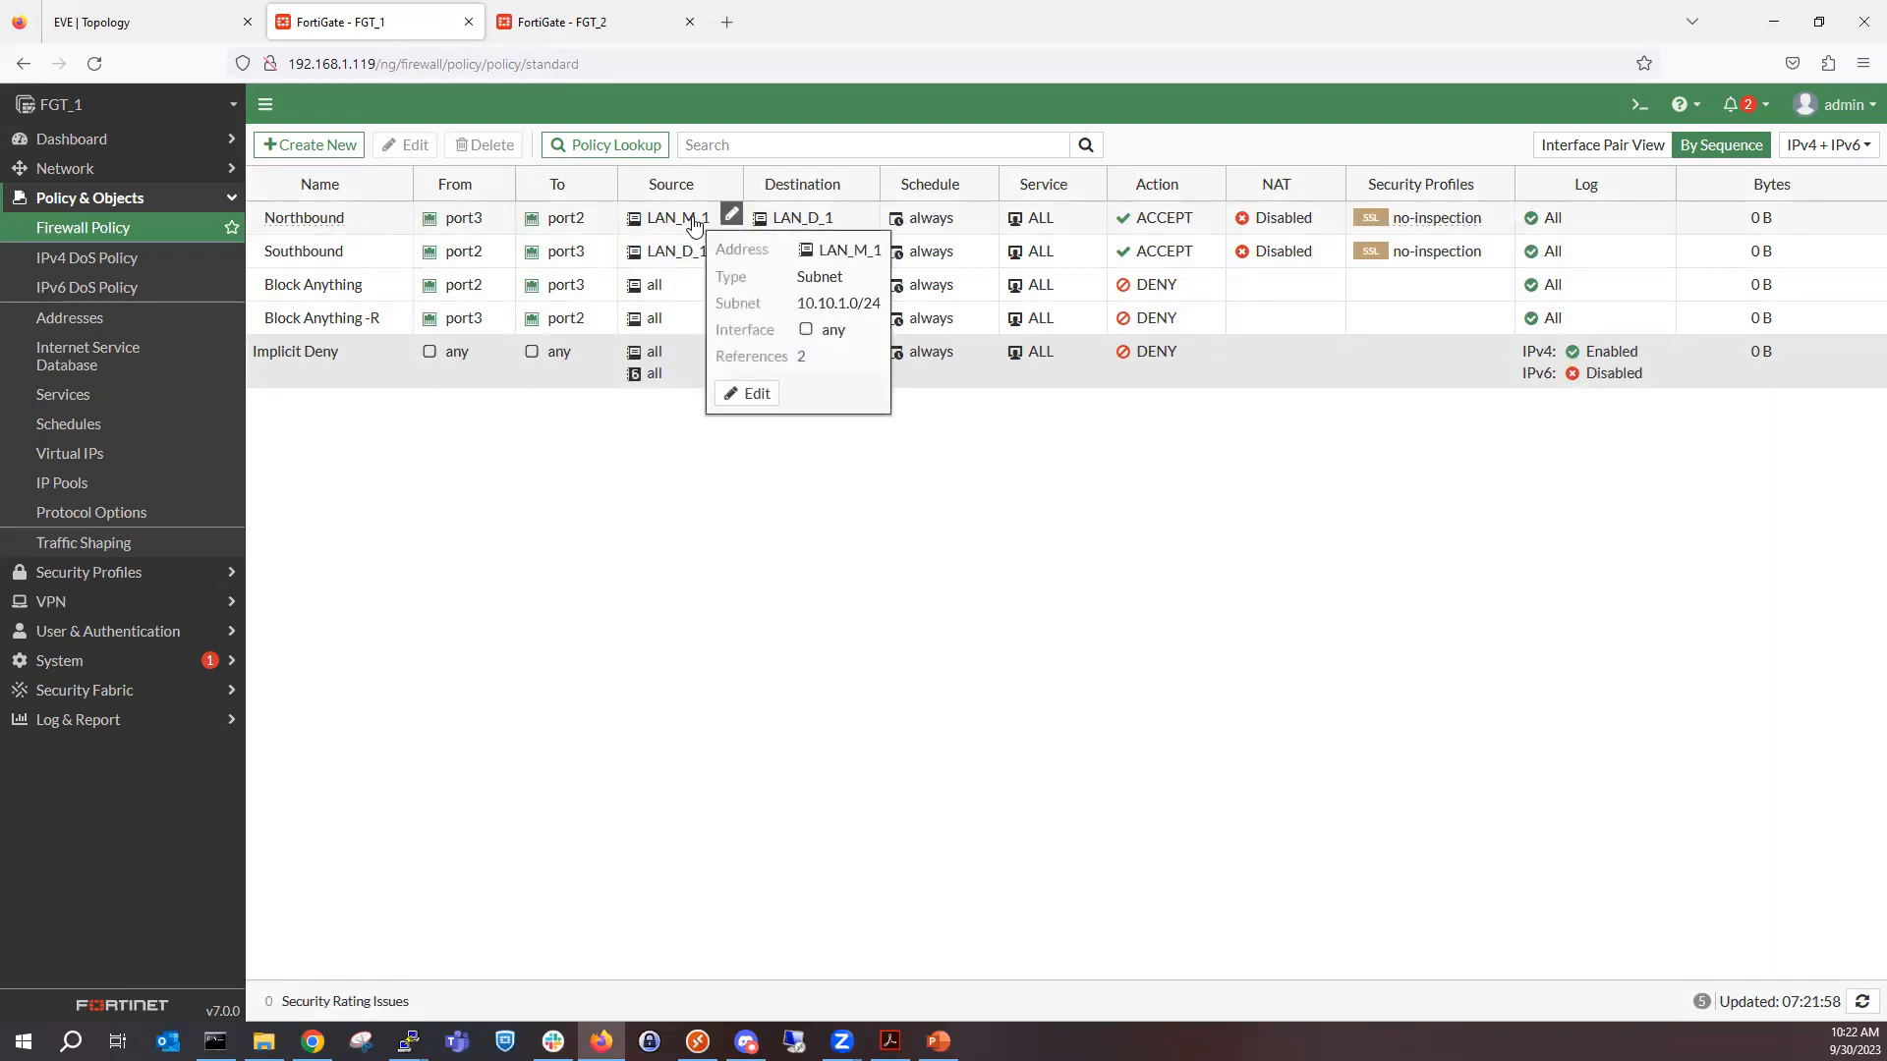
Change the service of the Northbound firewall policy on FGT_1 to PING and apply it.
mouse_move(802, 226)
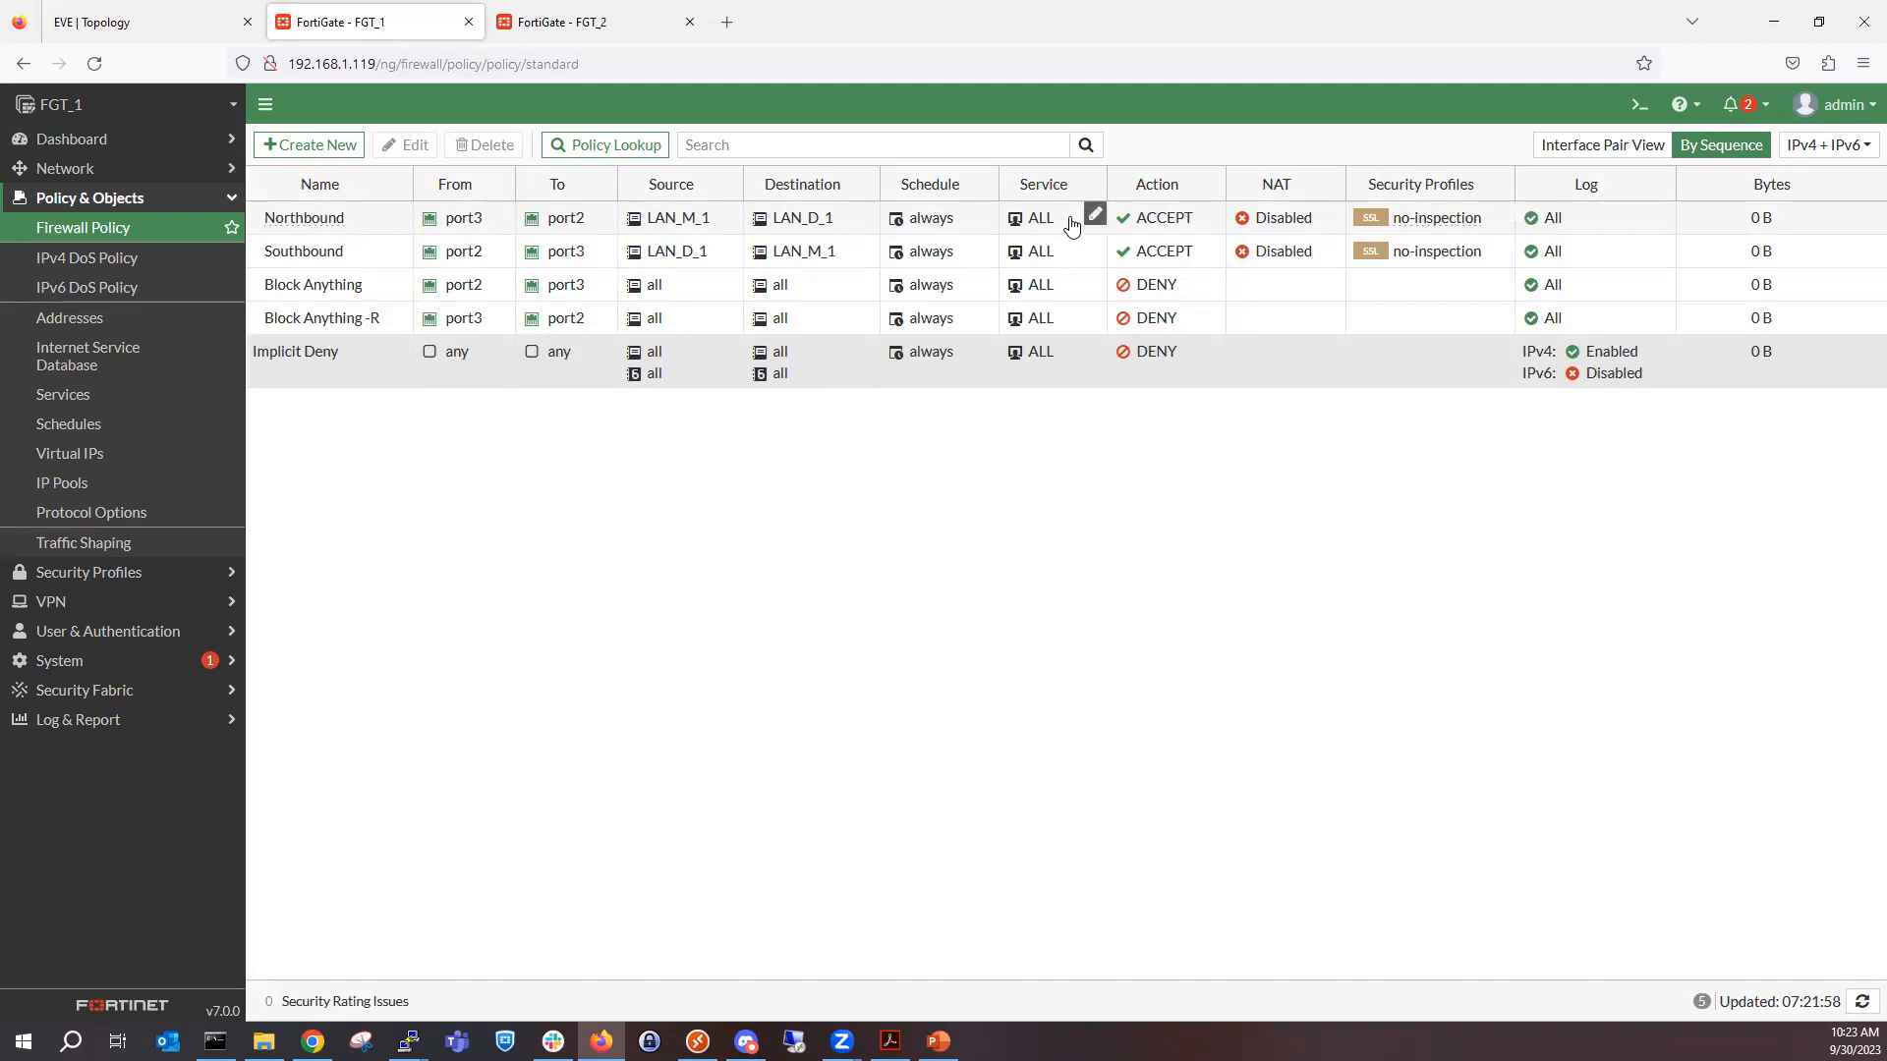
left_click(1091, 216)
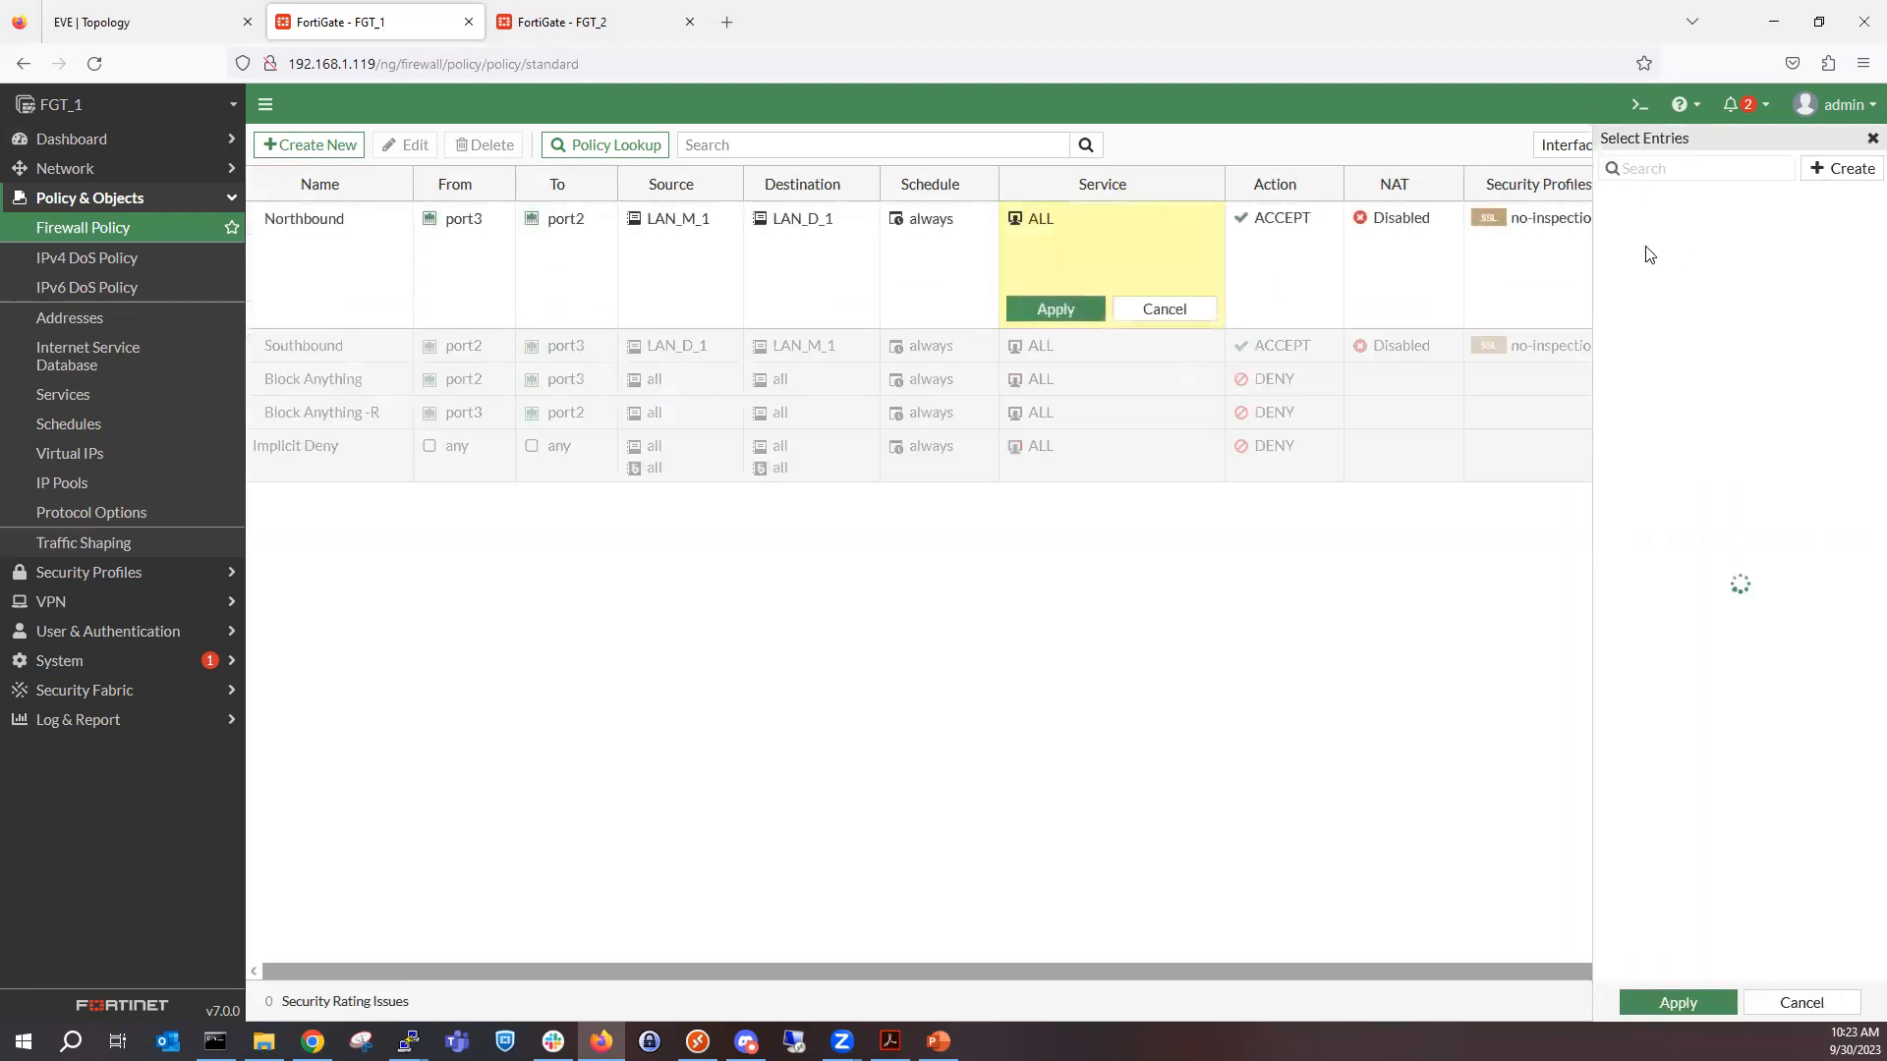
type("ping")
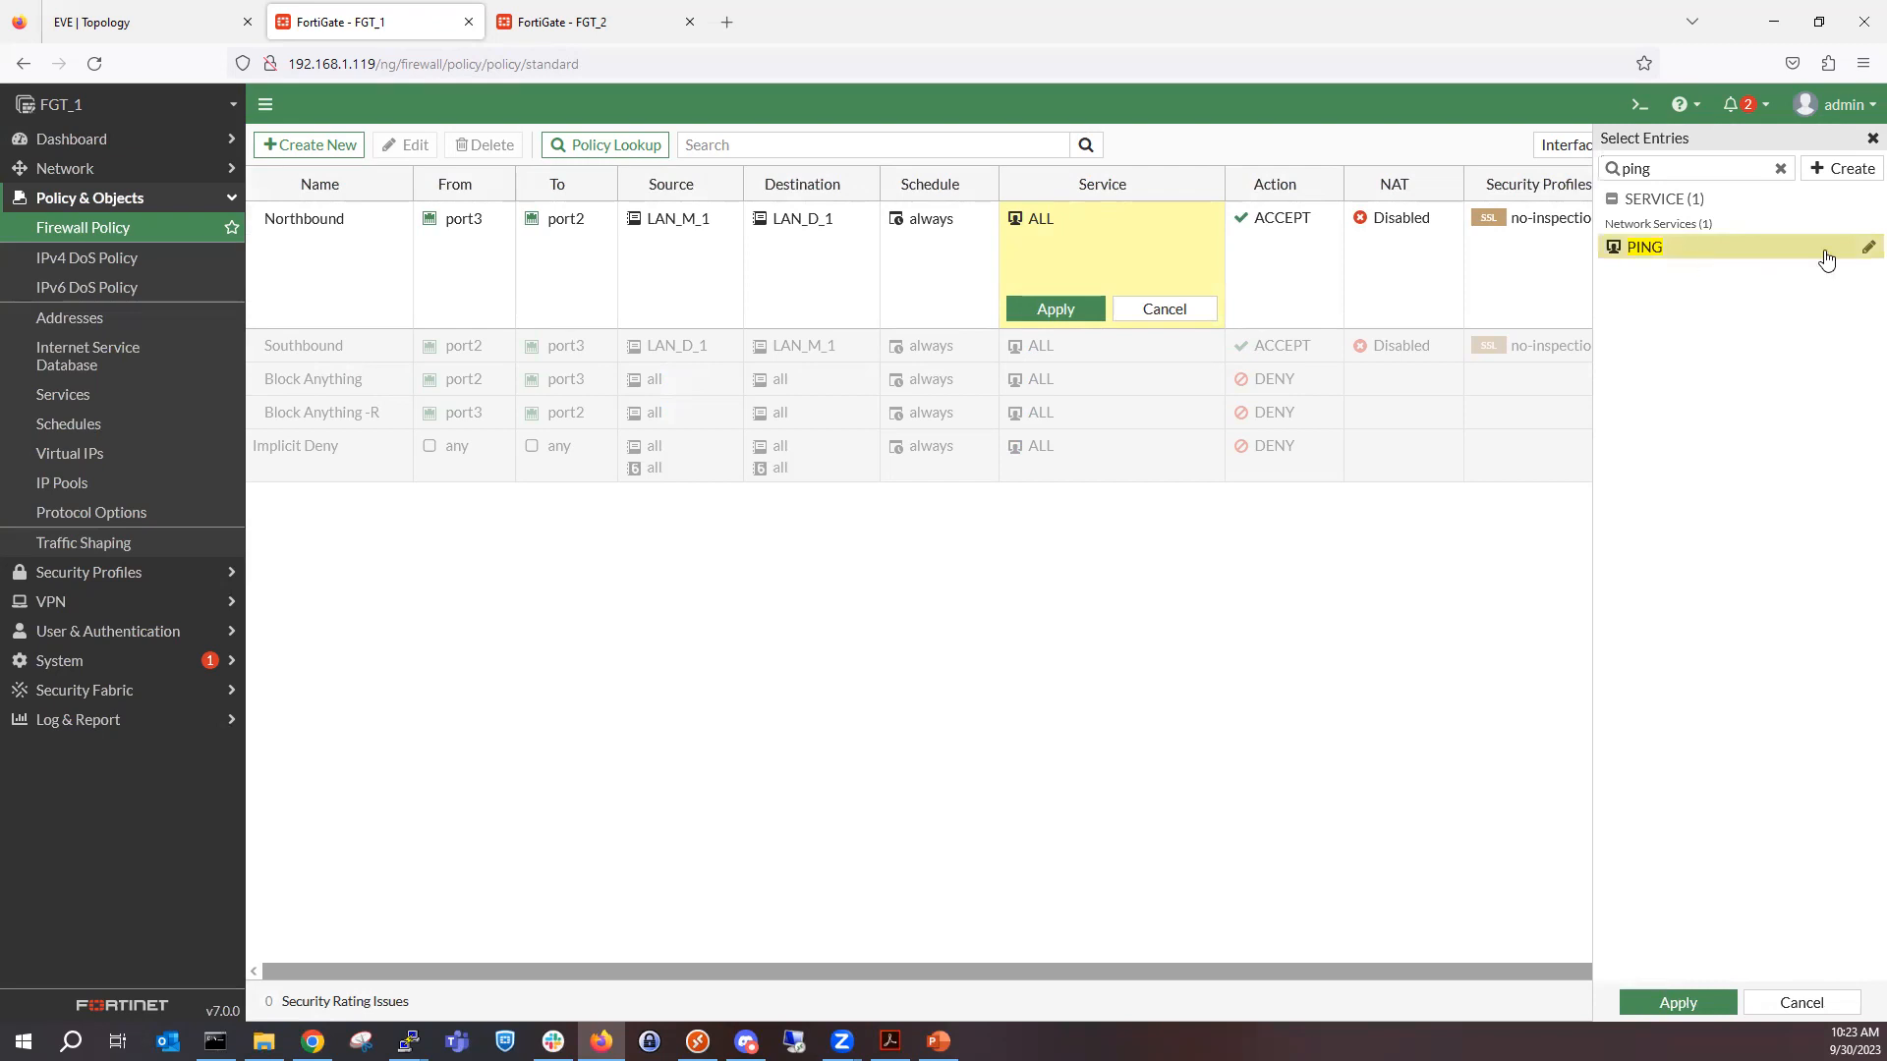
left_click(1746, 265)
left_click(1676, 1002)
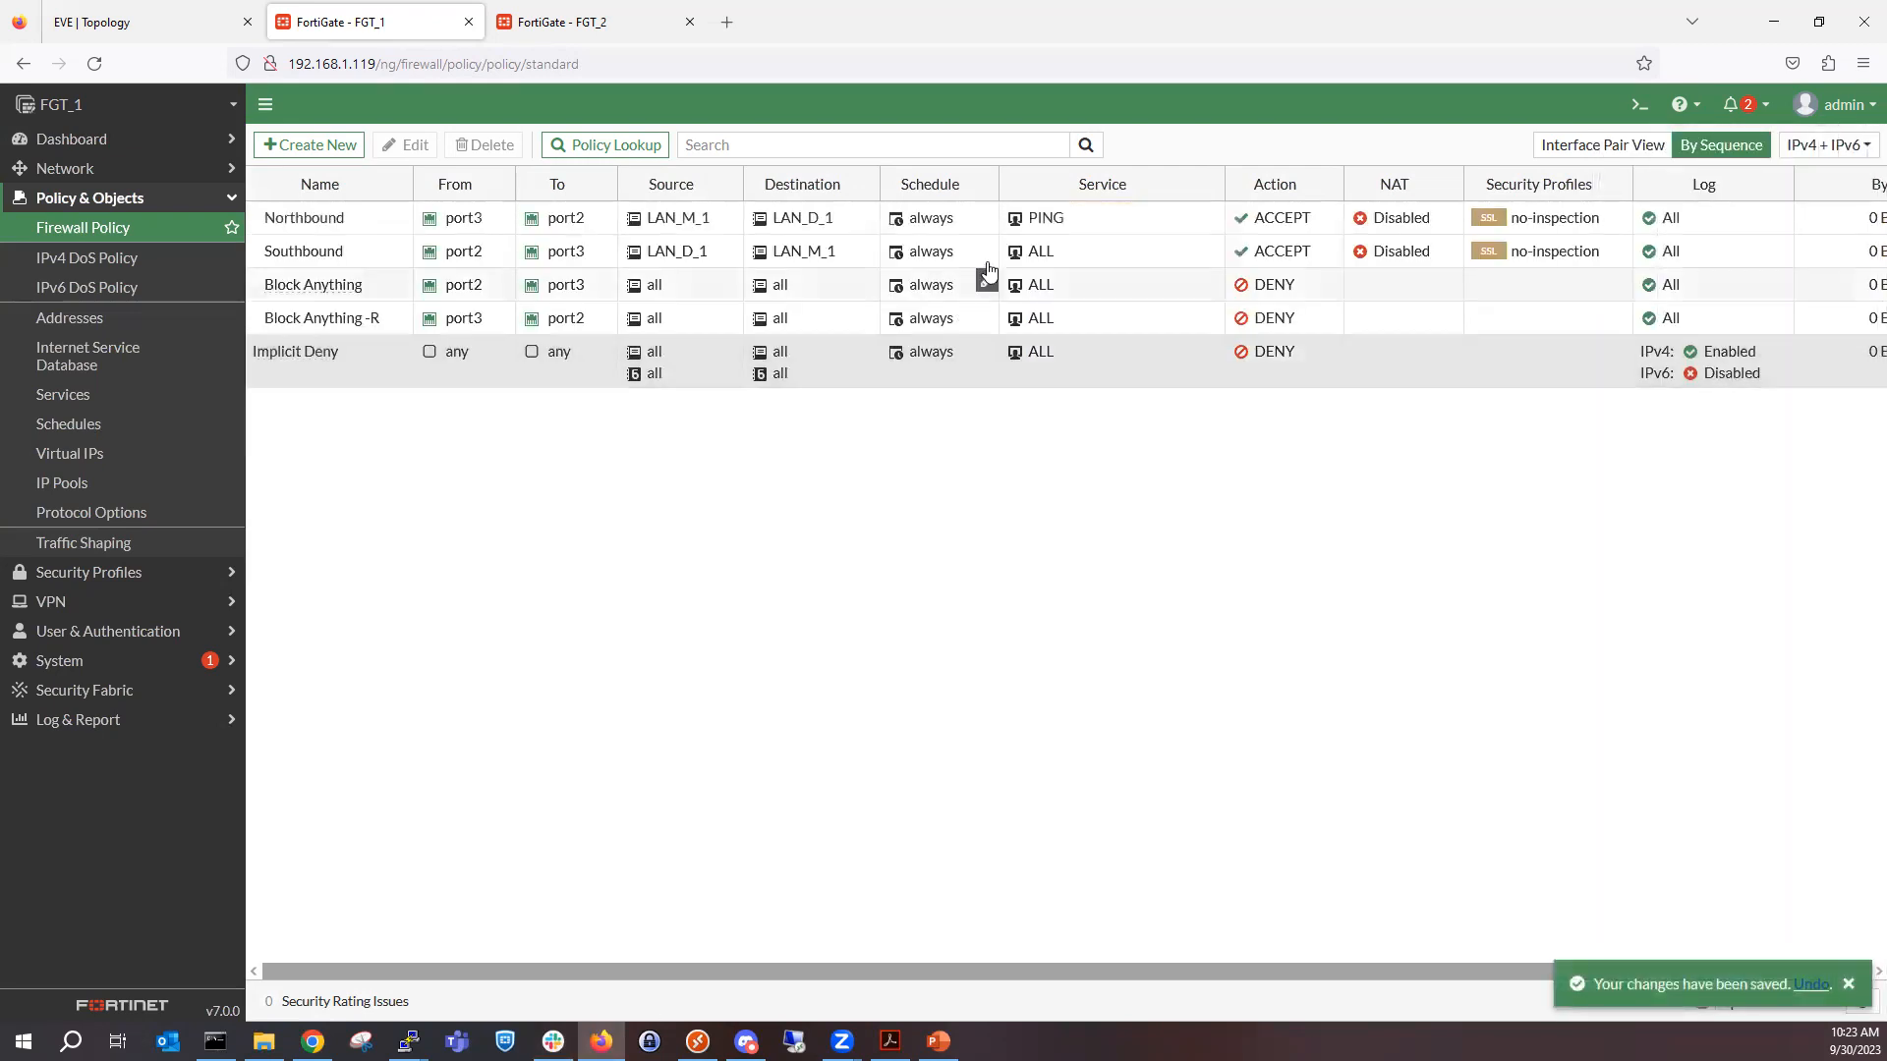
Change the service of the Southbound firewall policy to PING and apply it.
left_click(1211, 248)
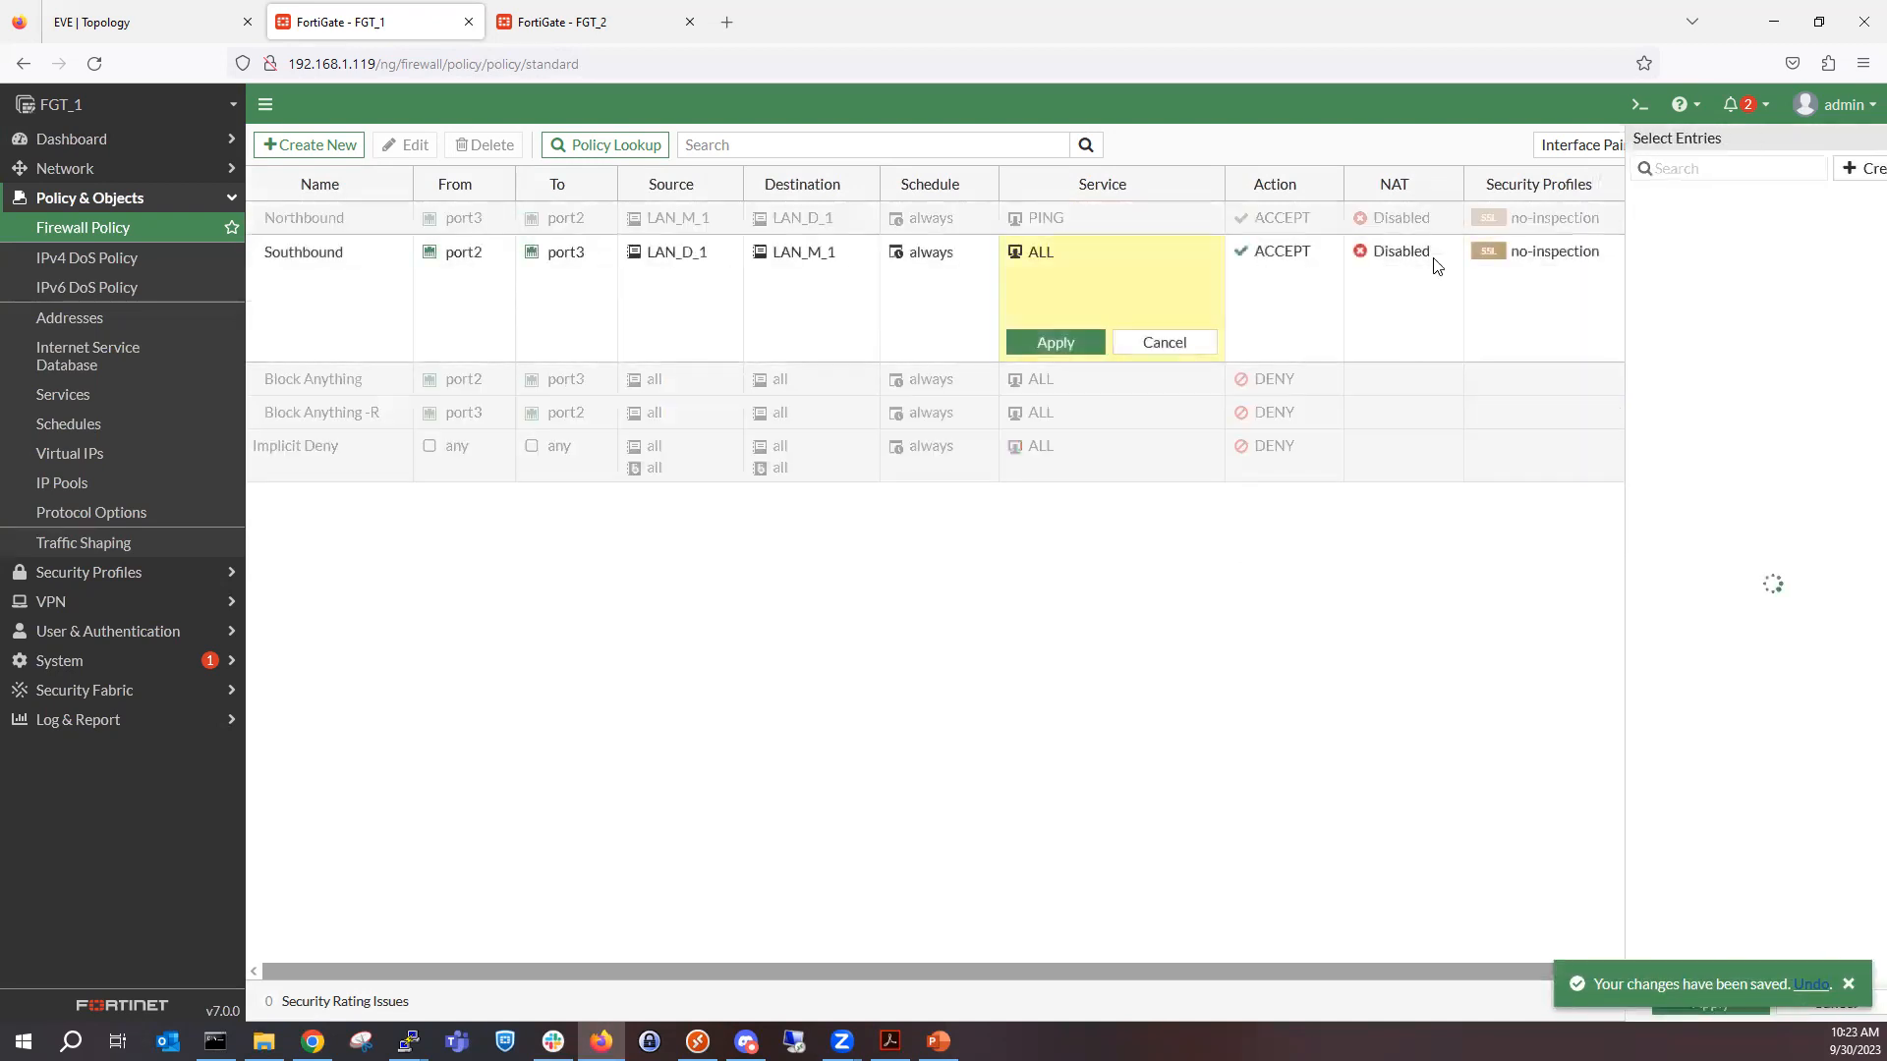
type("ping")
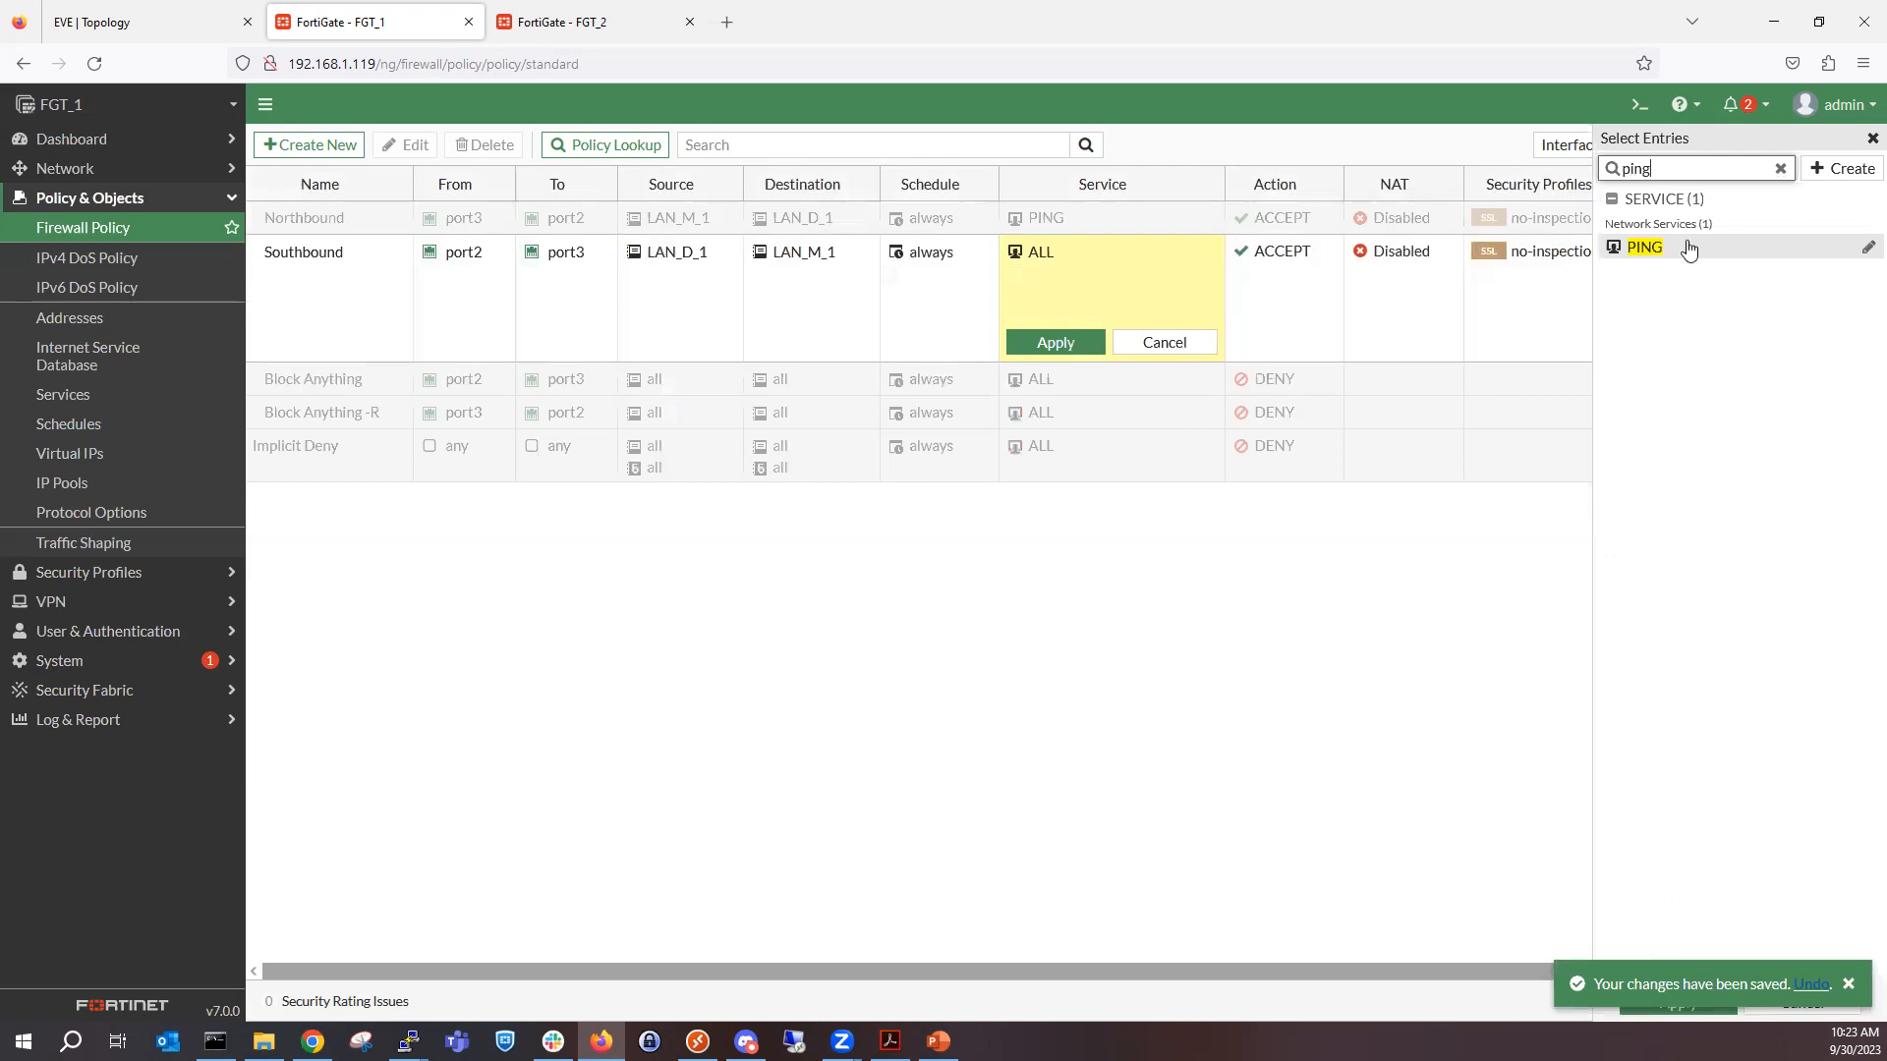
left_click(1673, 256)
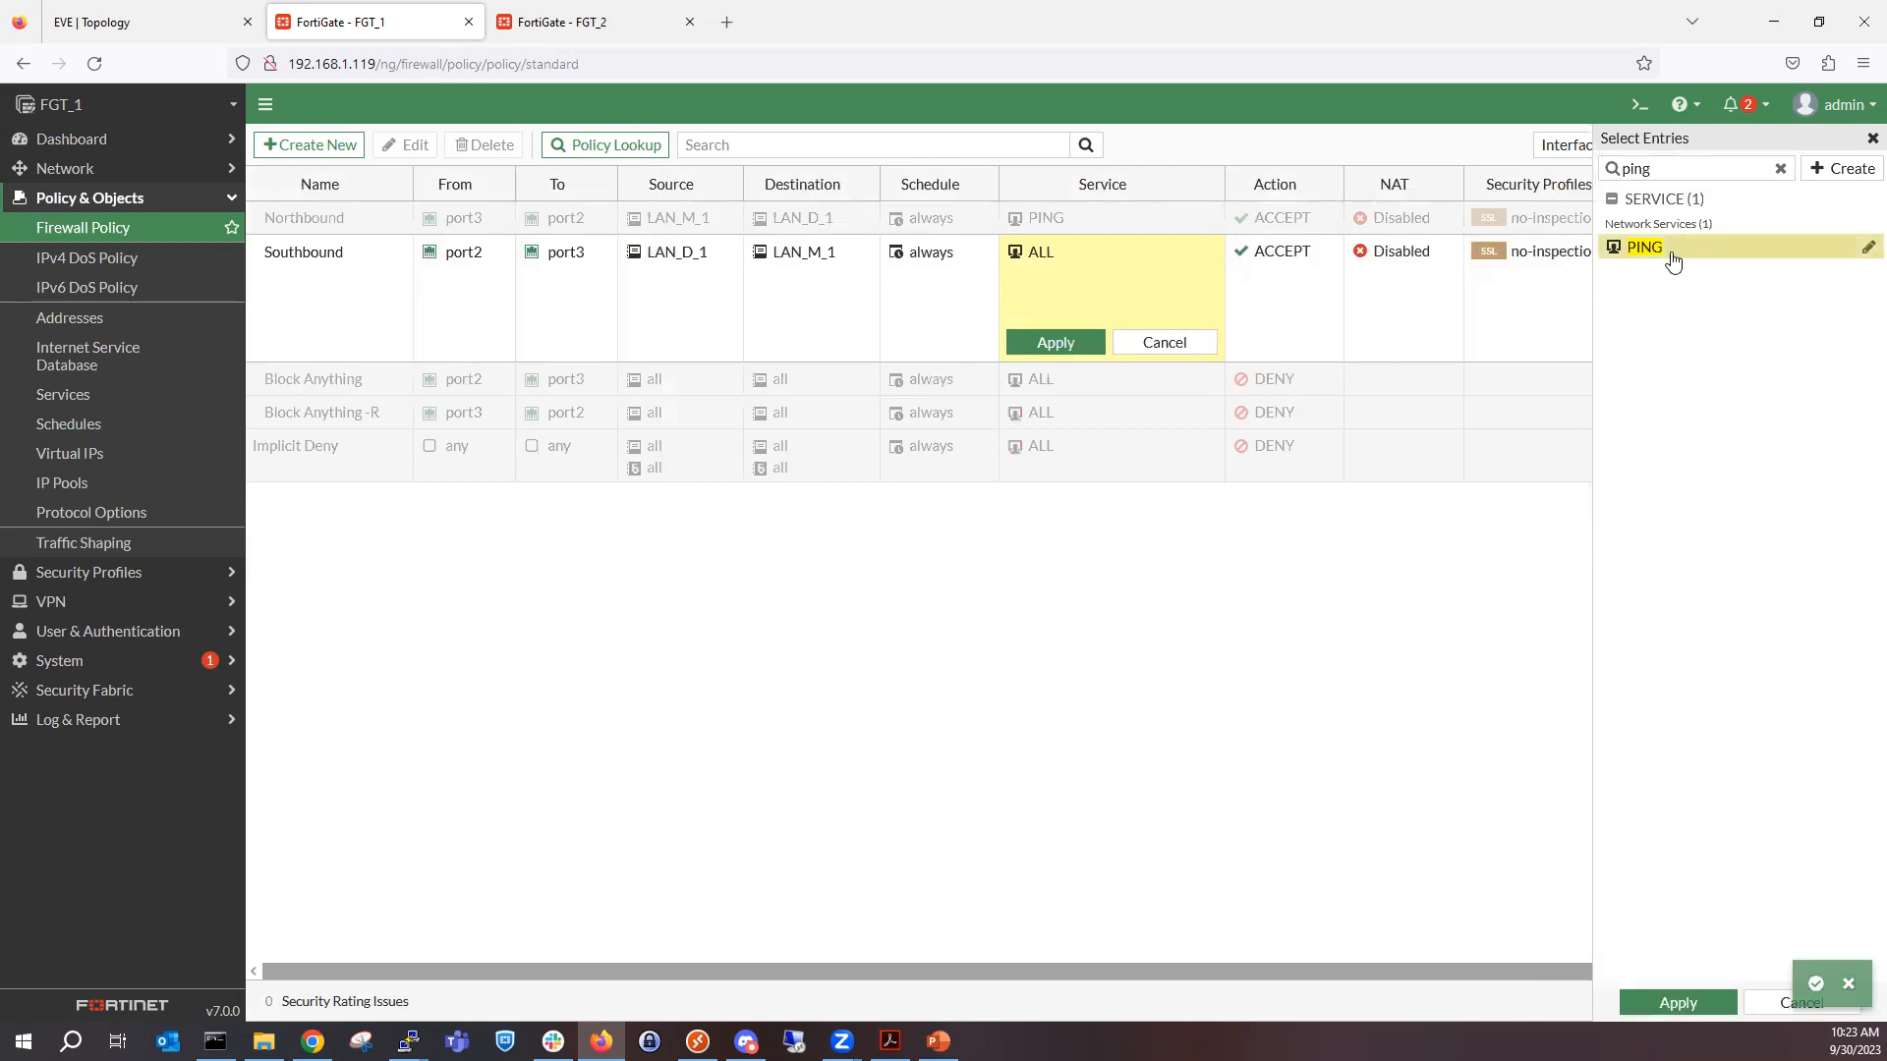
left_click(1697, 1004)
left_click(1055, 342)
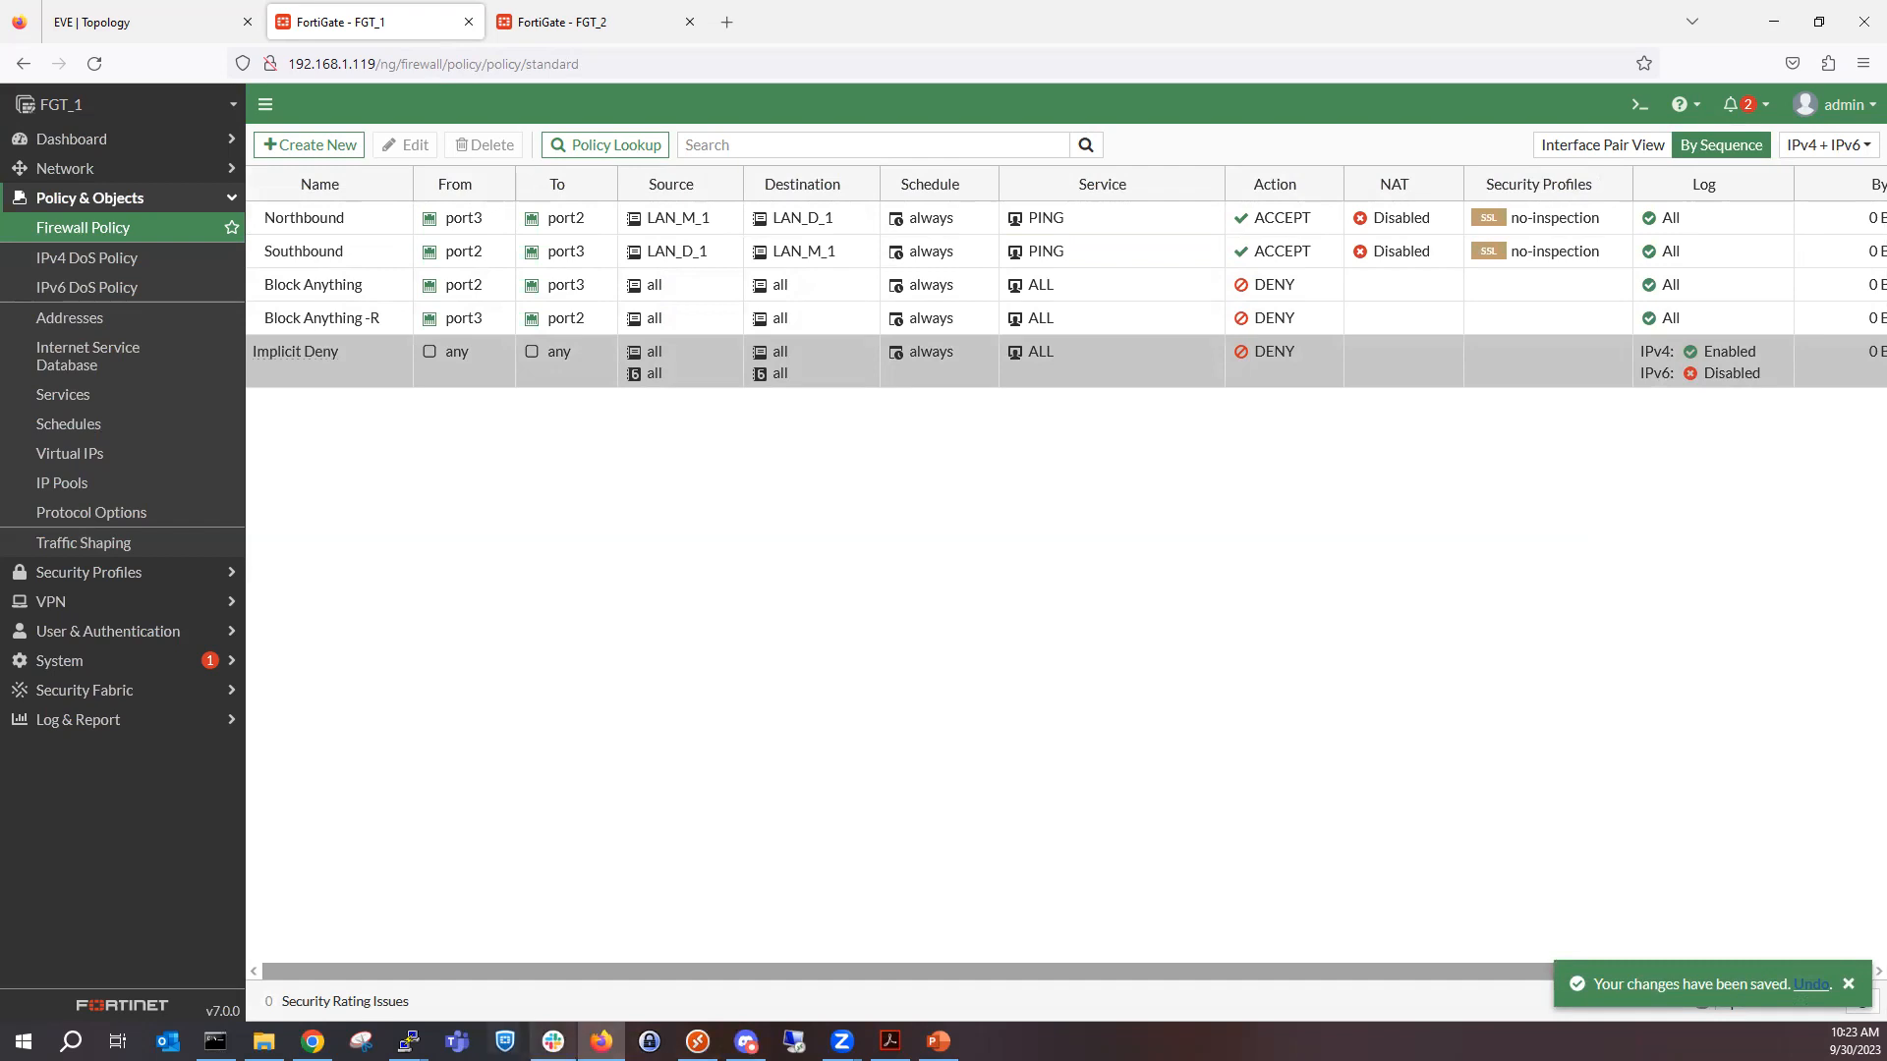
Switch to the EVE topology and open a telnet console to the PC connected to SW3.
mouse_move(409, 1041)
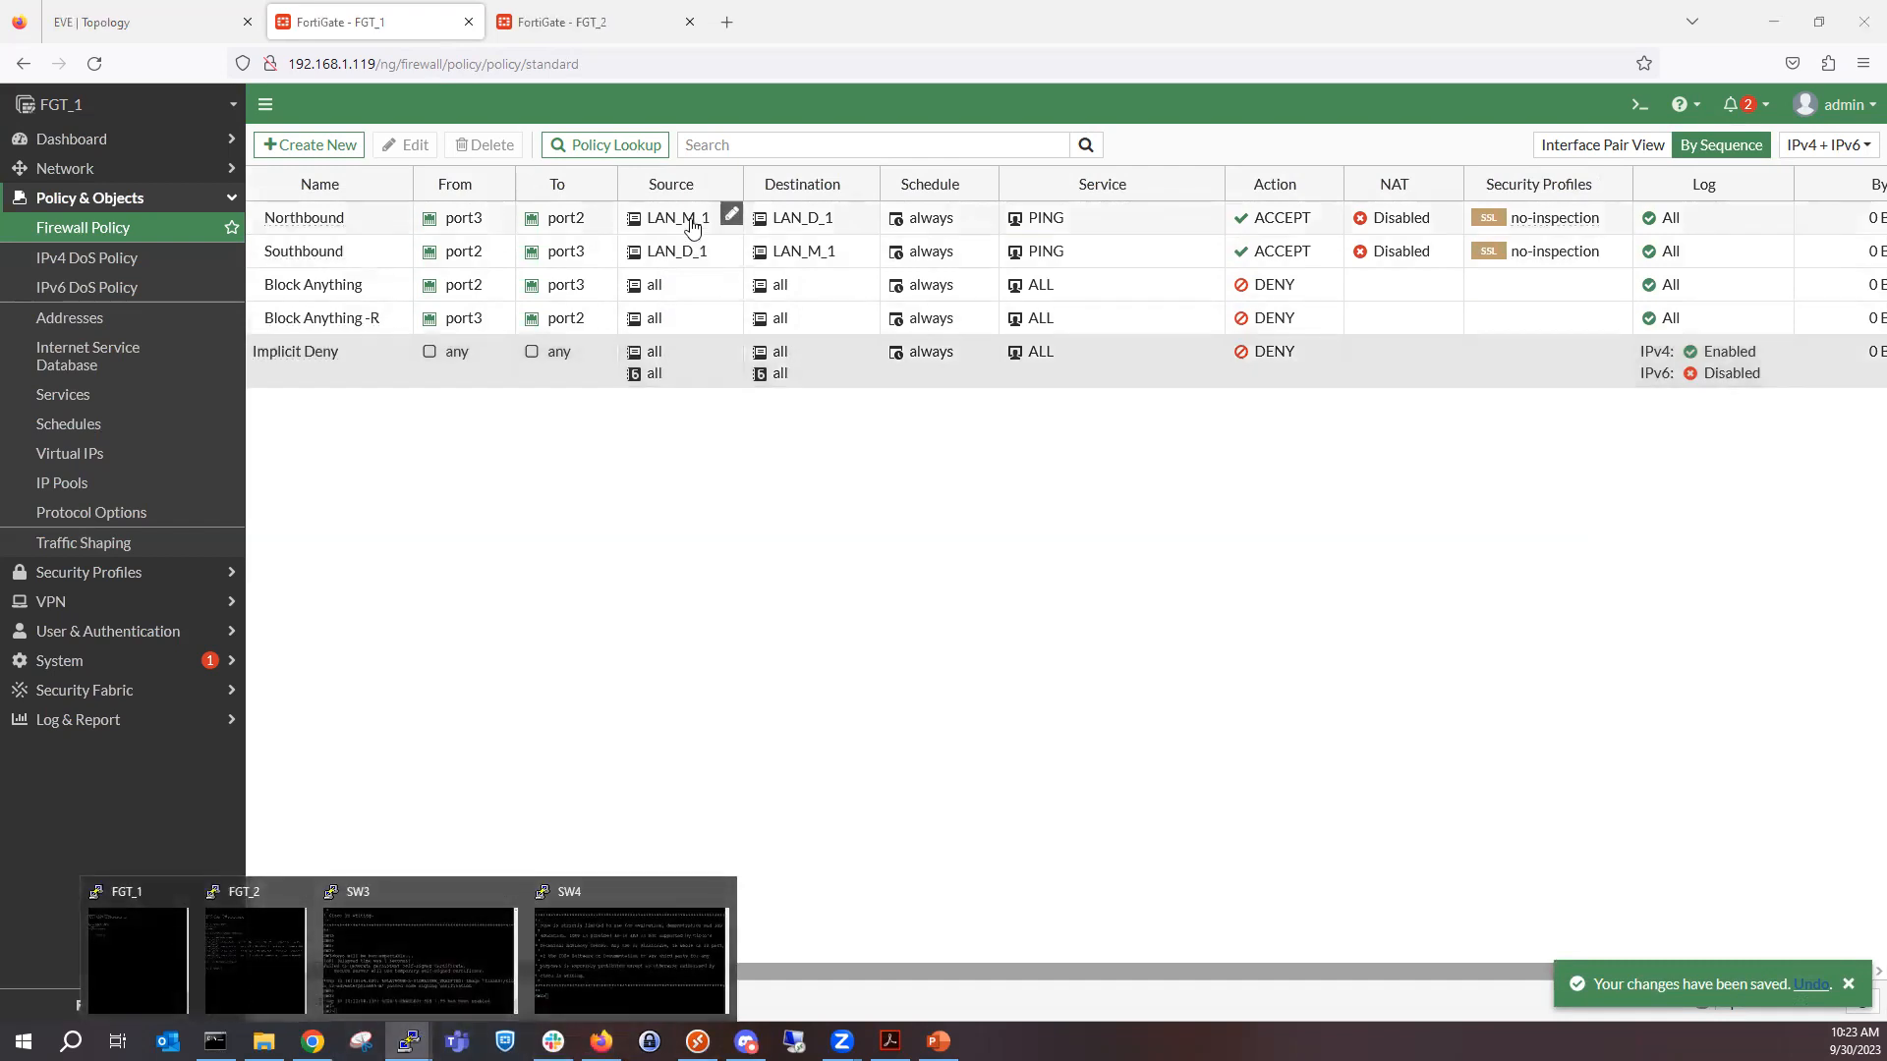
mouse_move(692, 224)
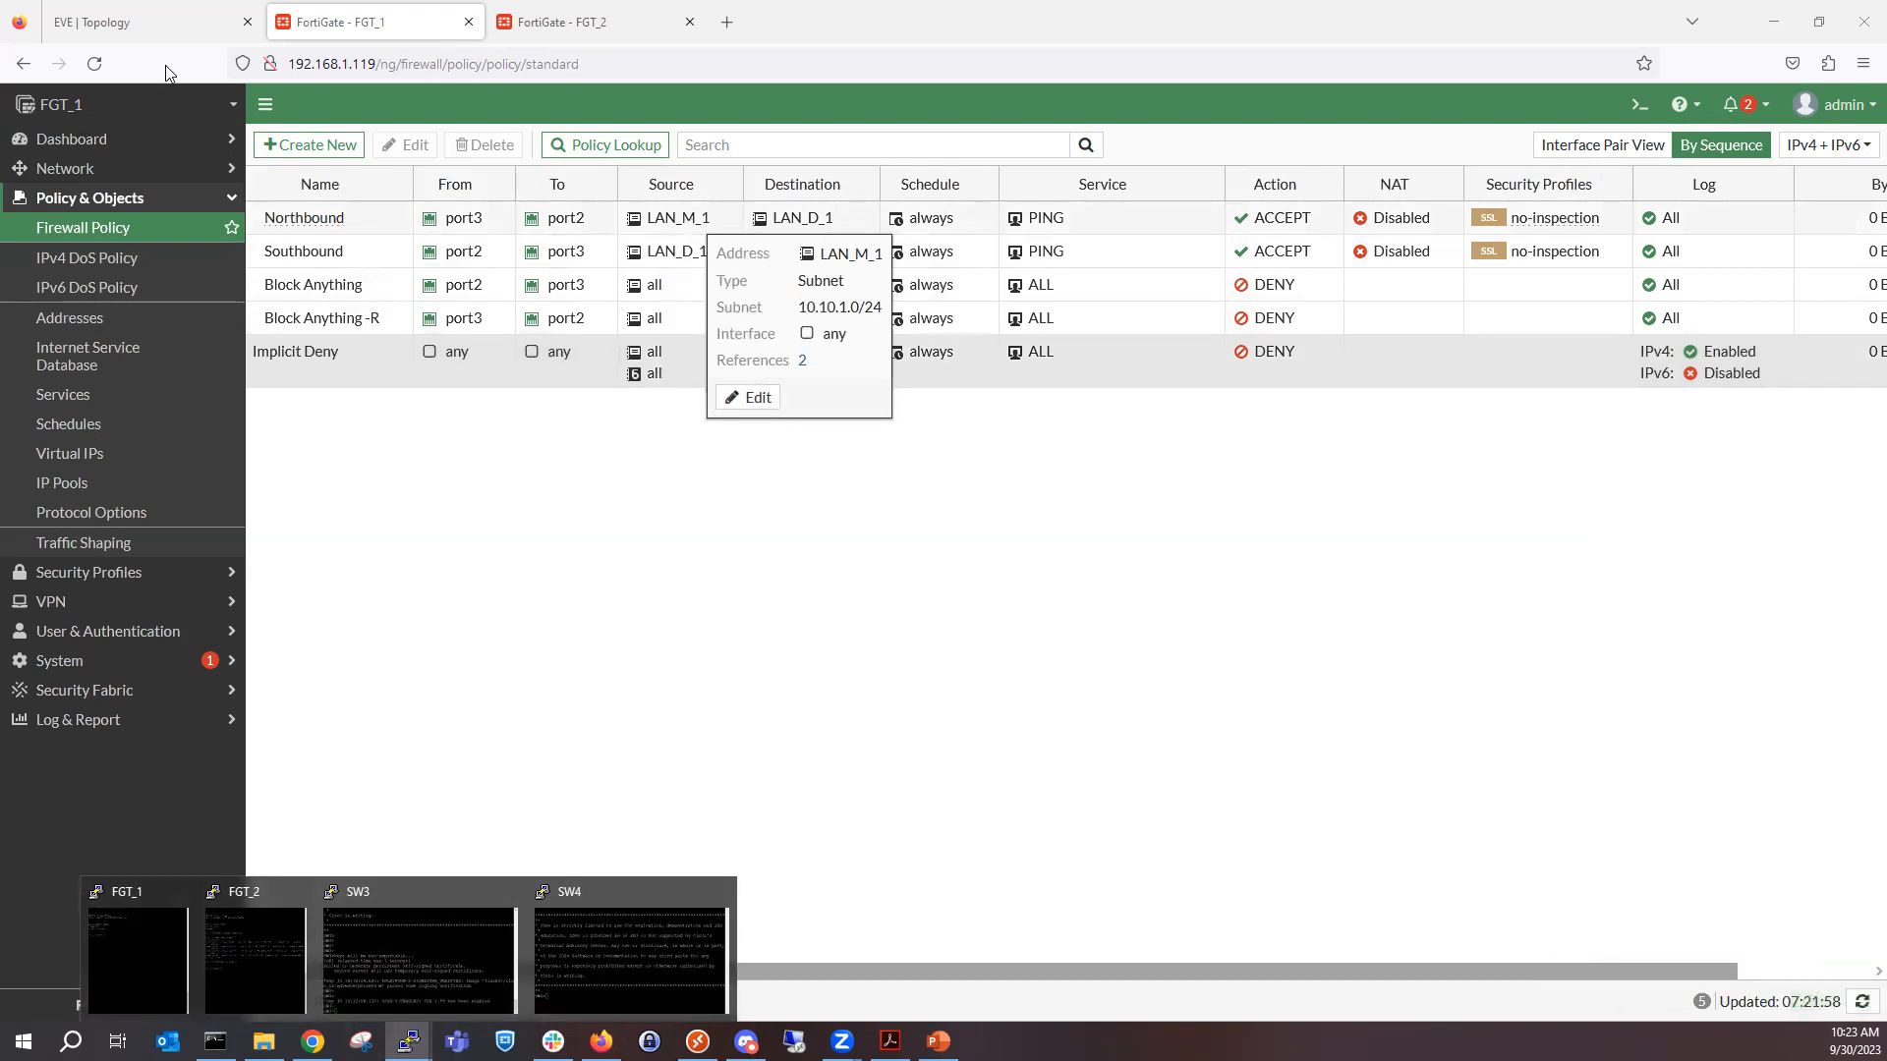
left_click(139, 20)
left_click(214, 550)
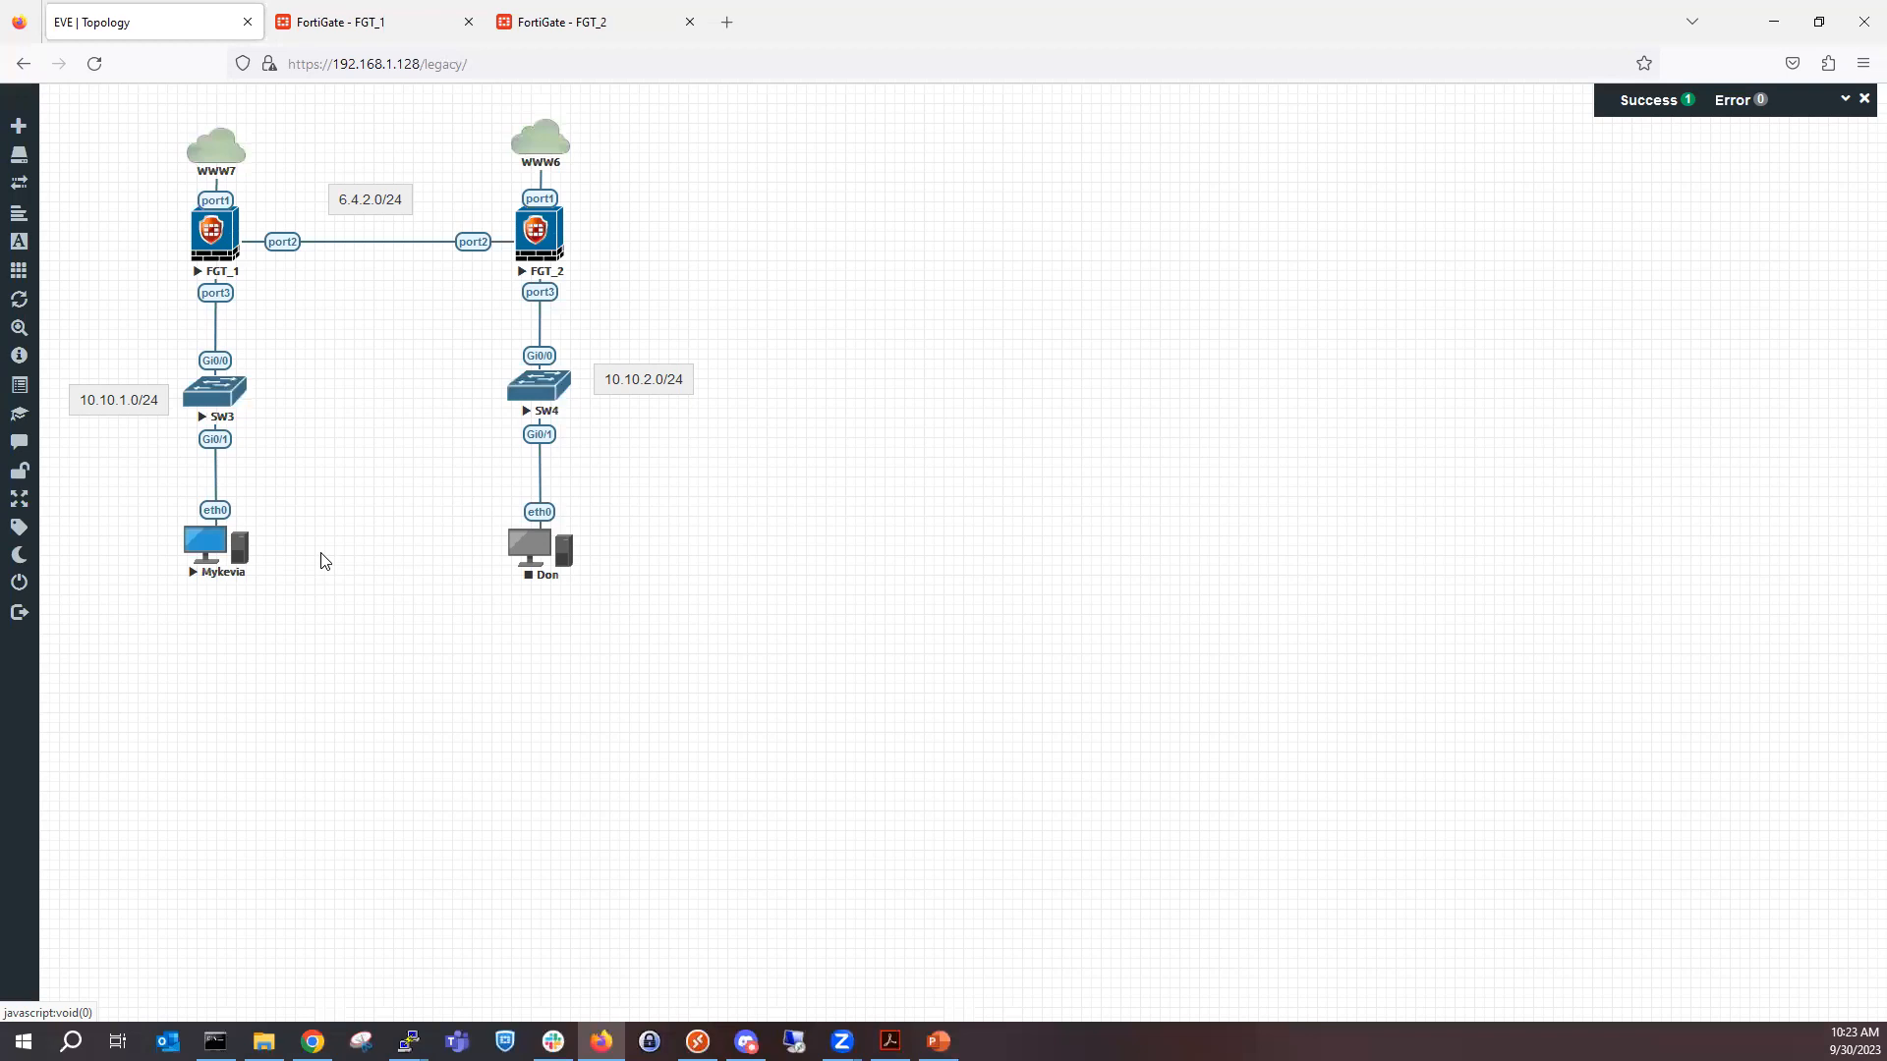
left_click(214, 543)
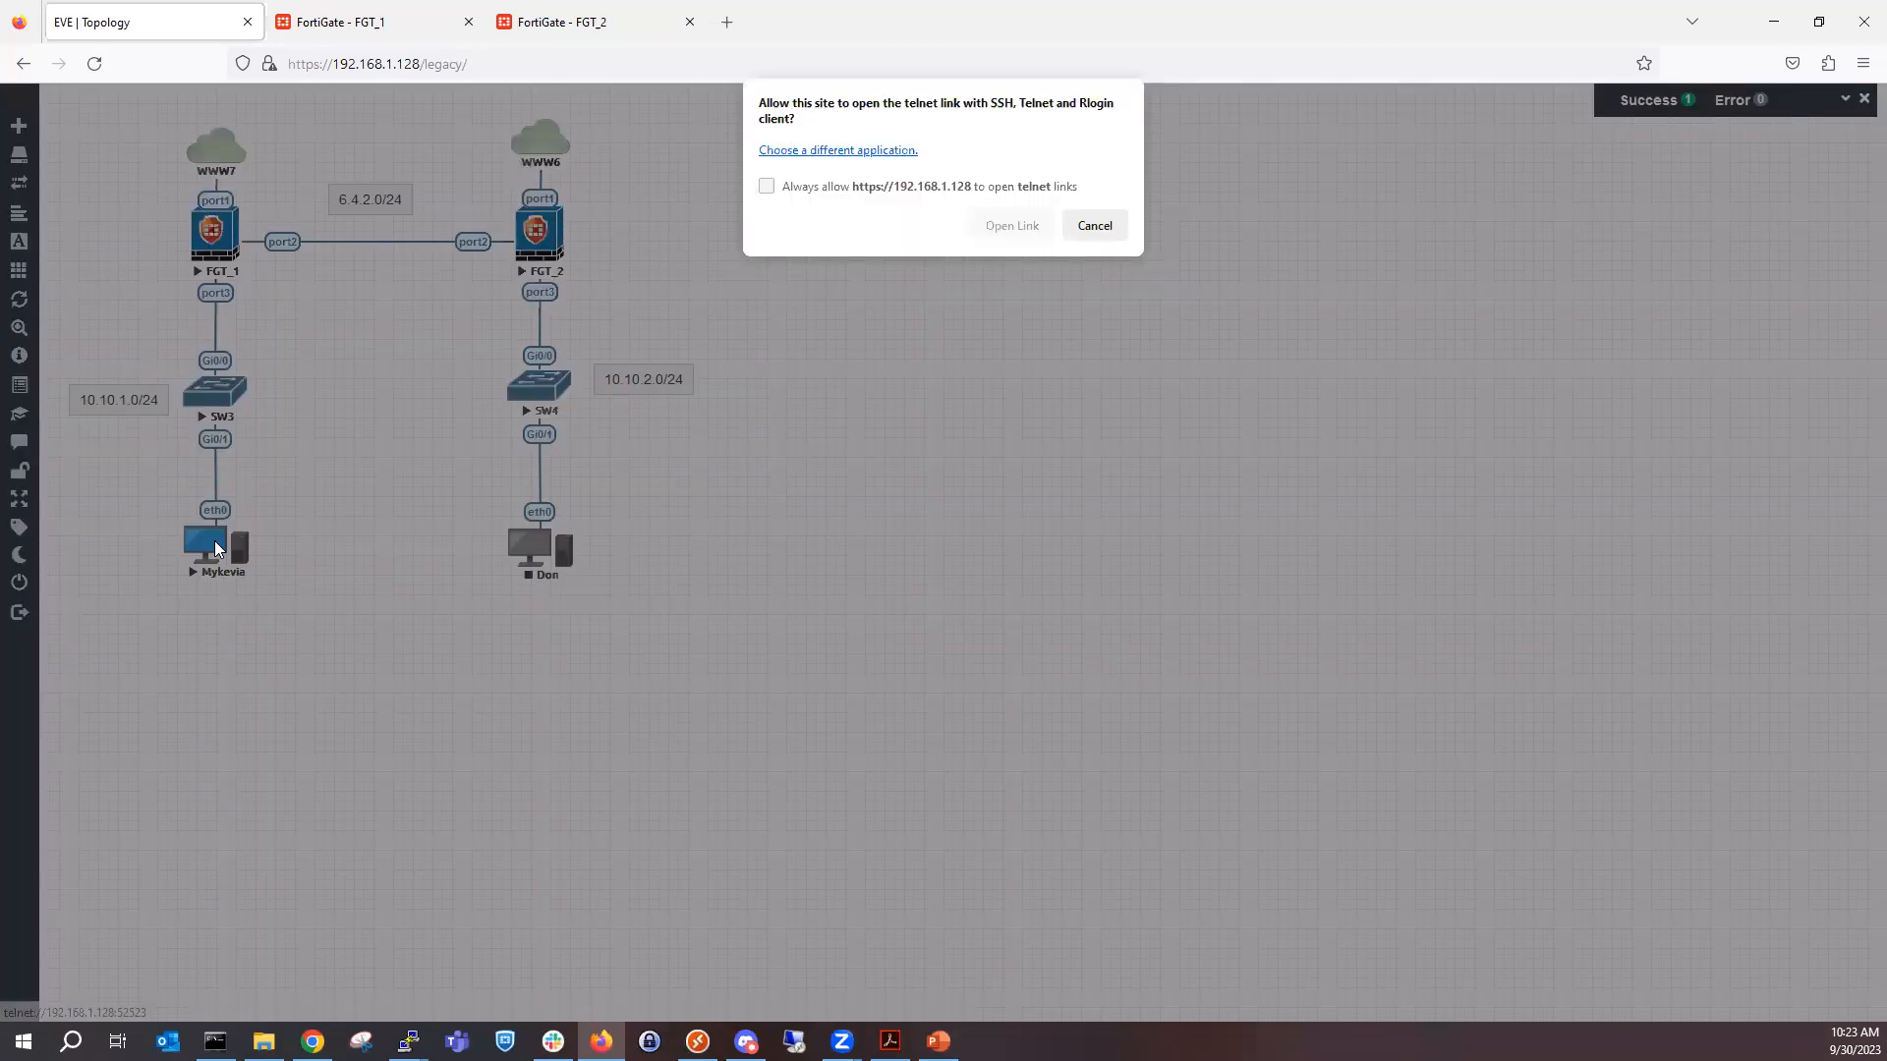
left_click(1012, 225)
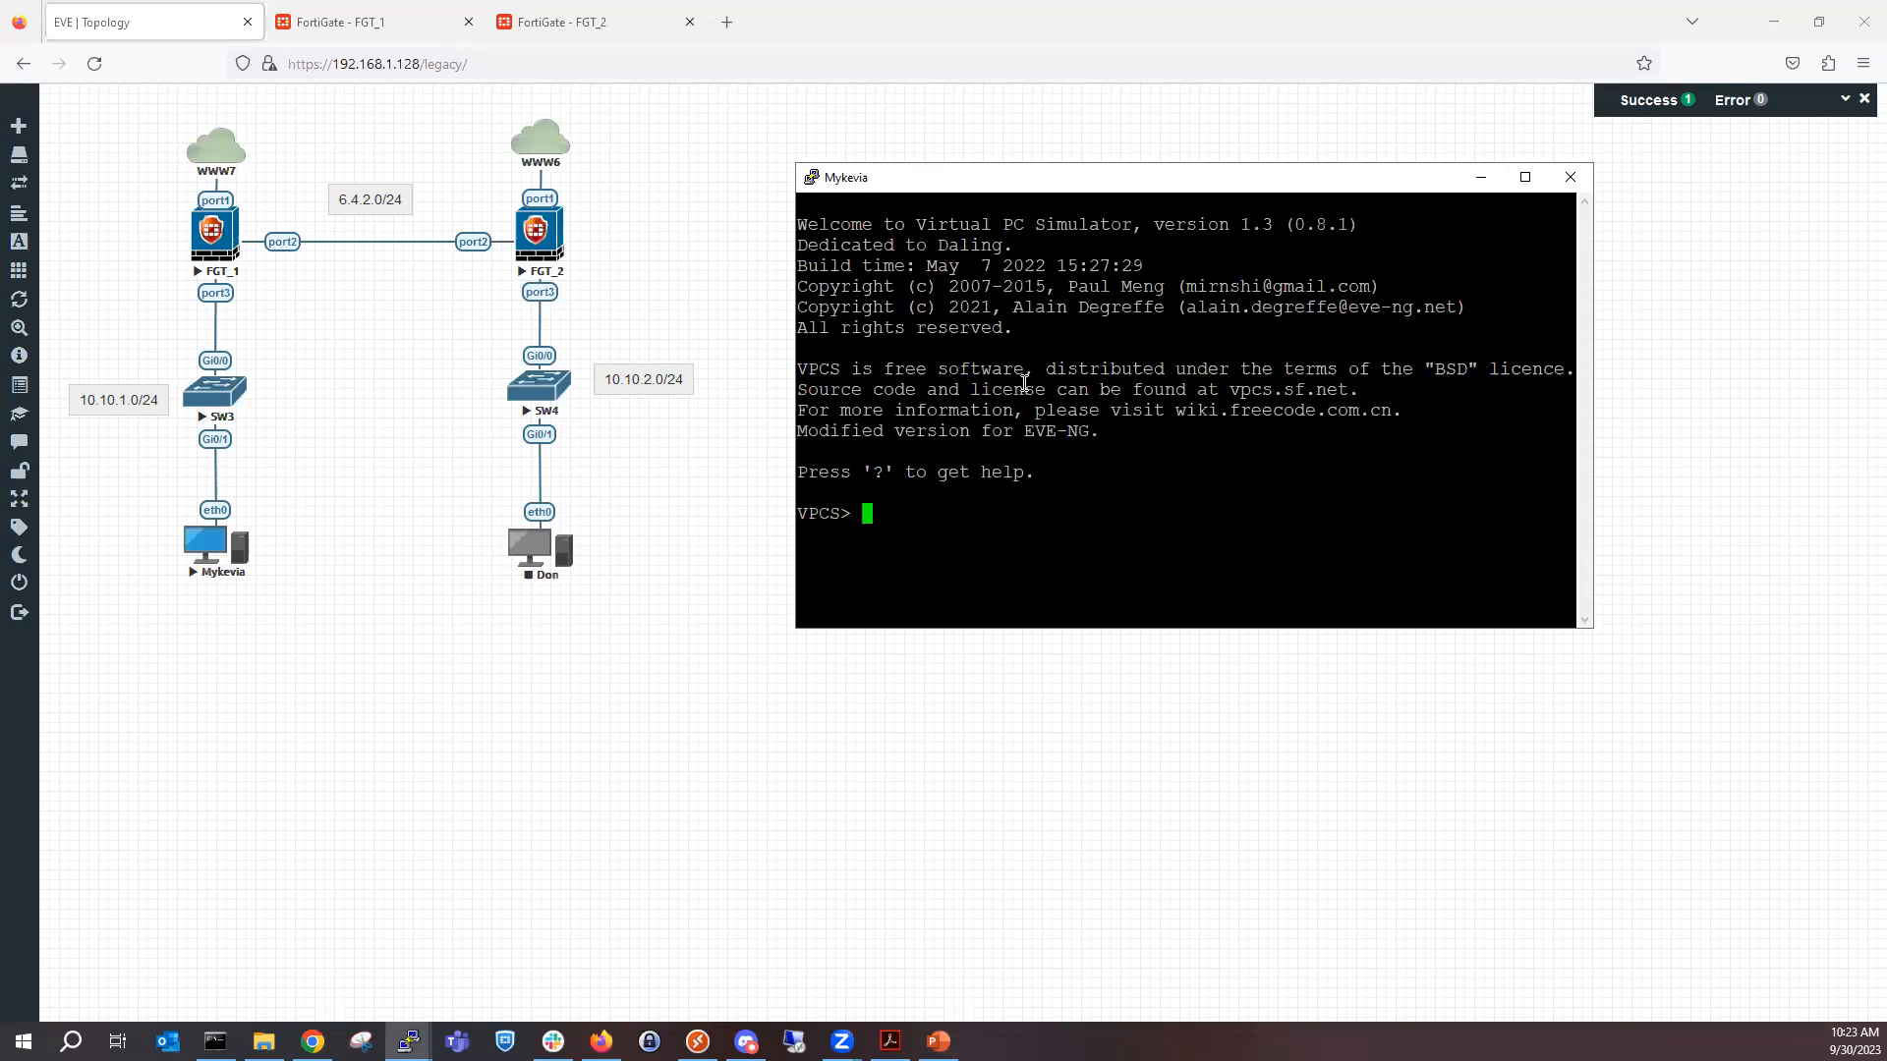
Assign the SW3 PC the IP address 10.10.1.50, mask 255.255.255.0 and gateway 10.10.1.1, and minimize its console.
type("s")
key("BackSpace")
type("ip 10.10.1.50 255.255.255.0 1")
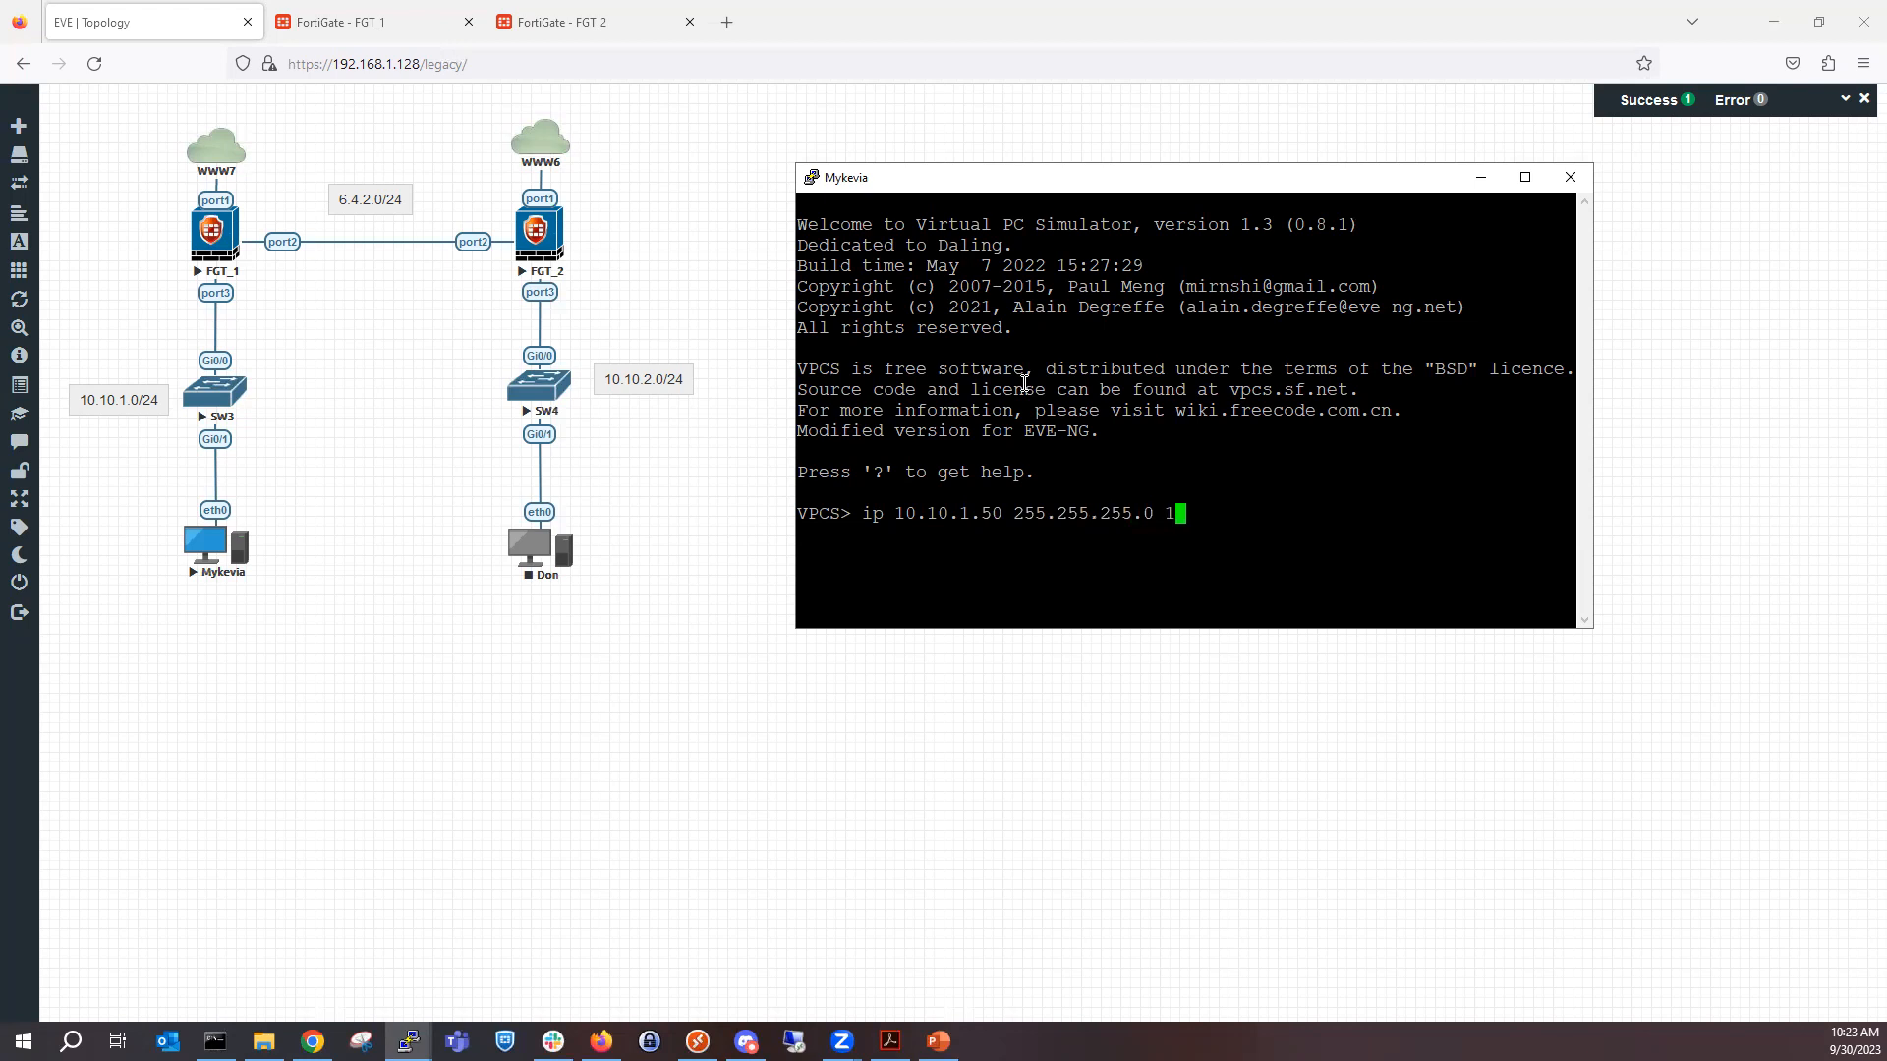
type("0.10.1.1")
key("Return")
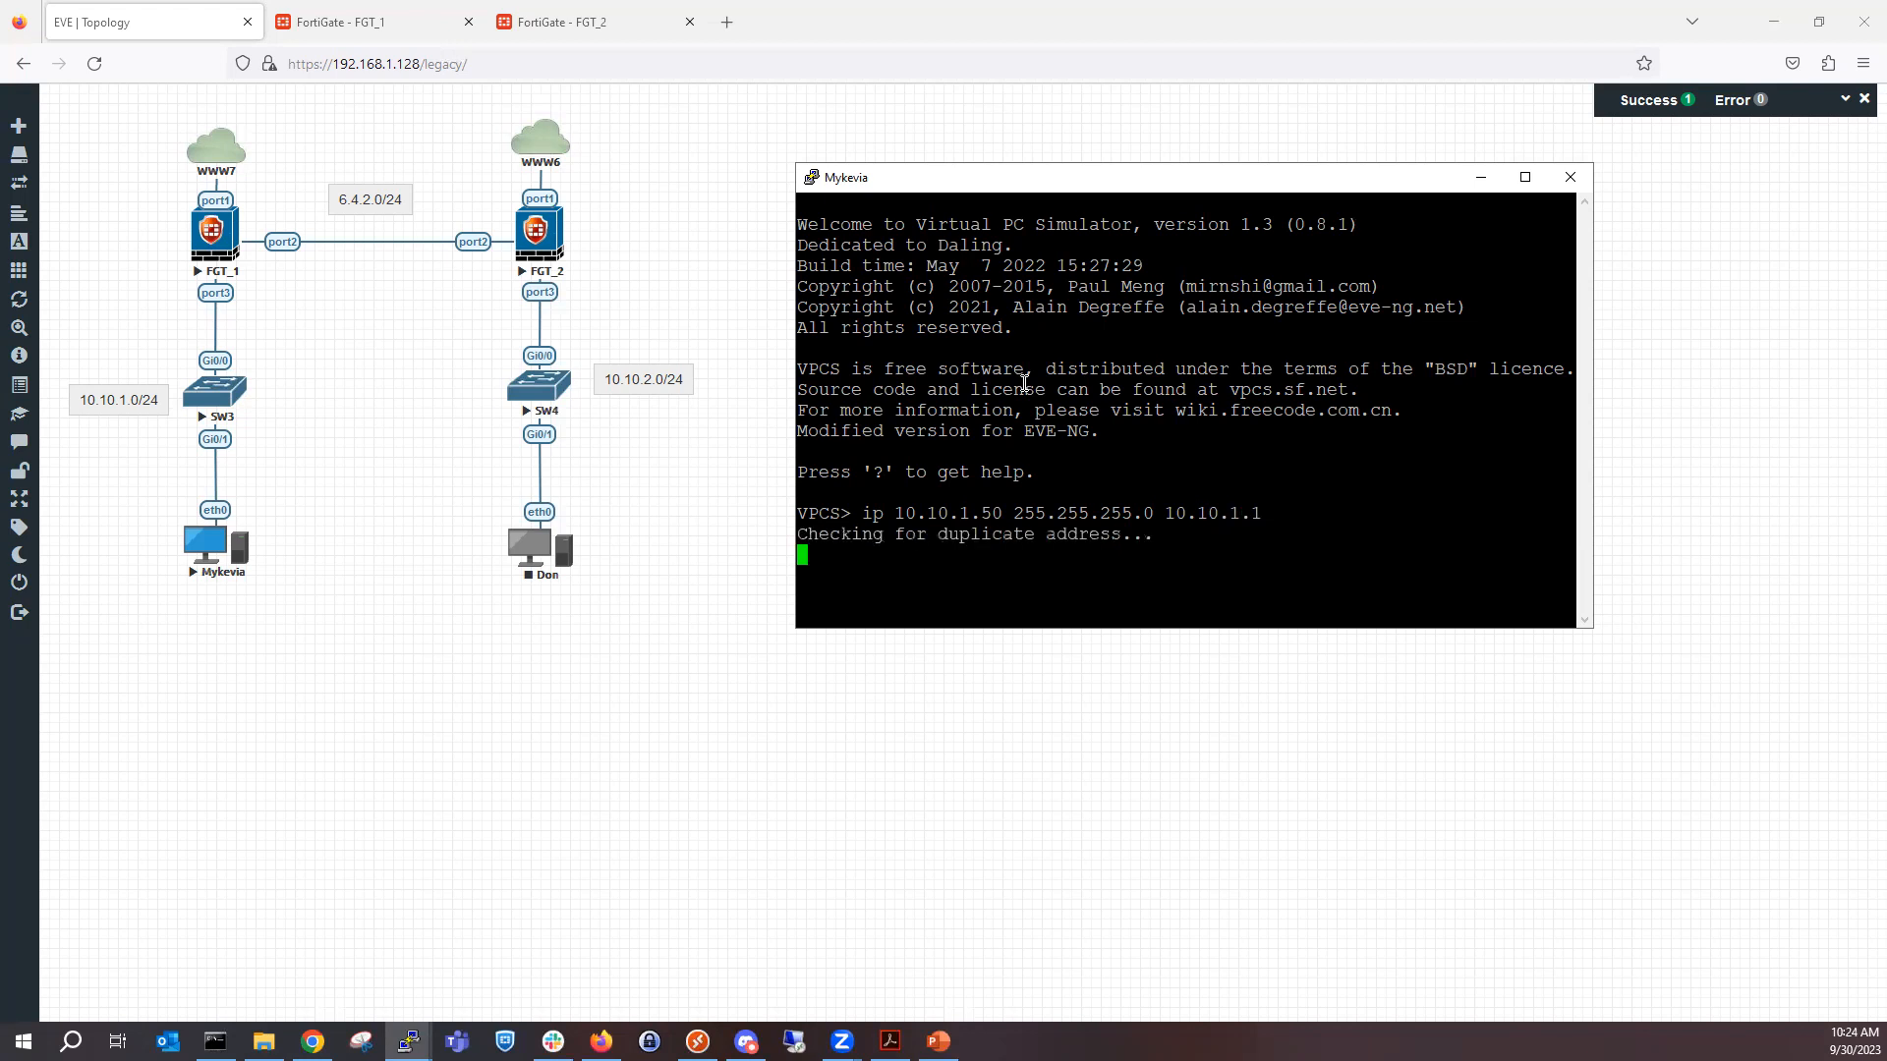
left_click(1479, 177)
Start the PC node connected to SW4 and open its telnet console.
right_click(535, 566)
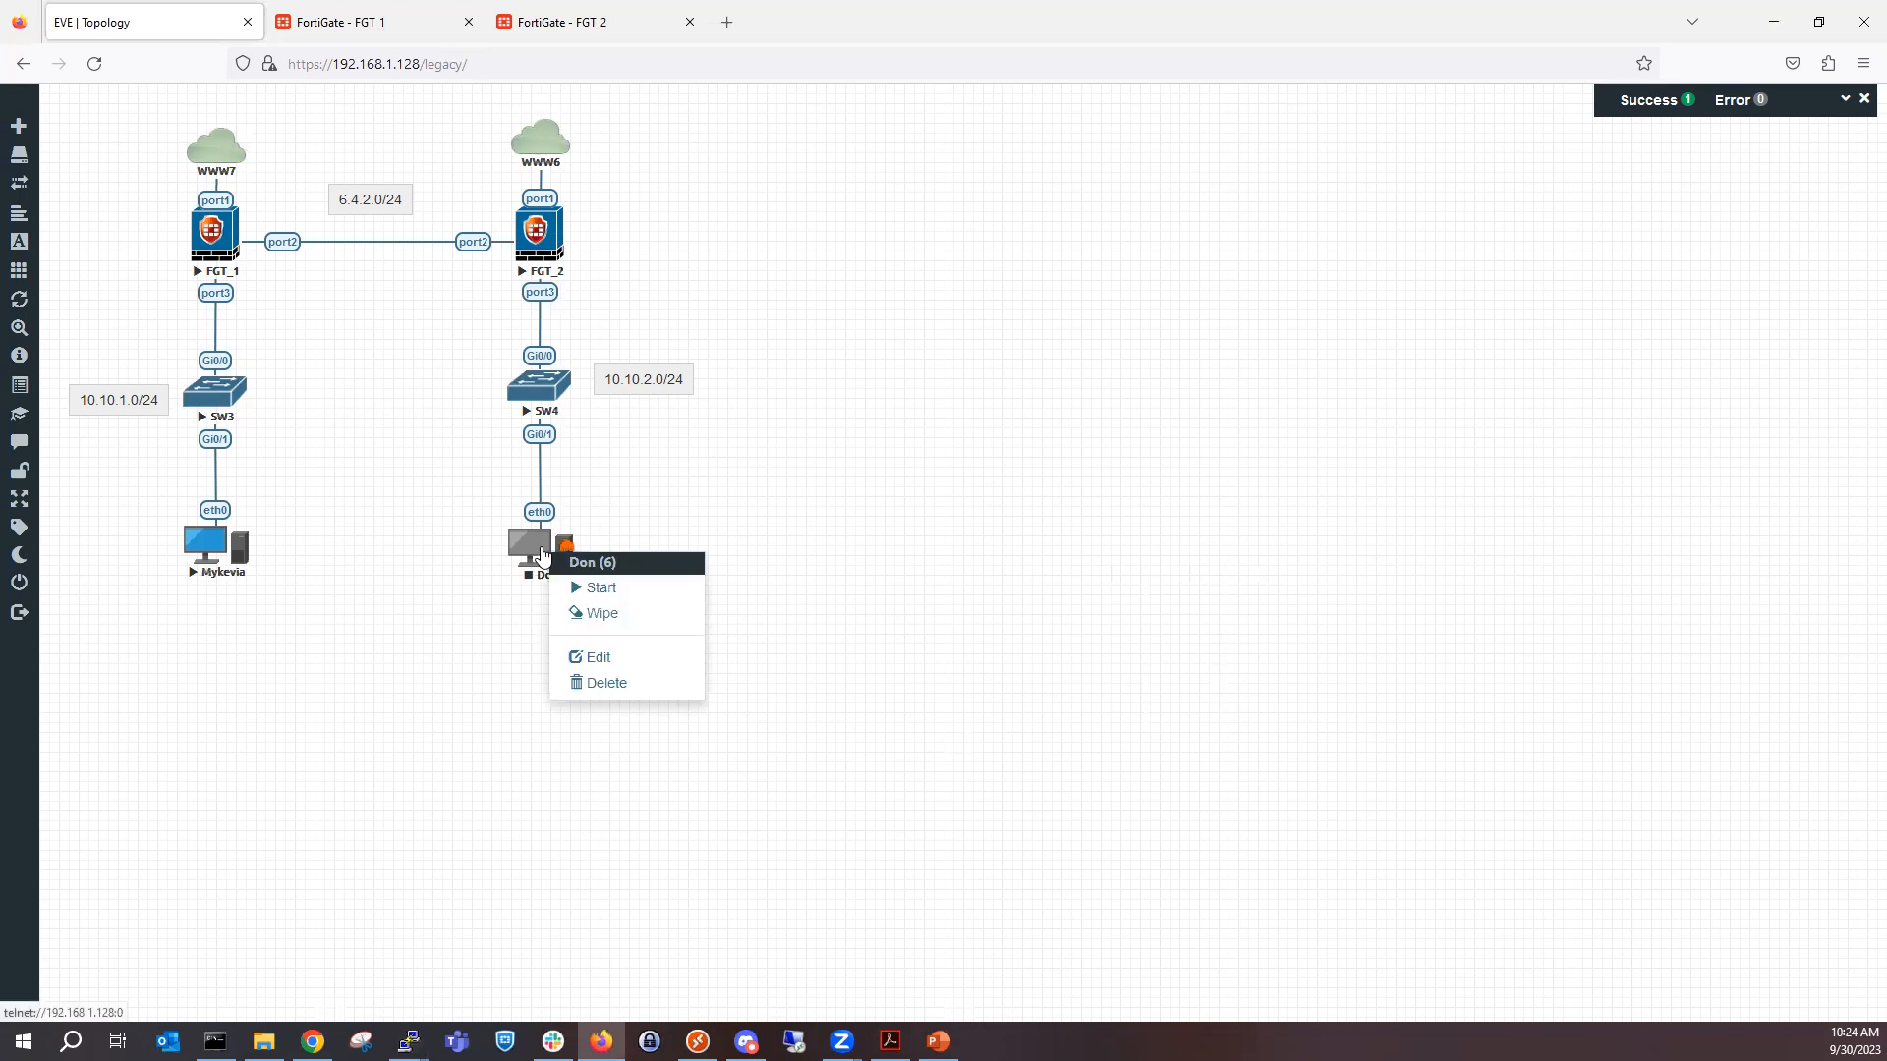
left_click(629, 587)
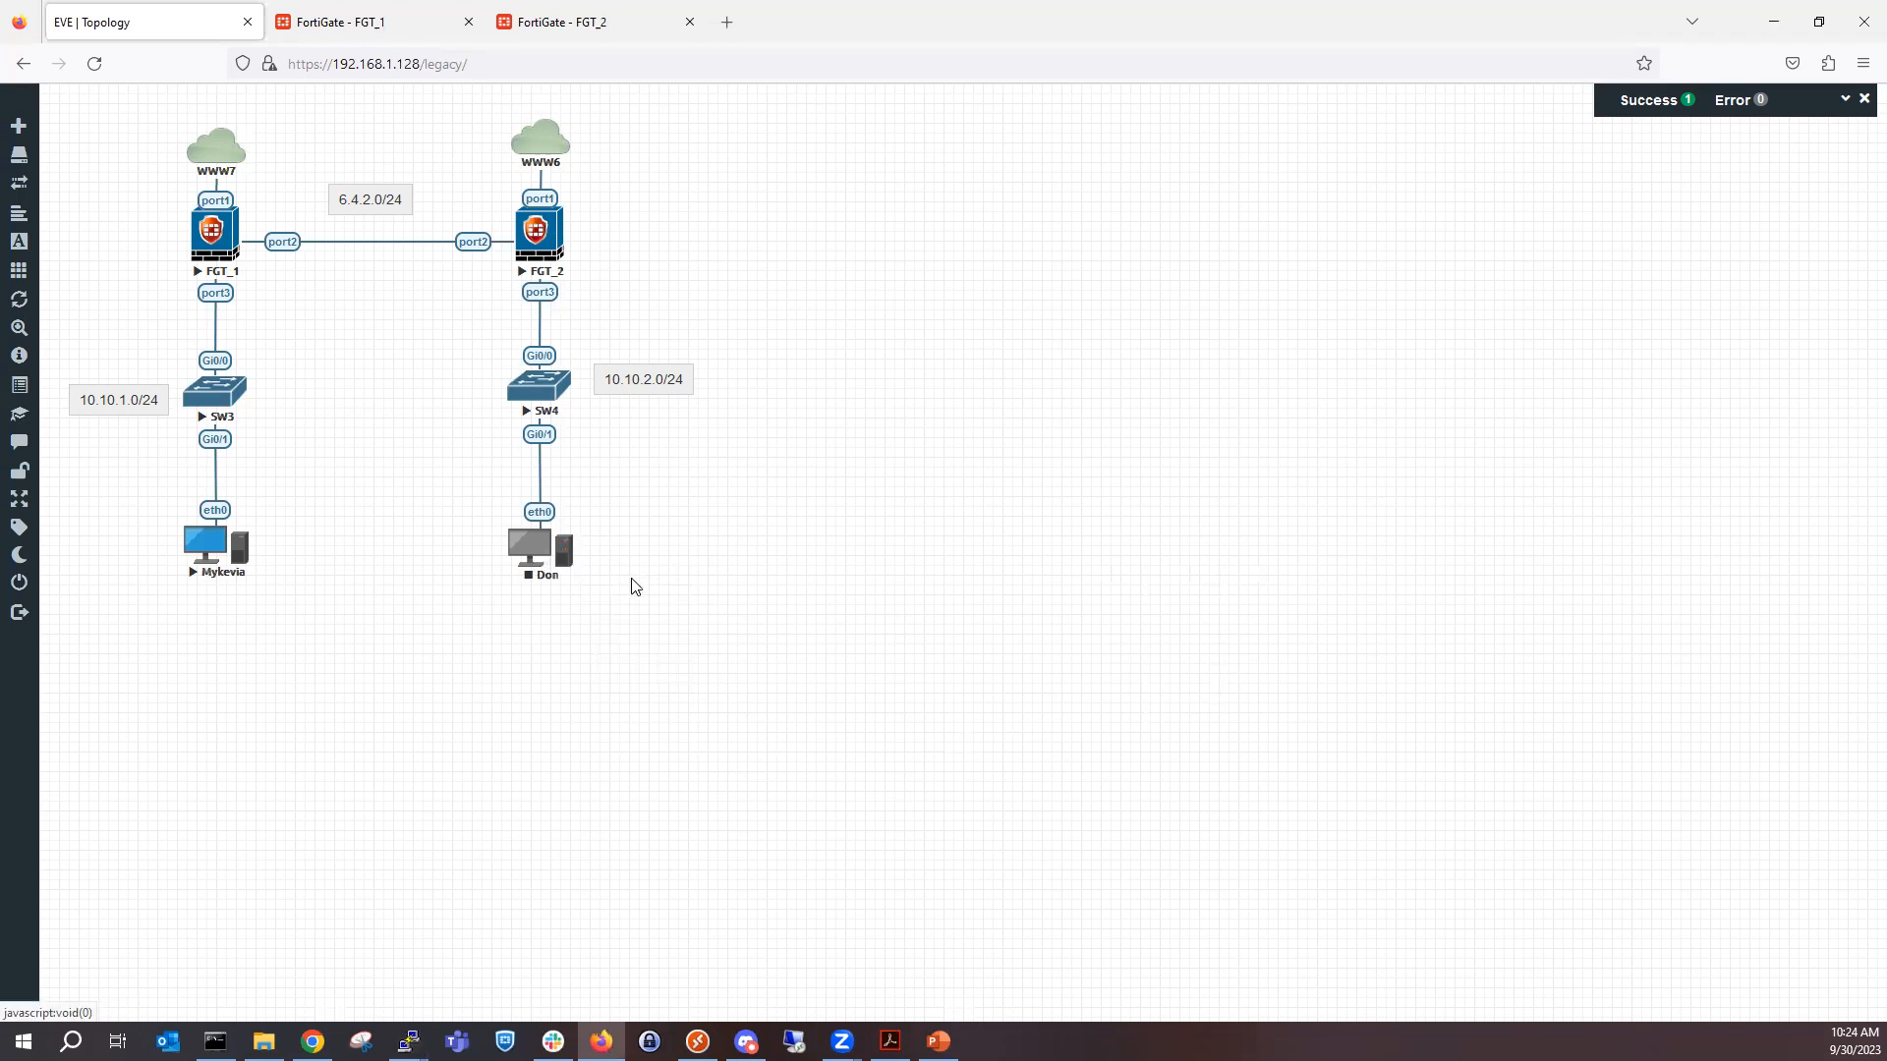
left_click(530, 558)
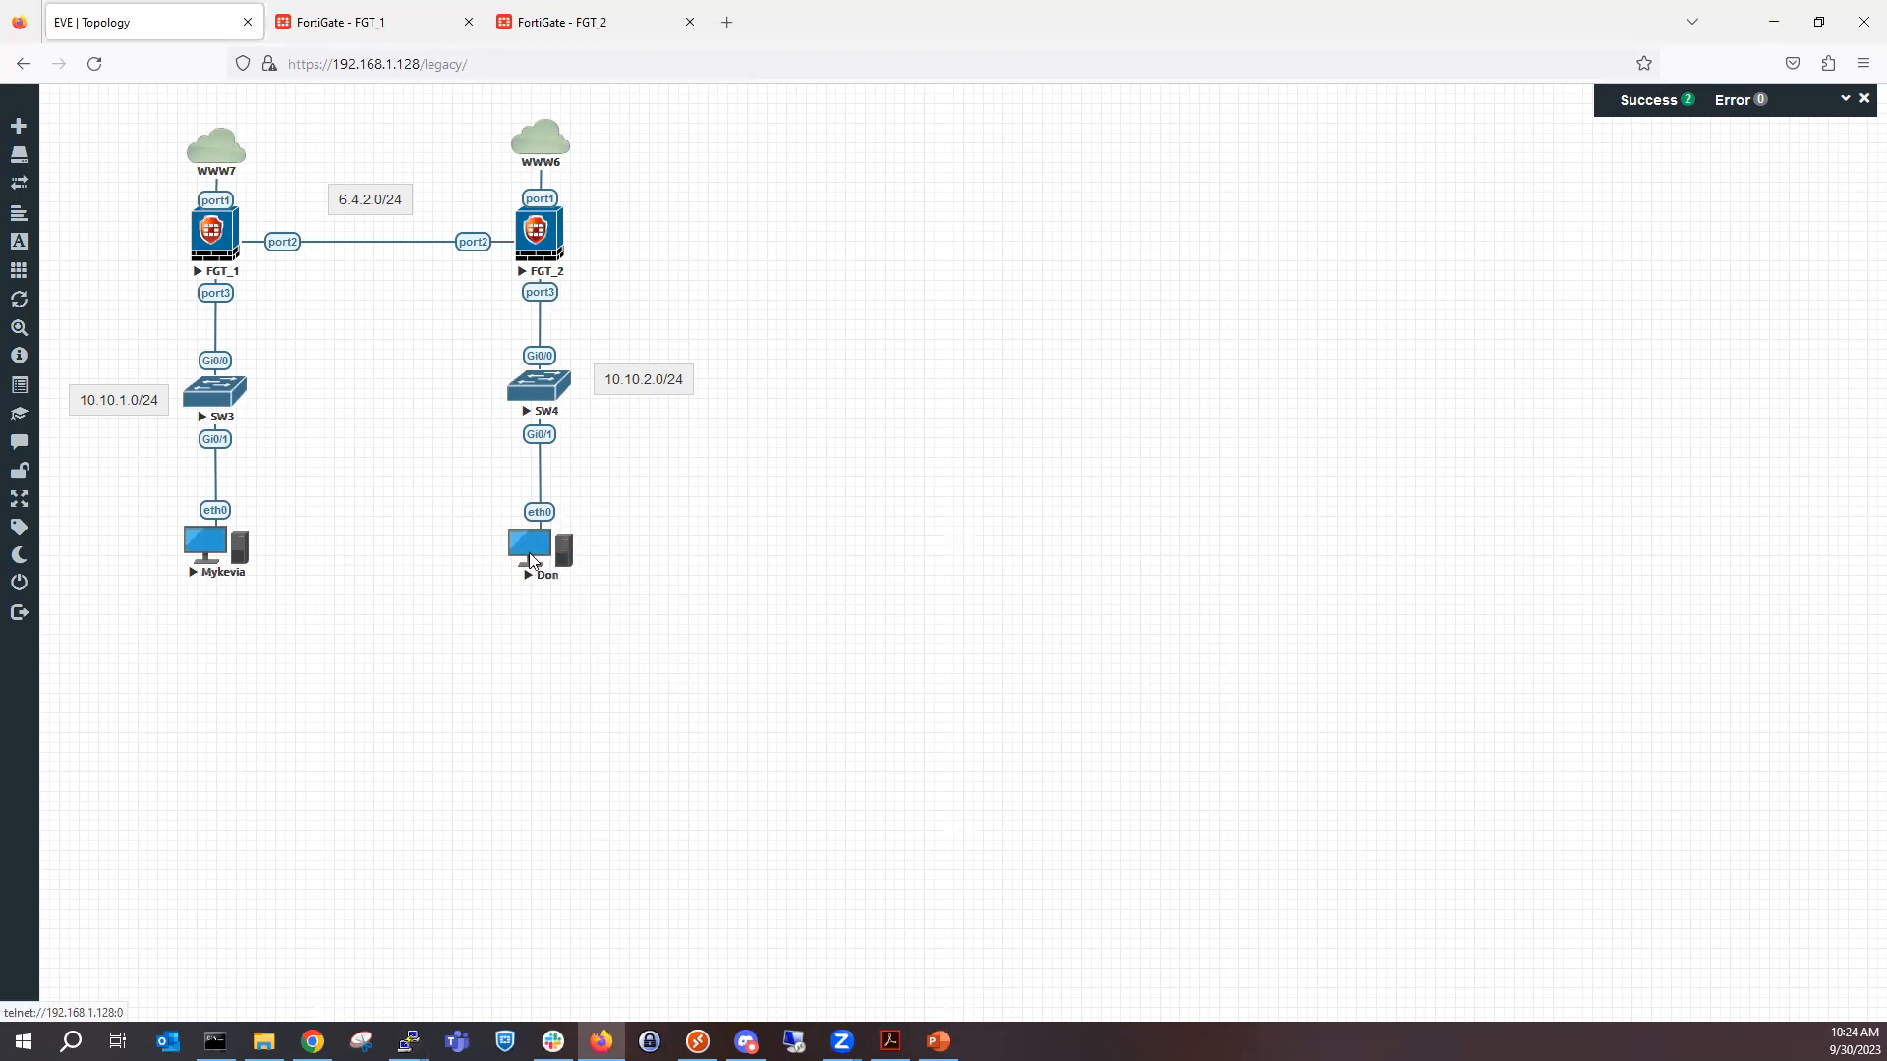
left_click(1010, 229)
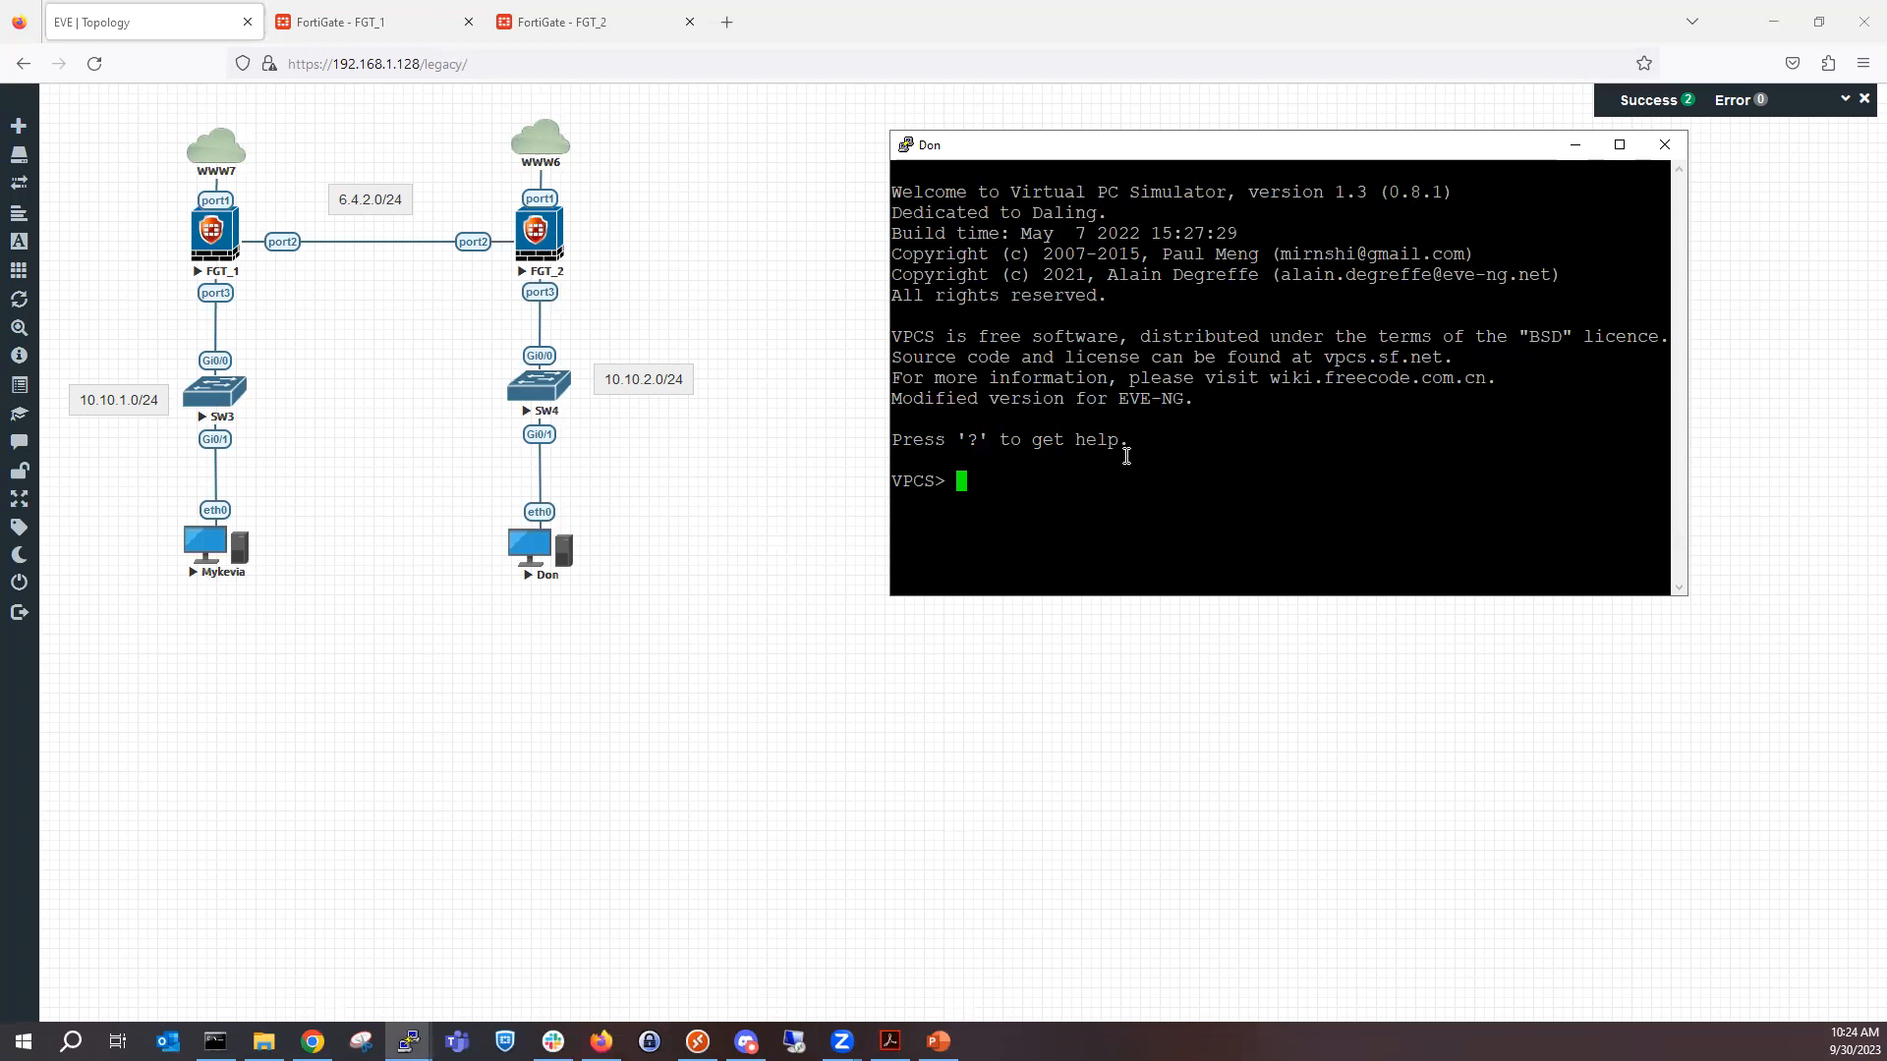
Assign the SW4 PC the IP address 10.10.2.50, mask 255.255.255.0 and gateway 10.10.2.1.
type("ip 10.10.2.50 255.255.255.0 10.10.2.1")
key("Return")
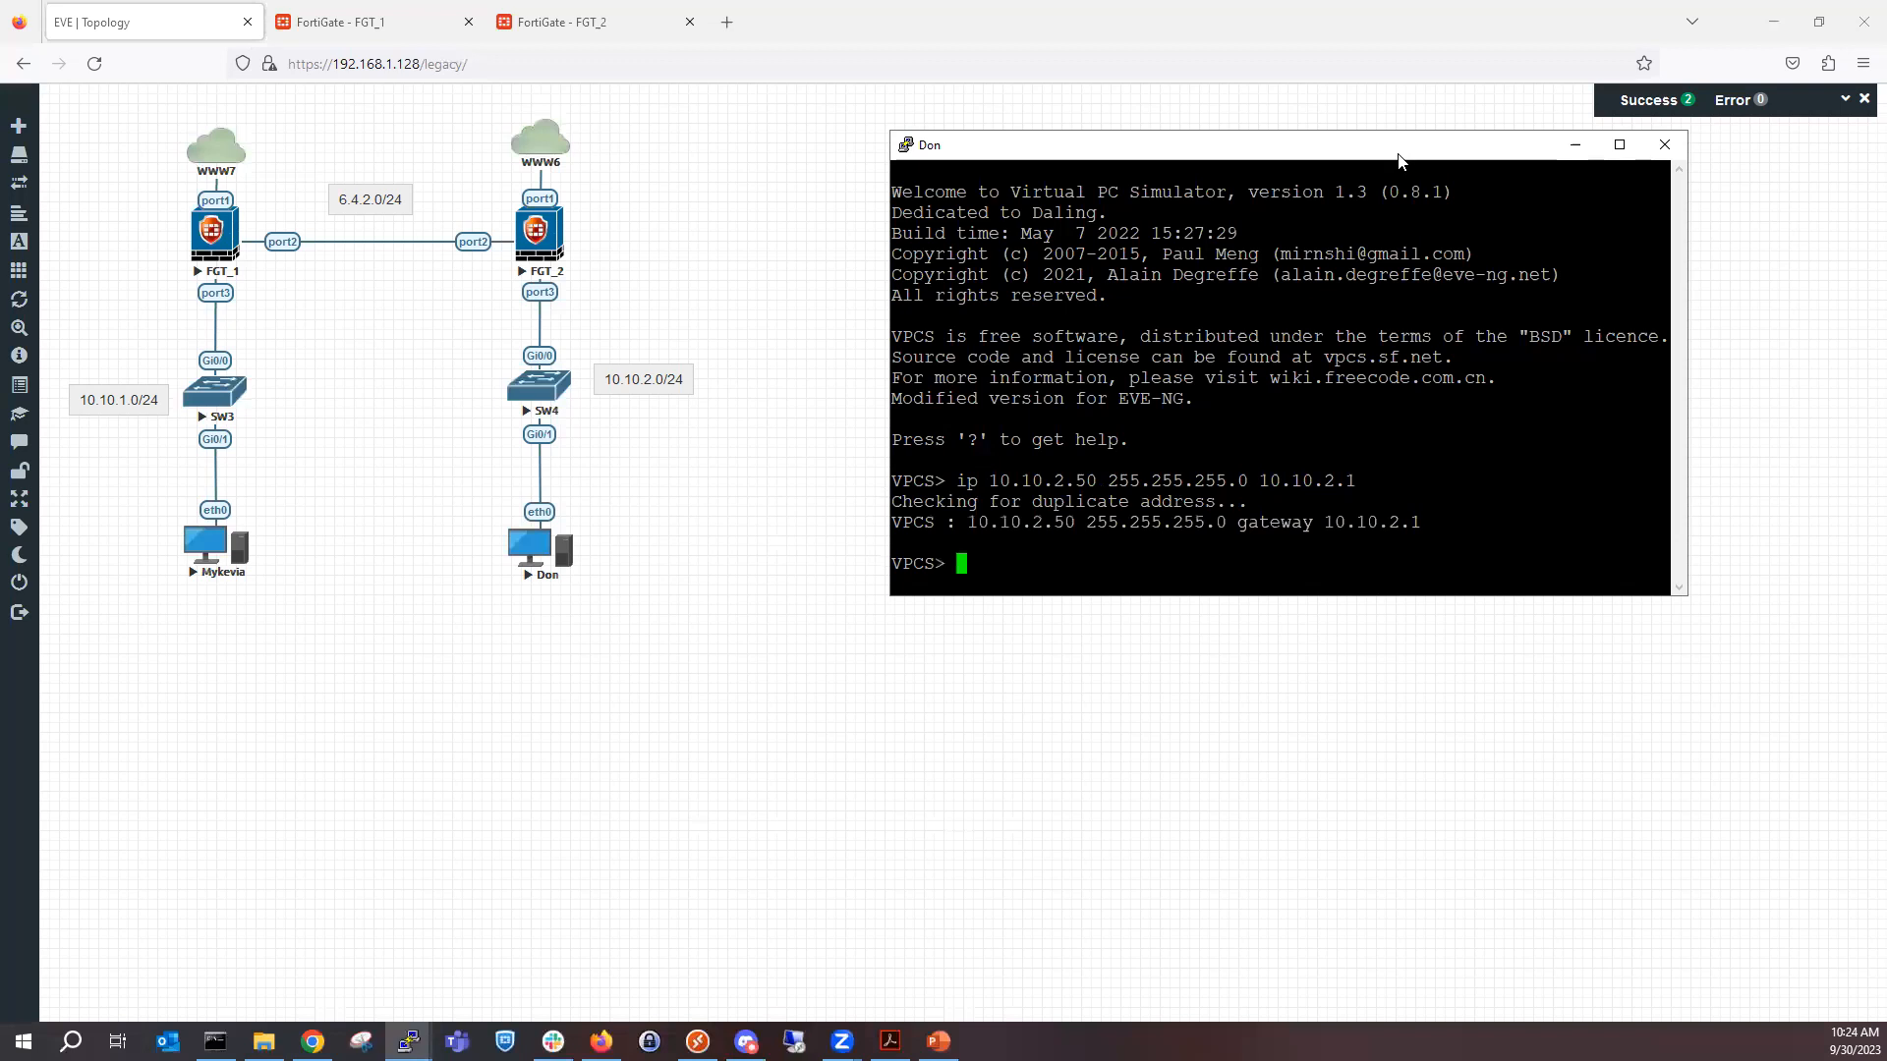
Restore the SW3 PC's console and stack it above the SW4 PC's console, beside the topology.
left_click_drag(1398, 155, 1884, 1059)
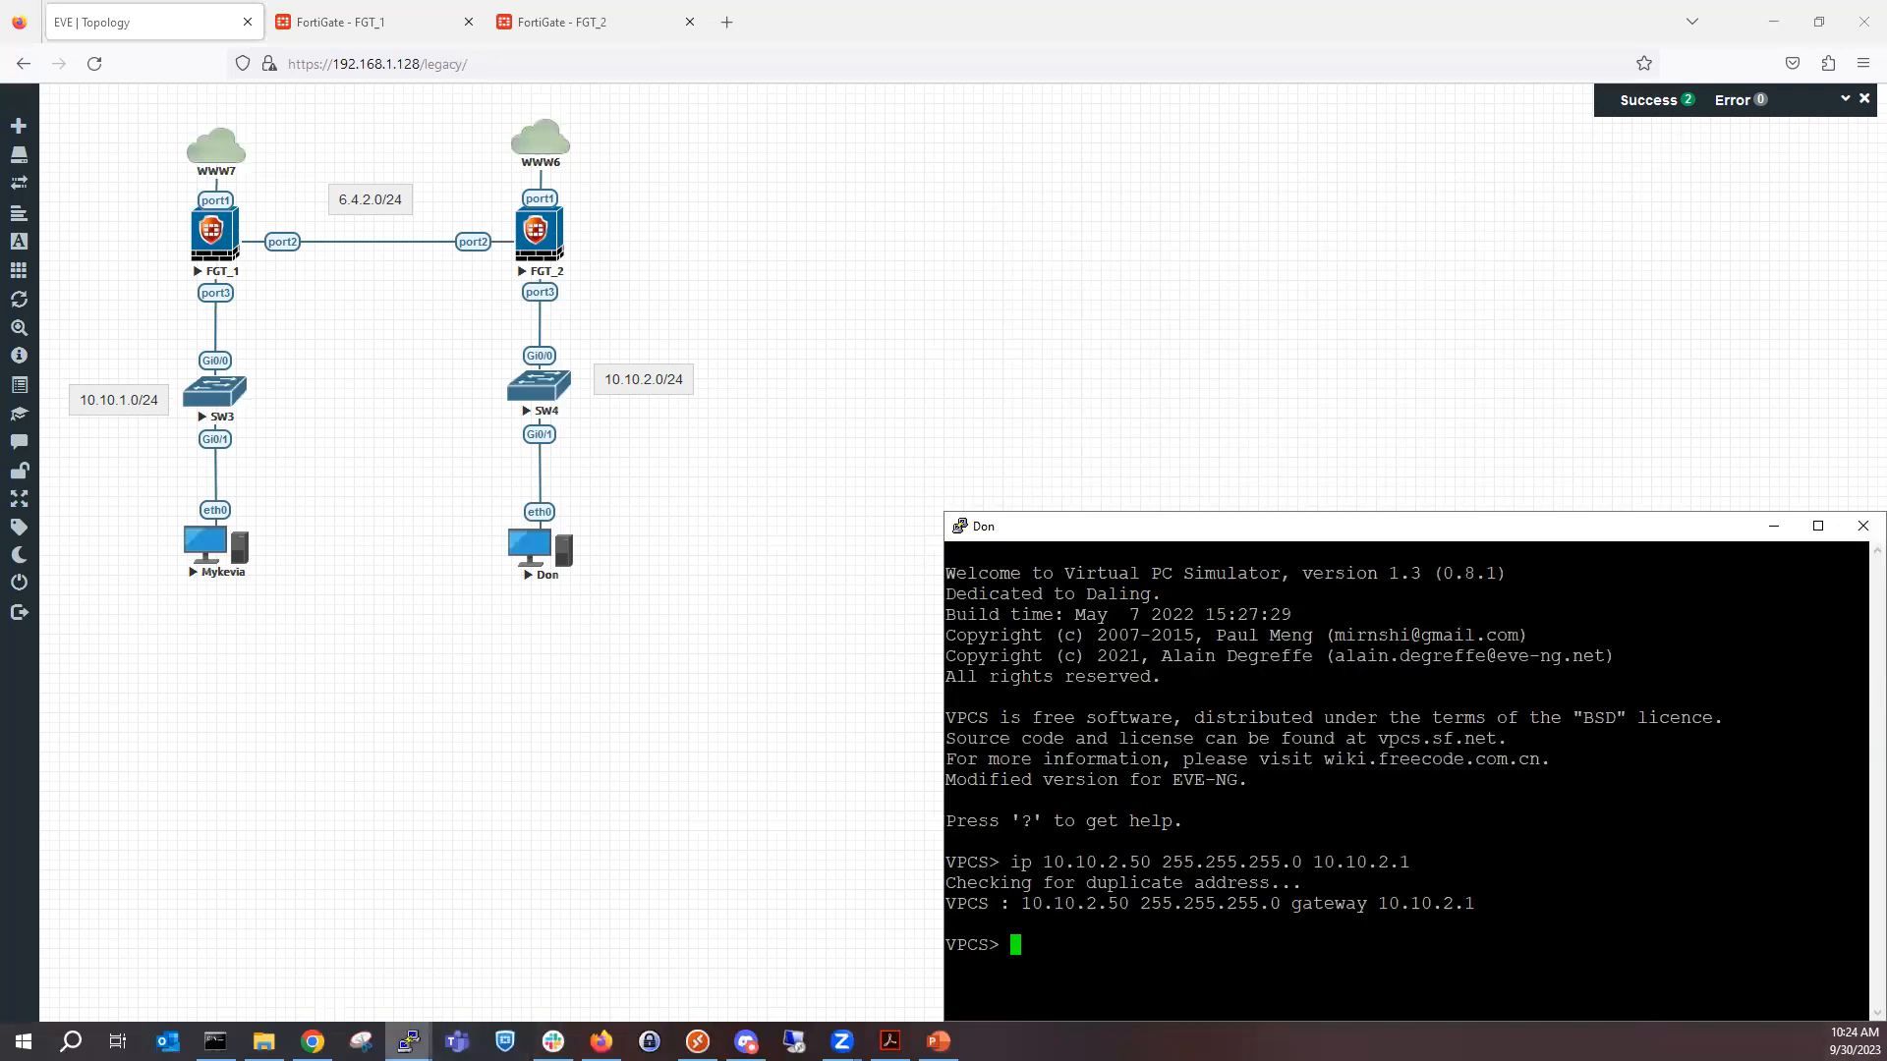
left_click(411, 1041)
left_click(766, 949)
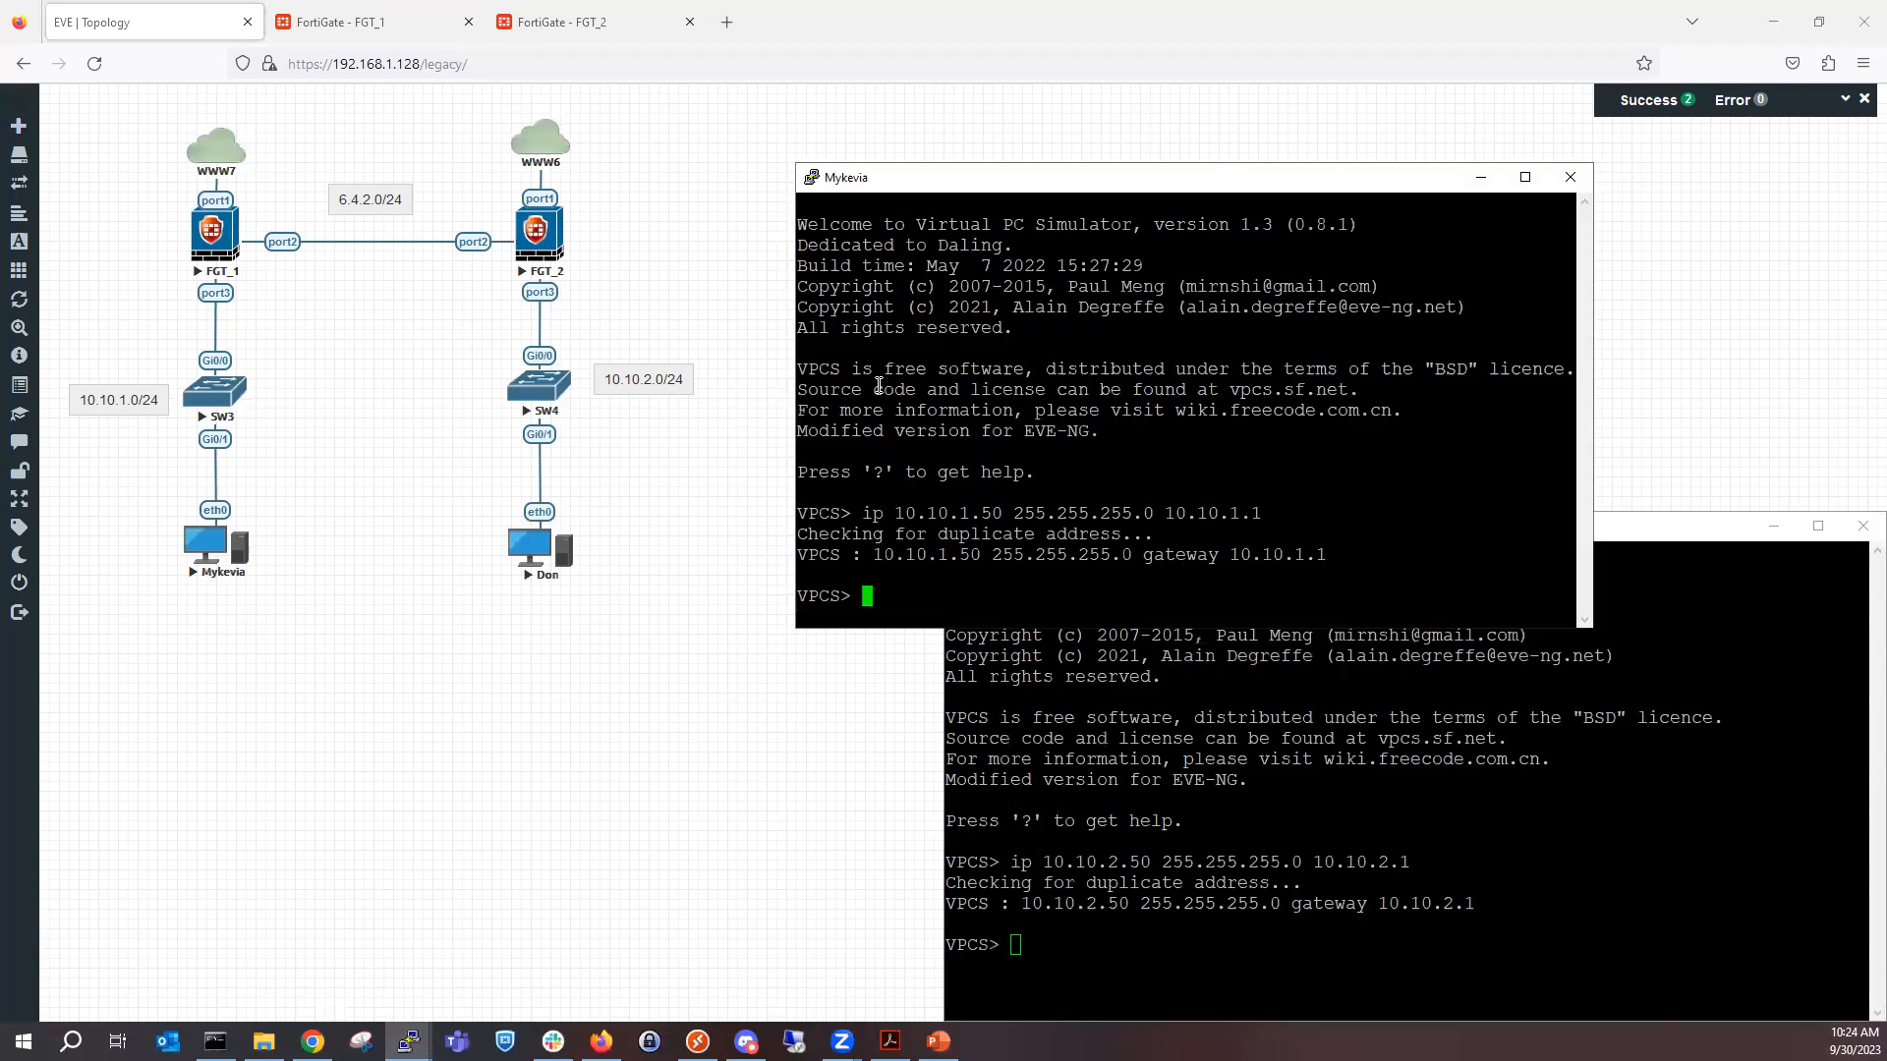
left_click_drag(1086, 192, 1882, 5)
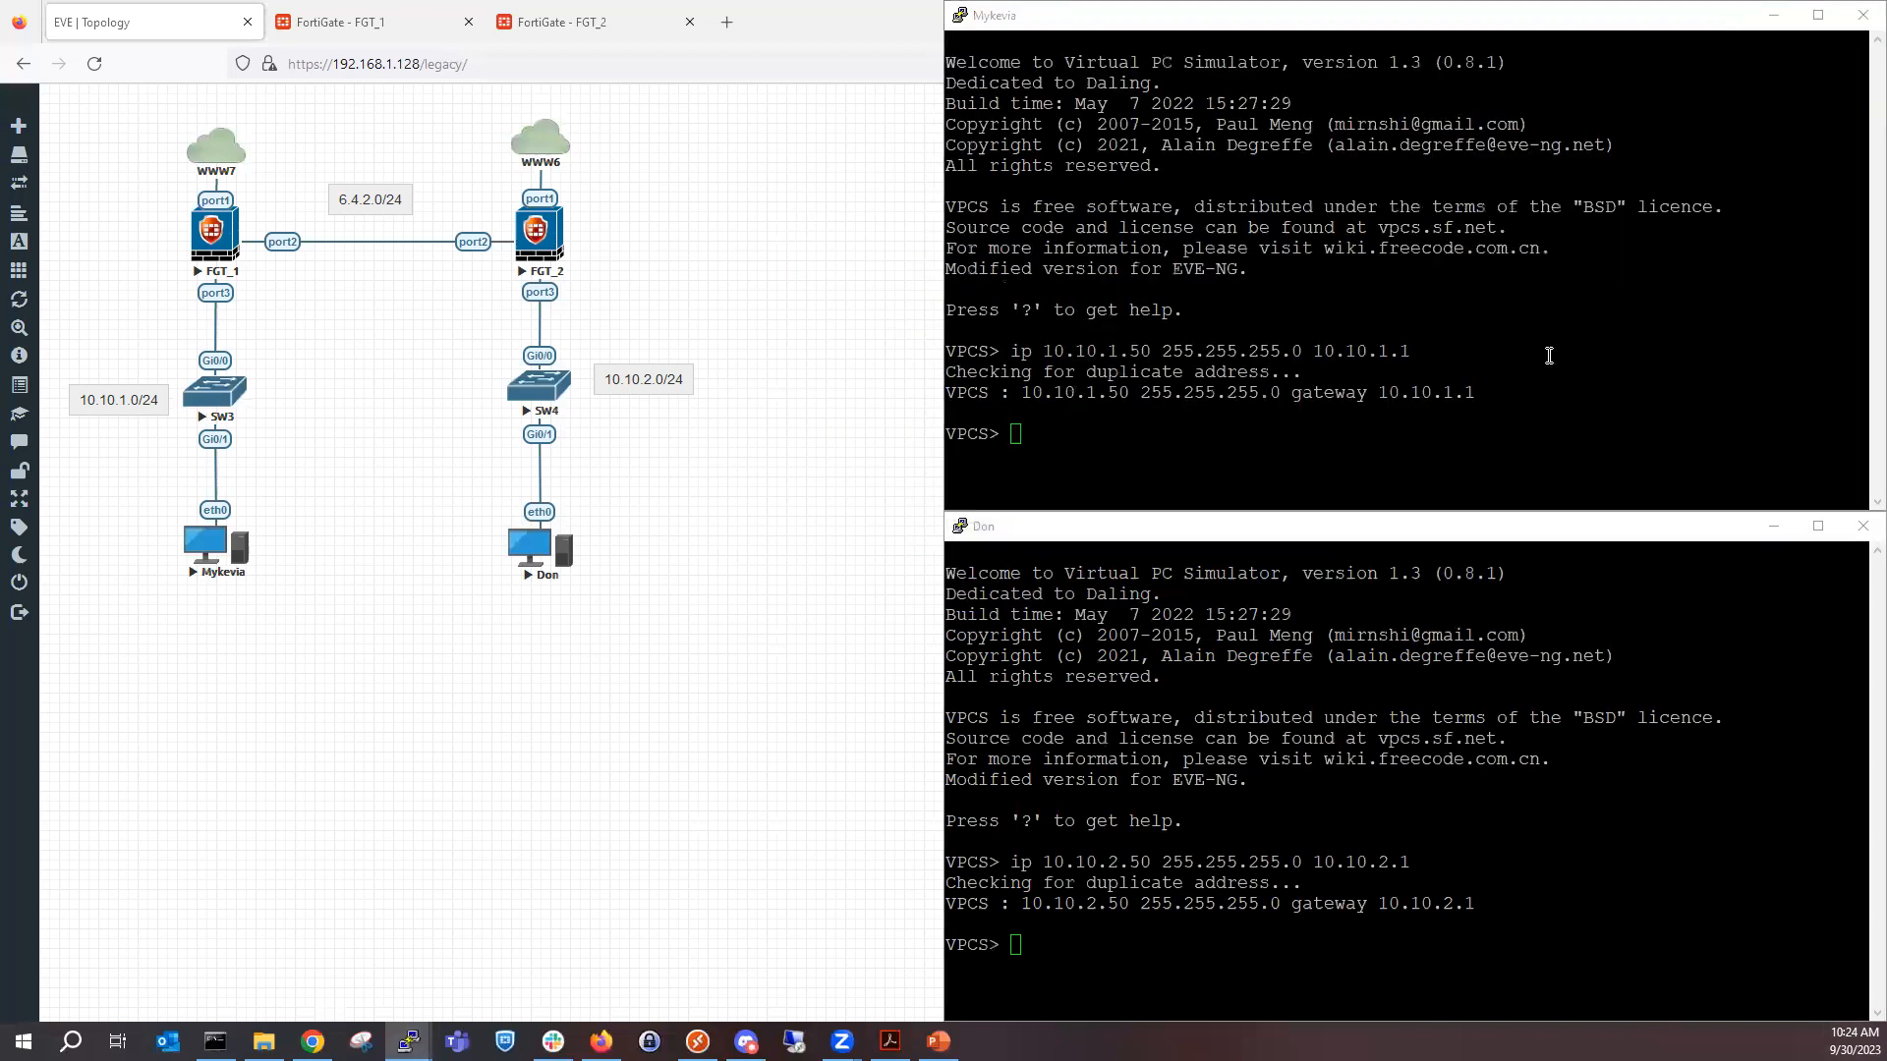
Ping 10.10.2.50 from the SW3 PC's console.
type("ping ")
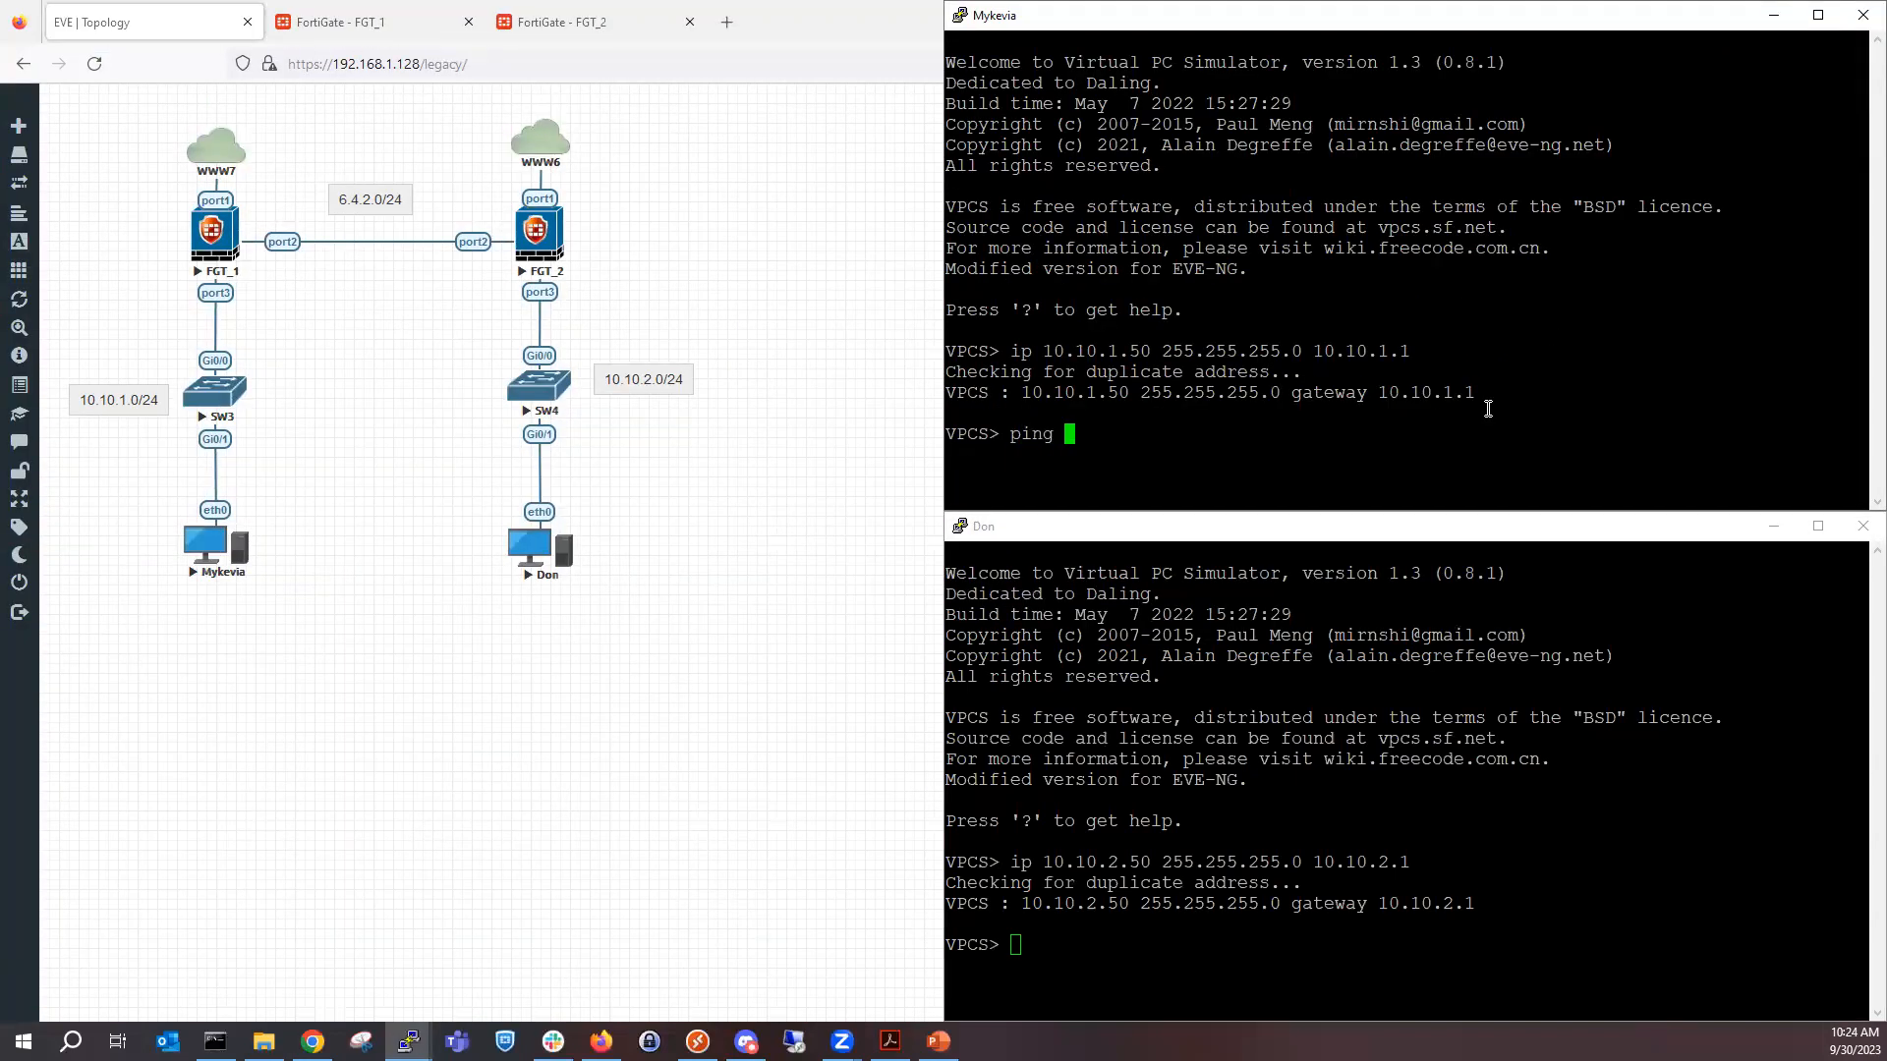
type("10.10.2.50")
key("Return")
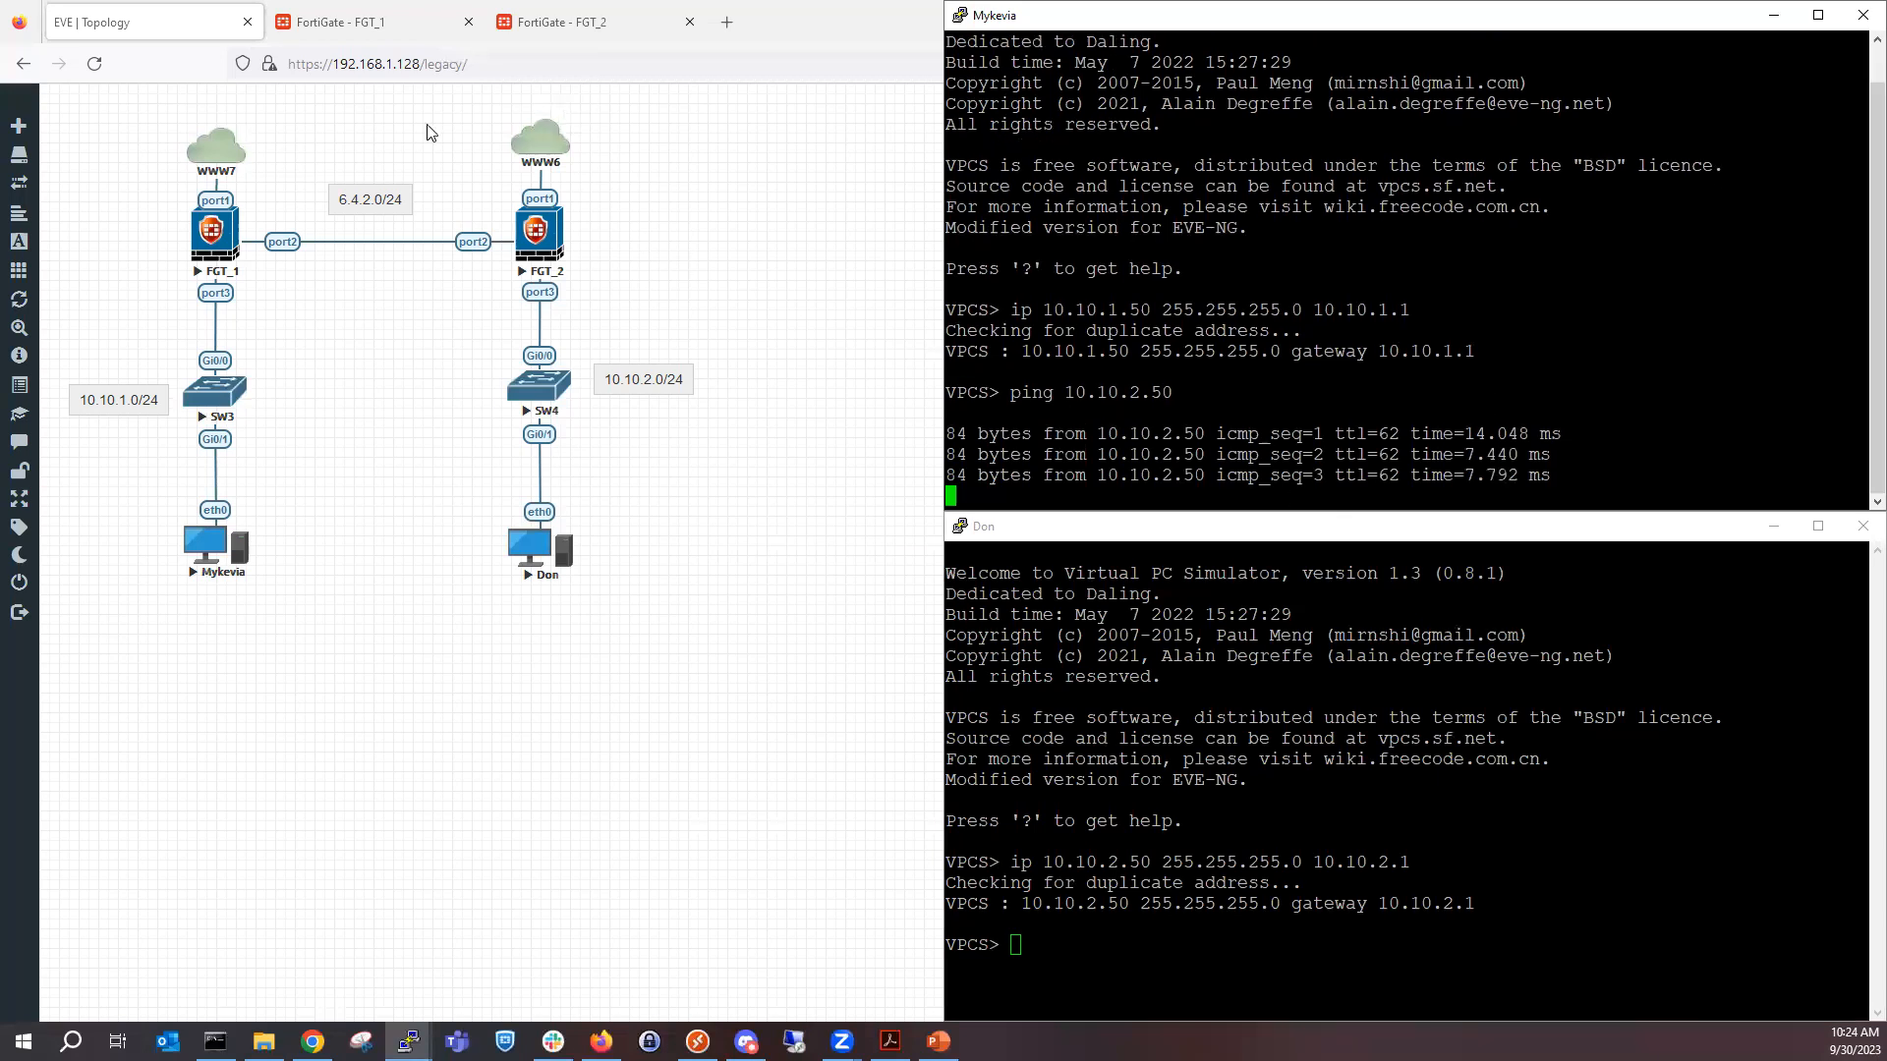
Return to FGT_1's firewall policy list and reload it to check the policies' byte counters.
left_click(391, 39)
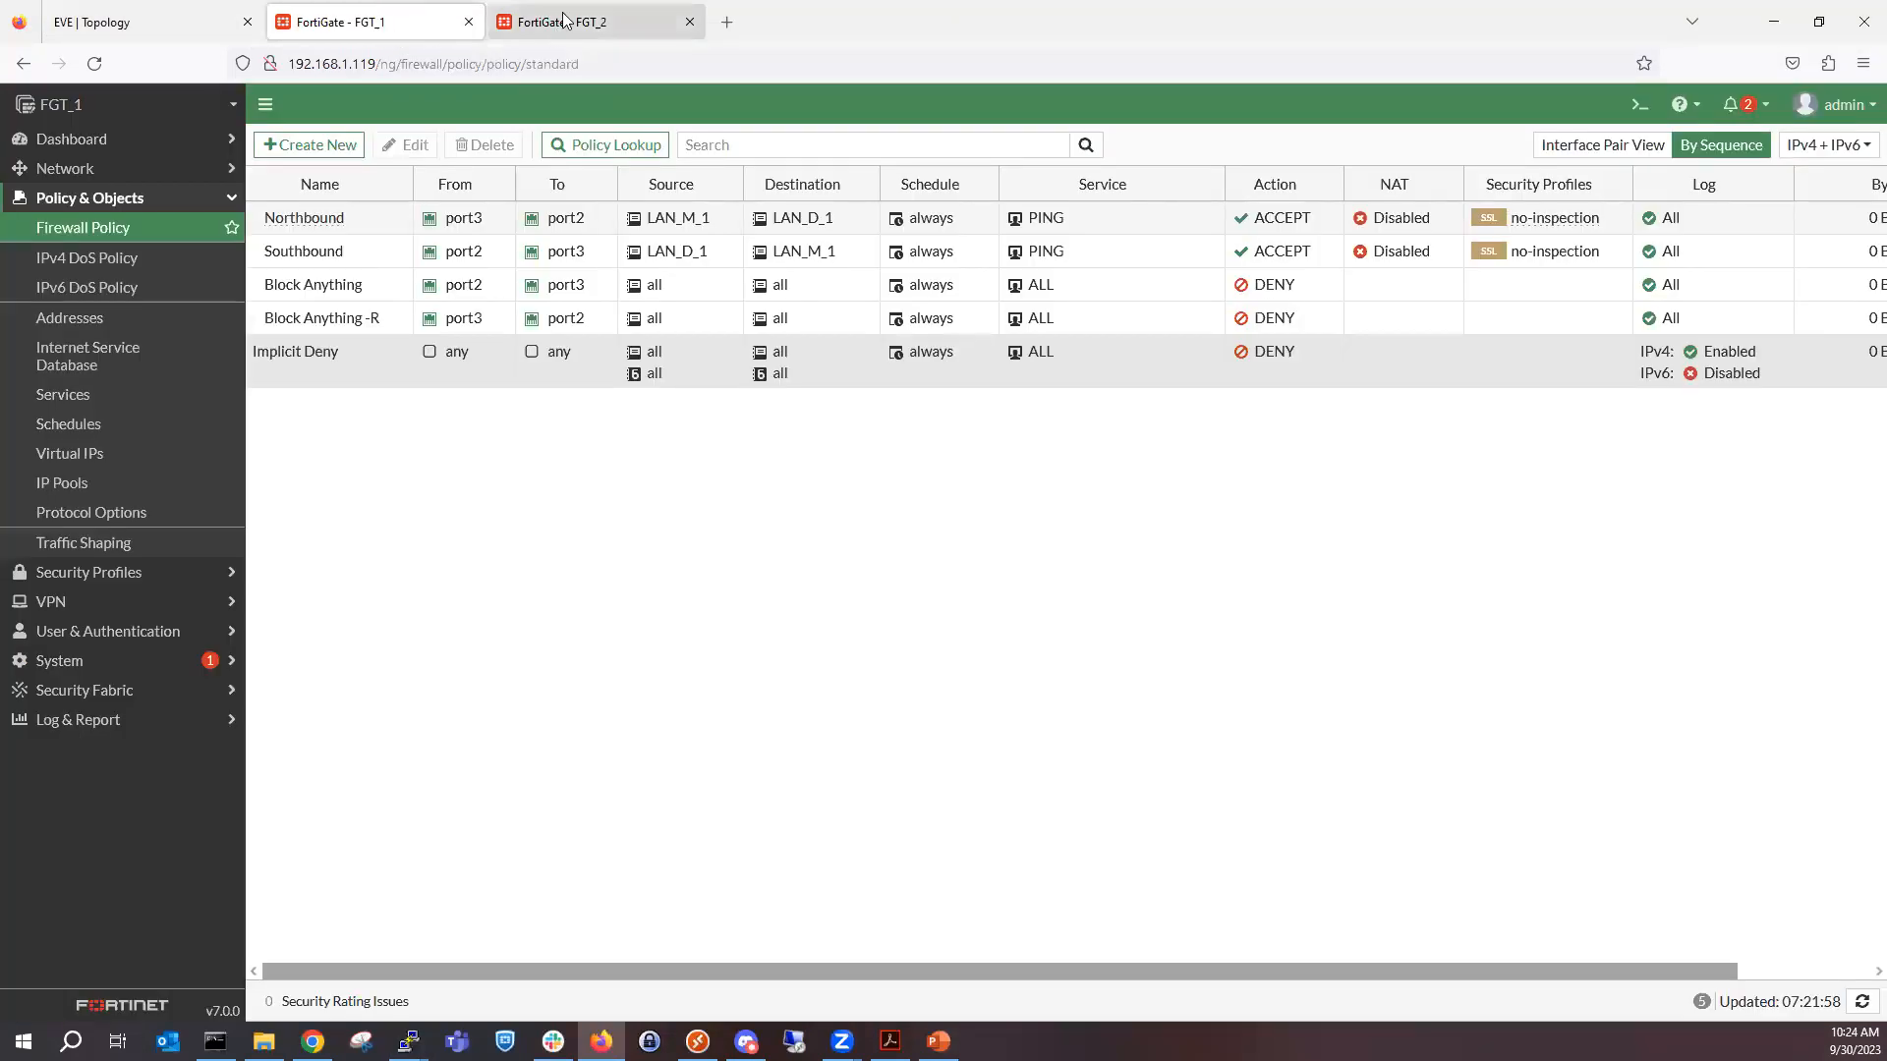
left_click(88, 21)
left_click(412, 22)
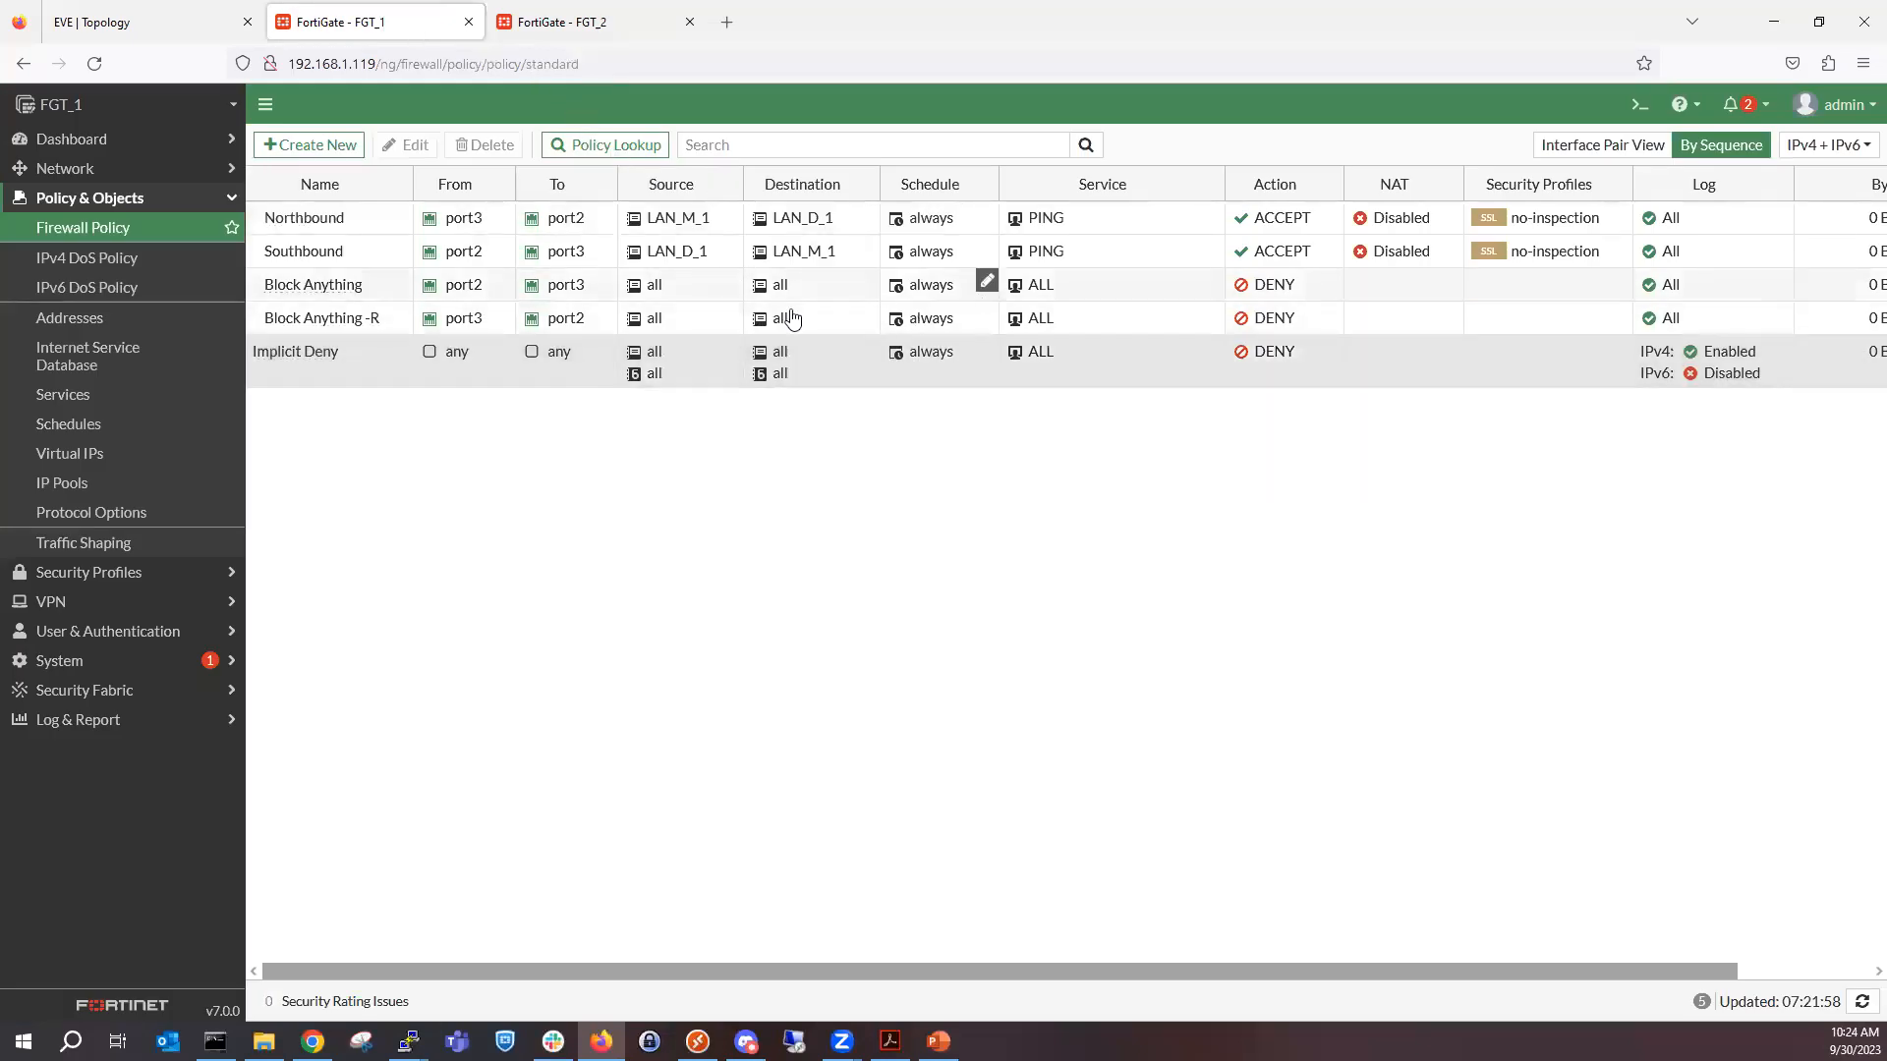
left_click(94, 63)
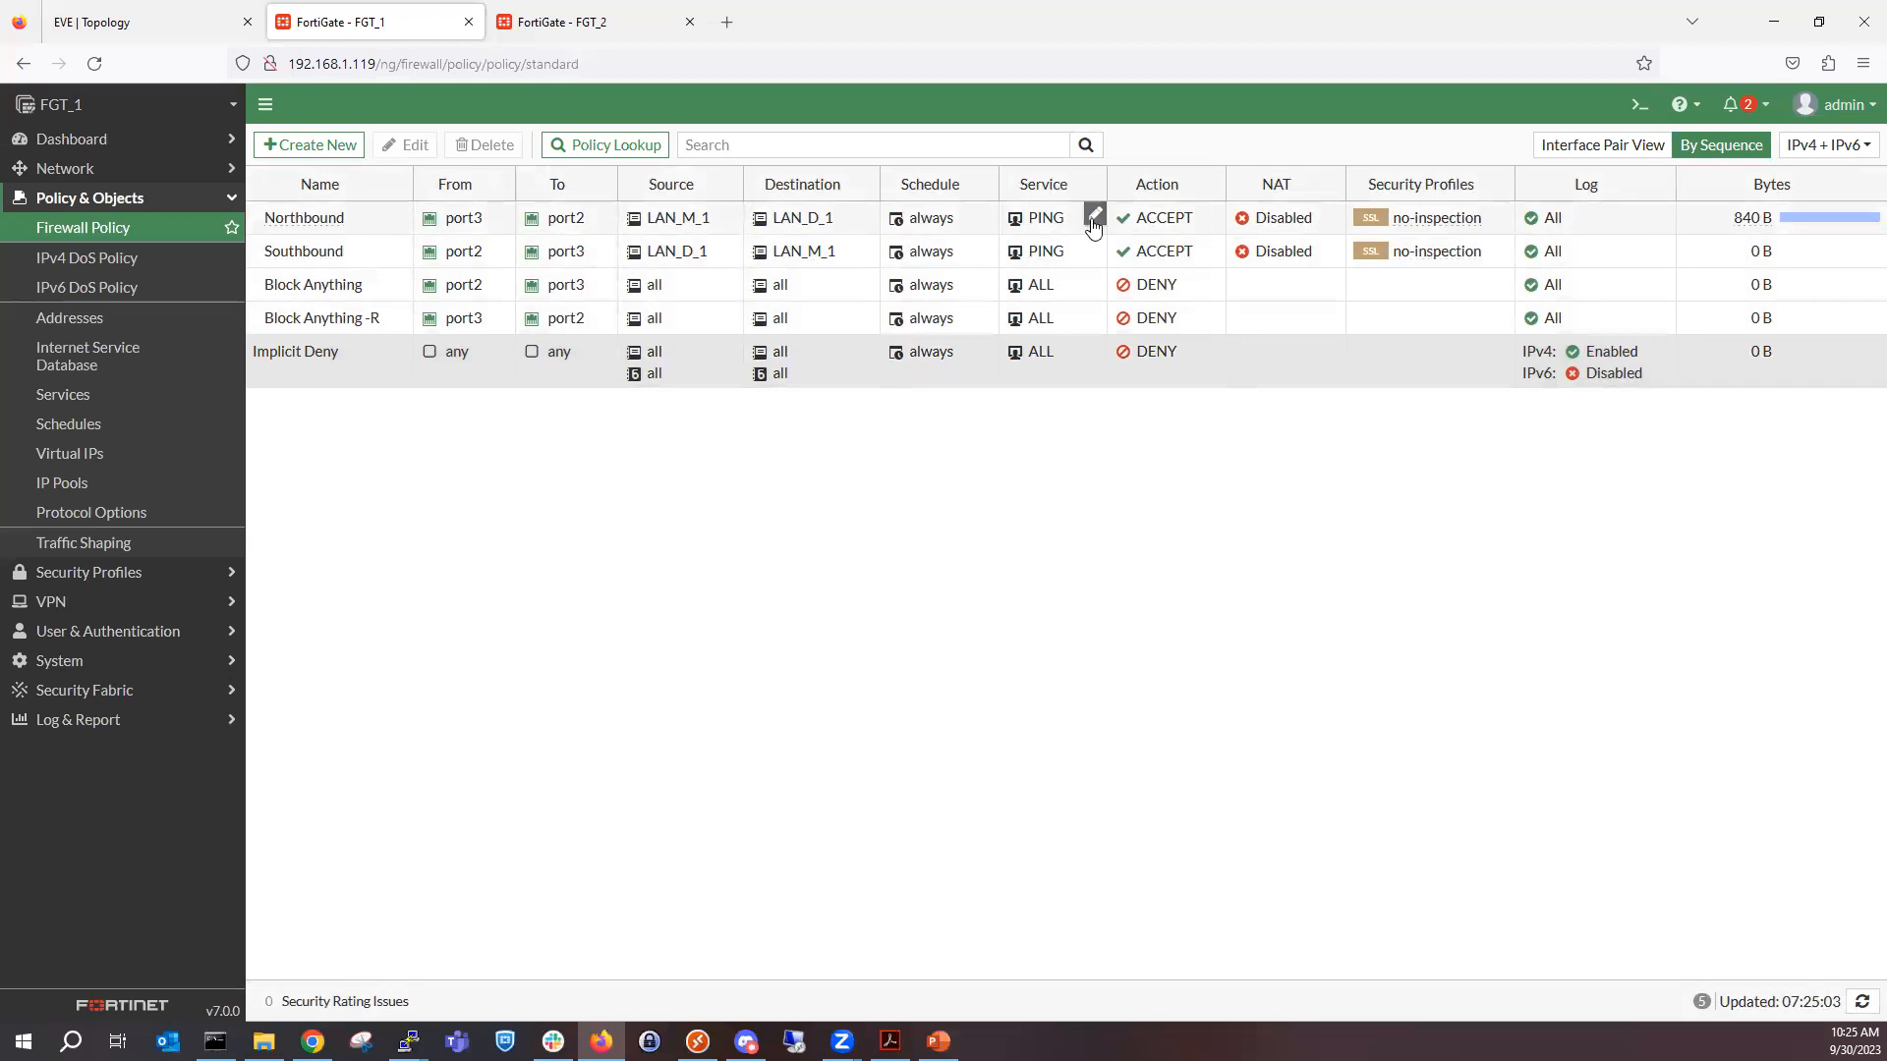
Change the Northbound policy's service to ALL_ICMP6 and apply it.
left_click(1093, 218)
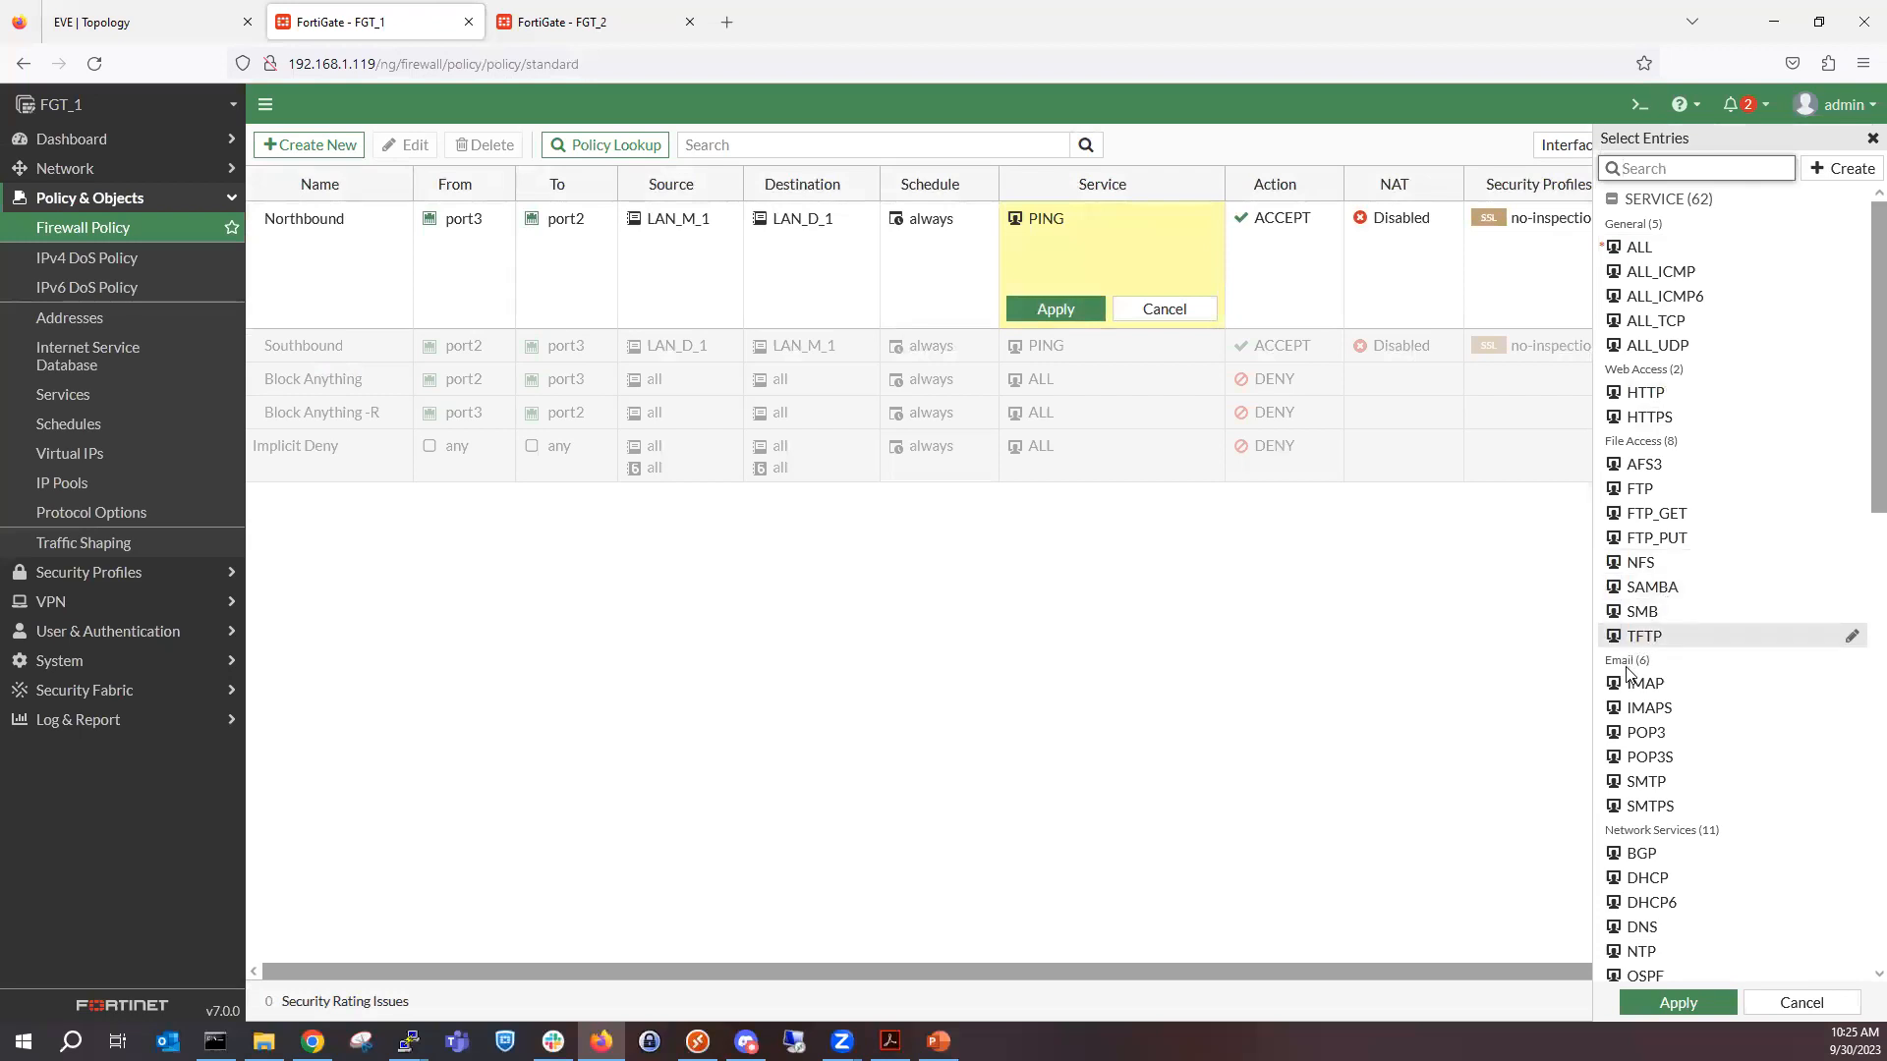
mouse_move(1627, 683)
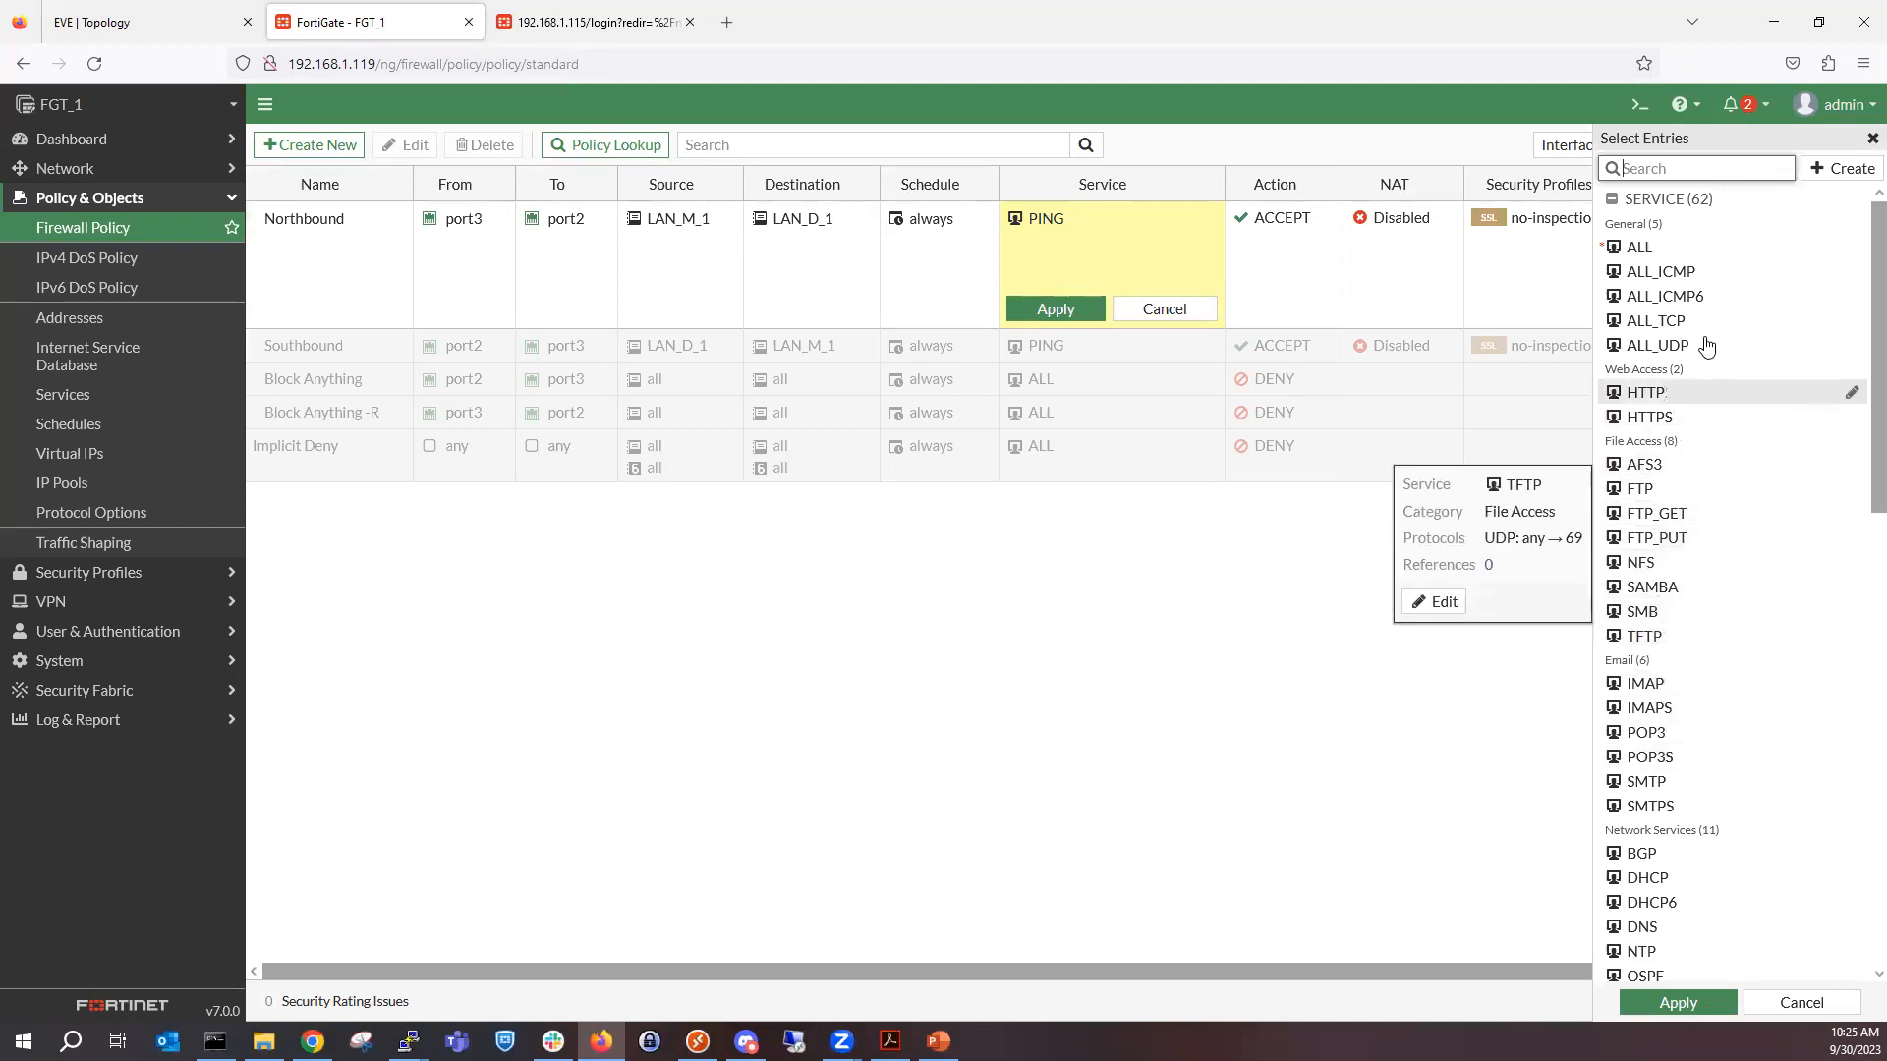
scroll(1724, 579, "down", 4)
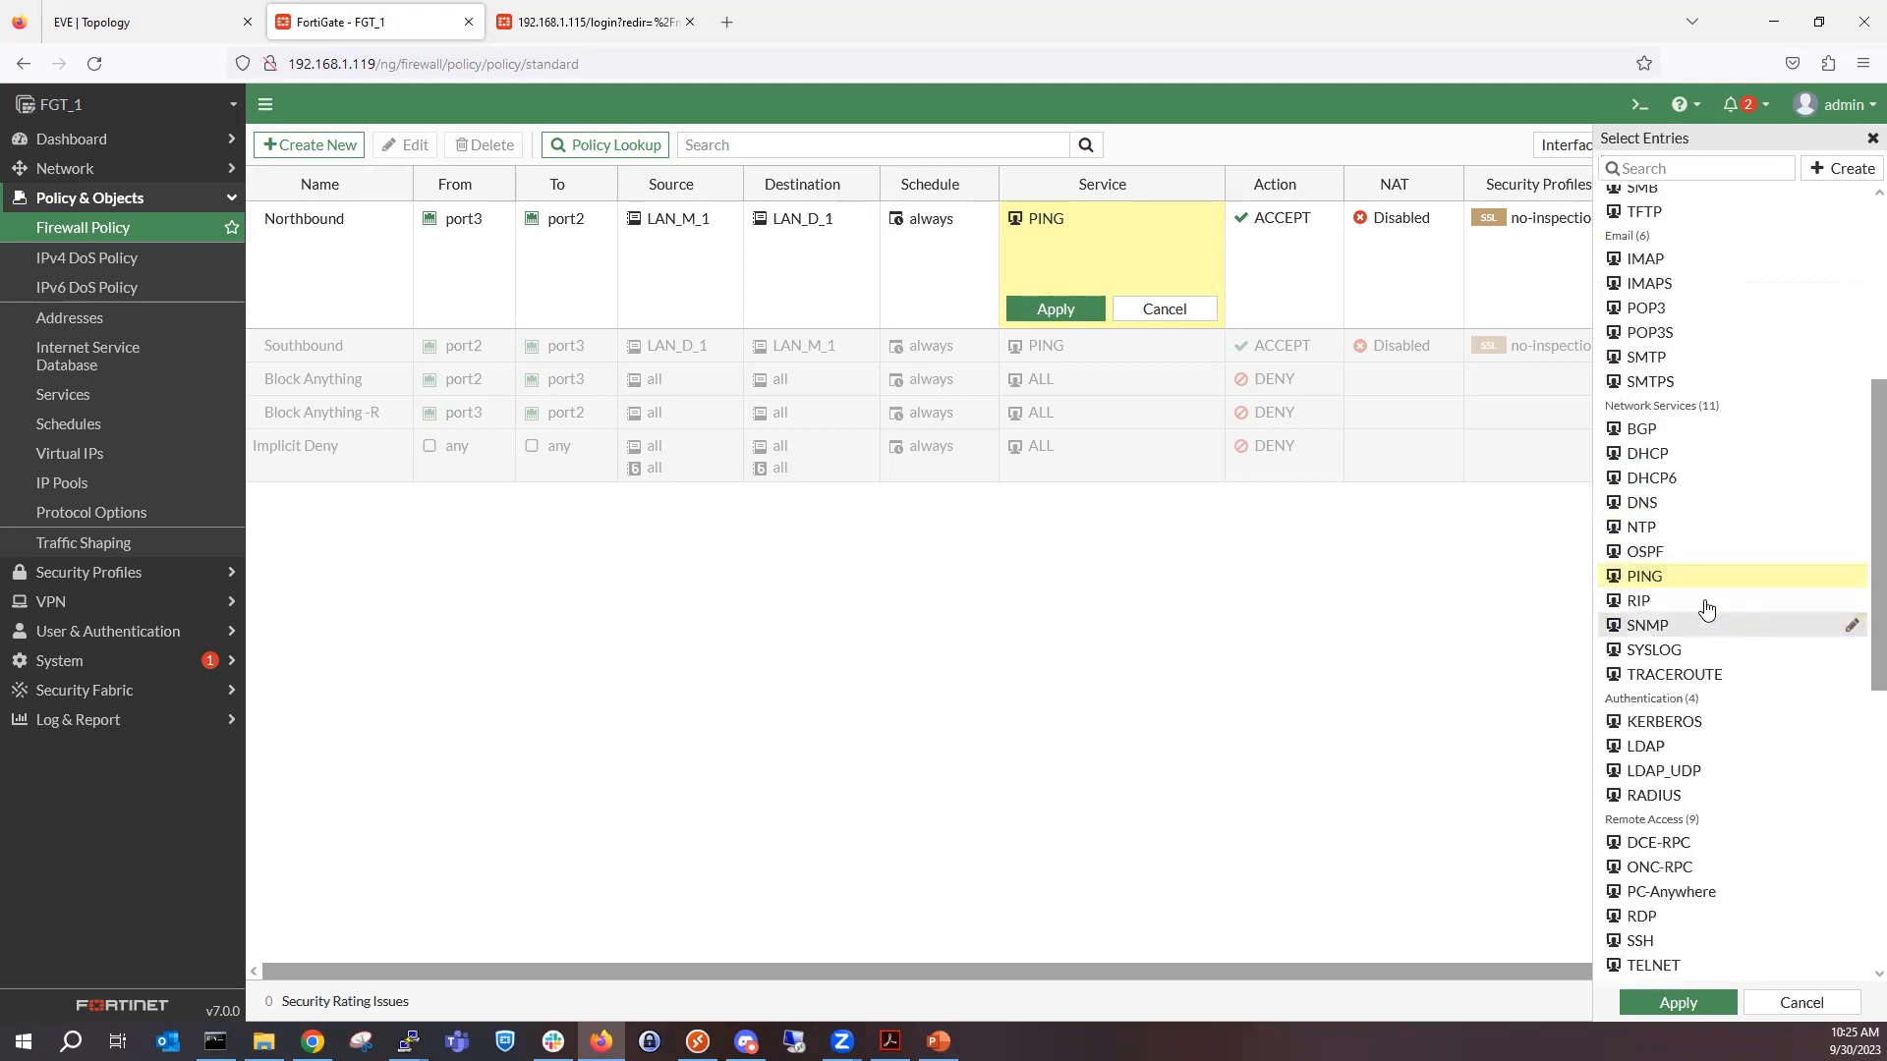
scroll(1736, 576, "up", 4)
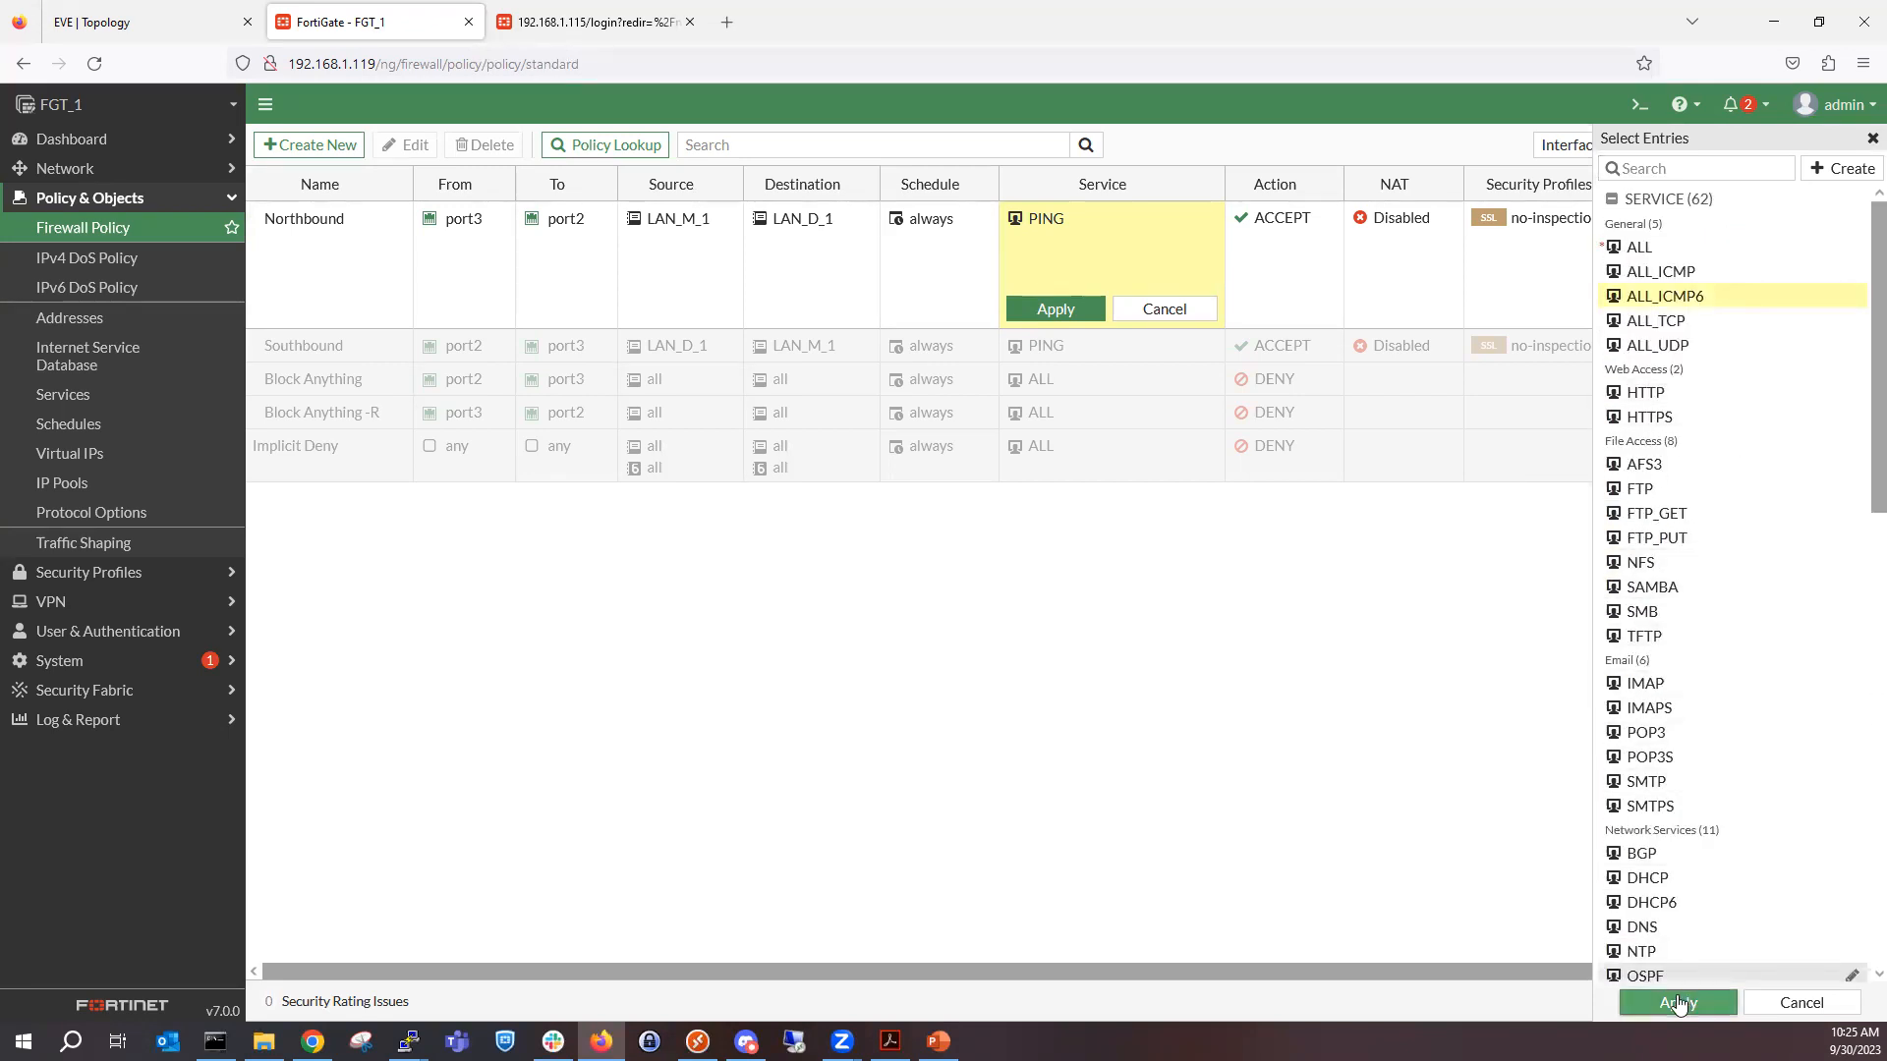
left_click(1678, 1003)
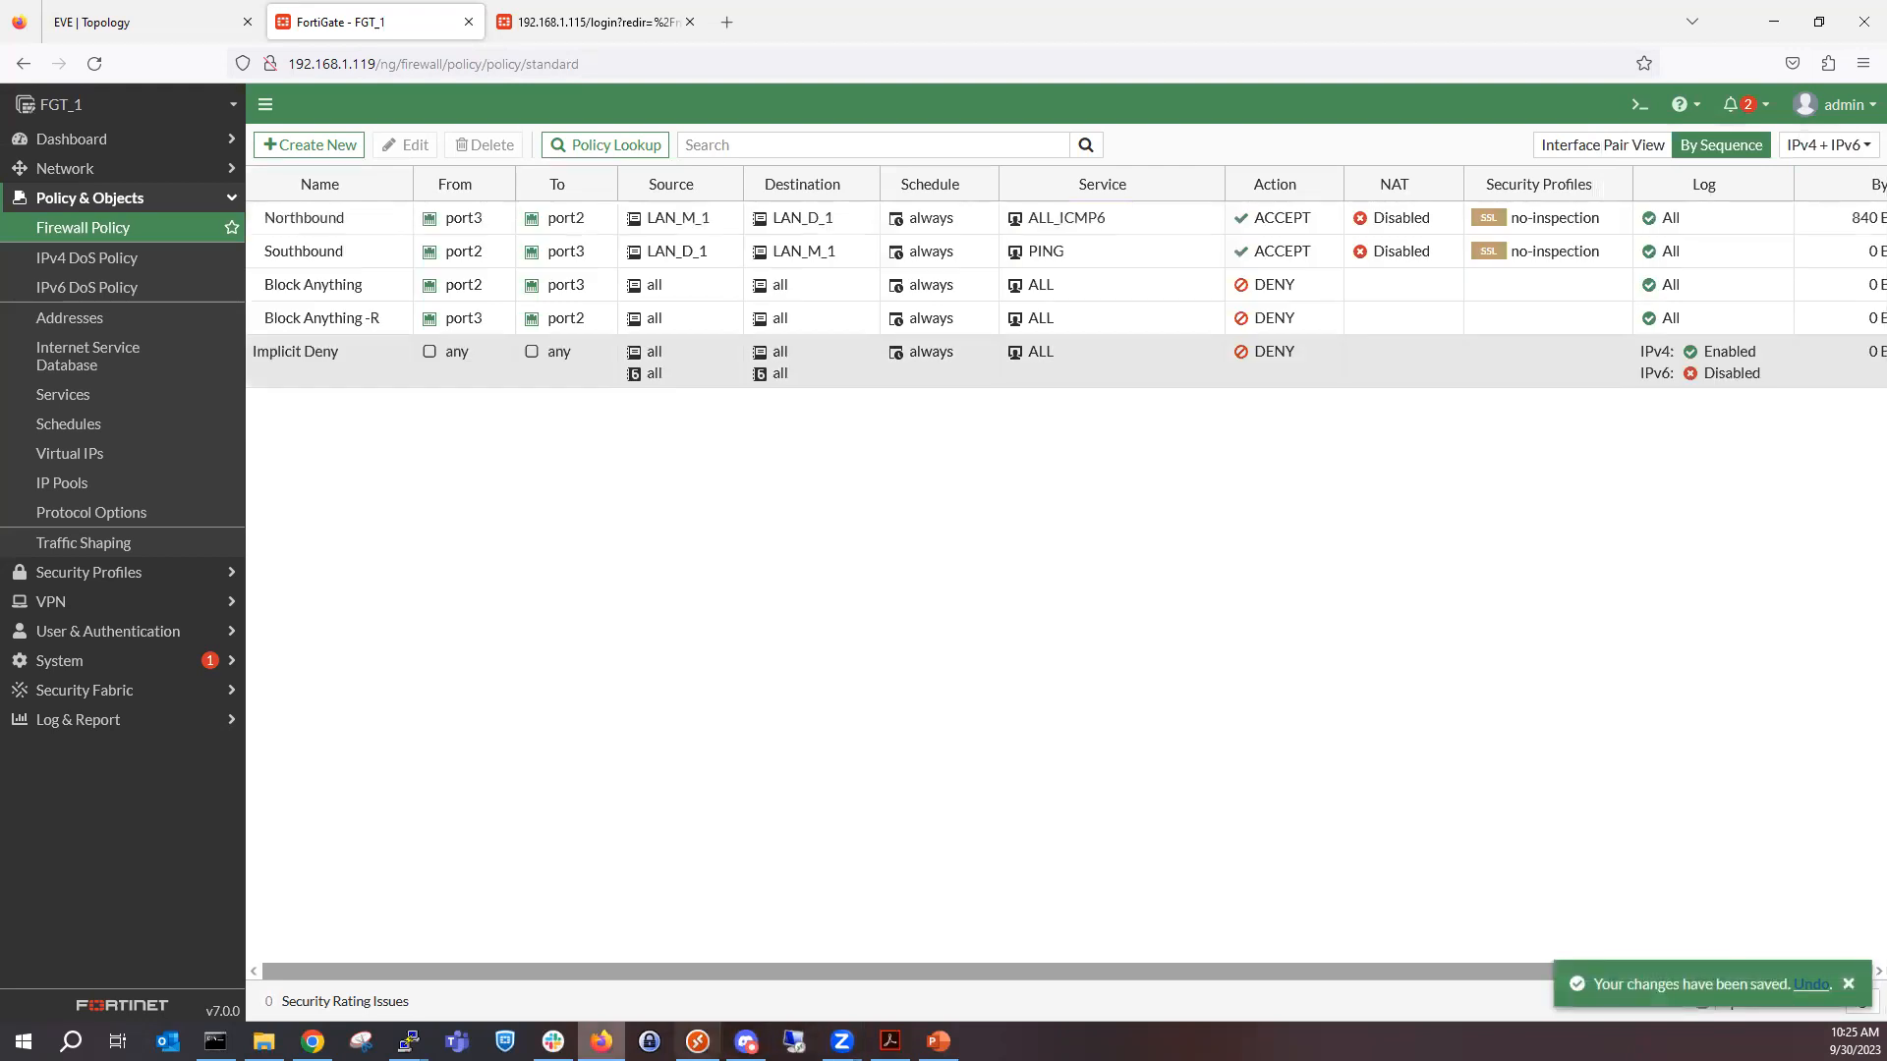
Switch to the SW3 PC's console and run a continuous ping to 10.10.2.50 with the -t option.
left_click(409, 1041)
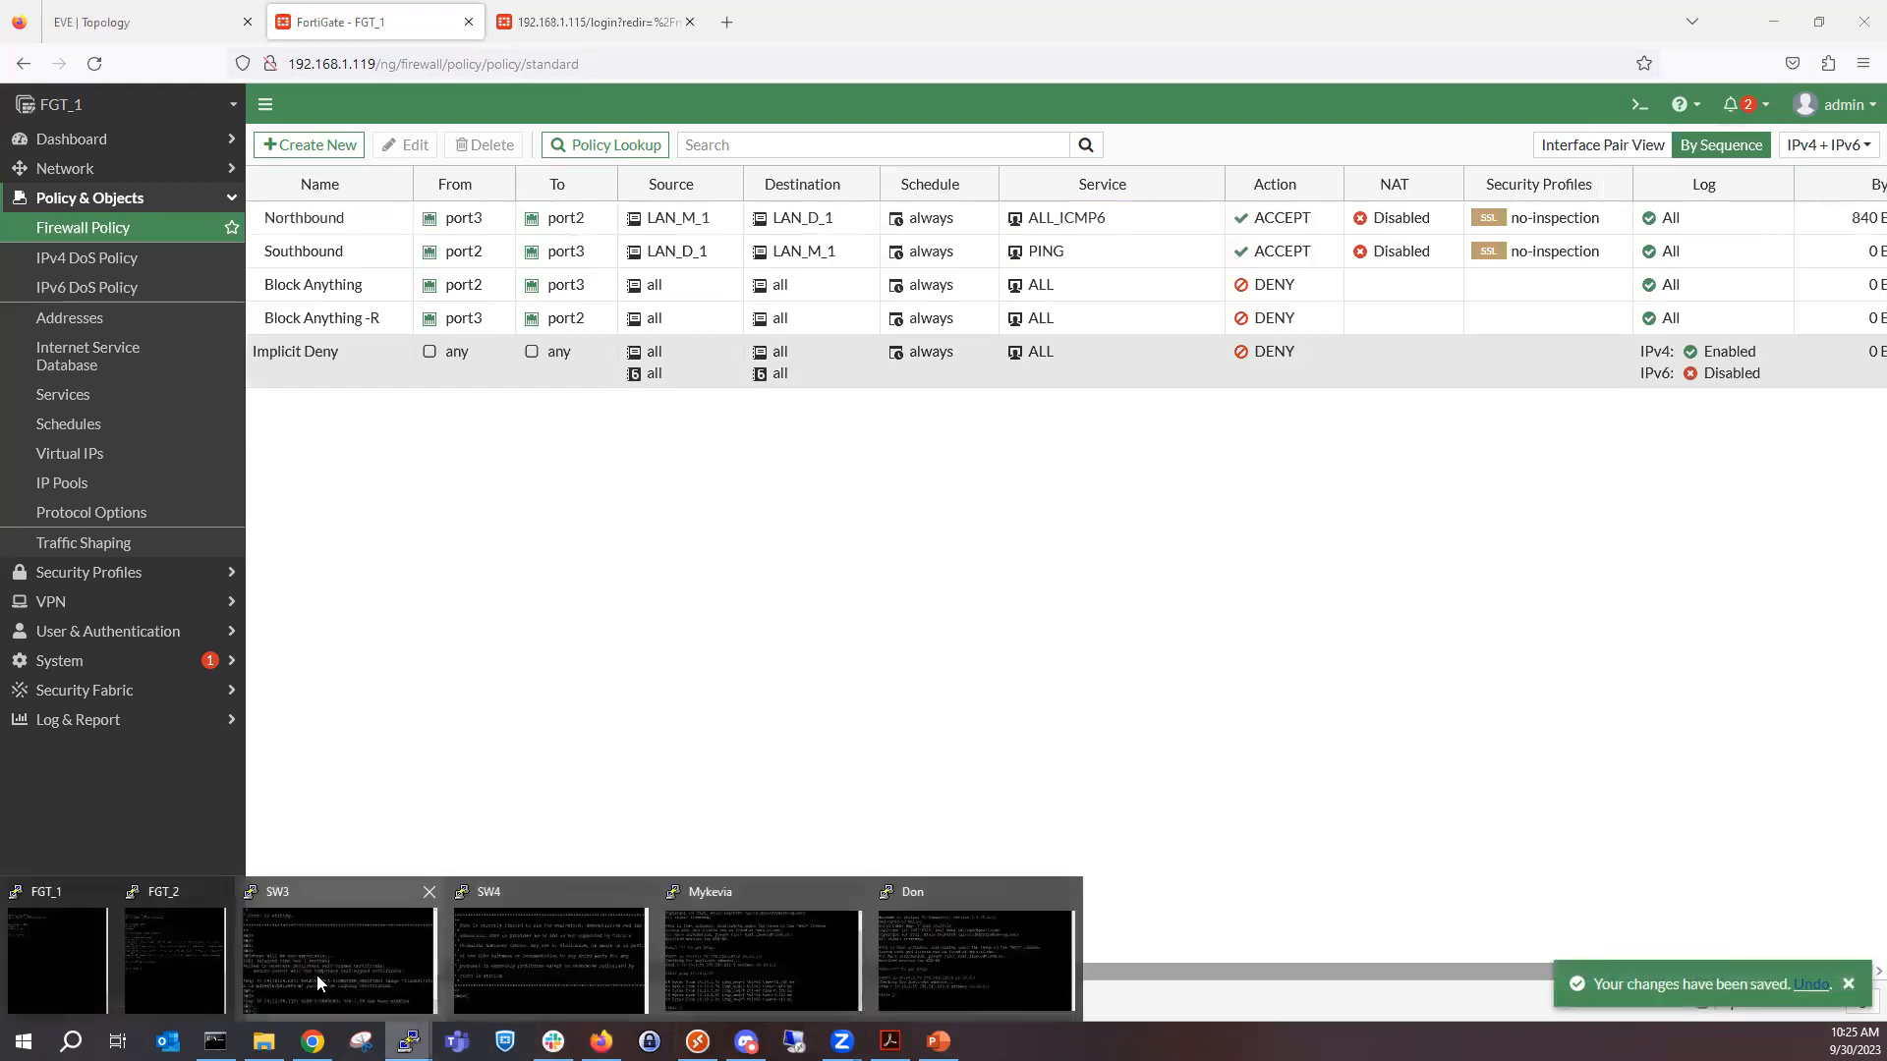
left_click(707, 958)
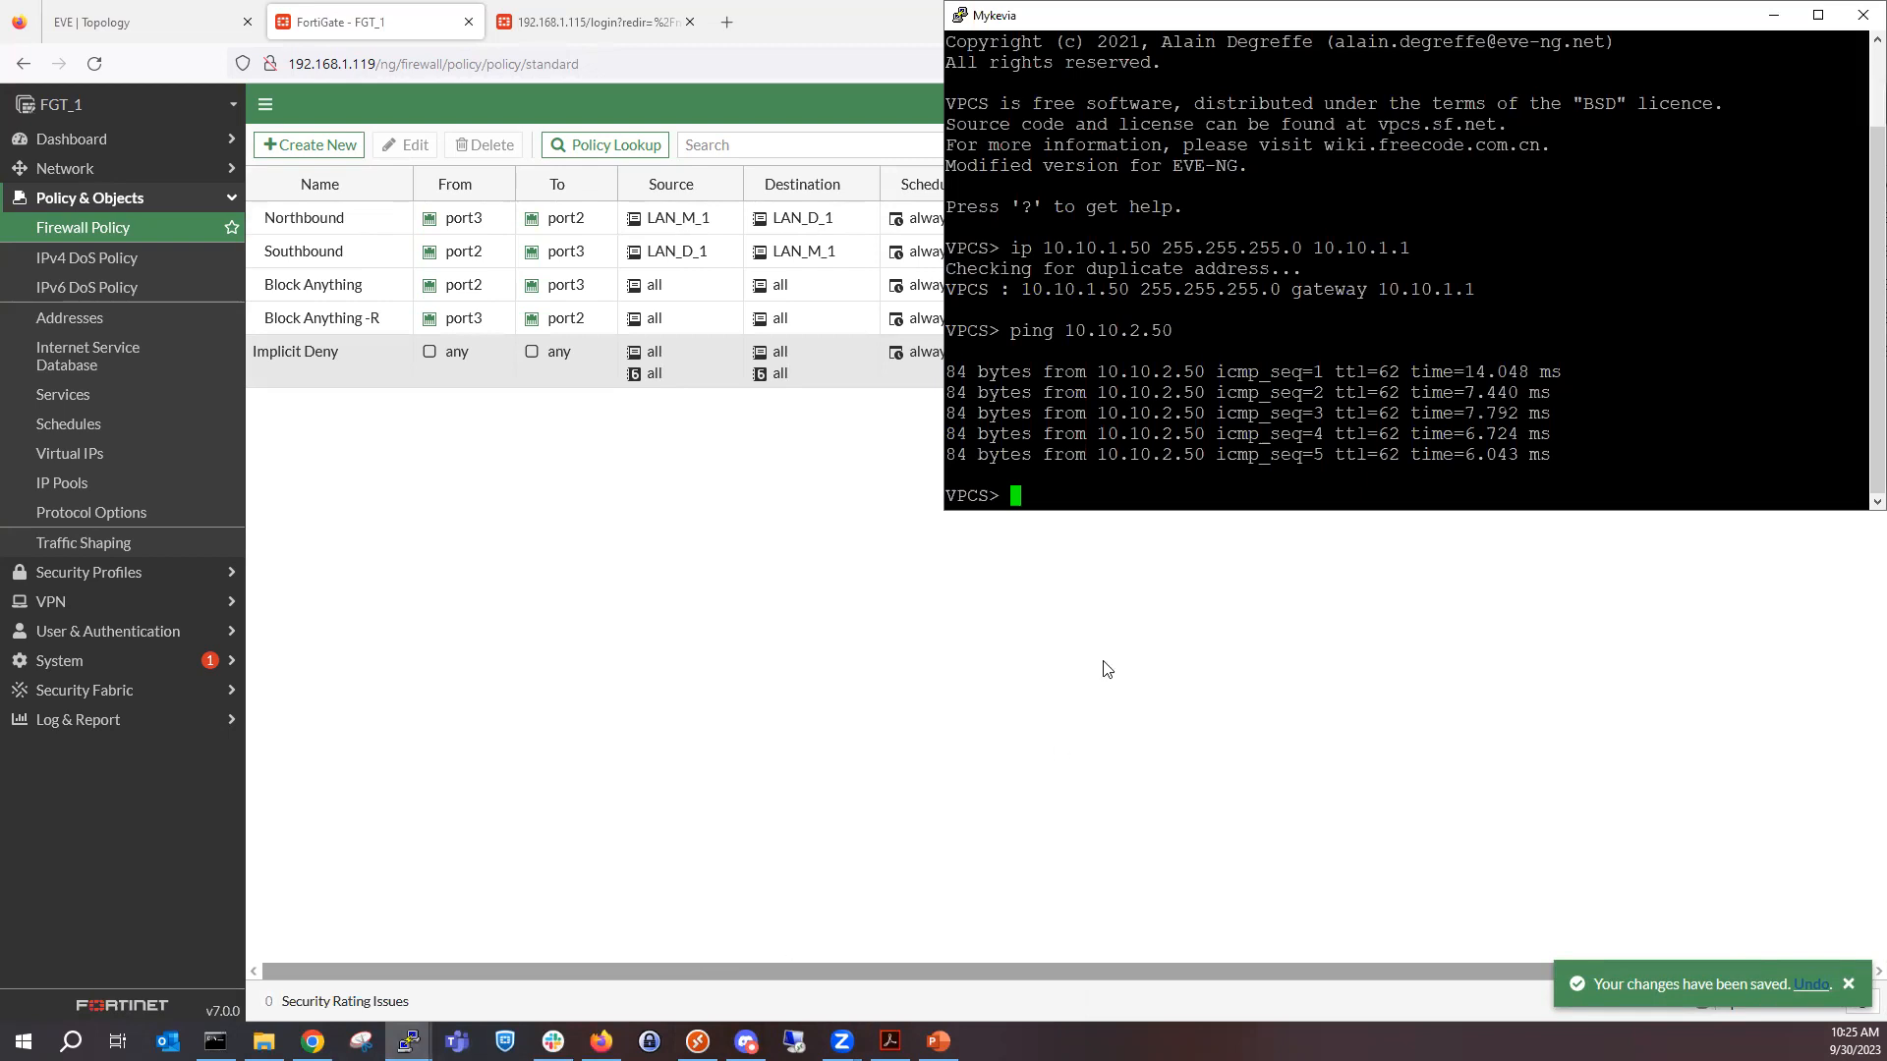
key("Up")
key("Return")
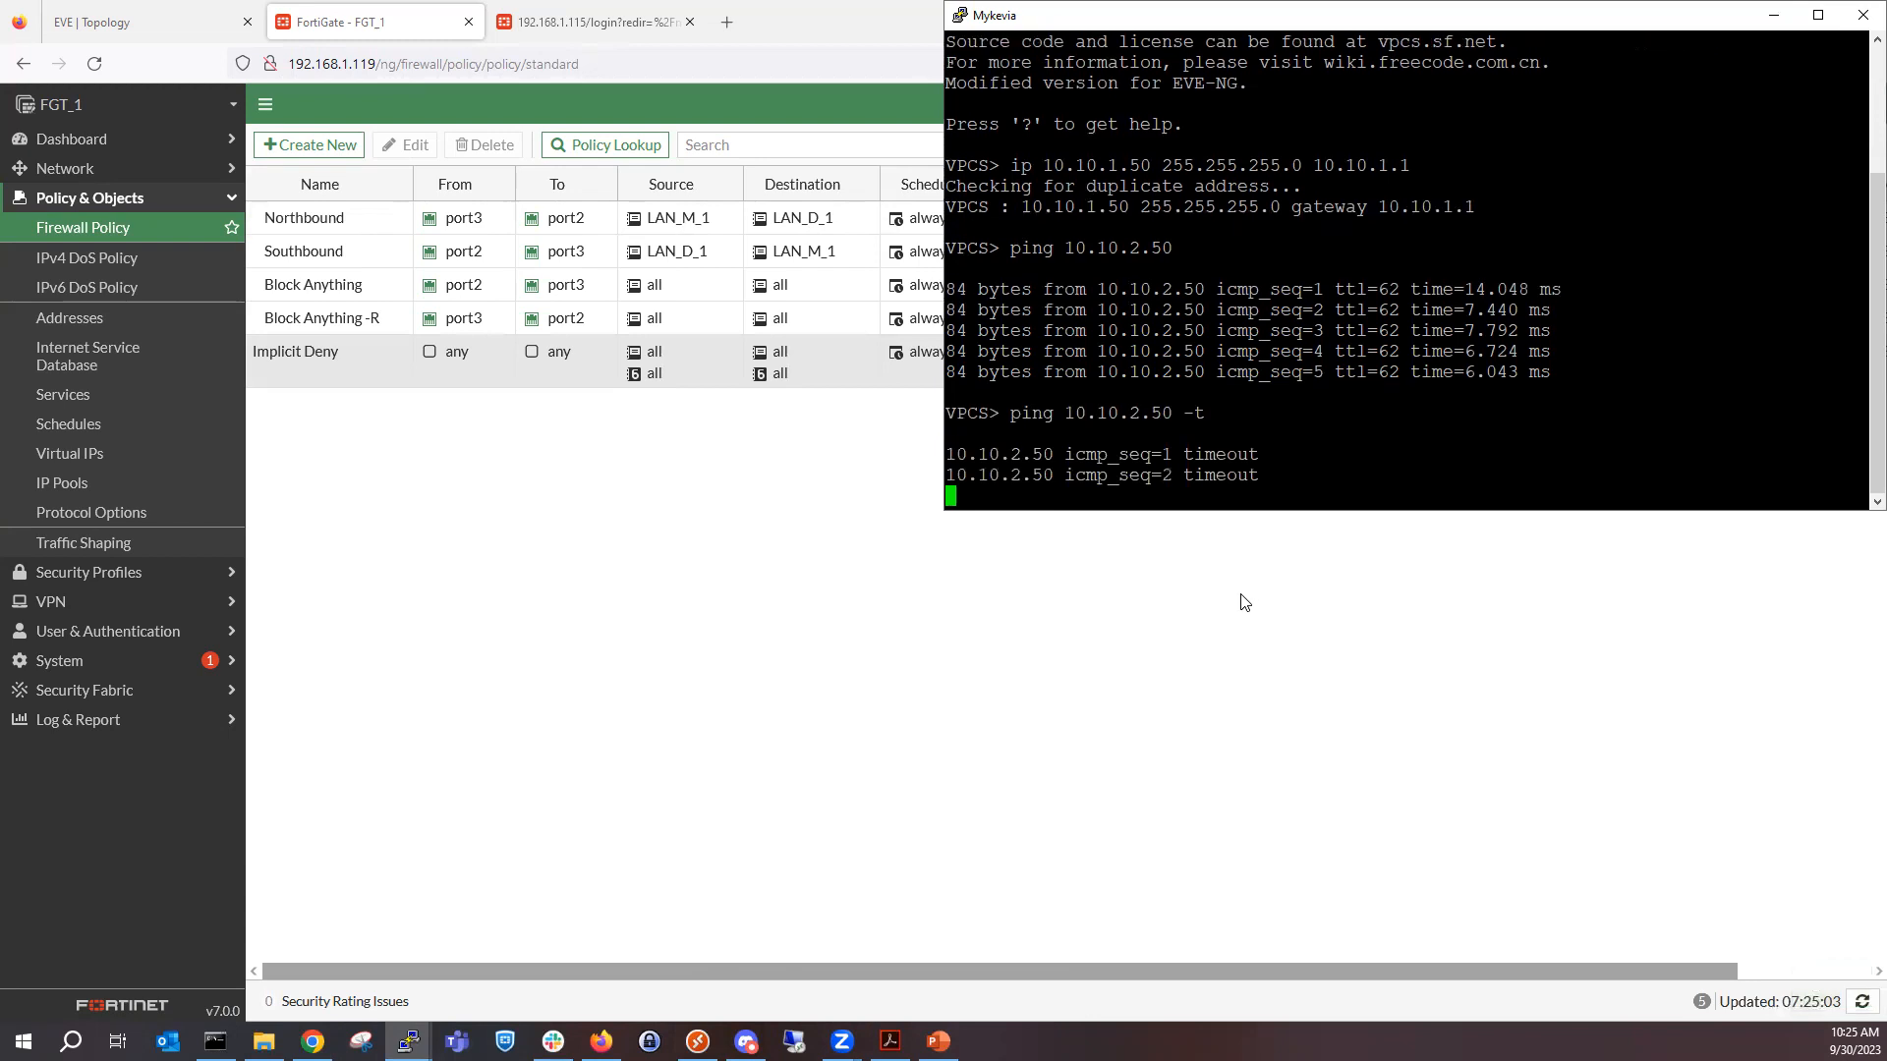
Return to FGT_1's firewall policy list, add ALL_ICMP and PING to the Northbound policy's services and apply the change.
left_click(1240, 597)
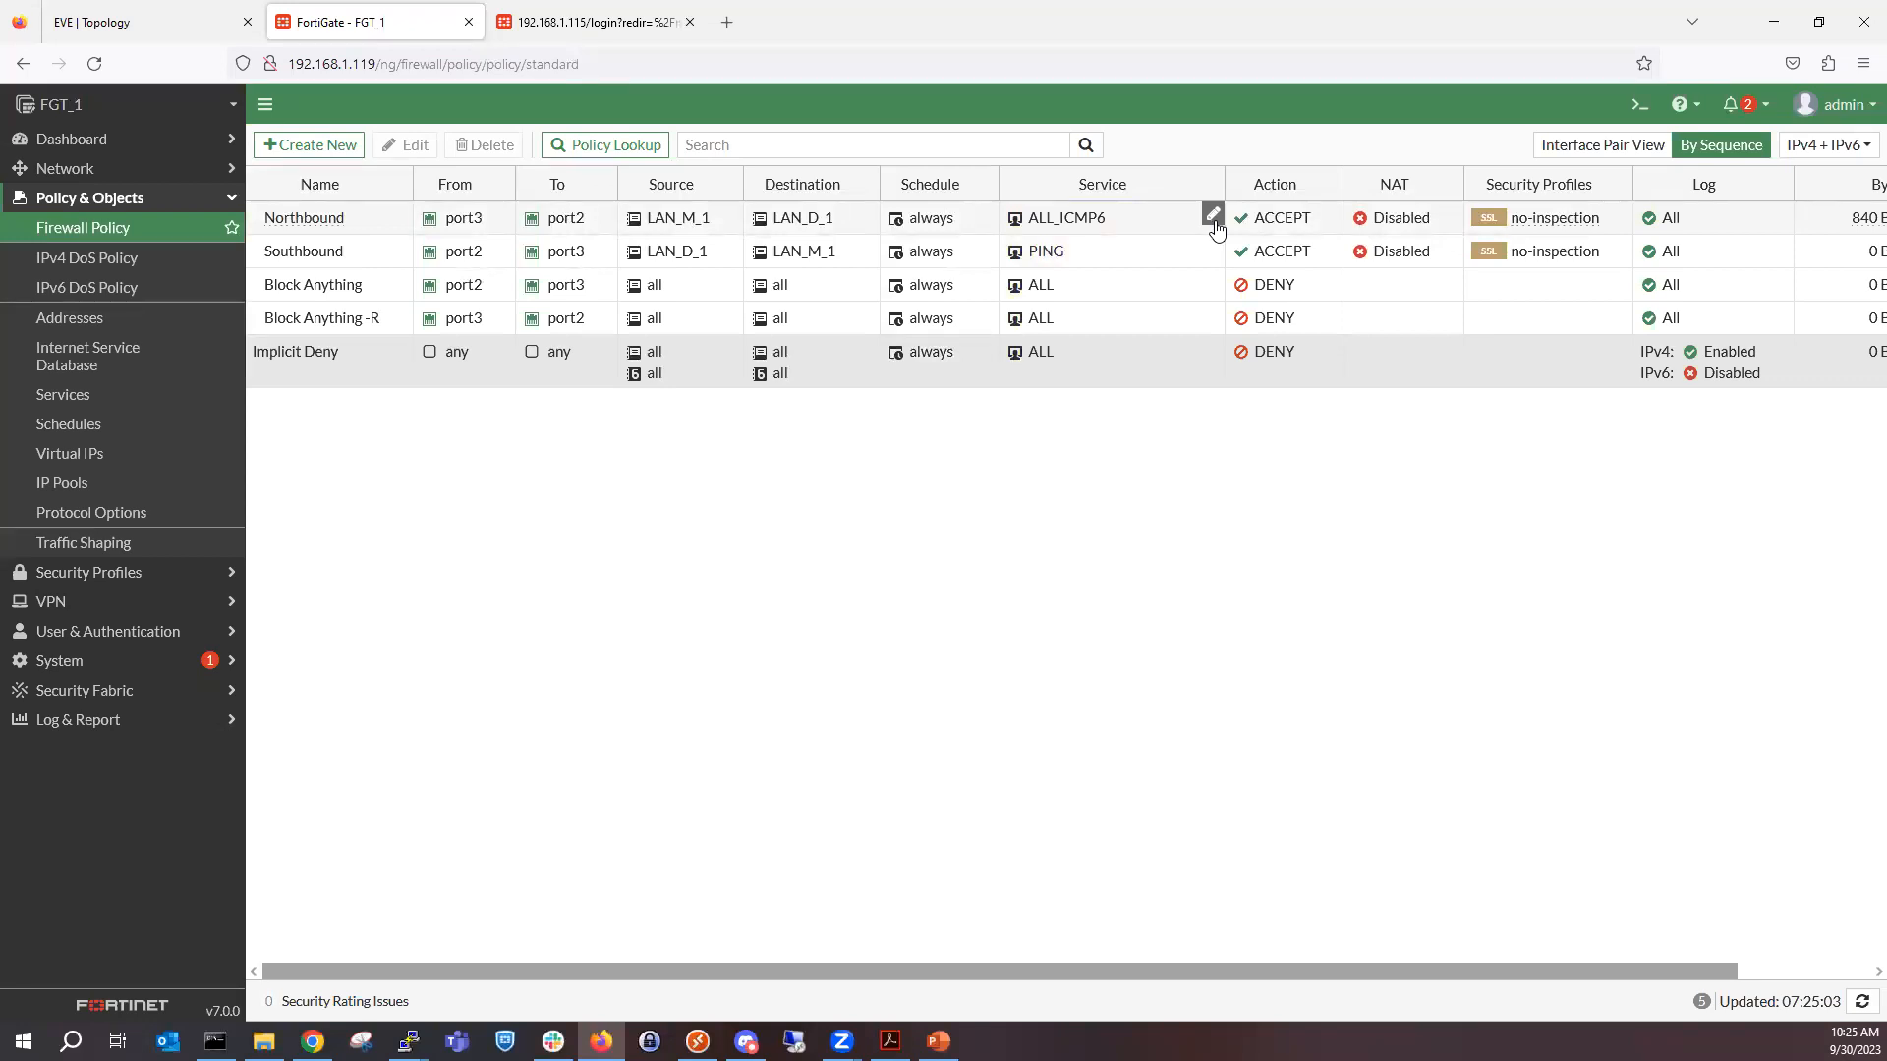
left_click(1213, 215)
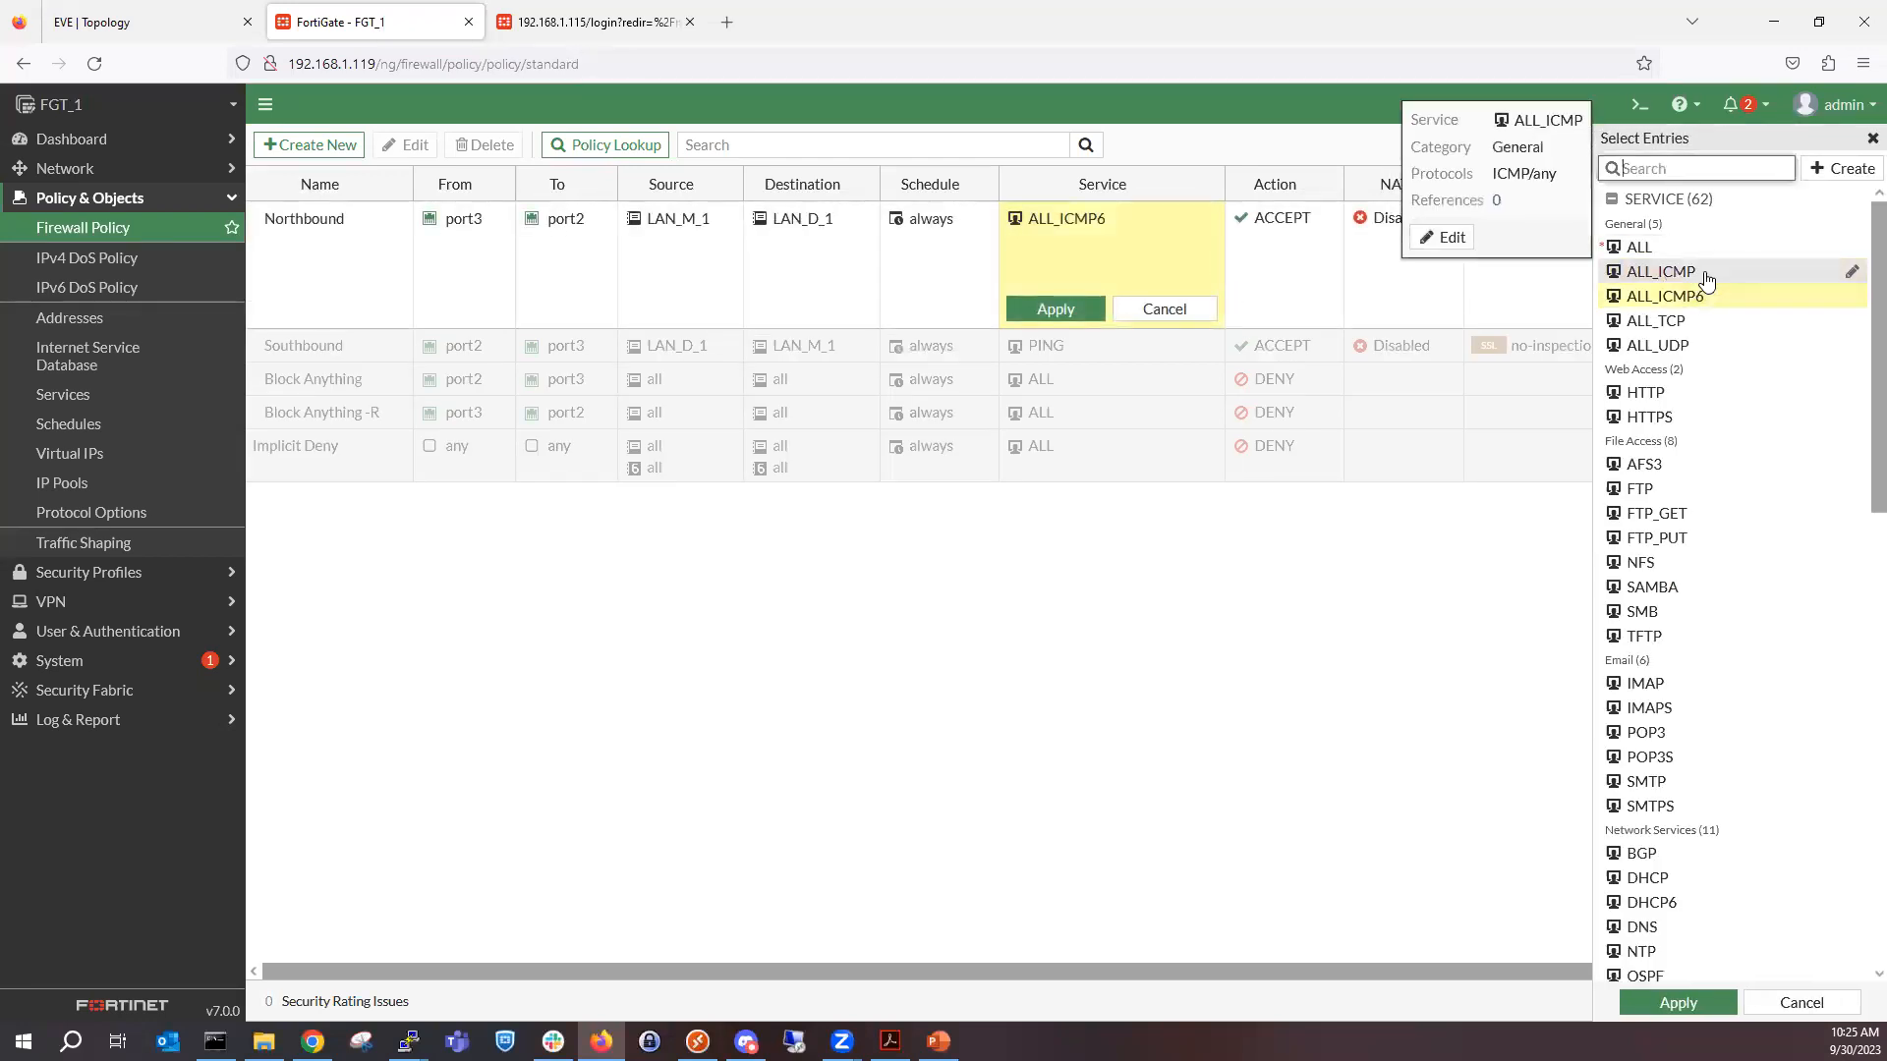
left_click(1706, 279)
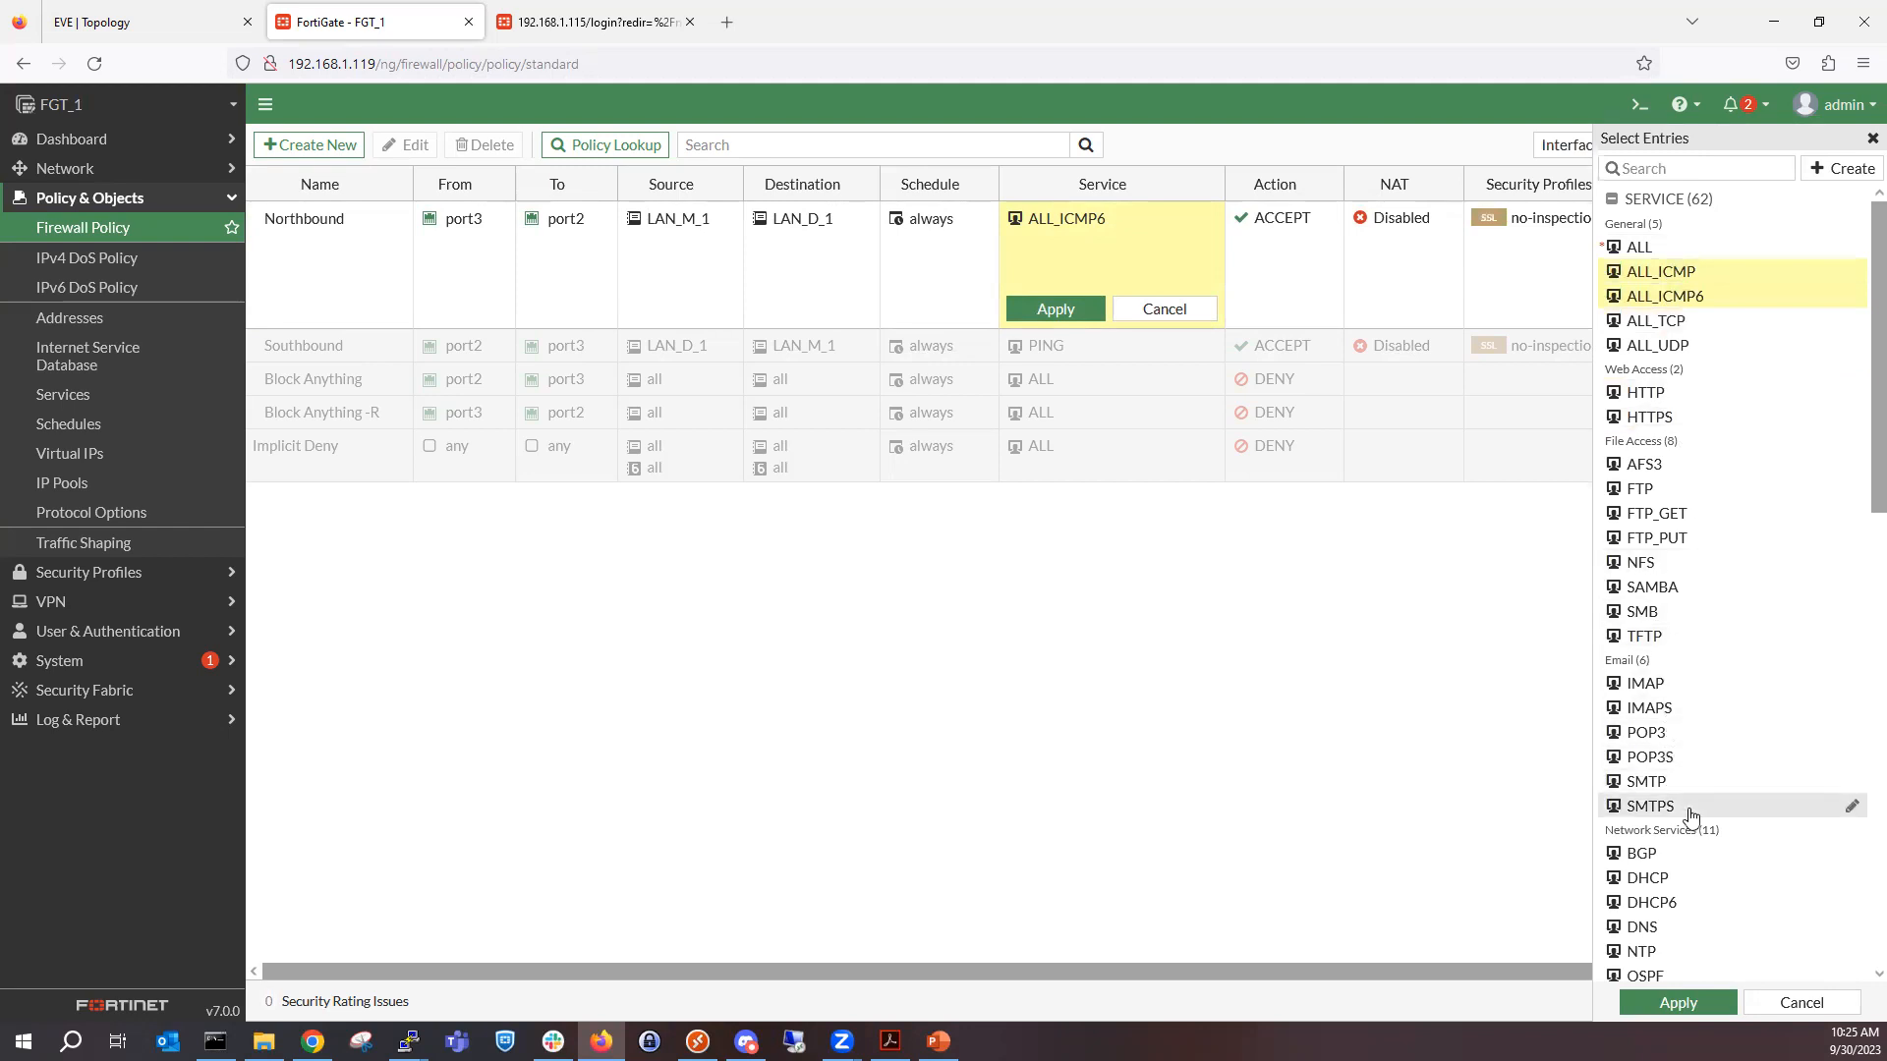
scroll(1681, 777, "down", 3)
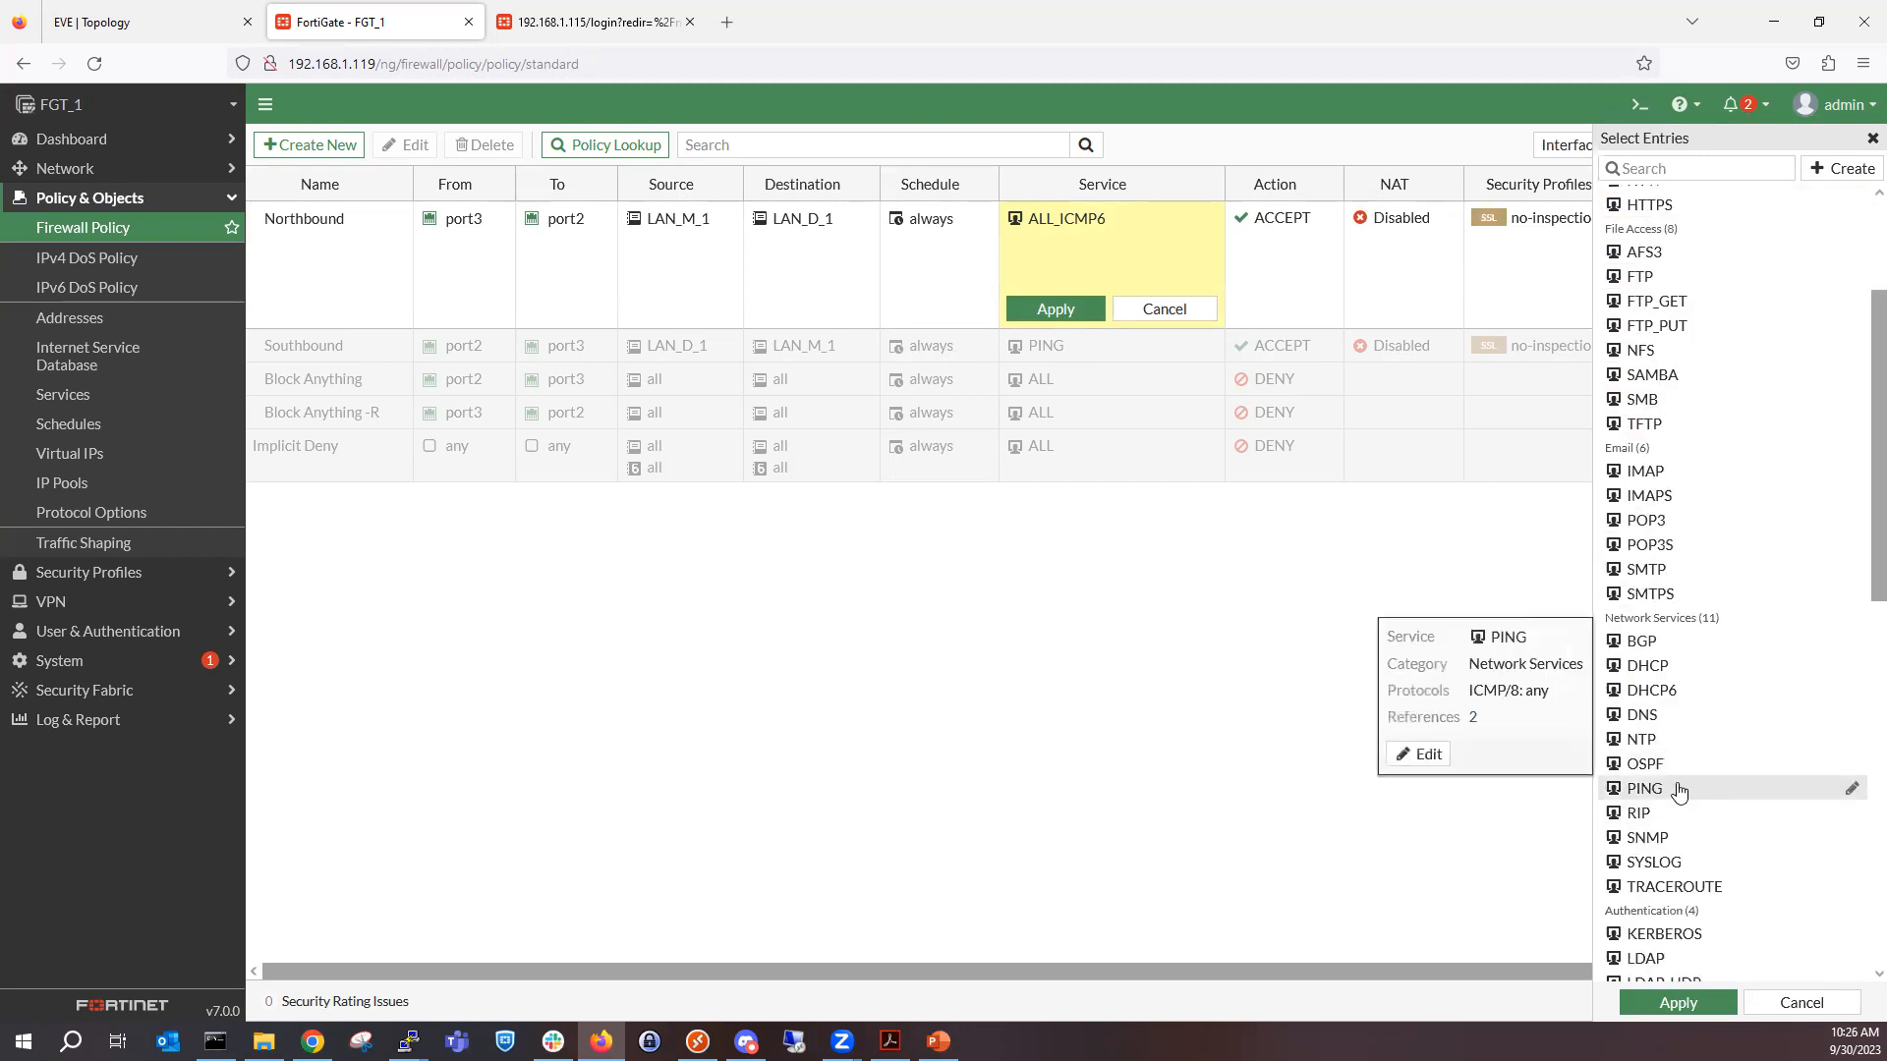
left_click(1676, 792)
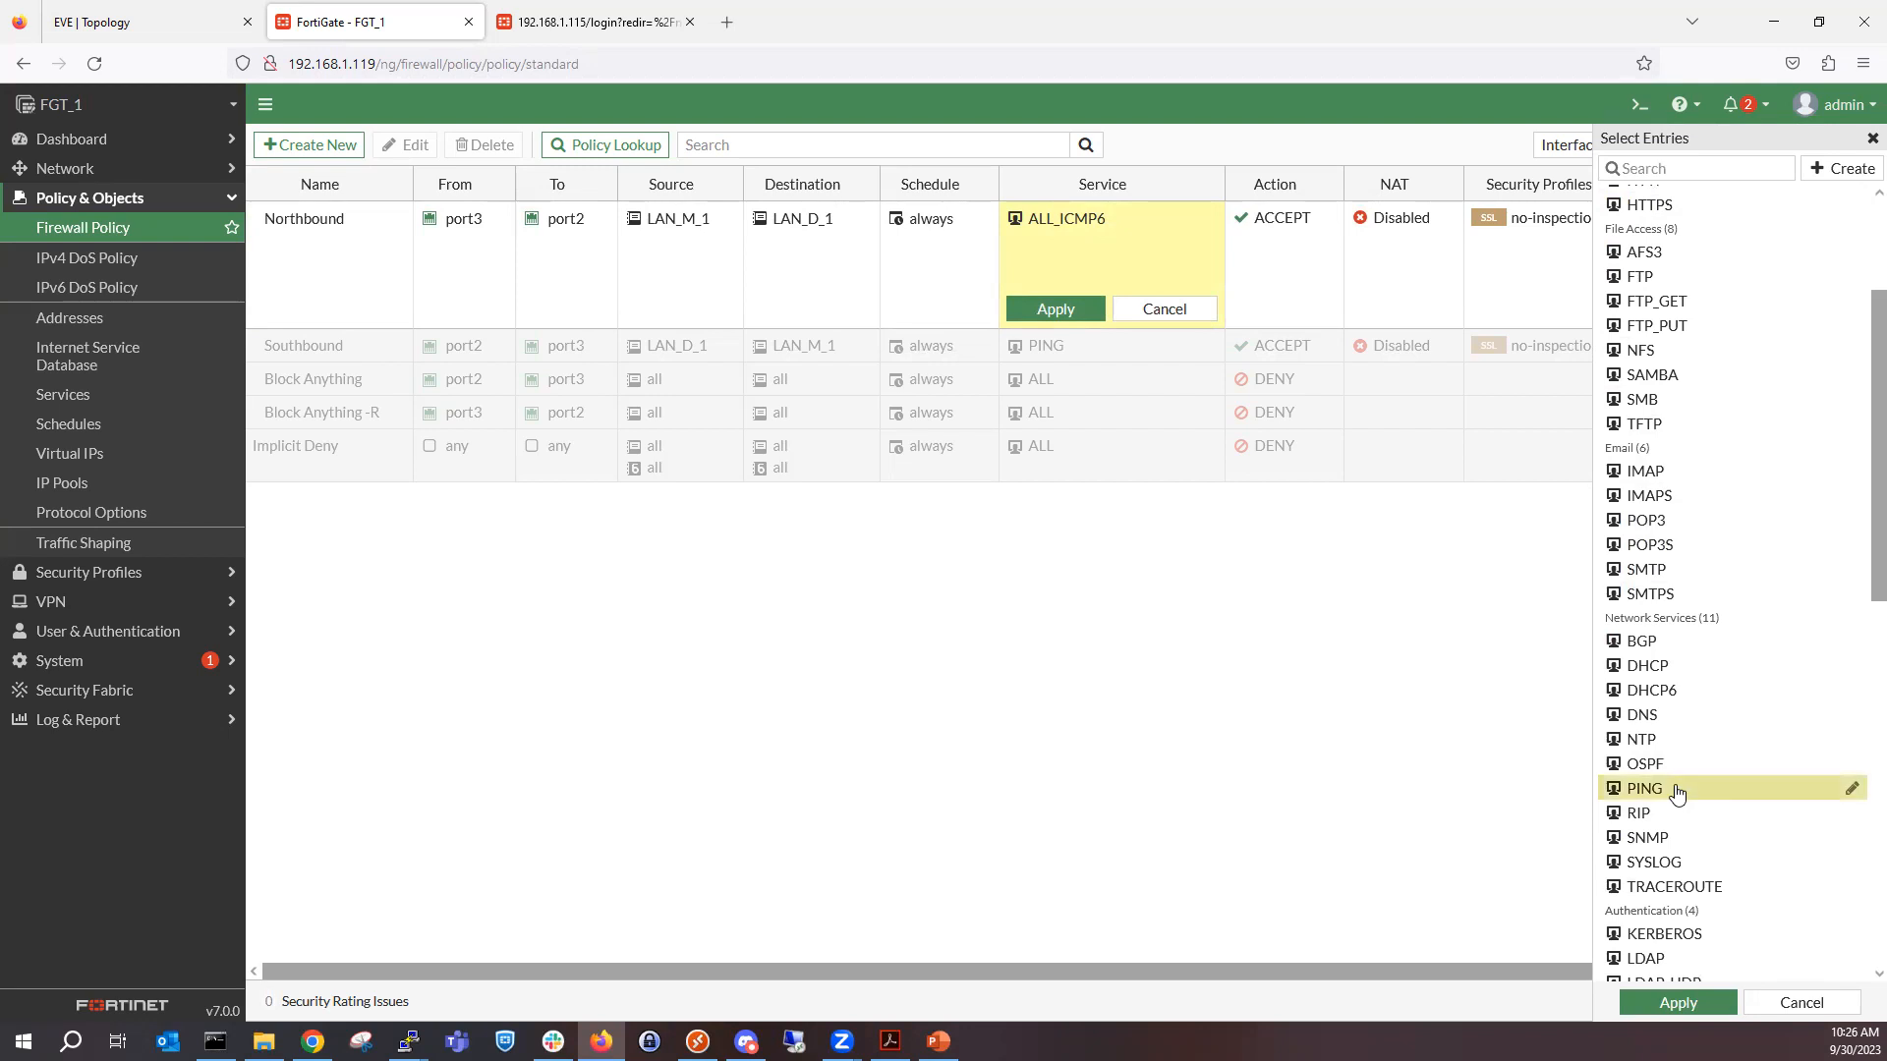
left_click(1679, 1003)
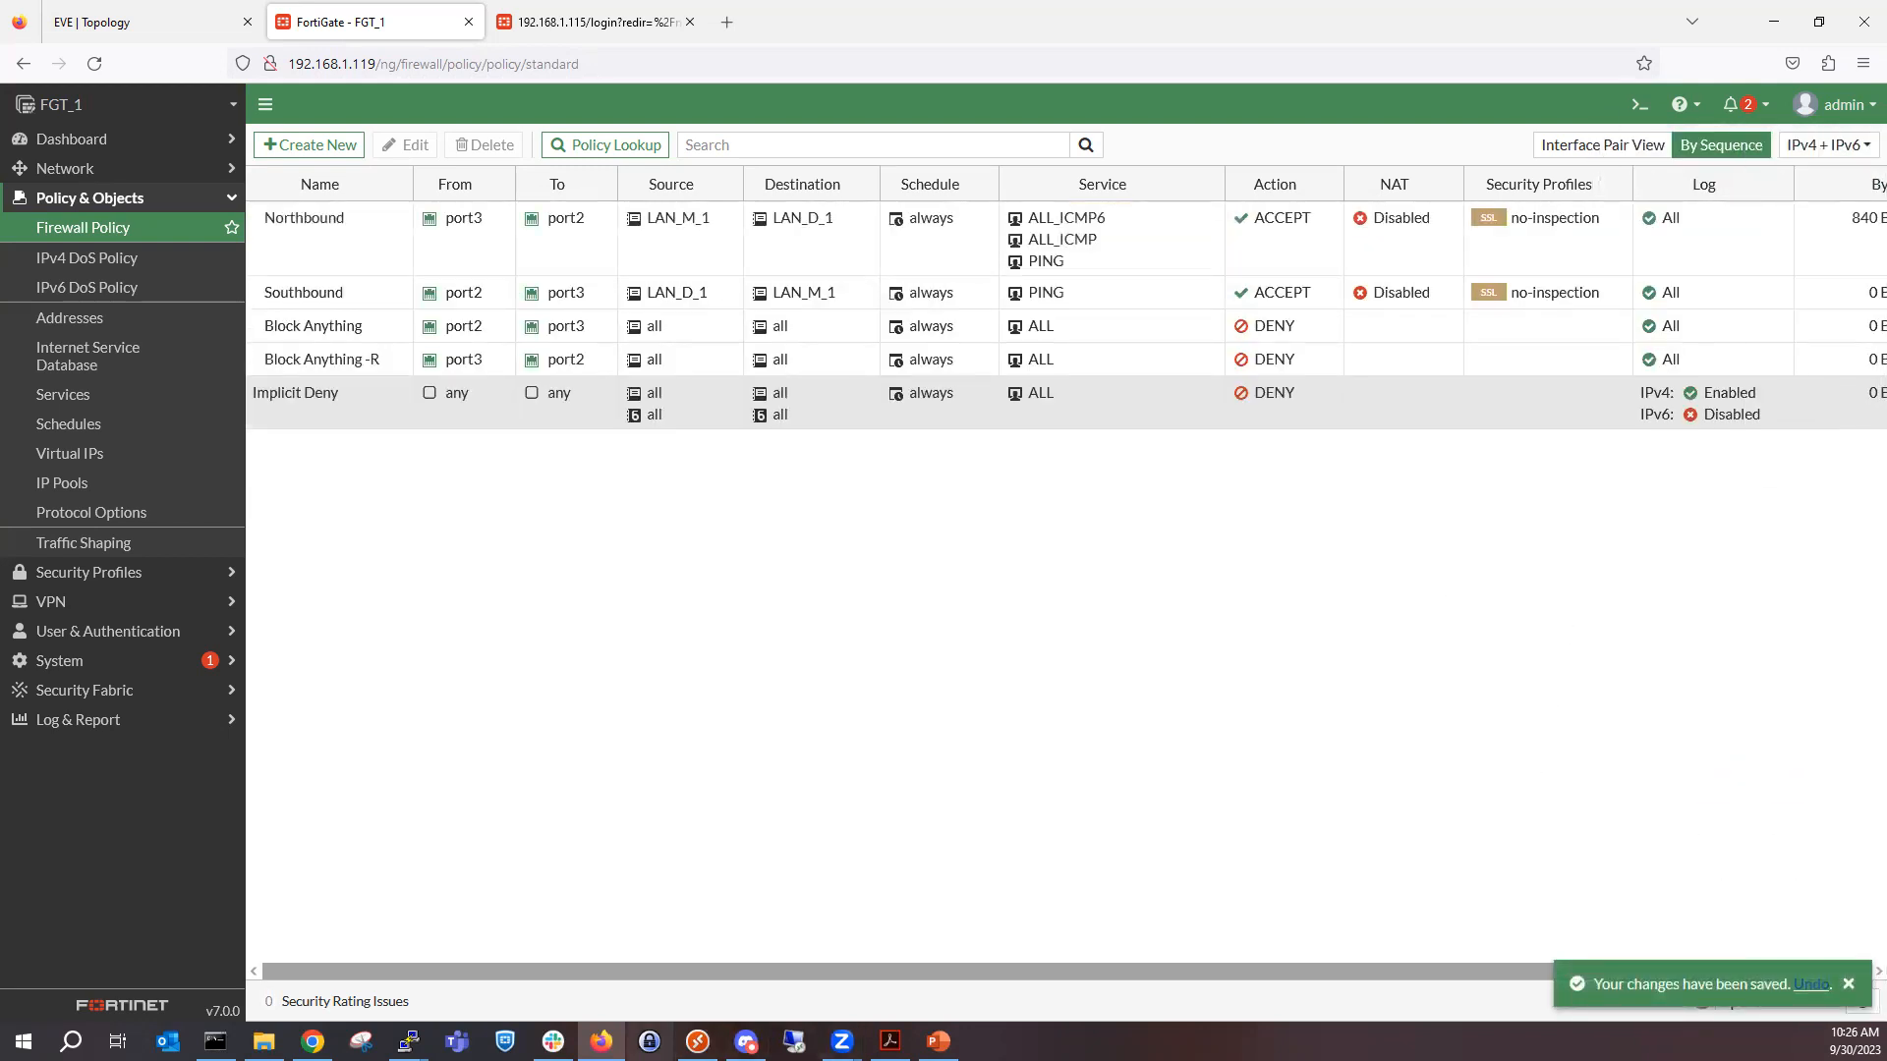
Check the continuous ping to 10.10.2.50 in the SW3 PC's console and return to the firewall policy list.
mouse_move(408, 1041)
left_click(716, 950)
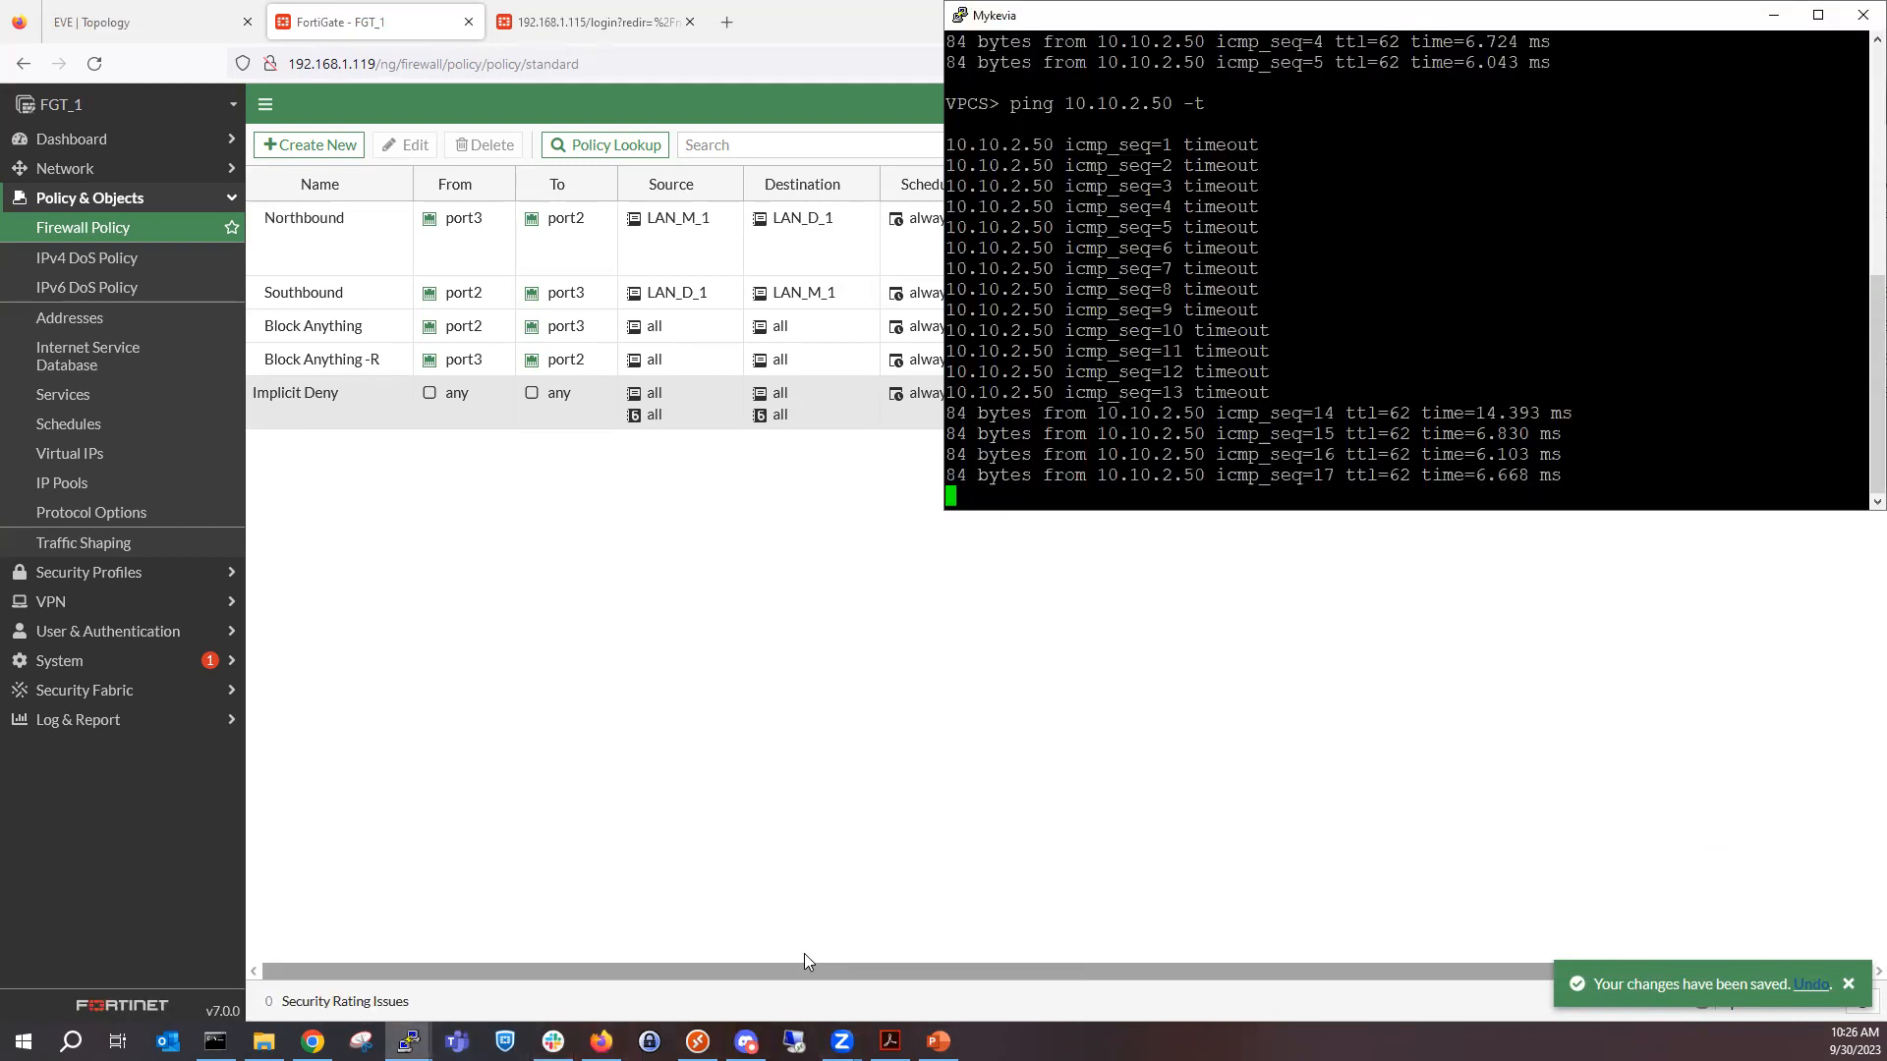
left_click(1365, 691)
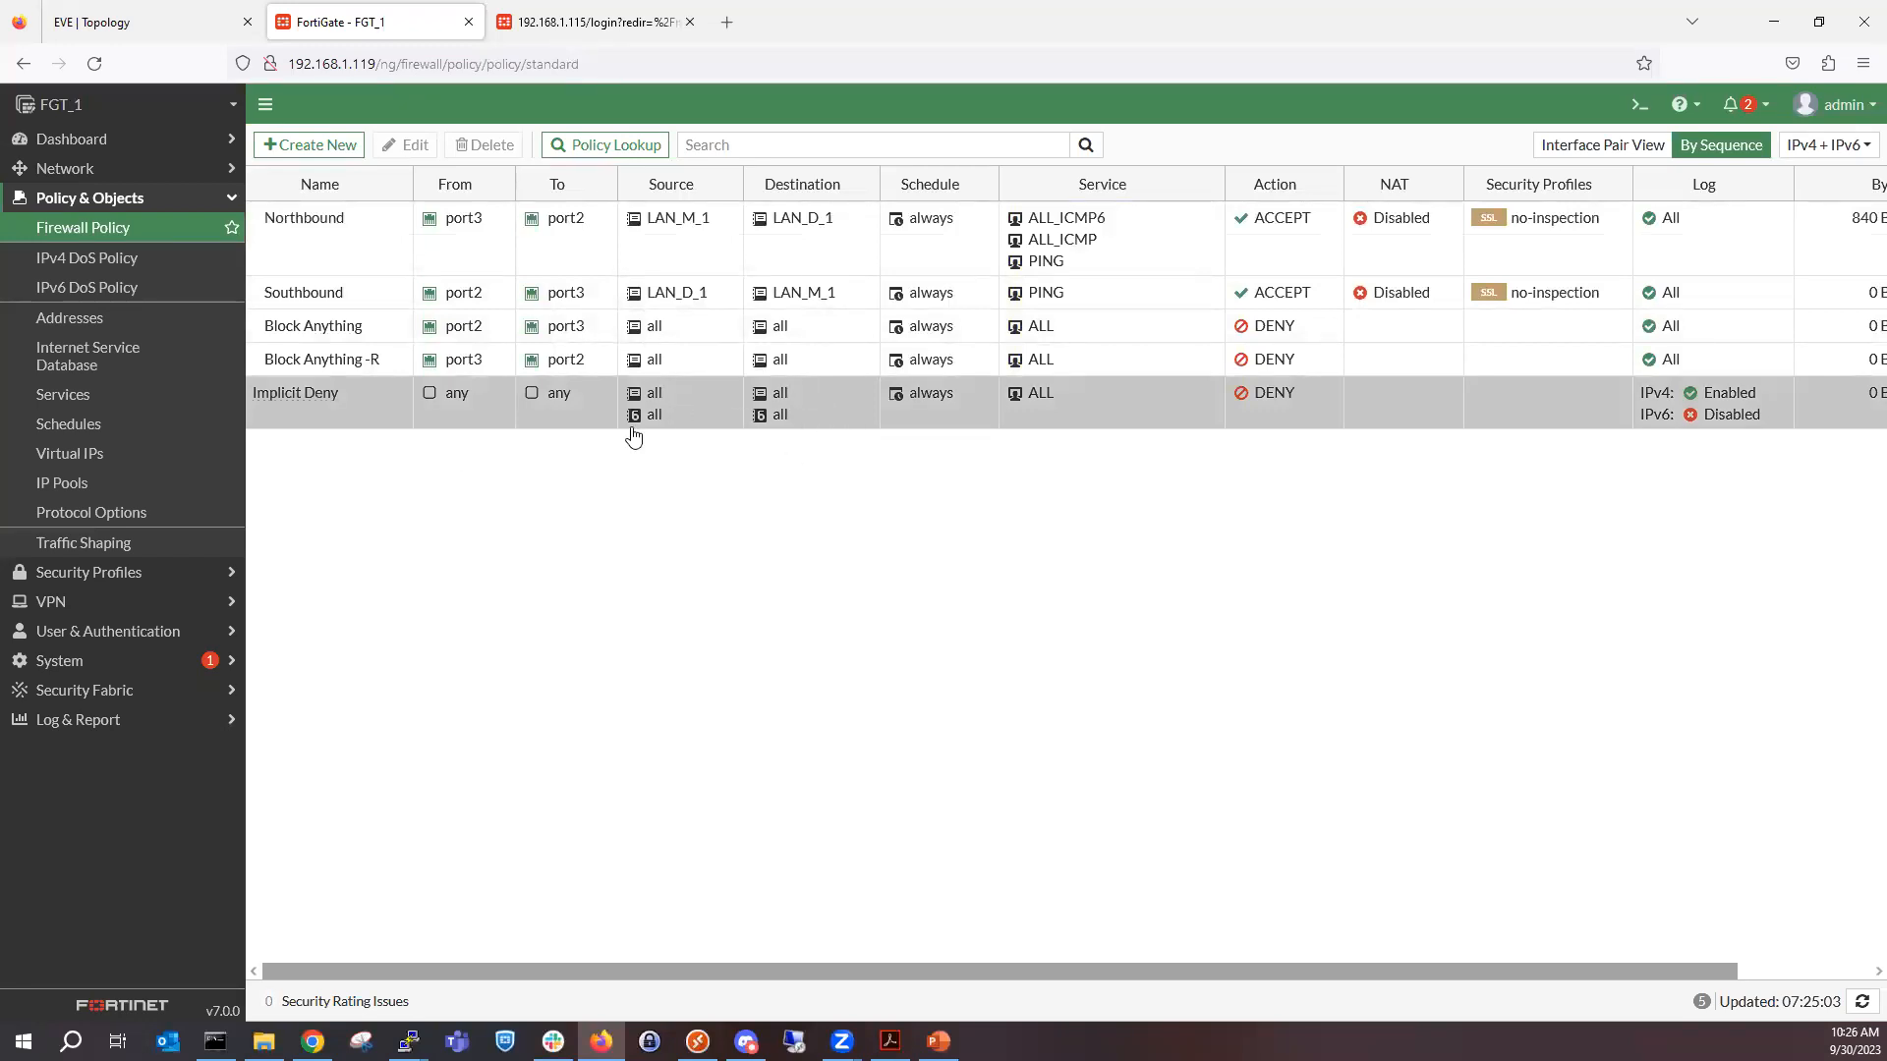
mouse_move(1081, 231)
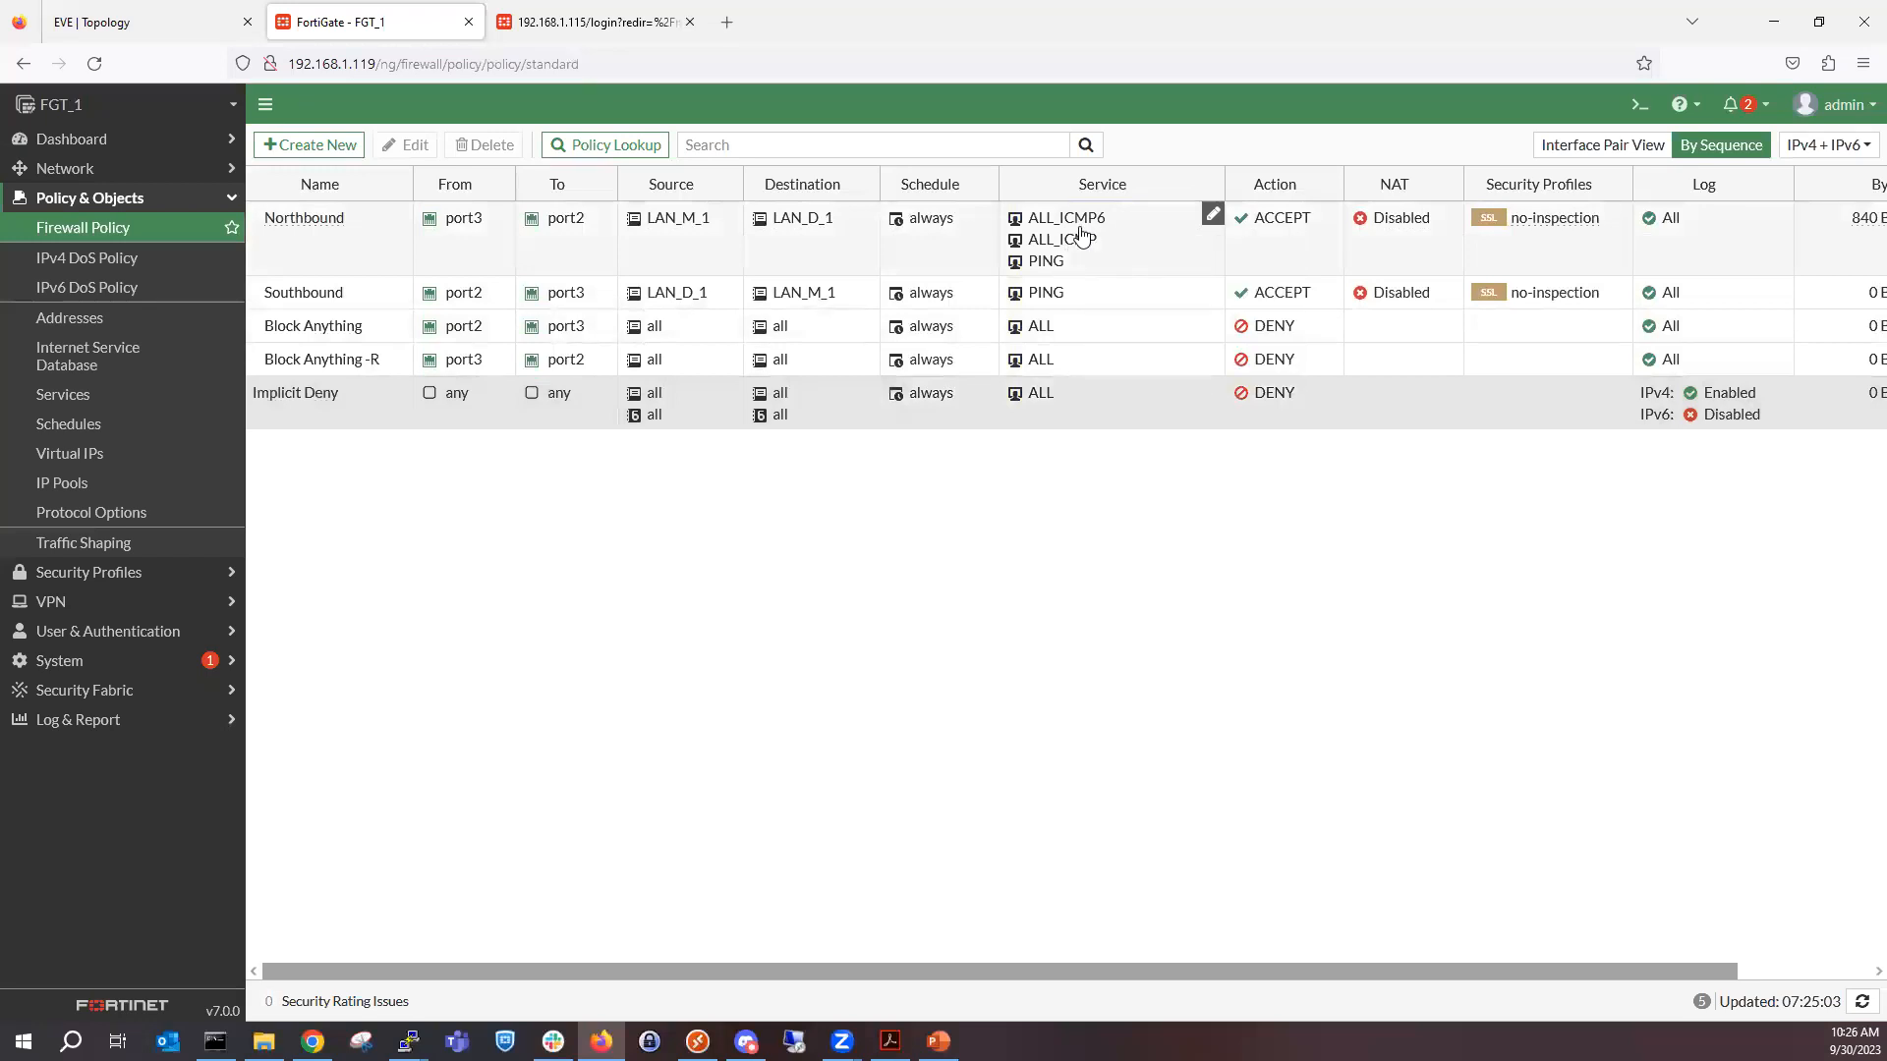
Start a new service group under the firewall's services and name it ALL_THINGS_PING.
left_click(161, 403)
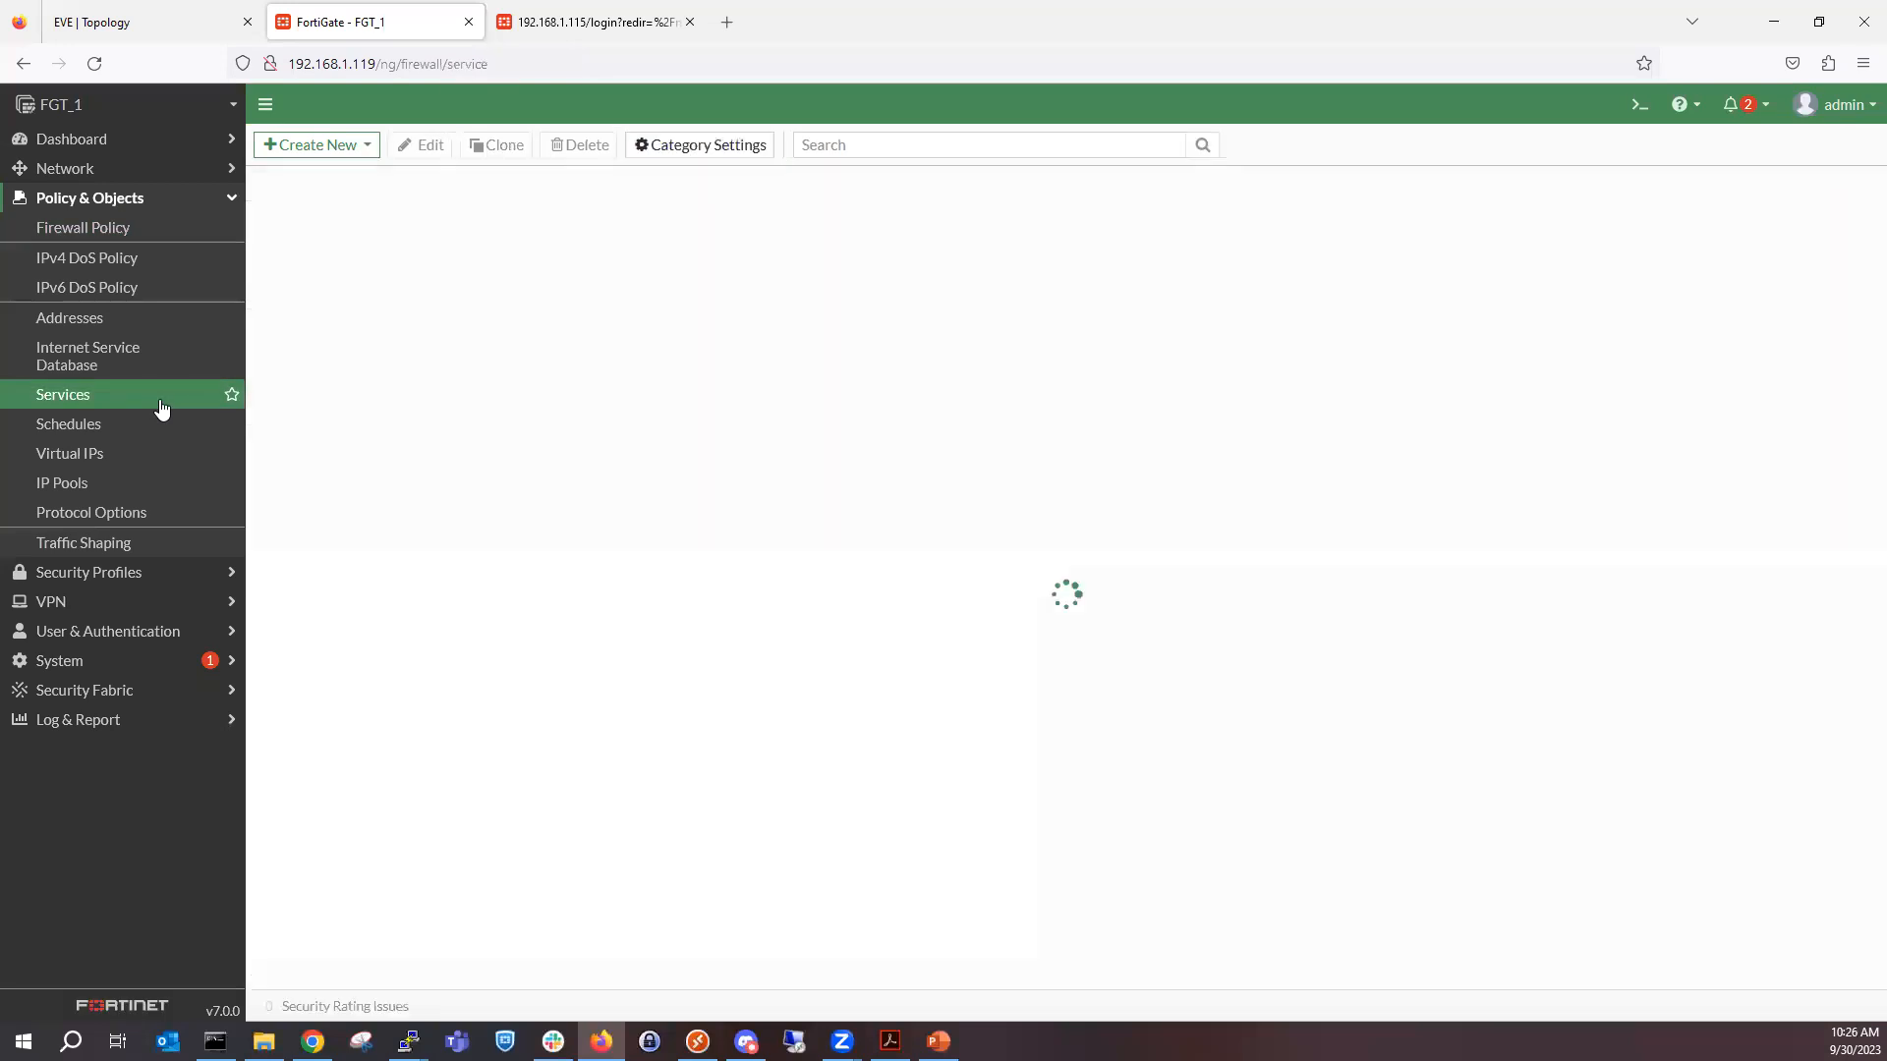
left_click(364, 145)
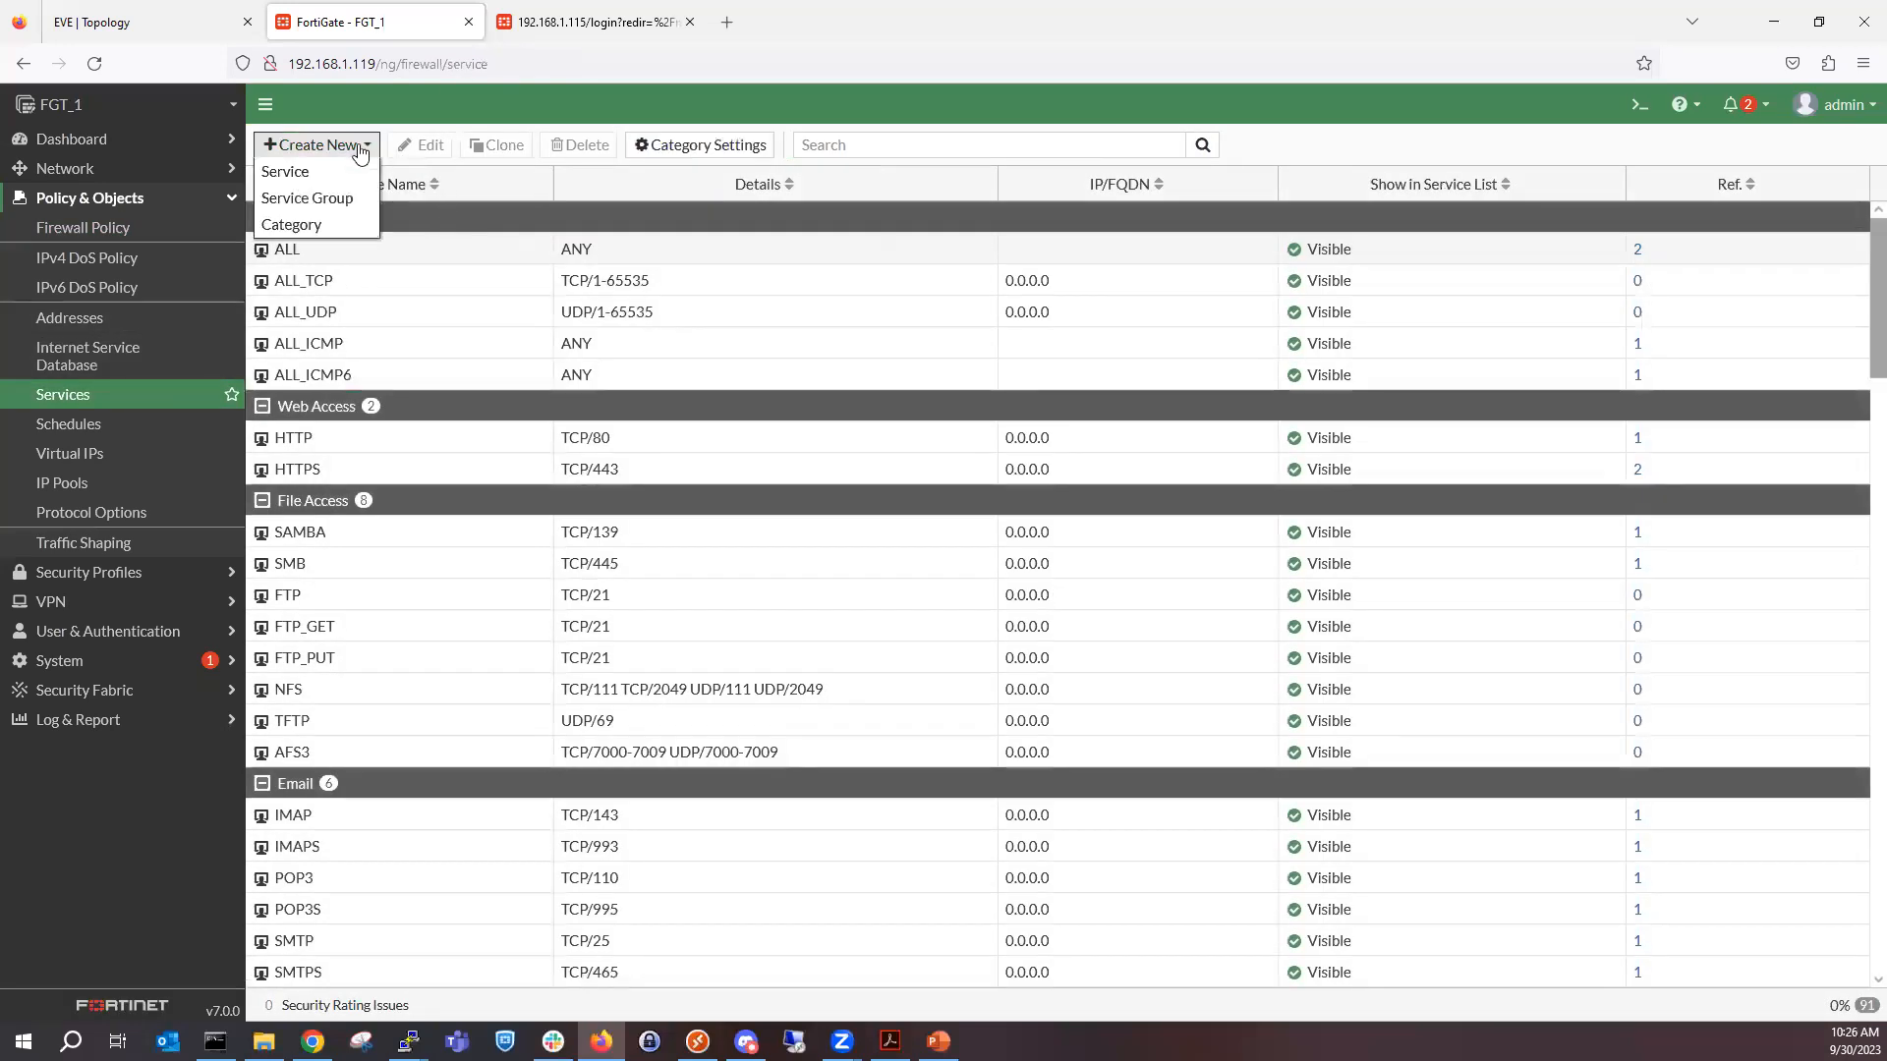
left_click(355, 205)
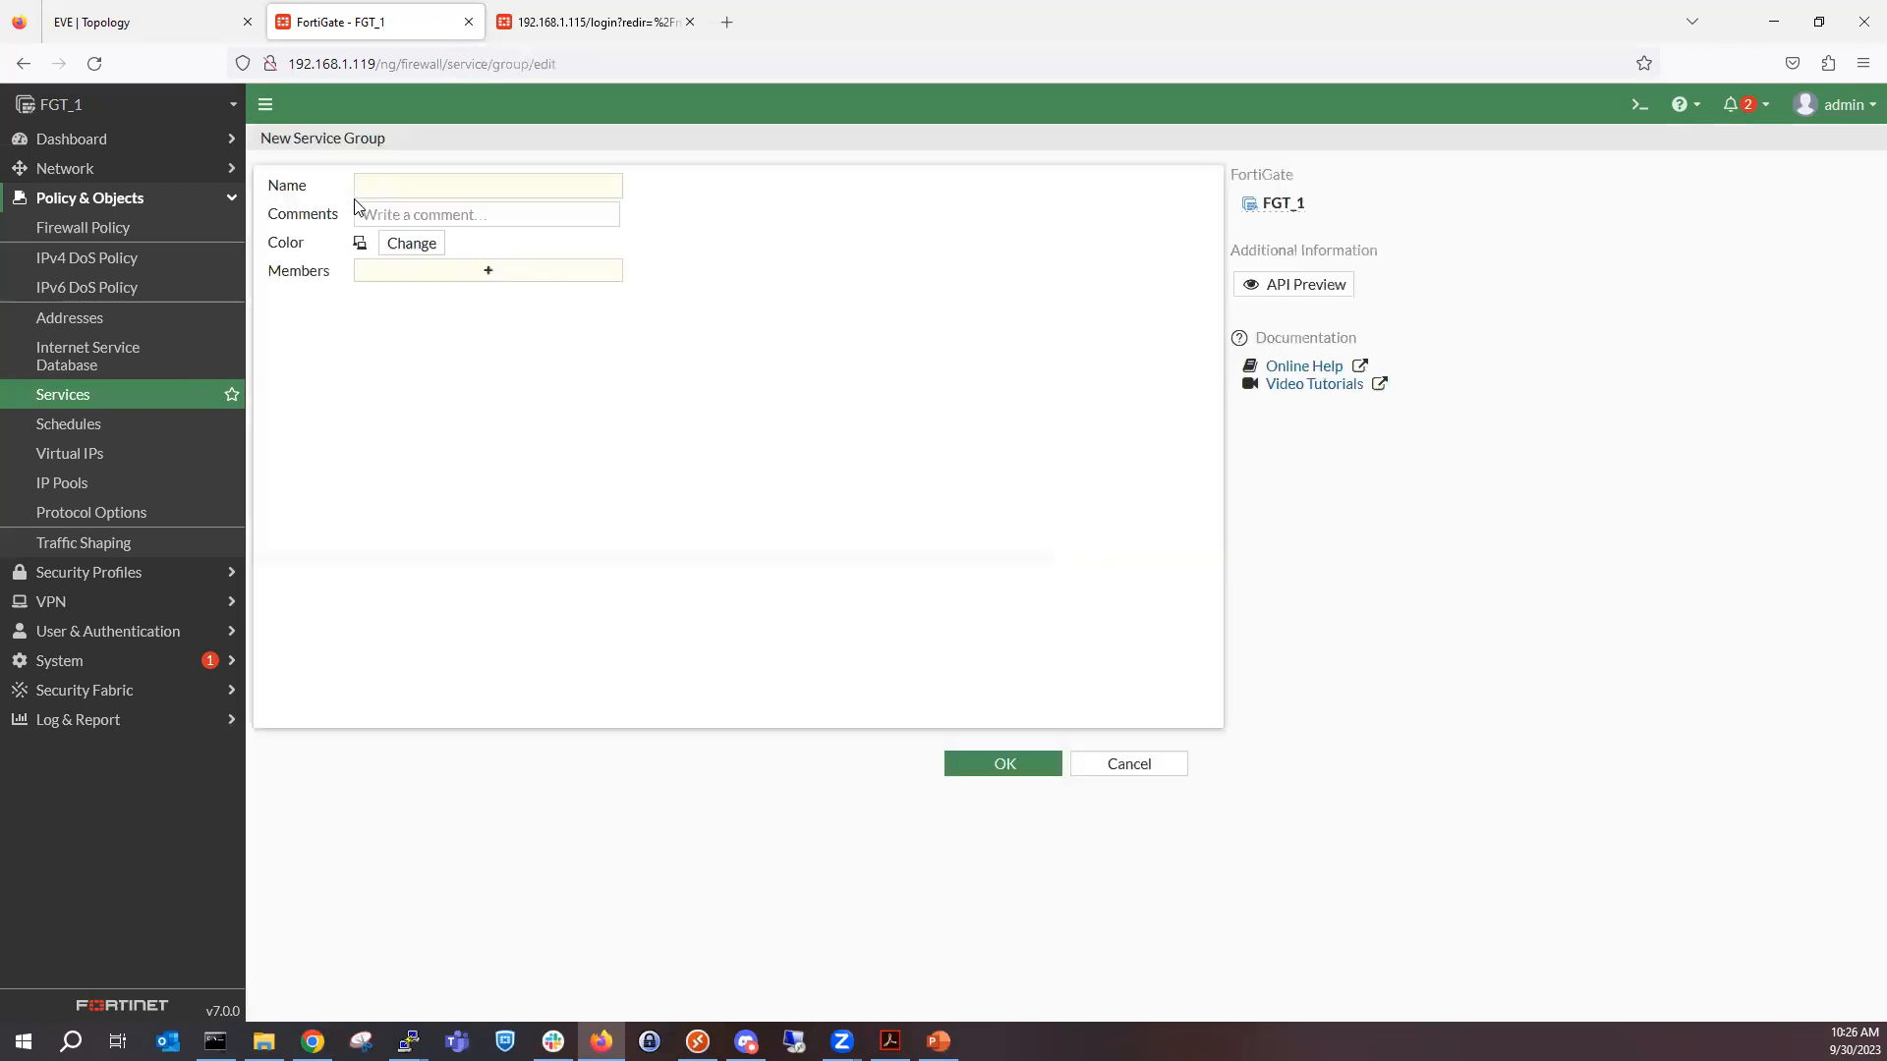
left_click(507, 188)
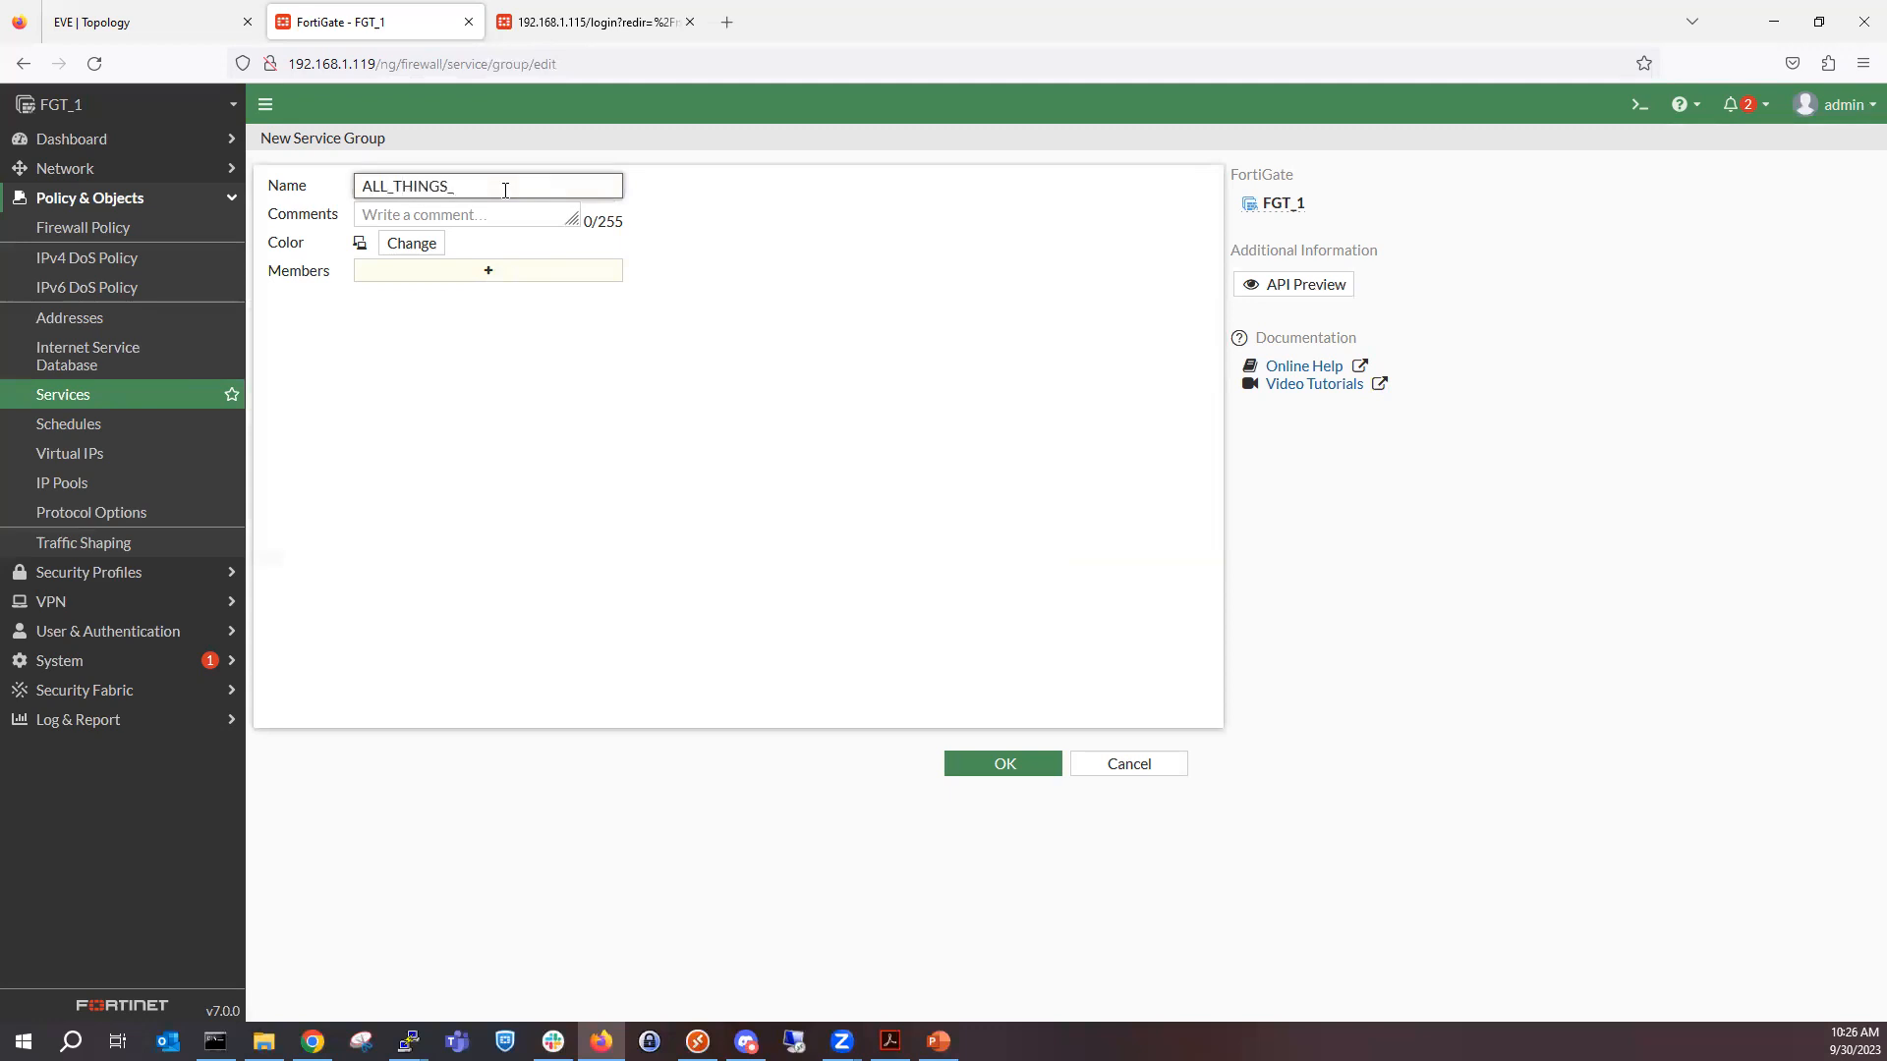
Add ALL_ICMP, ALL_ICMP6, PING and TRACEROUTE as members of the ALL_THINGS_PING service group.
left_click(445, 274)
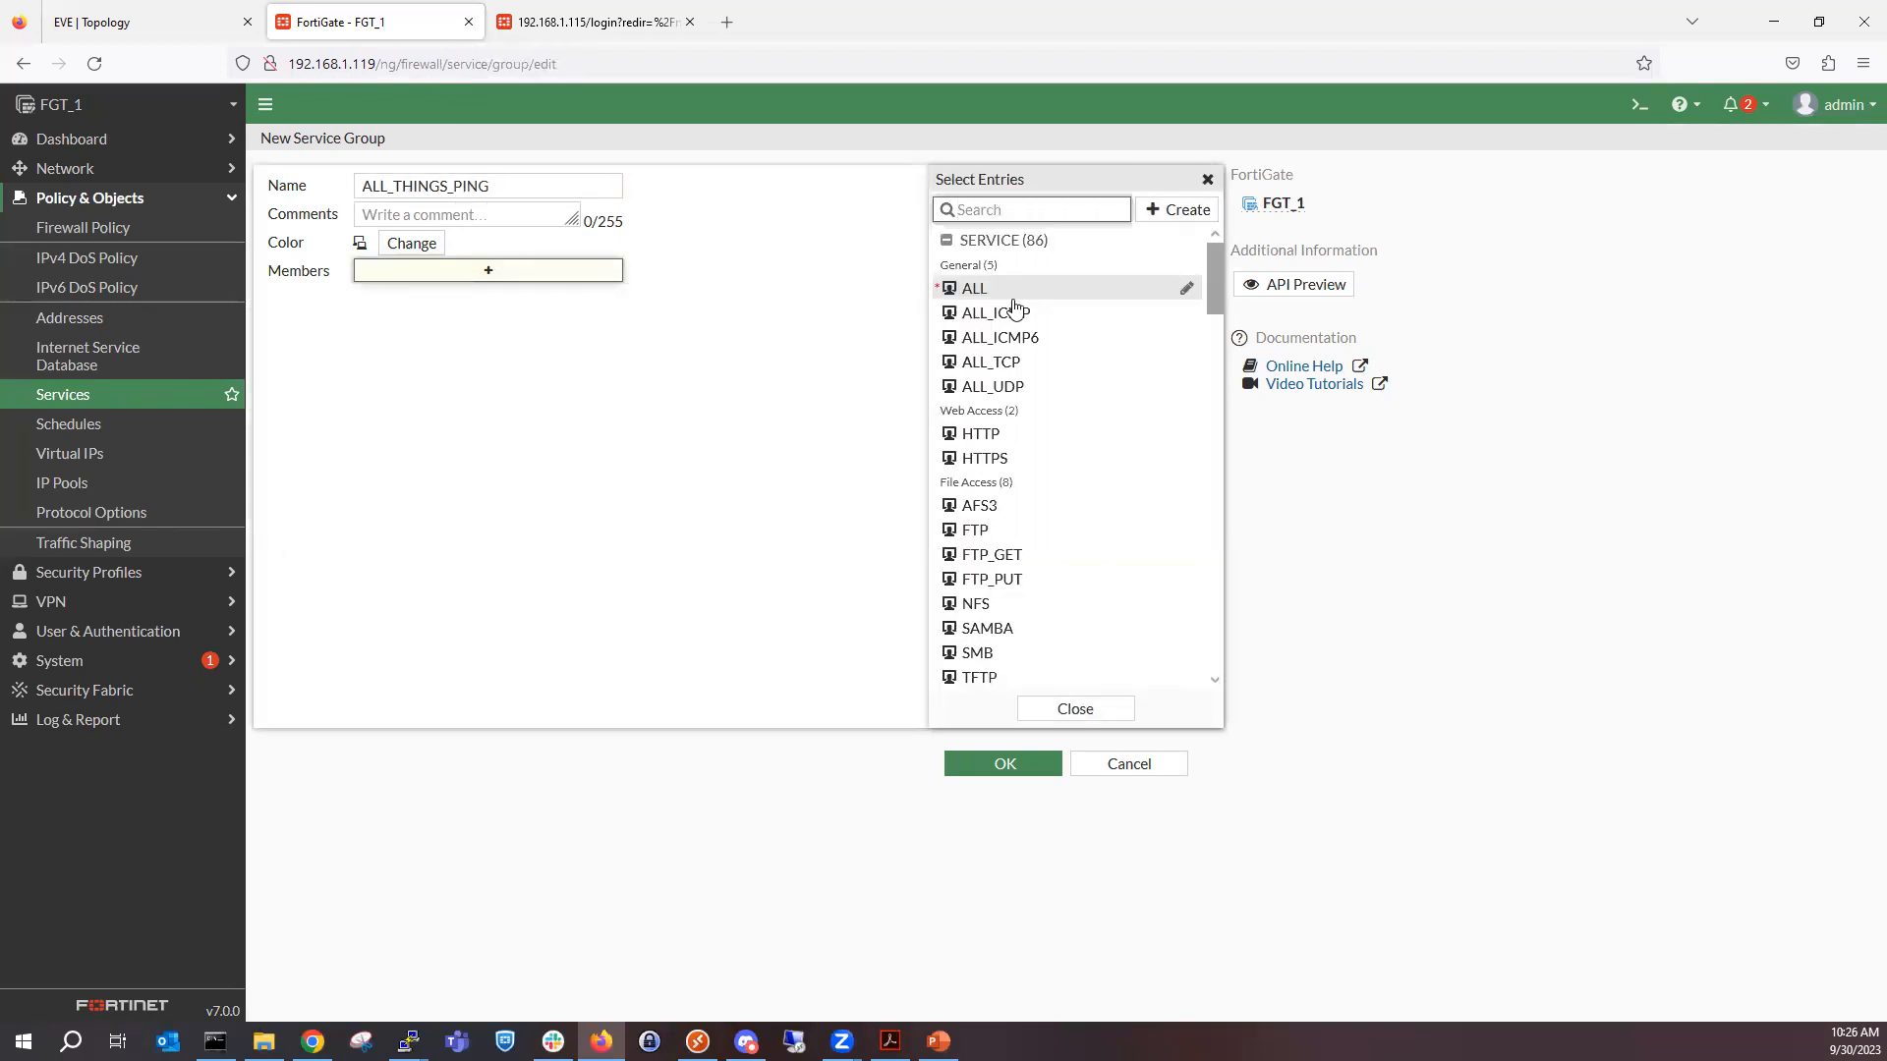
left_click(1048, 322)
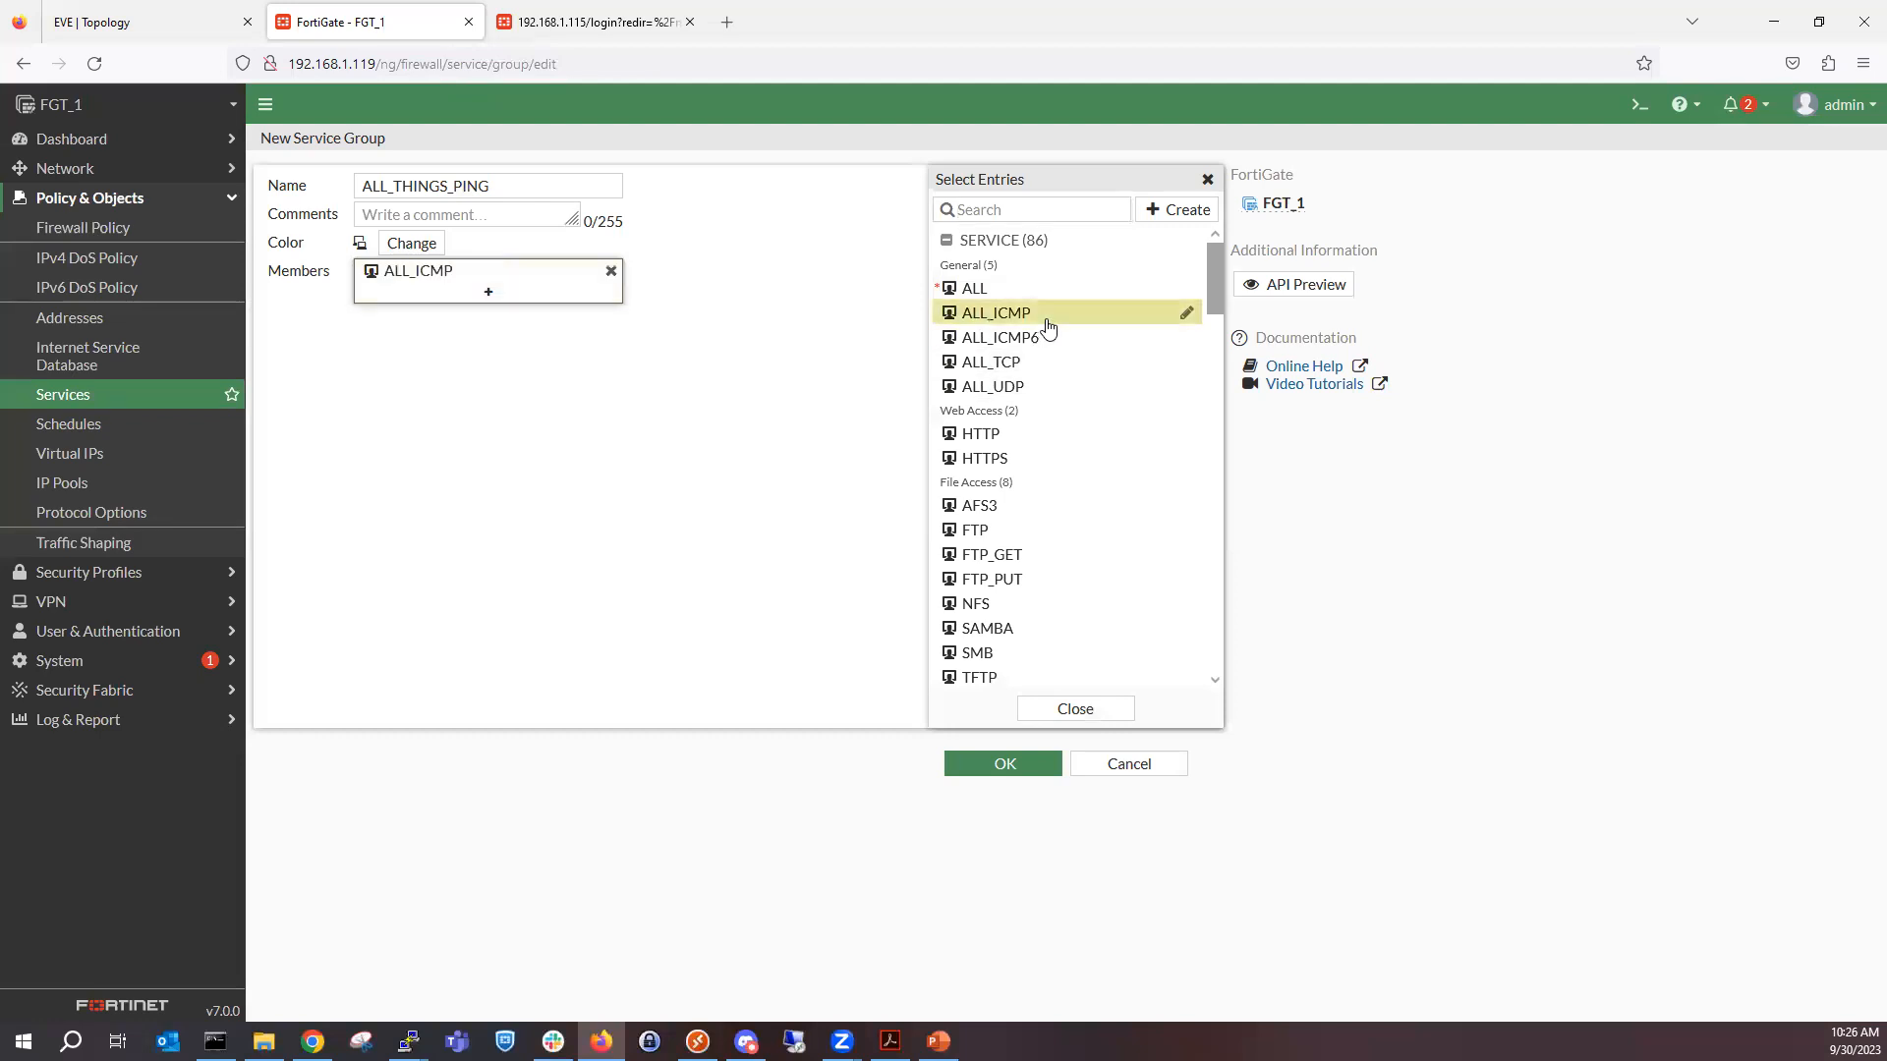
left_click(1045, 341)
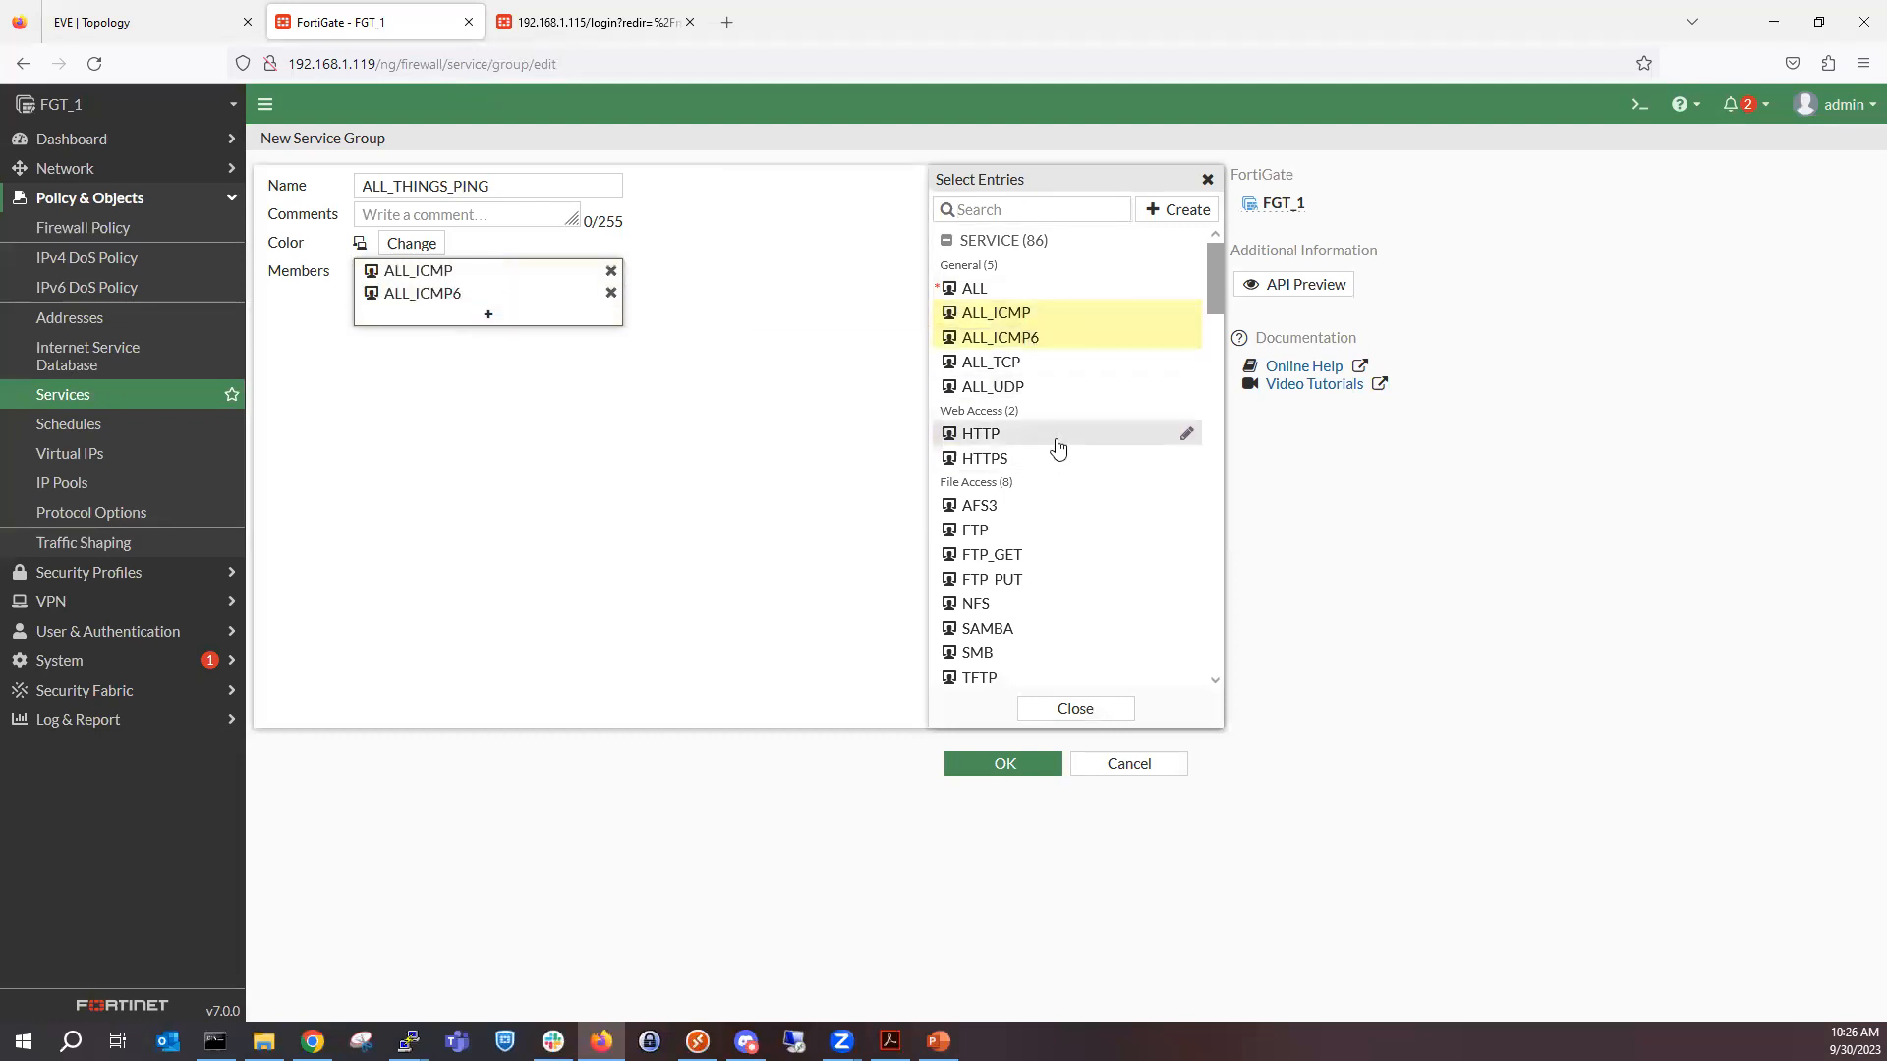
scroll(1050, 462, "down", 2)
scroll(1052, 444, "up", 1)
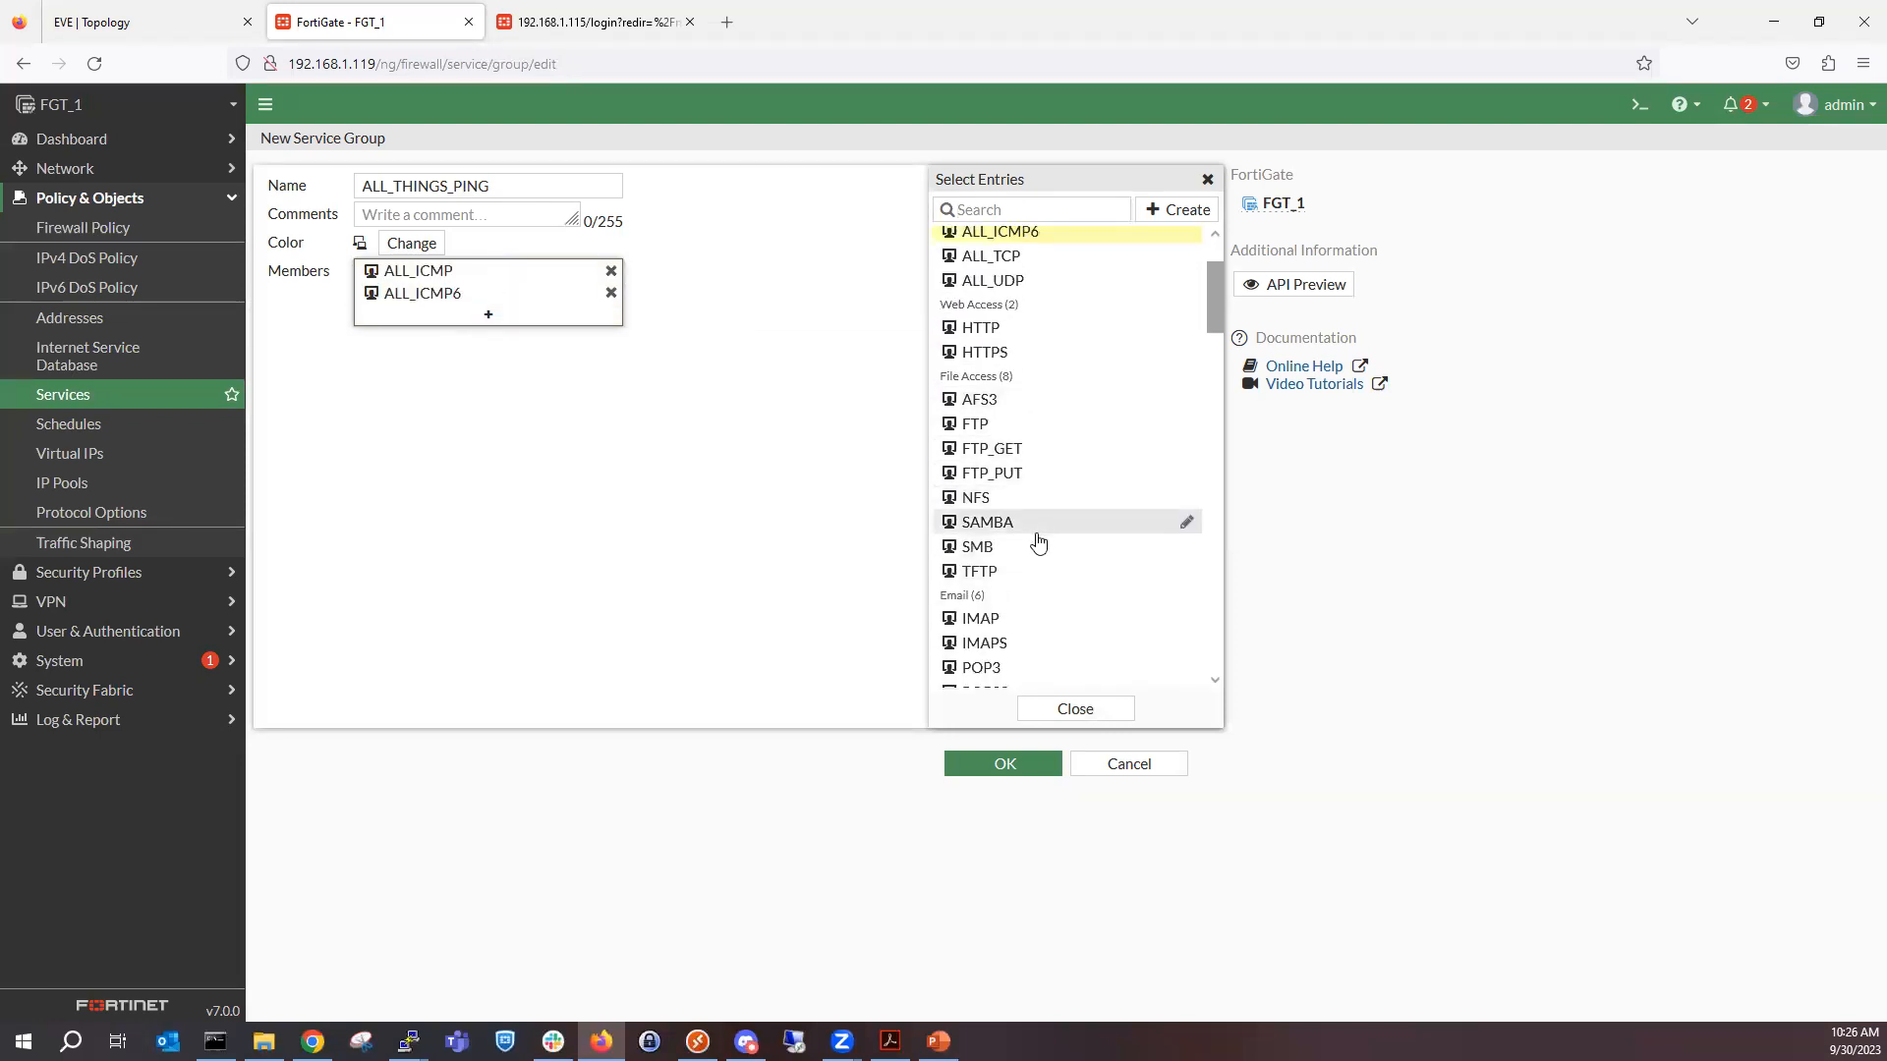
scroll(1037, 542, "down", 3)
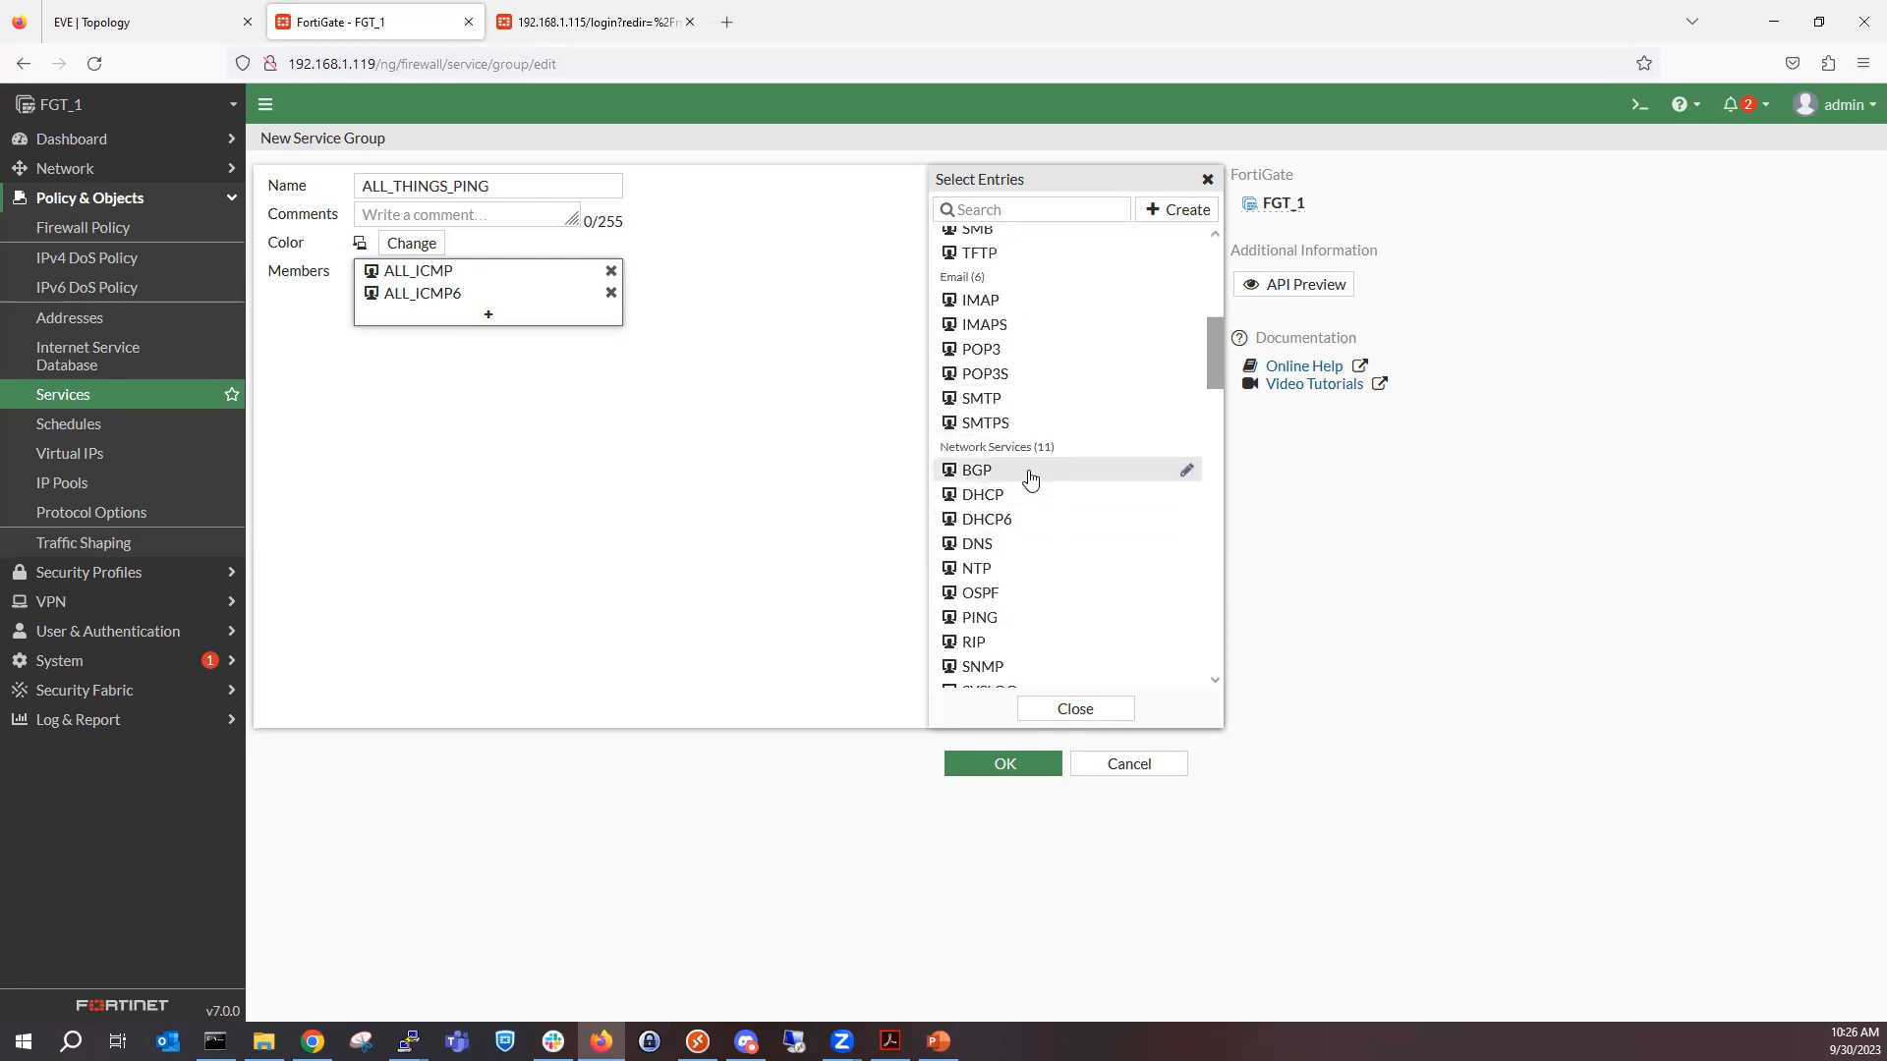
scroll(1030, 479, "down", 3)
left_click(981, 298)
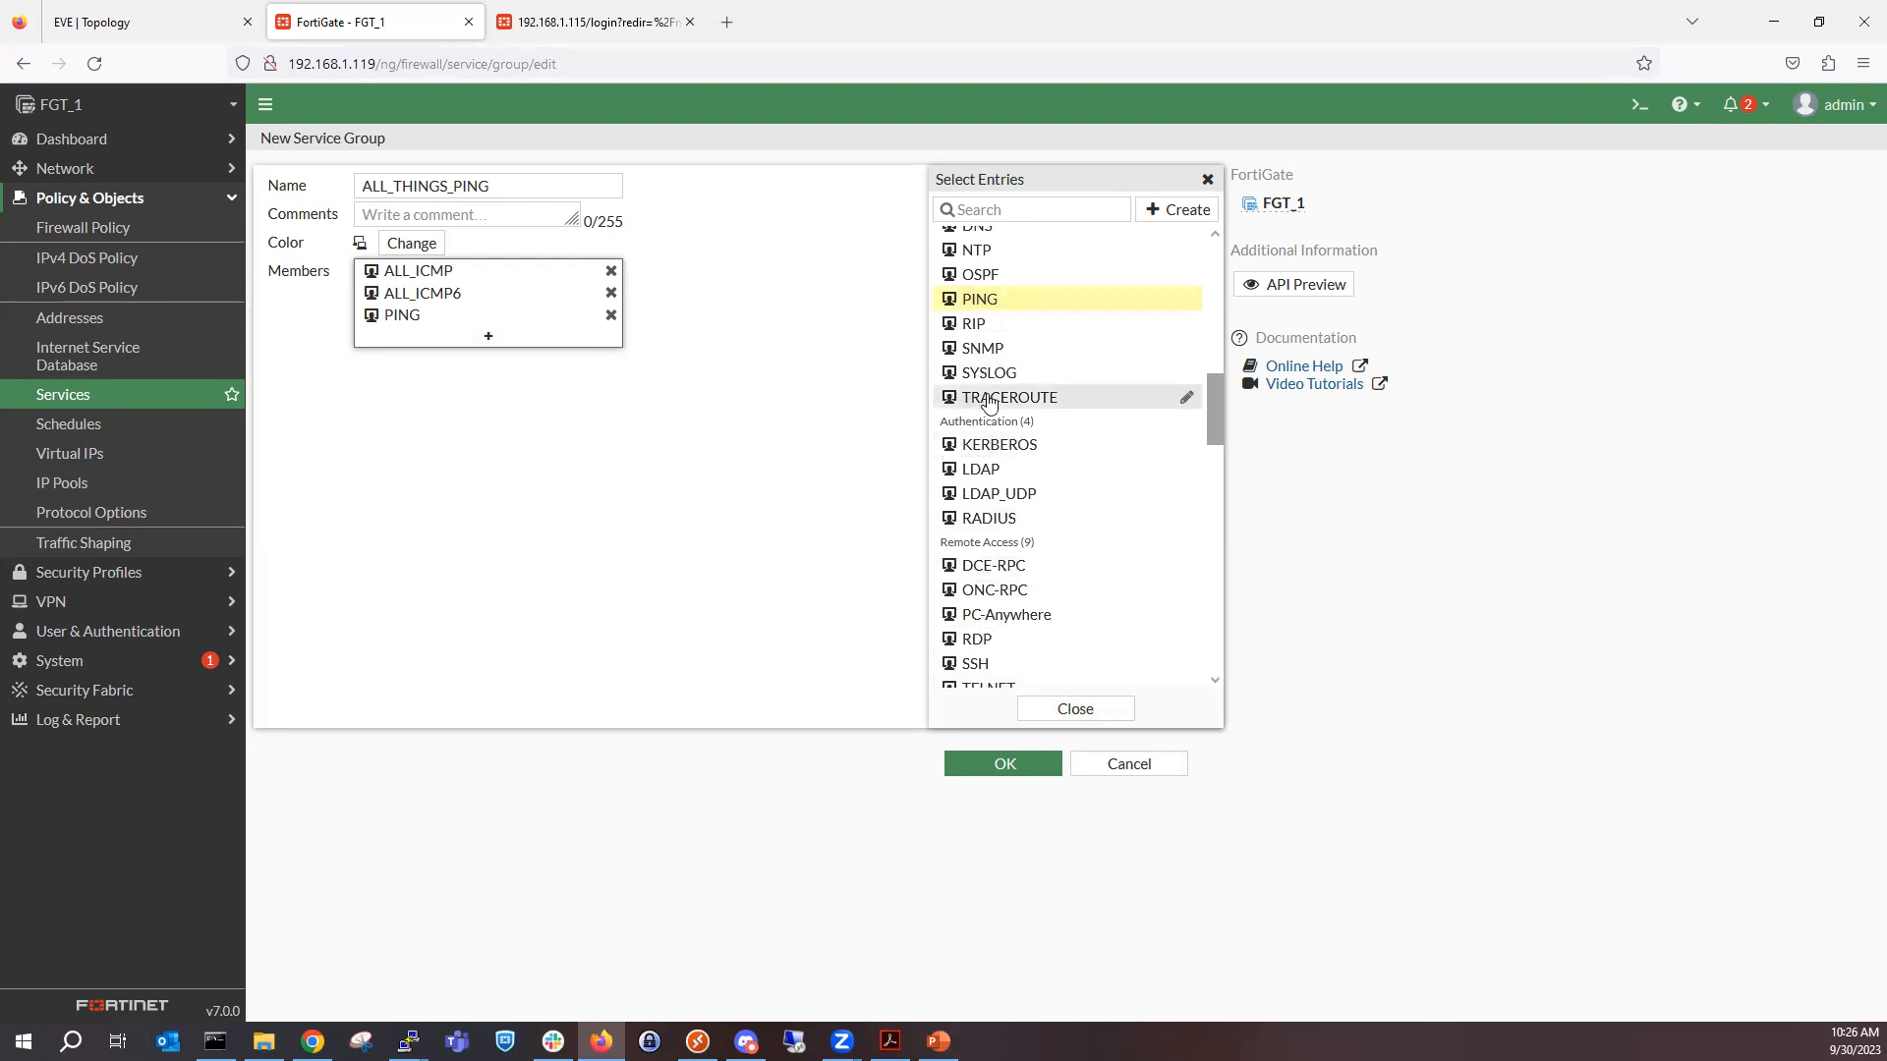
scroll(1064, 532, "up", 2)
left_click(1035, 505)
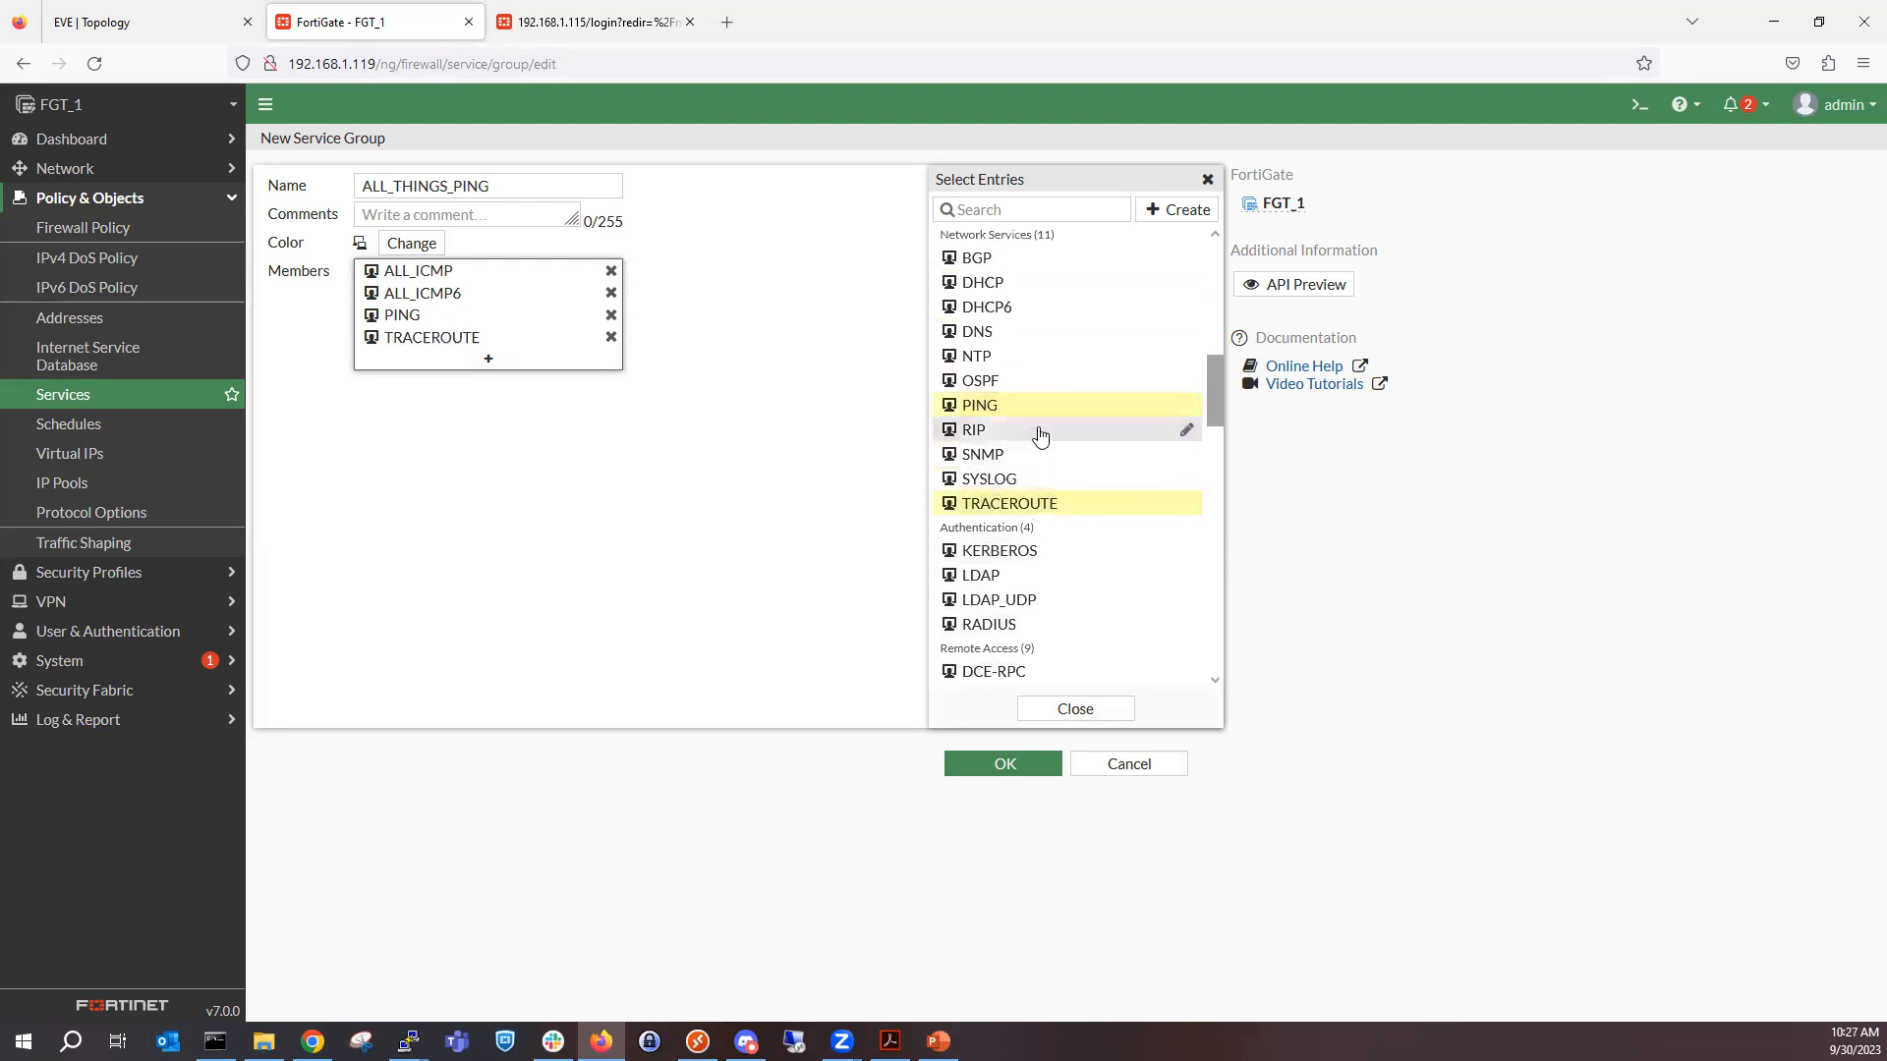
Look through the remaining services offered as group members, such as the remote access, tunneling and VoIP categories.
scroll(1034, 315, "up", 2)
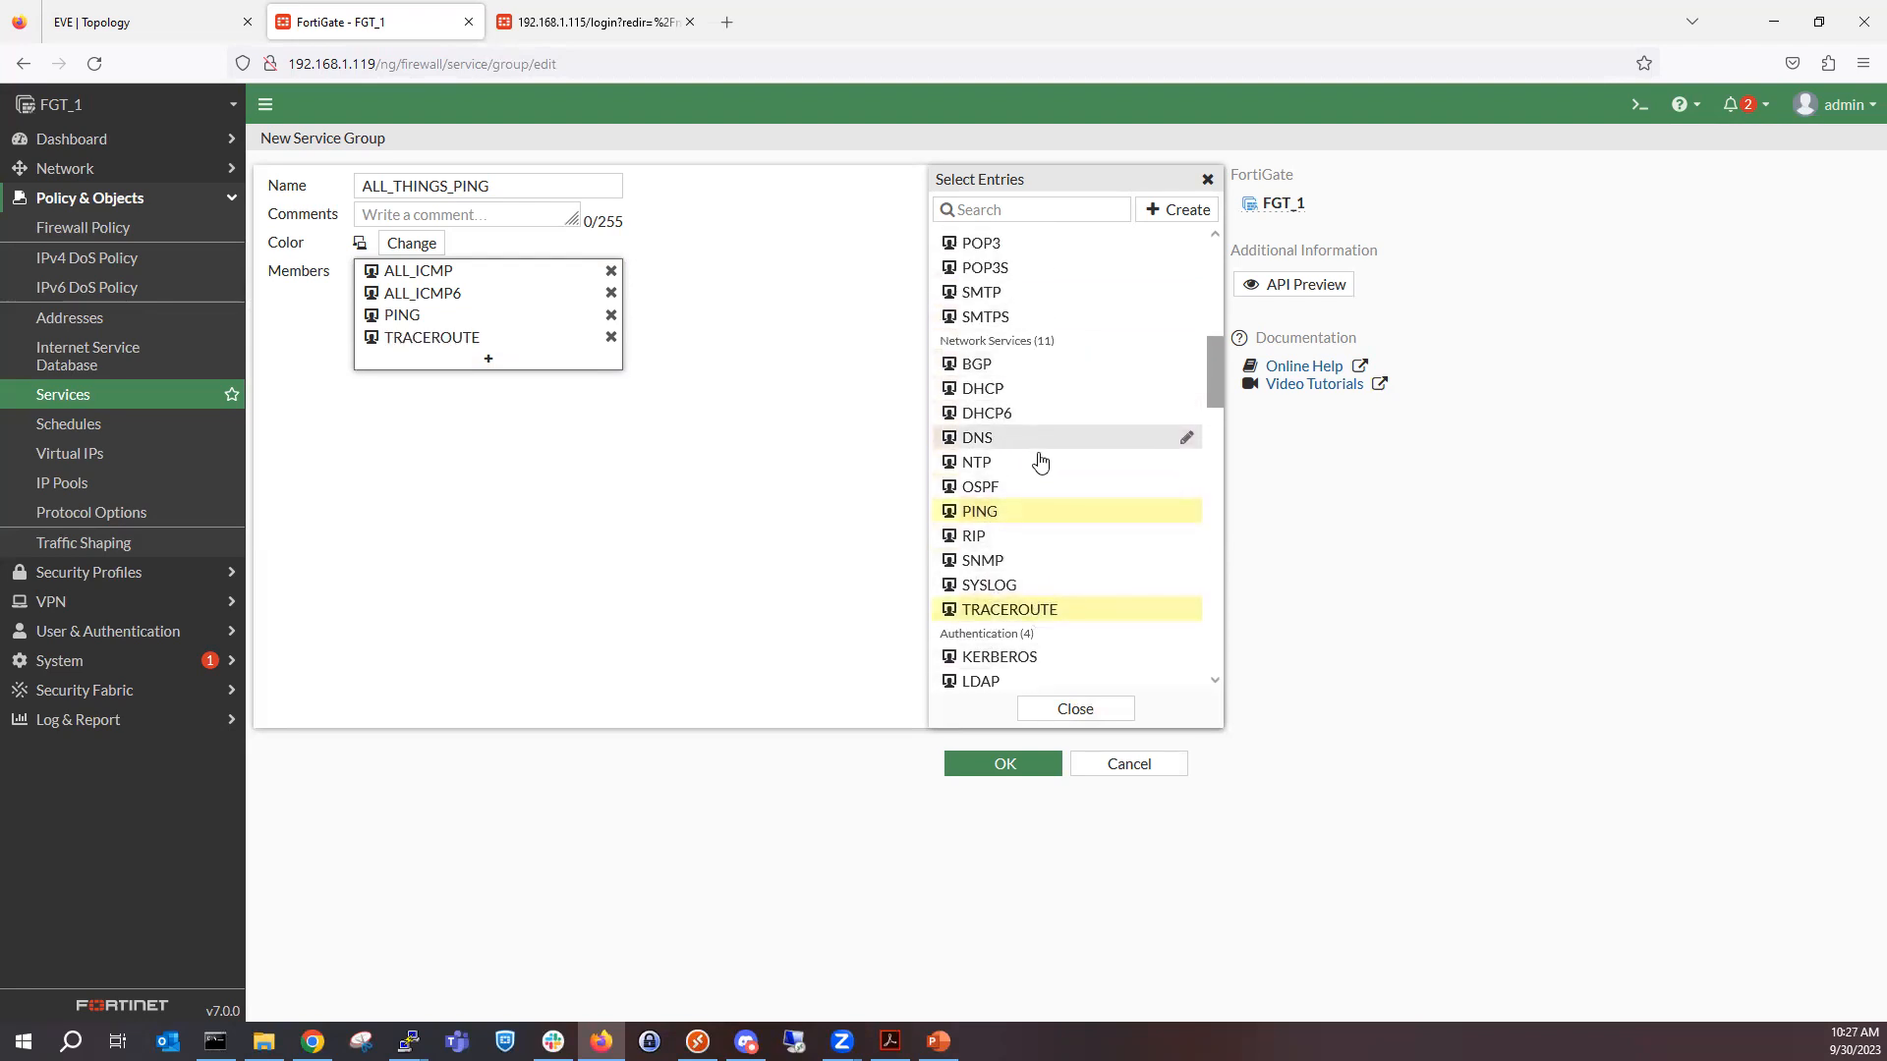
scroll(1032, 506, "down", 2)
scroll(1026, 536, "down", 2)
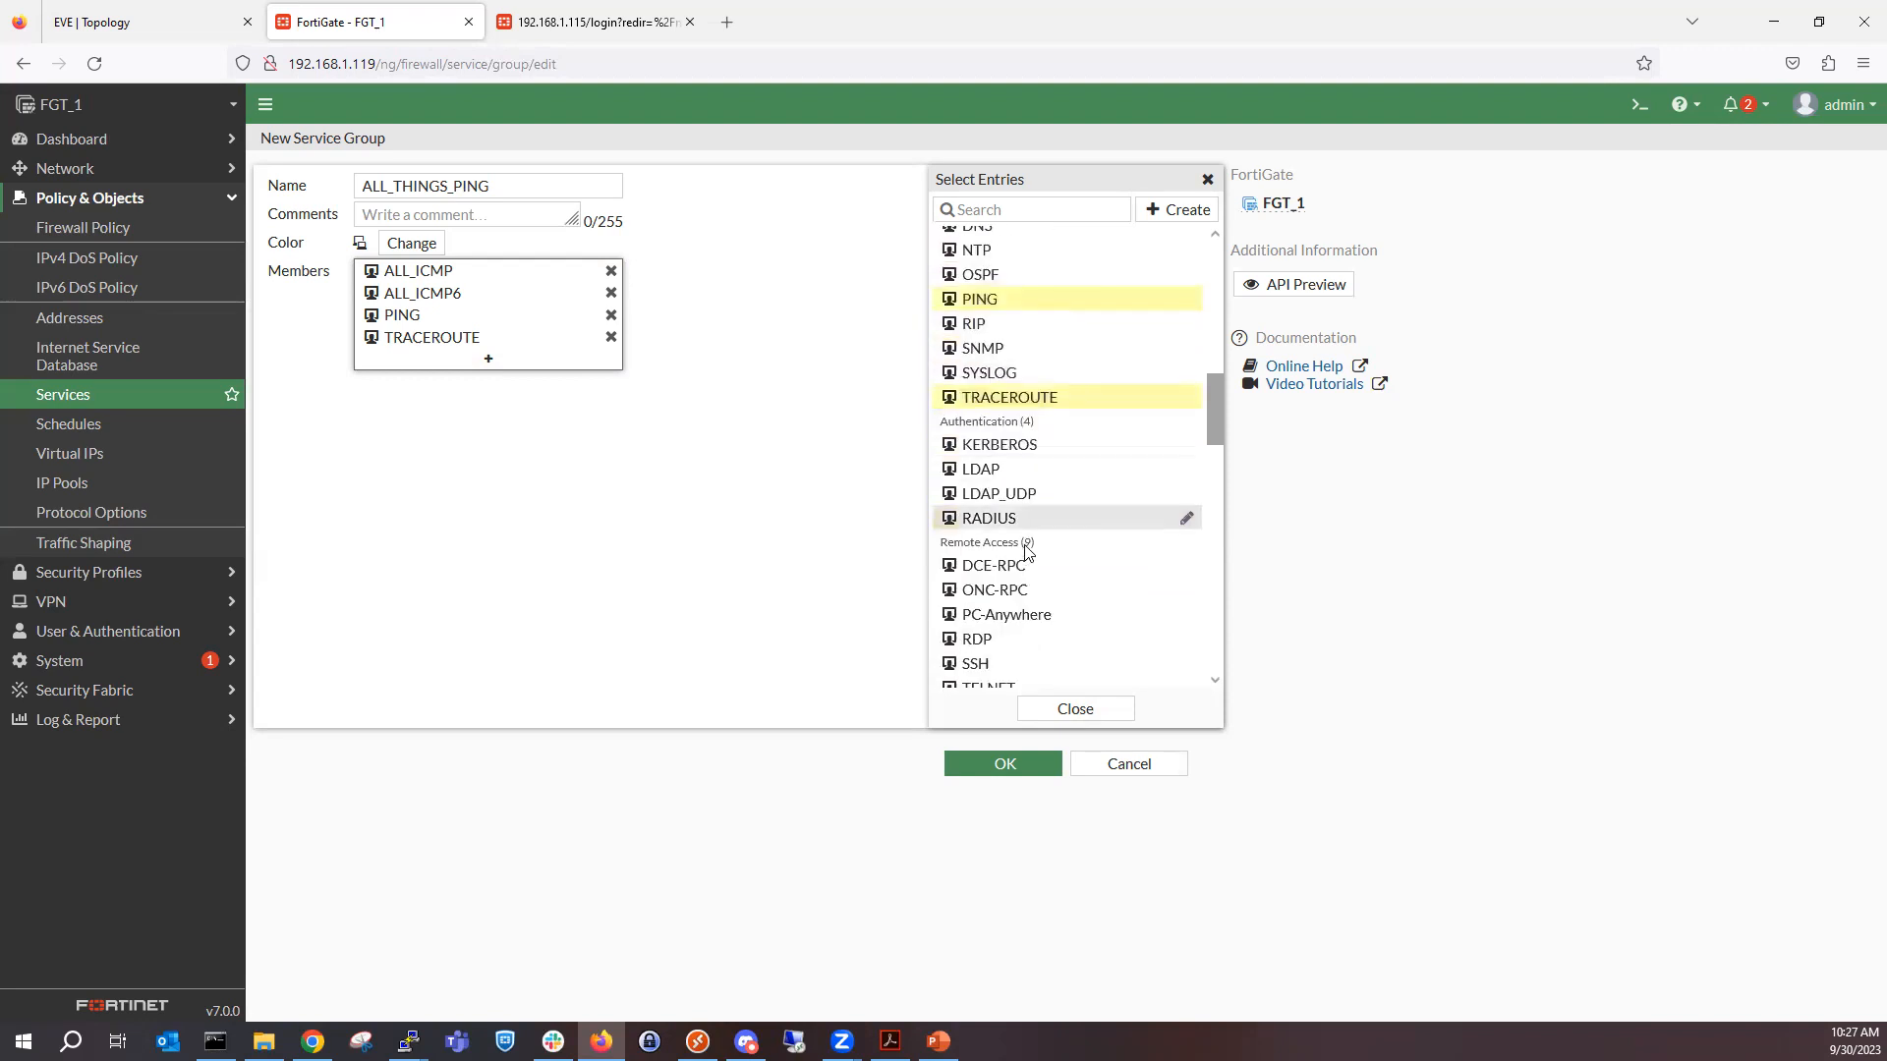
scroll(1037, 570, "down", 6)
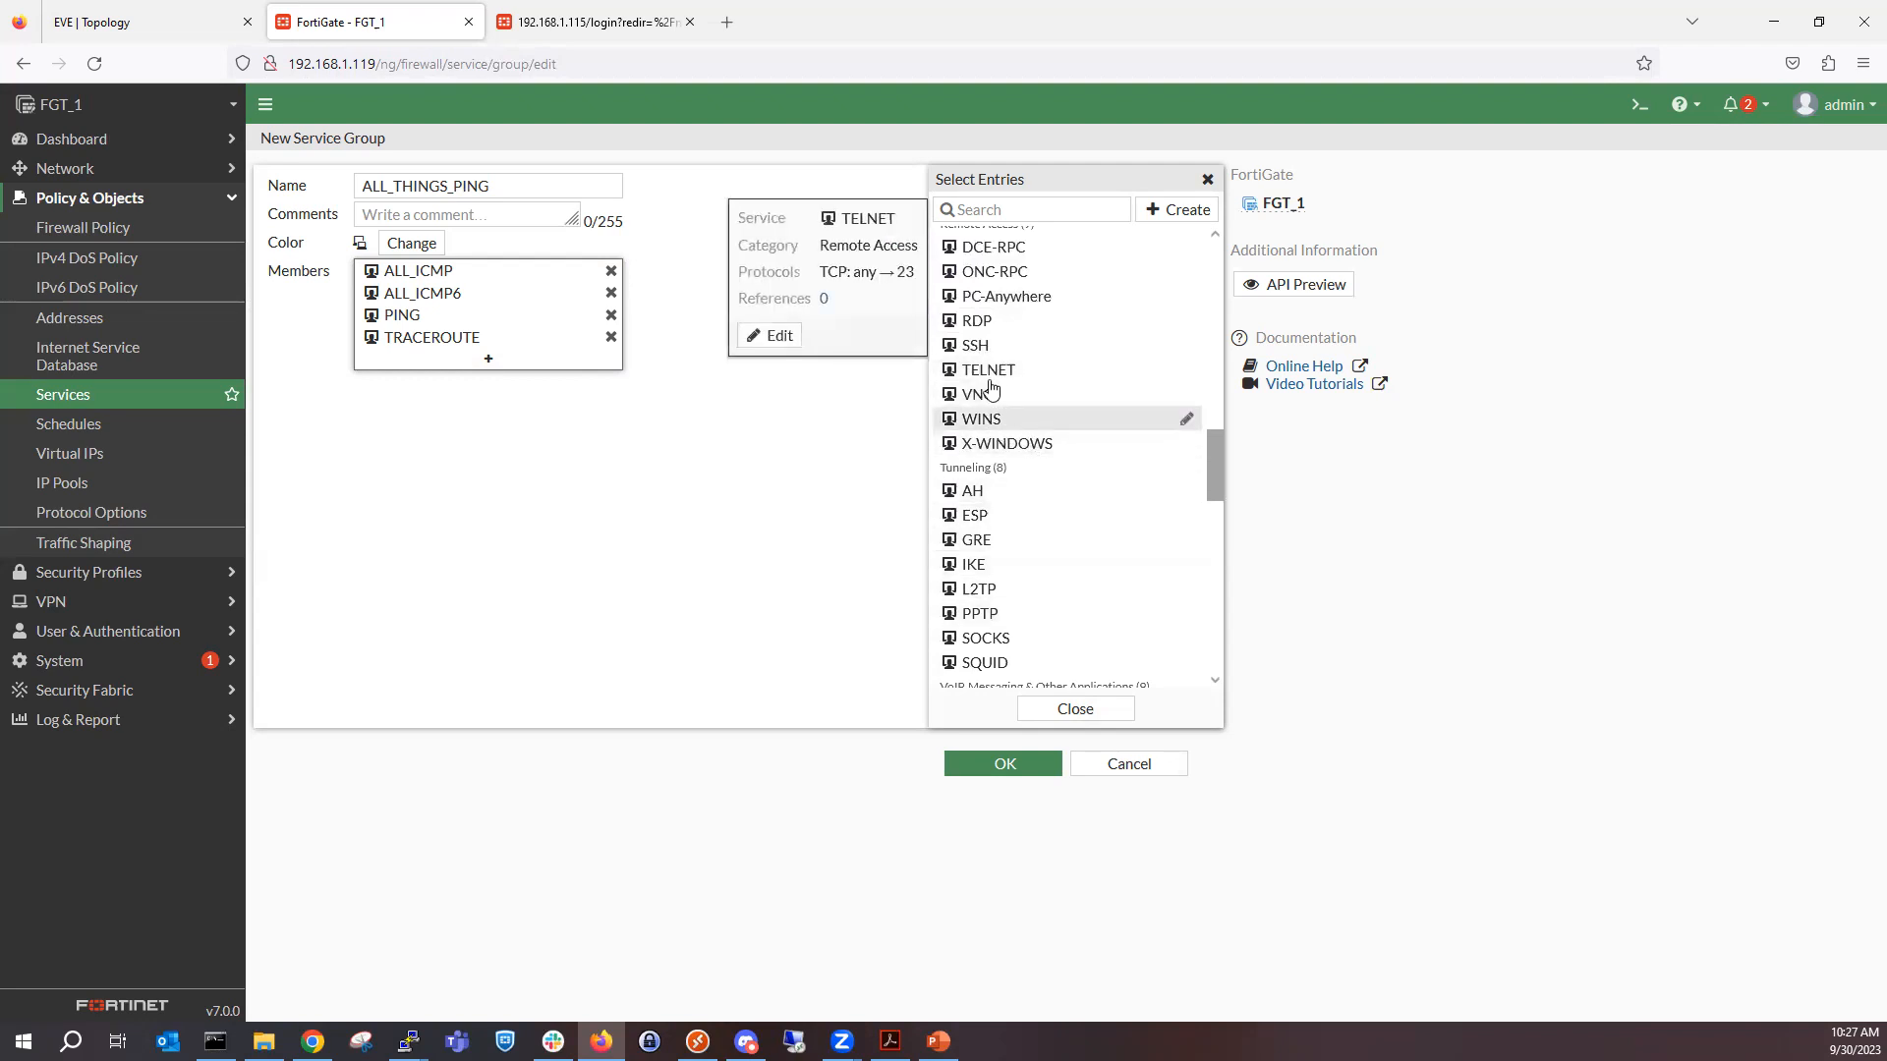
left_click(995, 346)
left_click(994, 351)
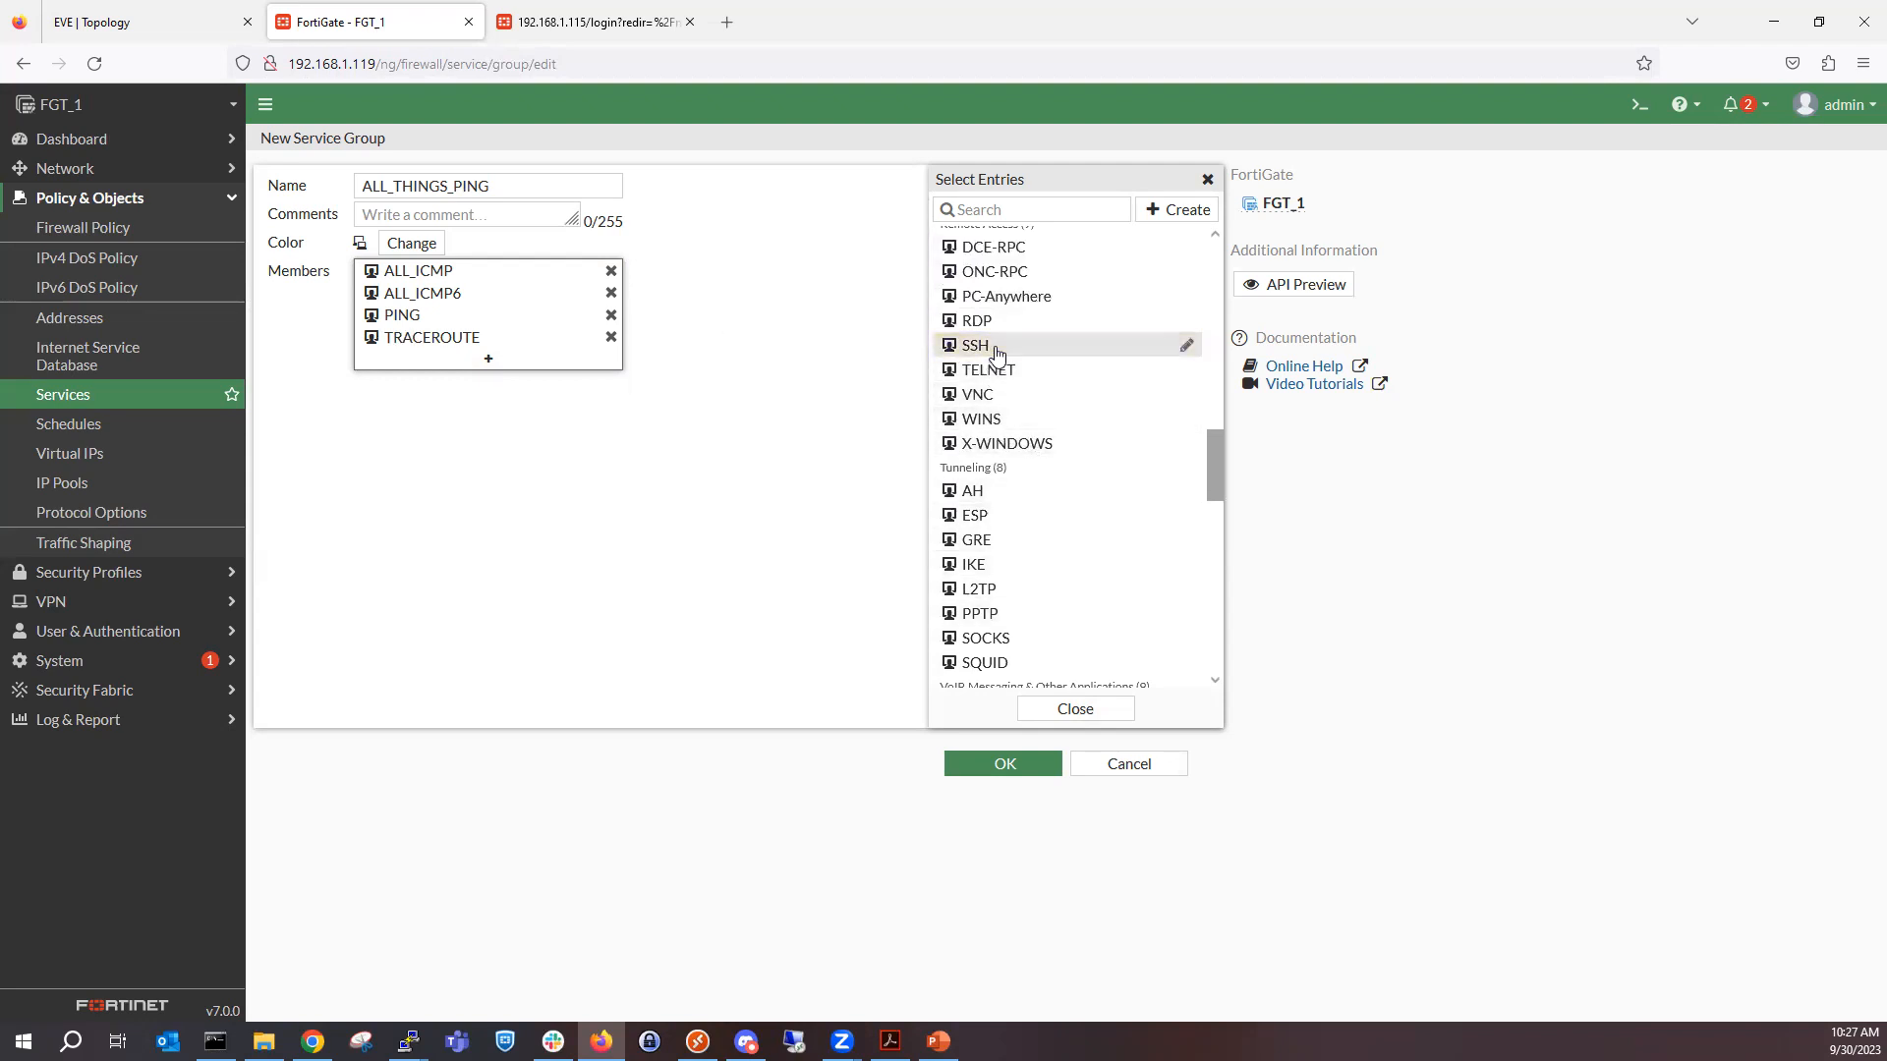
scroll(1070, 564, "down", 3)
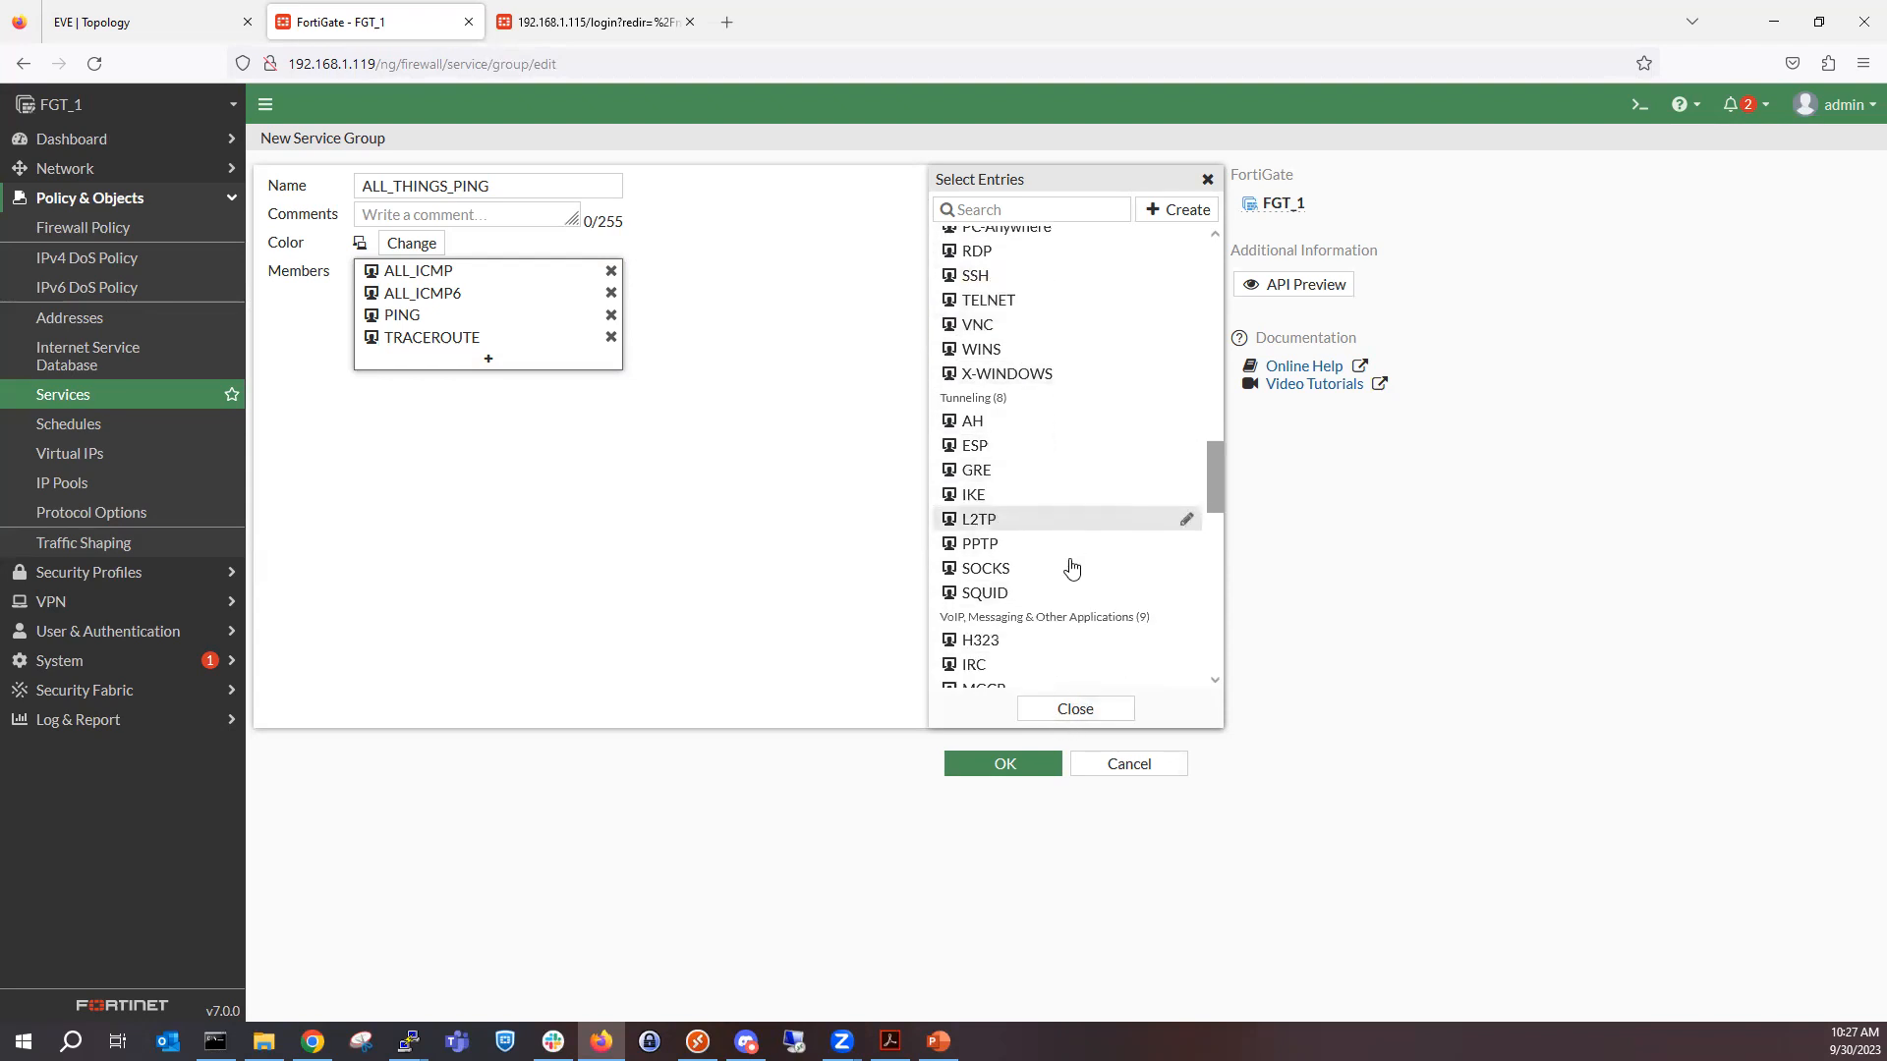
Save the ALL_THINGS_PING service group and locate it among the firewall groups in the service list.
left_click(1003, 764)
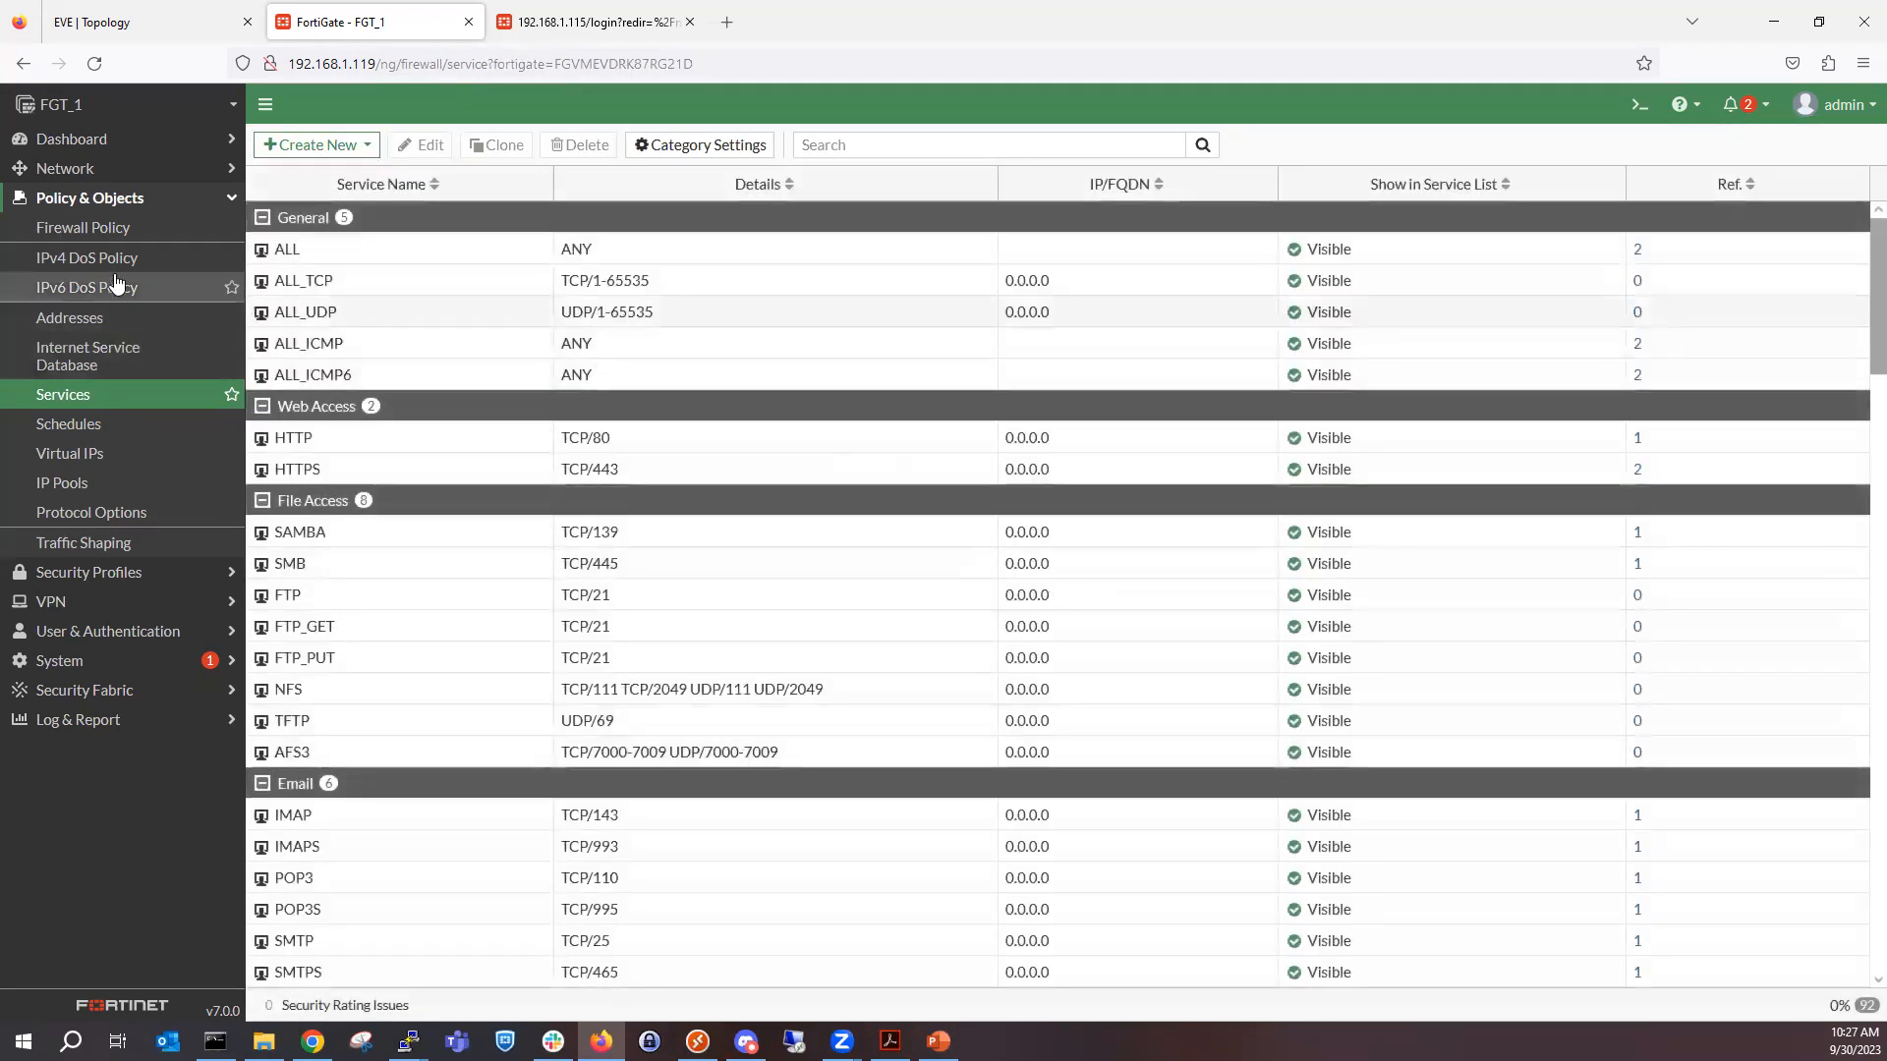
scroll(573, 531, "down", 20)
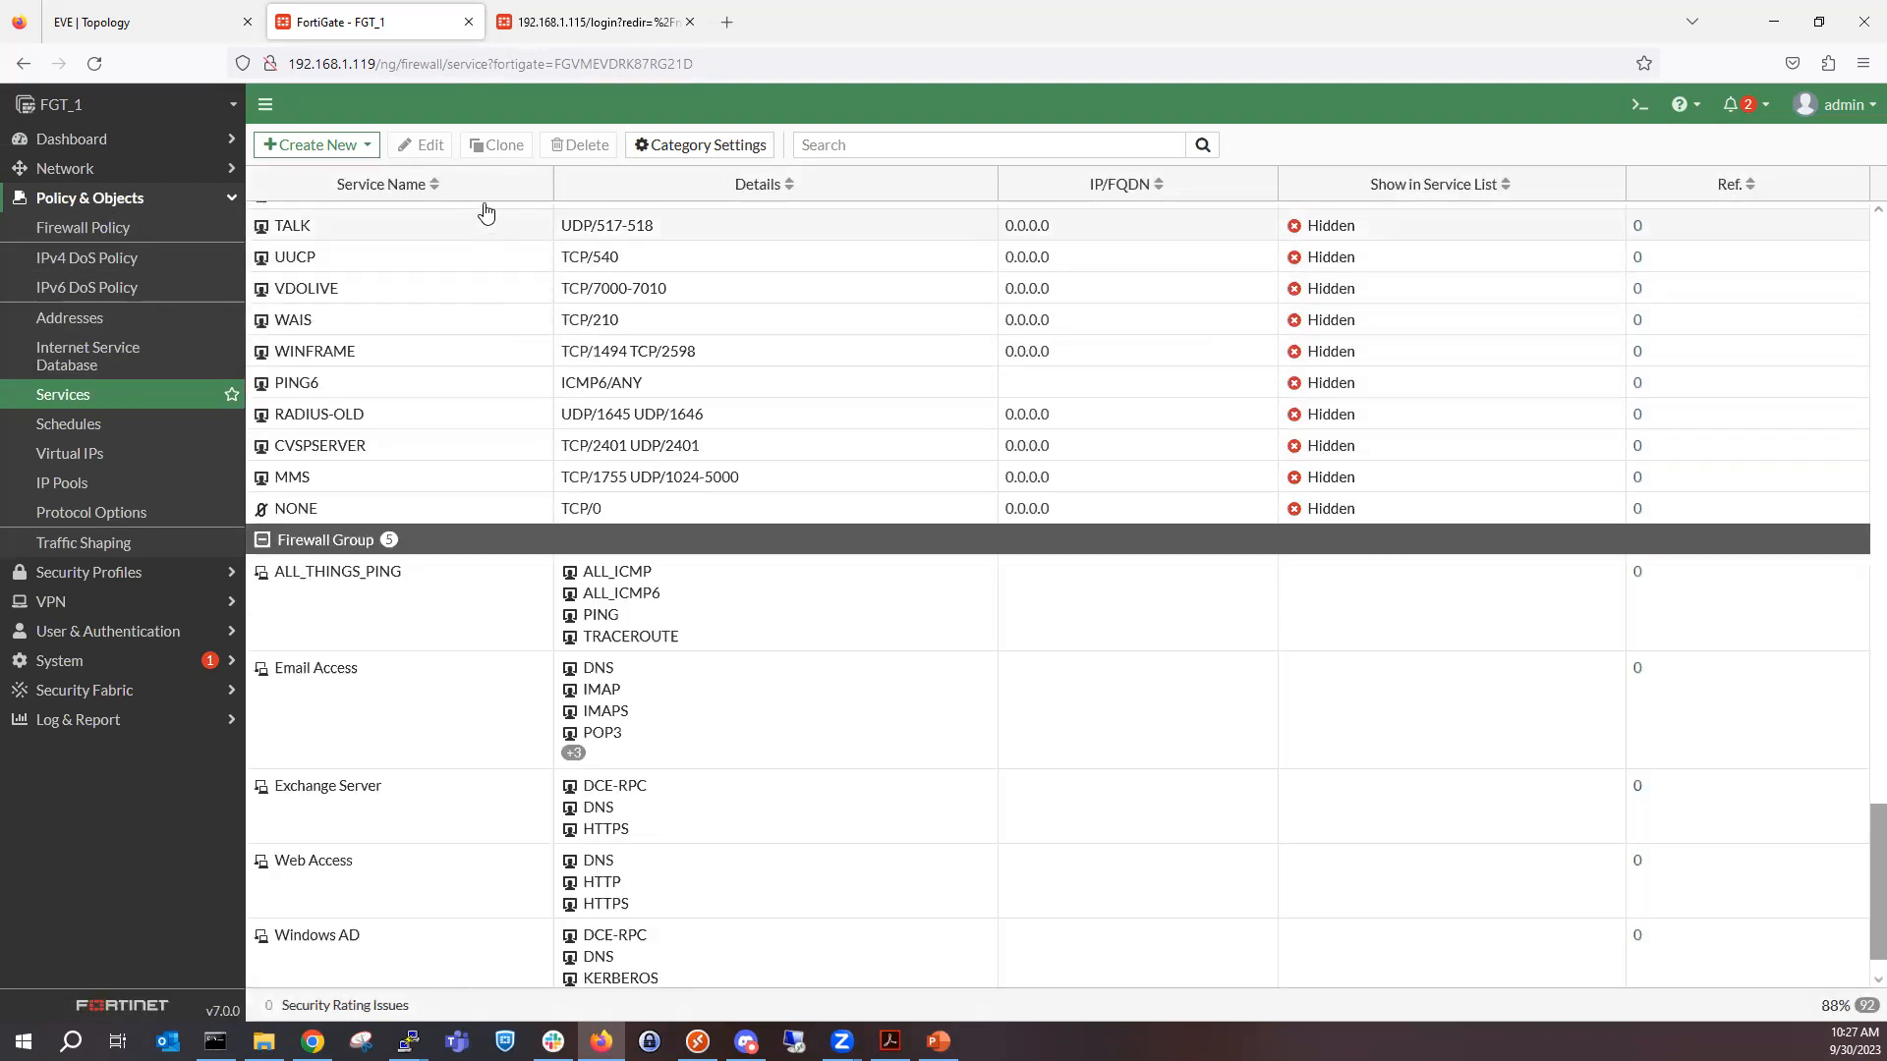
scroll(558, 432, "down", 1)
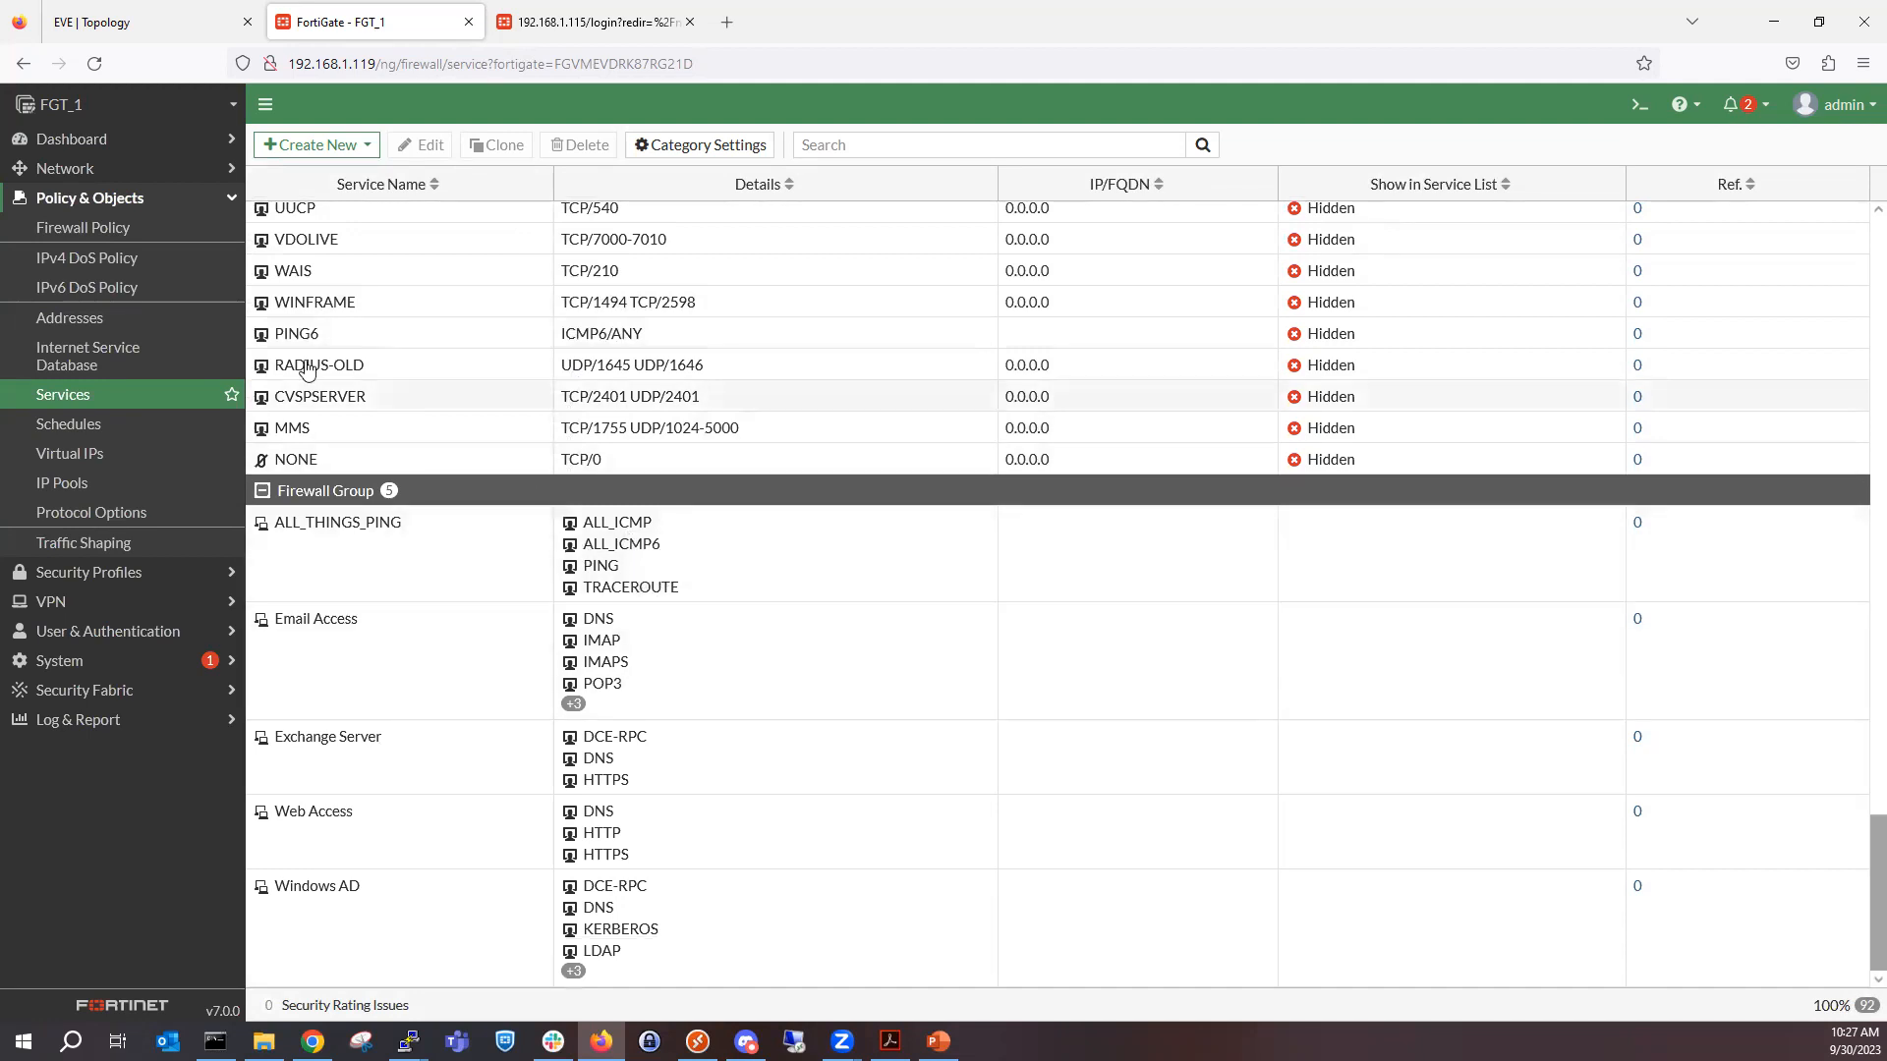
Replace the Northbound policy's individual services with the ALL_THINGS_PING service group, apply it and check the group's members.
left_click(134, 239)
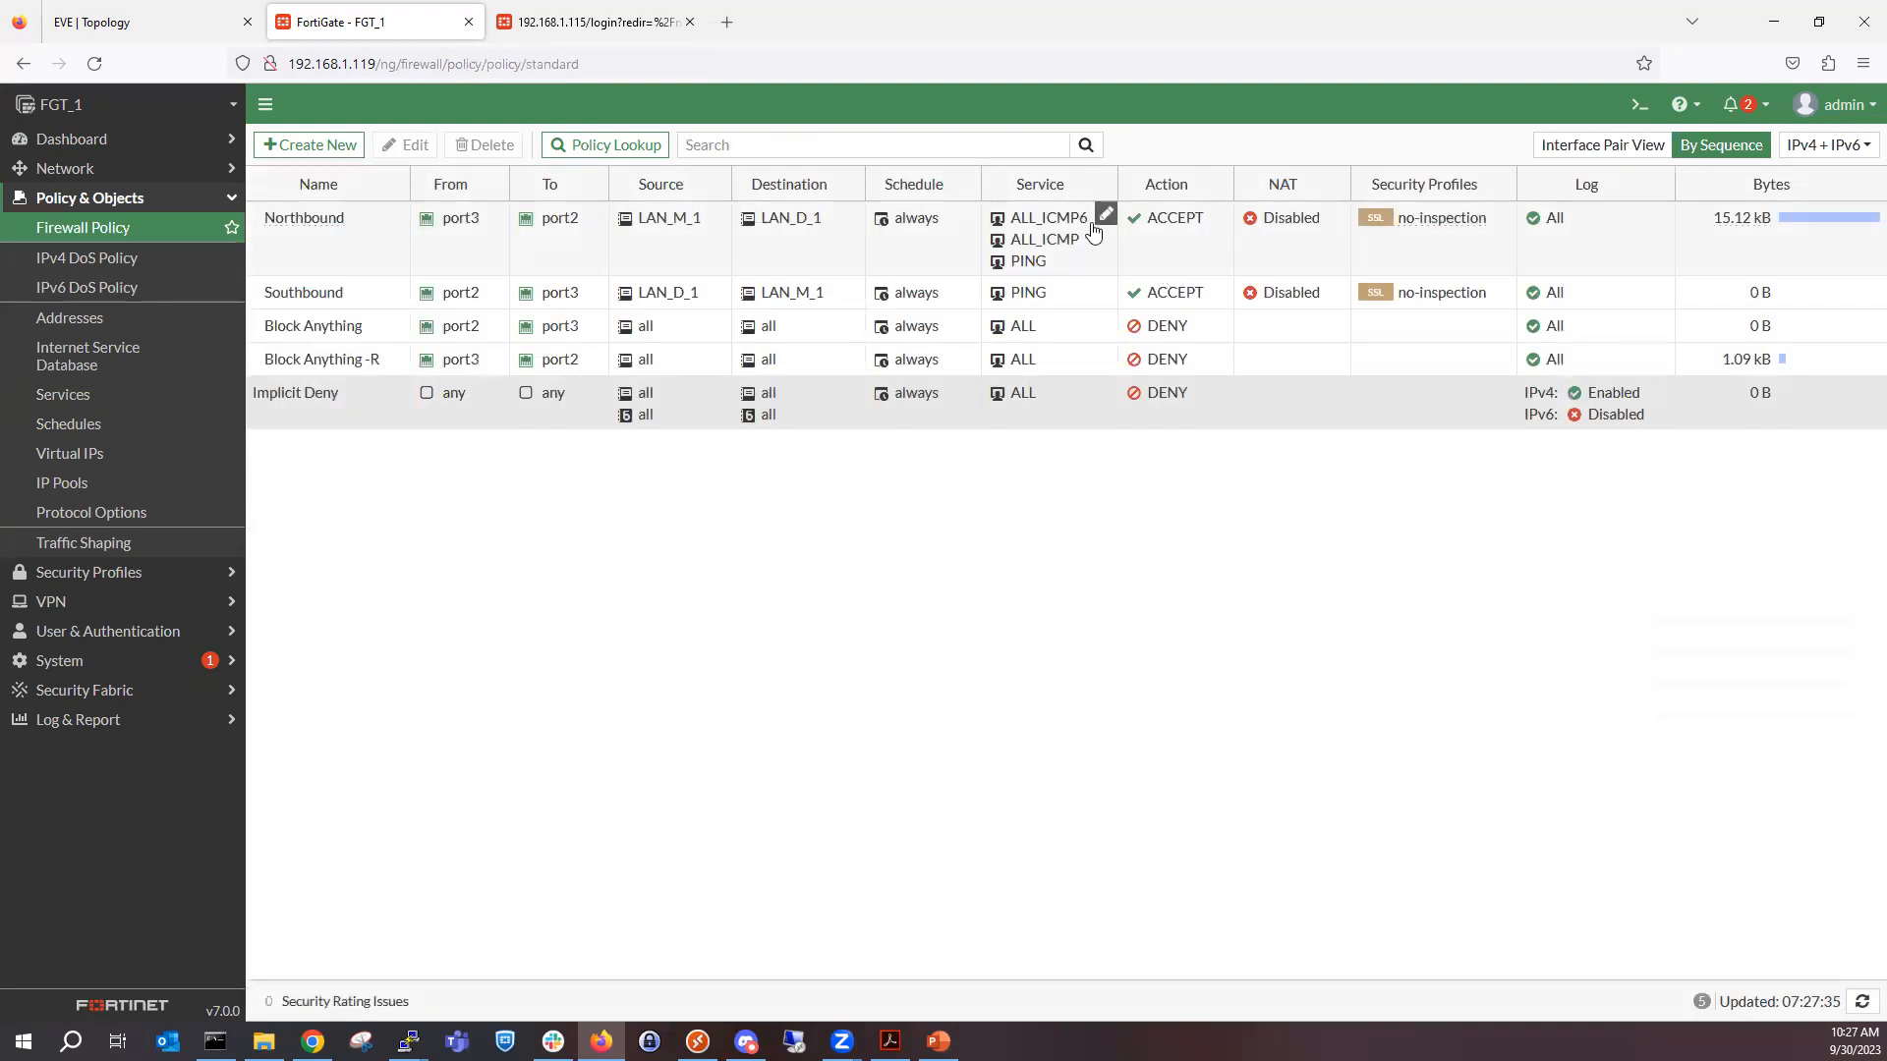
left_click(1105, 220)
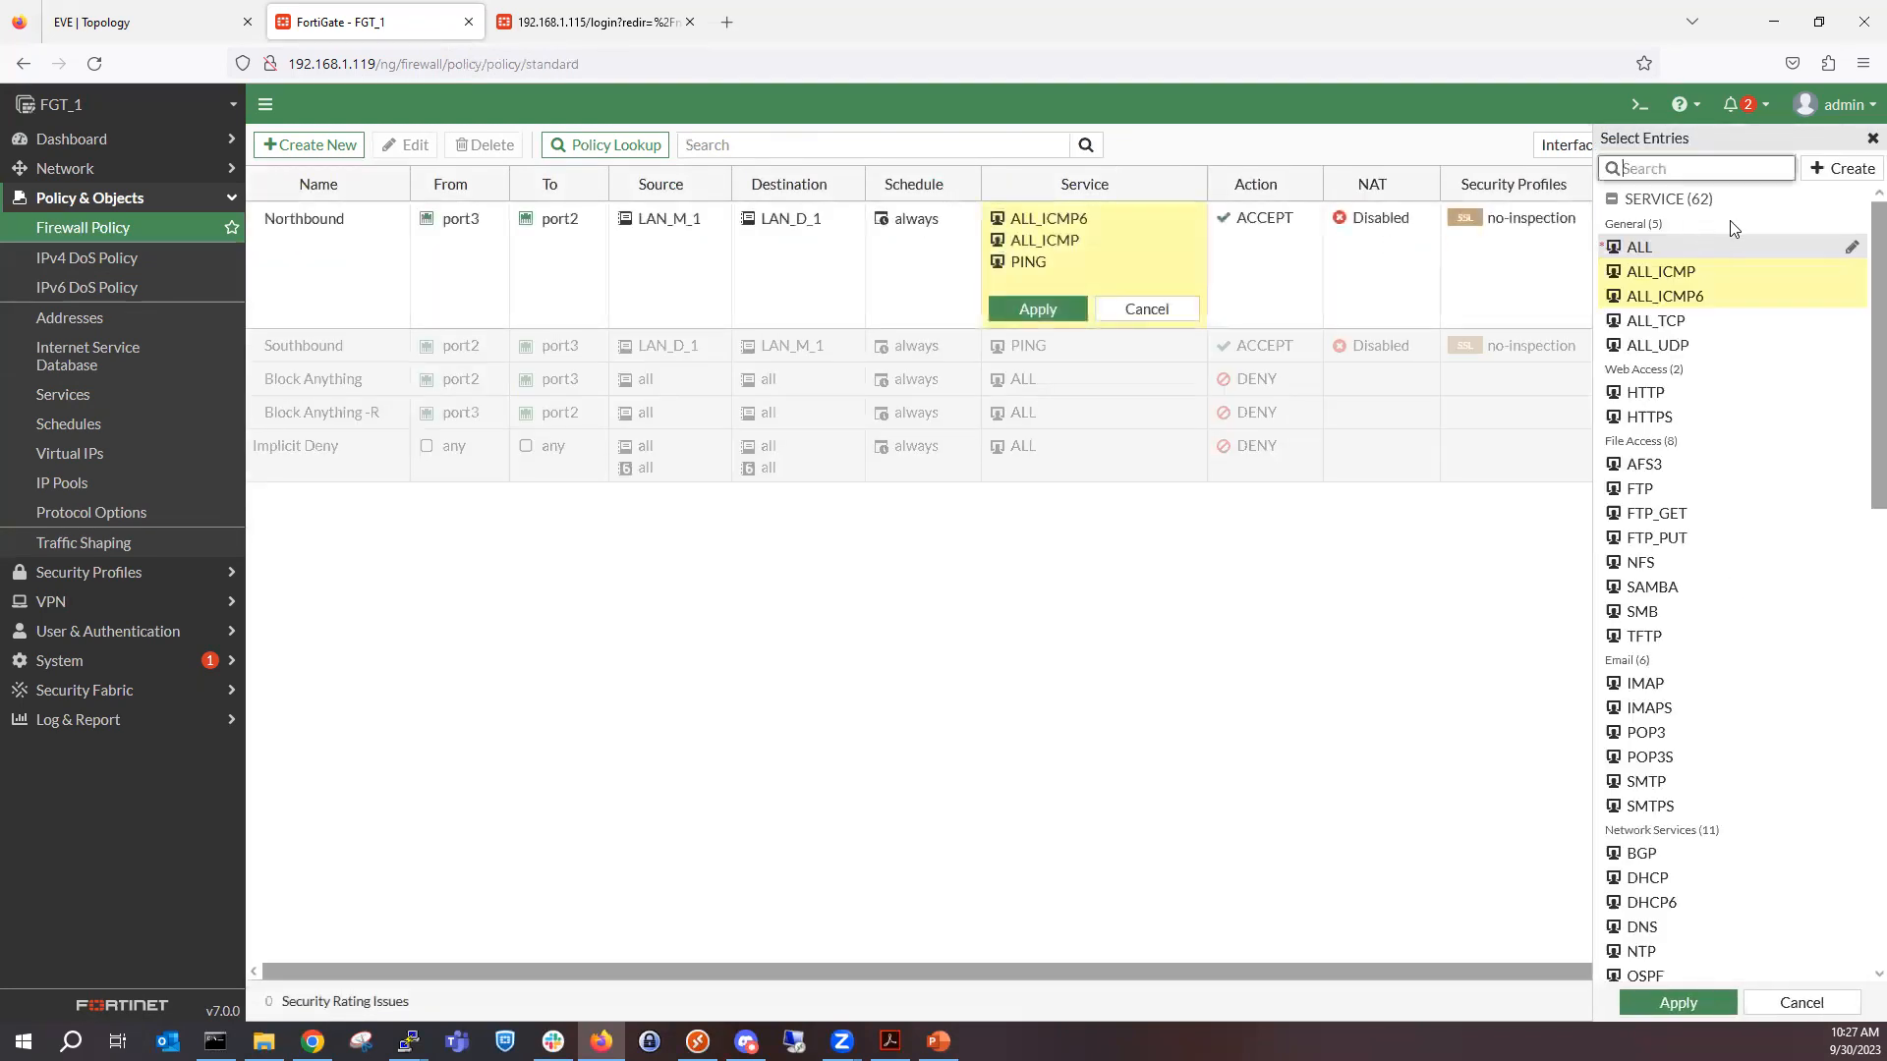
scroll(1740, 393, "down", 5)
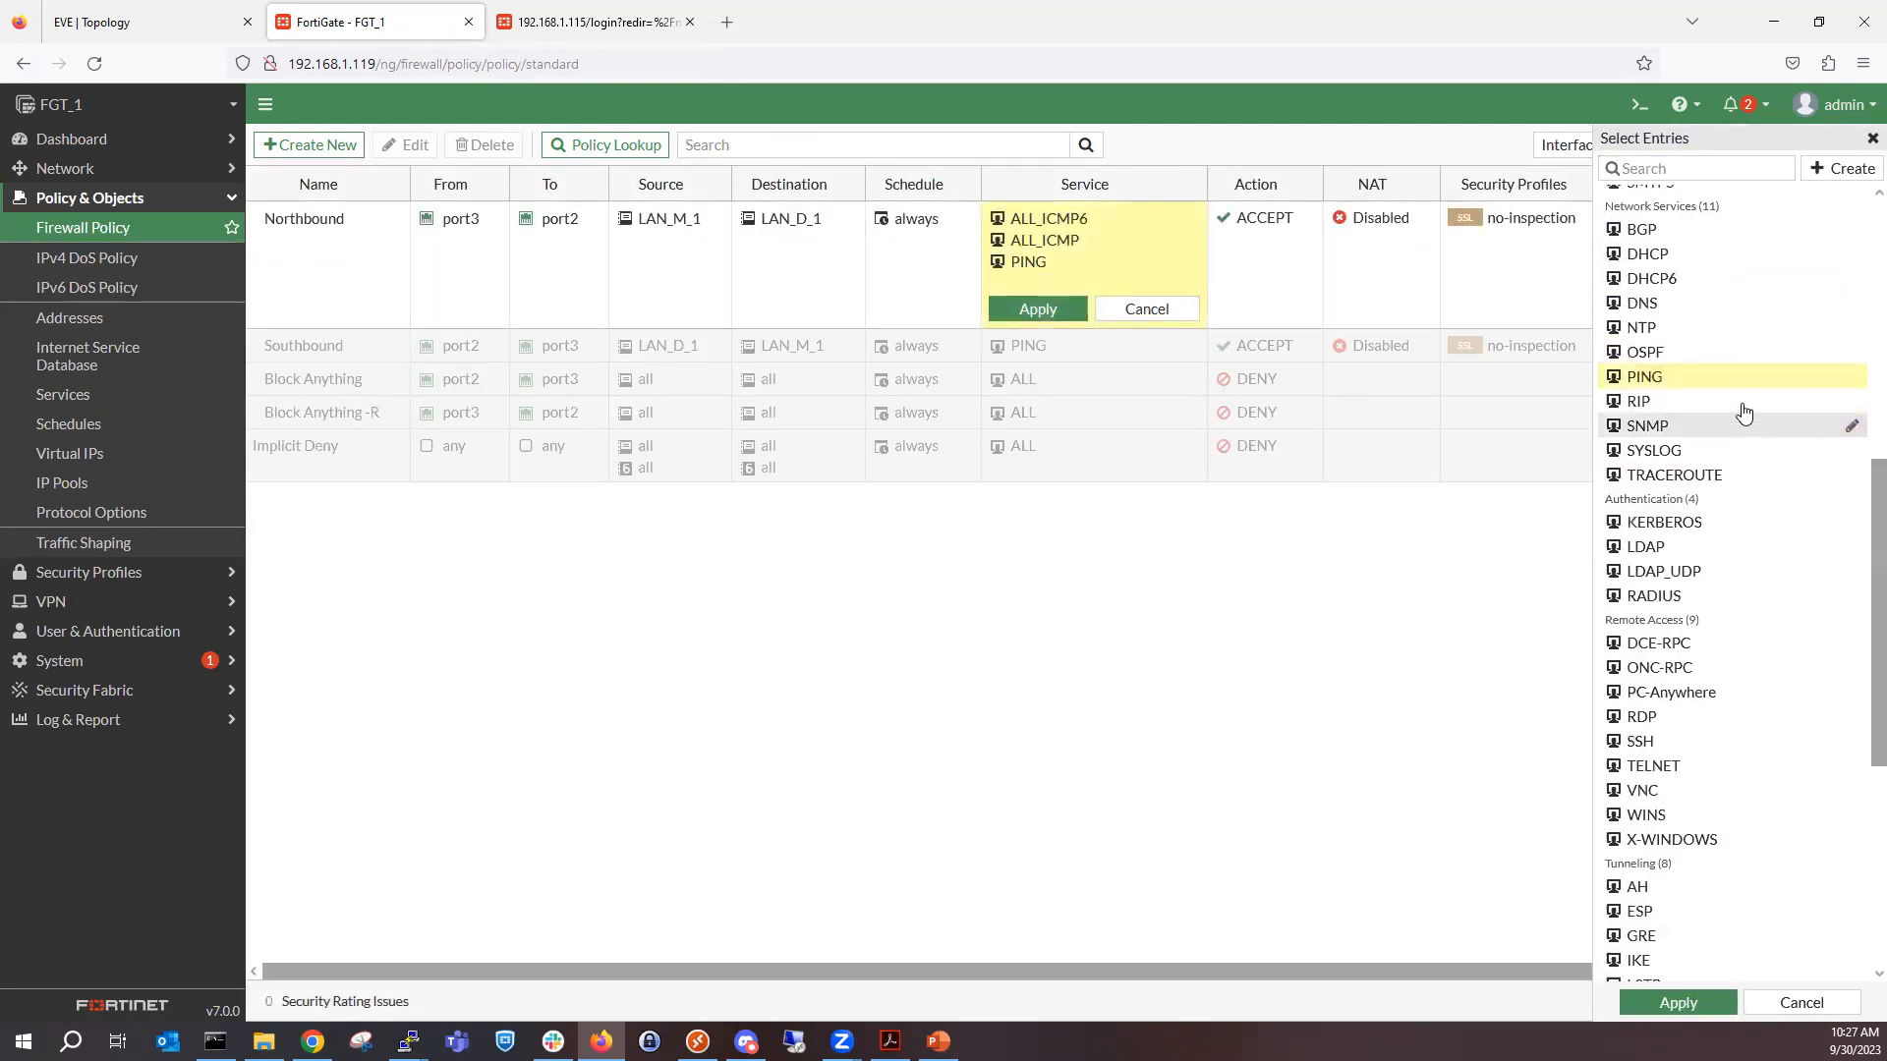
scroll(1704, 479, "down", 5)
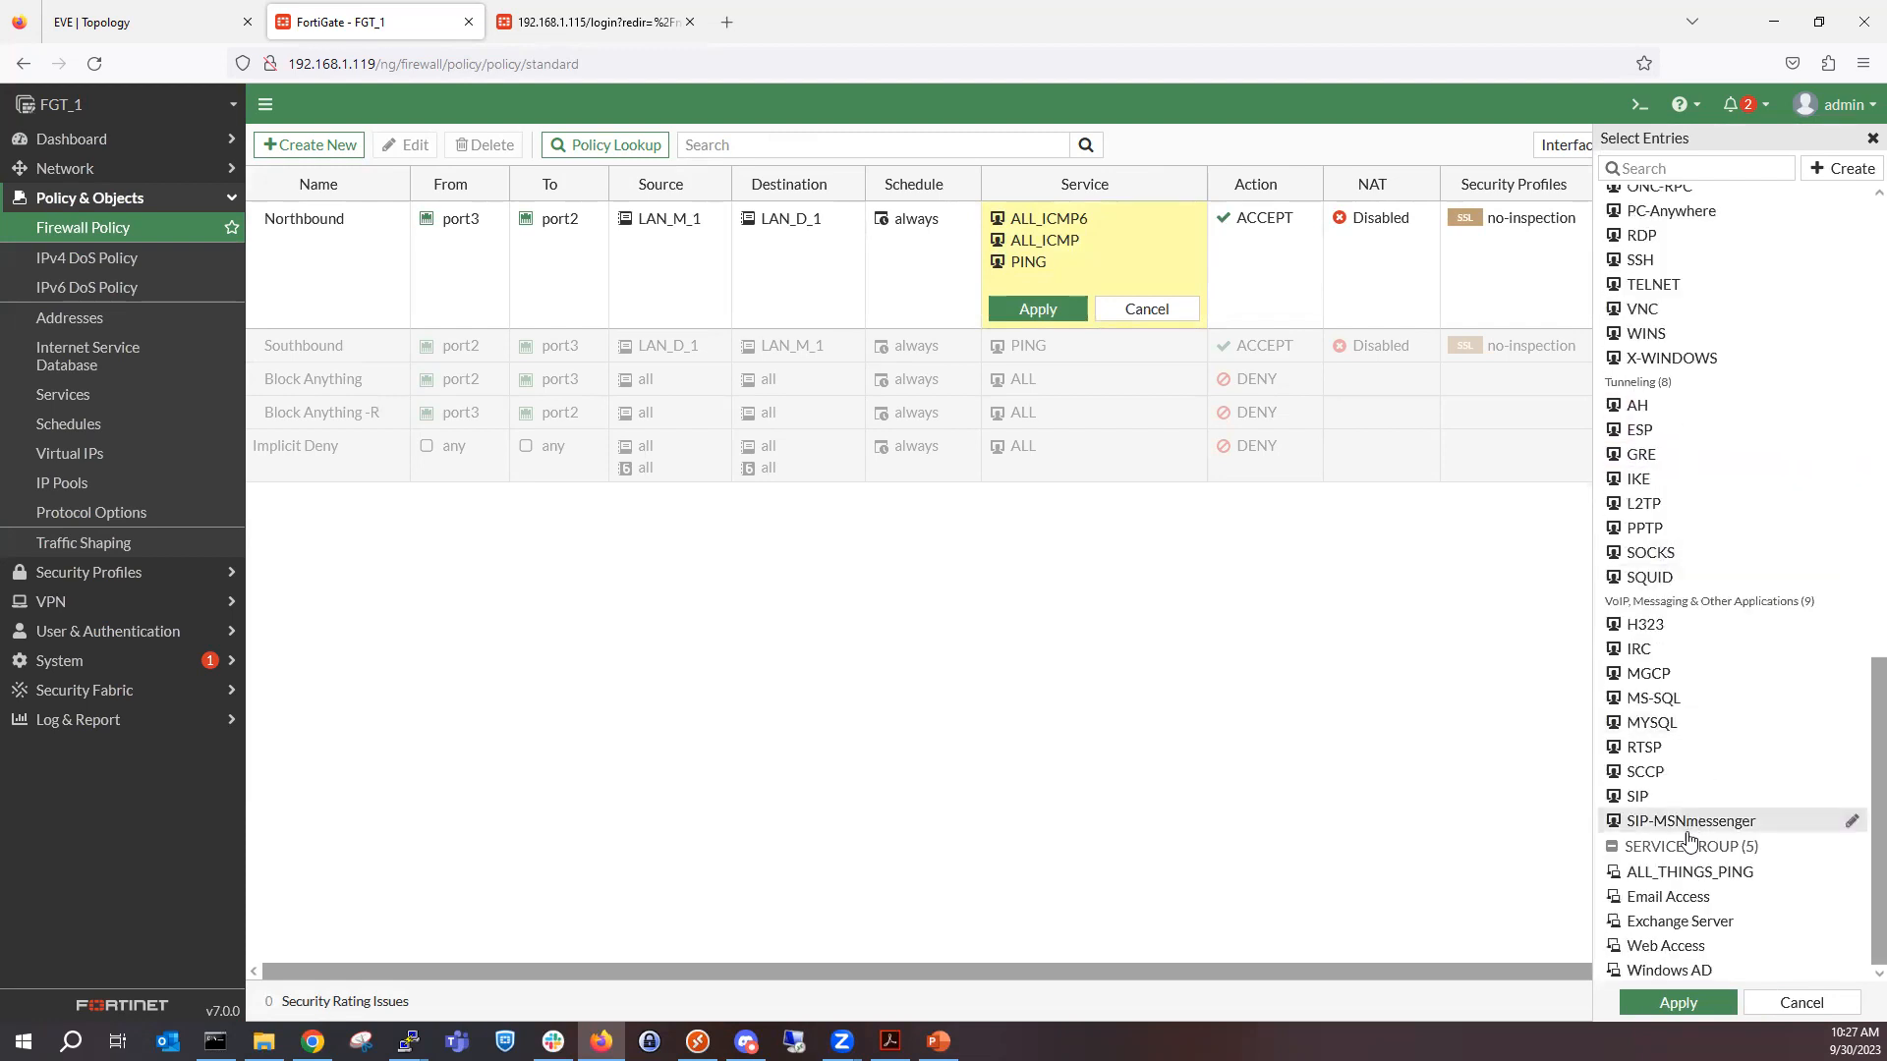
left_click(1710, 873)
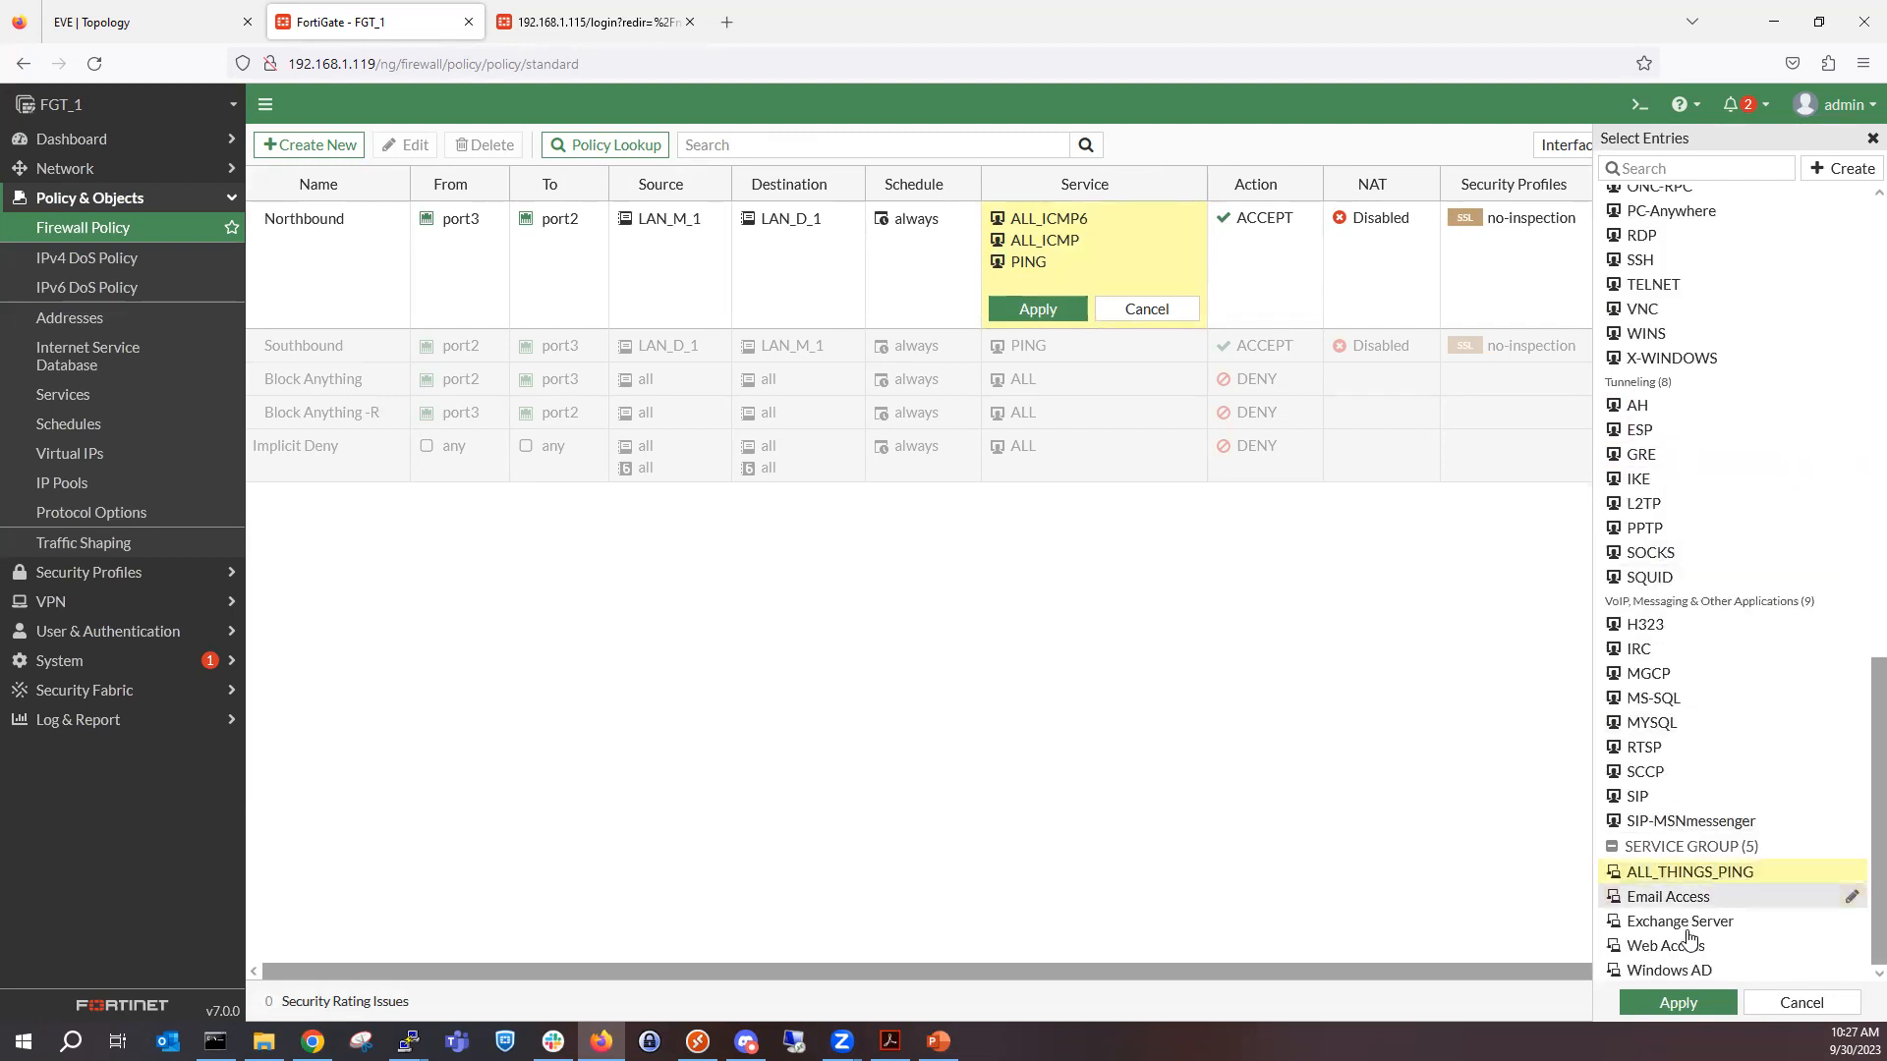
left_click(1699, 1004)
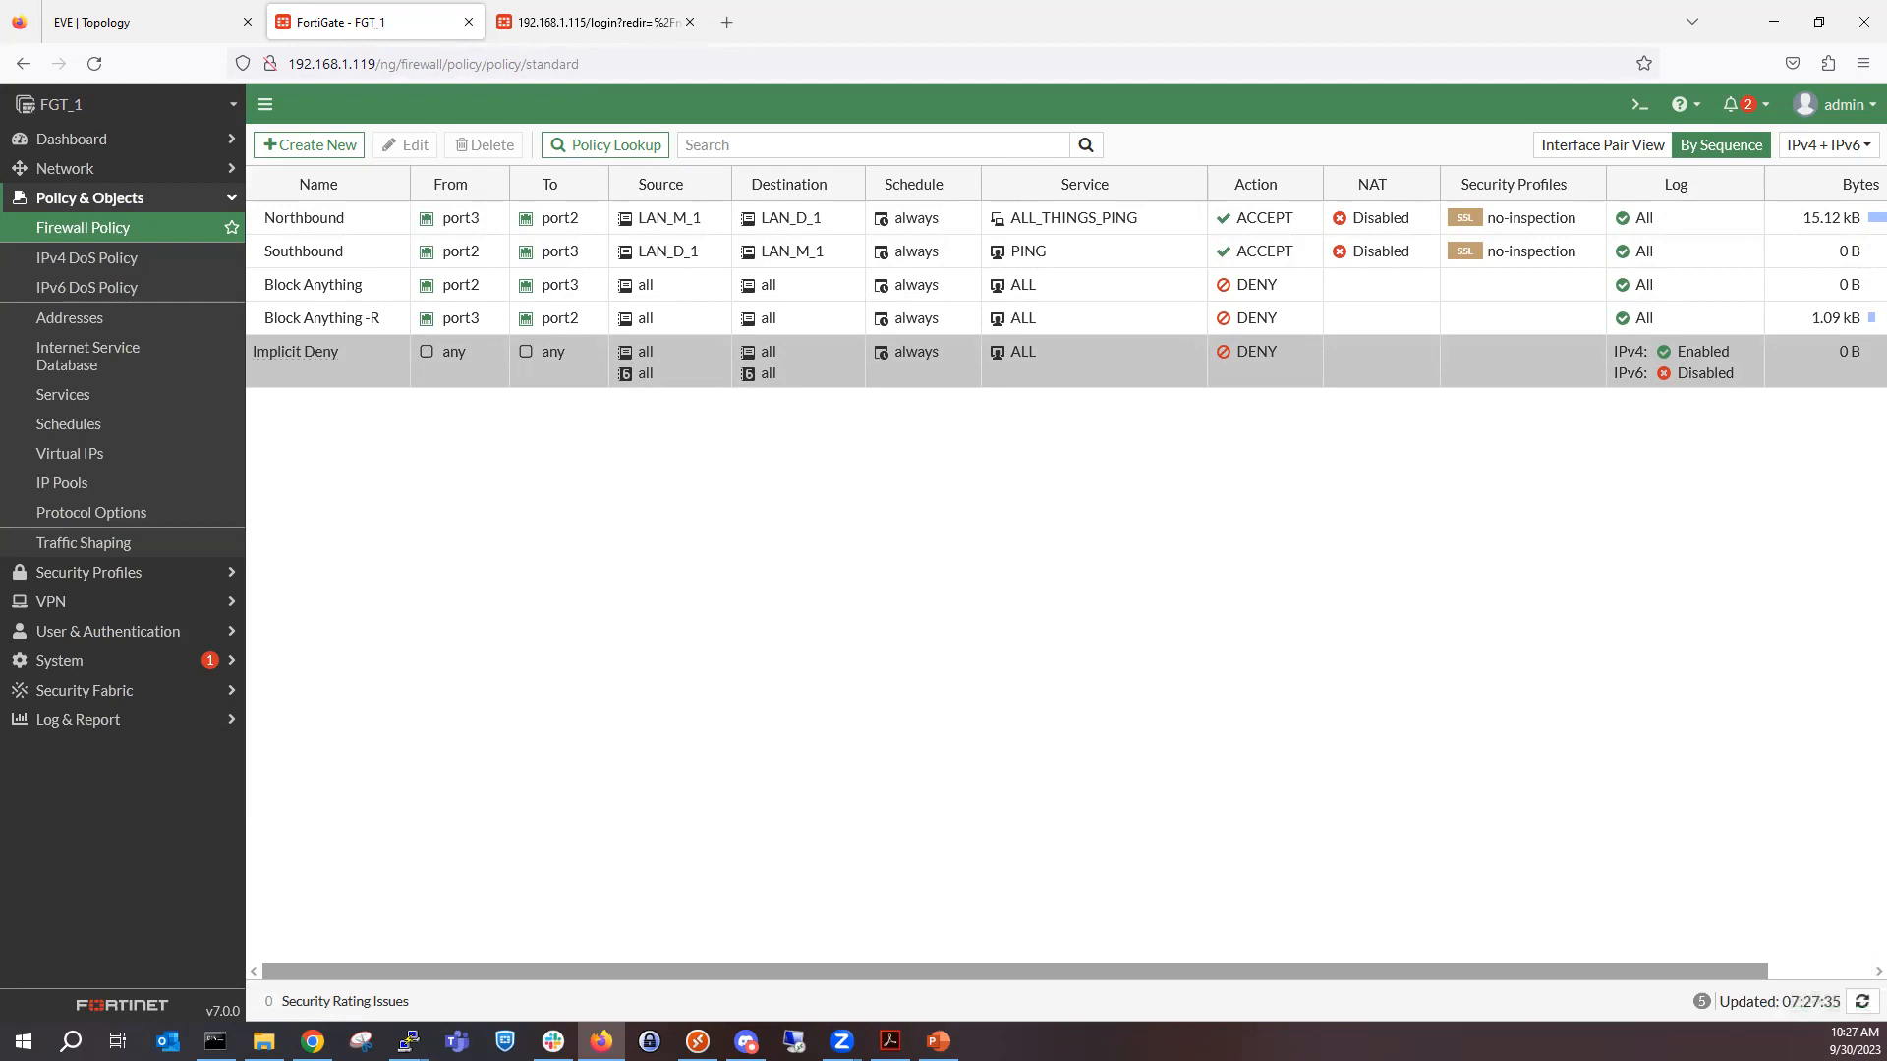
mouse_move(1132, 216)
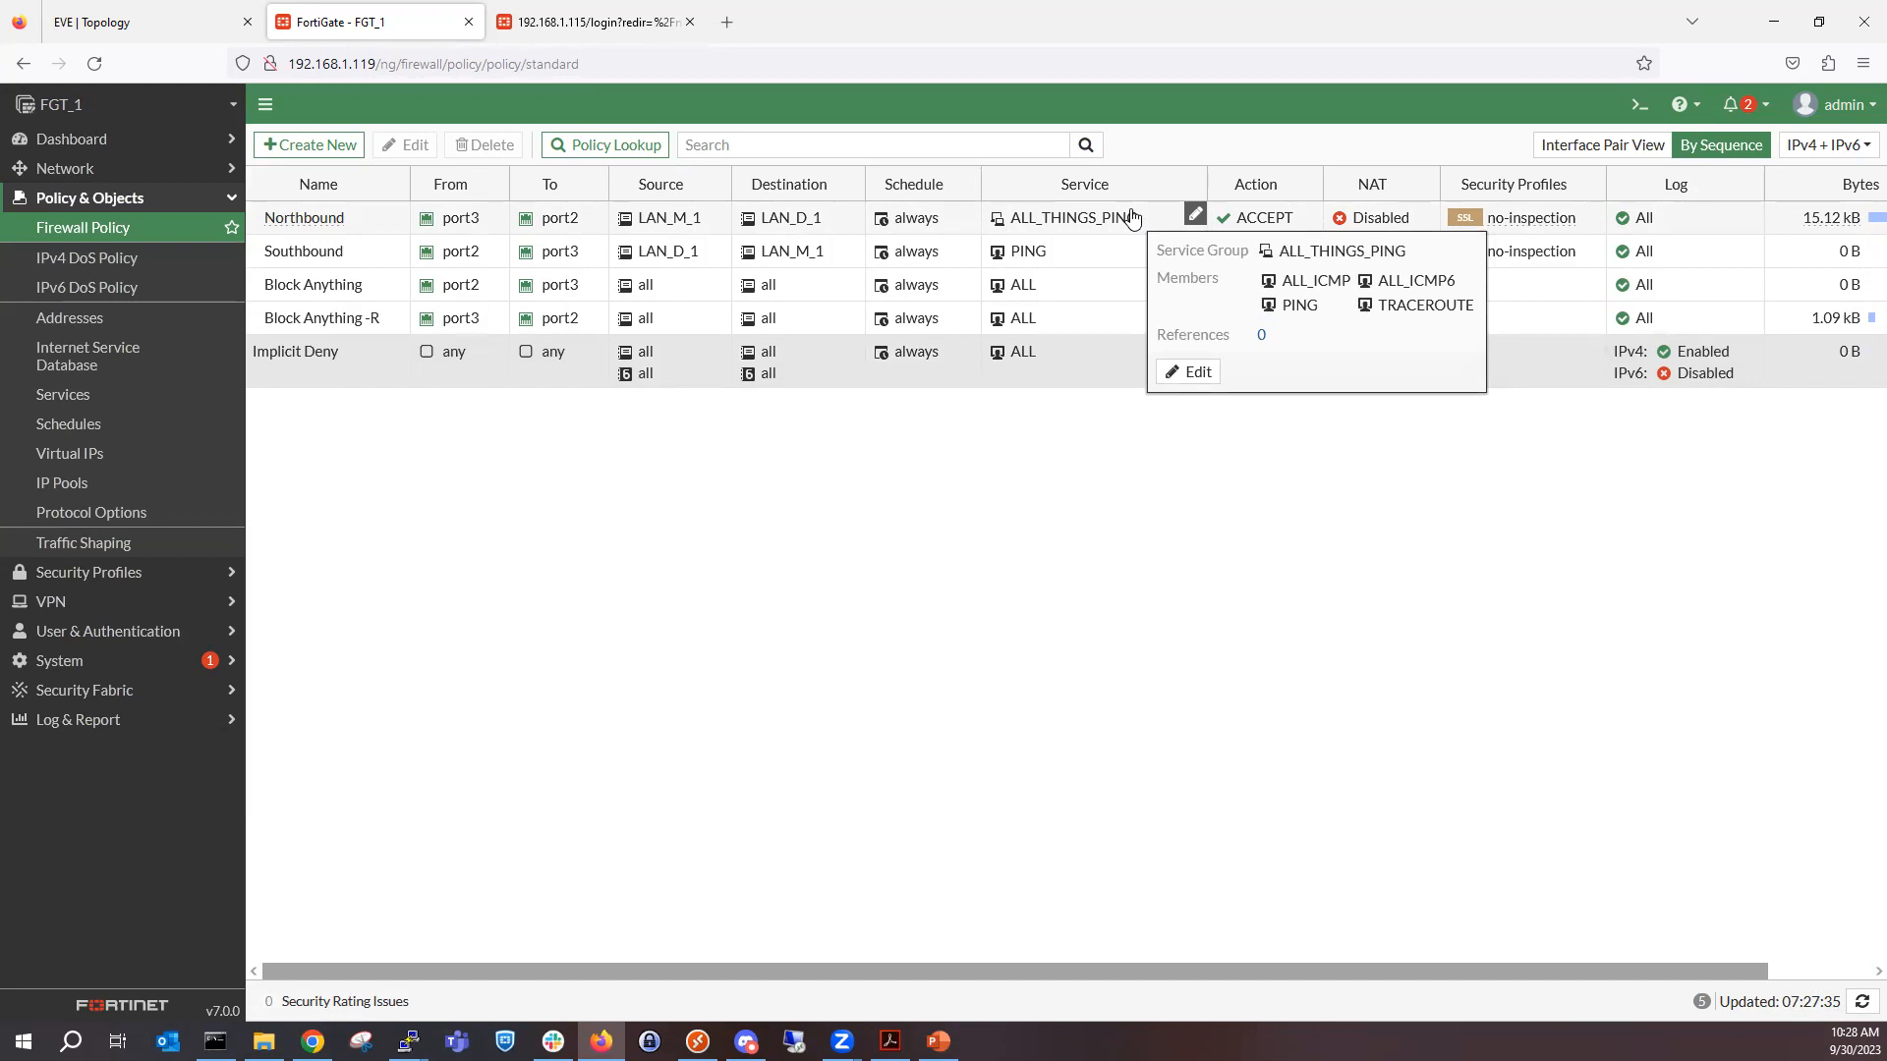
Look through the Addresses, Internet Service Database, Services and Virtual IPs lists and the object types each can create.
left_click(131, 319)
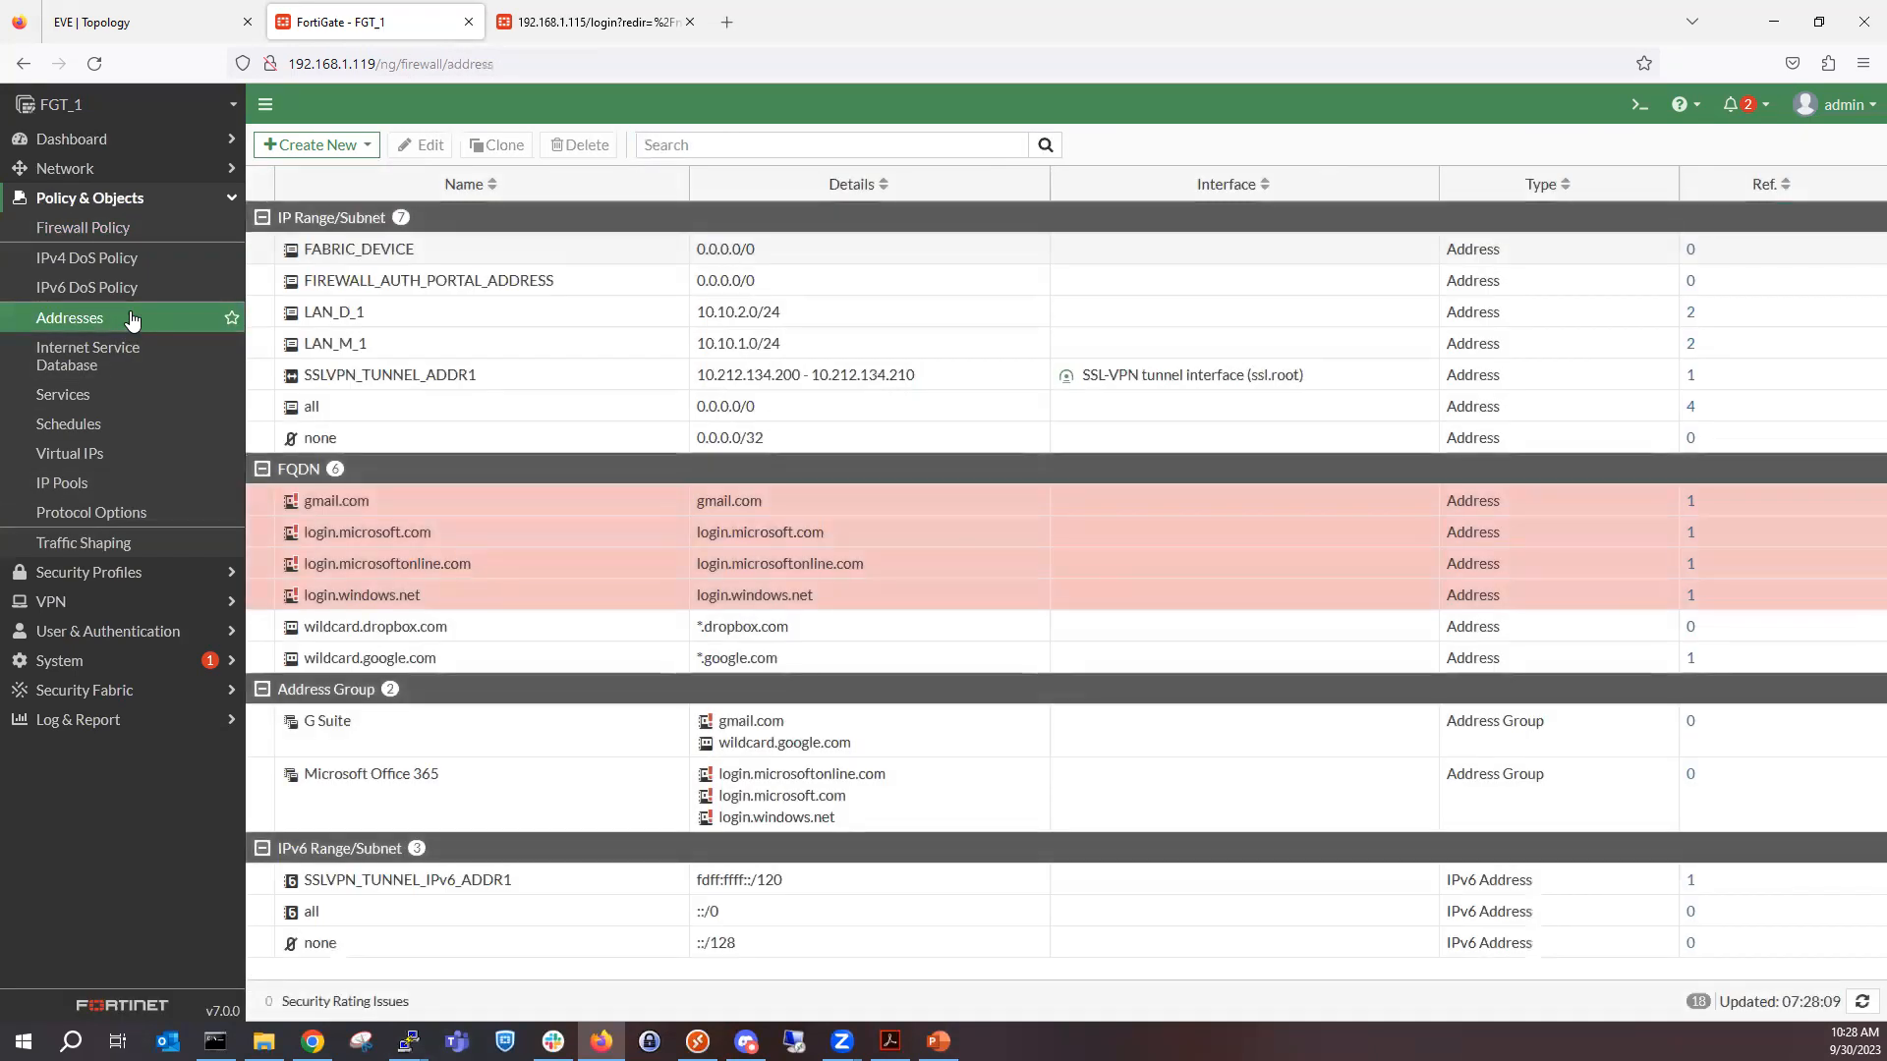
left_click(131, 356)
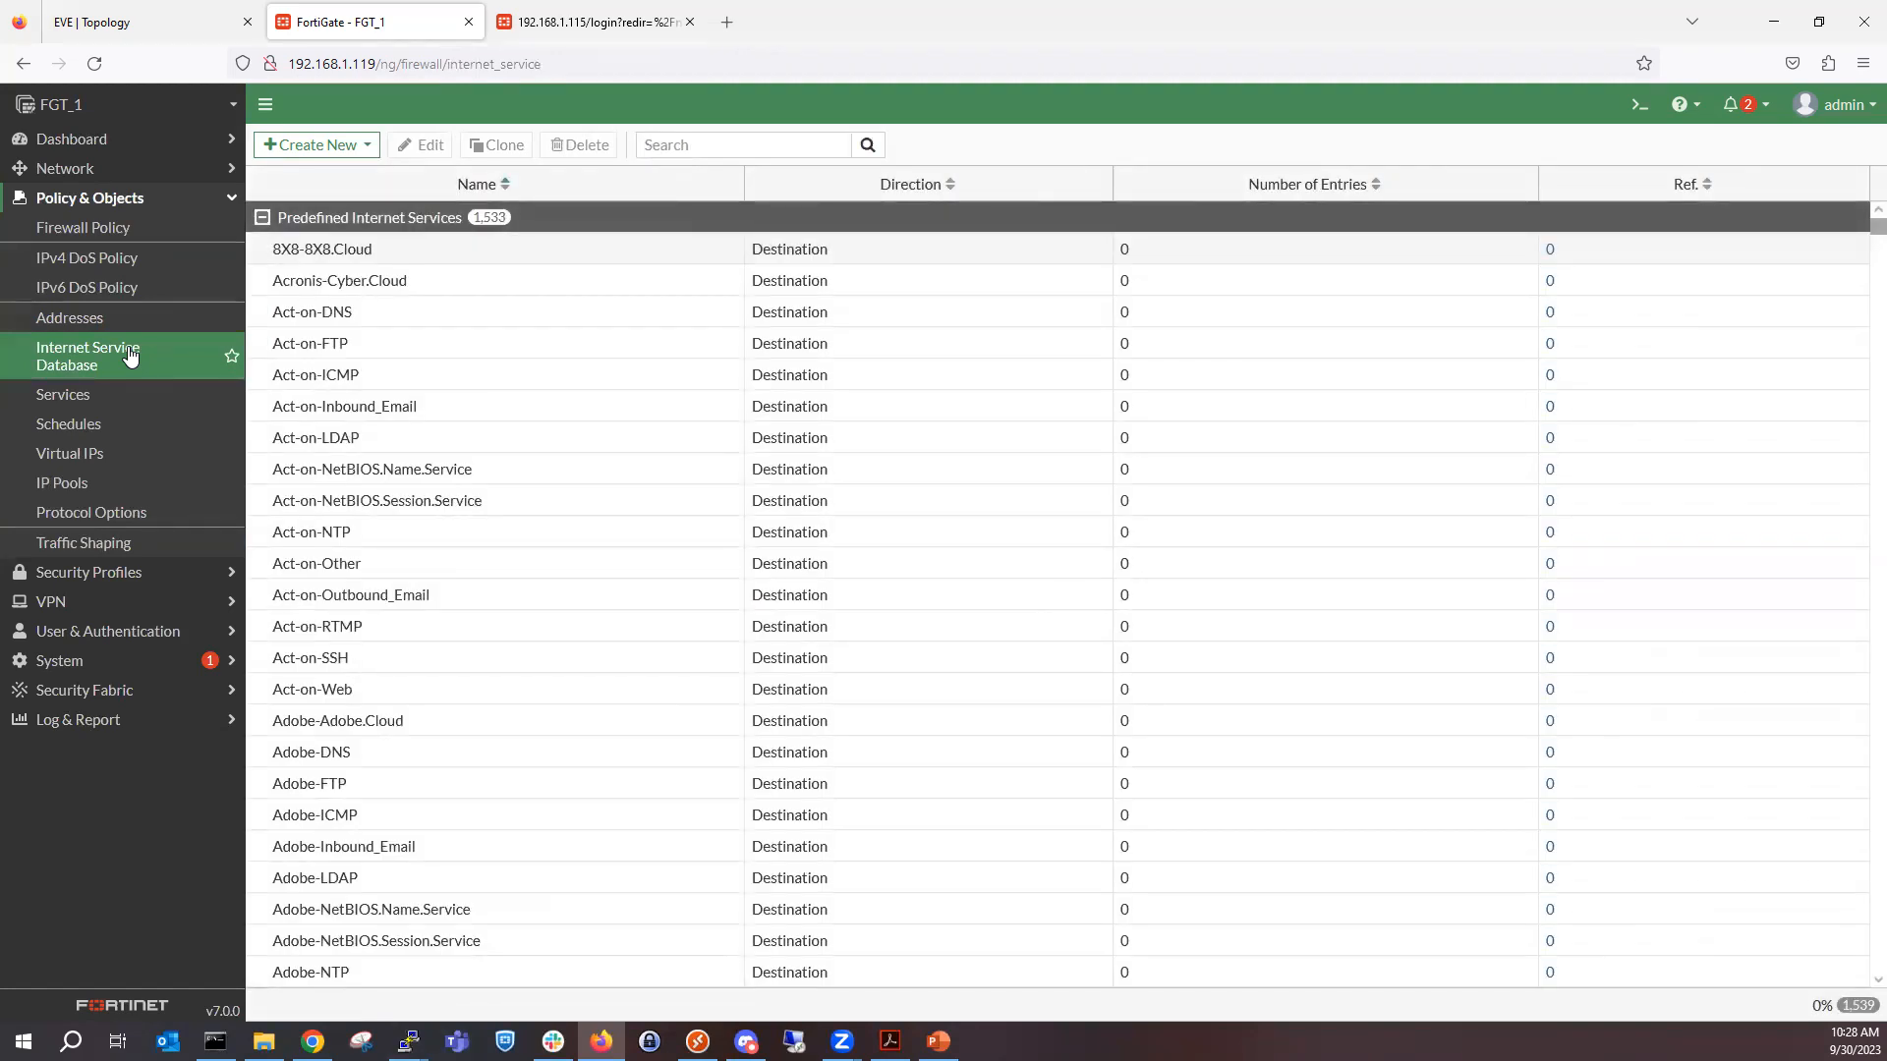
left_click(352, 144)
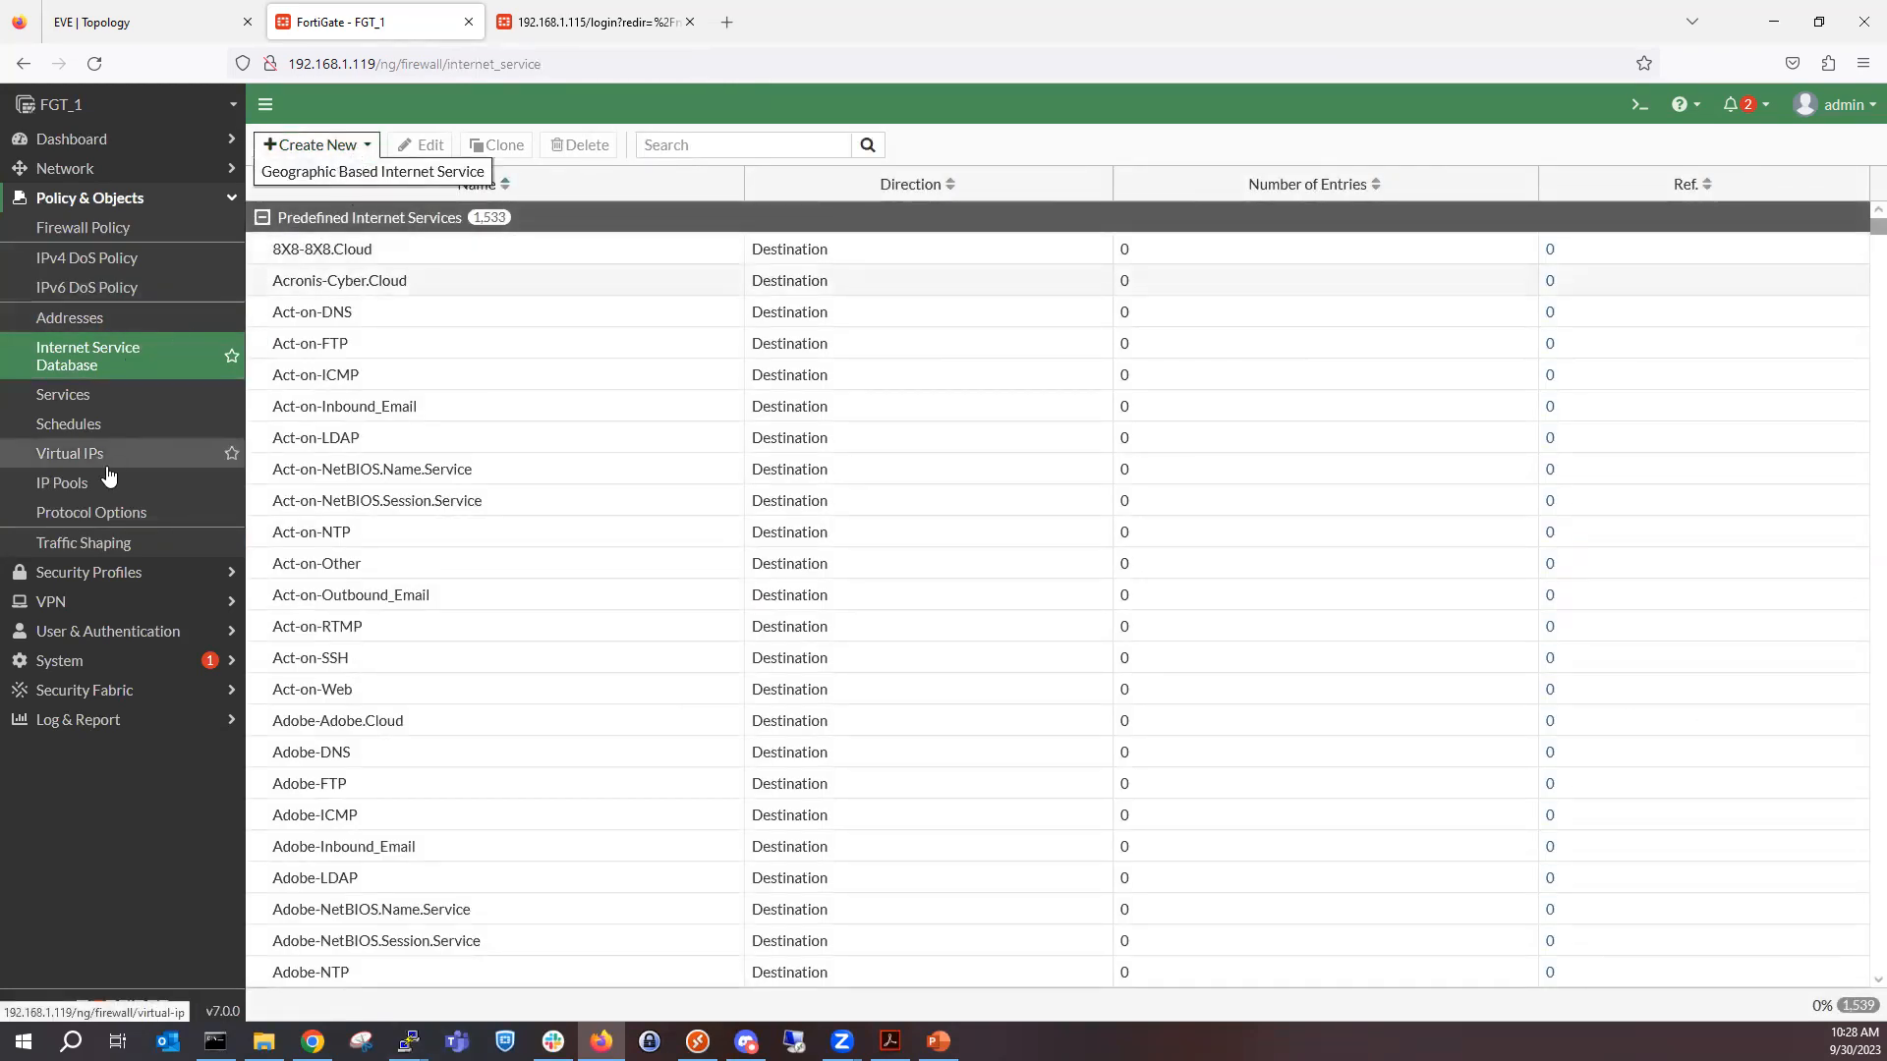
left_click(120, 400)
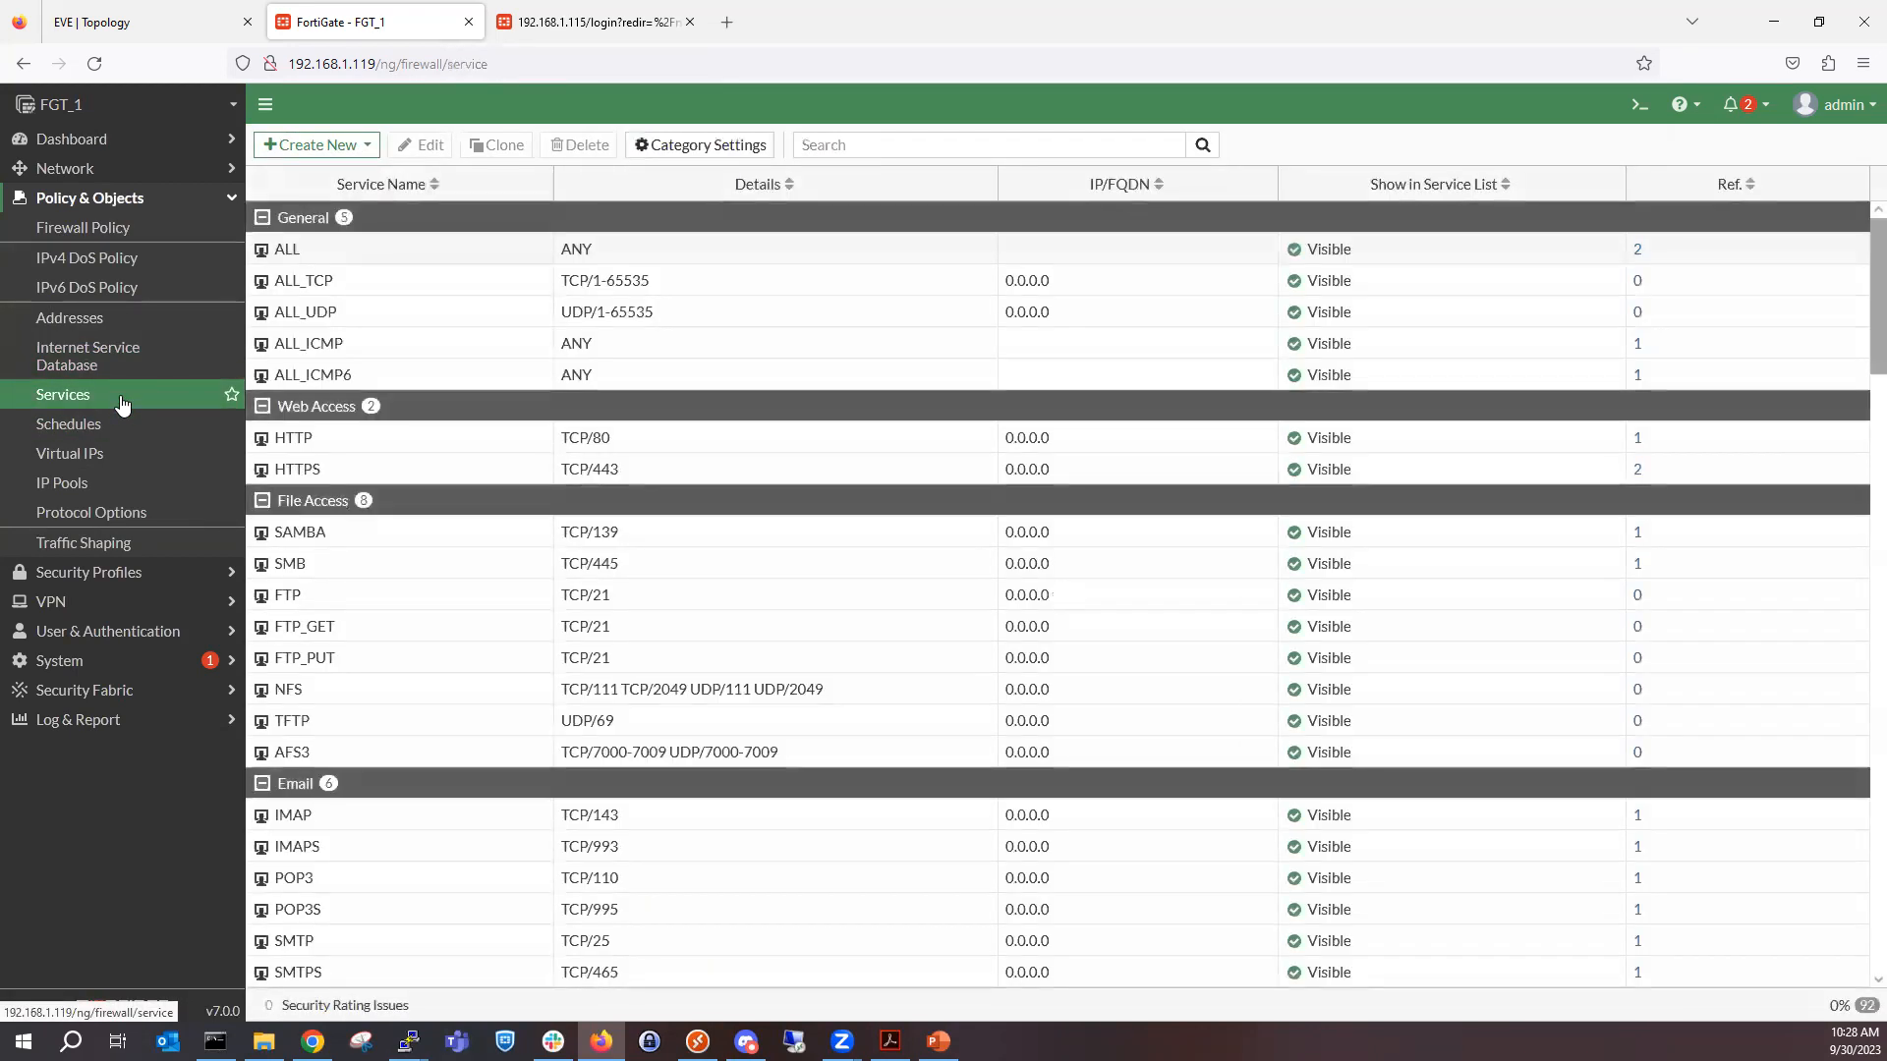
left_click(351, 144)
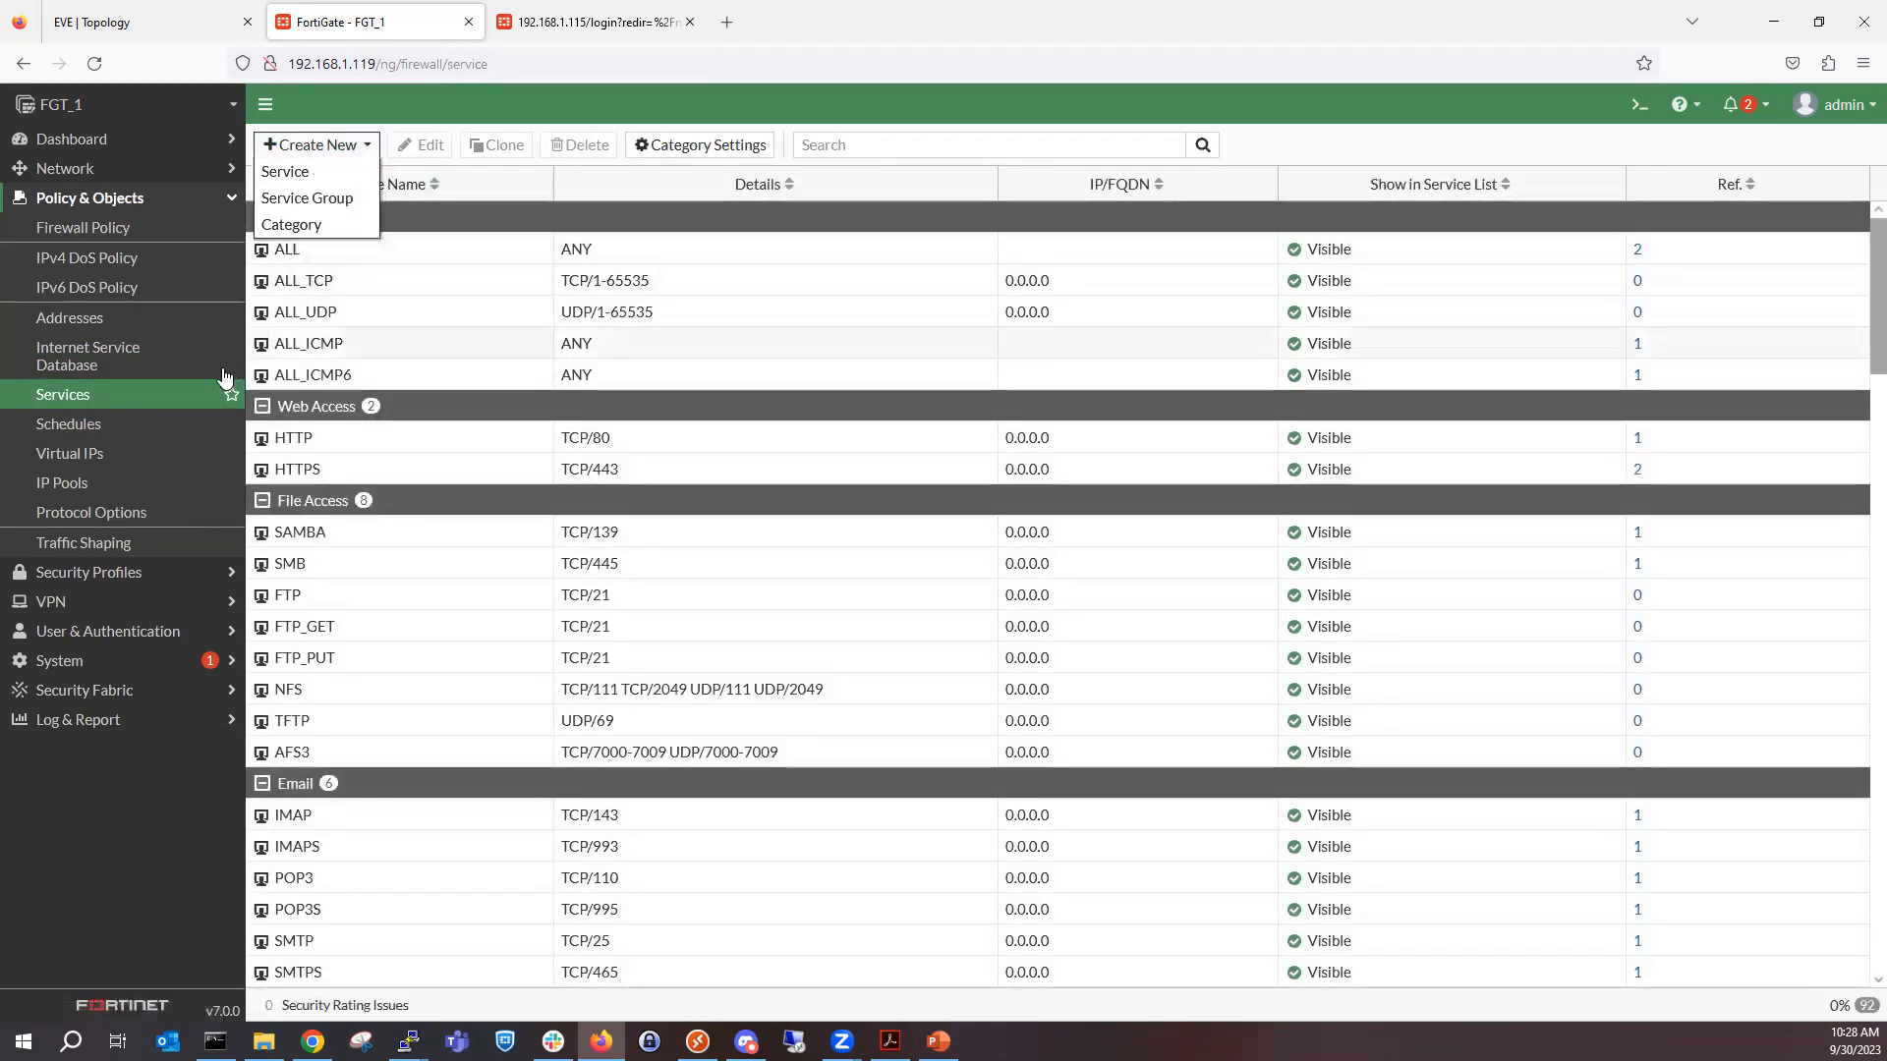
left_click(143, 460)
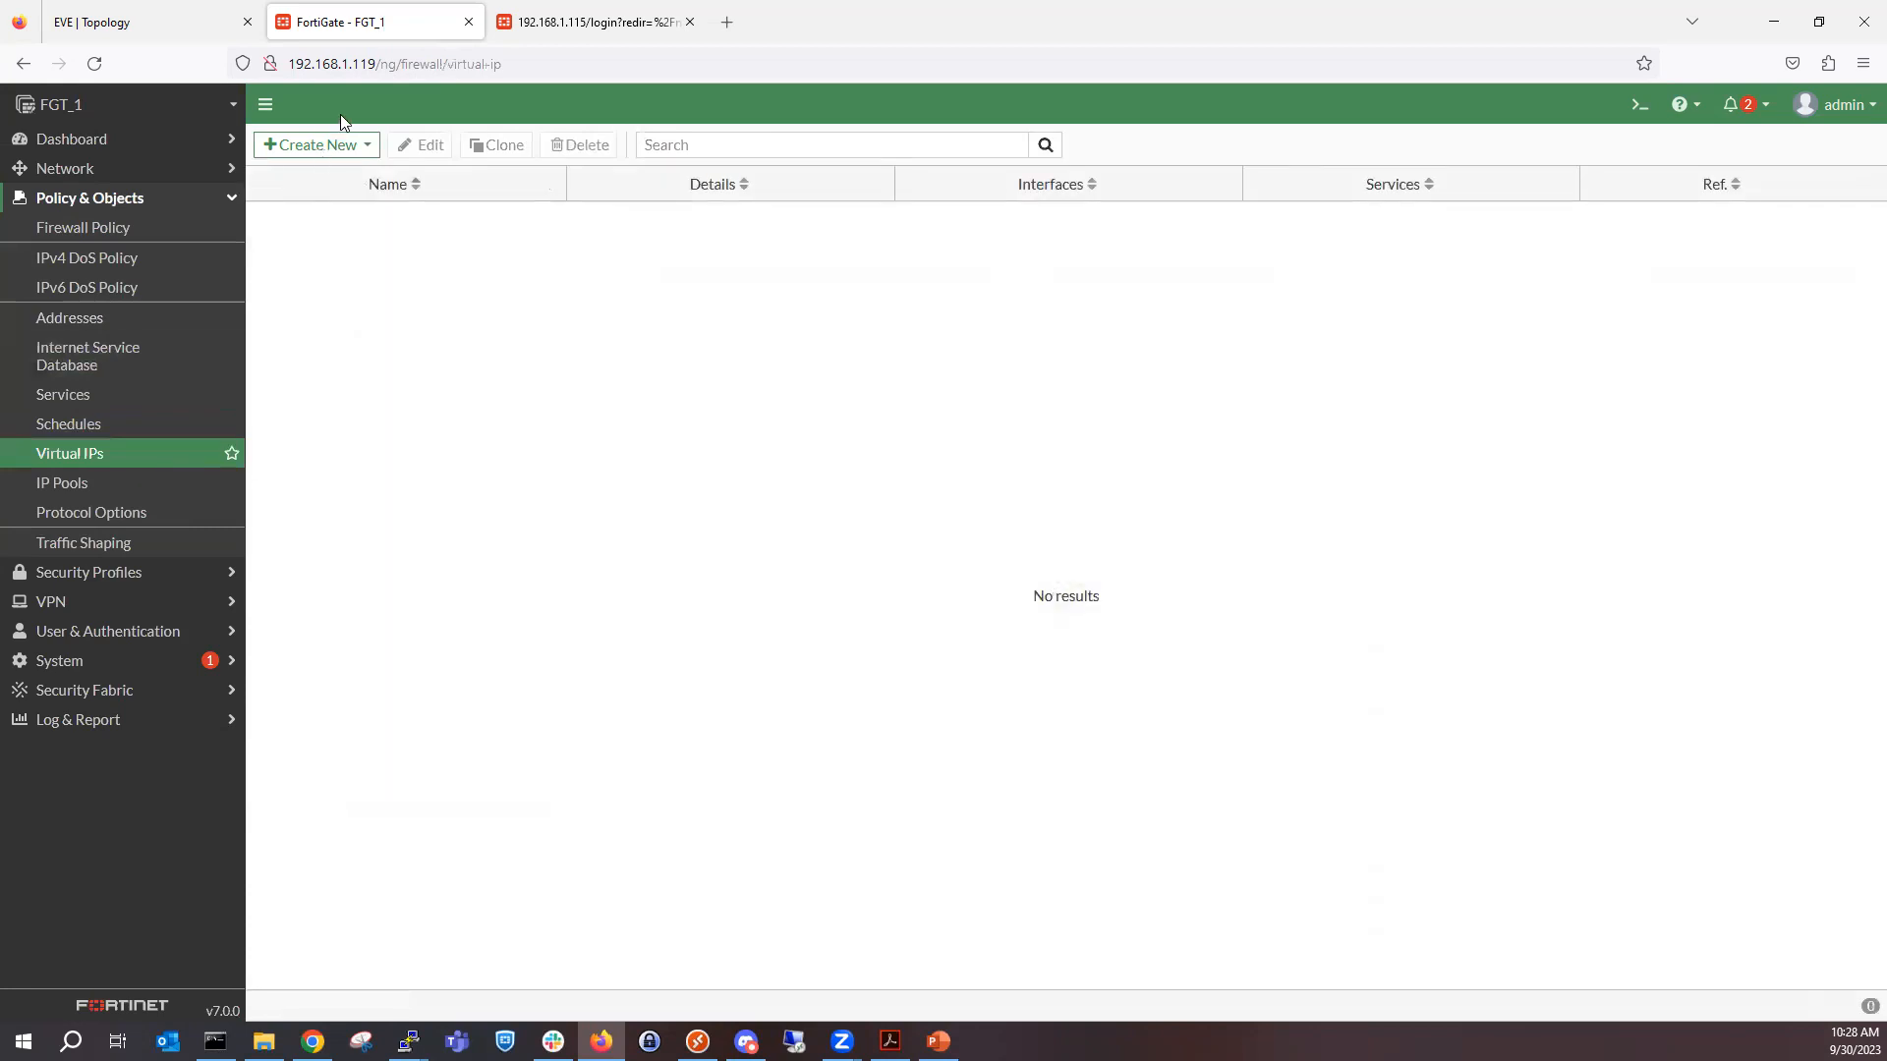
left_click(342, 155)
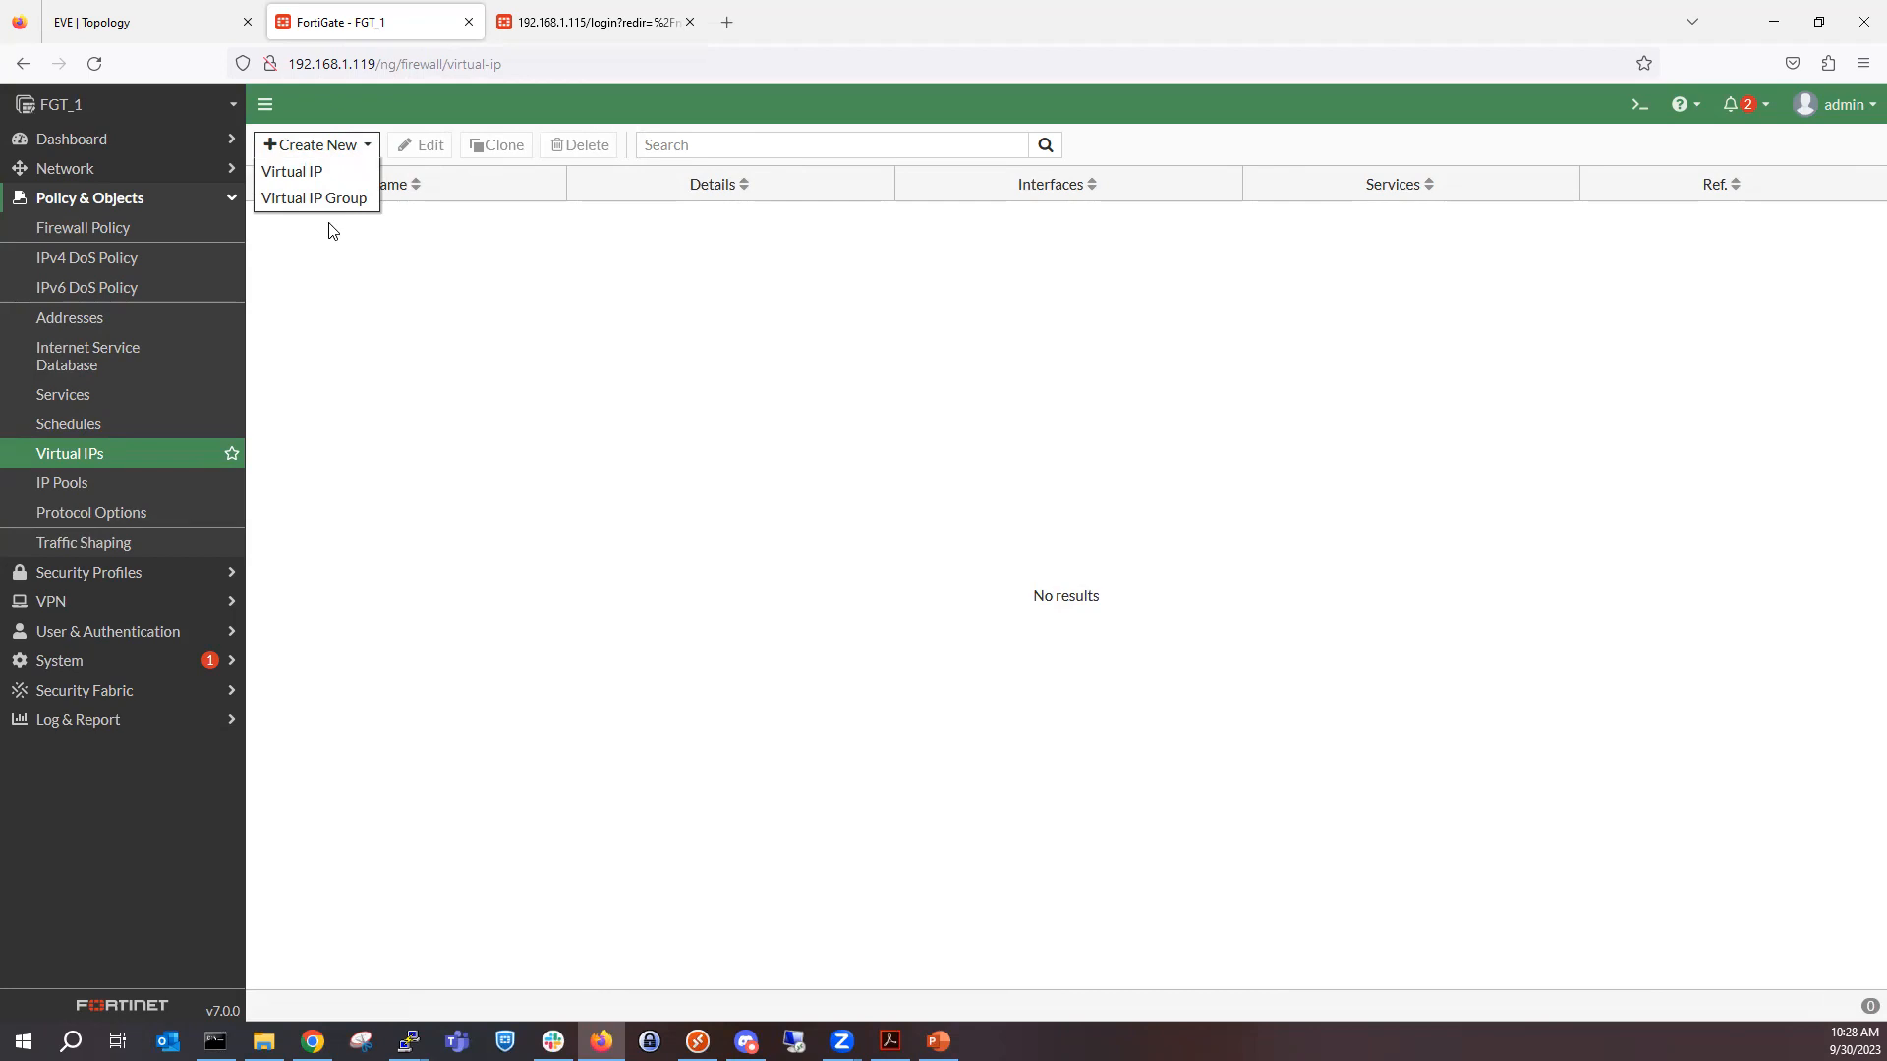
Return to the firewall policy list and review the service group assigned to the Northbound policy.
left_click(79, 228)
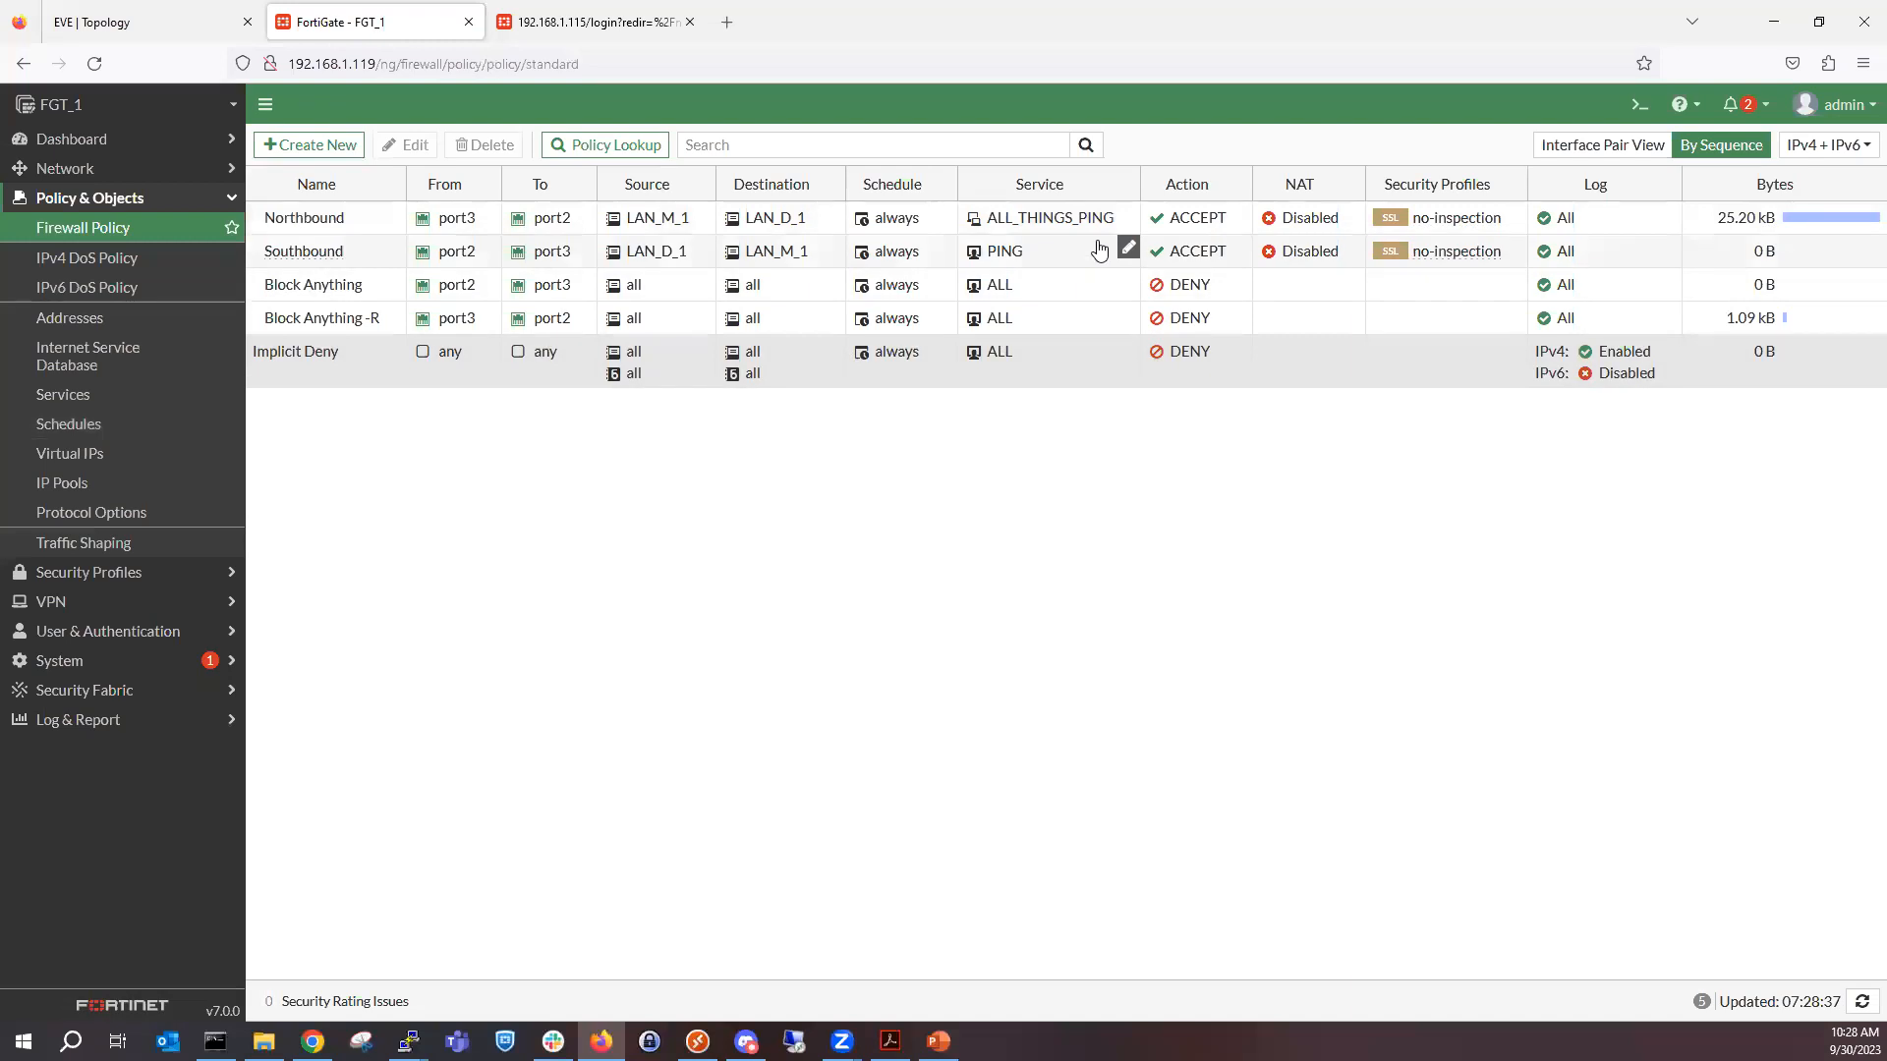
mouse_move(1081, 221)
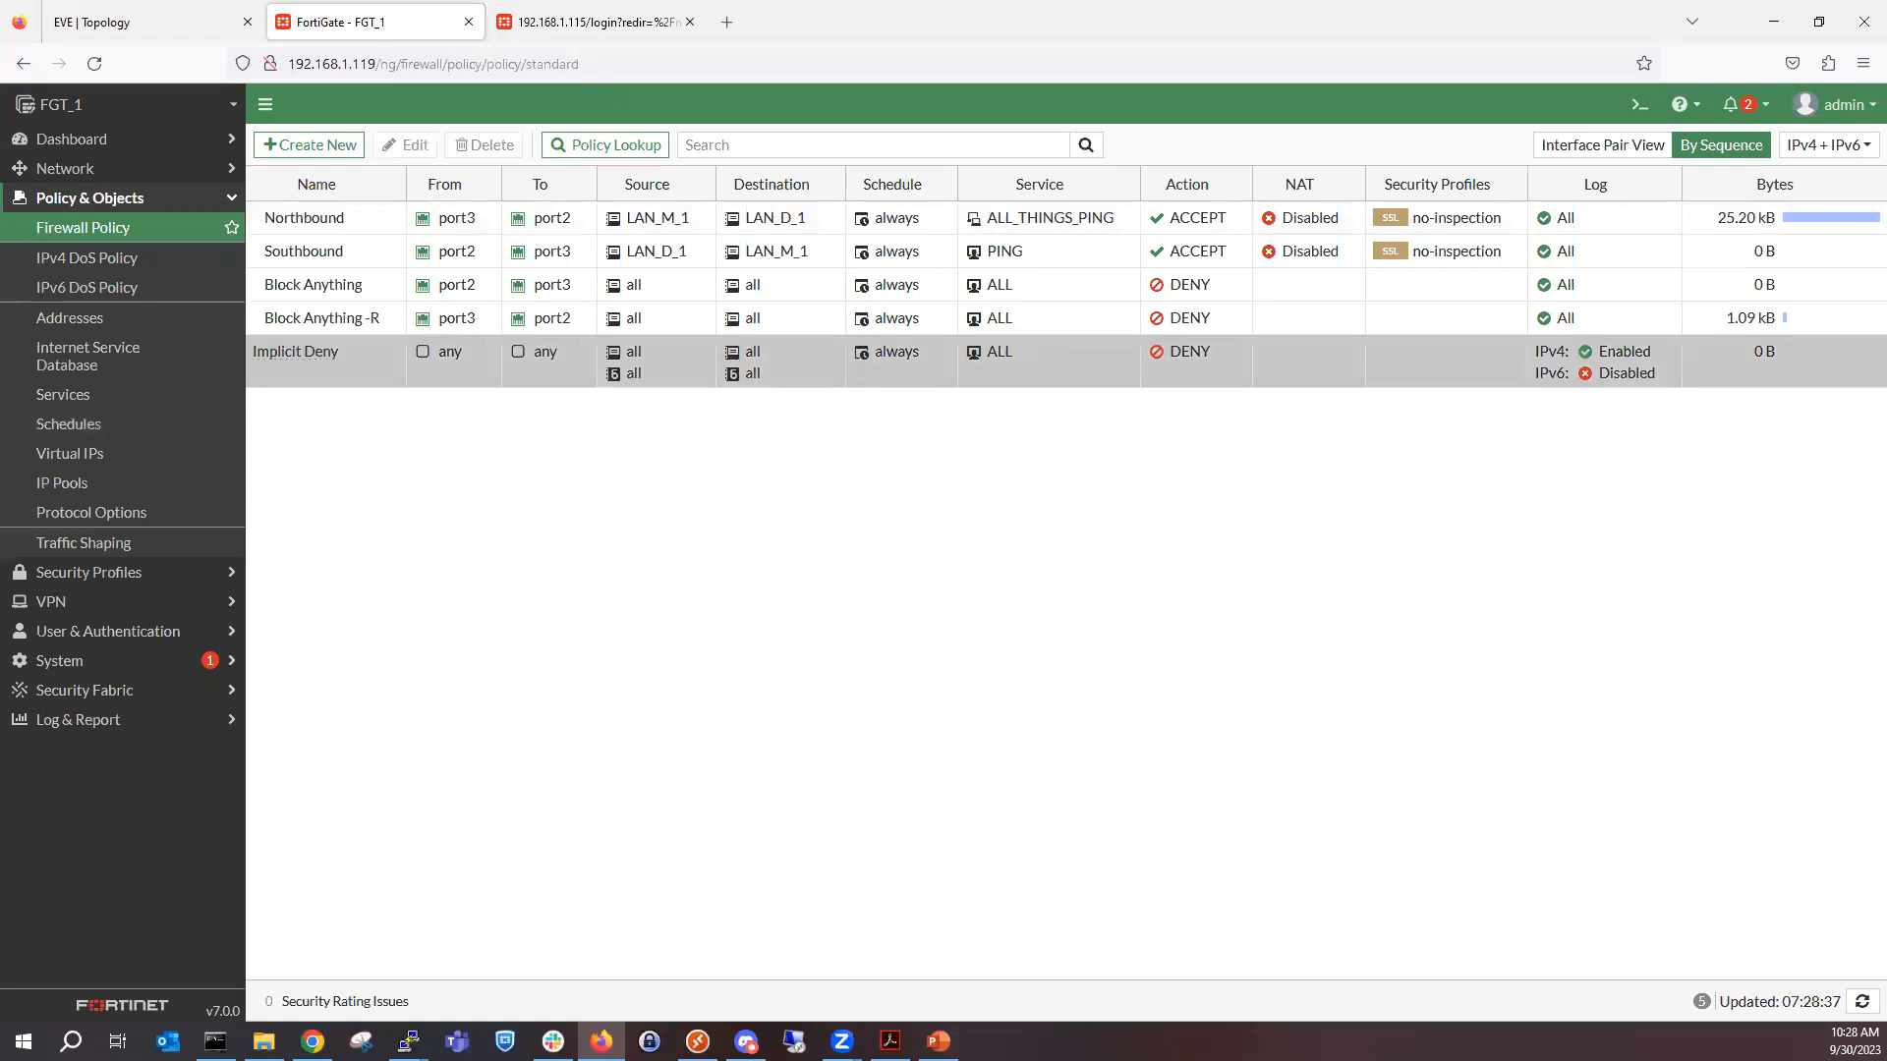
key("alt+Tab")
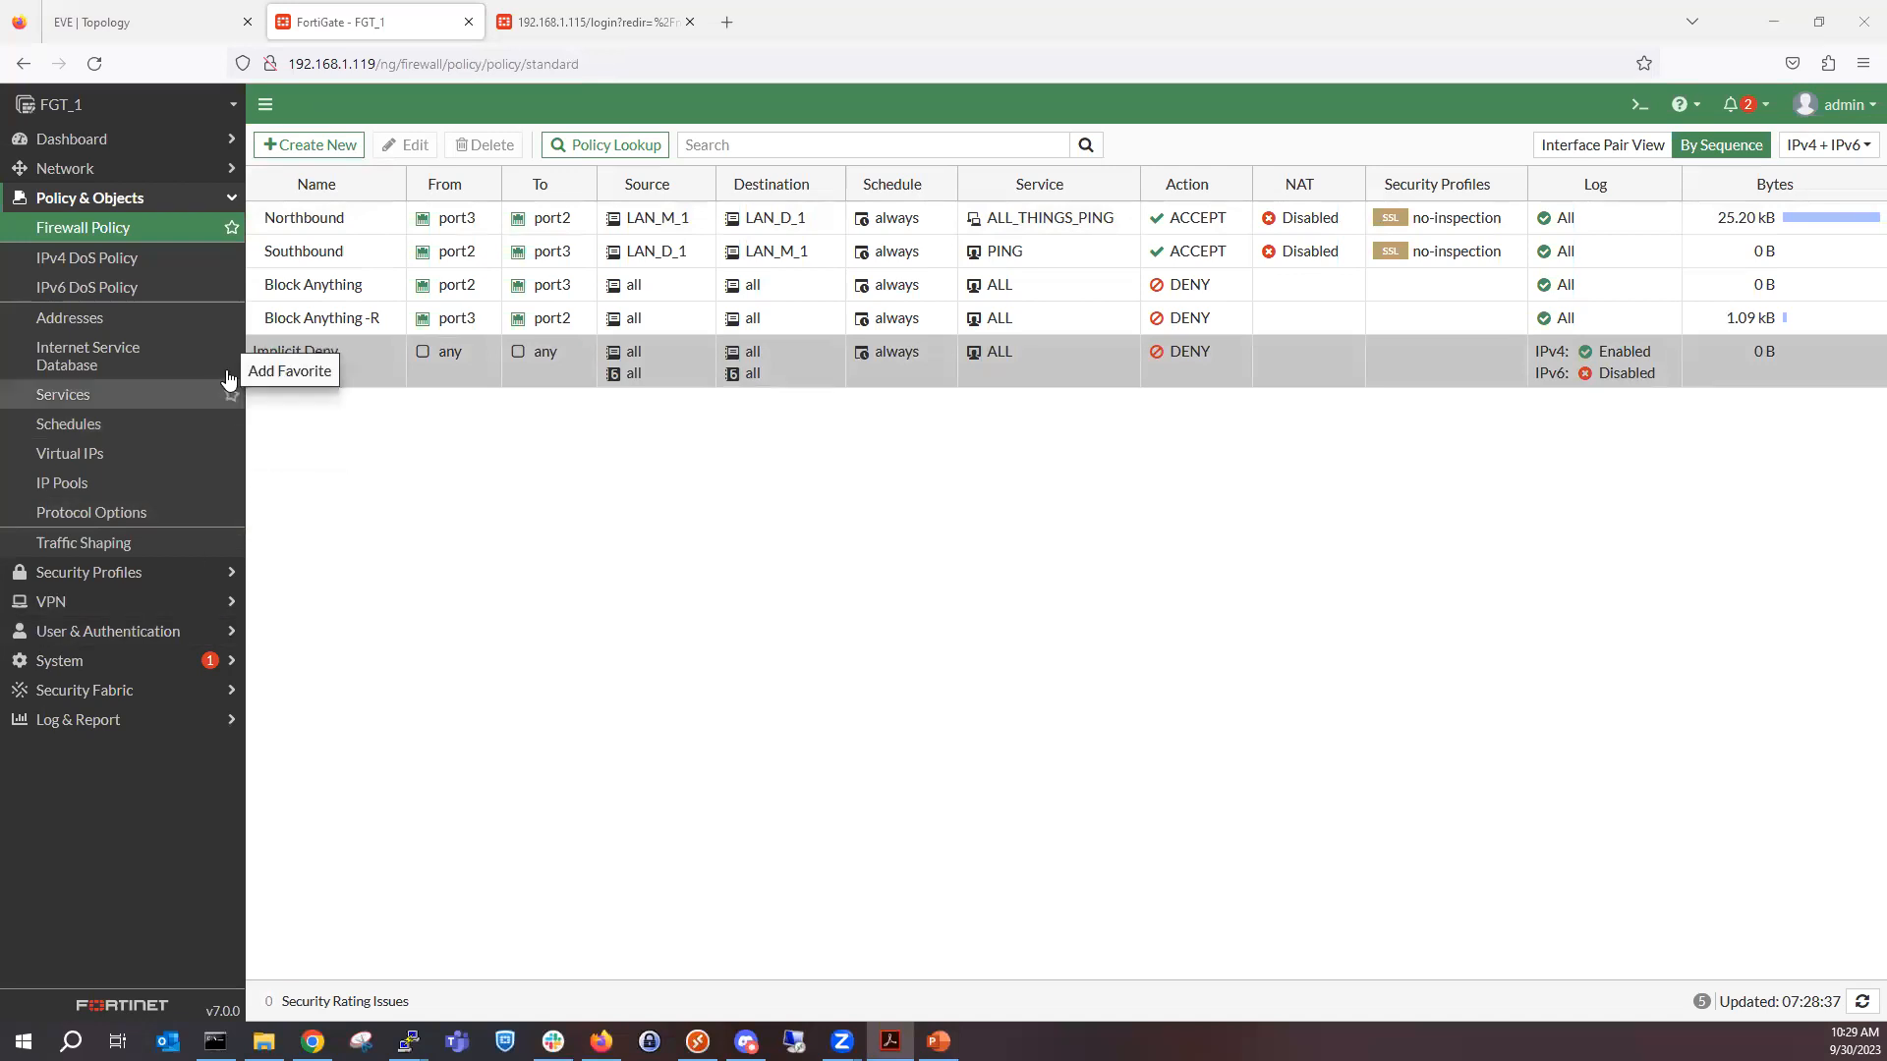
Check which firewall policies reference the LAN_D_1 address and open the Southbound policy from its usage list.
left_click(160, 328)
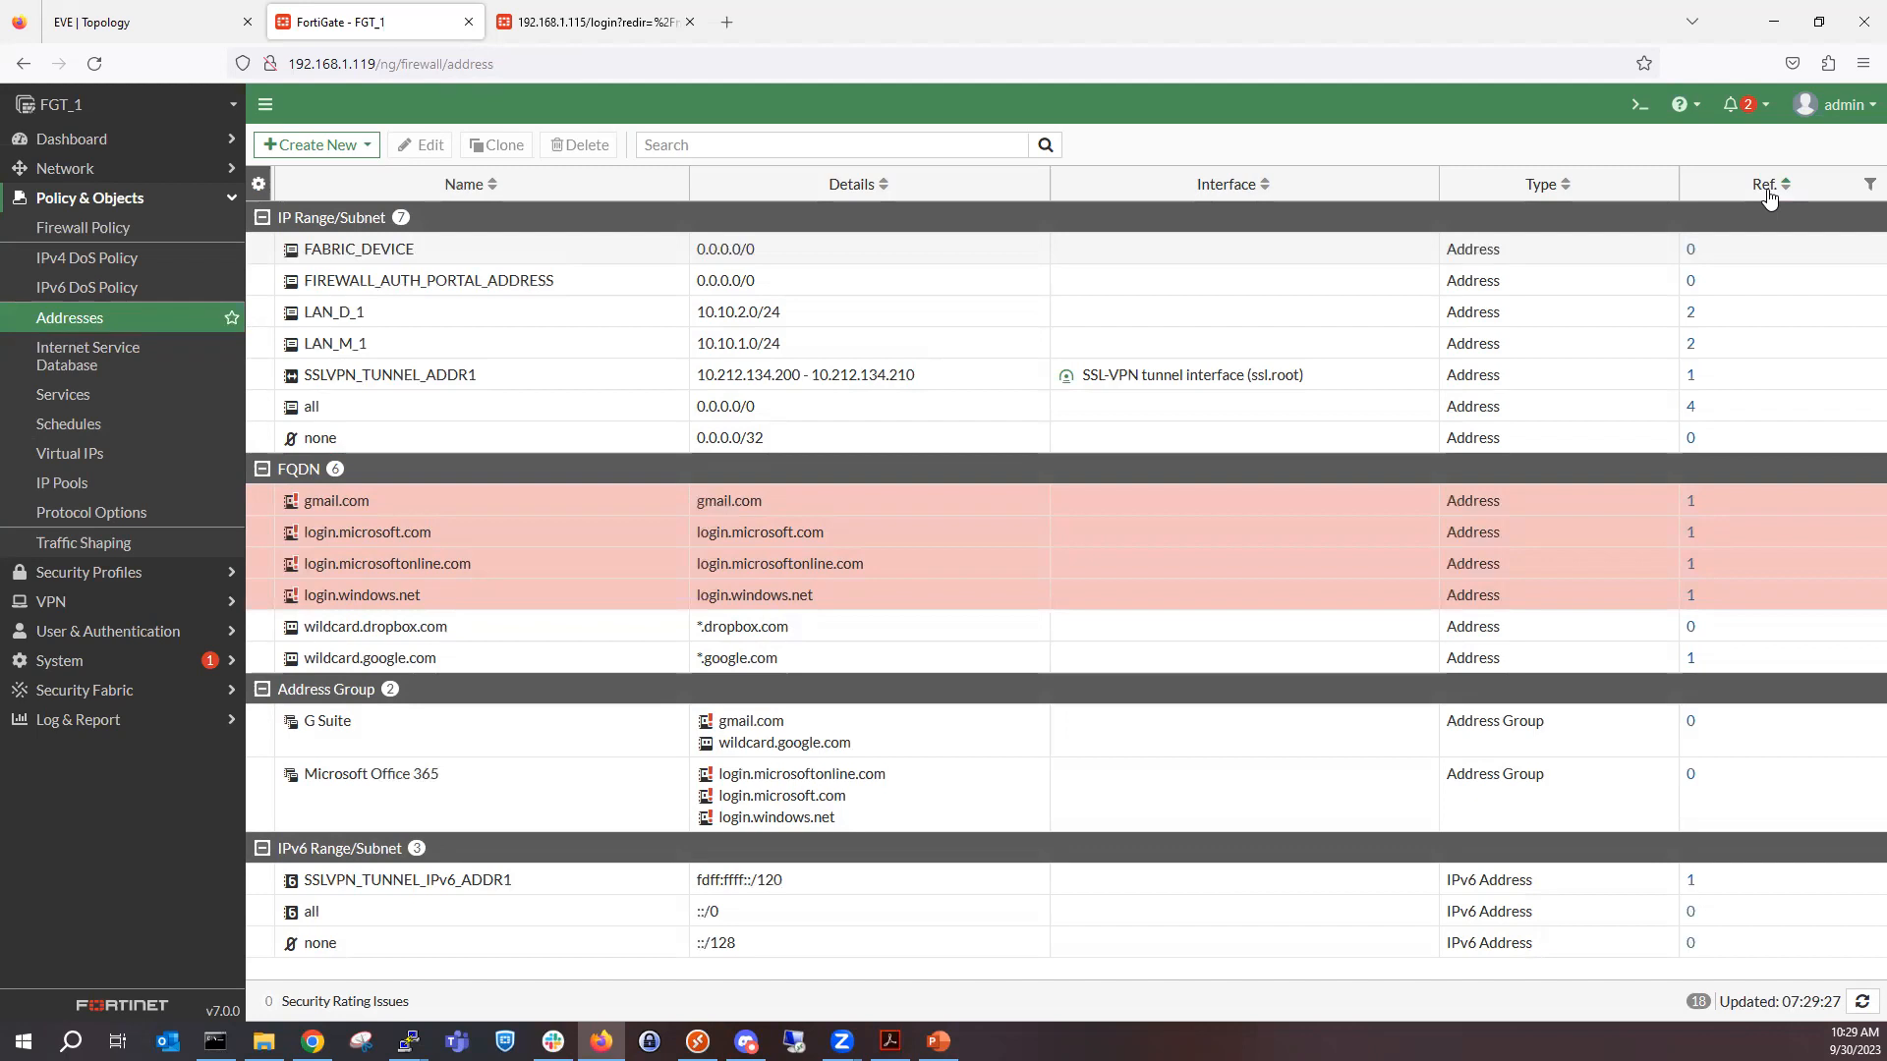
left_click(1691, 314)
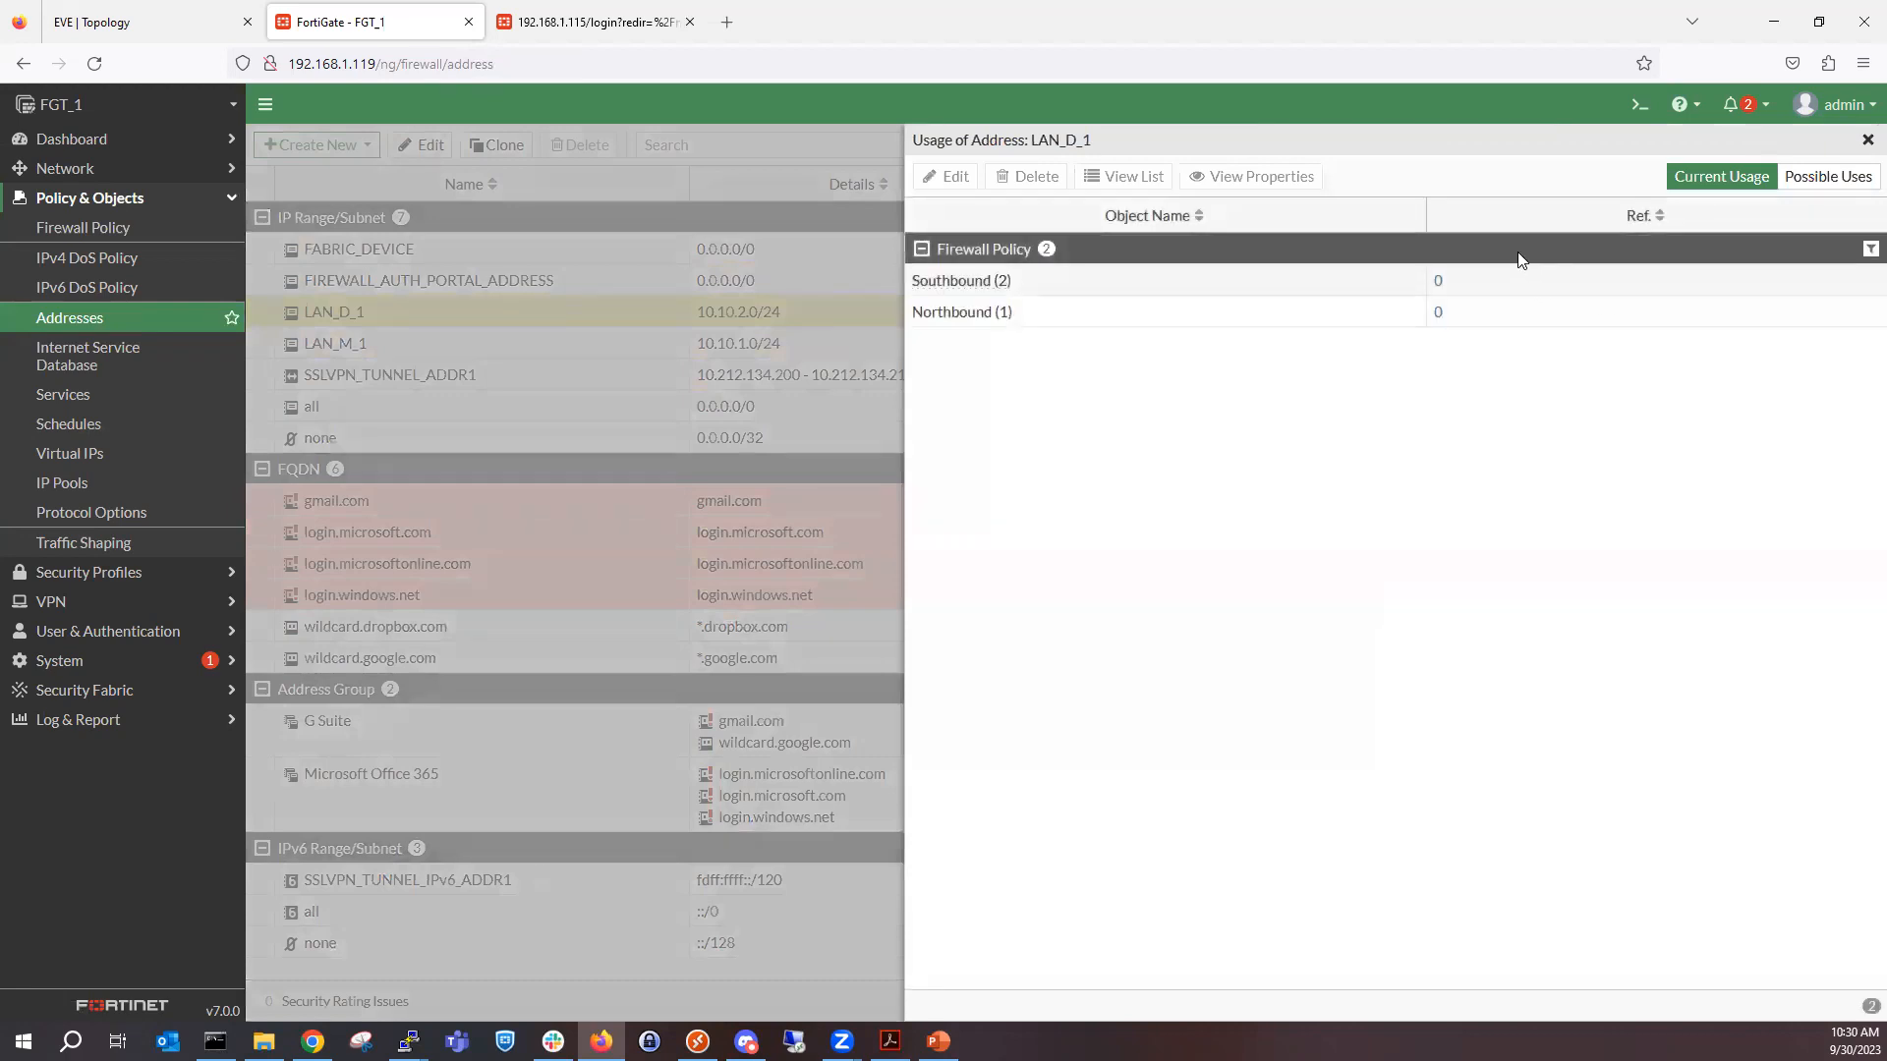
left_click(1059, 291)
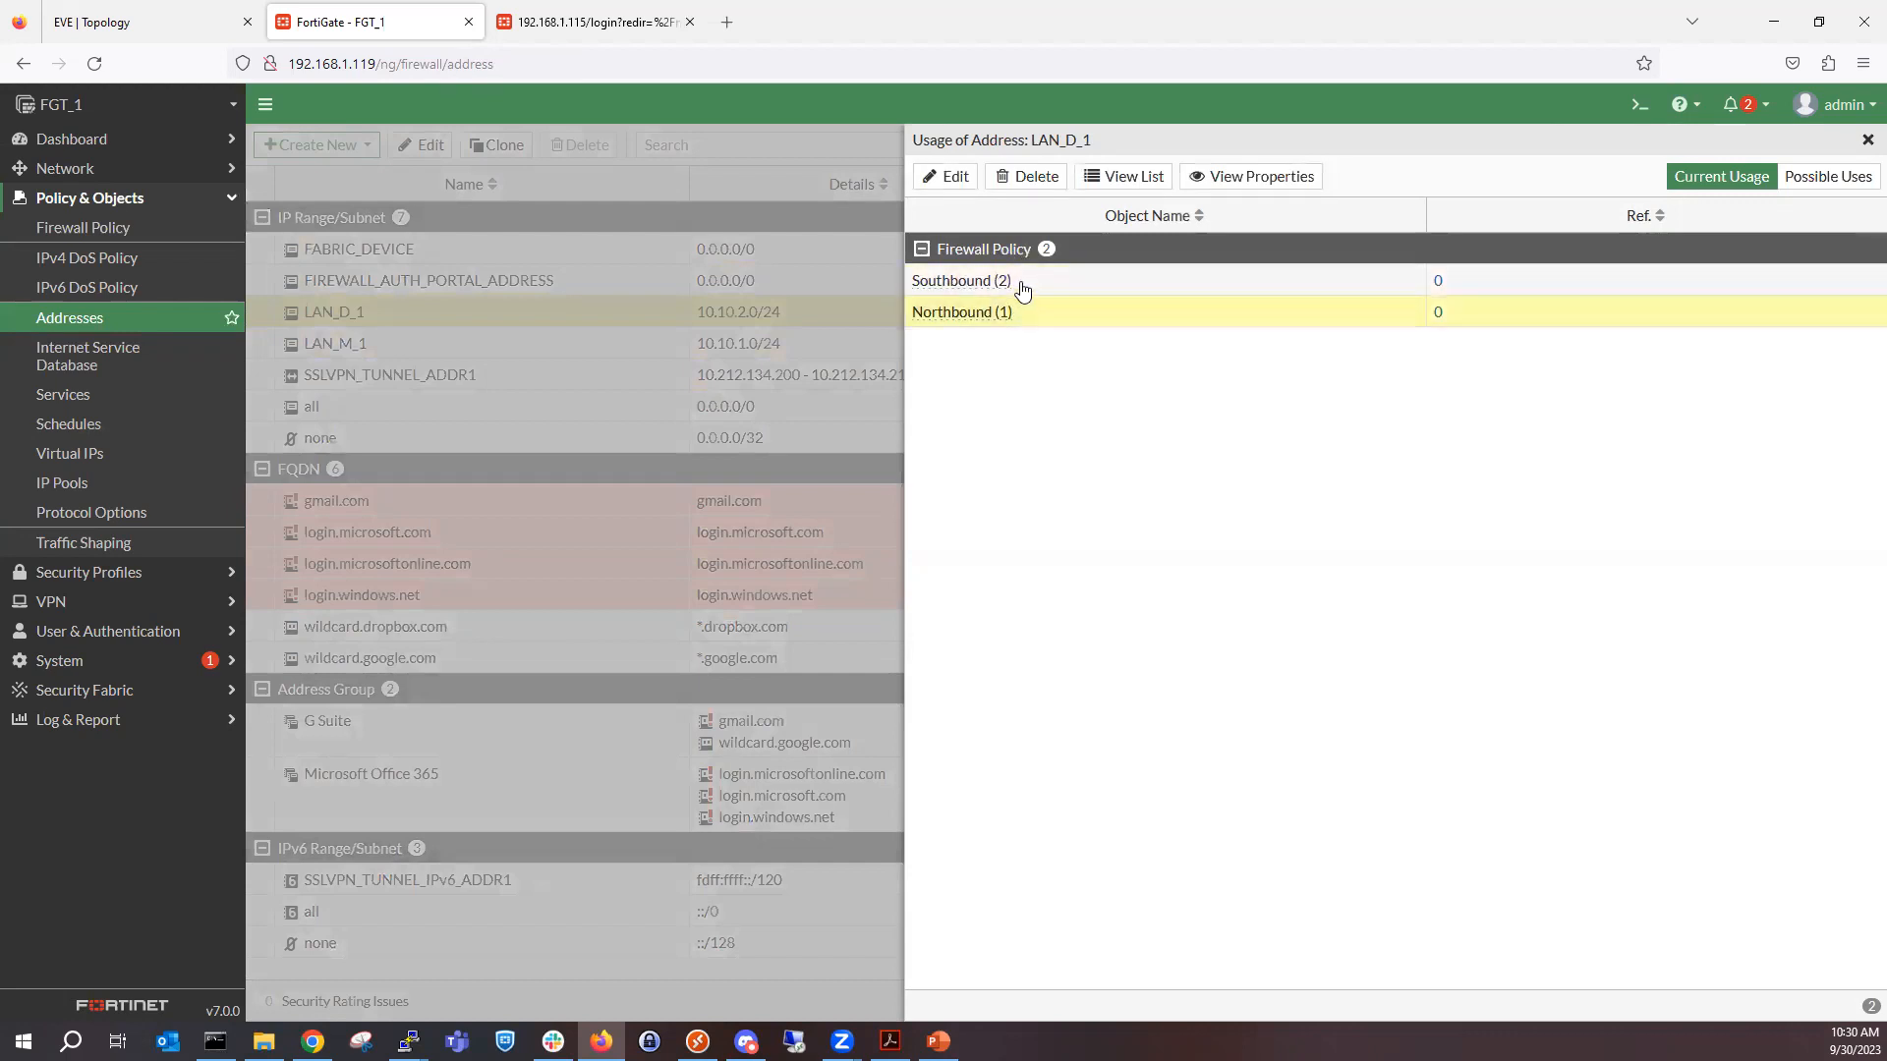
left_click(1024, 321)
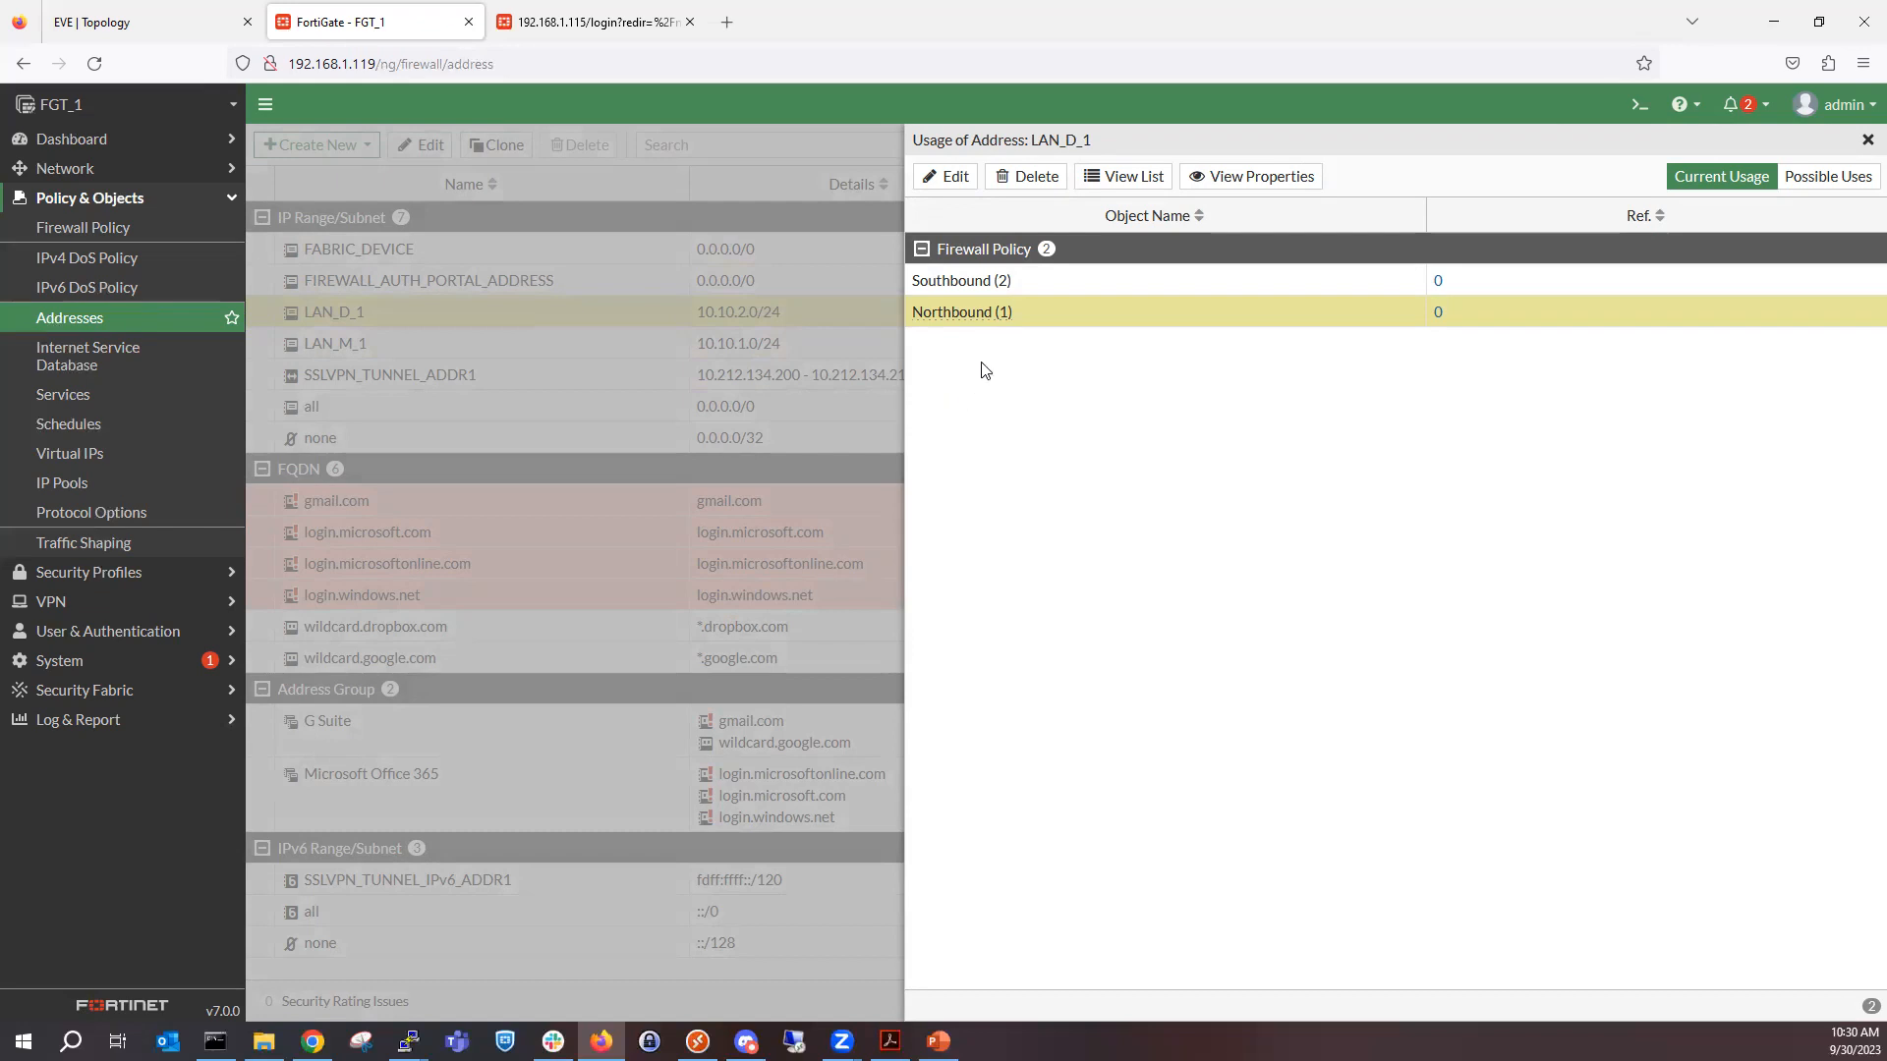
left_click(992, 285)
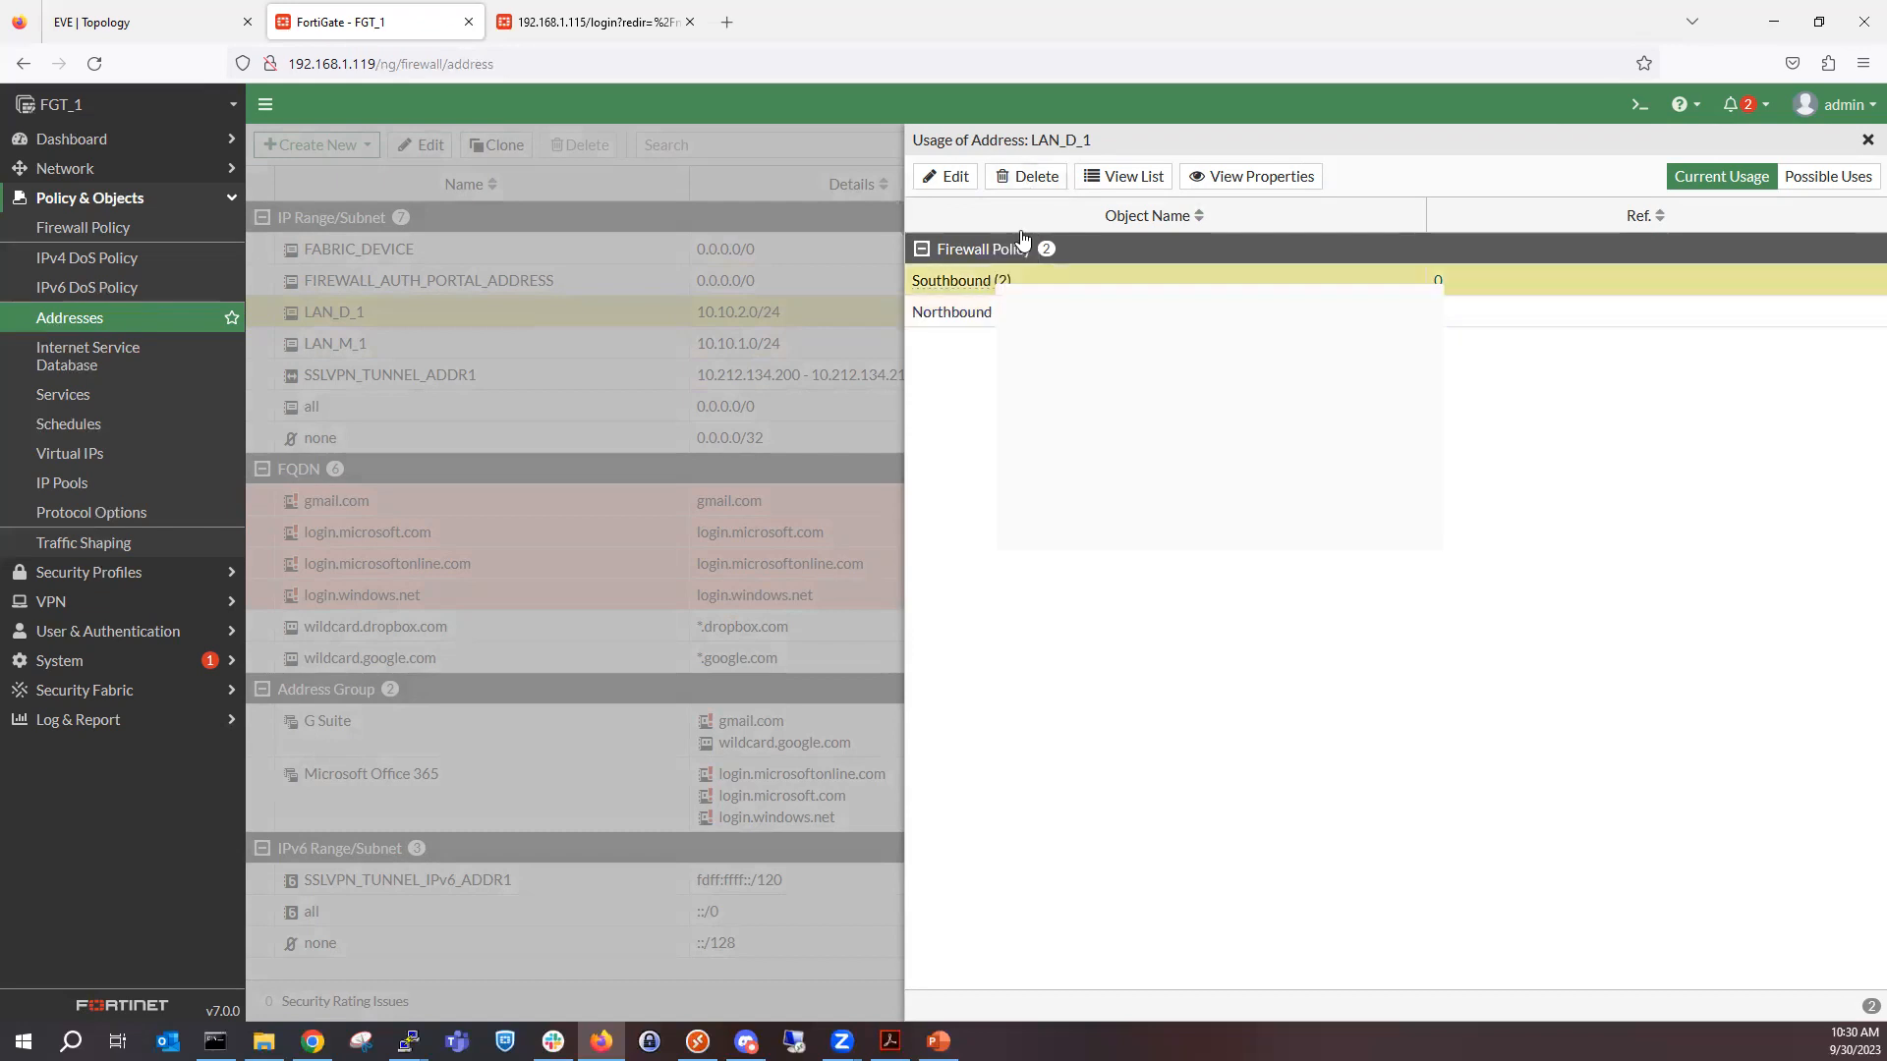
left_click(1017, 310)
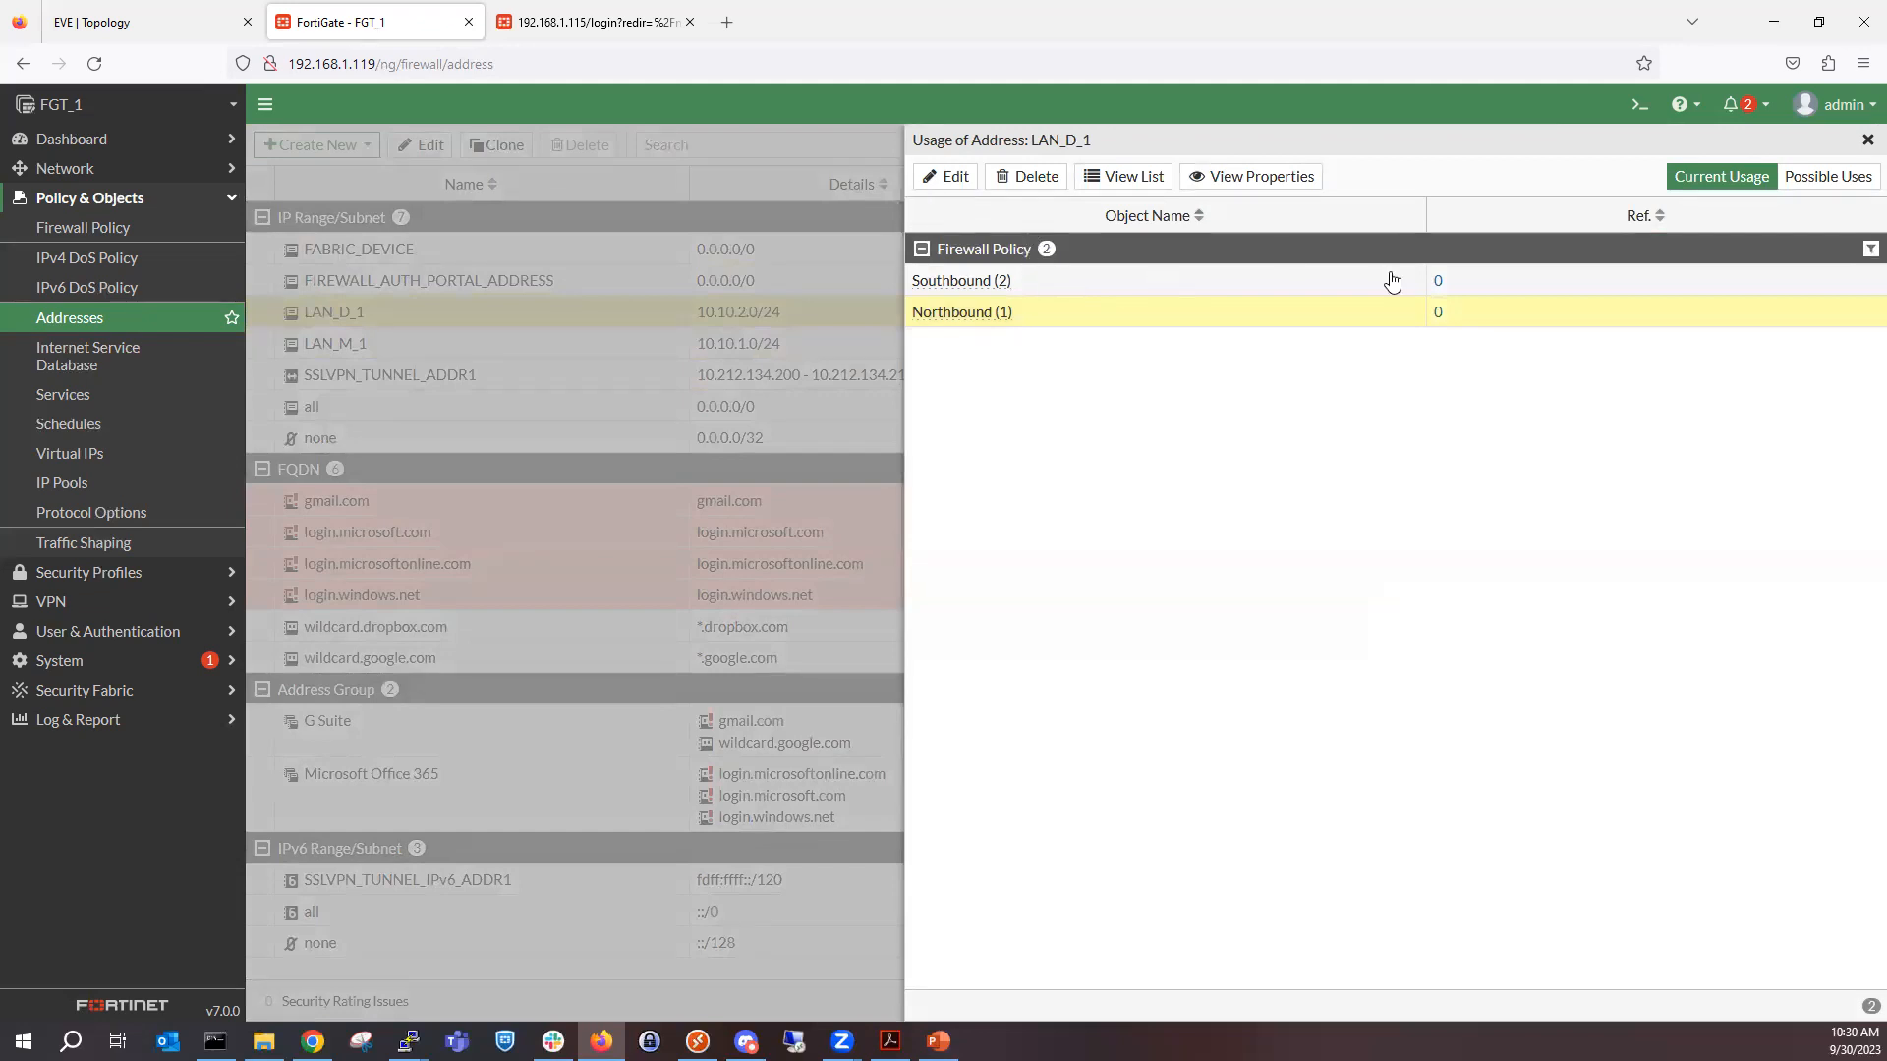
left_click(1107, 283)
left_click(955, 181)
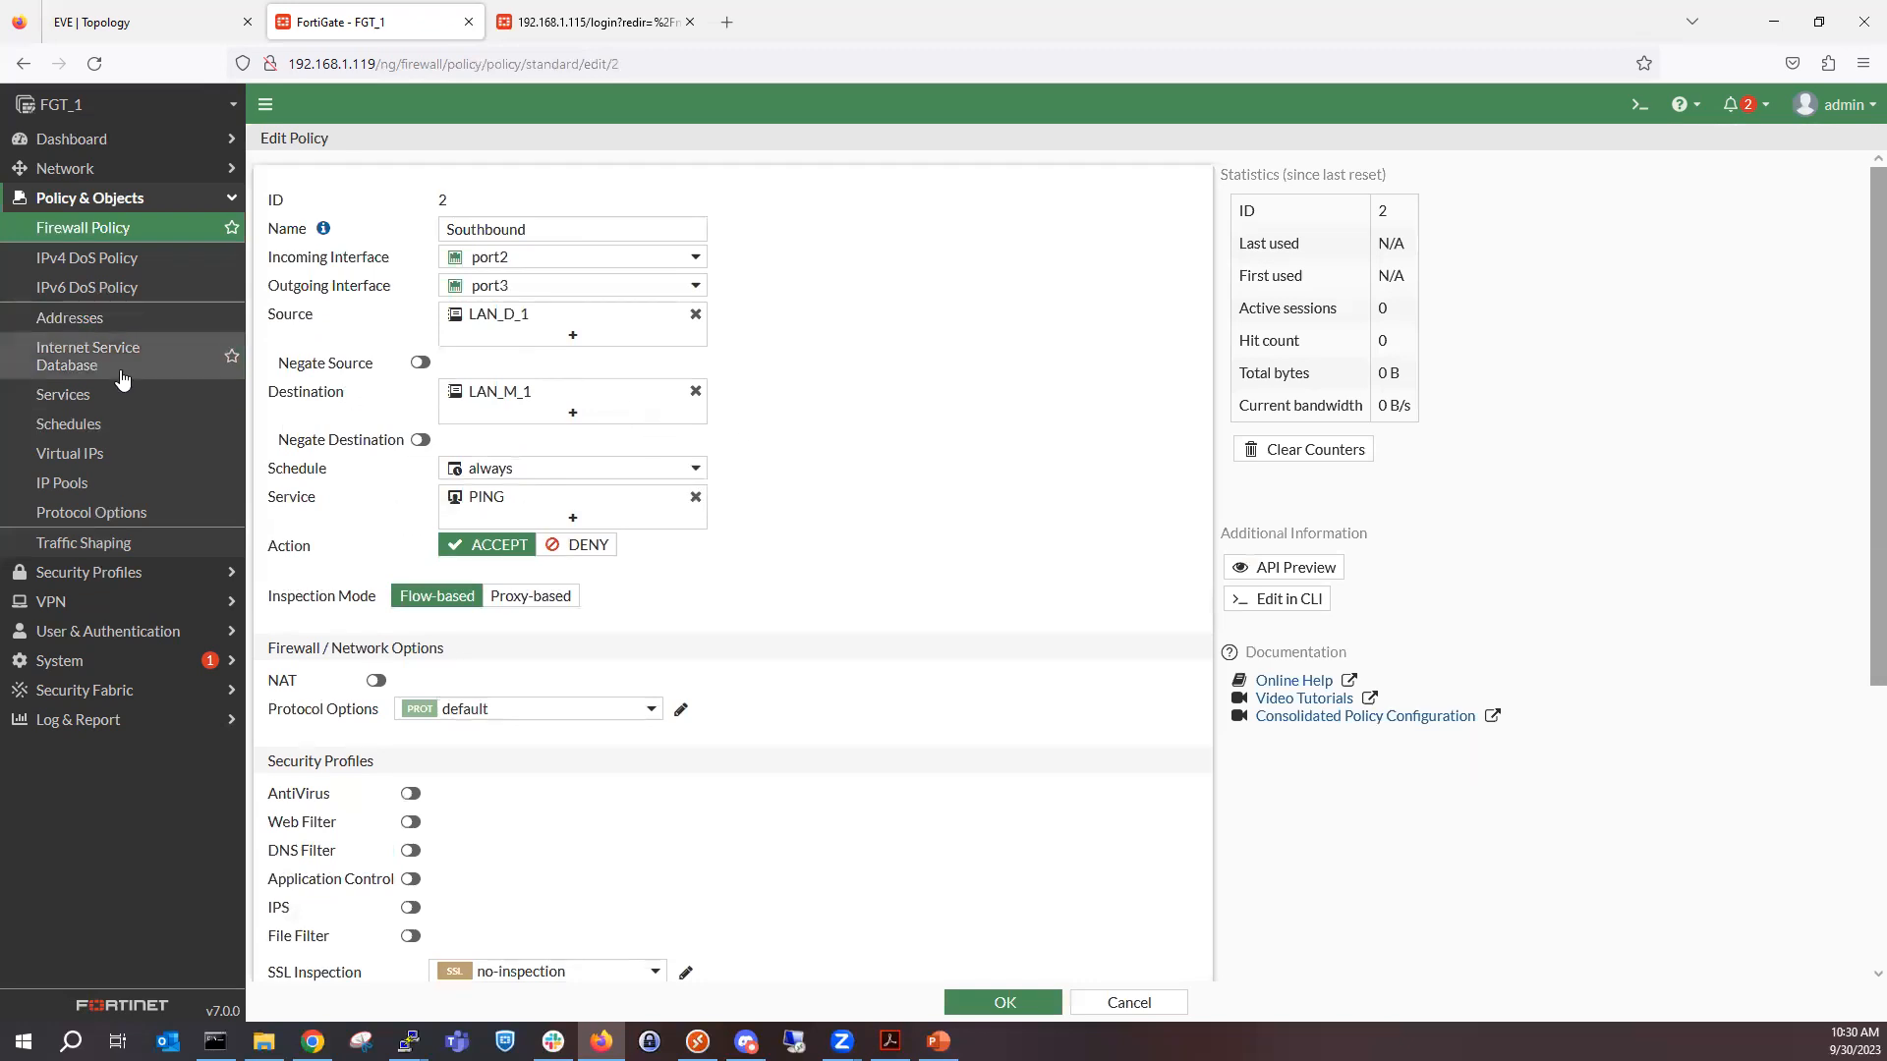
Check which firewall policies reference the LAN_M_1 address, then close its usage list.
left_click(123, 320)
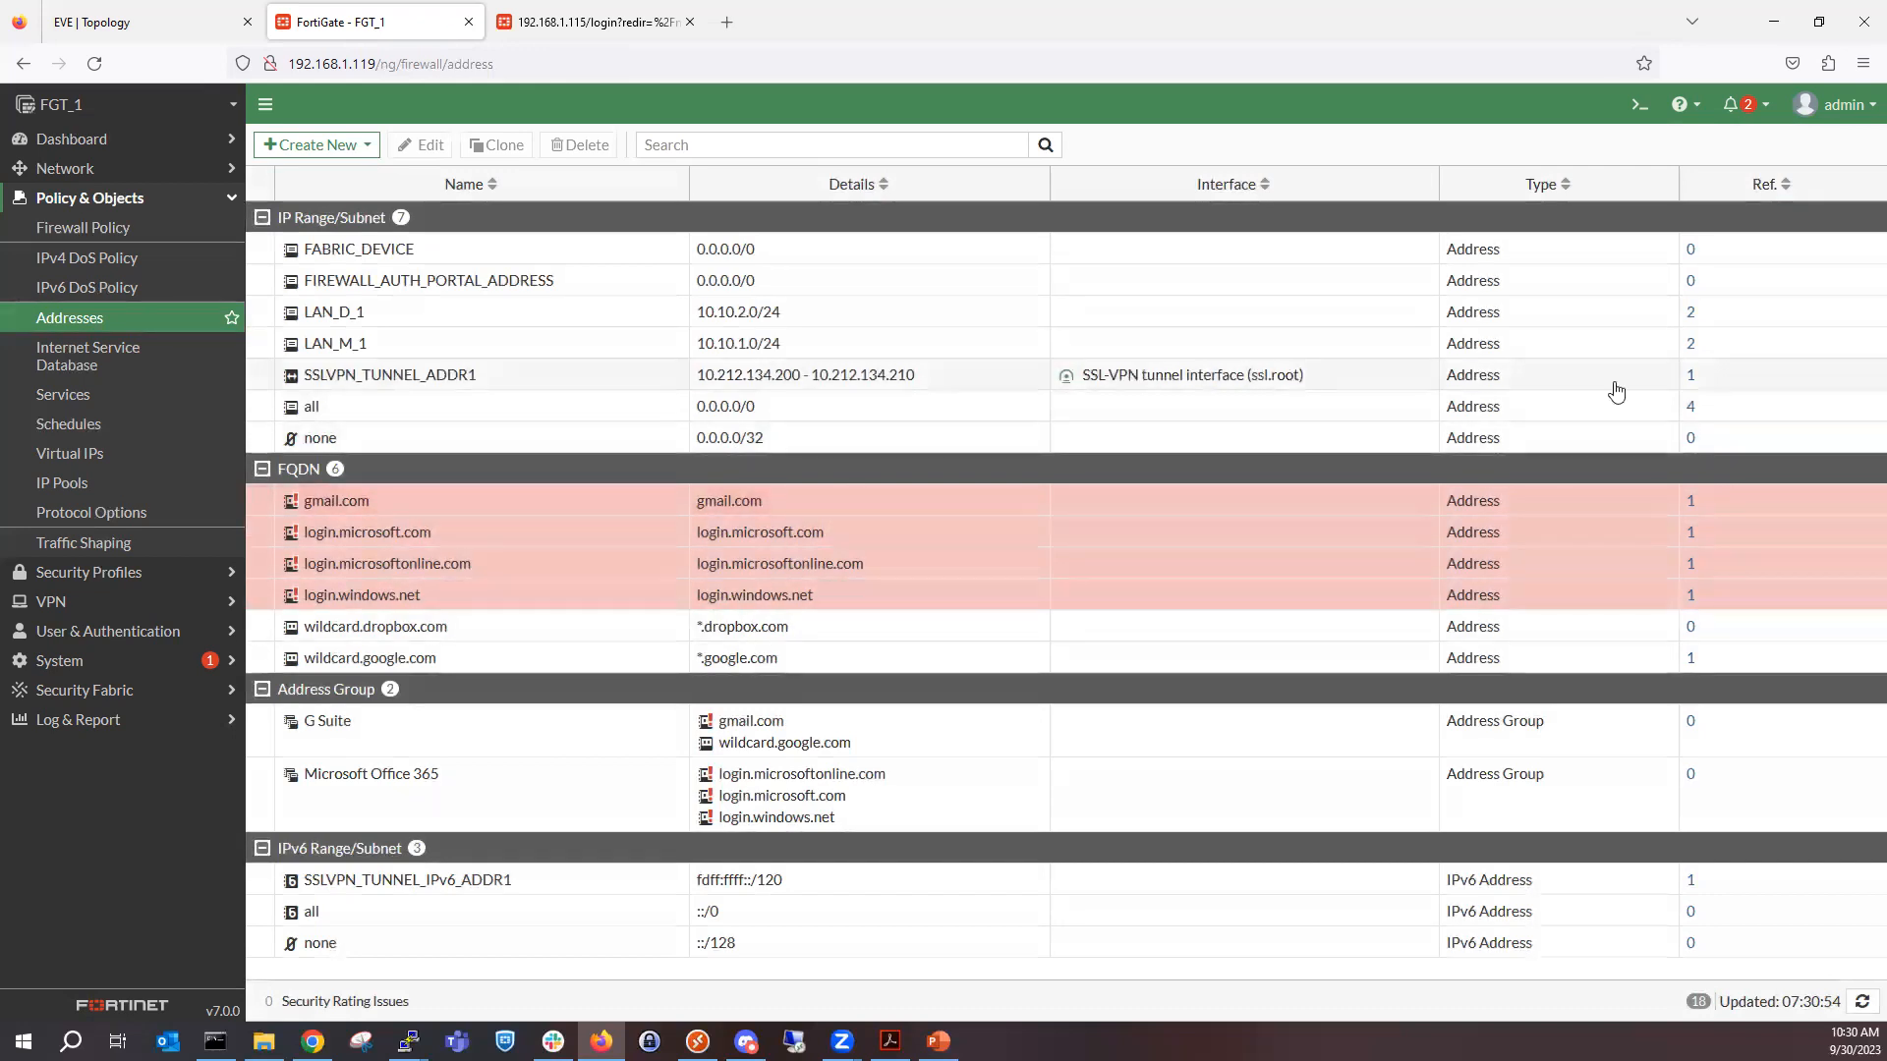
left_click(1690, 343)
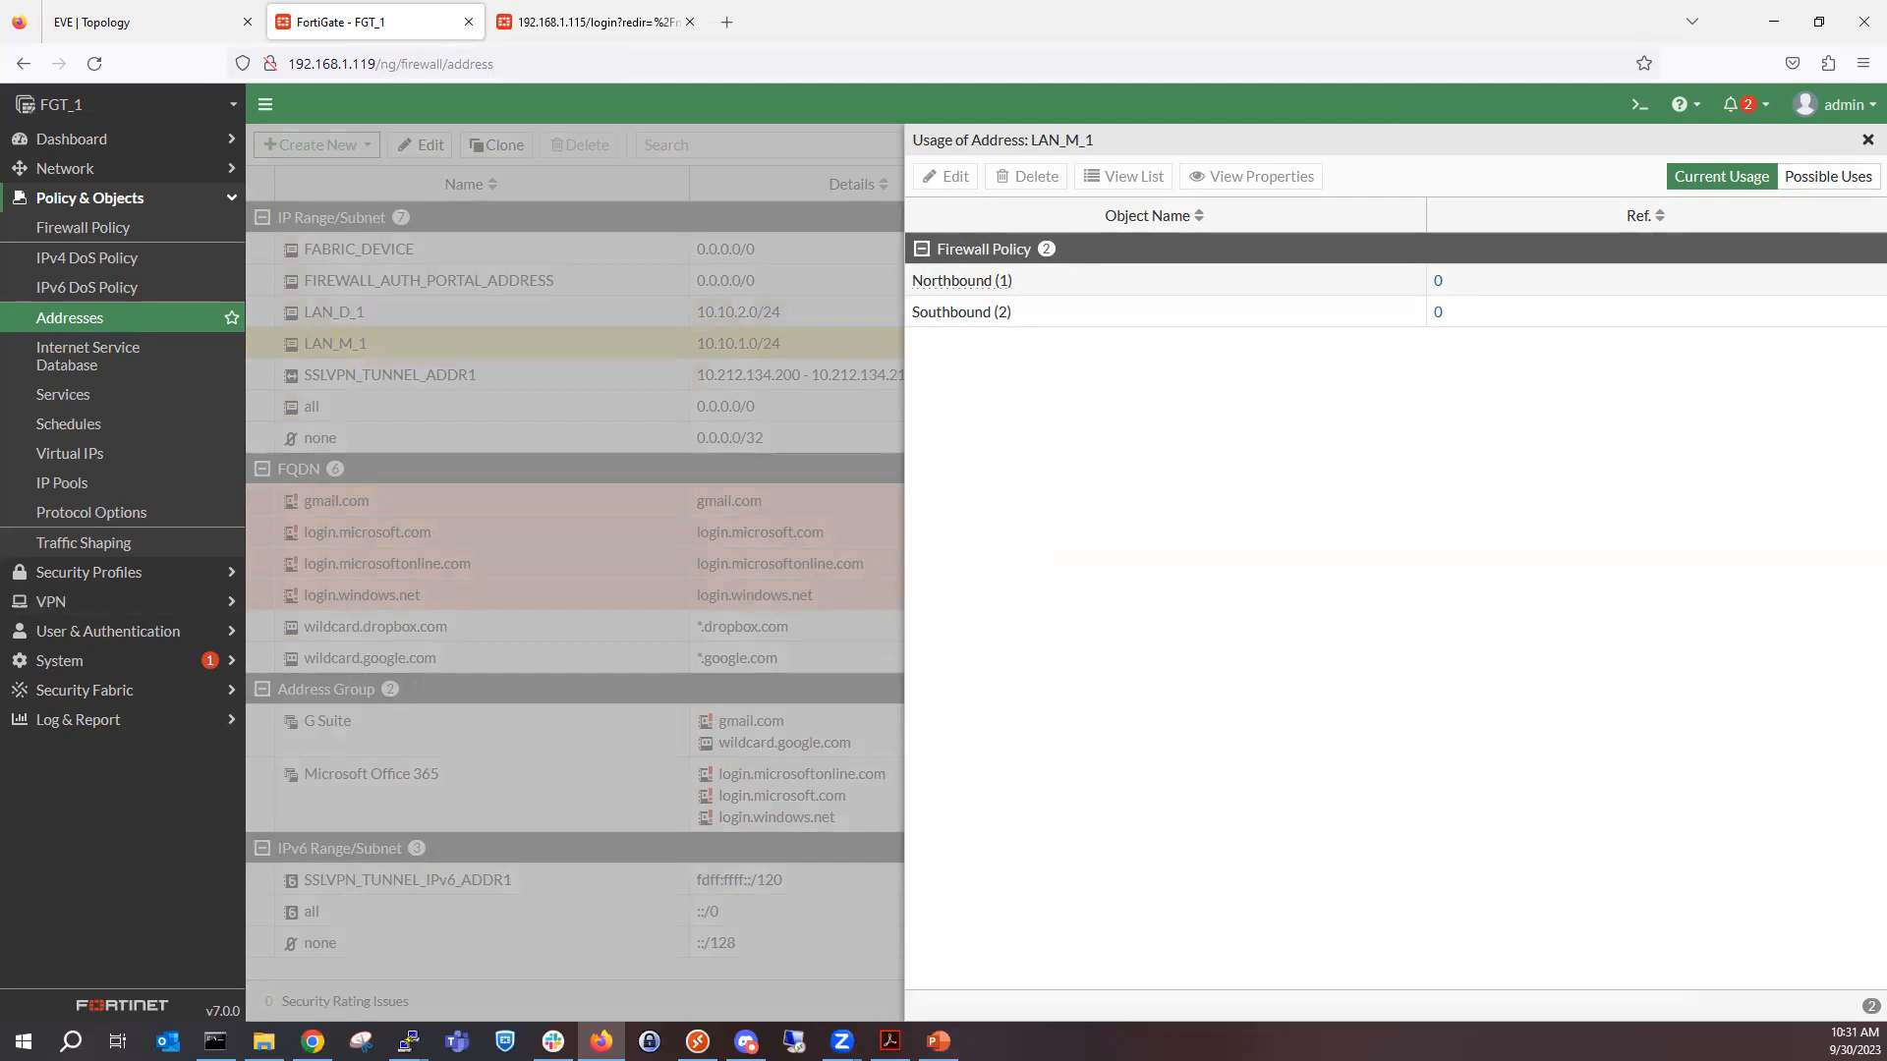
key("alt+Tab")
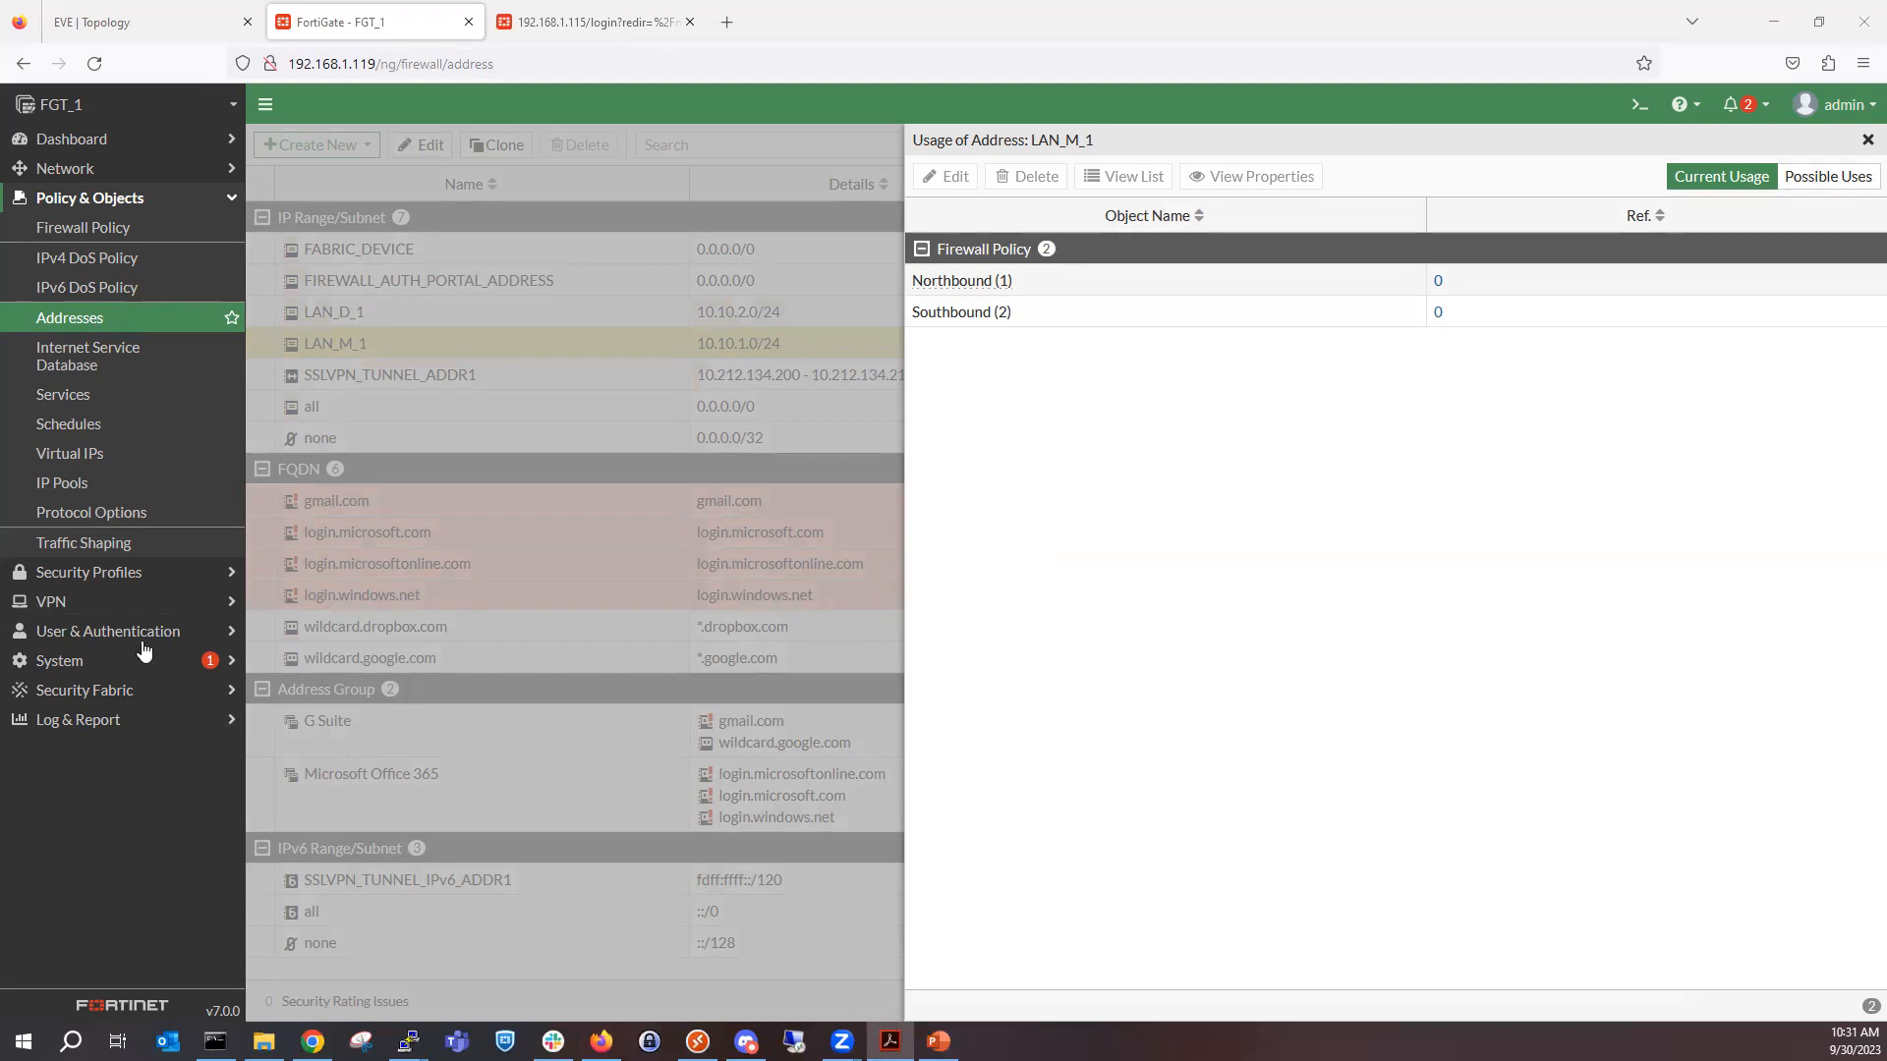
left_click(1864, 144)
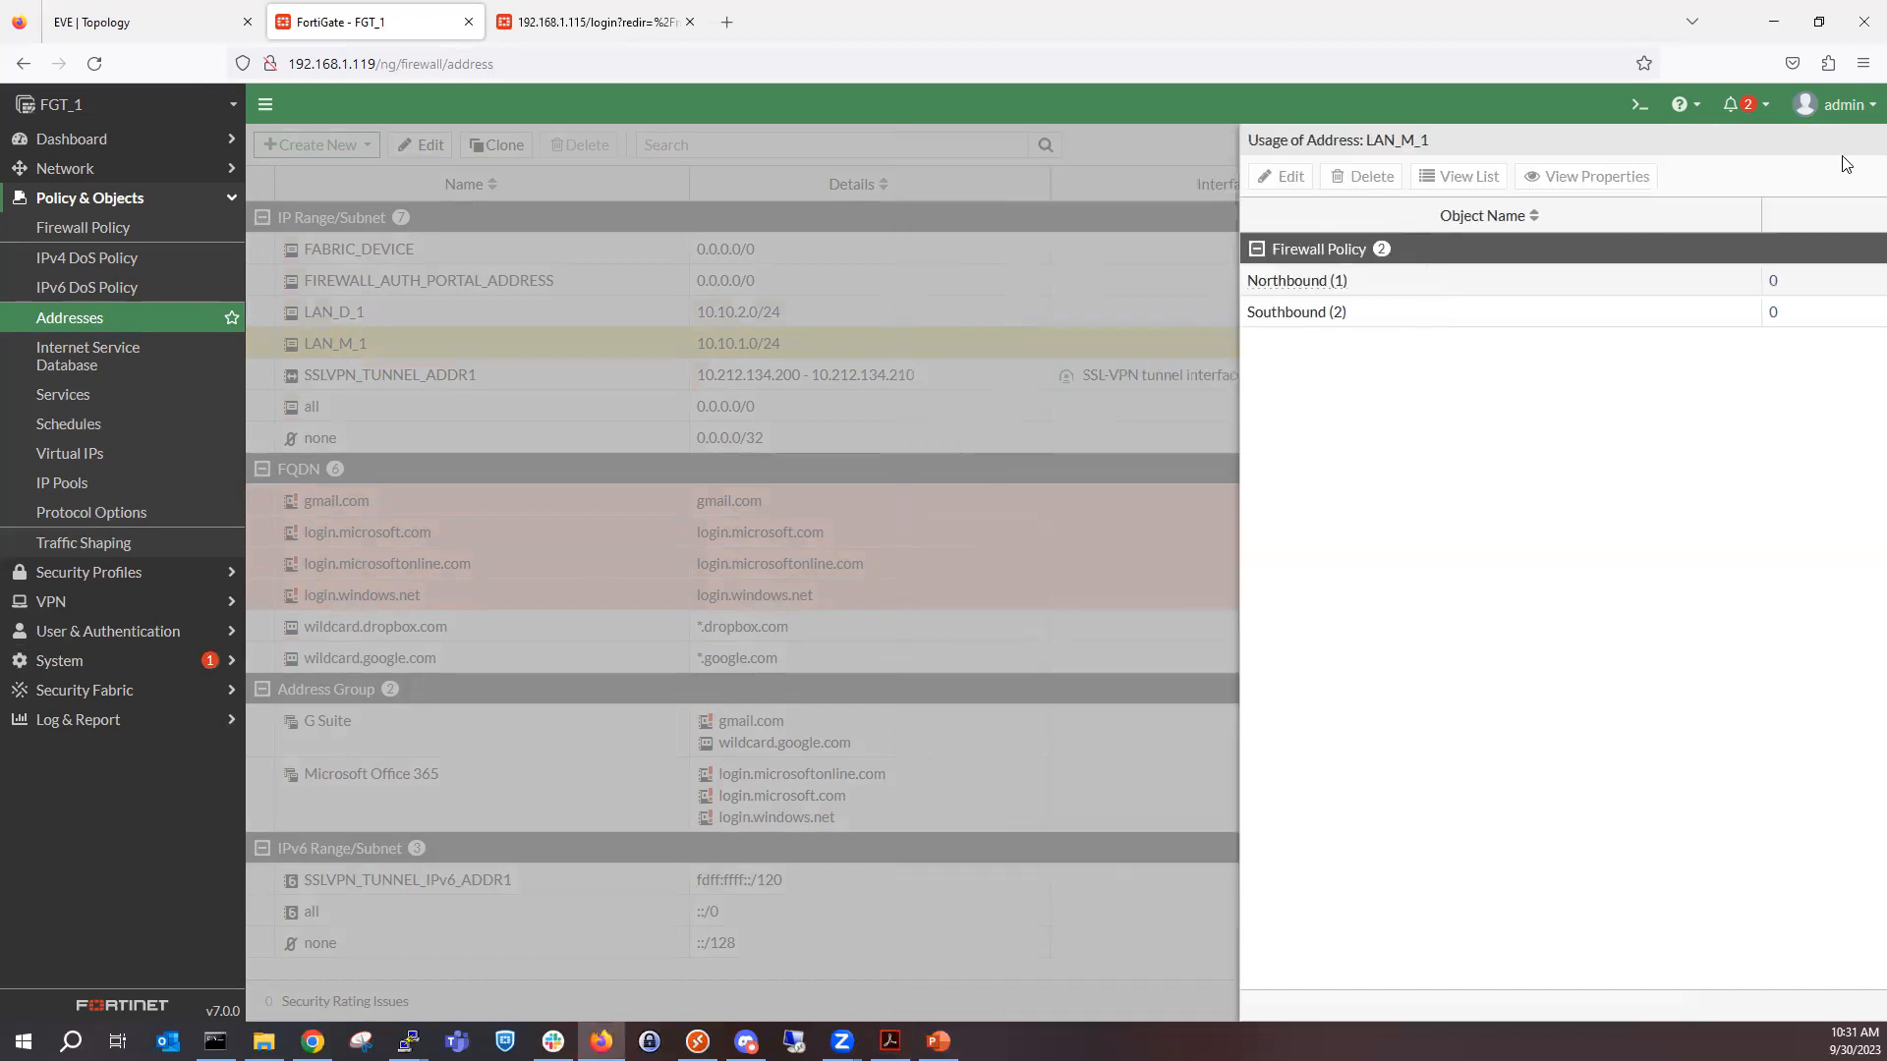
Filter the firewall policies to those whose service contains ALL_THINGS_PING.
left_click(131, 239)
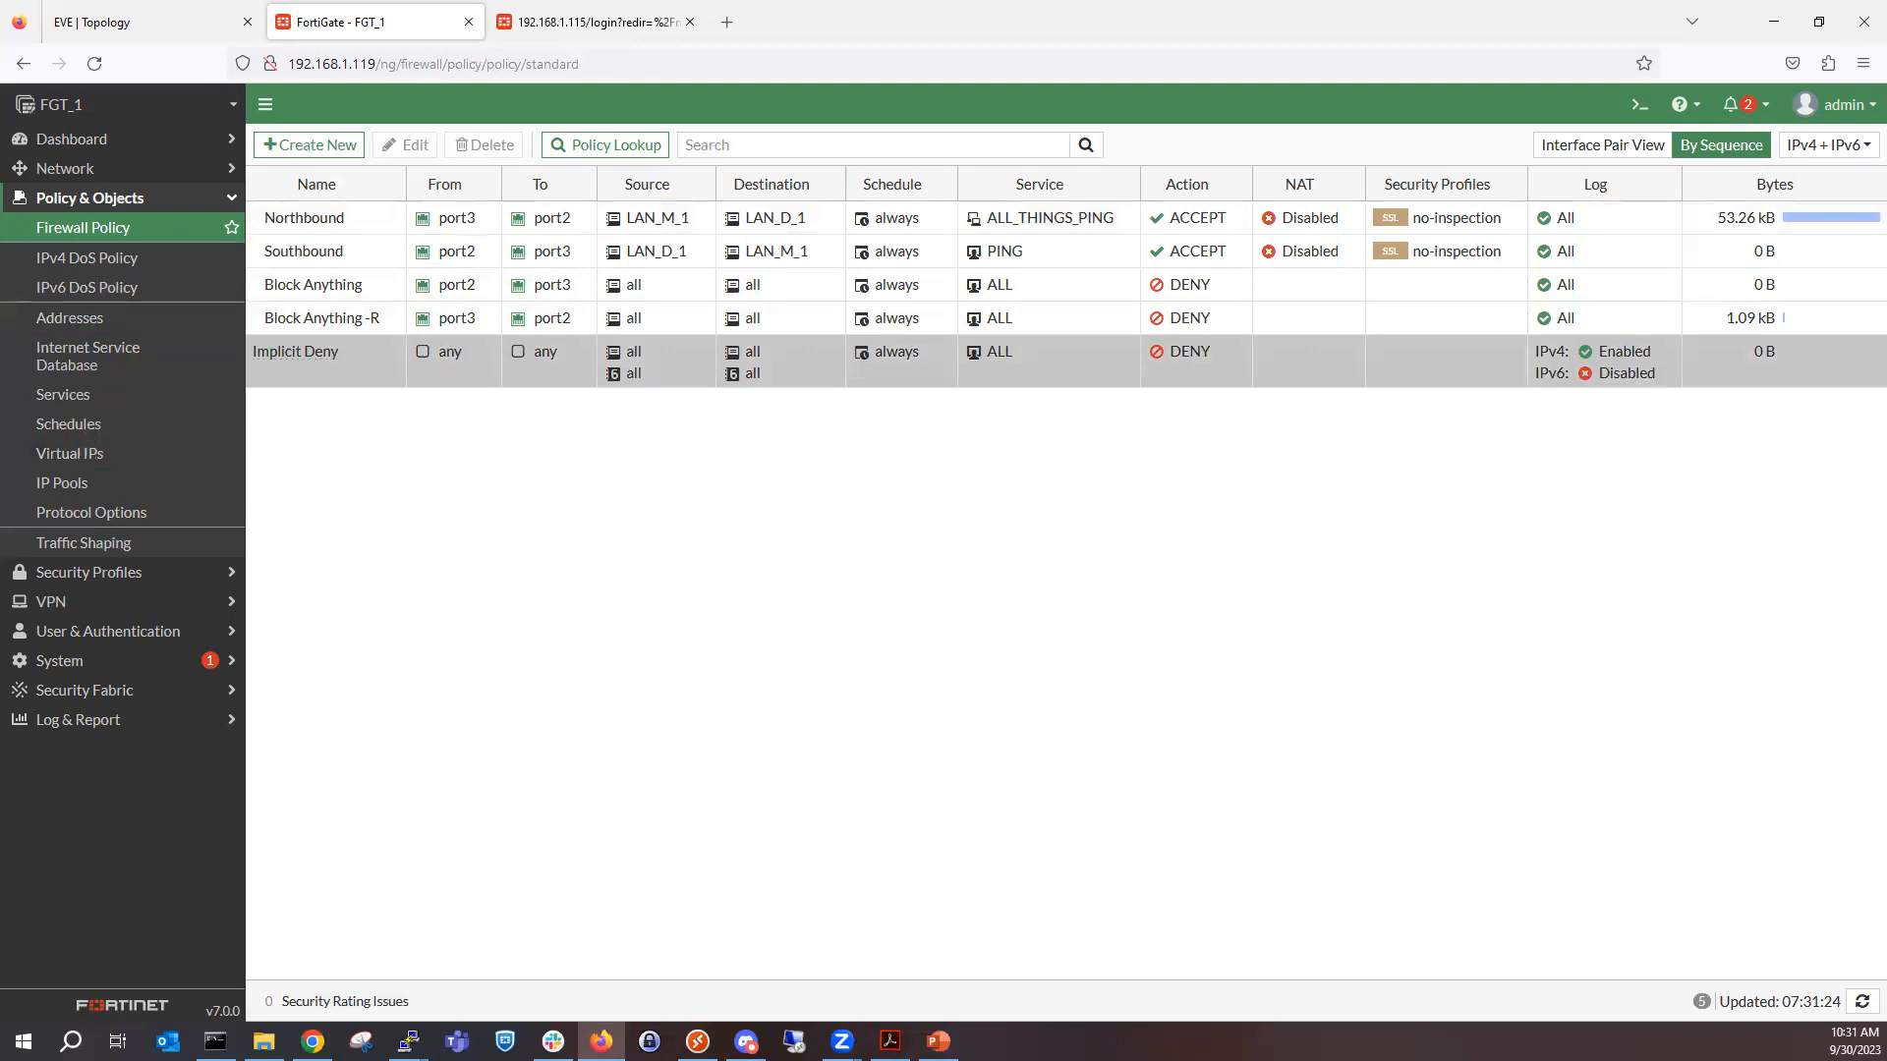
left_click(1024, 214)
right_click(1024, 210)
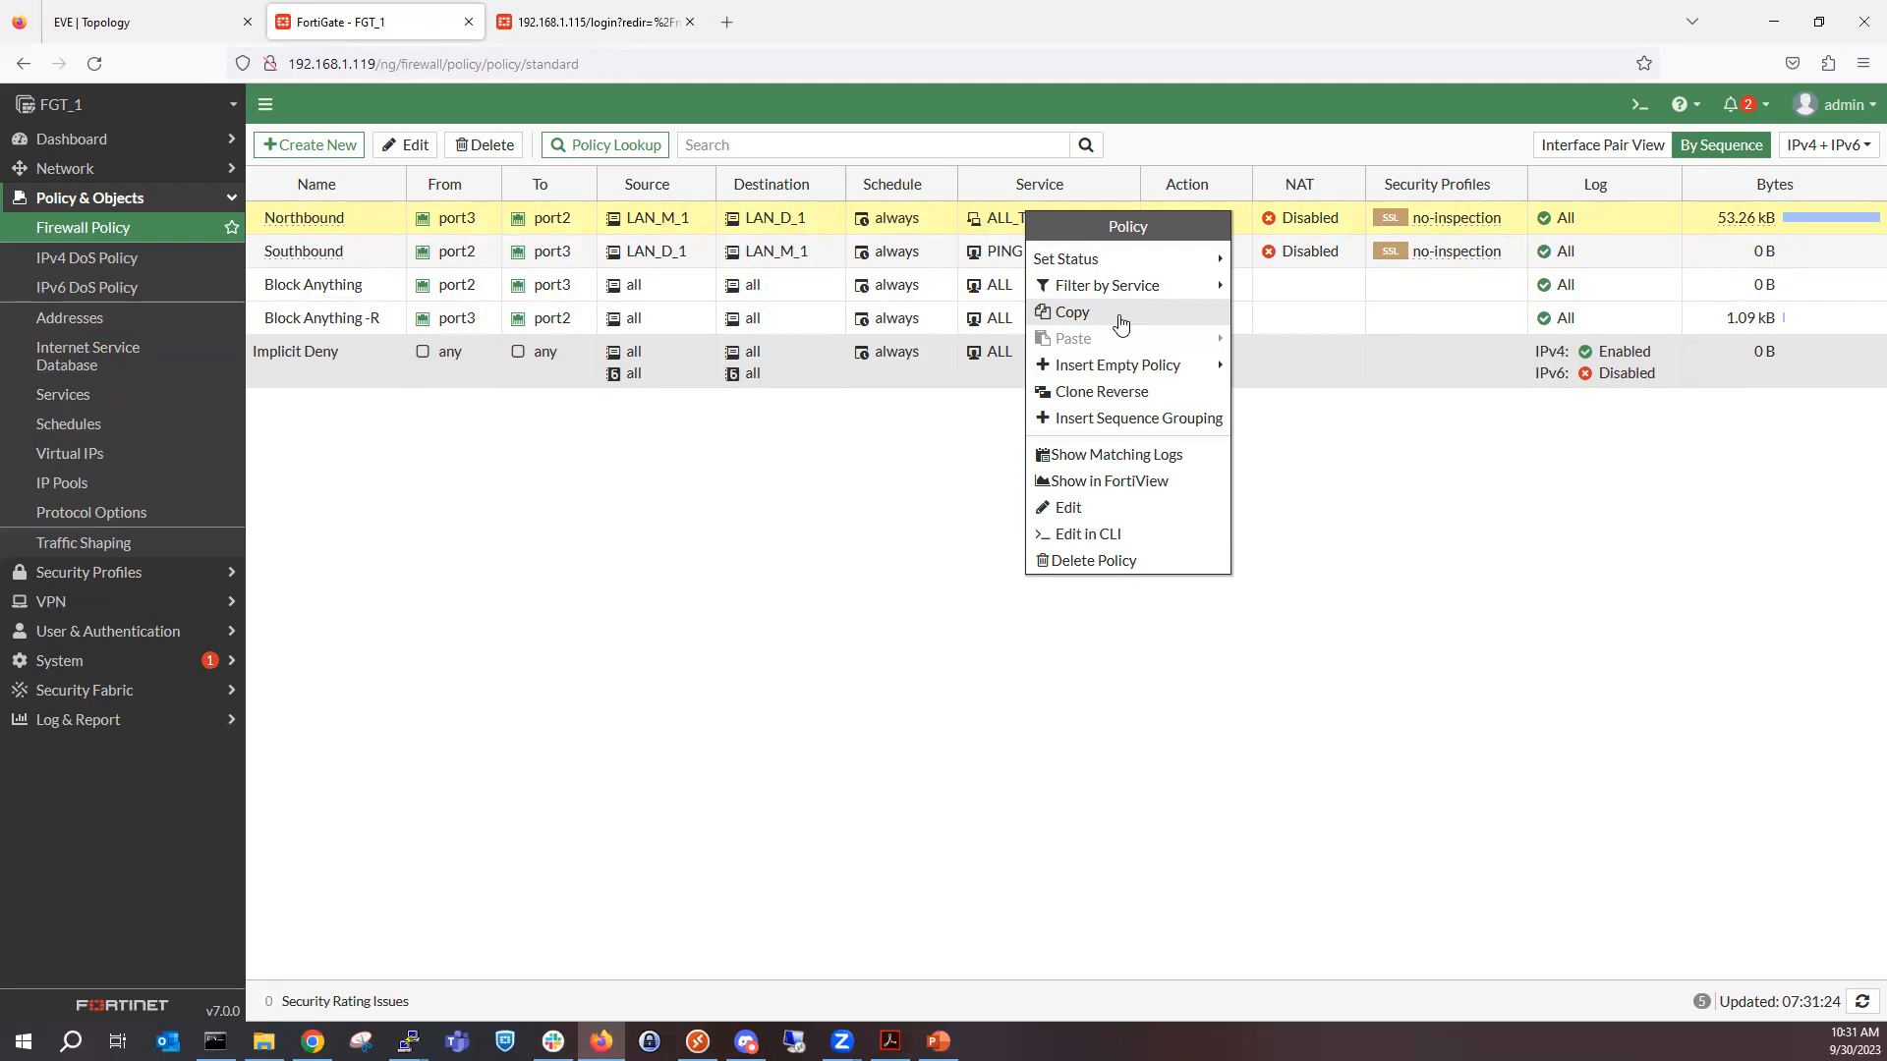
mouse_move(1162, 297)
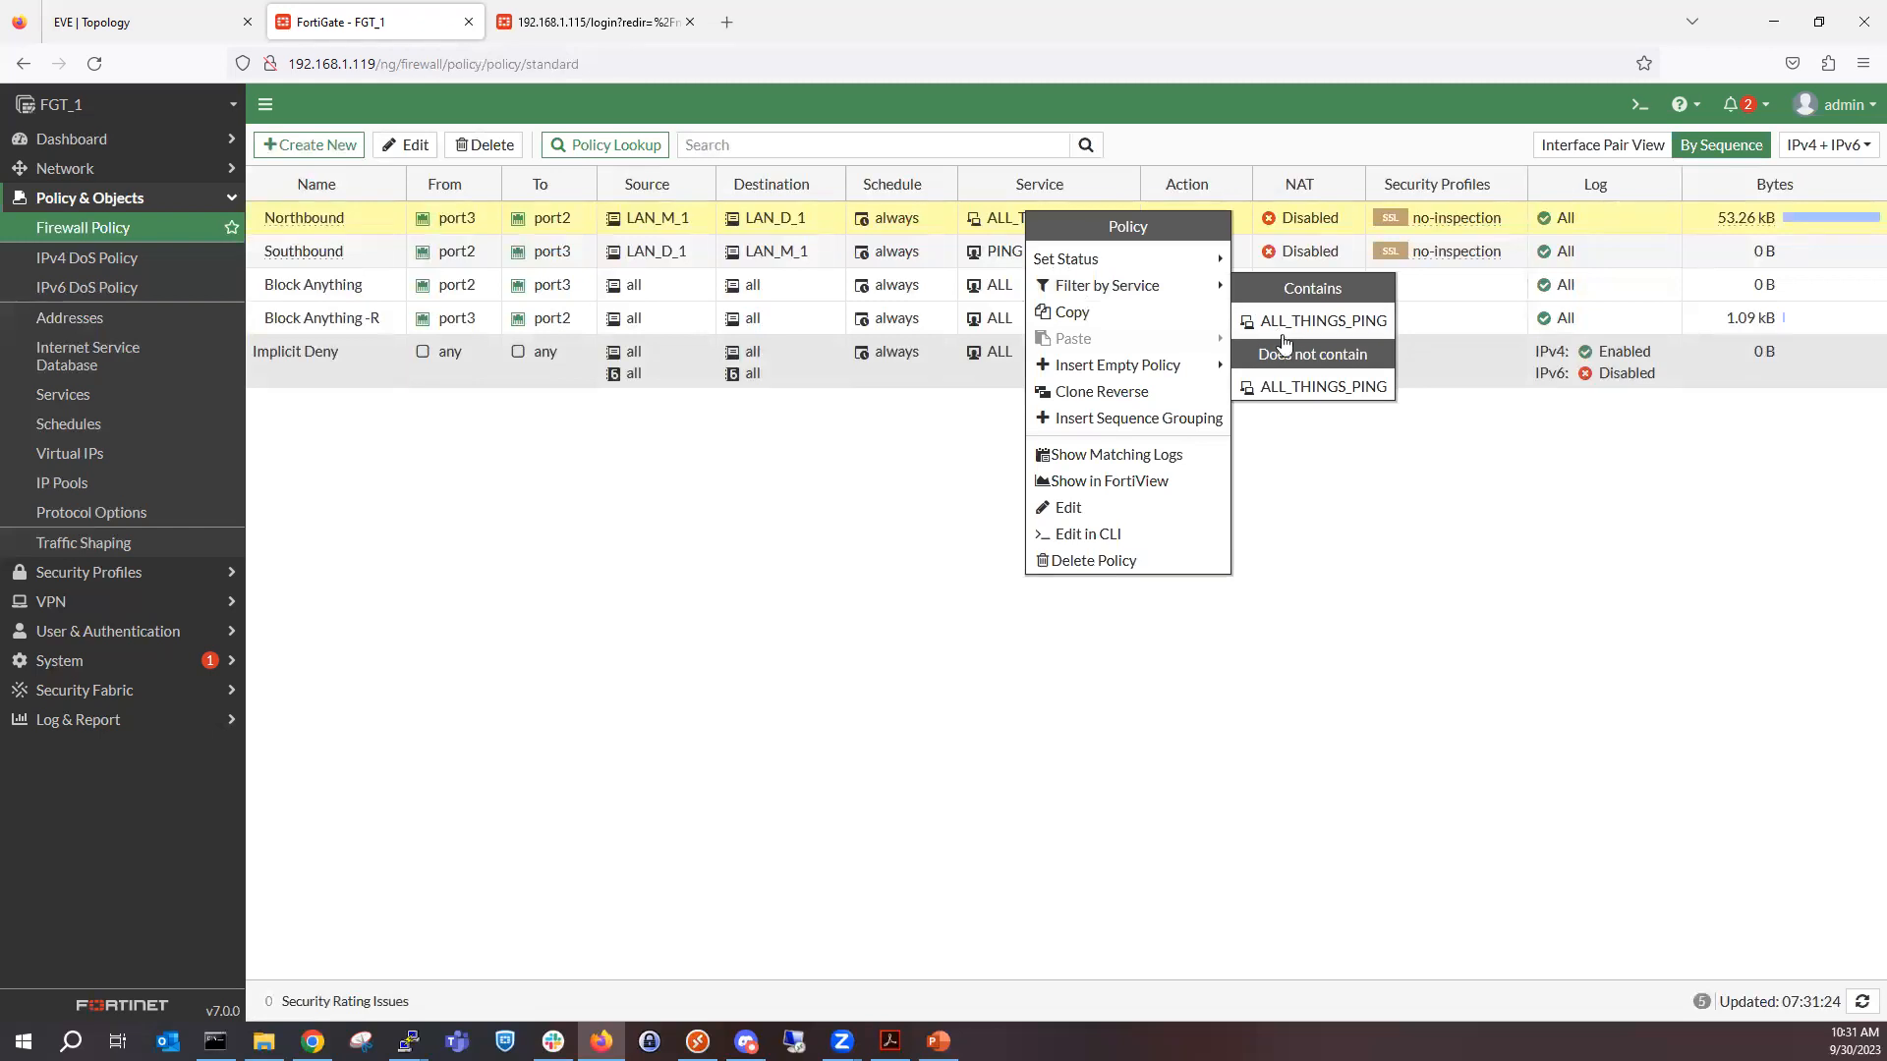
left_click(1282, 321)
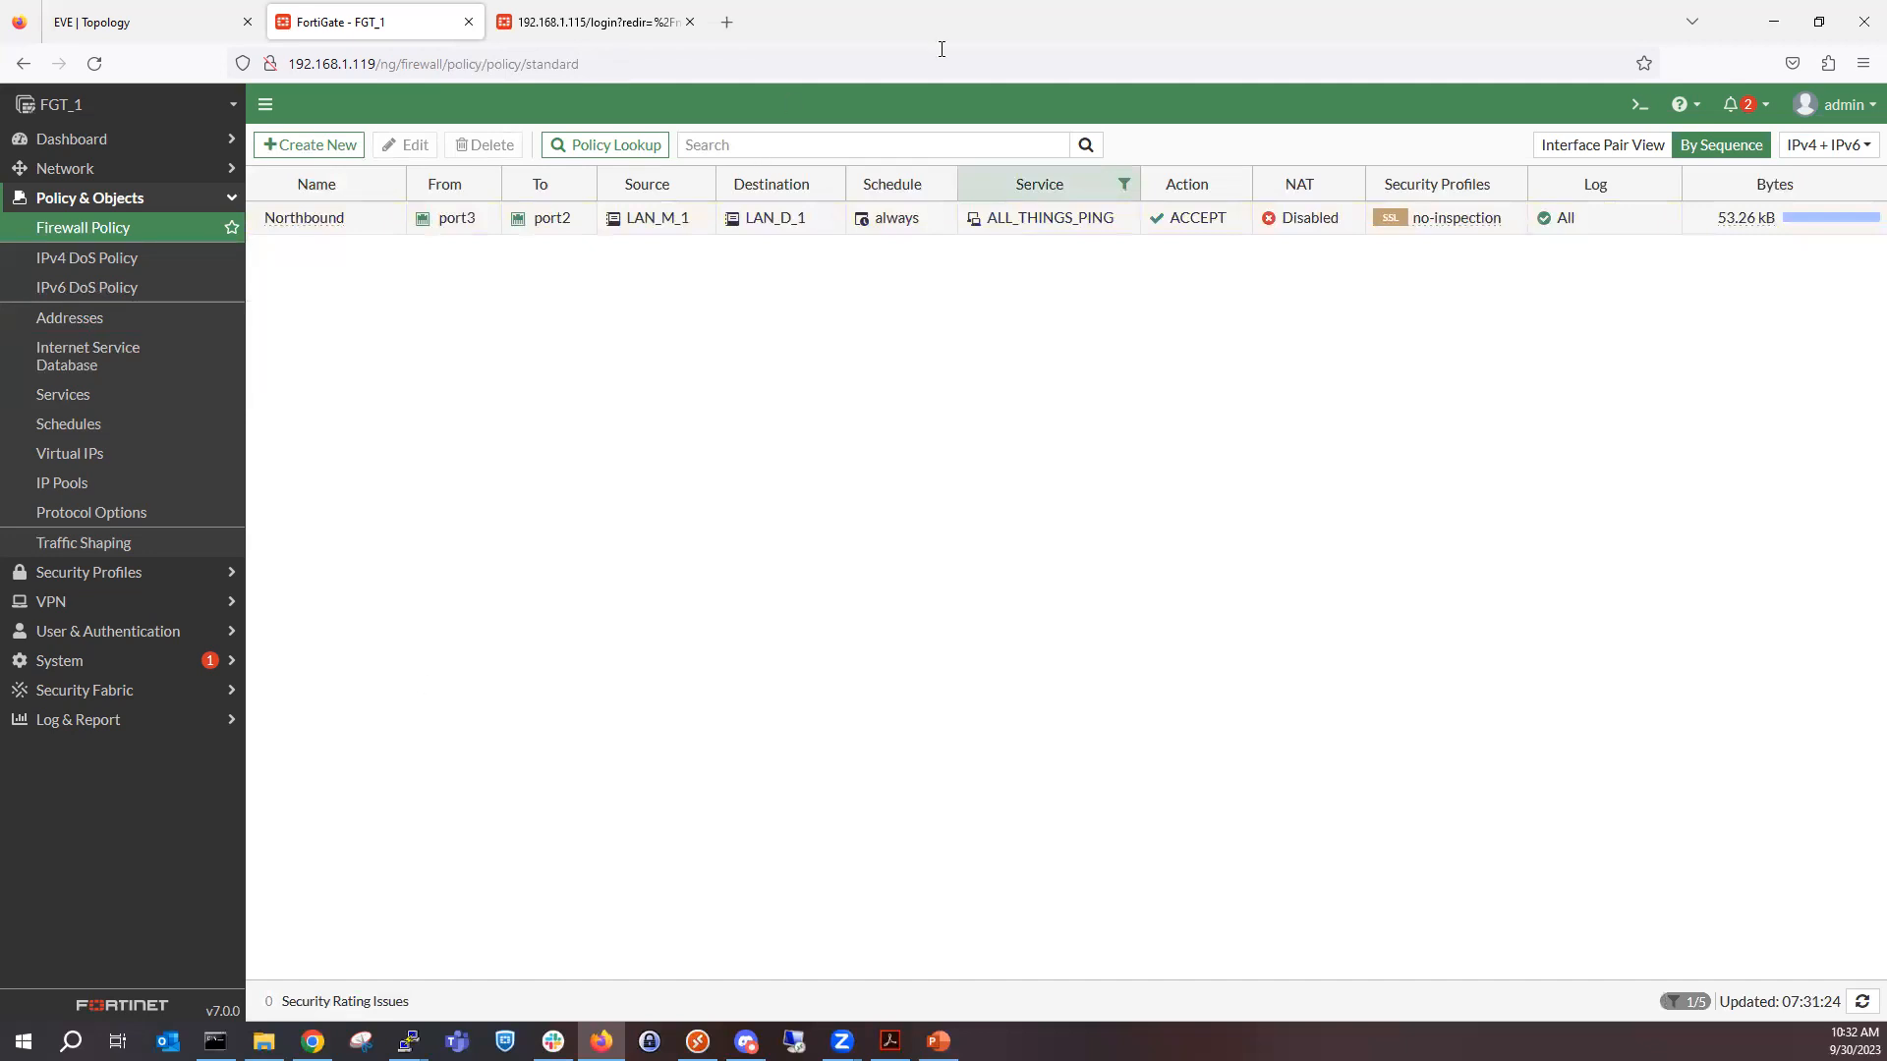
Reset the policy table to clear the service filter.
left_click(1123, 185)
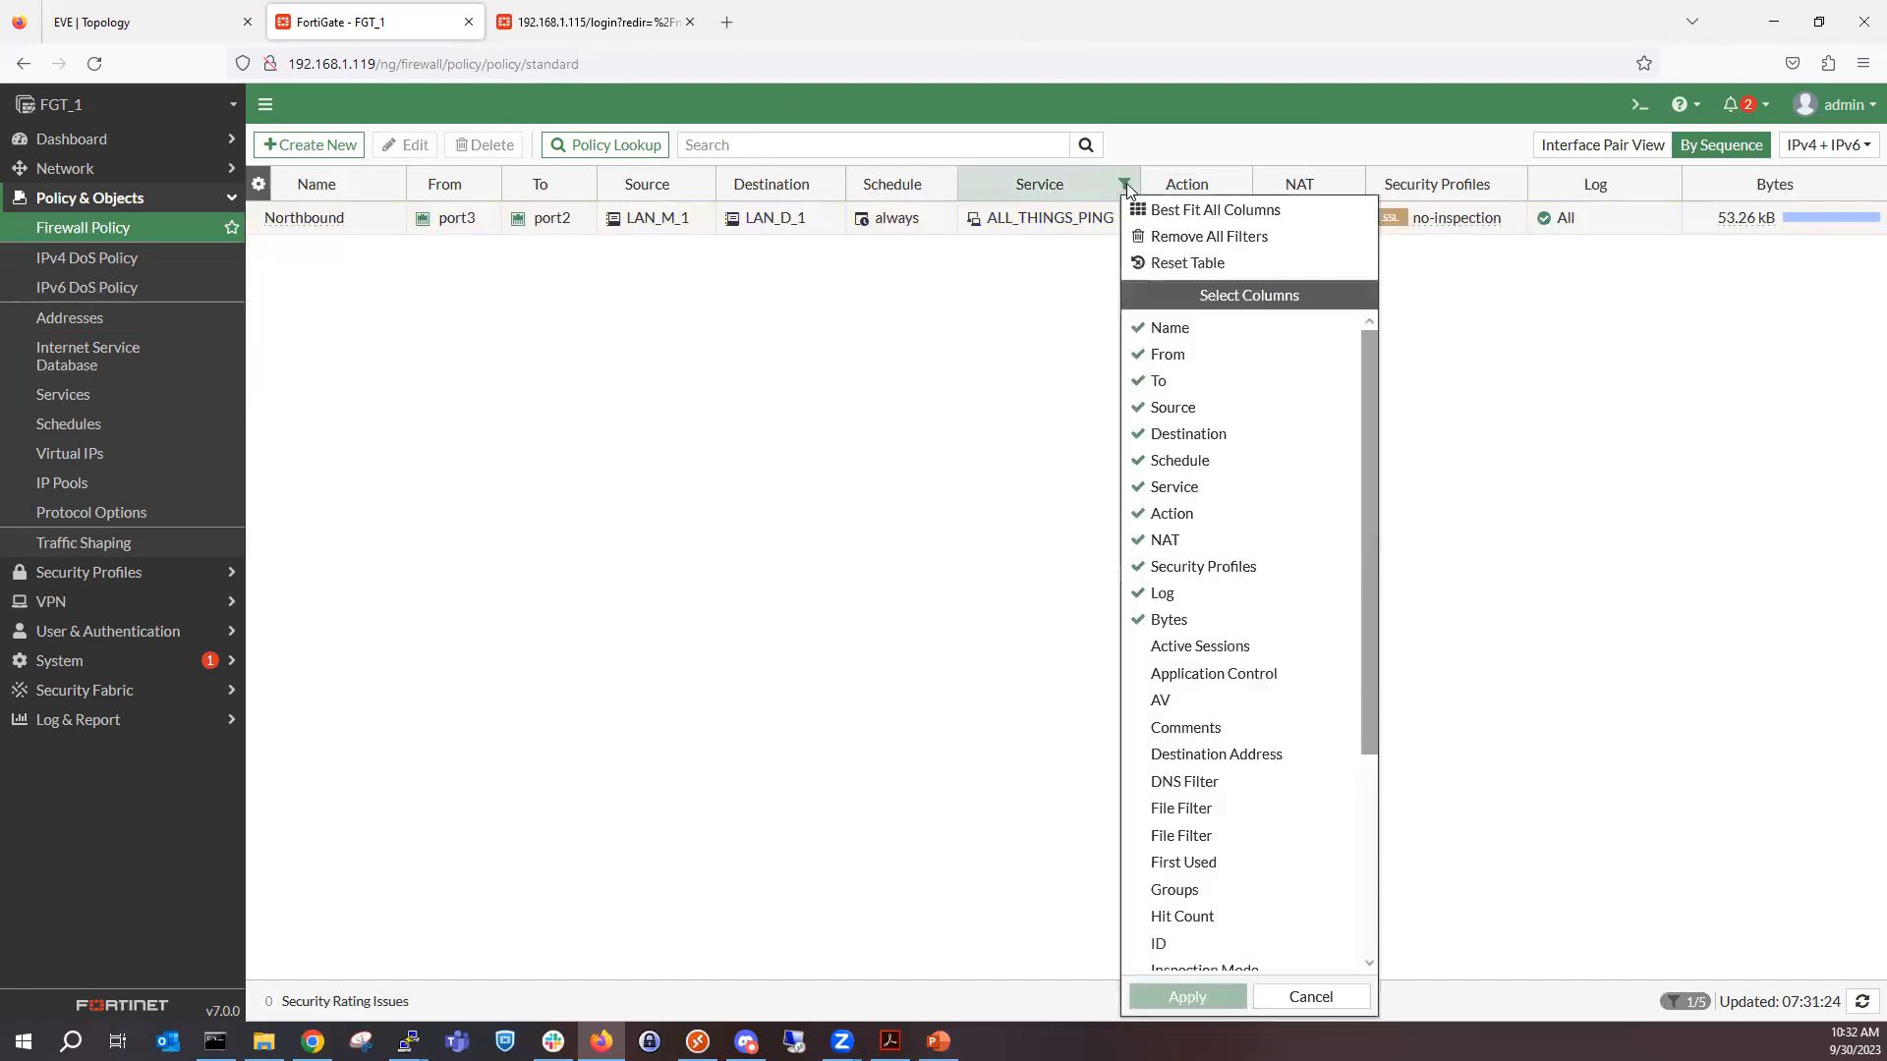
left_click(1089, 223)
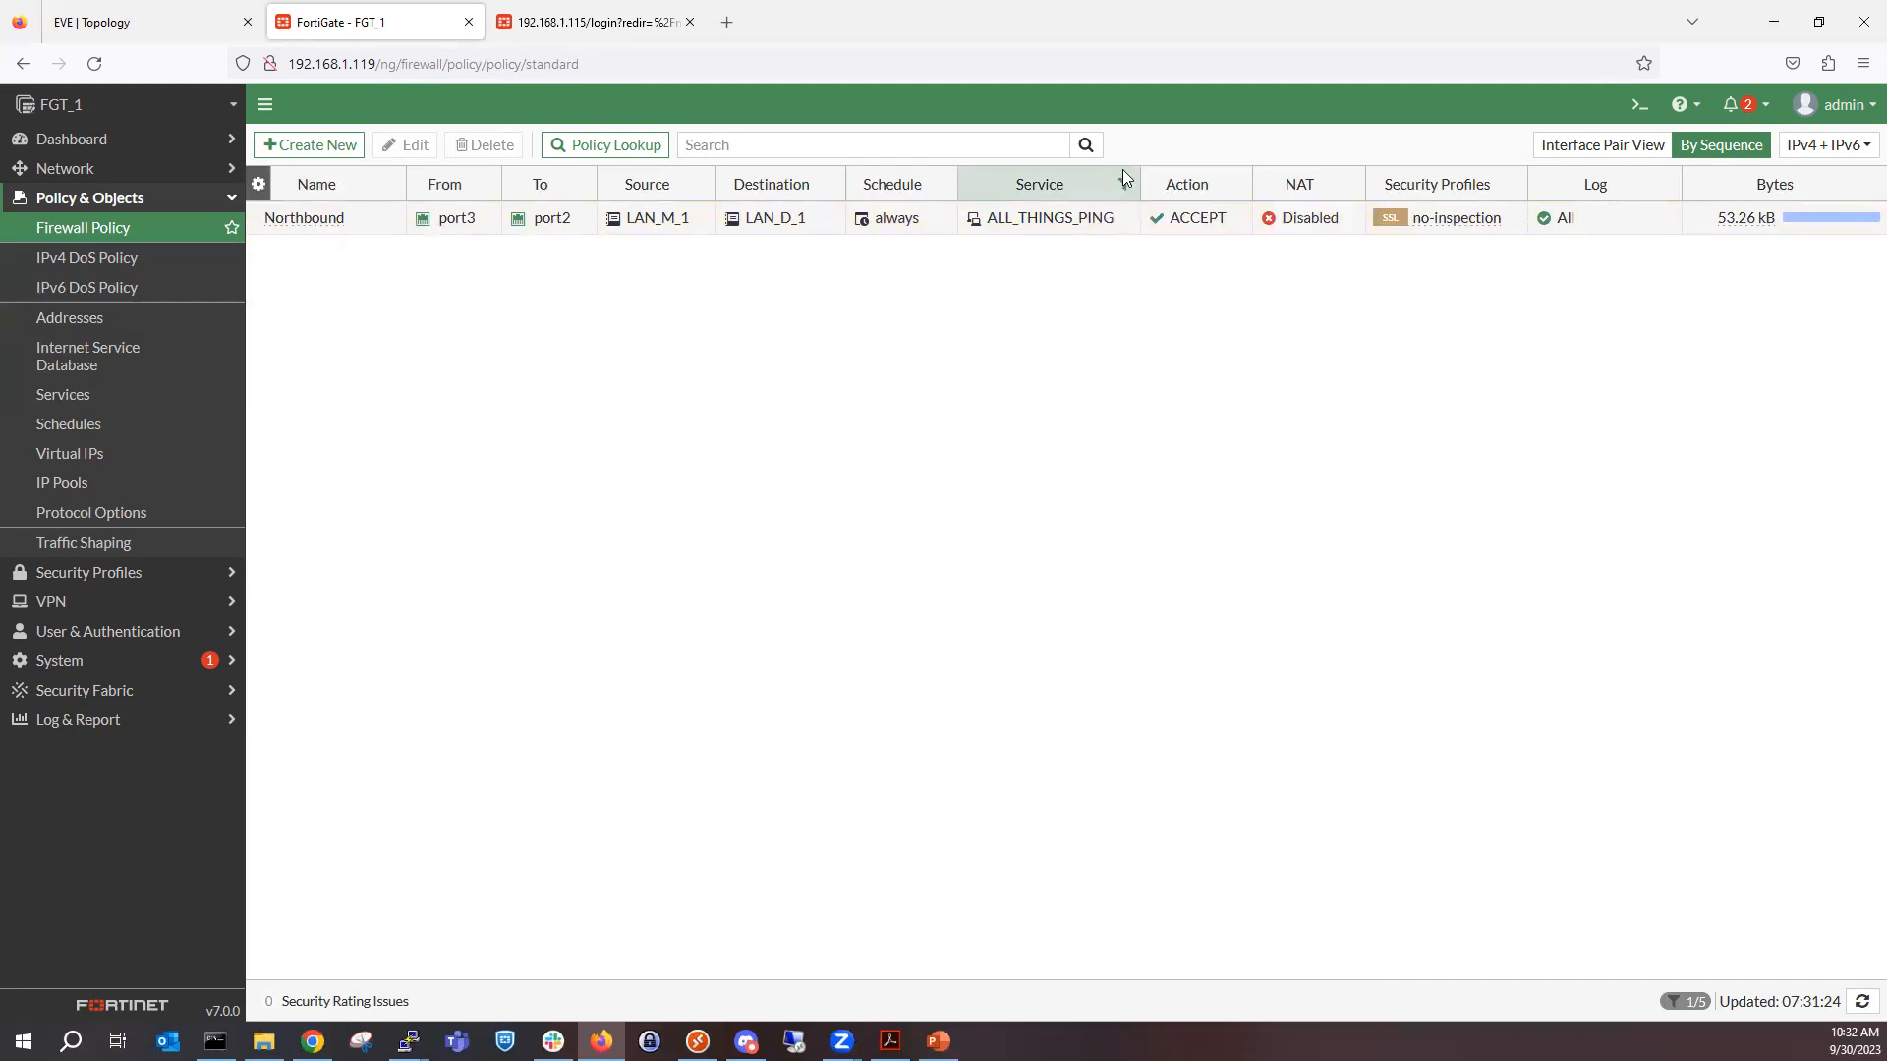
left_click(1123, 187)
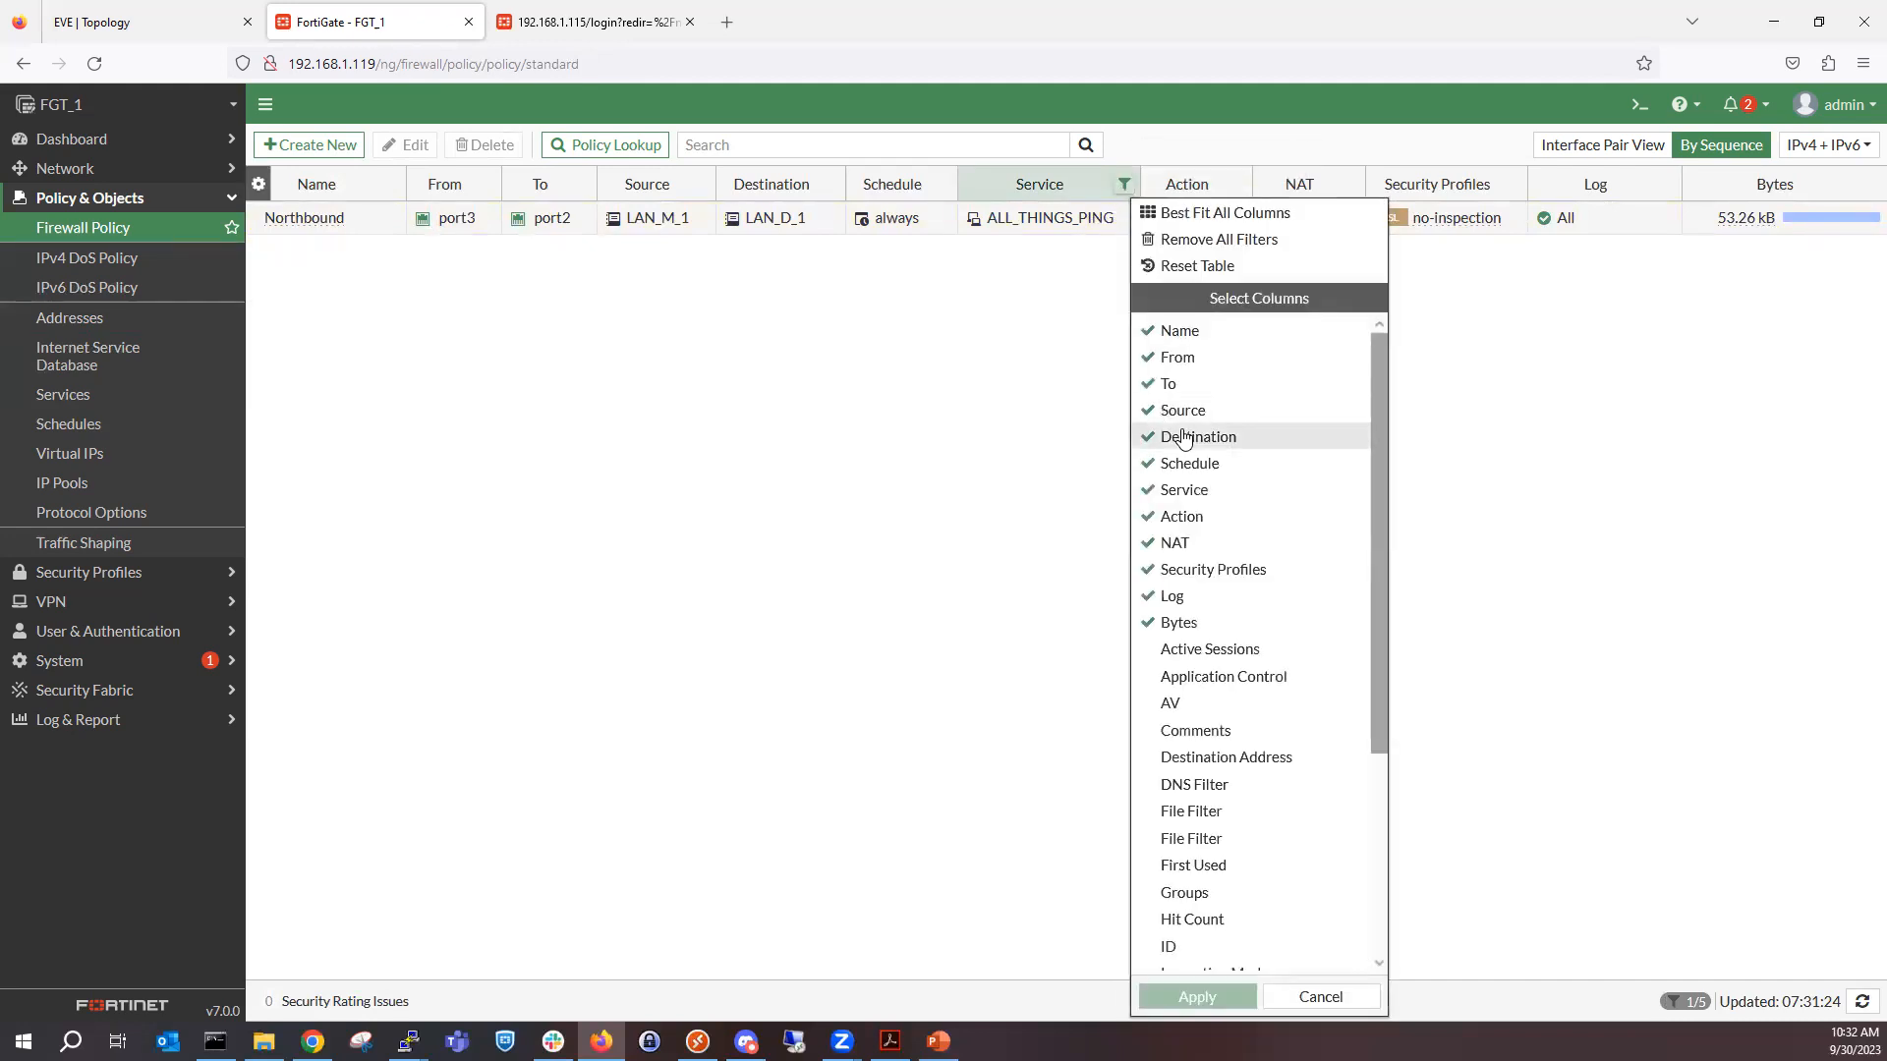
left_click(1236, 269)
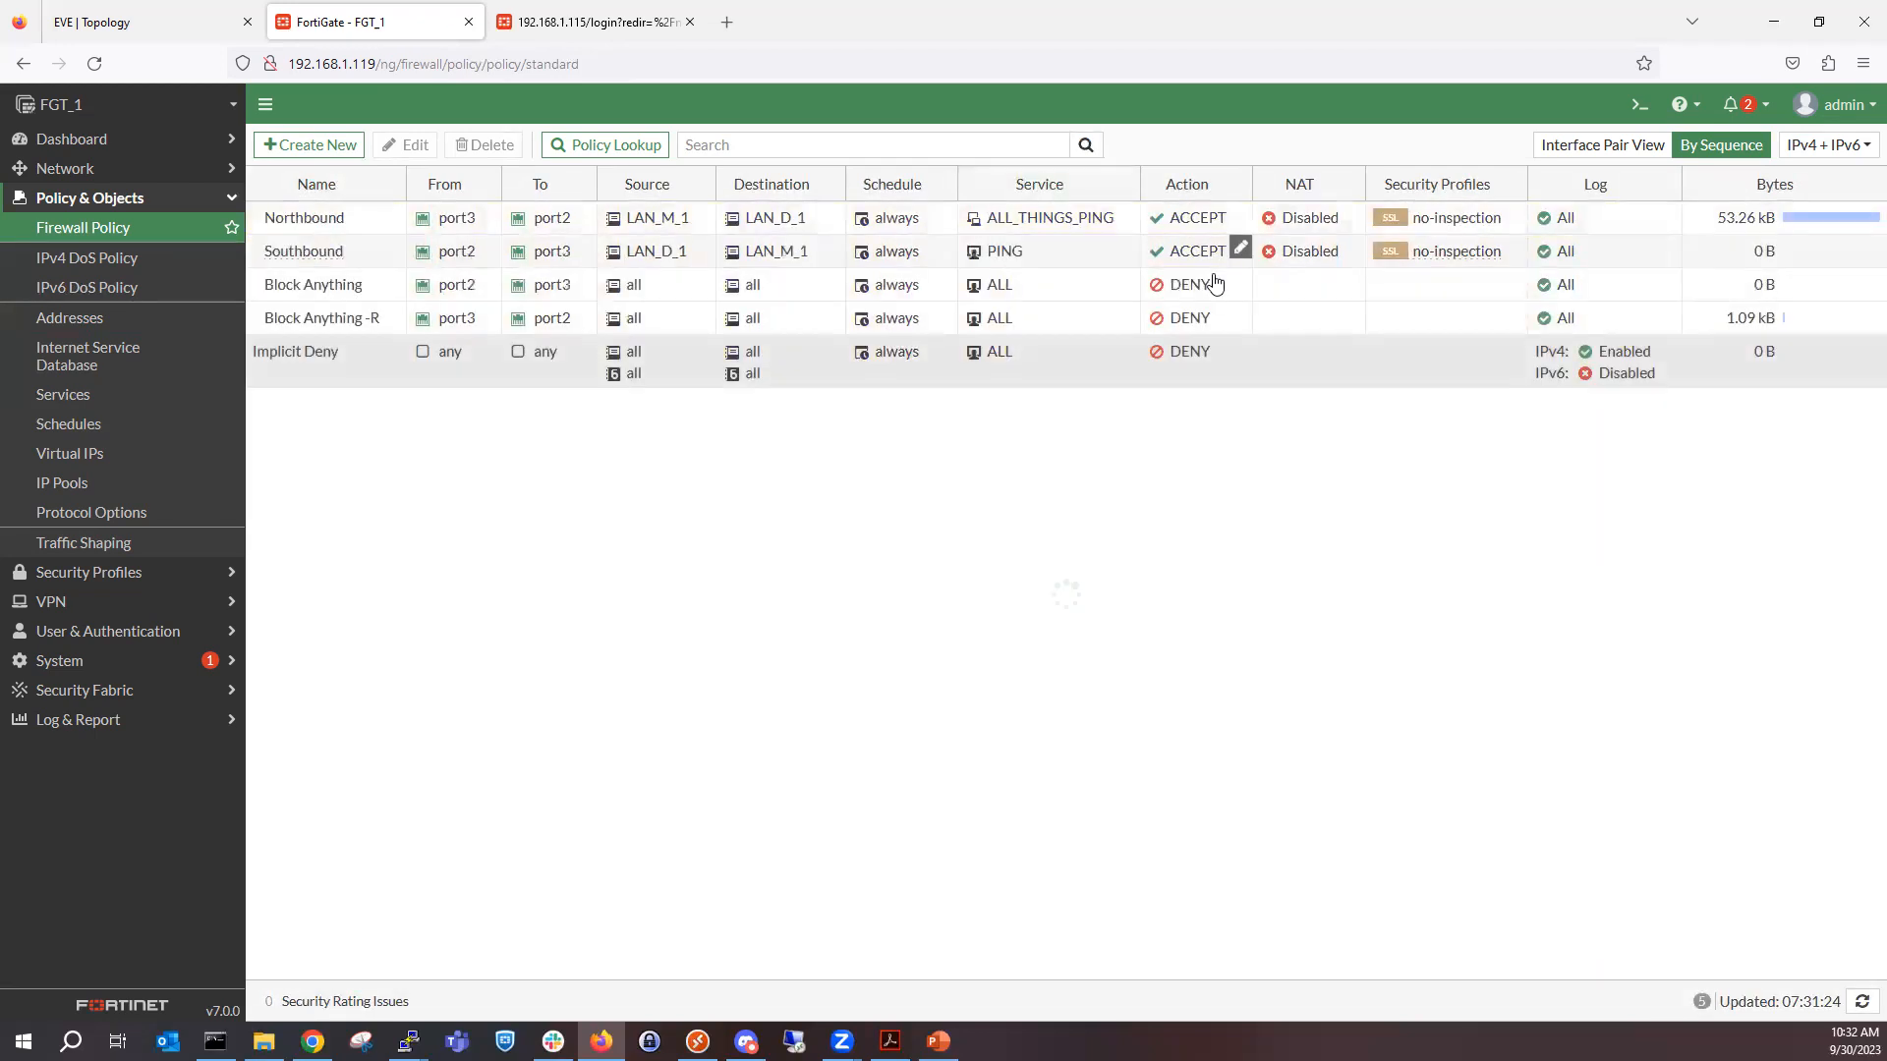
Filter the firewall policies to those whose service contains PING, starting from the Southbound policy's service.
right_click(1059, 254)
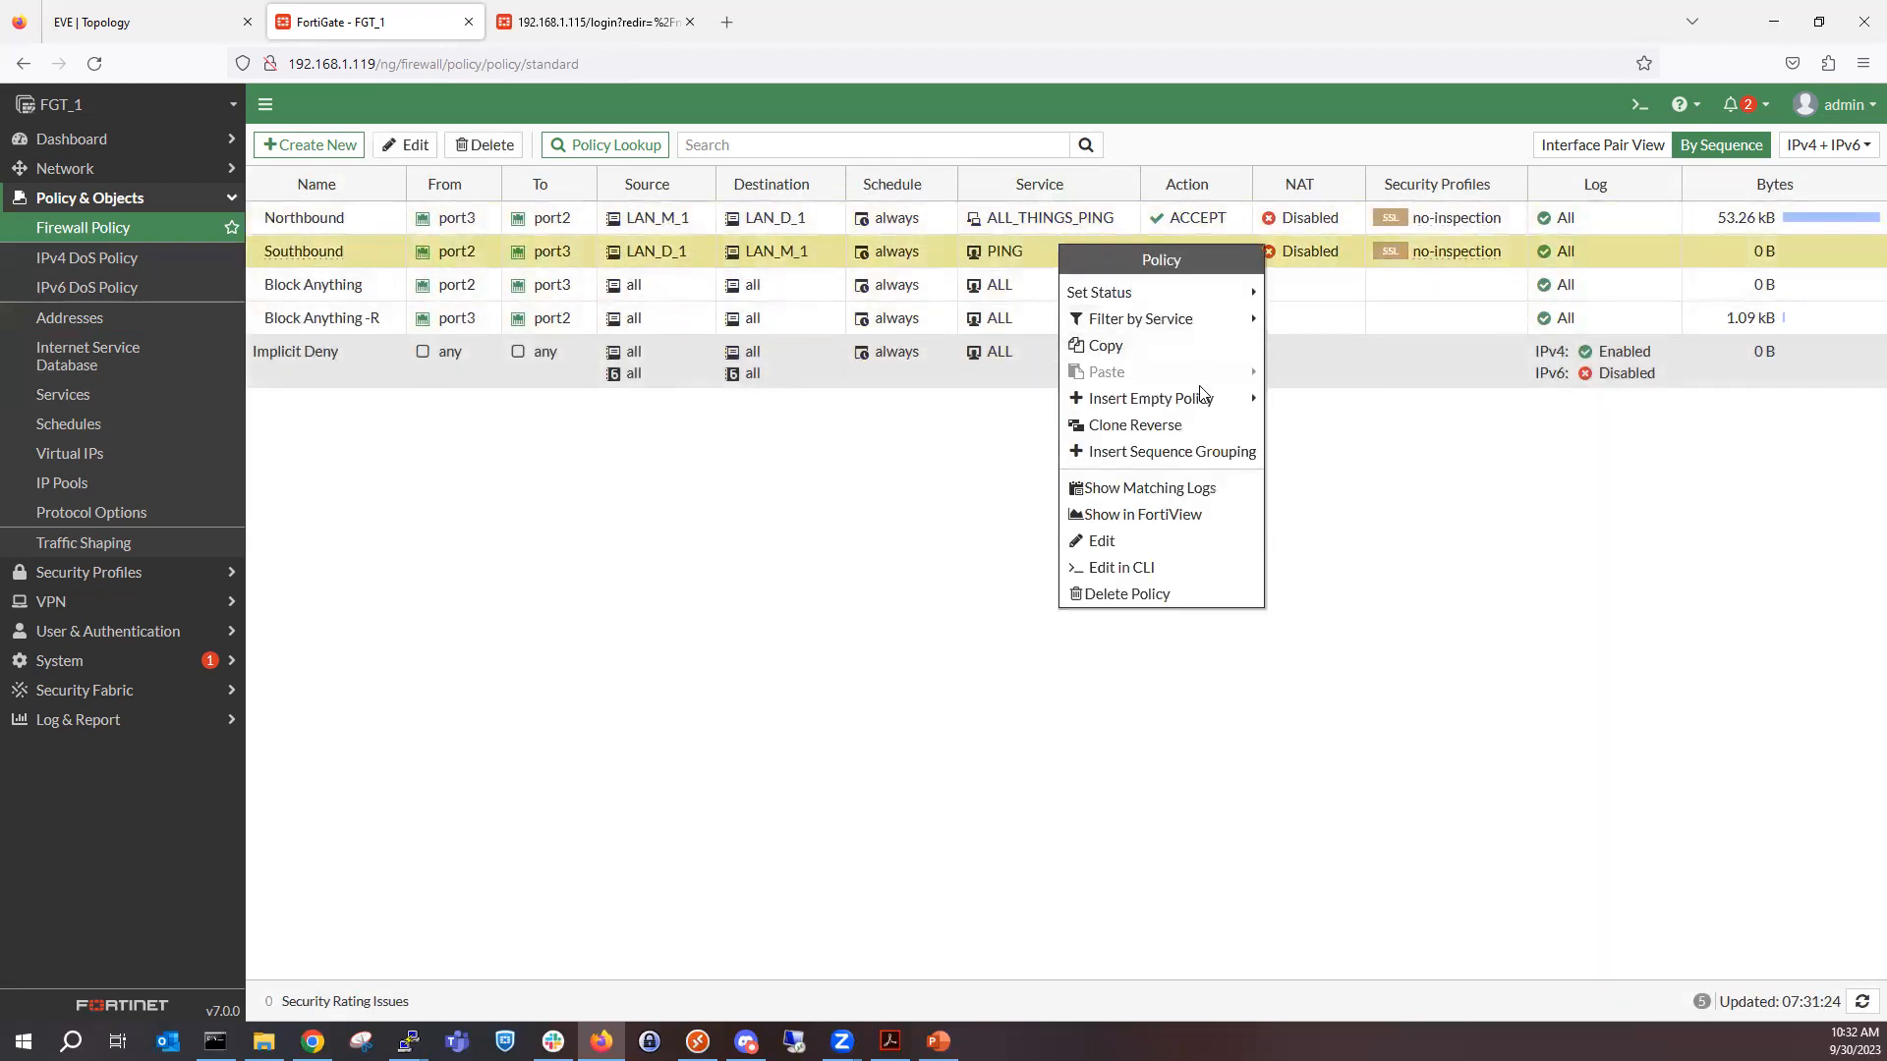
mouse_move(1222, 329)
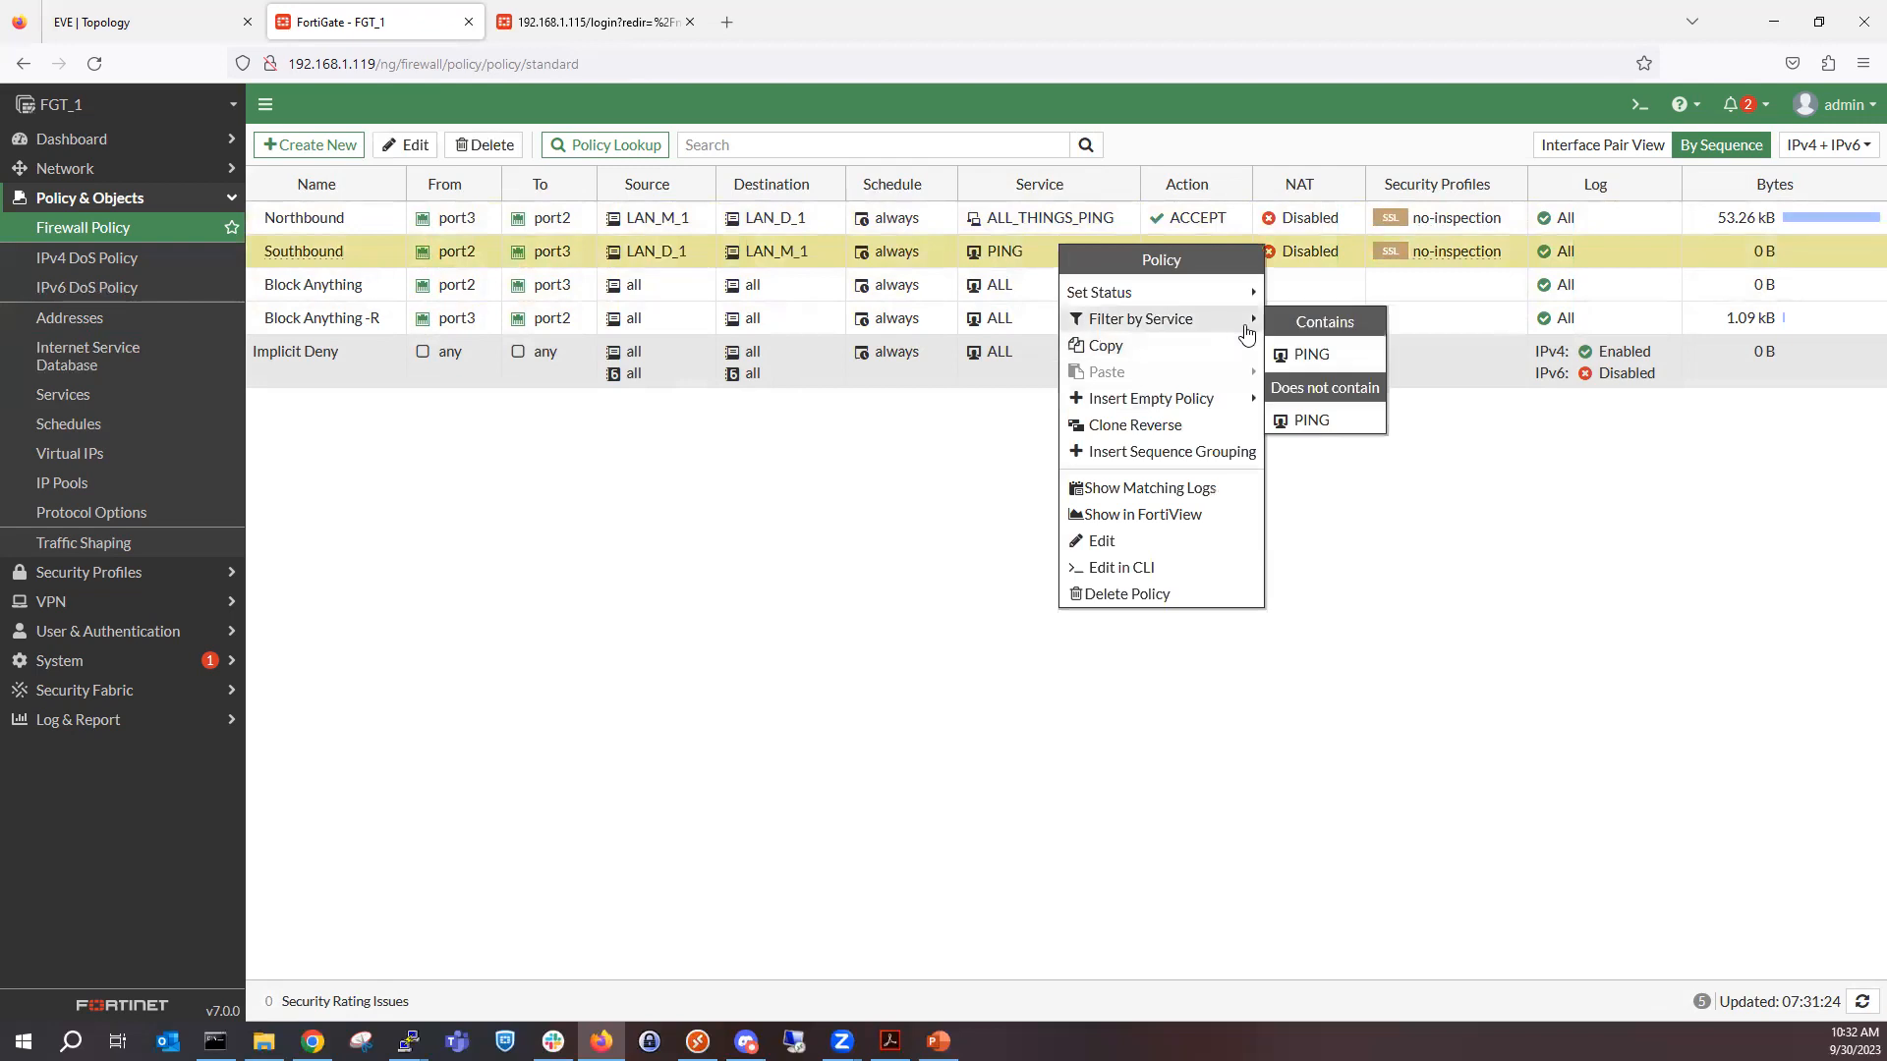
left_click(1307, 354)
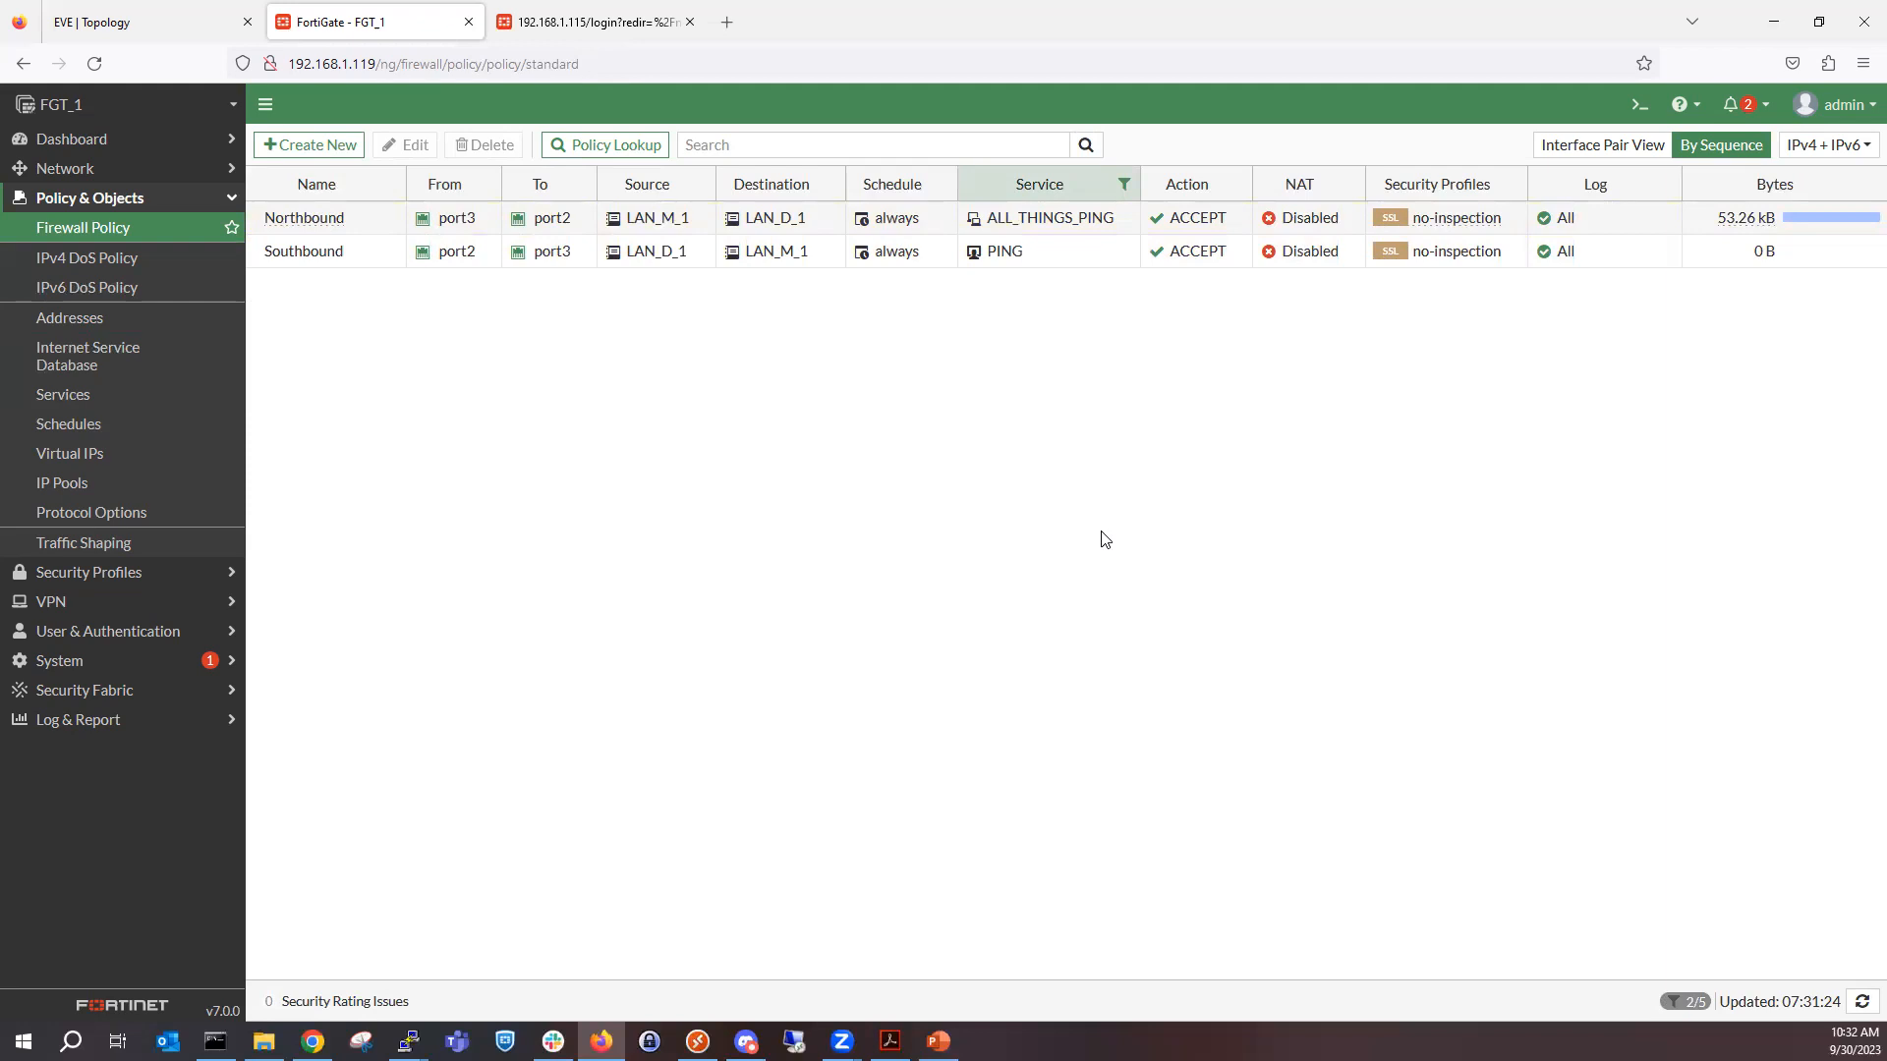
Remove the filter on the Service column so that all firewall policies are listed.
mouse_move(1084, 229)
right_click(1072, 215)
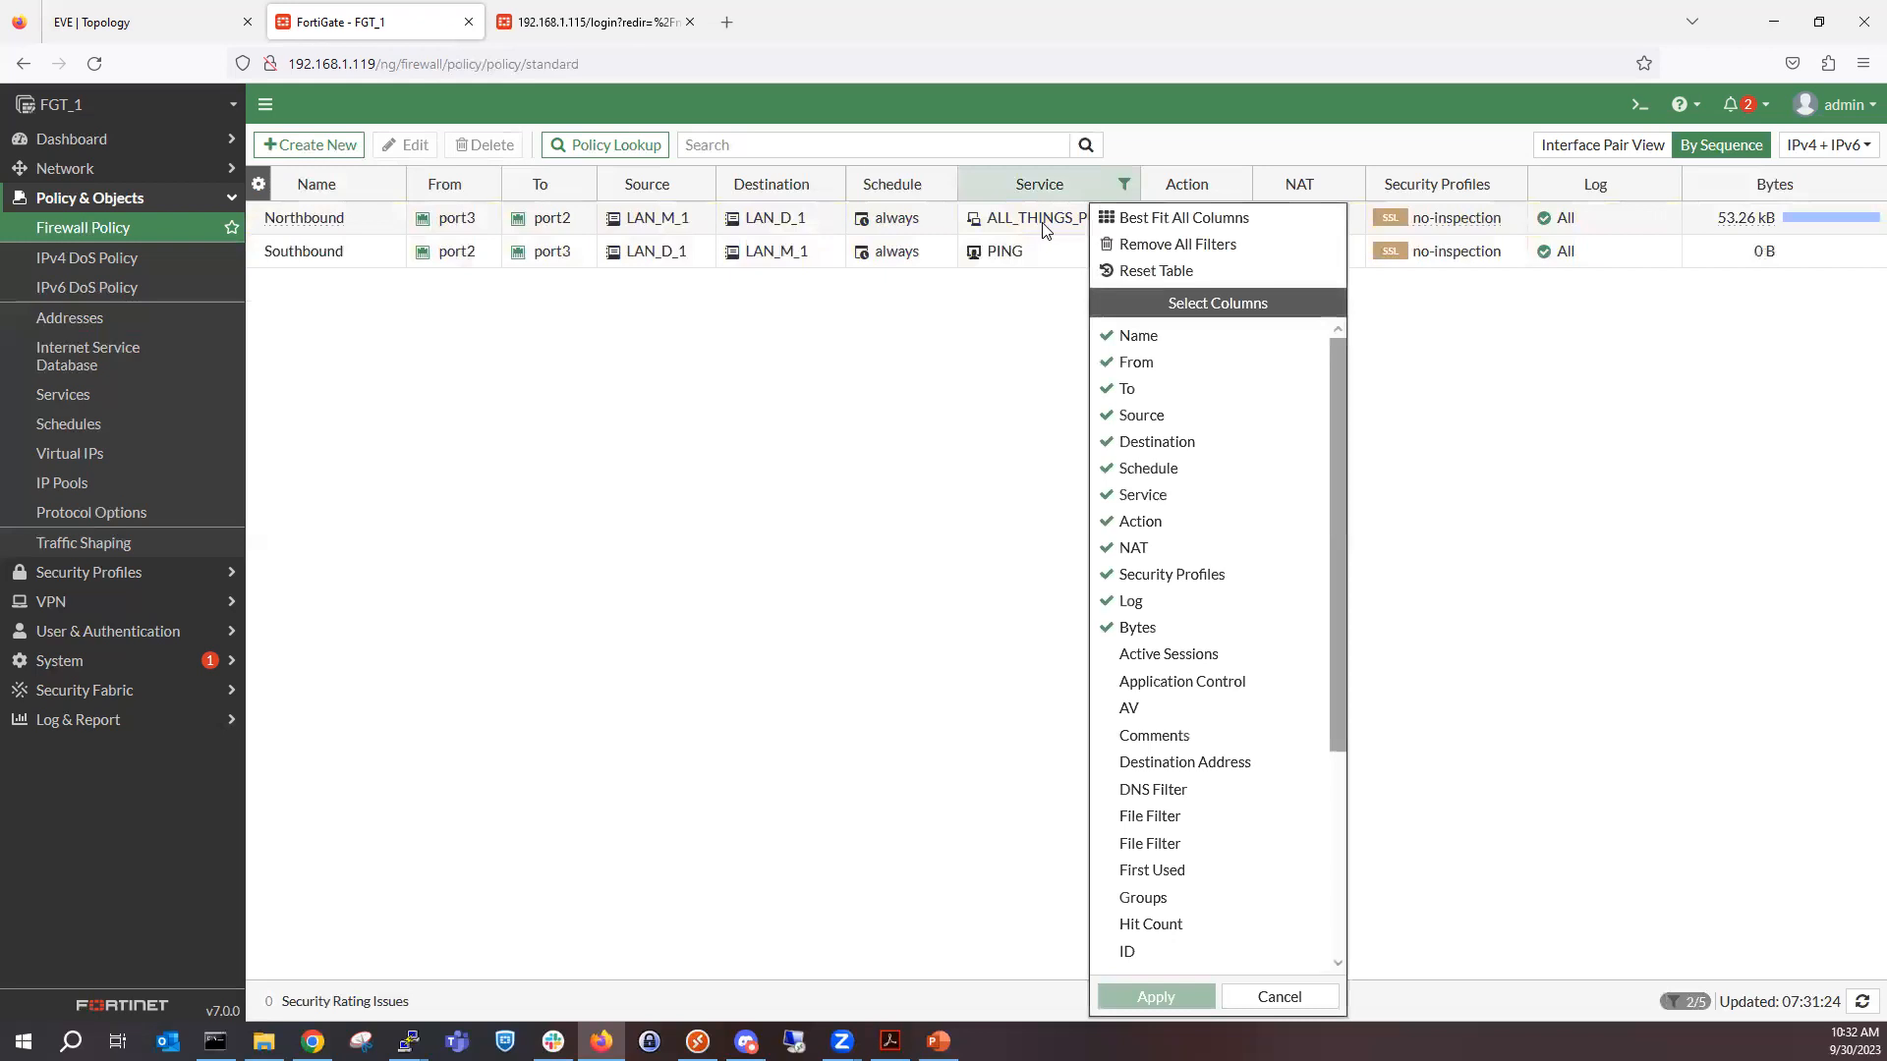
right_click(1042, 222)
left_click(1018, 246)
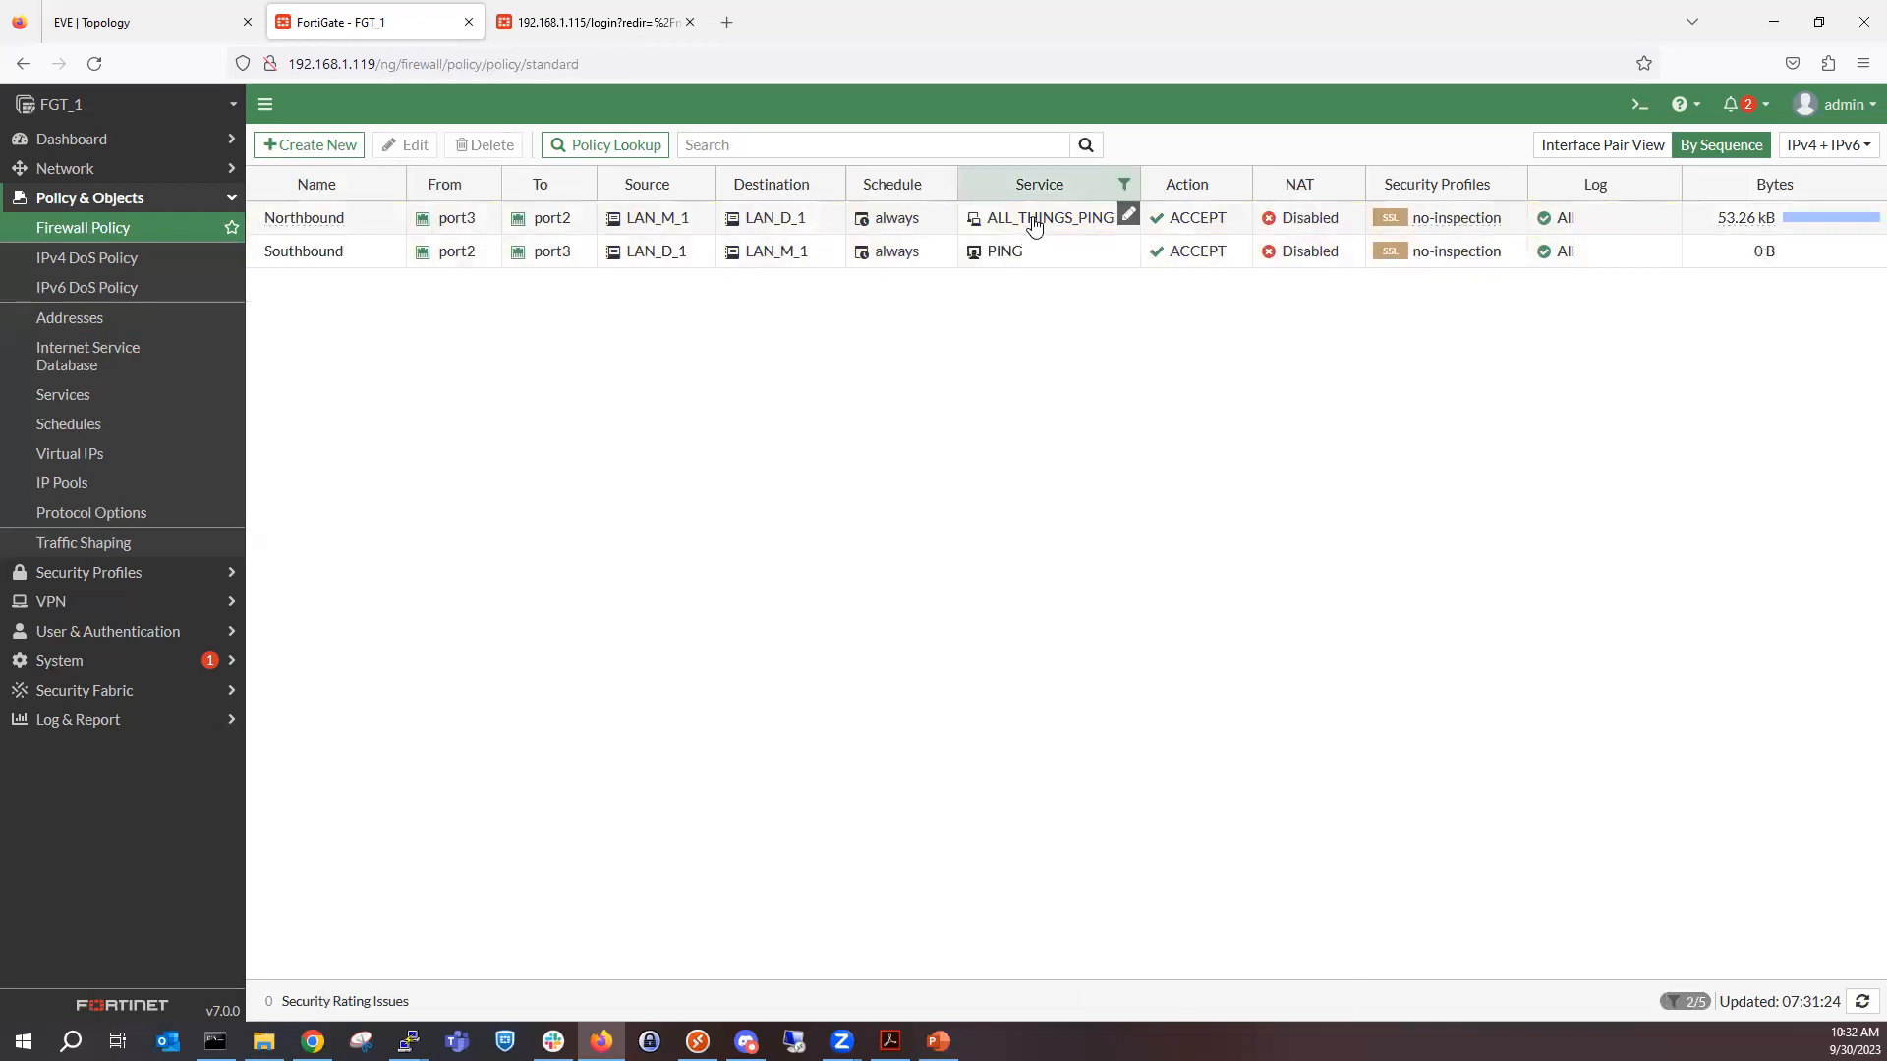
right_click(1037, 220)
mouse_move(1174, 302)
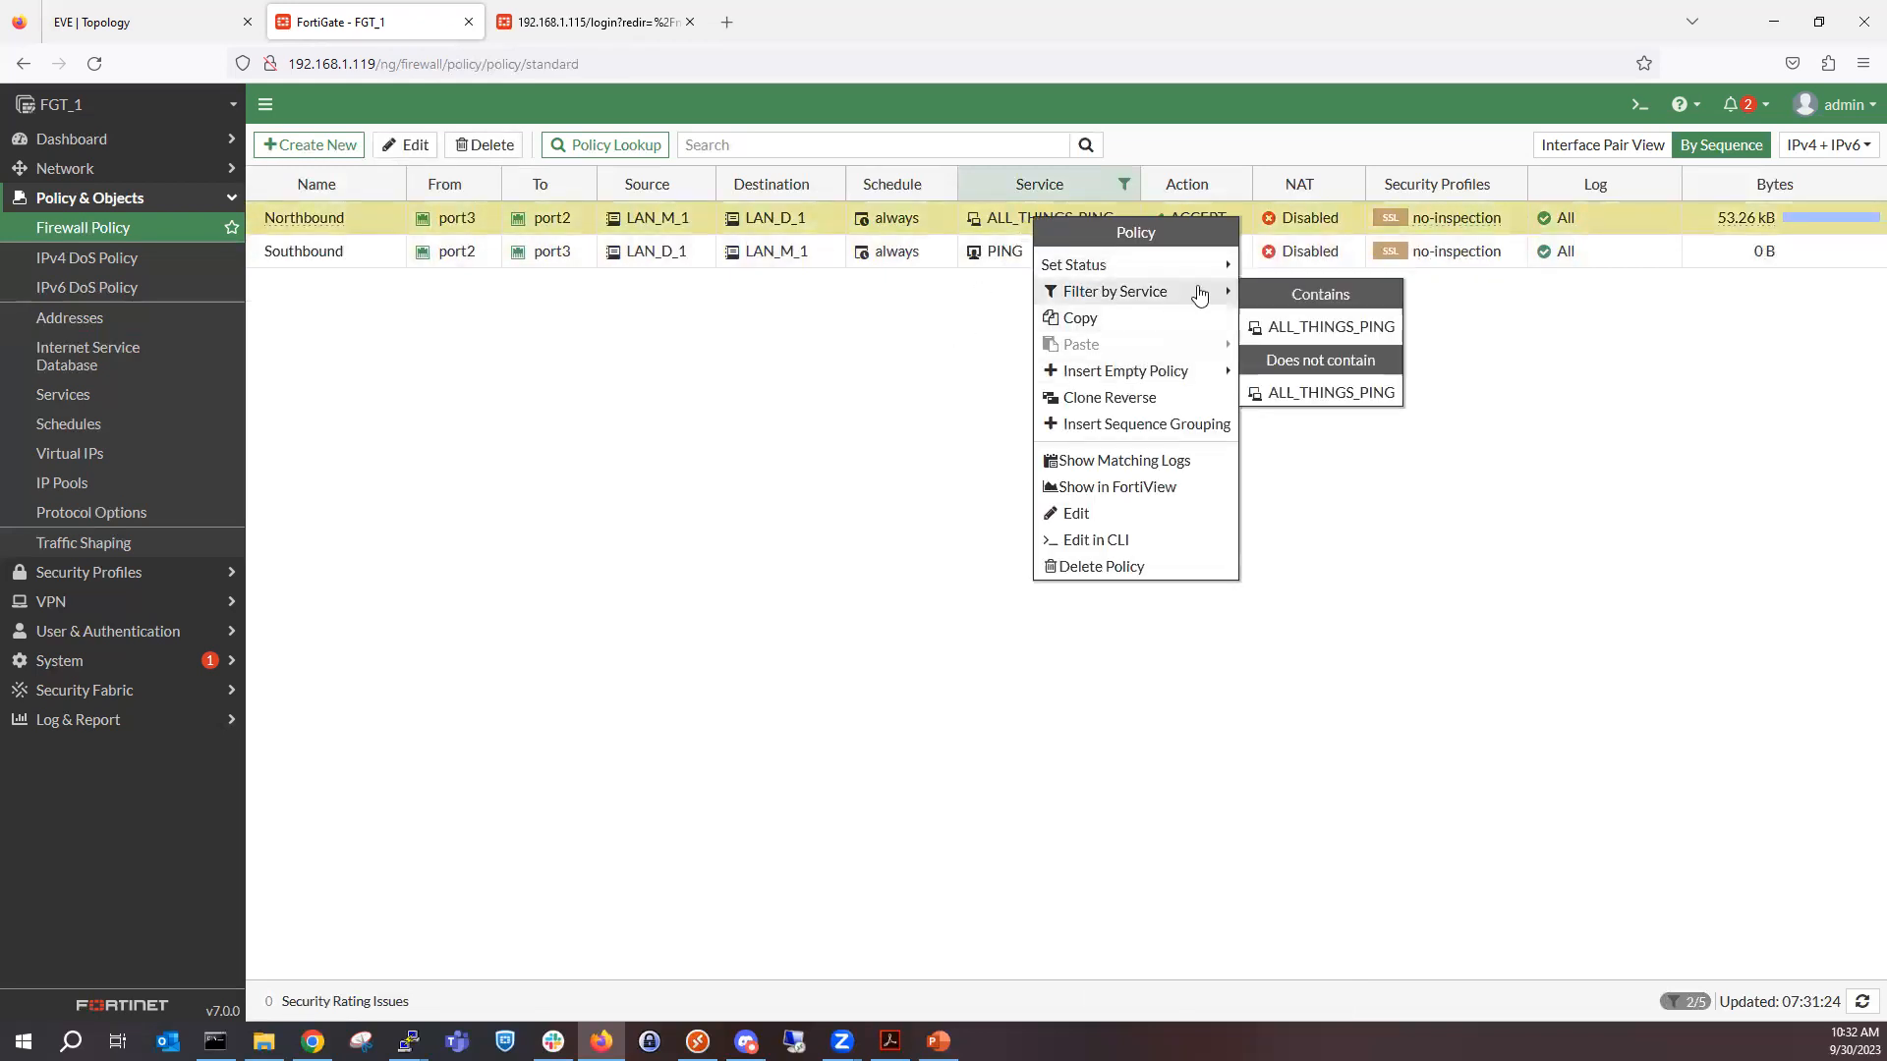
left_click(1124, 183)
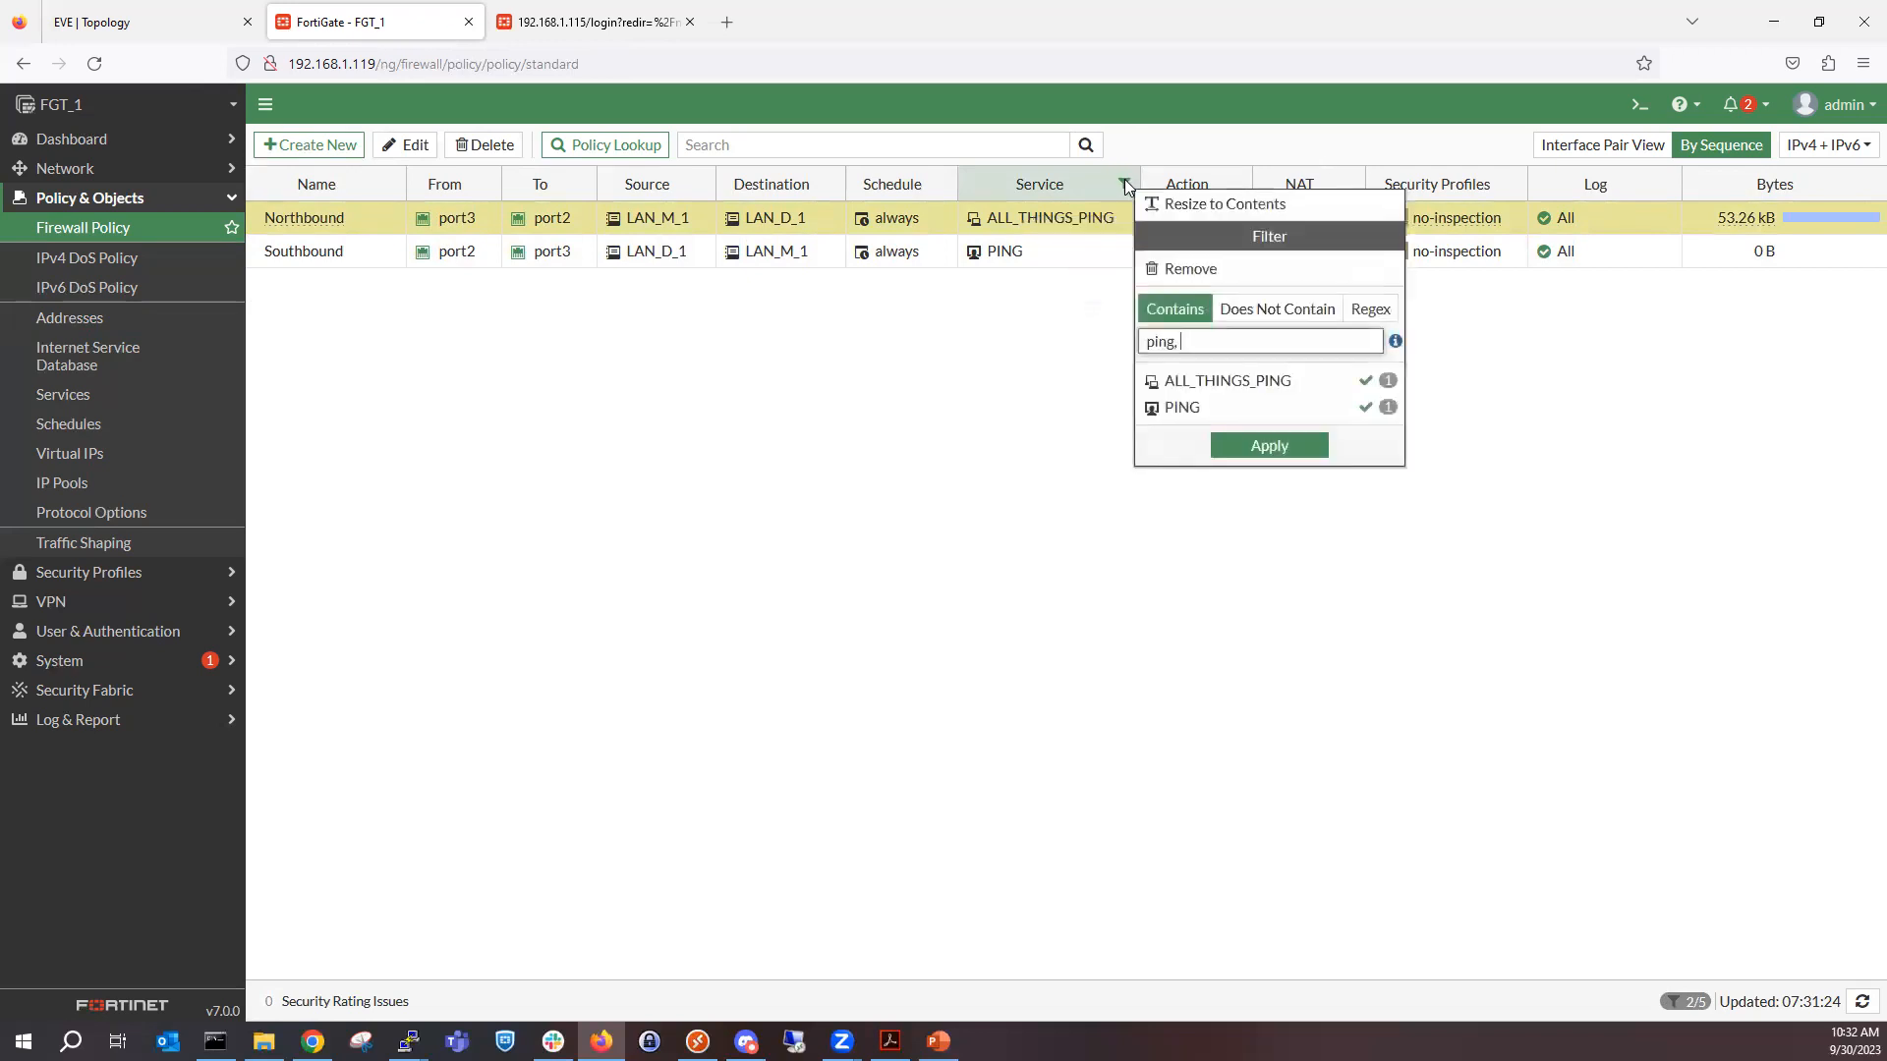
left_click(1256, 269)
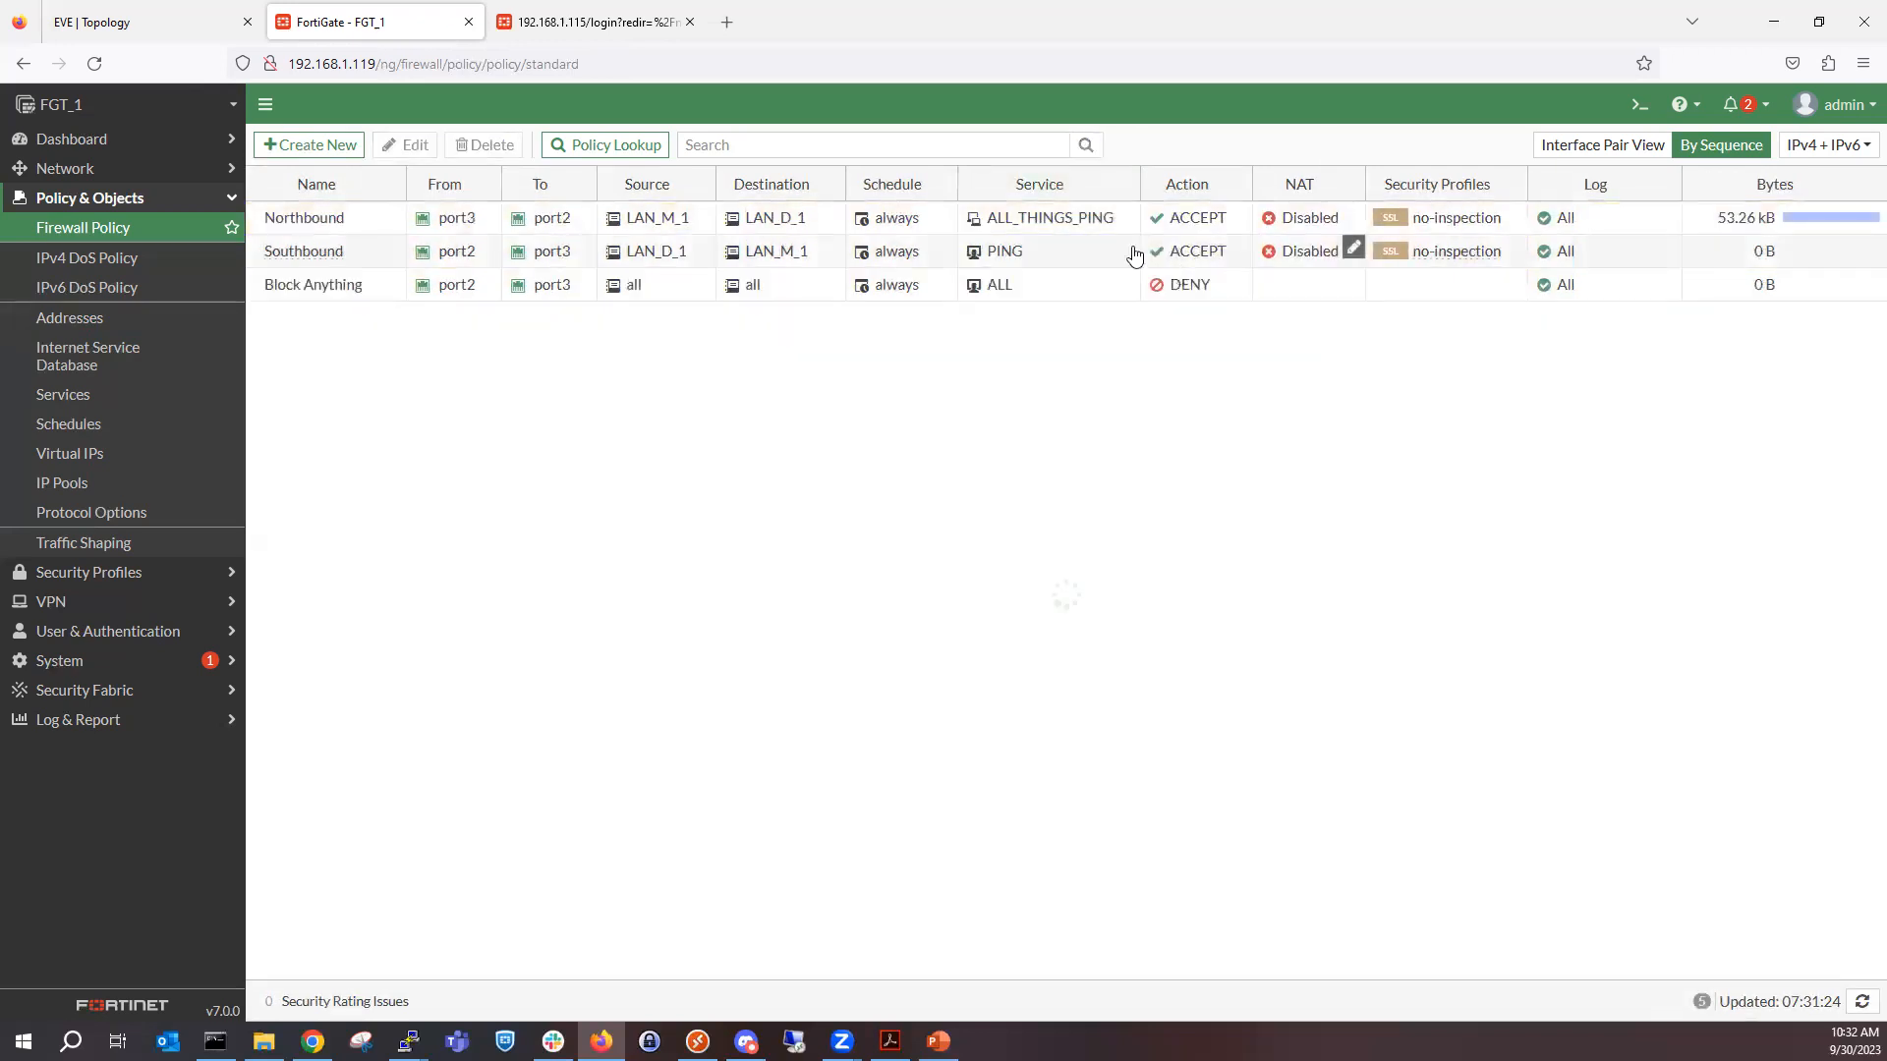
Filter the policies to those whose service contains PING, using the Southbound policy's service value.
right_click(1051, 254)
mouse_move(1130, 324)
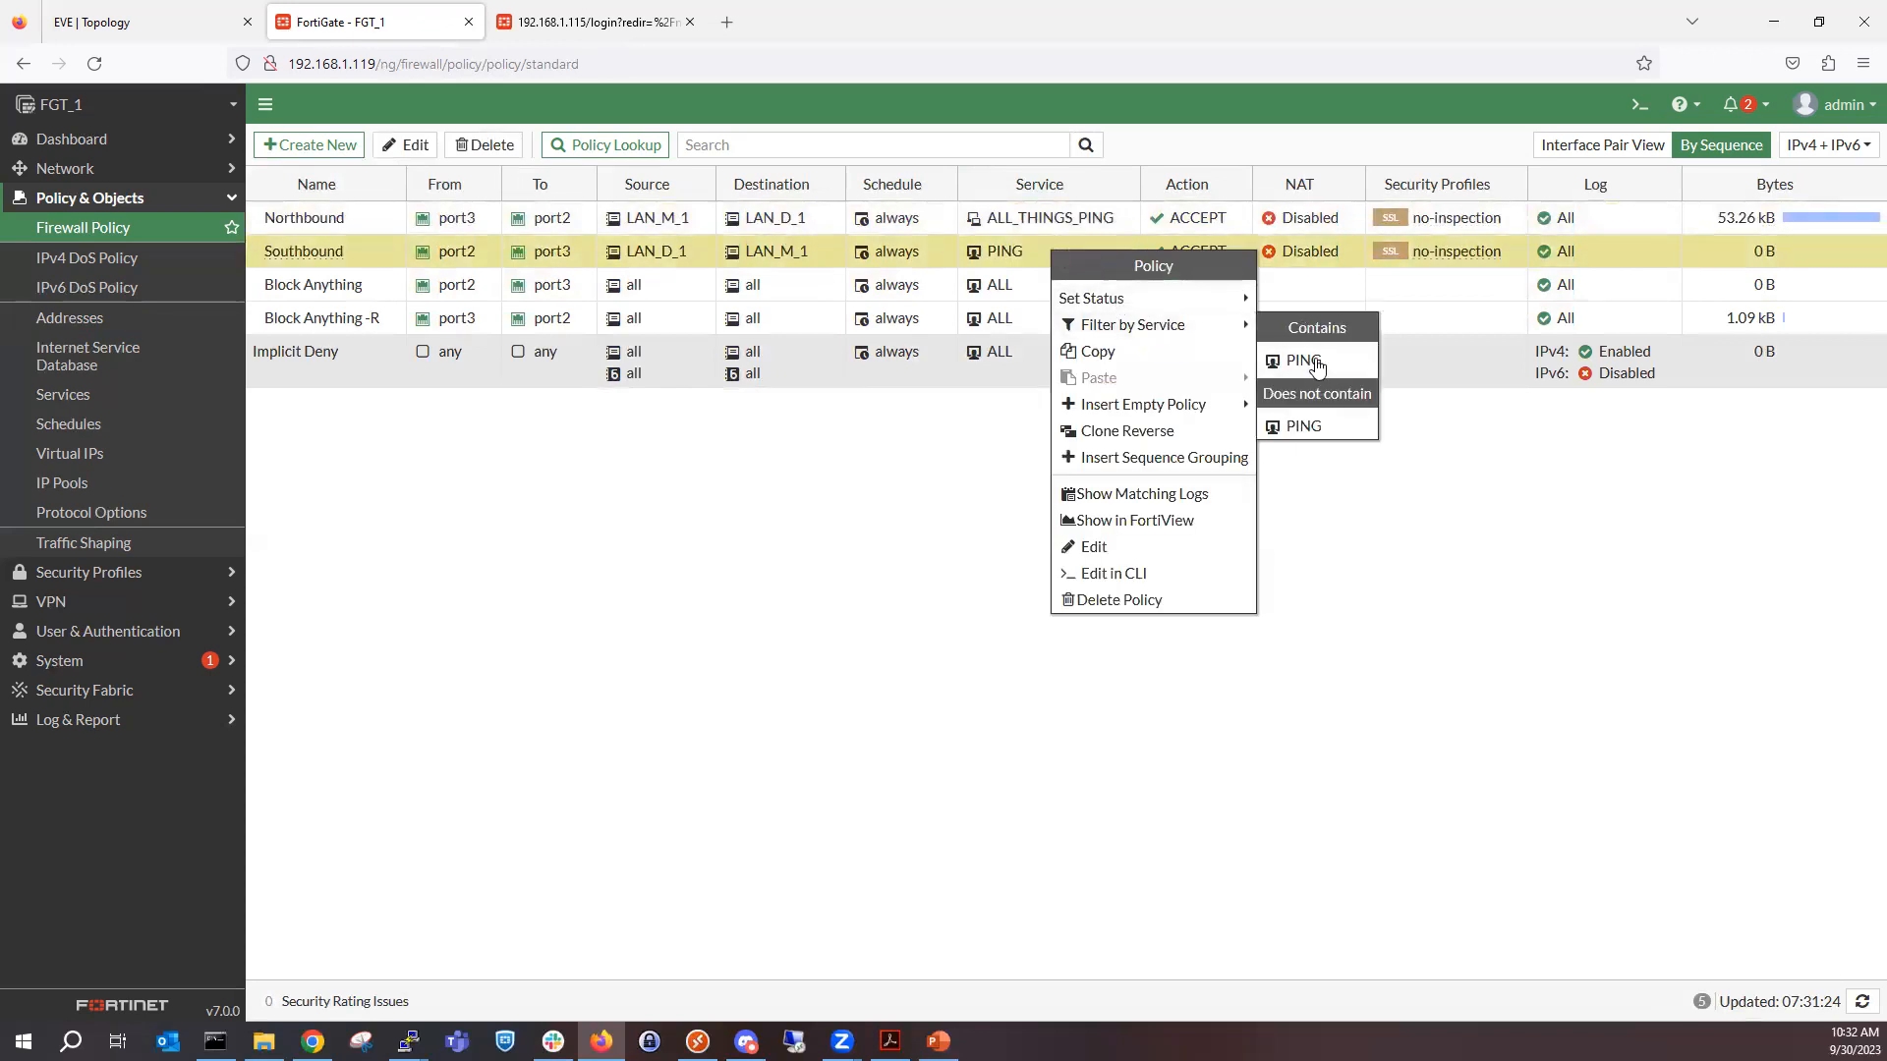
left_click(1303, 360)
left_click(1124, 187)
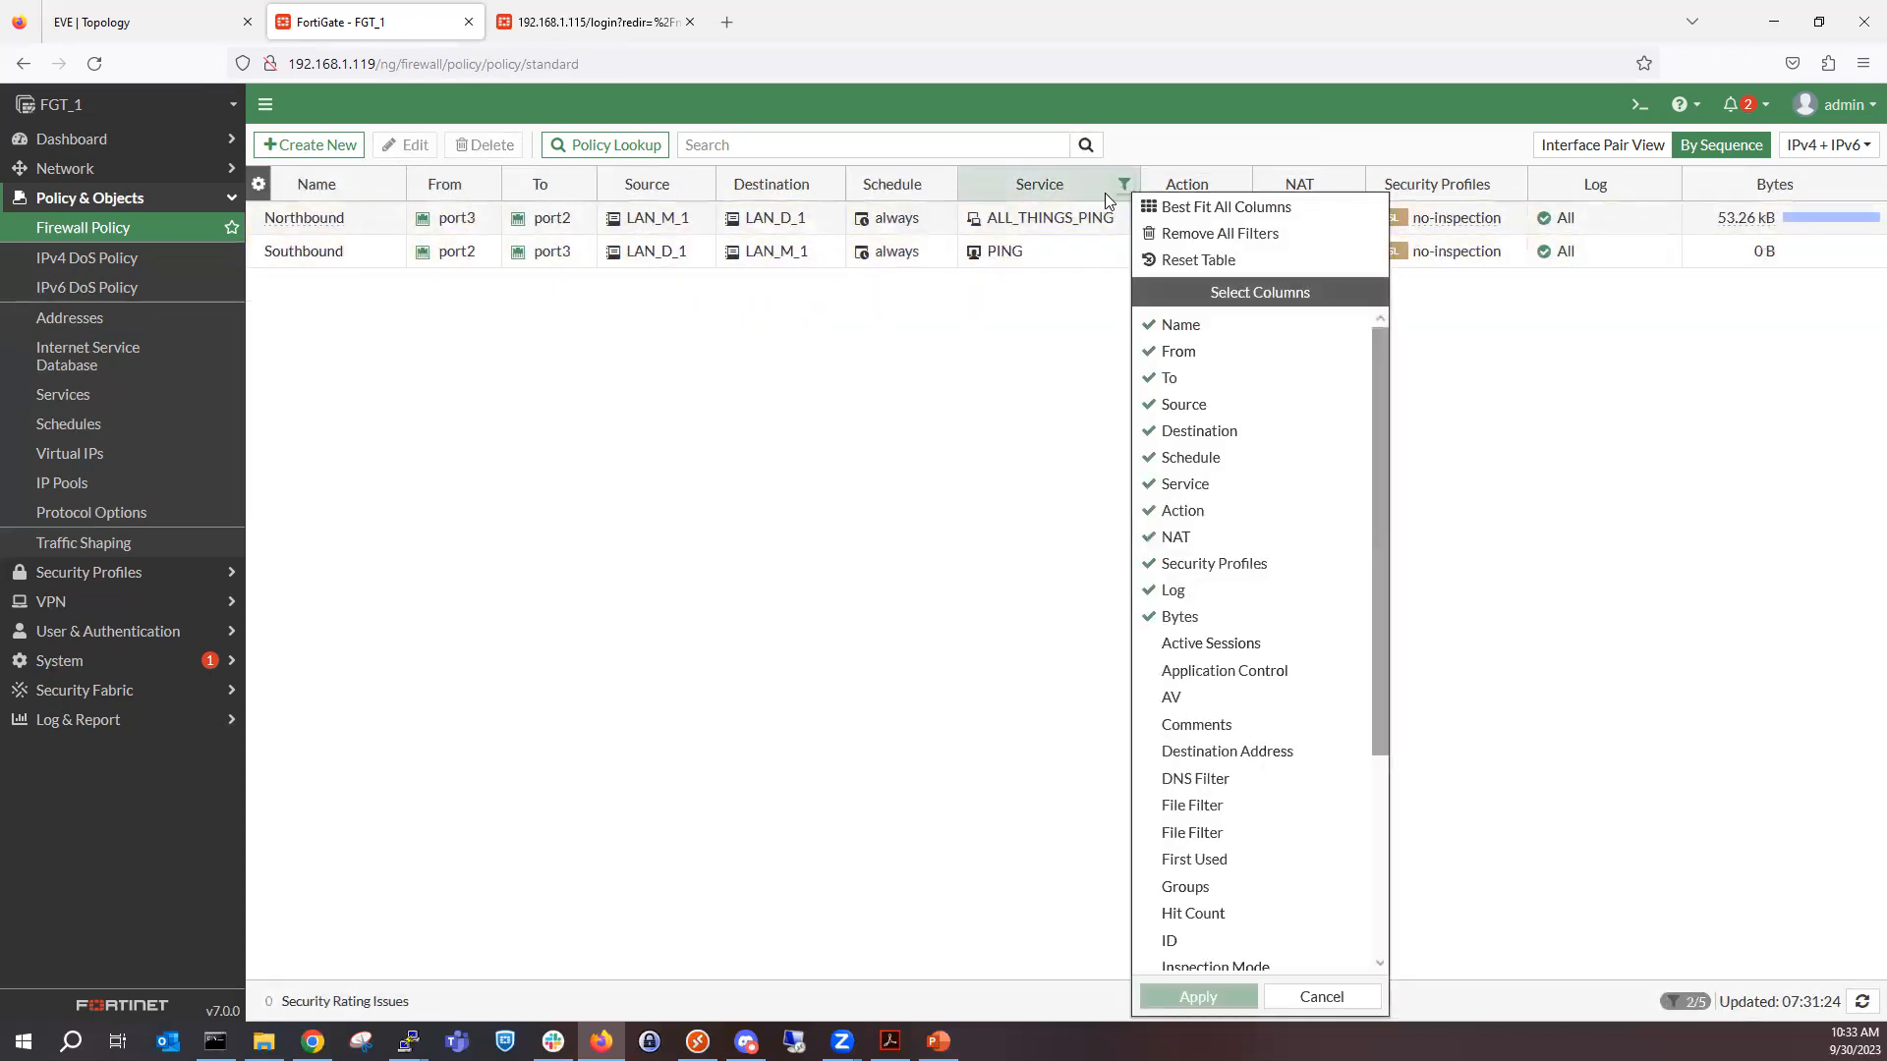
left_click(1099, 192)
left_click(1069, 194)
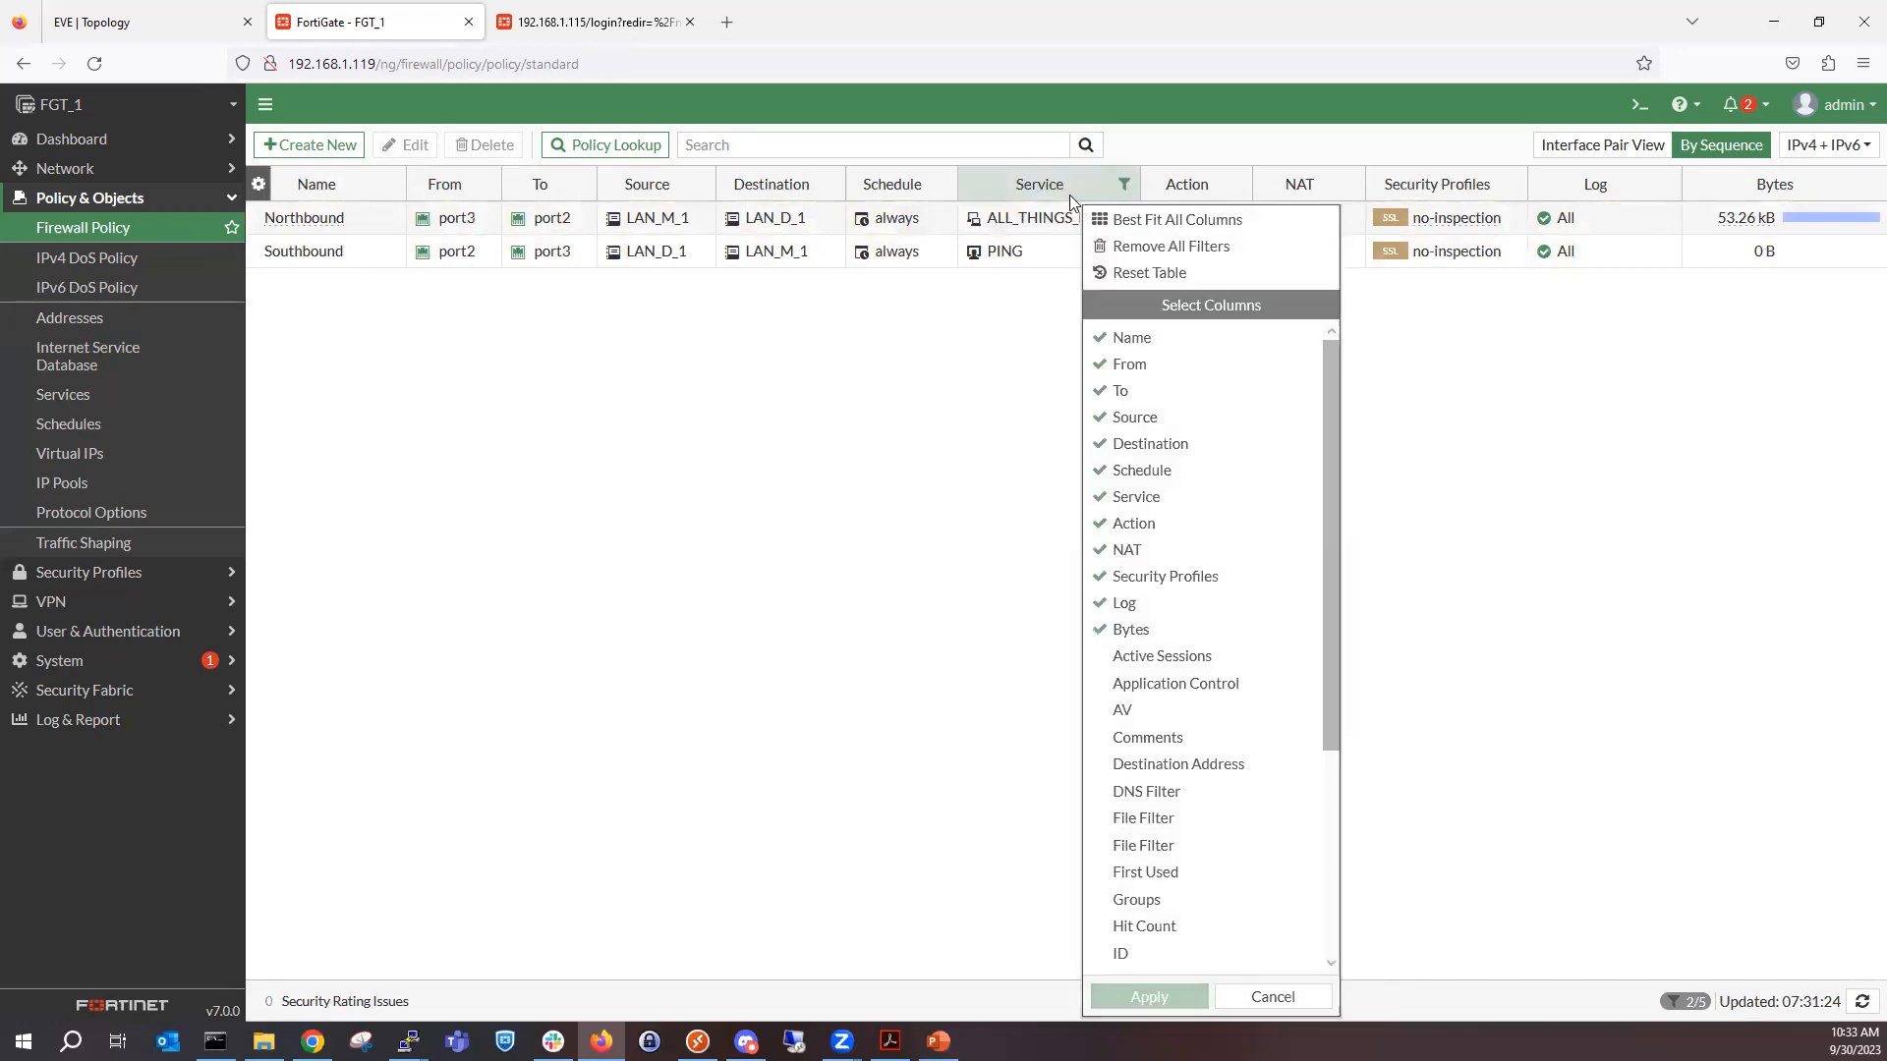
right_click(1065, 179)
left_click(1434, 319)
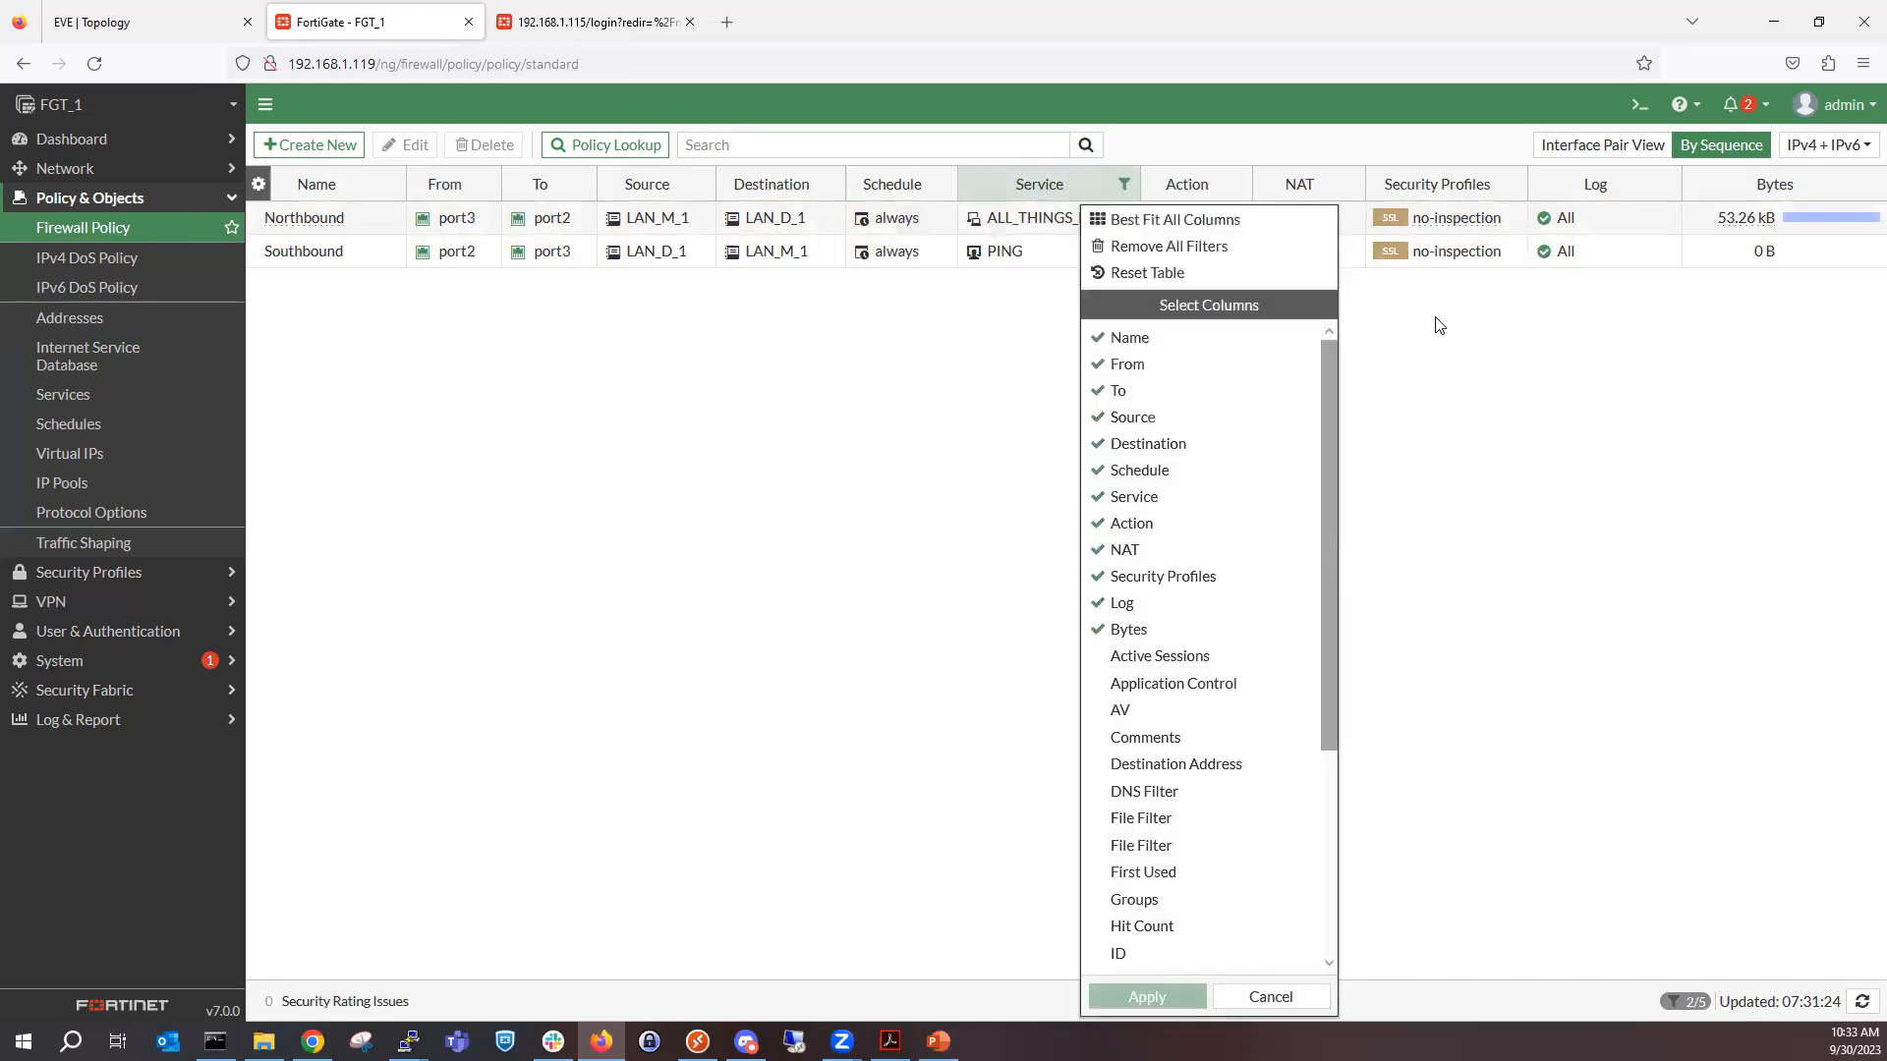
left_click(1433, 320)
right_click(1051, 192)
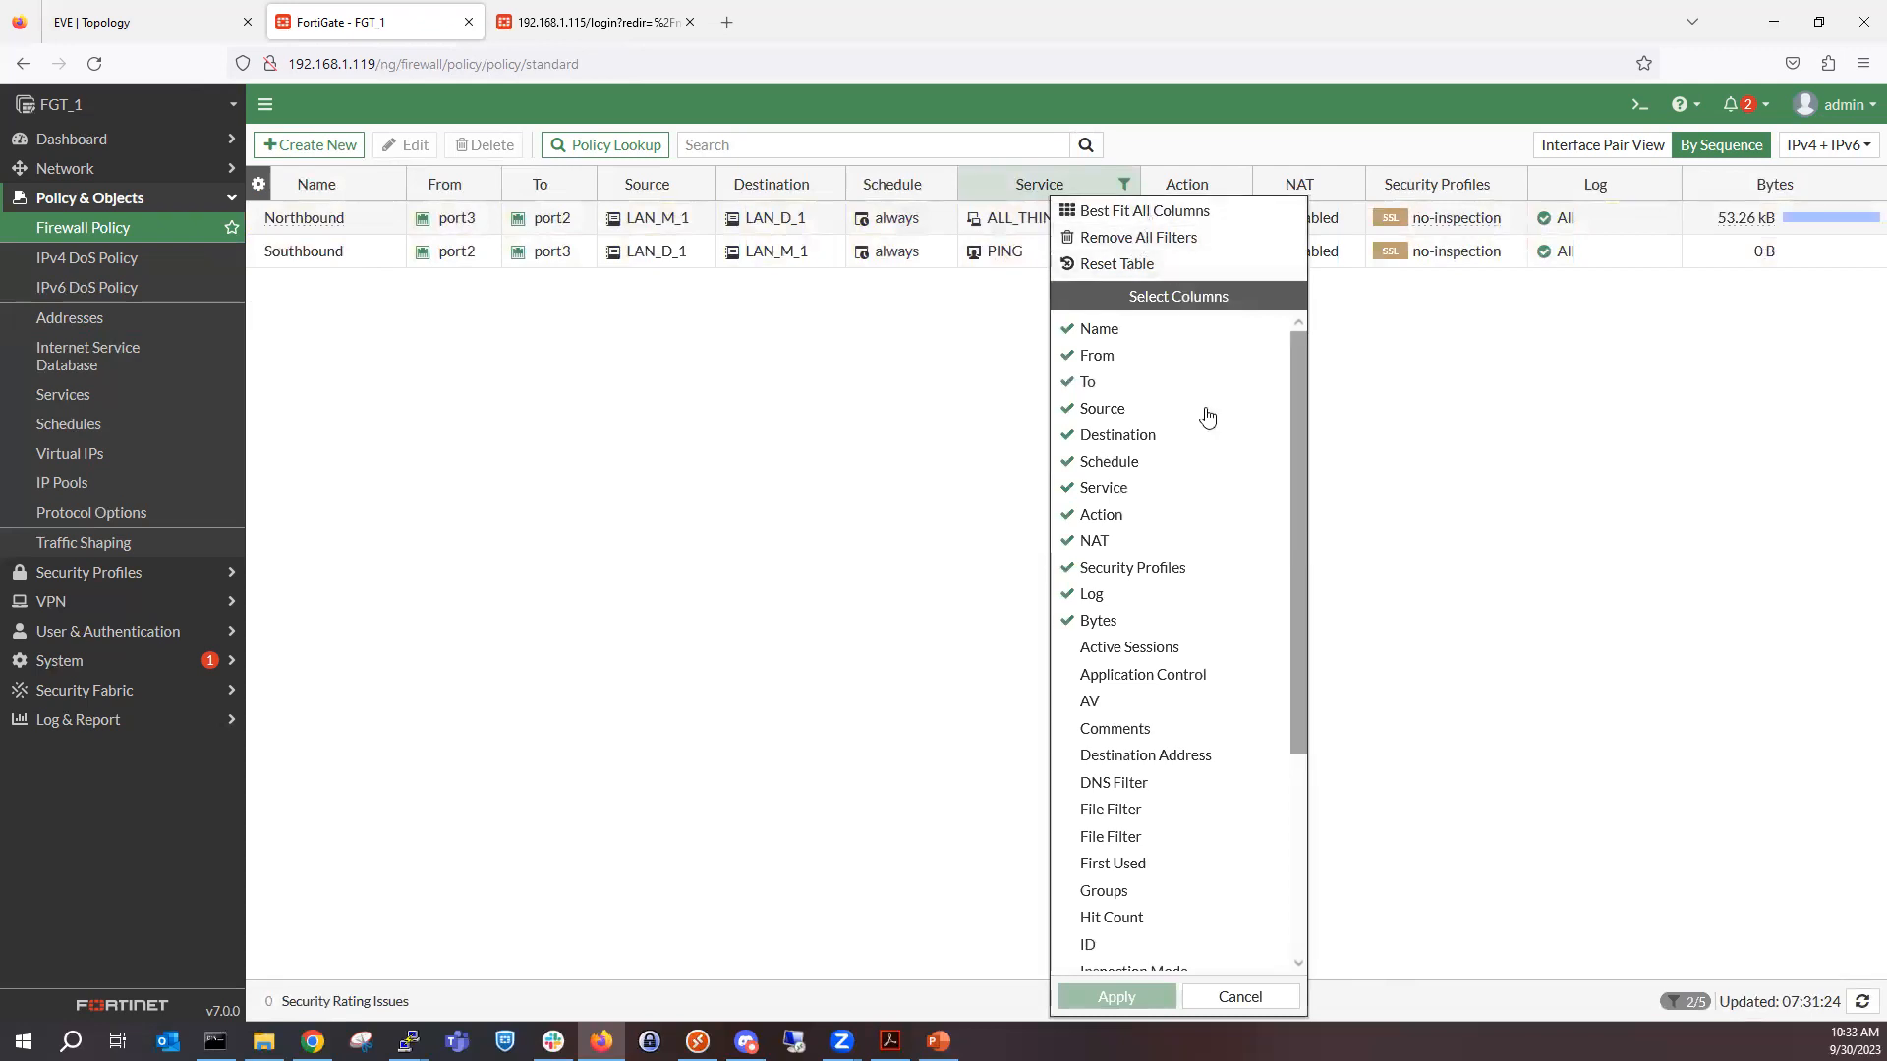
scroll(1207, 442, "down", 3)
left_click(1494, 428)
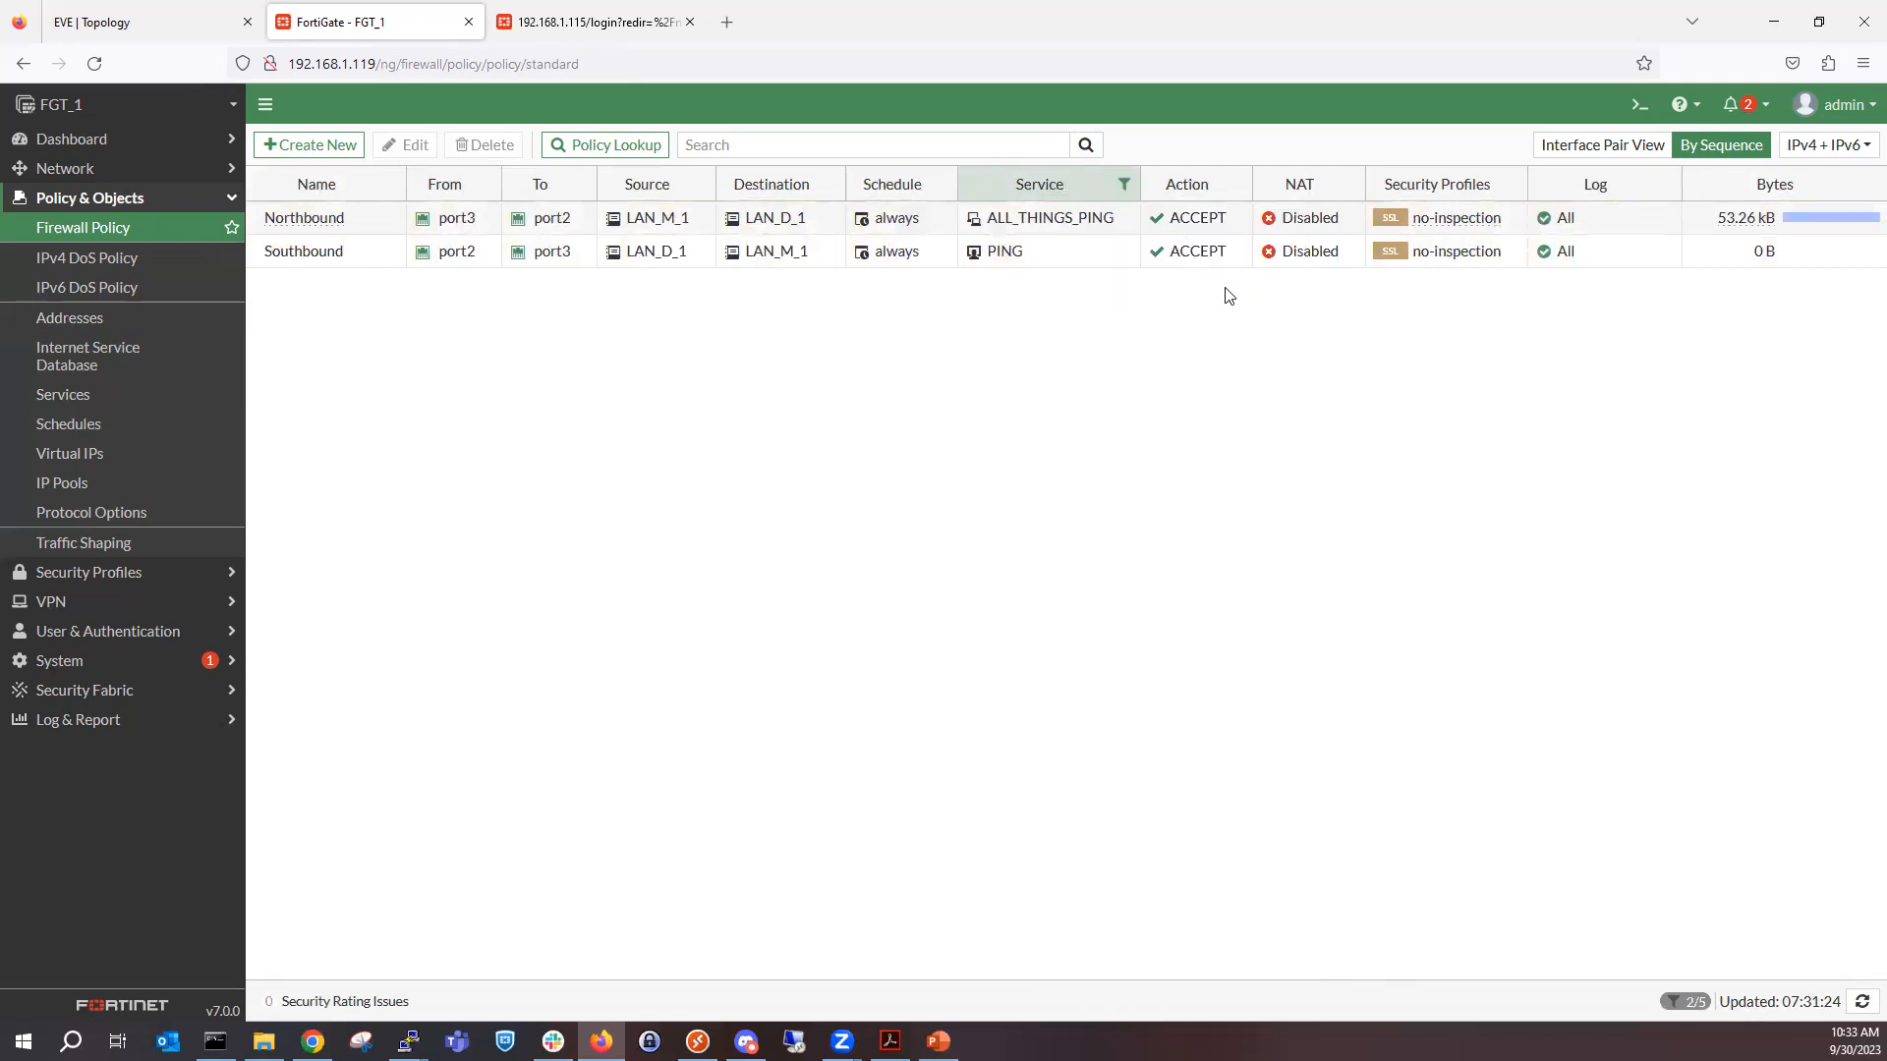
Filter the policies to those whose service does not contain ALL_THINGS_PING, using the Northbound policy's service value.
right_click(1075, 221)
mouse_move(1227, 305)
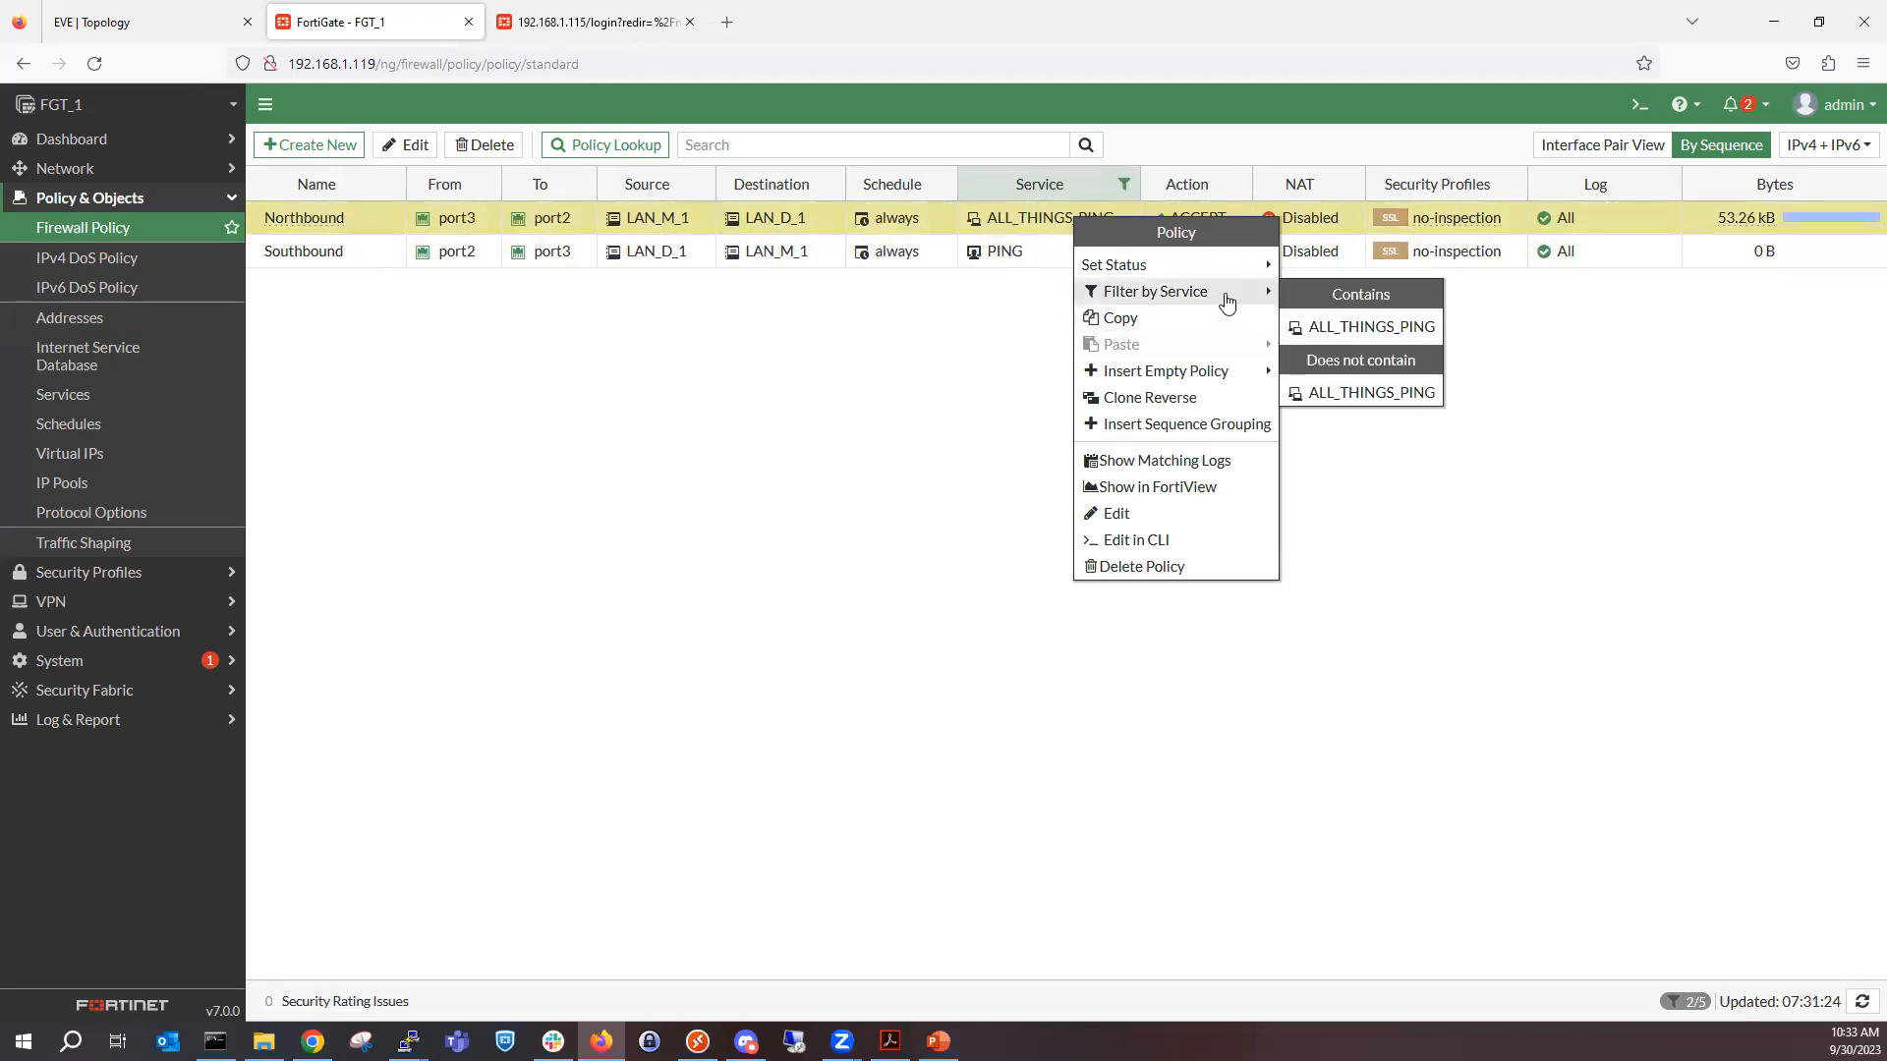
left_click(1379, 395)
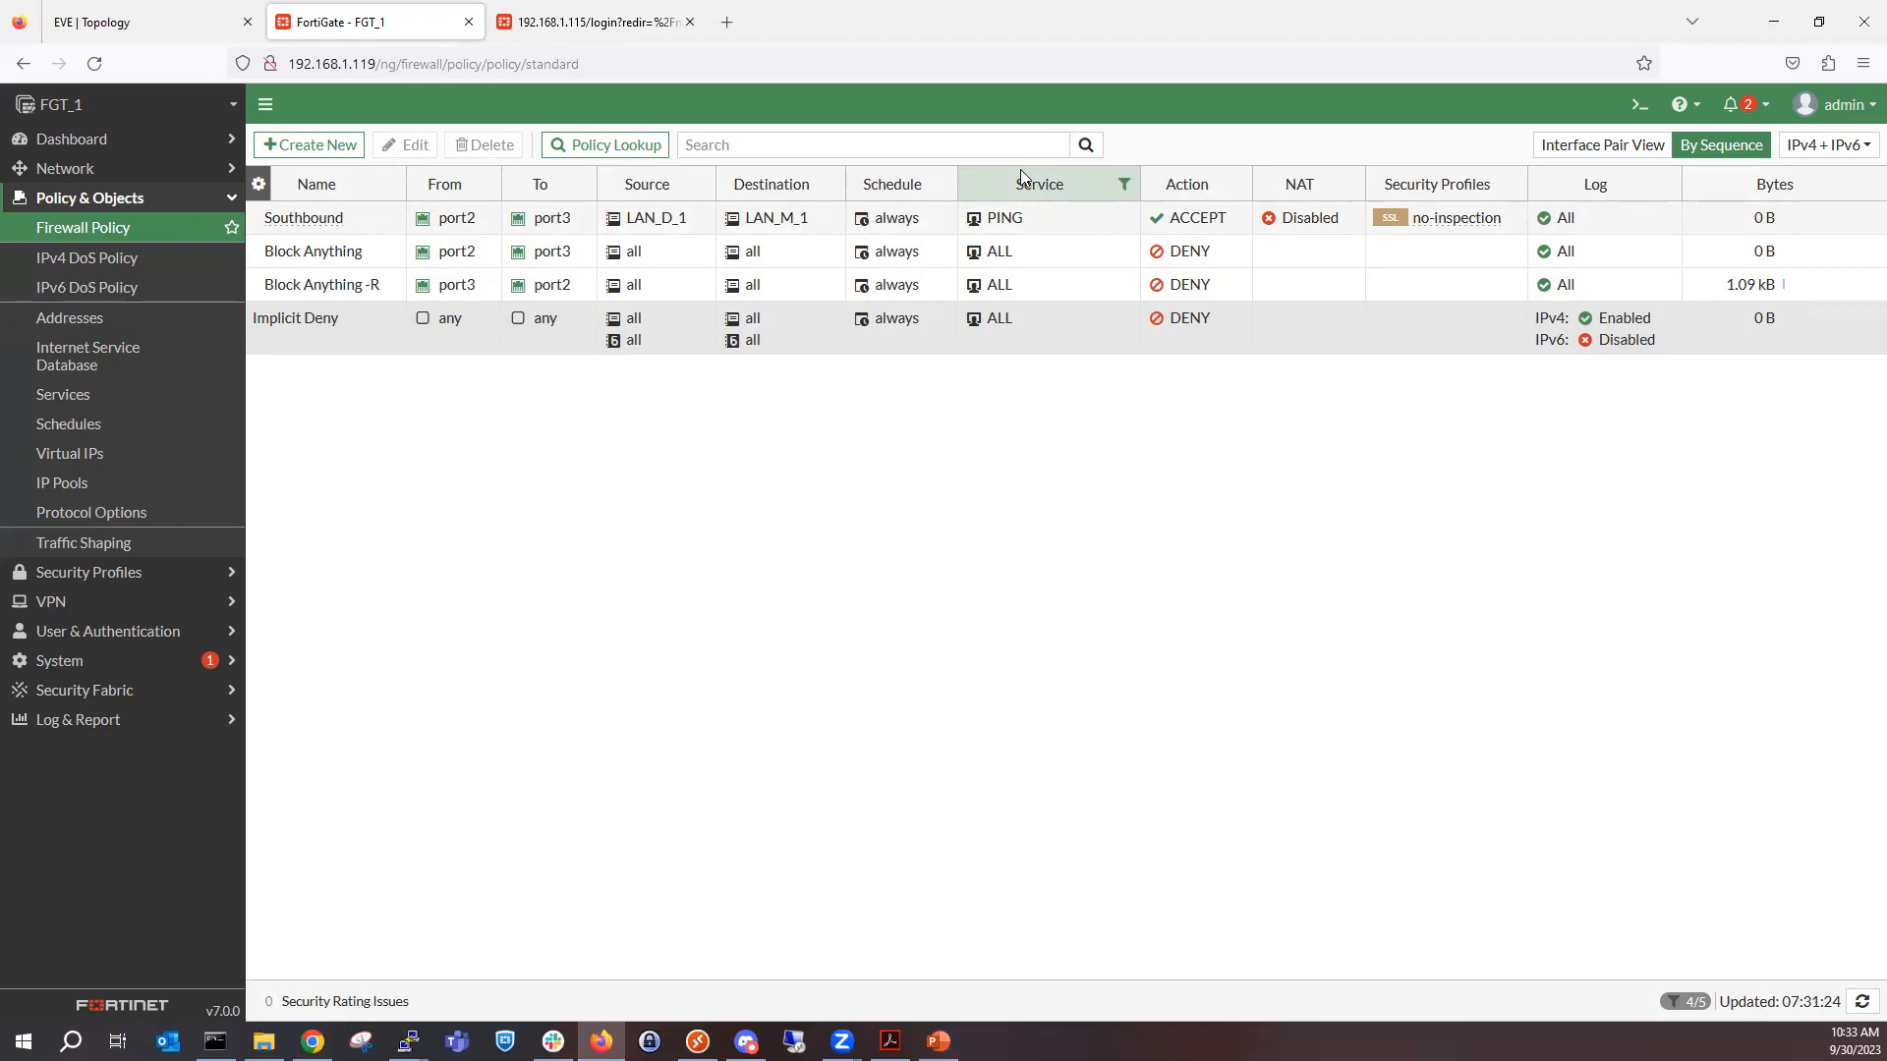
Change the Service column filter to show only policies whose service contains DHCP.
right_click(1040, 206)
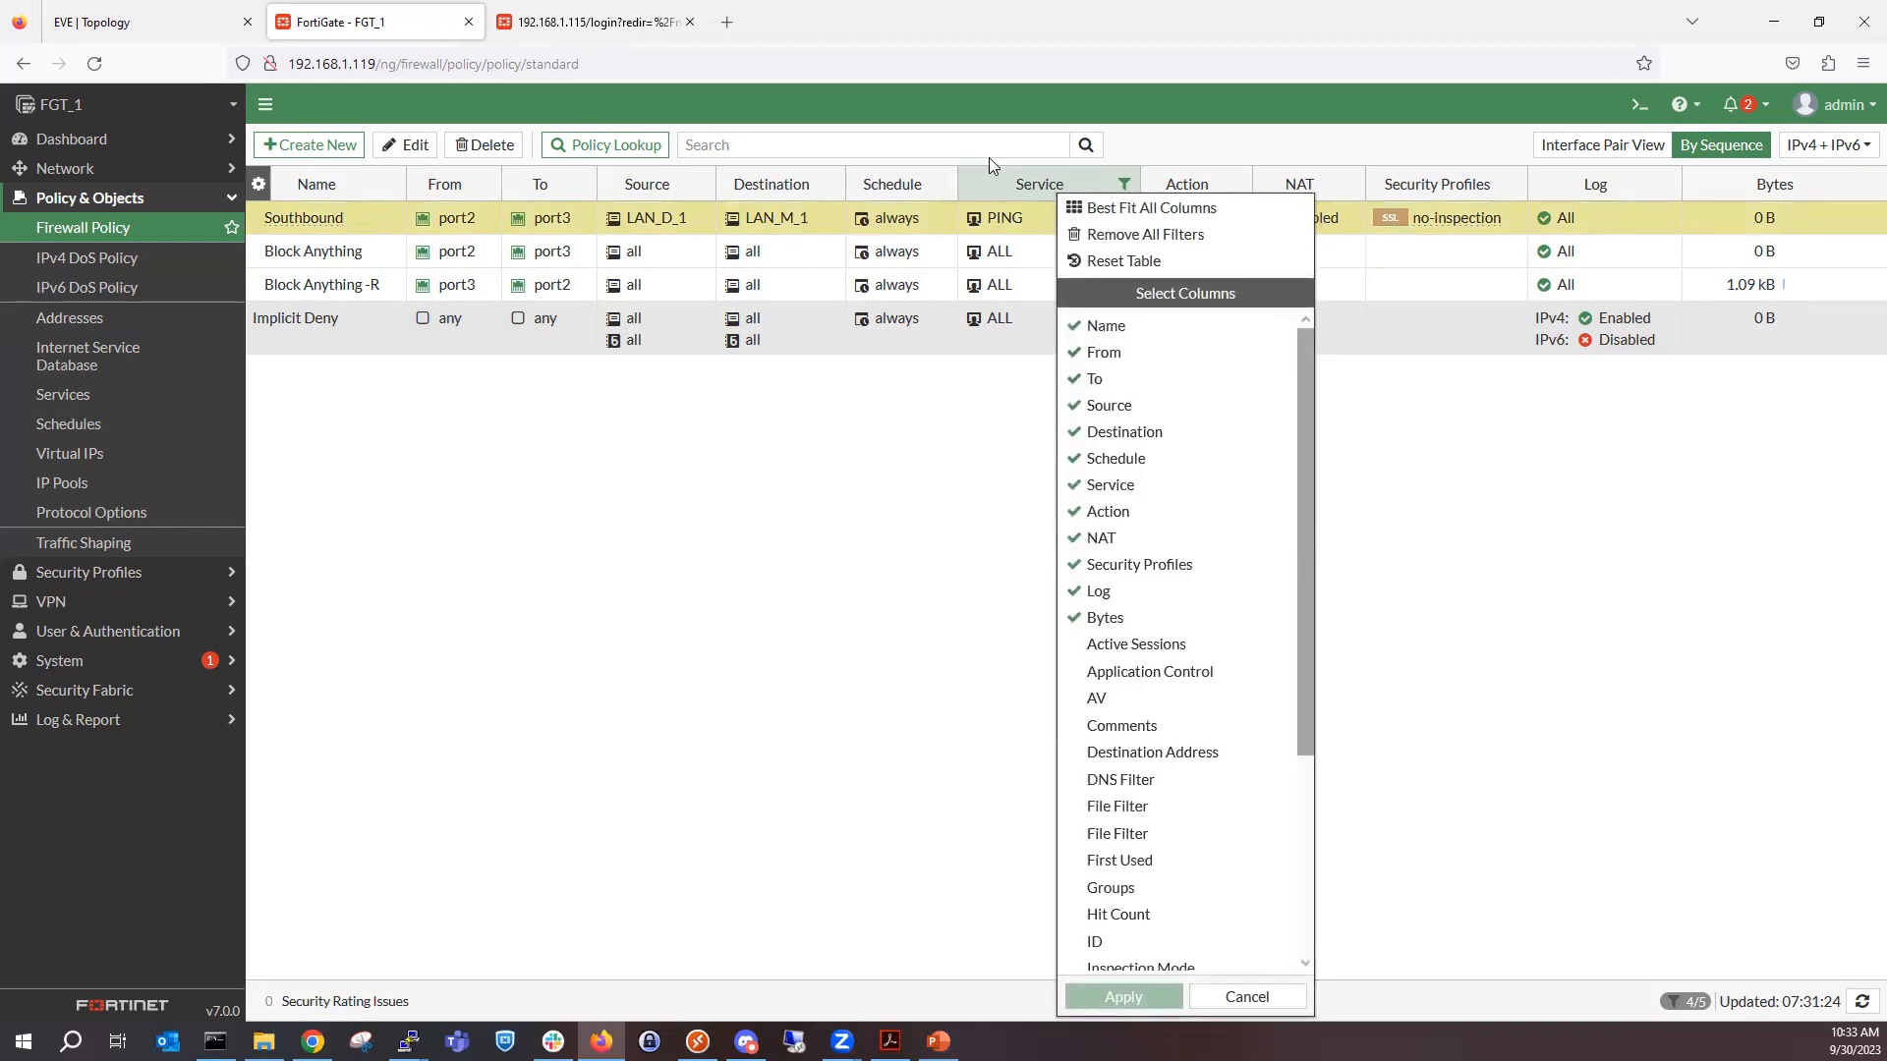
right_click(1020, 194)
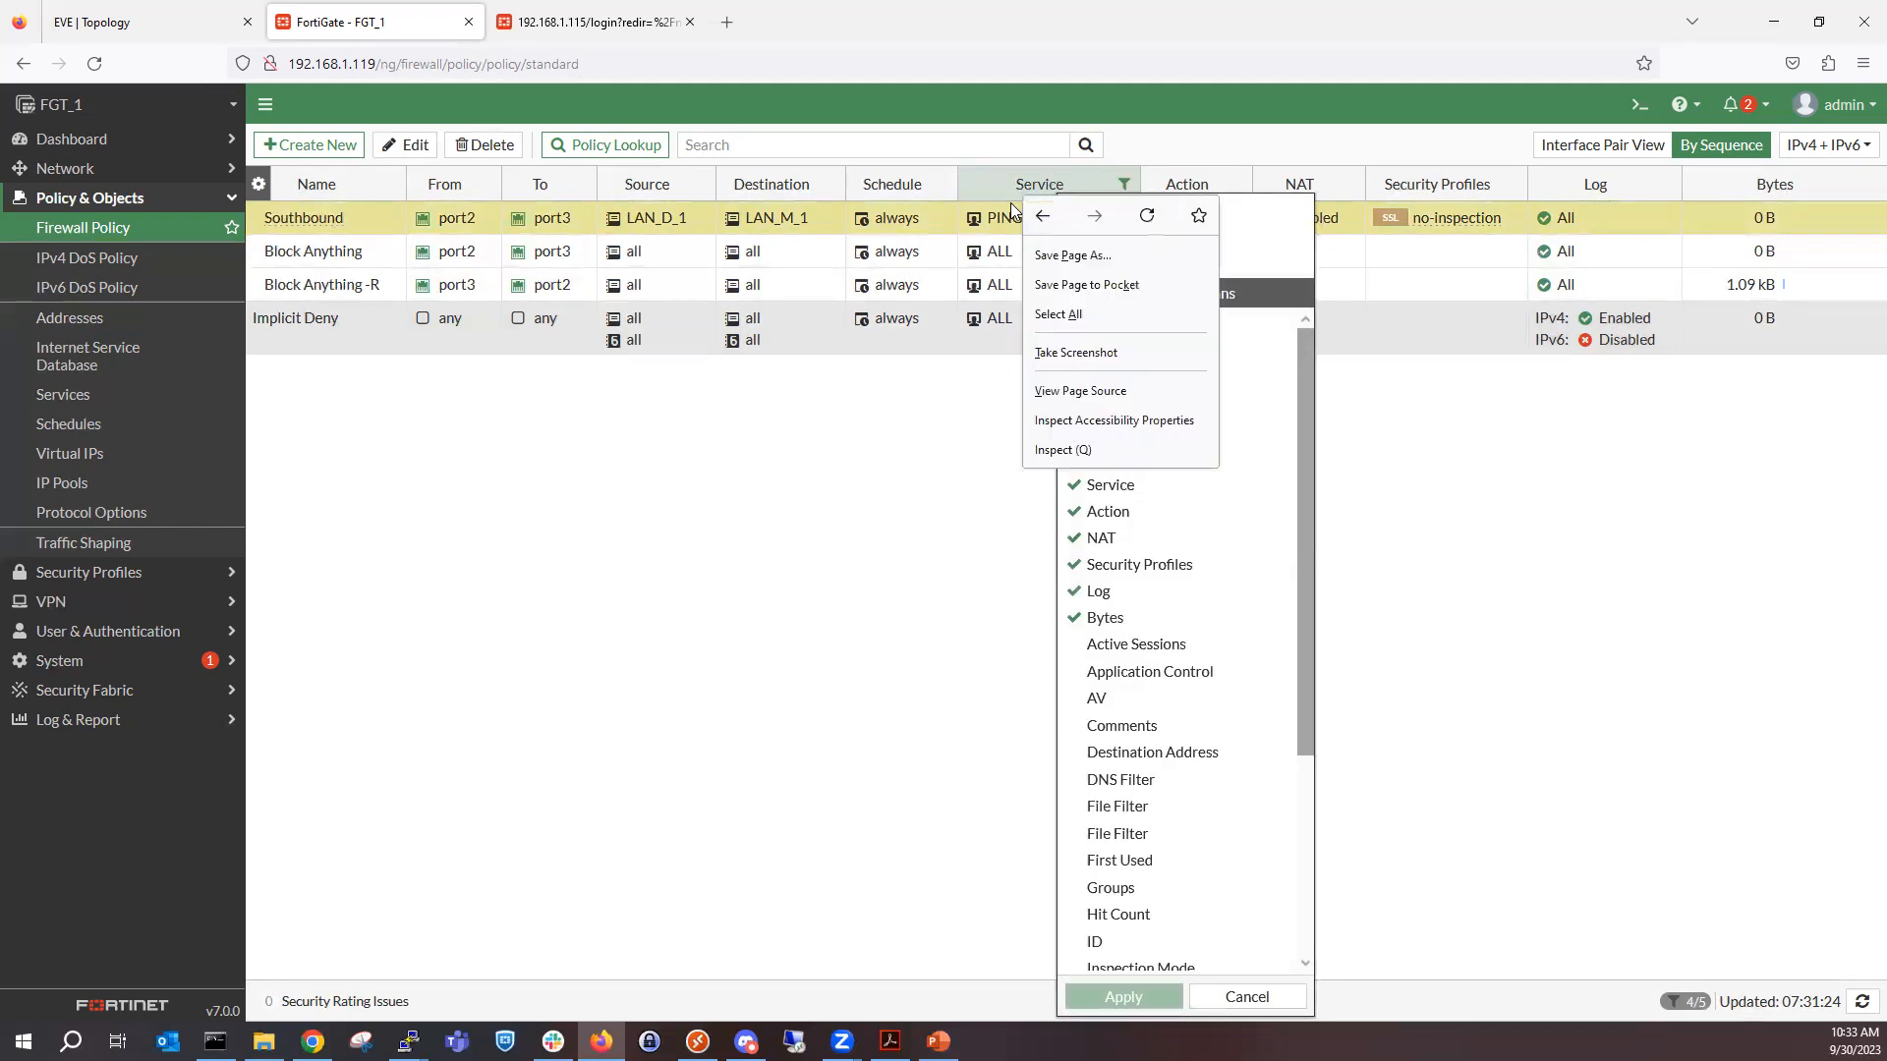
left_click(941, 521)
left_click(1121, 184)
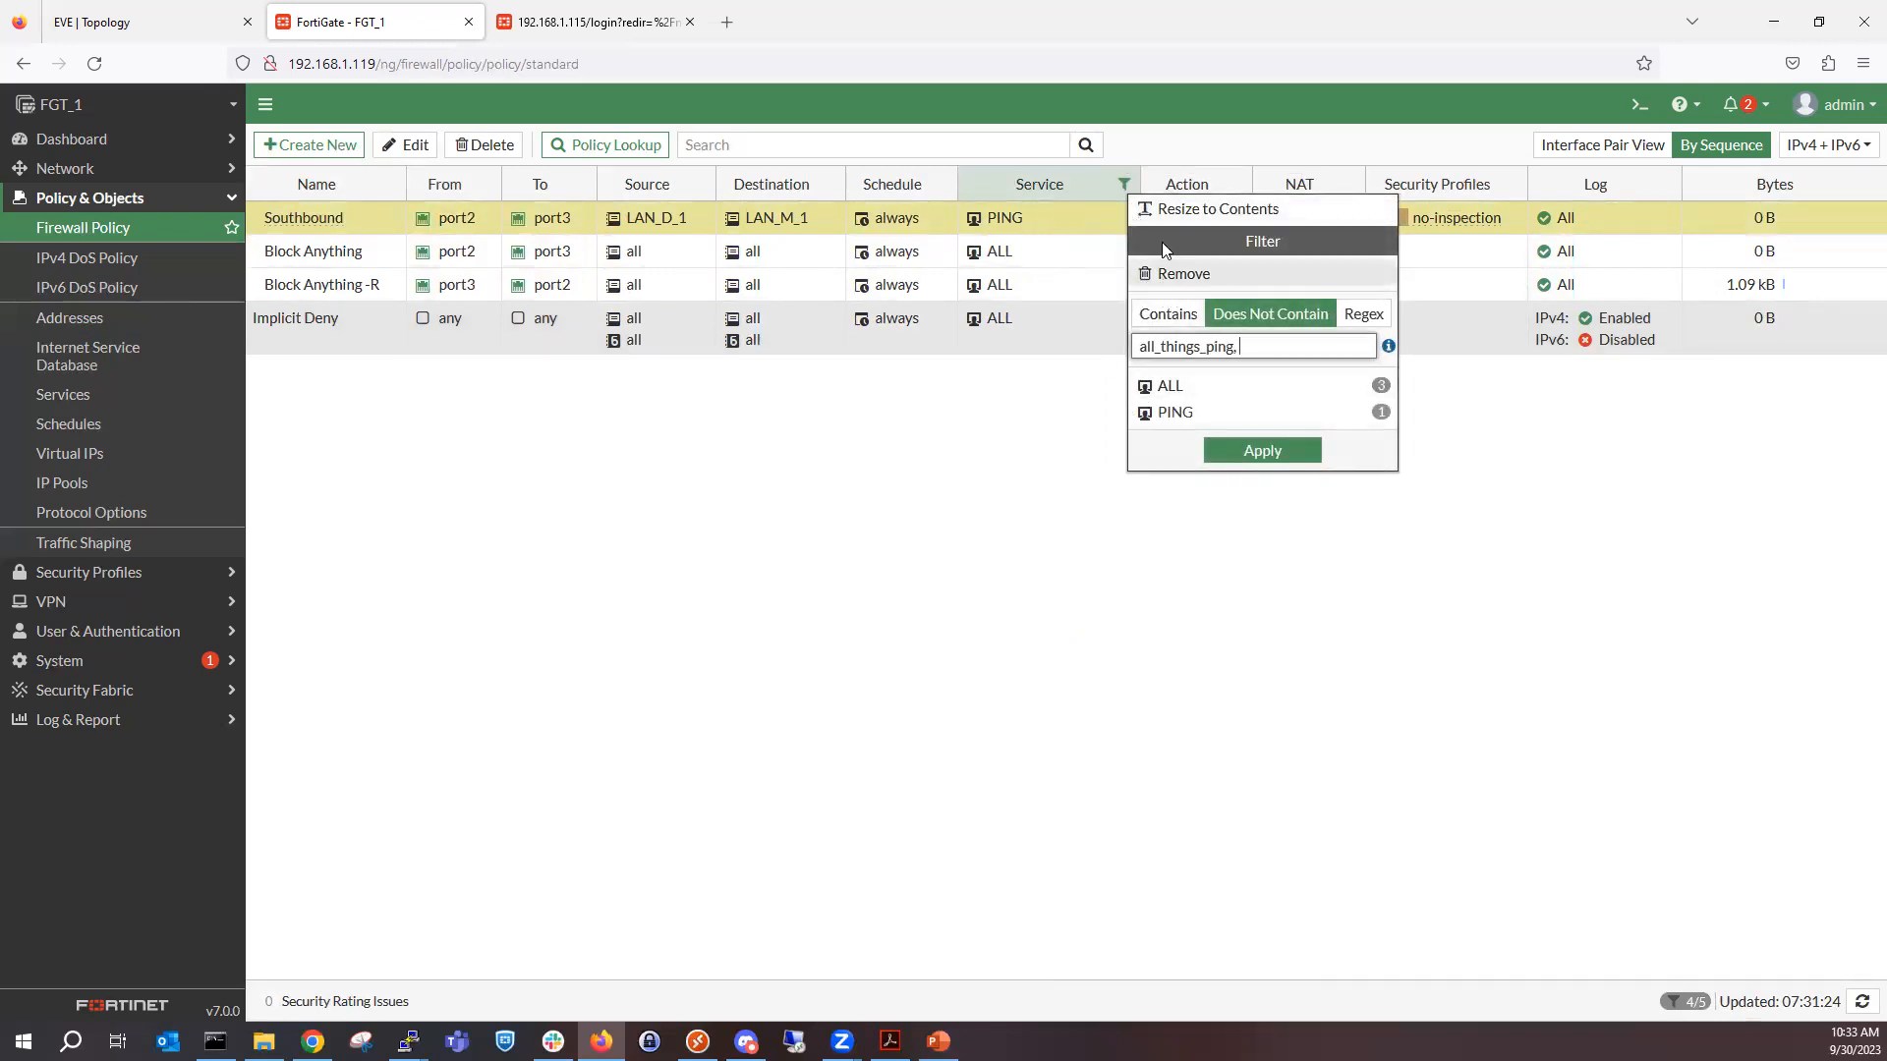
double_click(1235, 347)
key("BackSpace")
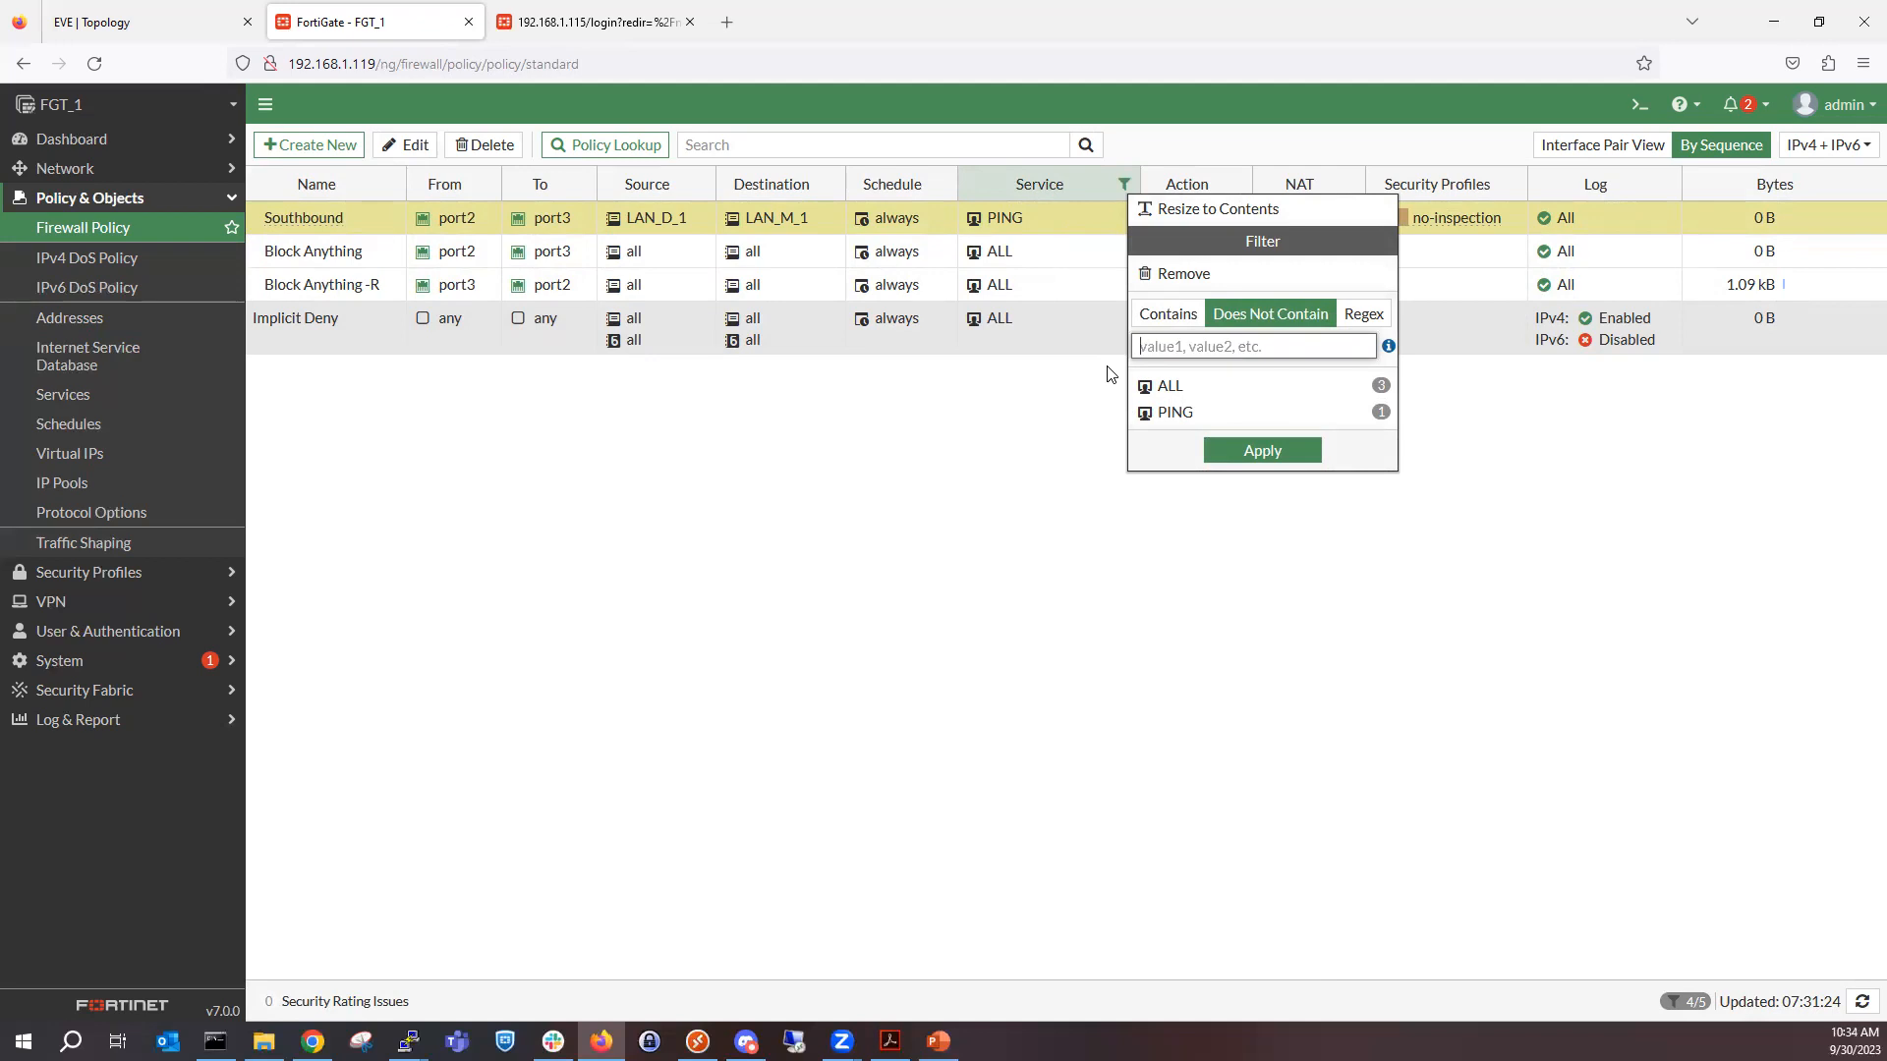
type("DHCP")
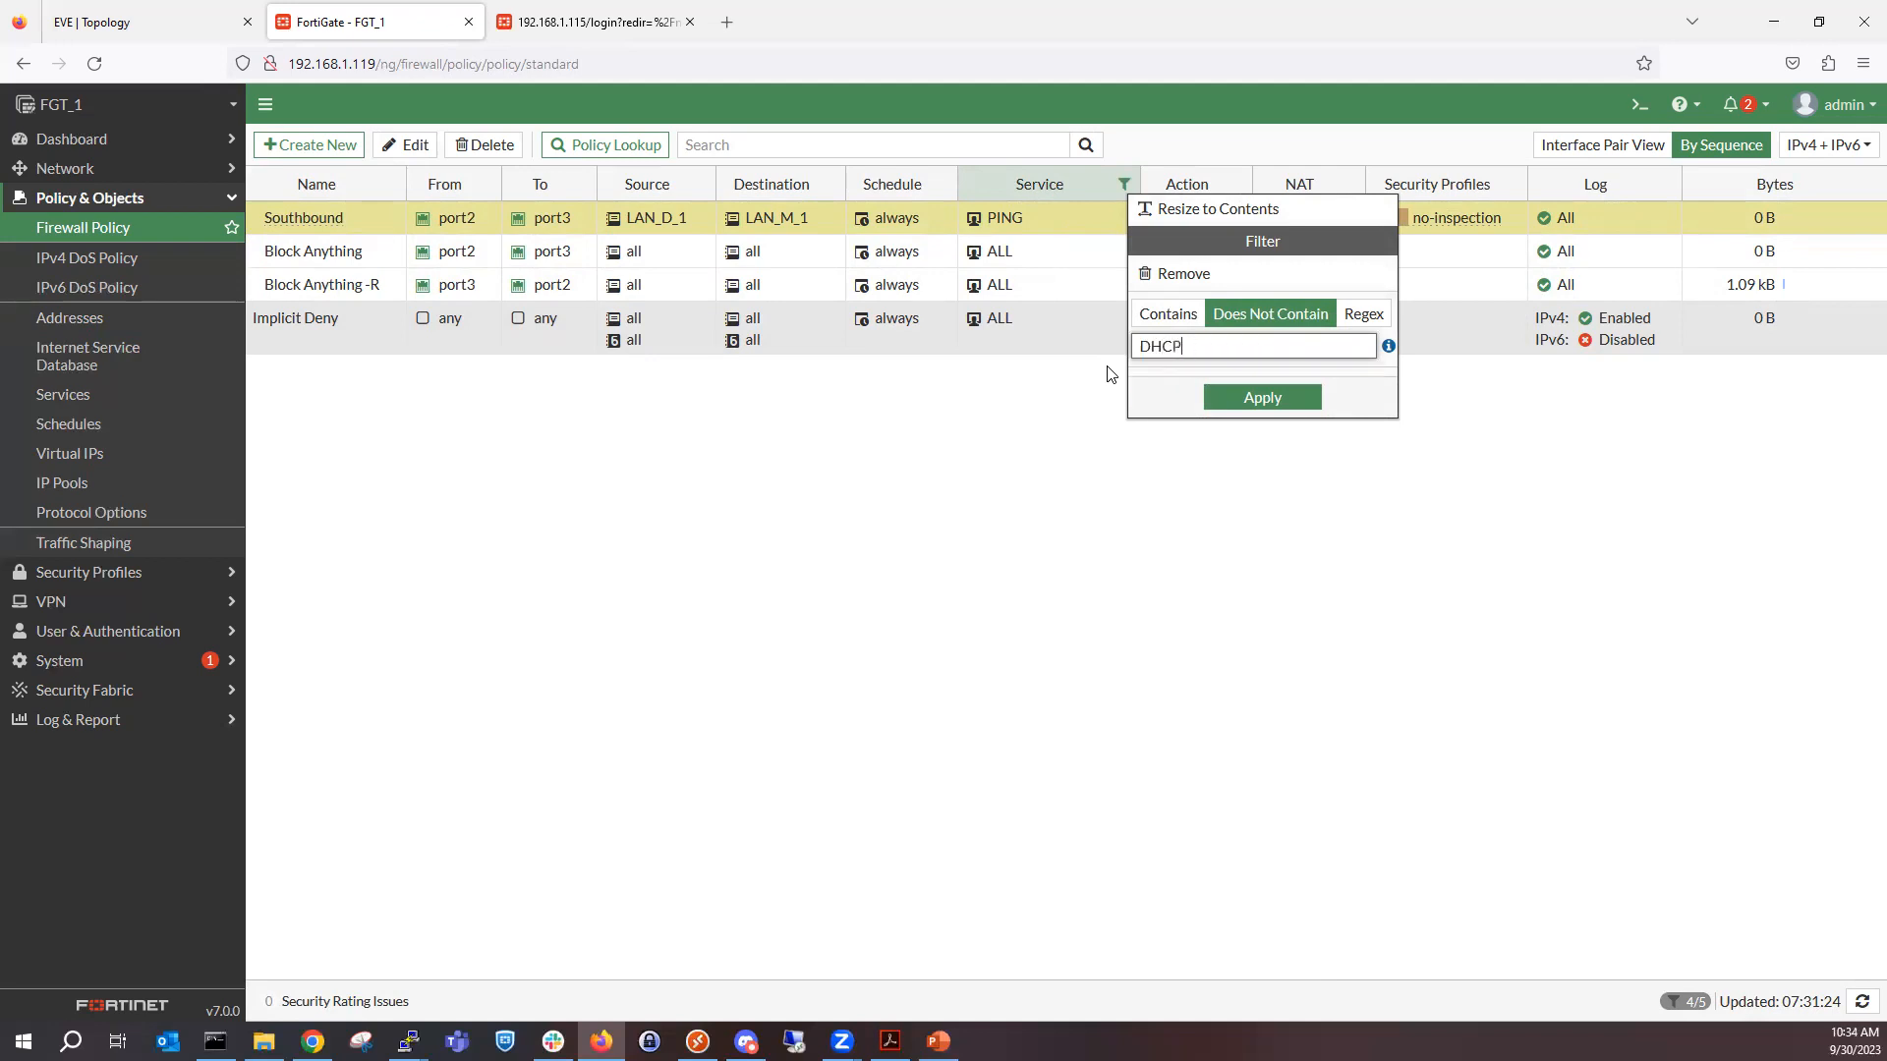
left_click(1168, 314)
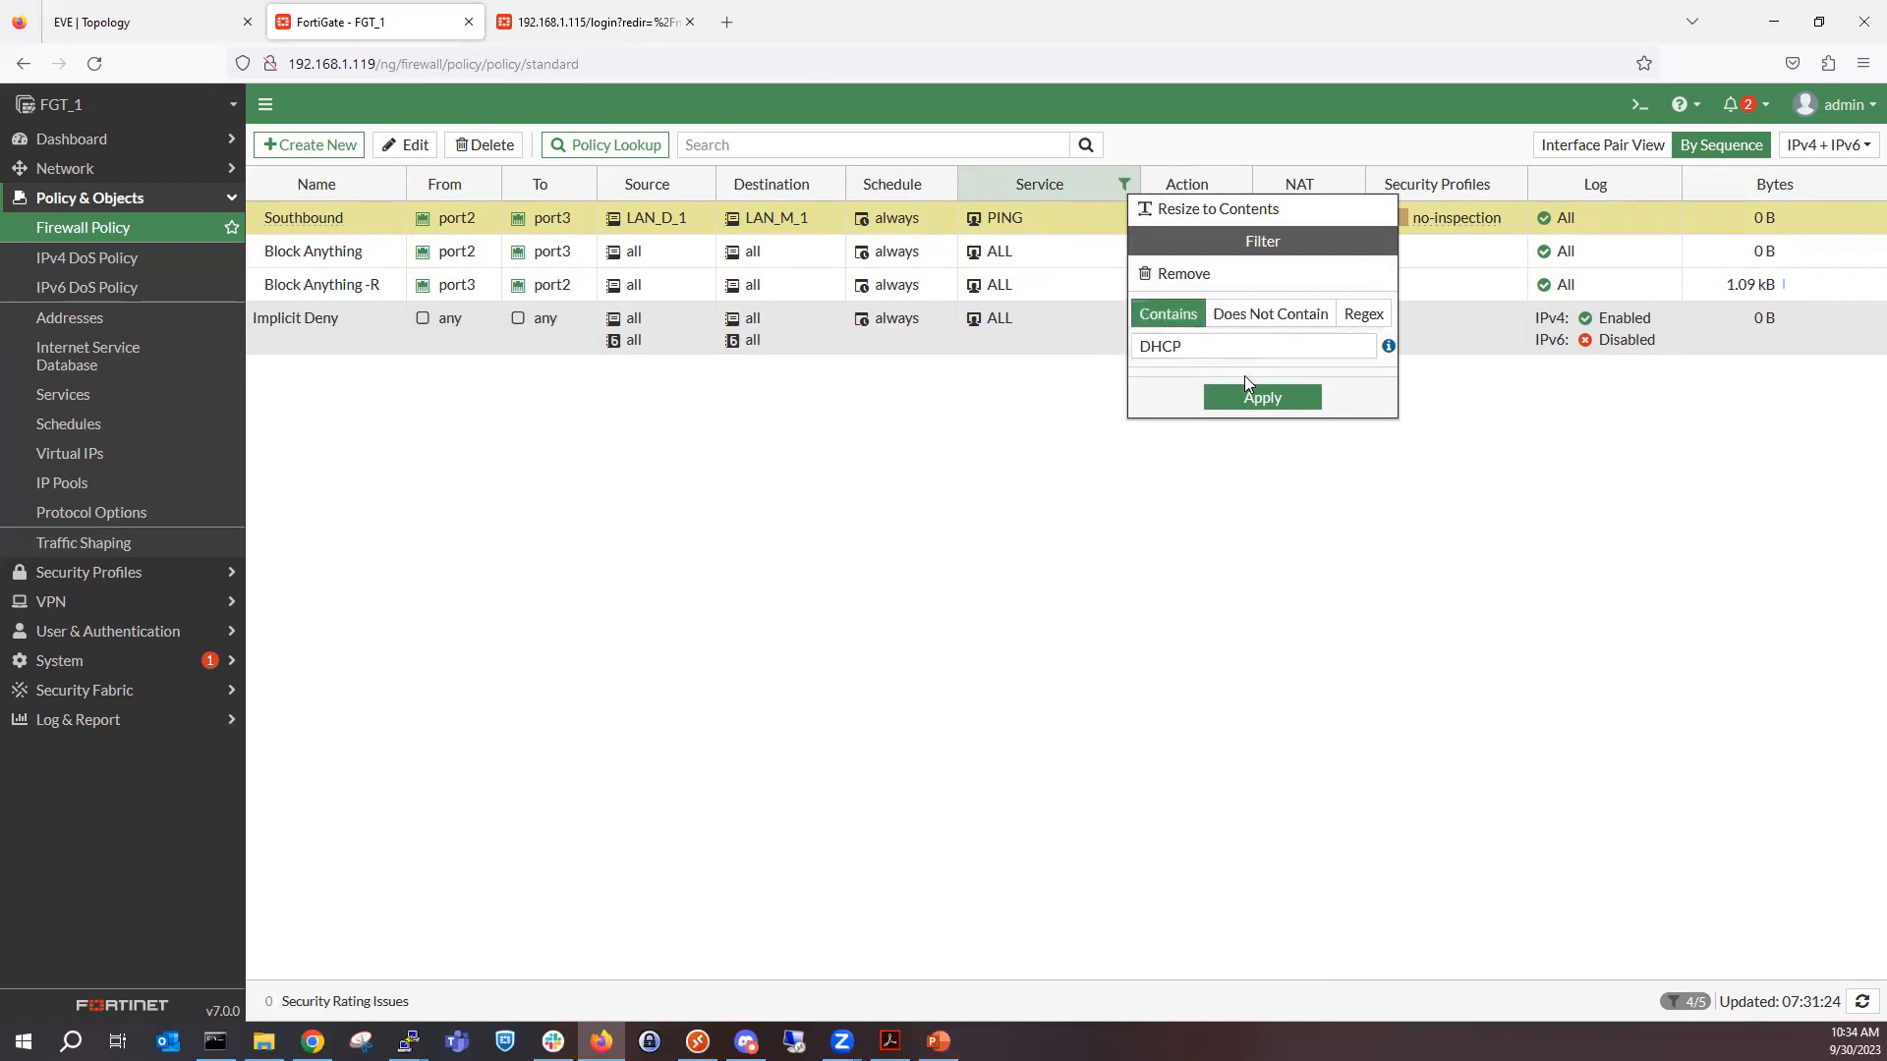
left_click(1261, 398)
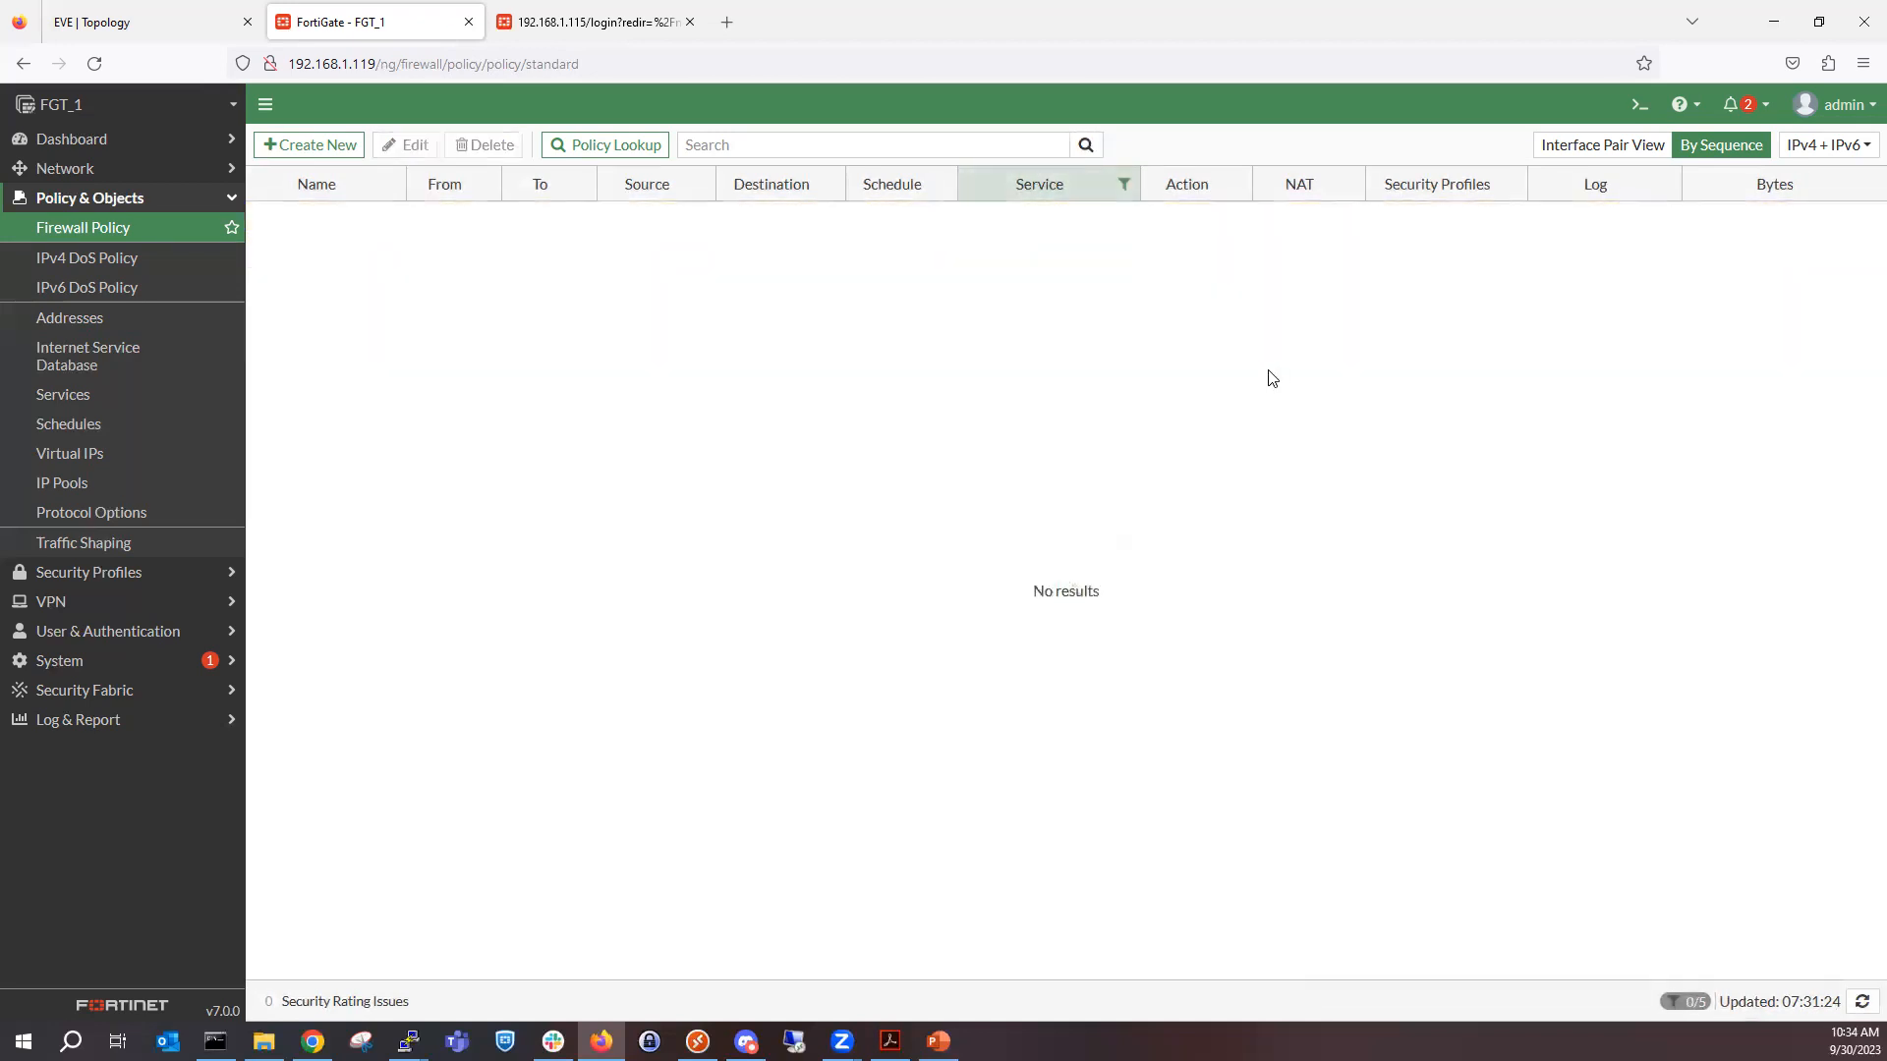
Invert the Service column filter to show policies whose service does not contain dhcp.
left_click(1125, 190)
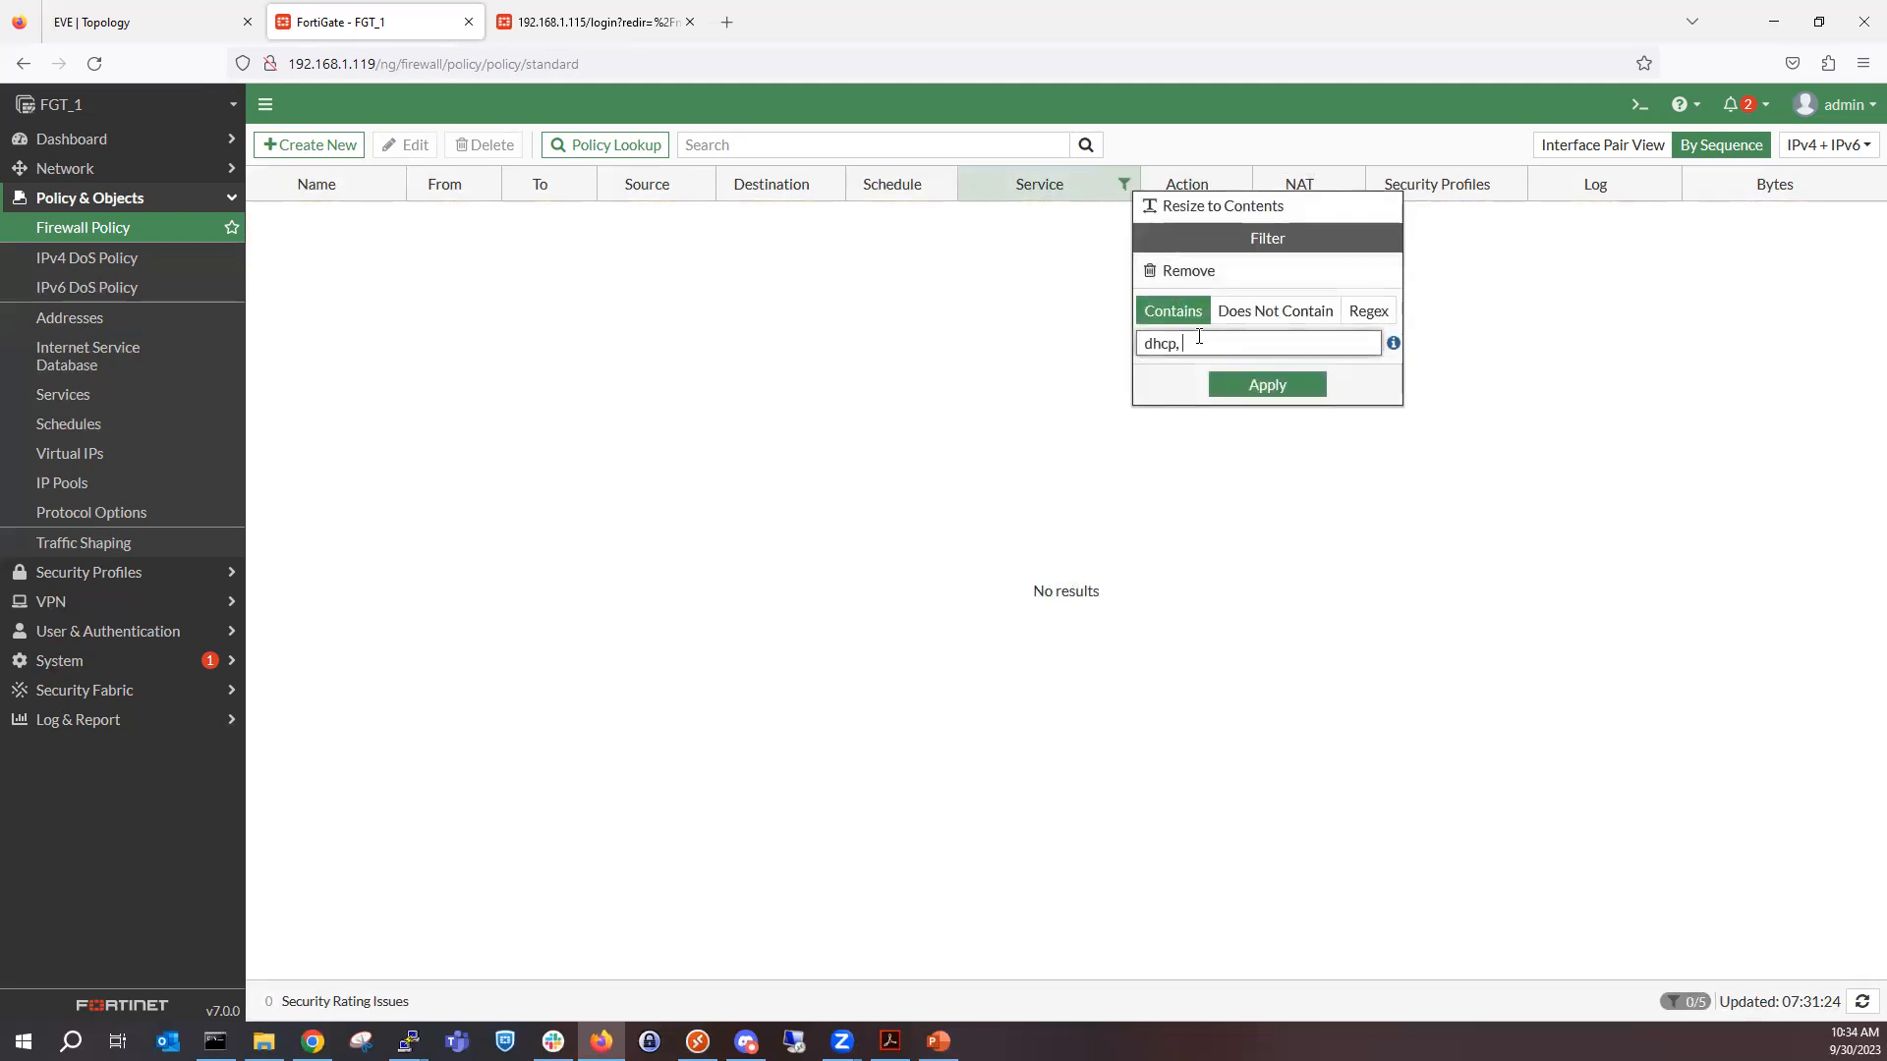
left_click(1263, 313)
left_click(1257, 387)
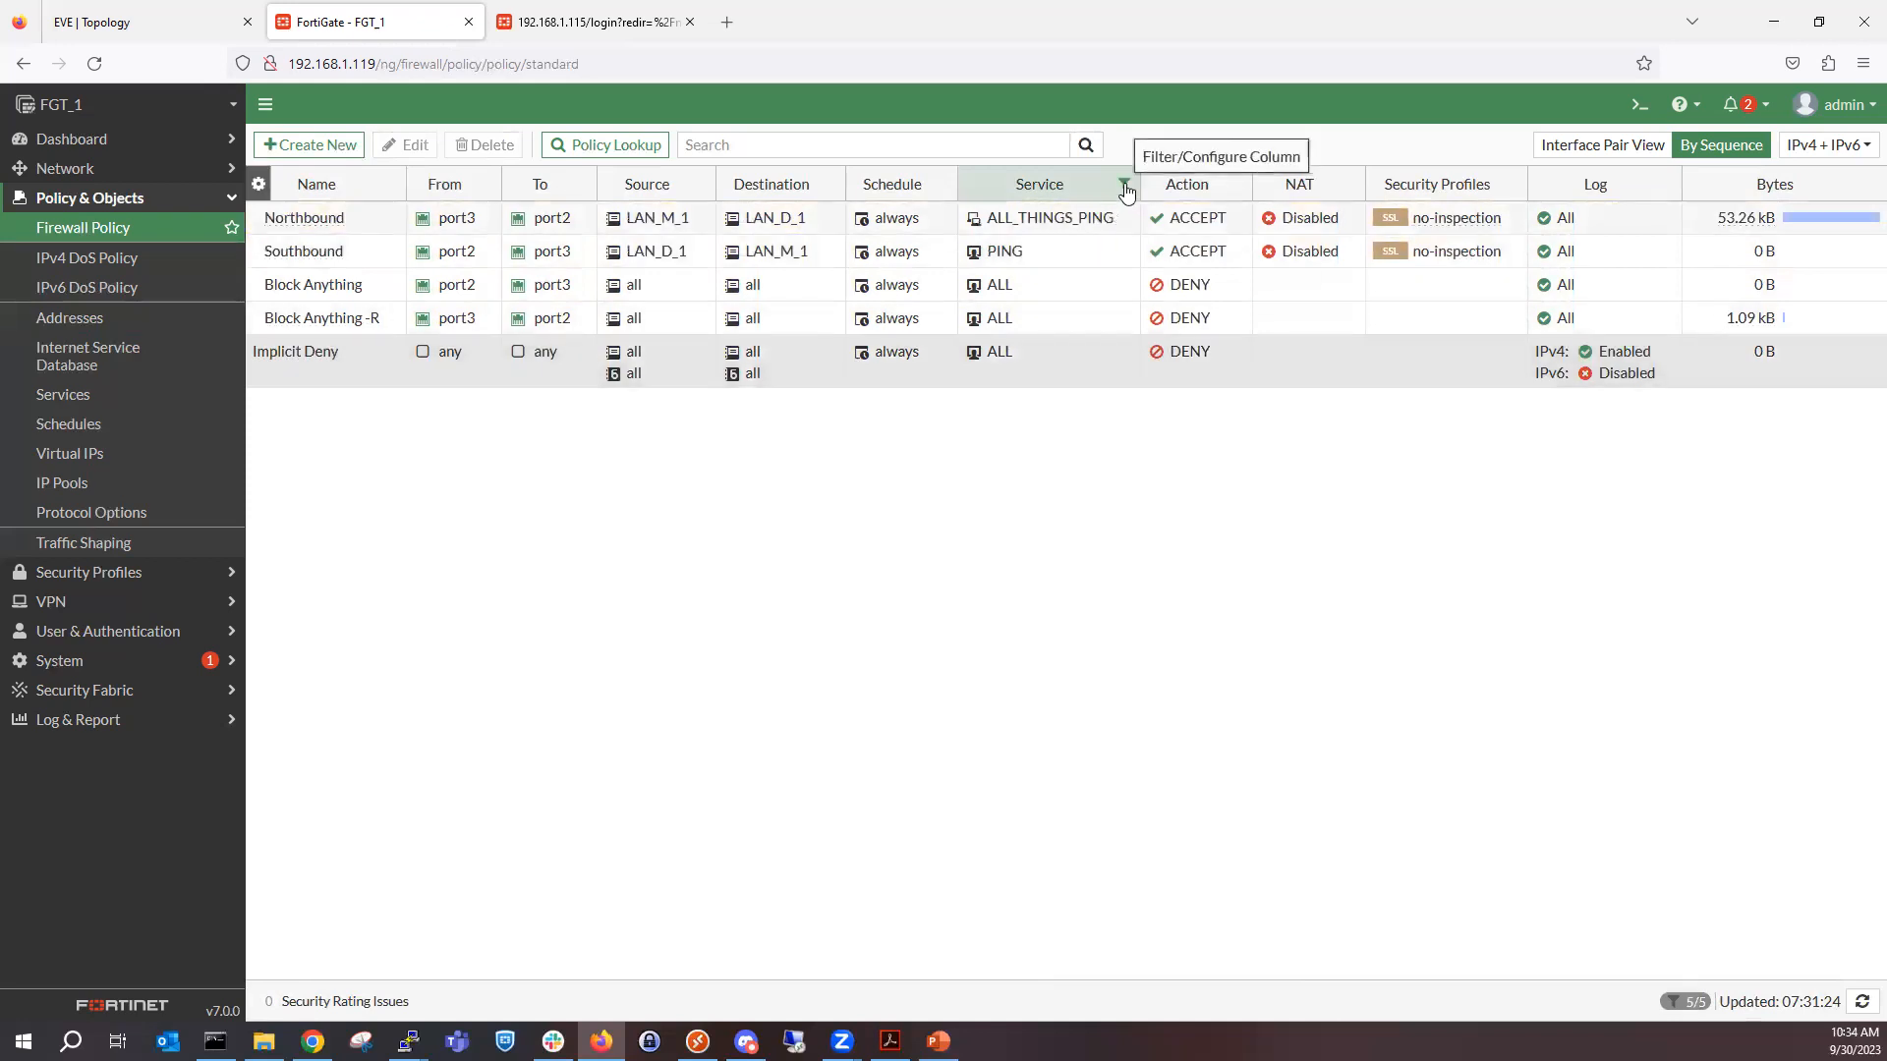
Check the Regex filter mode for the Service column, then remove the service filter.
left_click(1124, 184)
key("shift+Left")
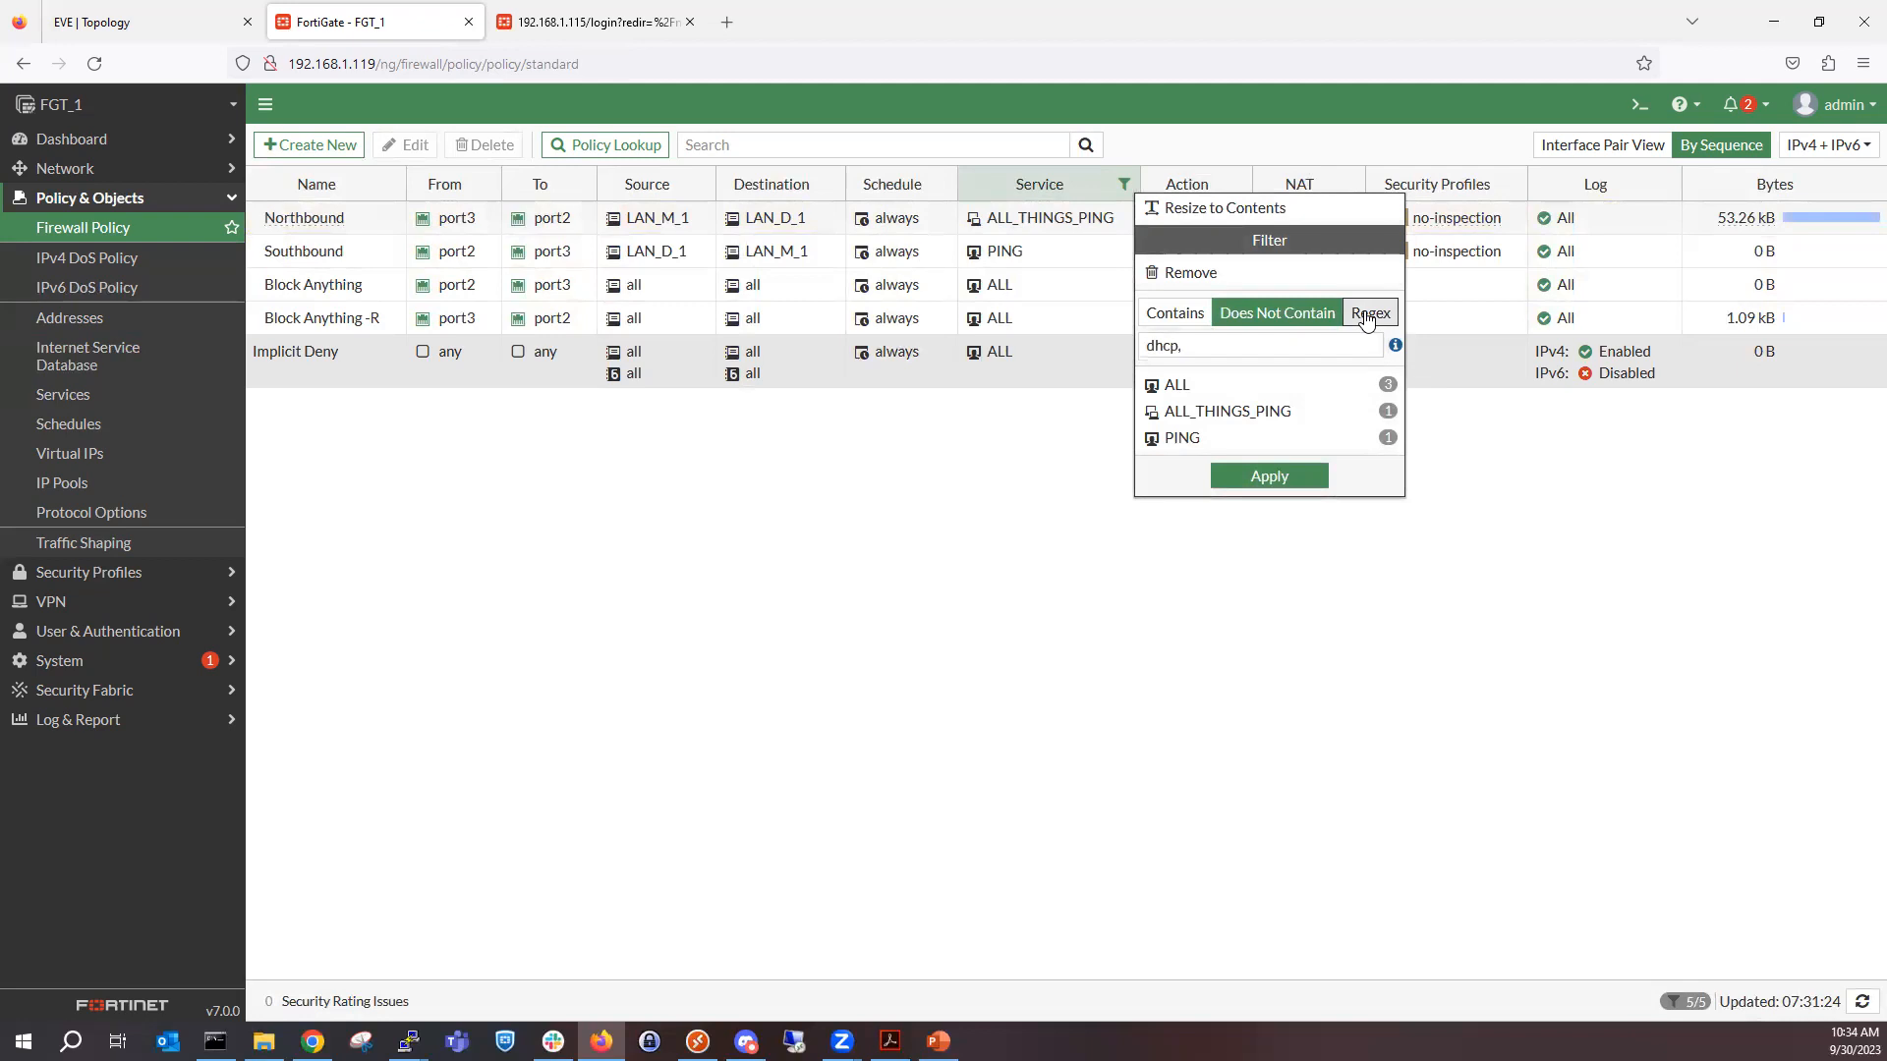
left_click(1369, 312)
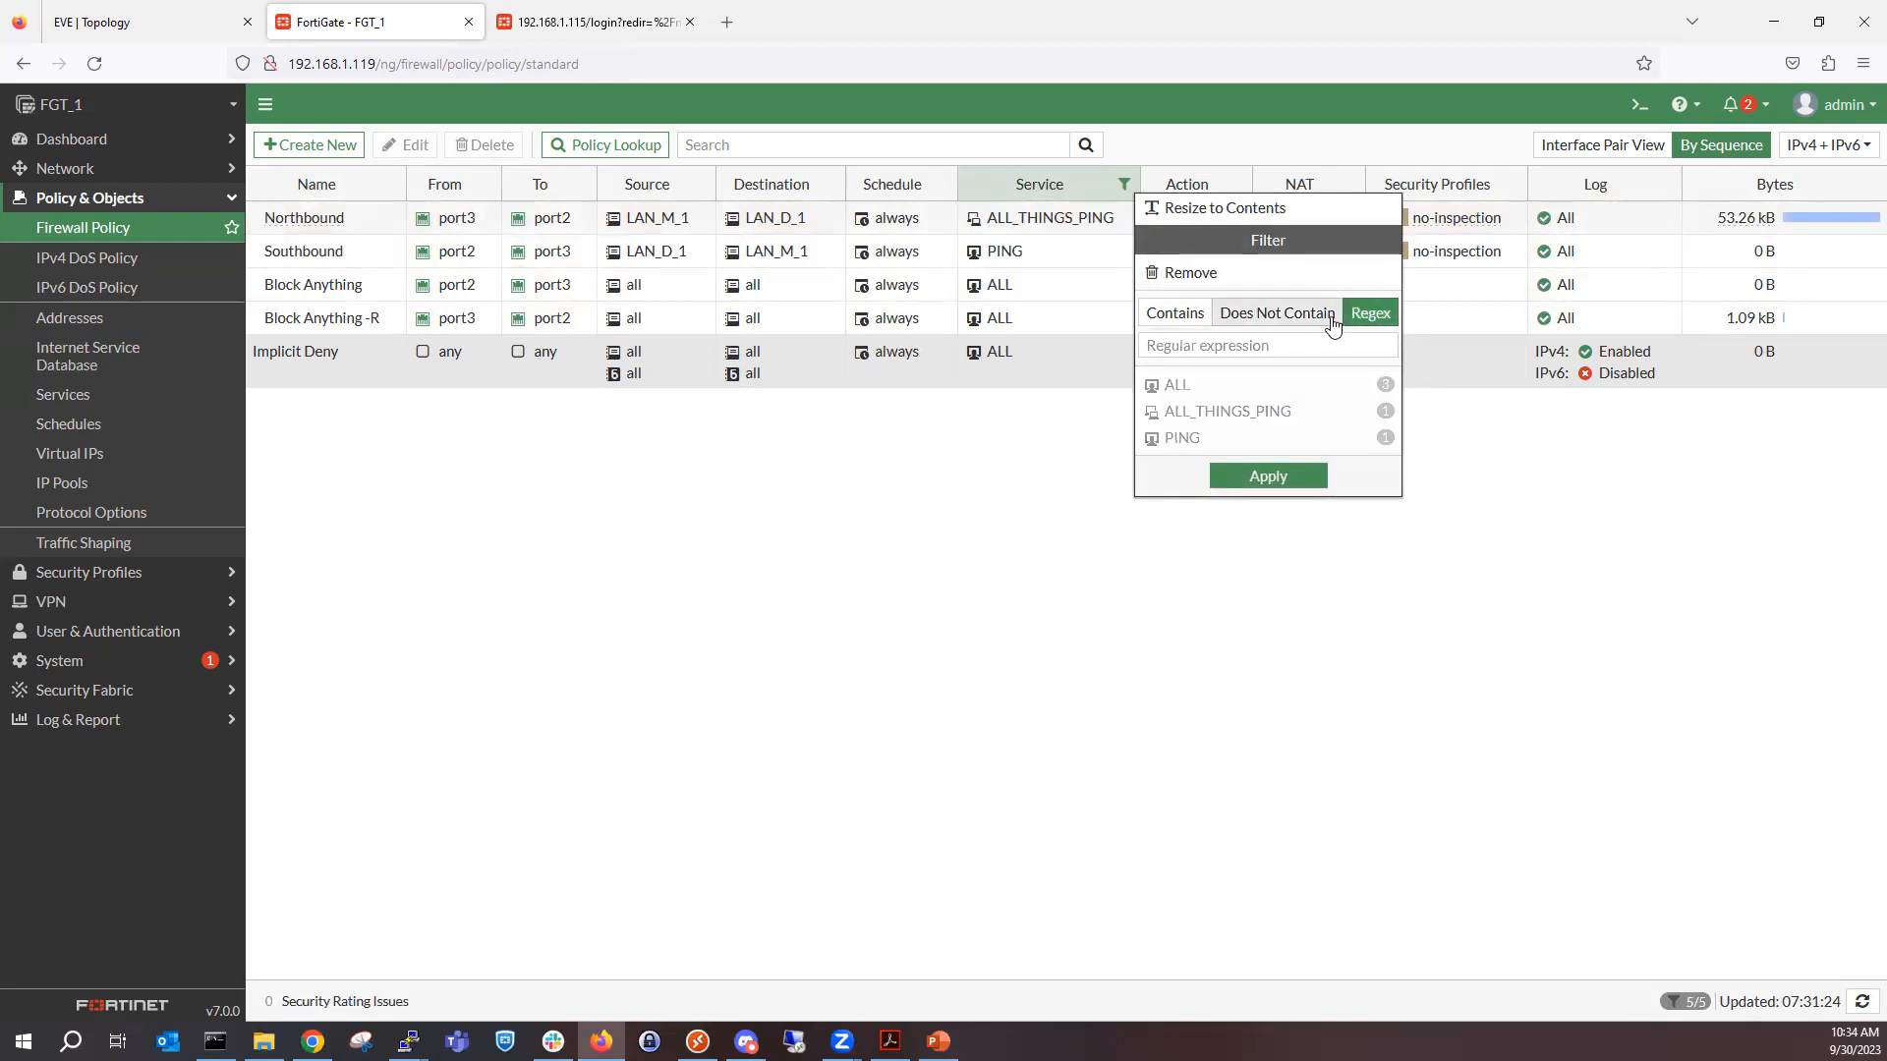
left_click(1246, 315)
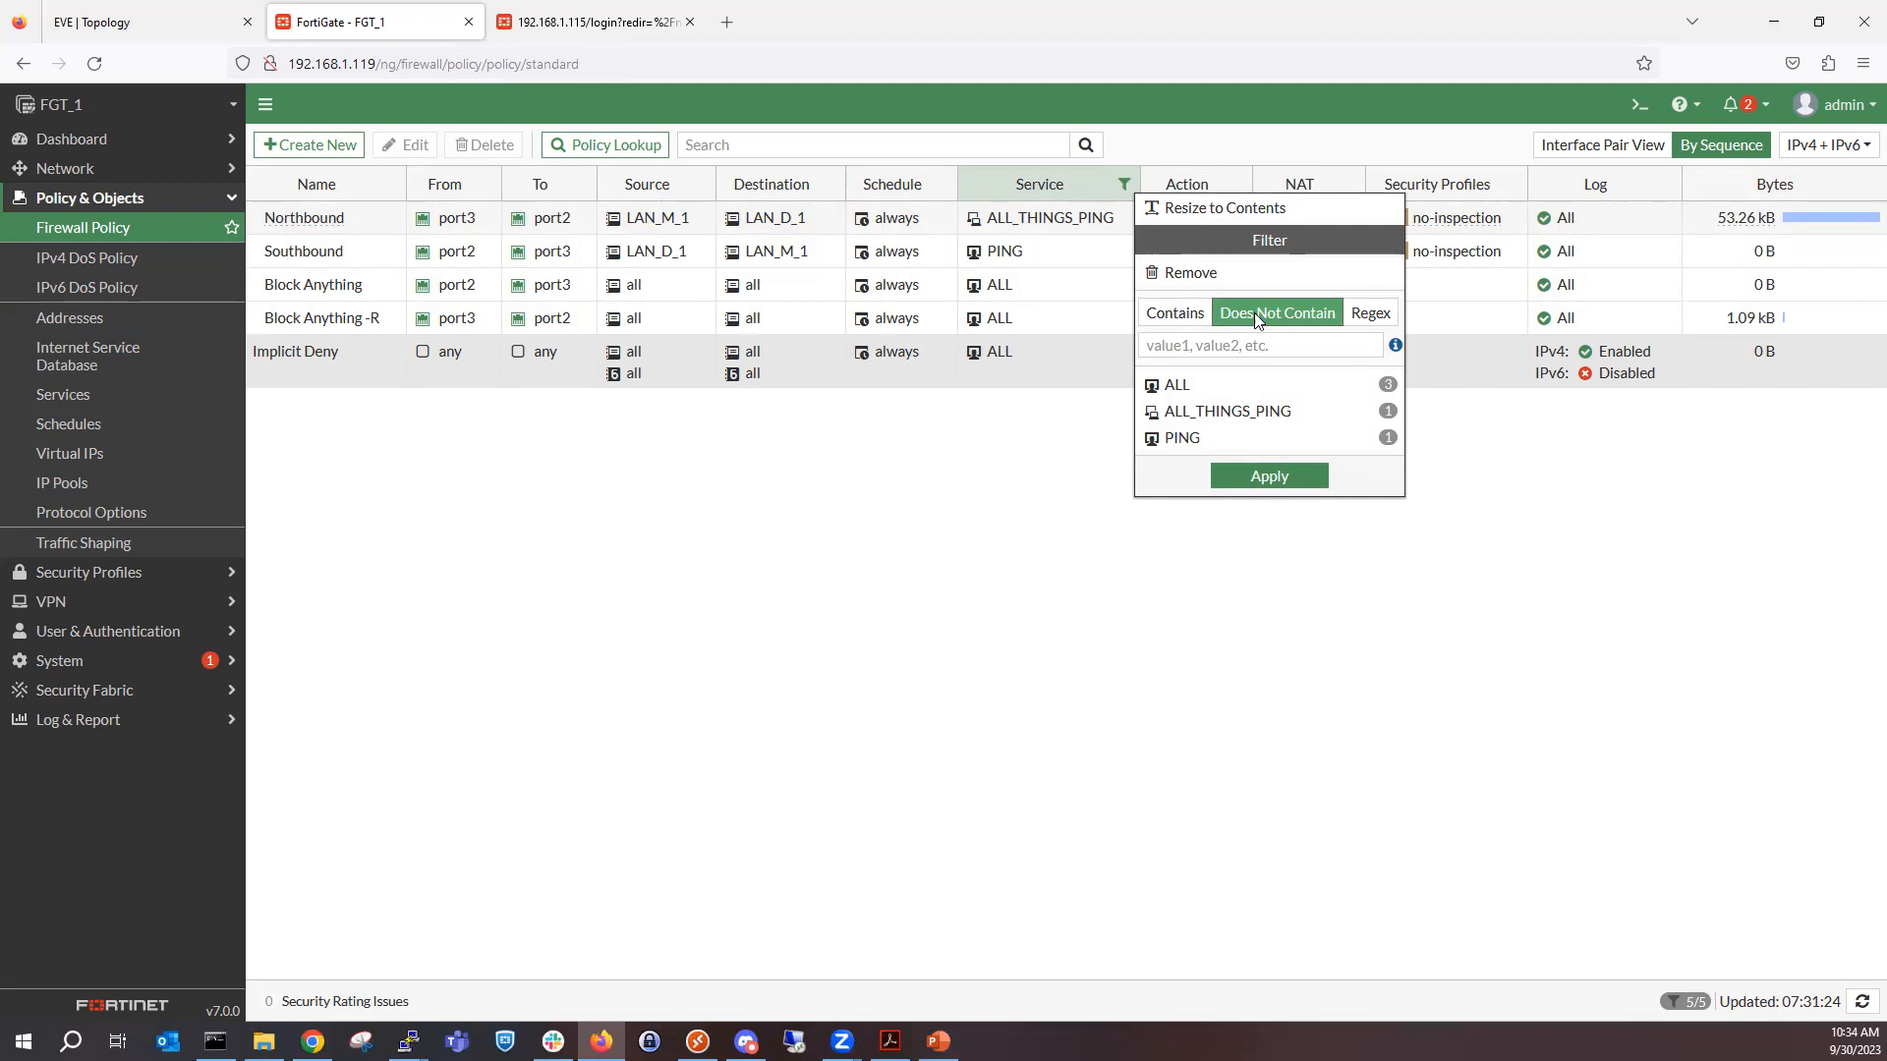
left_click(1201, 275)
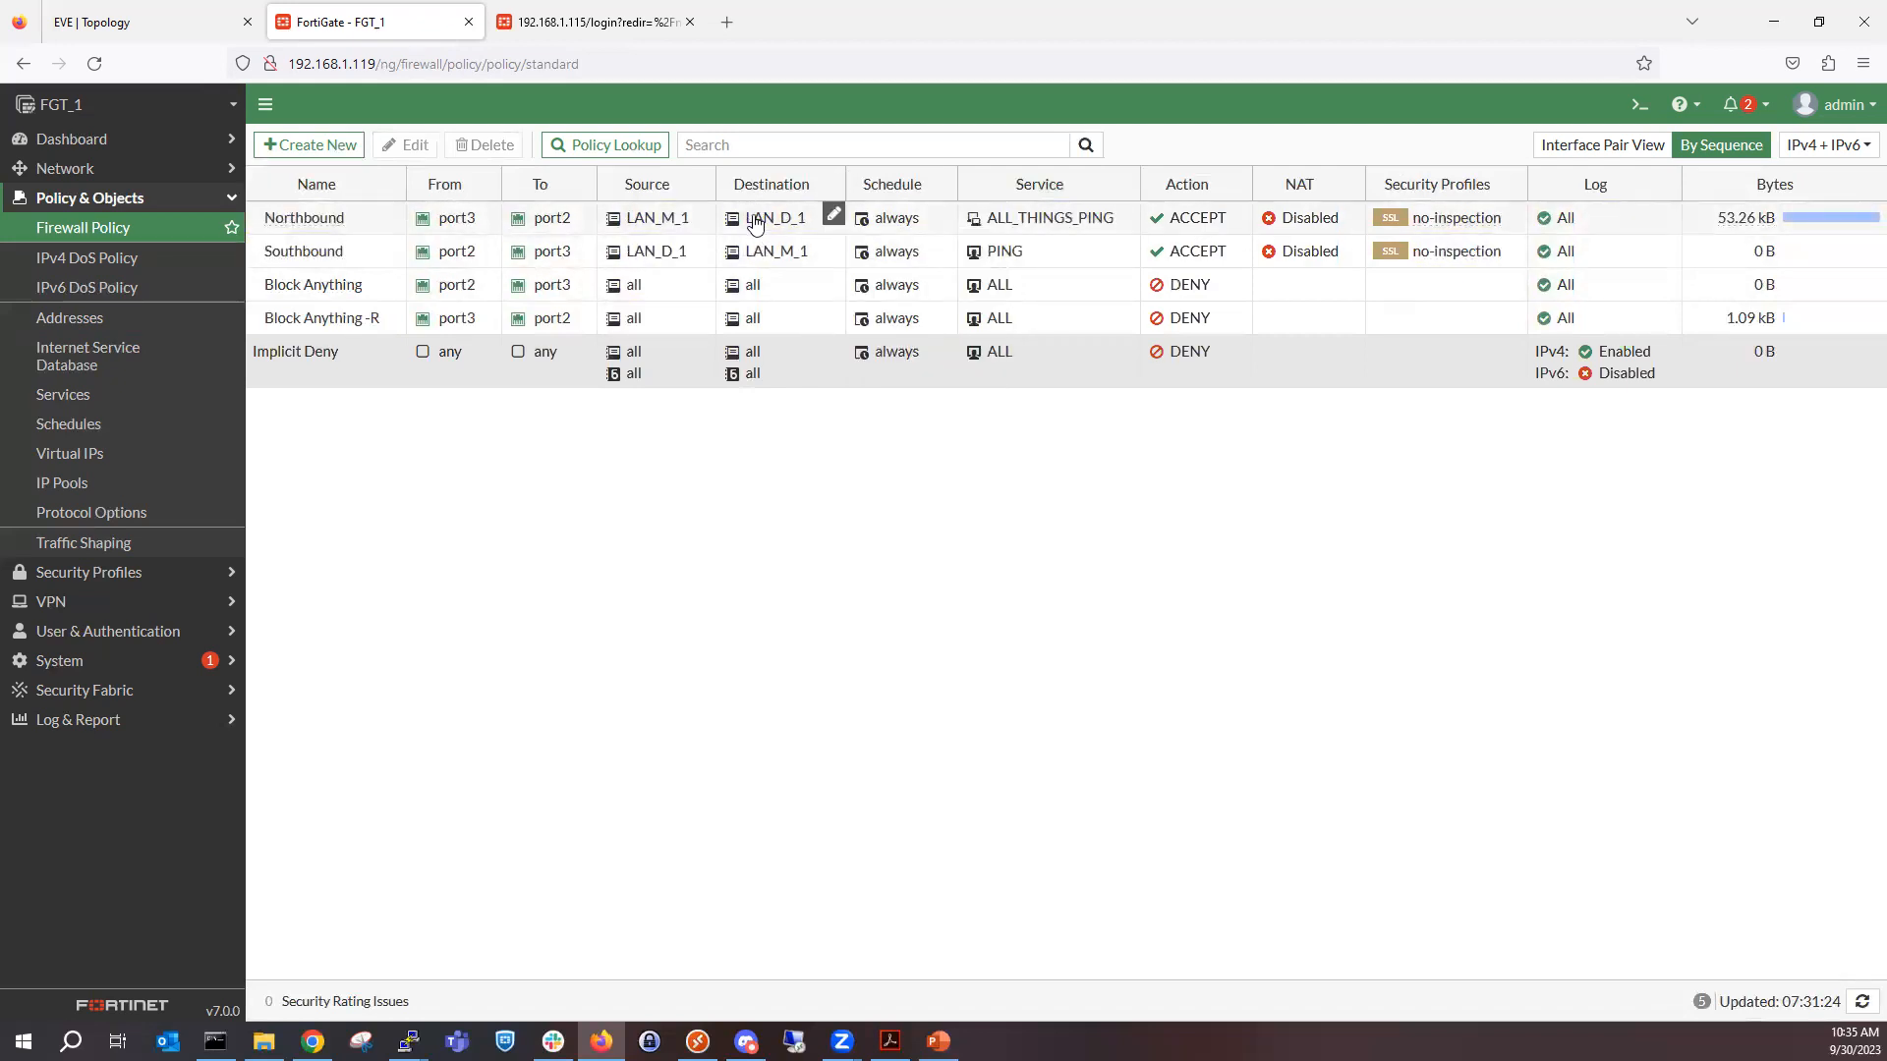
Open the Northbound policy in the CLI to review its configuration, then close the console.
mouse_move(753, 223)
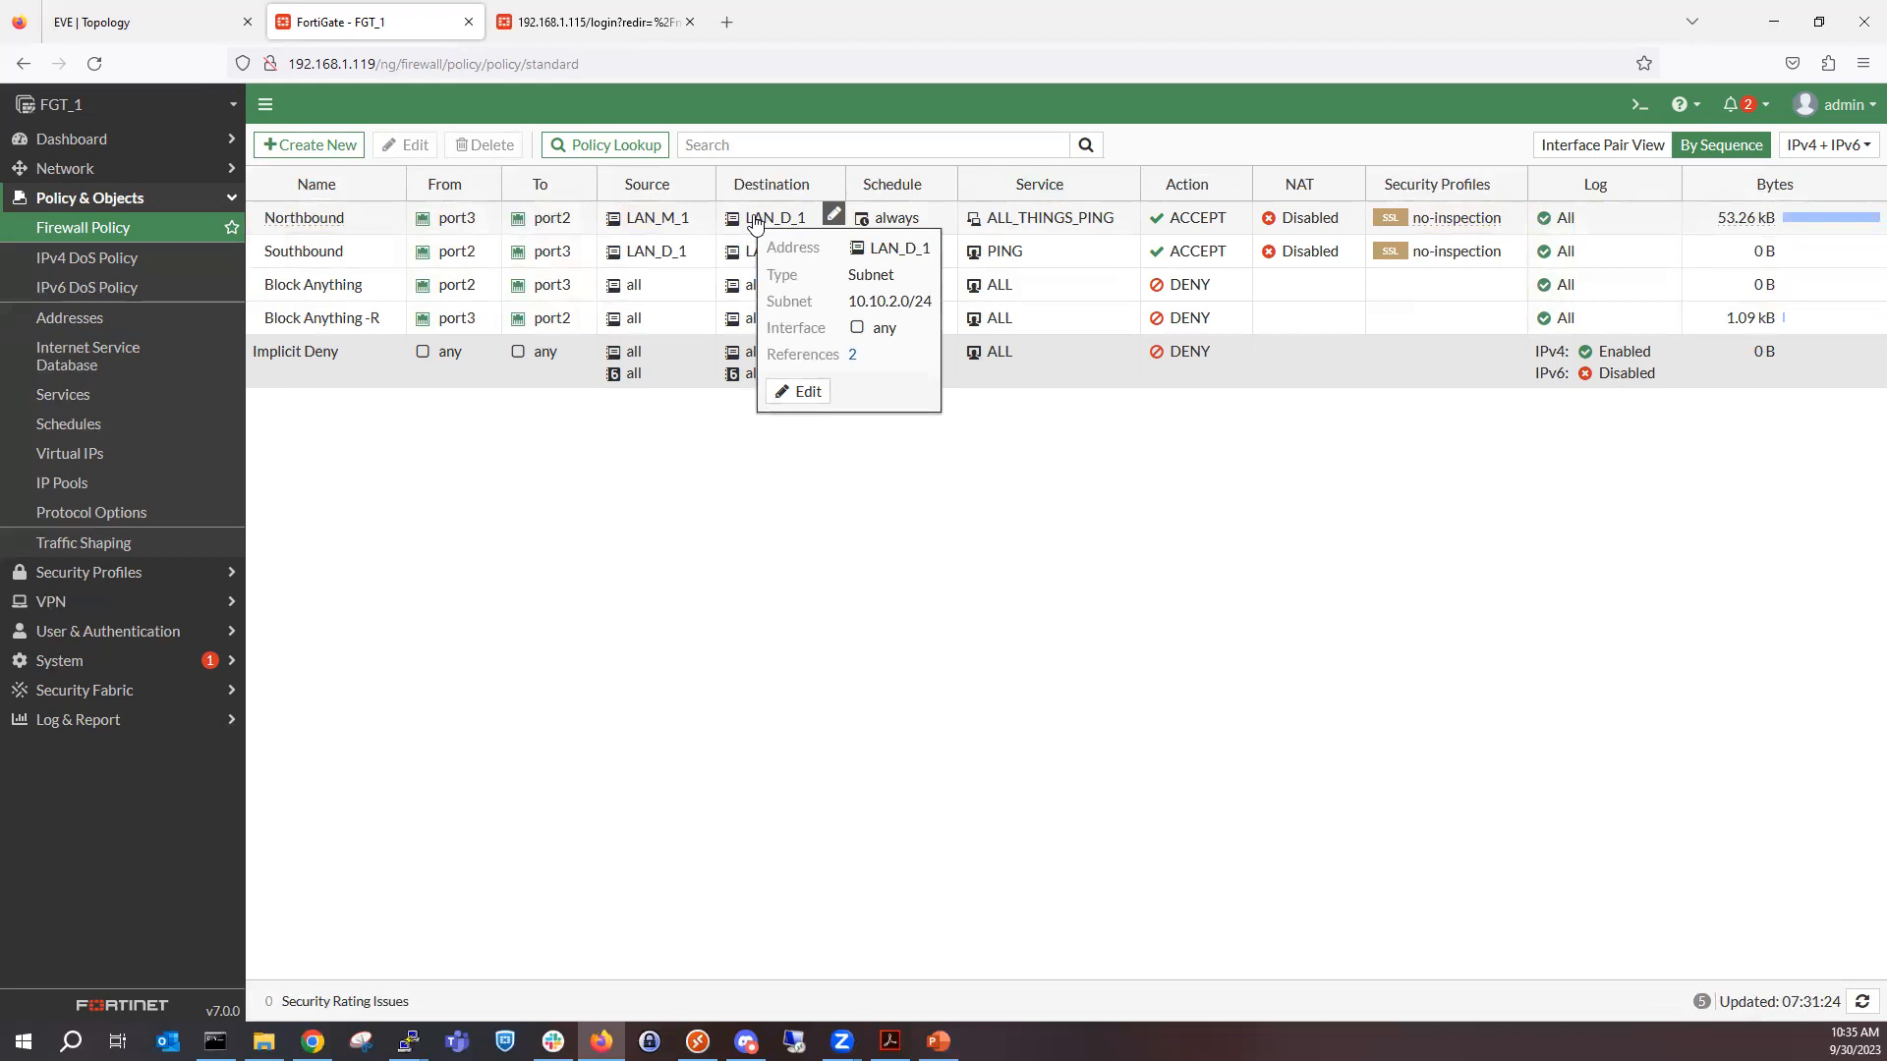
right_click(730, 218)
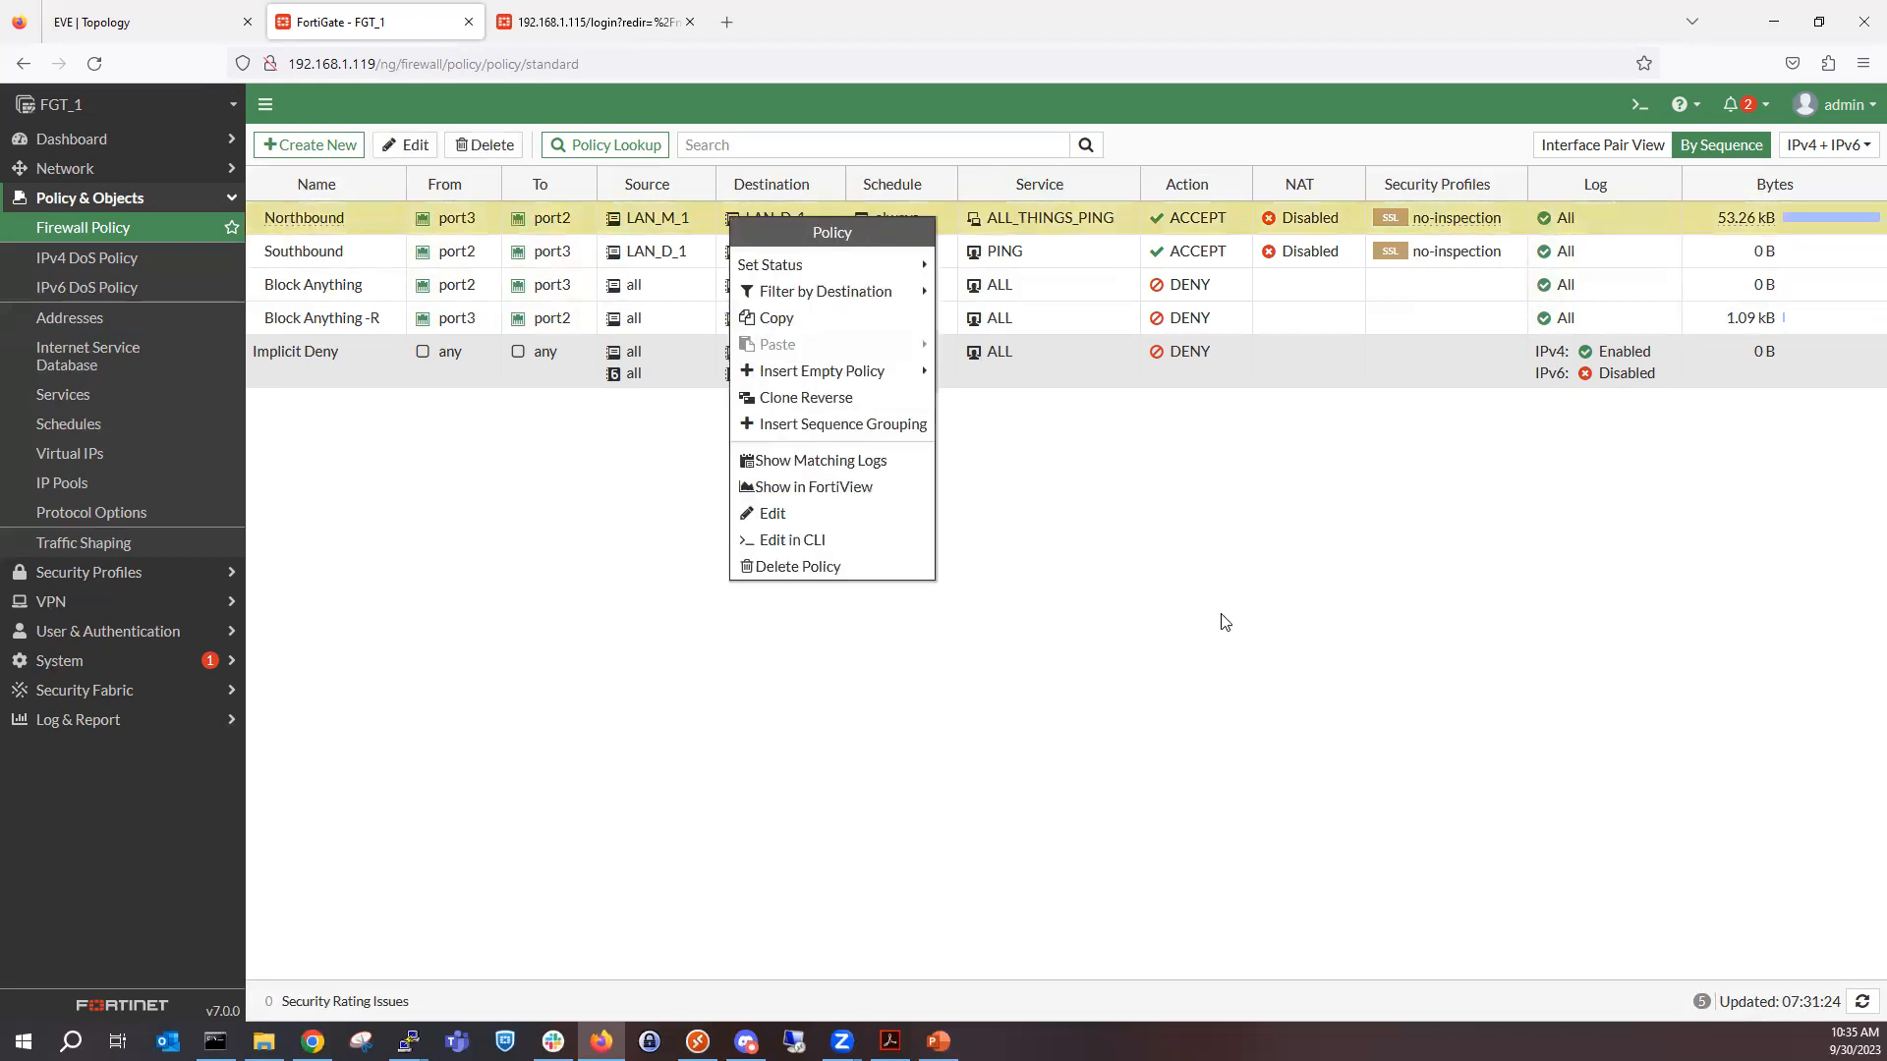
left_click(806, 540)
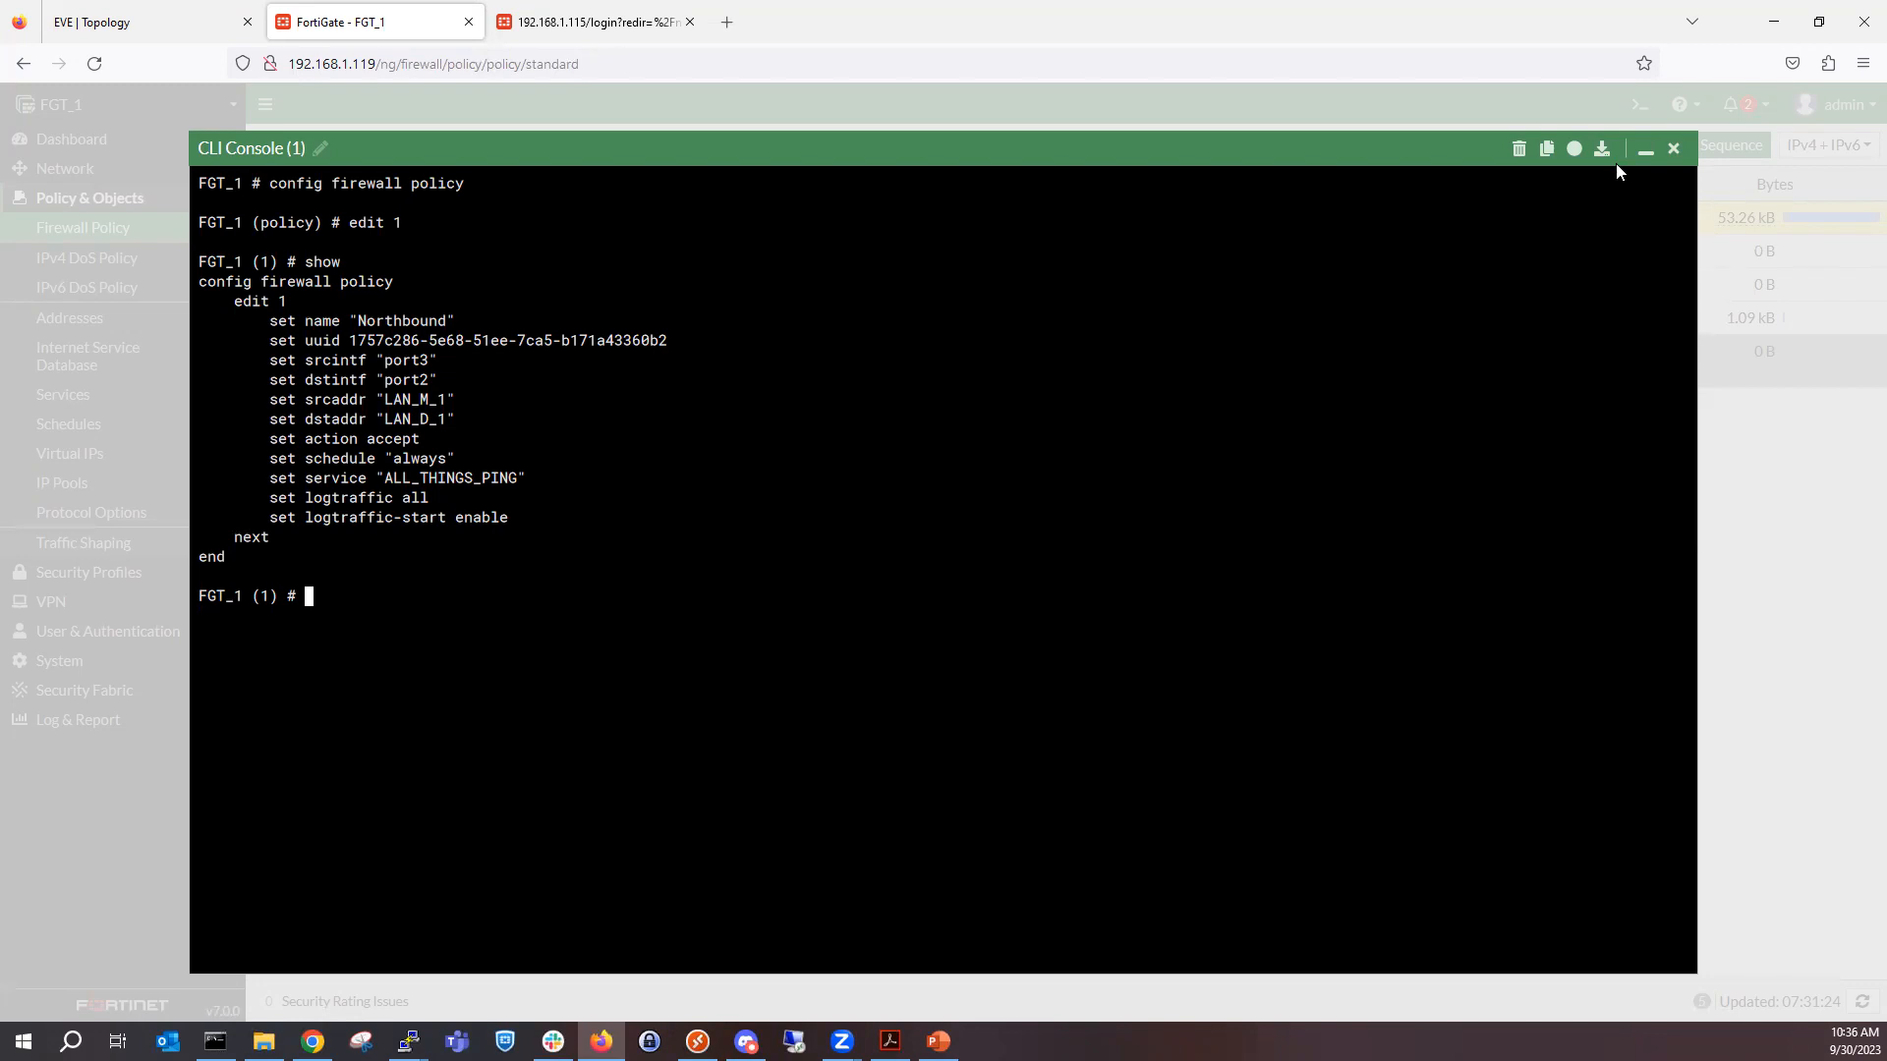
left_click(1657, 151)
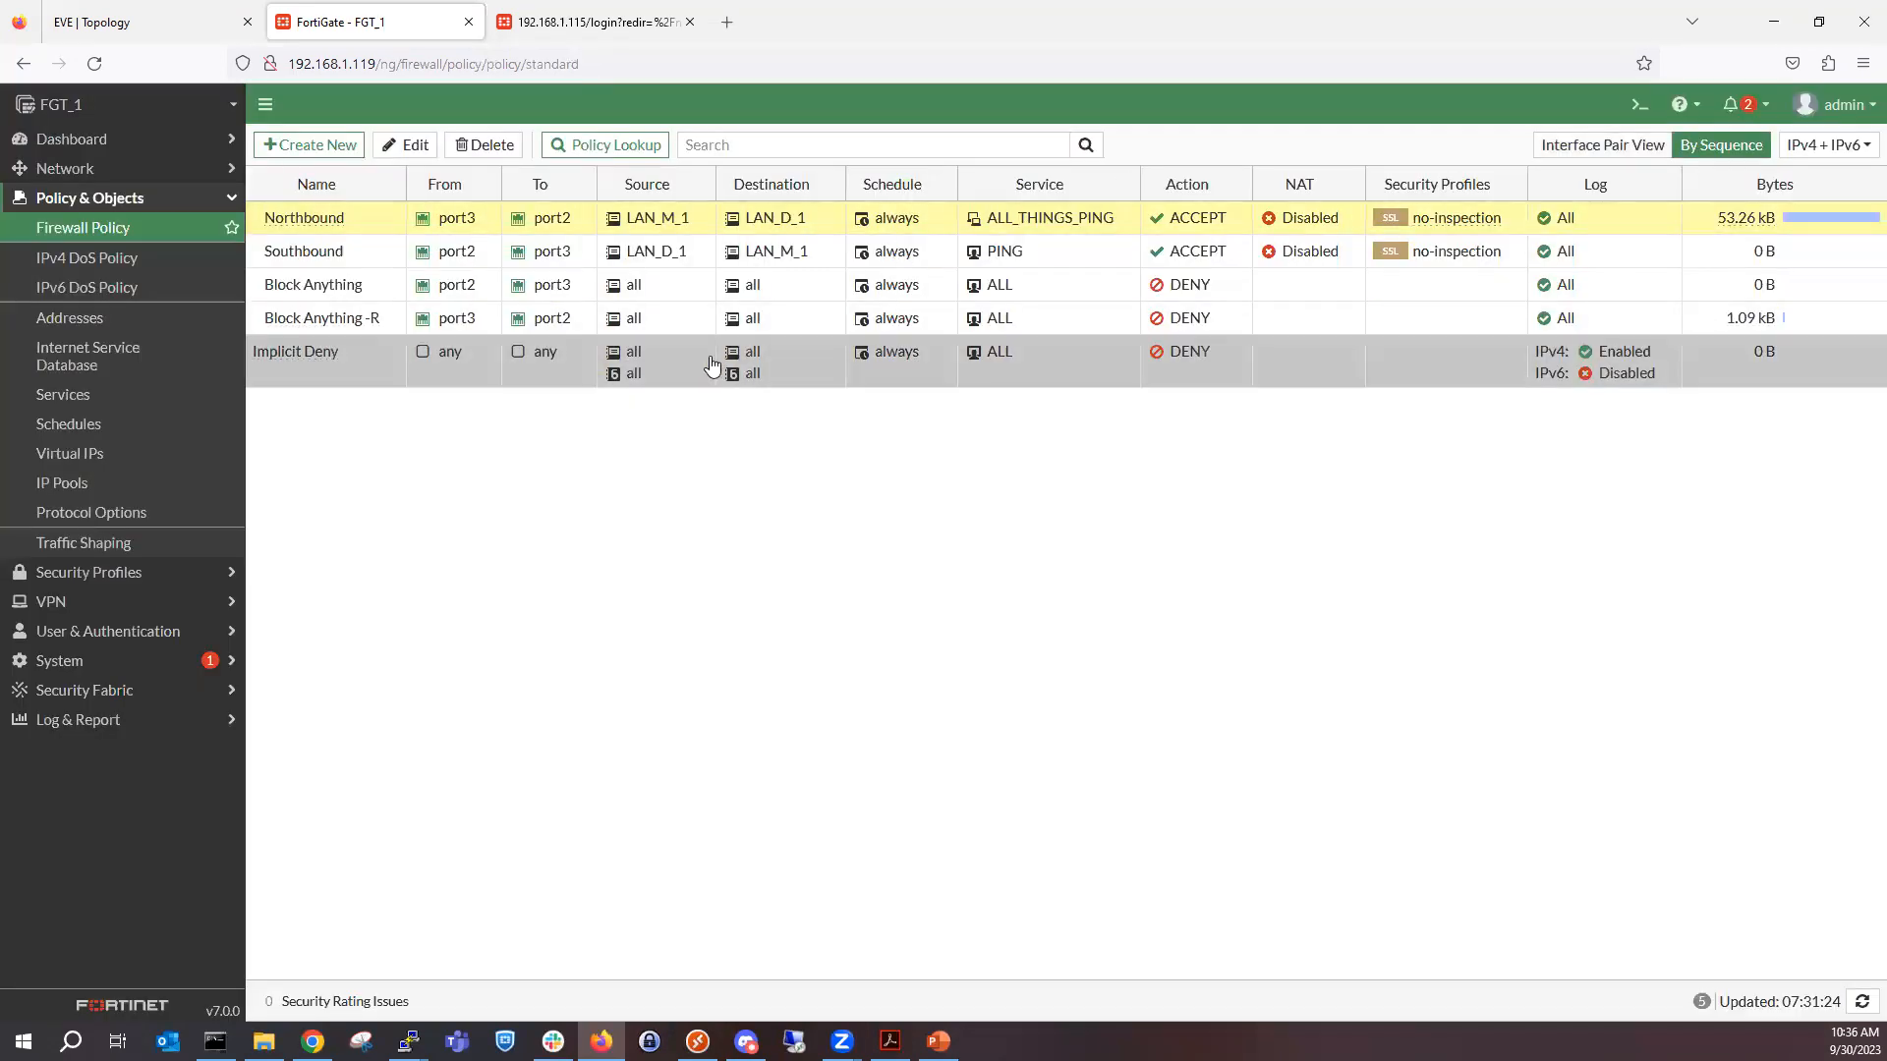
Bring up both virtual PC consoles in PuTTY to check the running ping, then return to the firewall policies in the browser.
left_click(409, 1034)
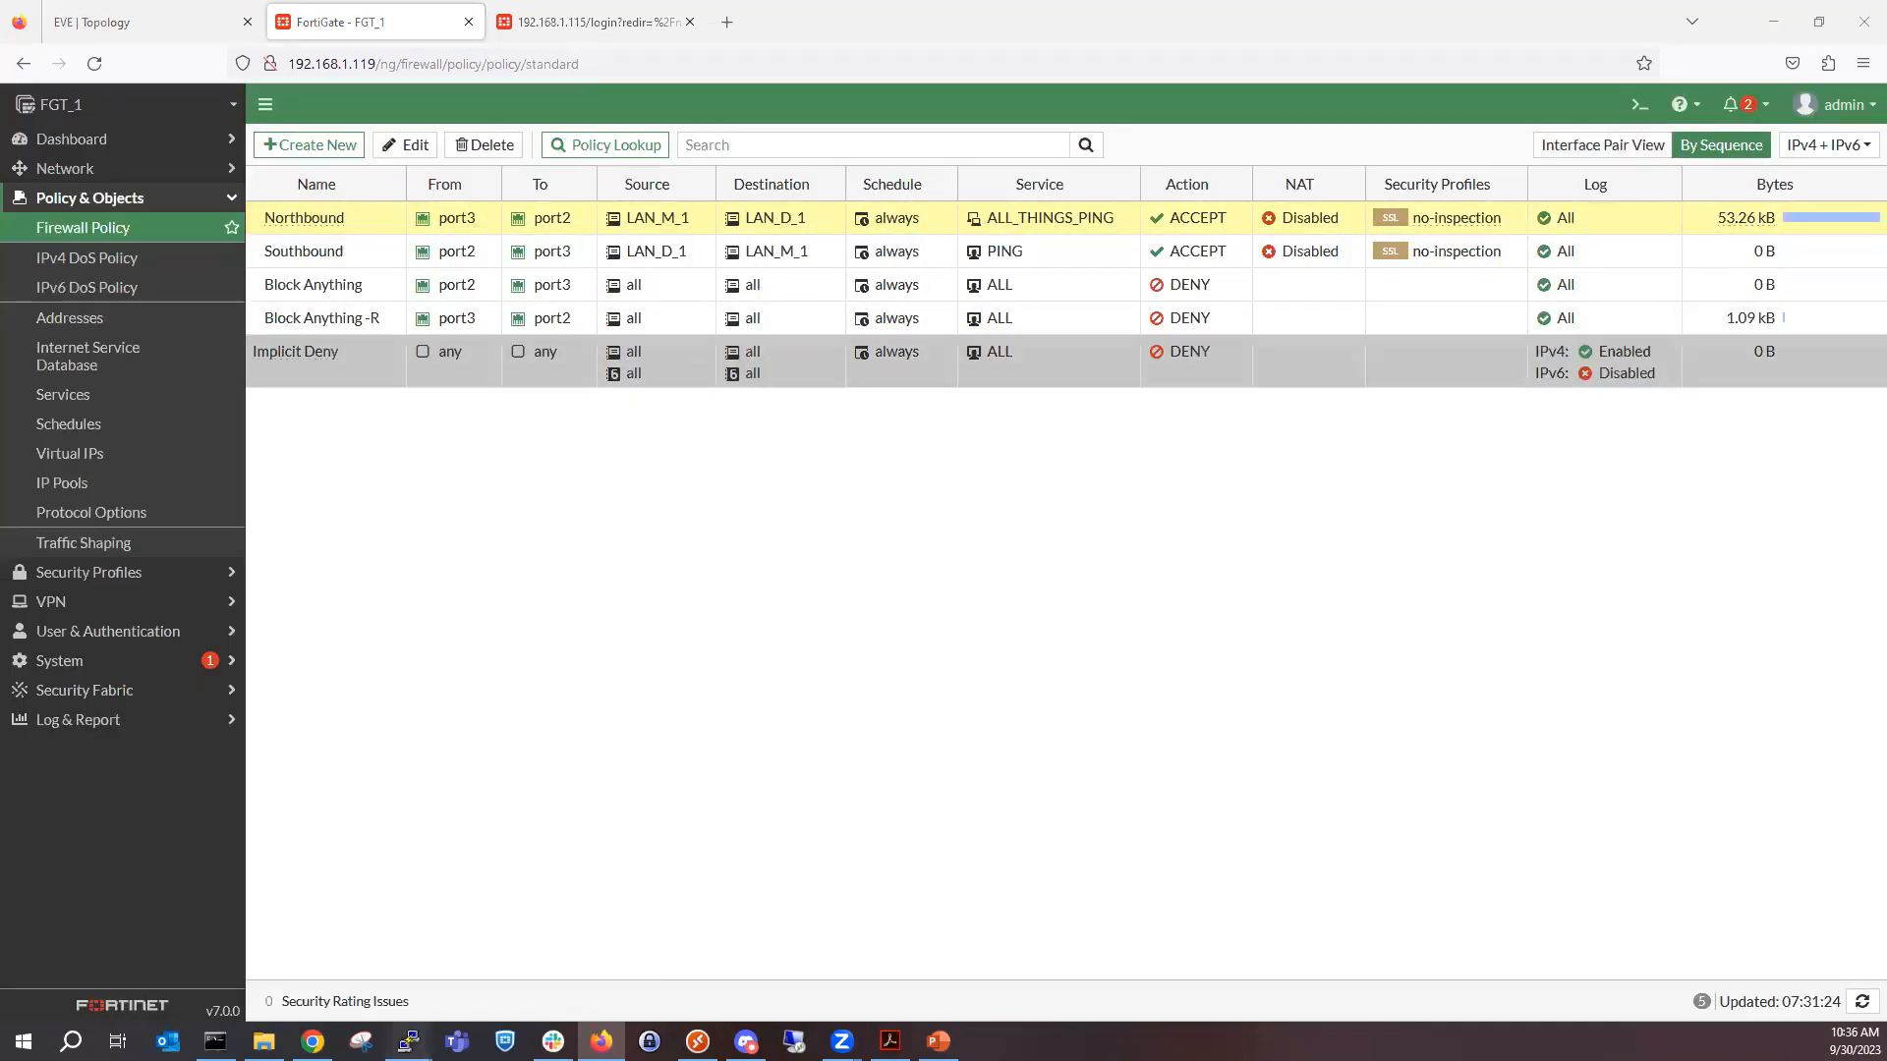
left_click(676, 941)
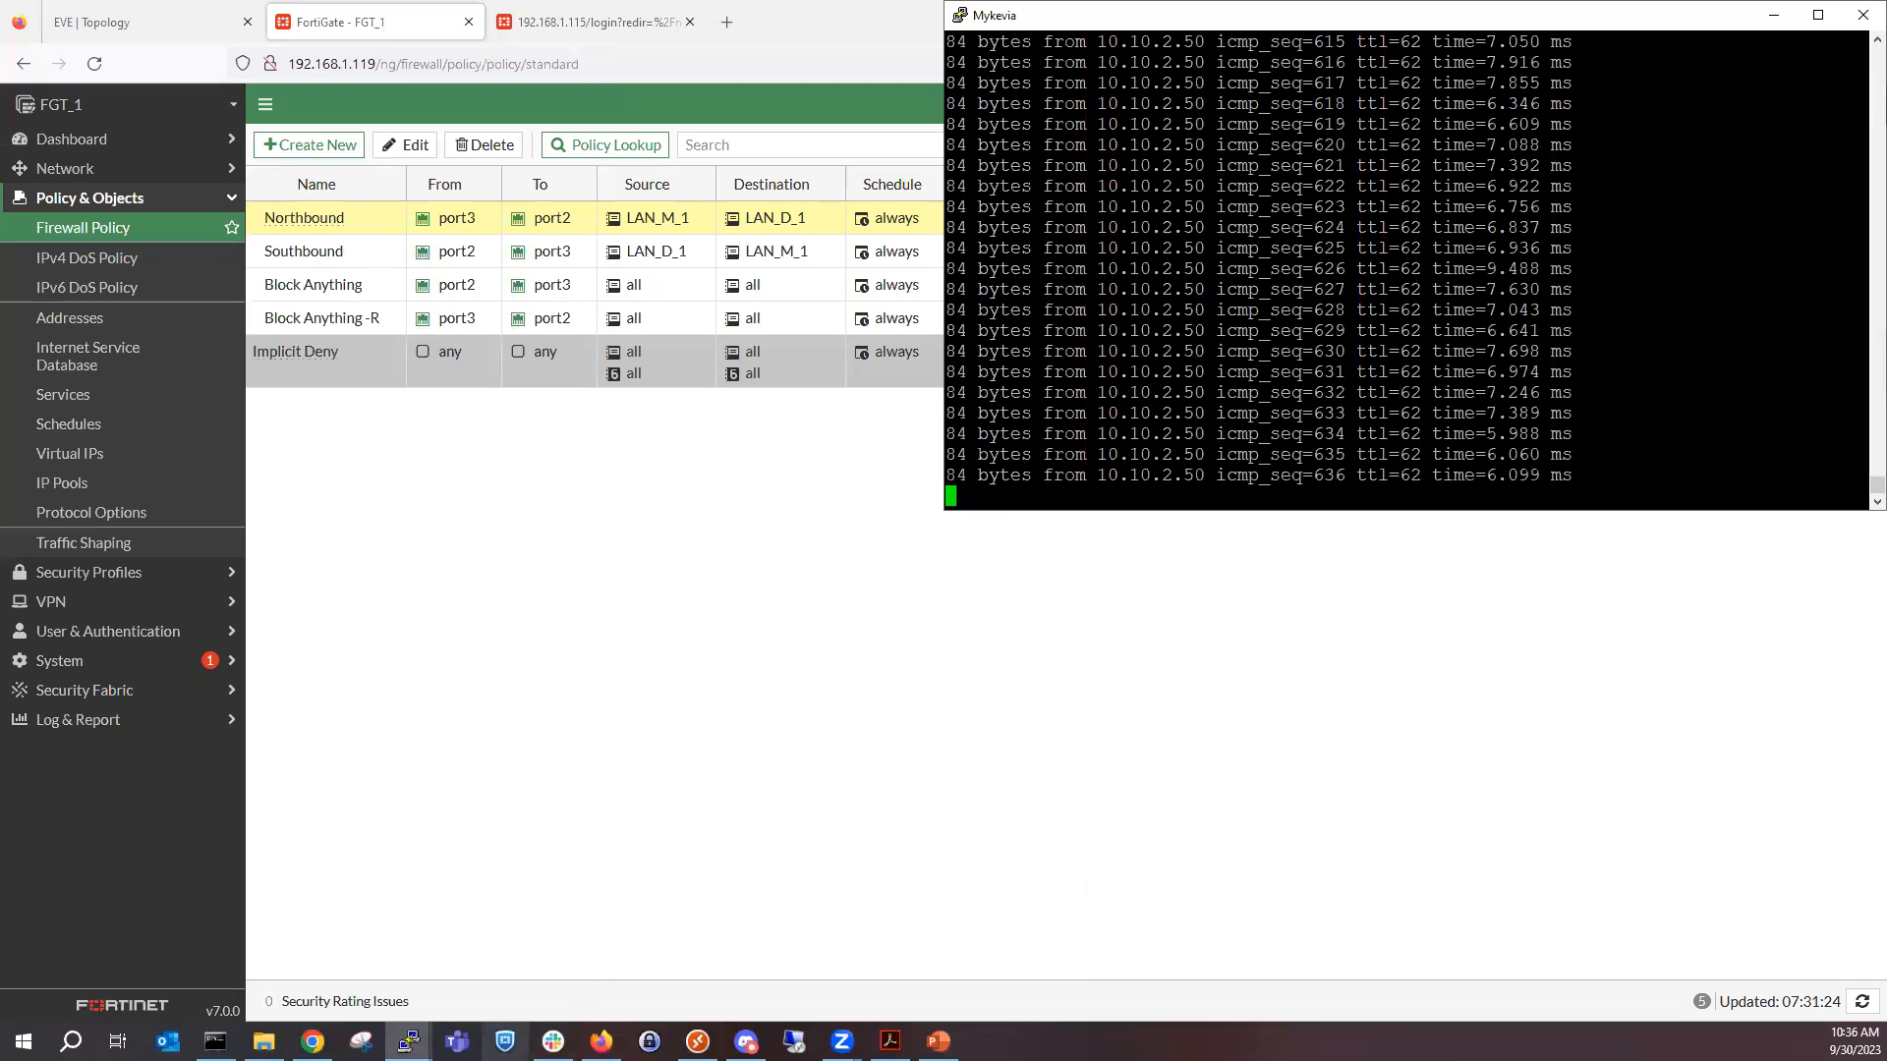
left_click(409, 1041)
left_click(932, 931)
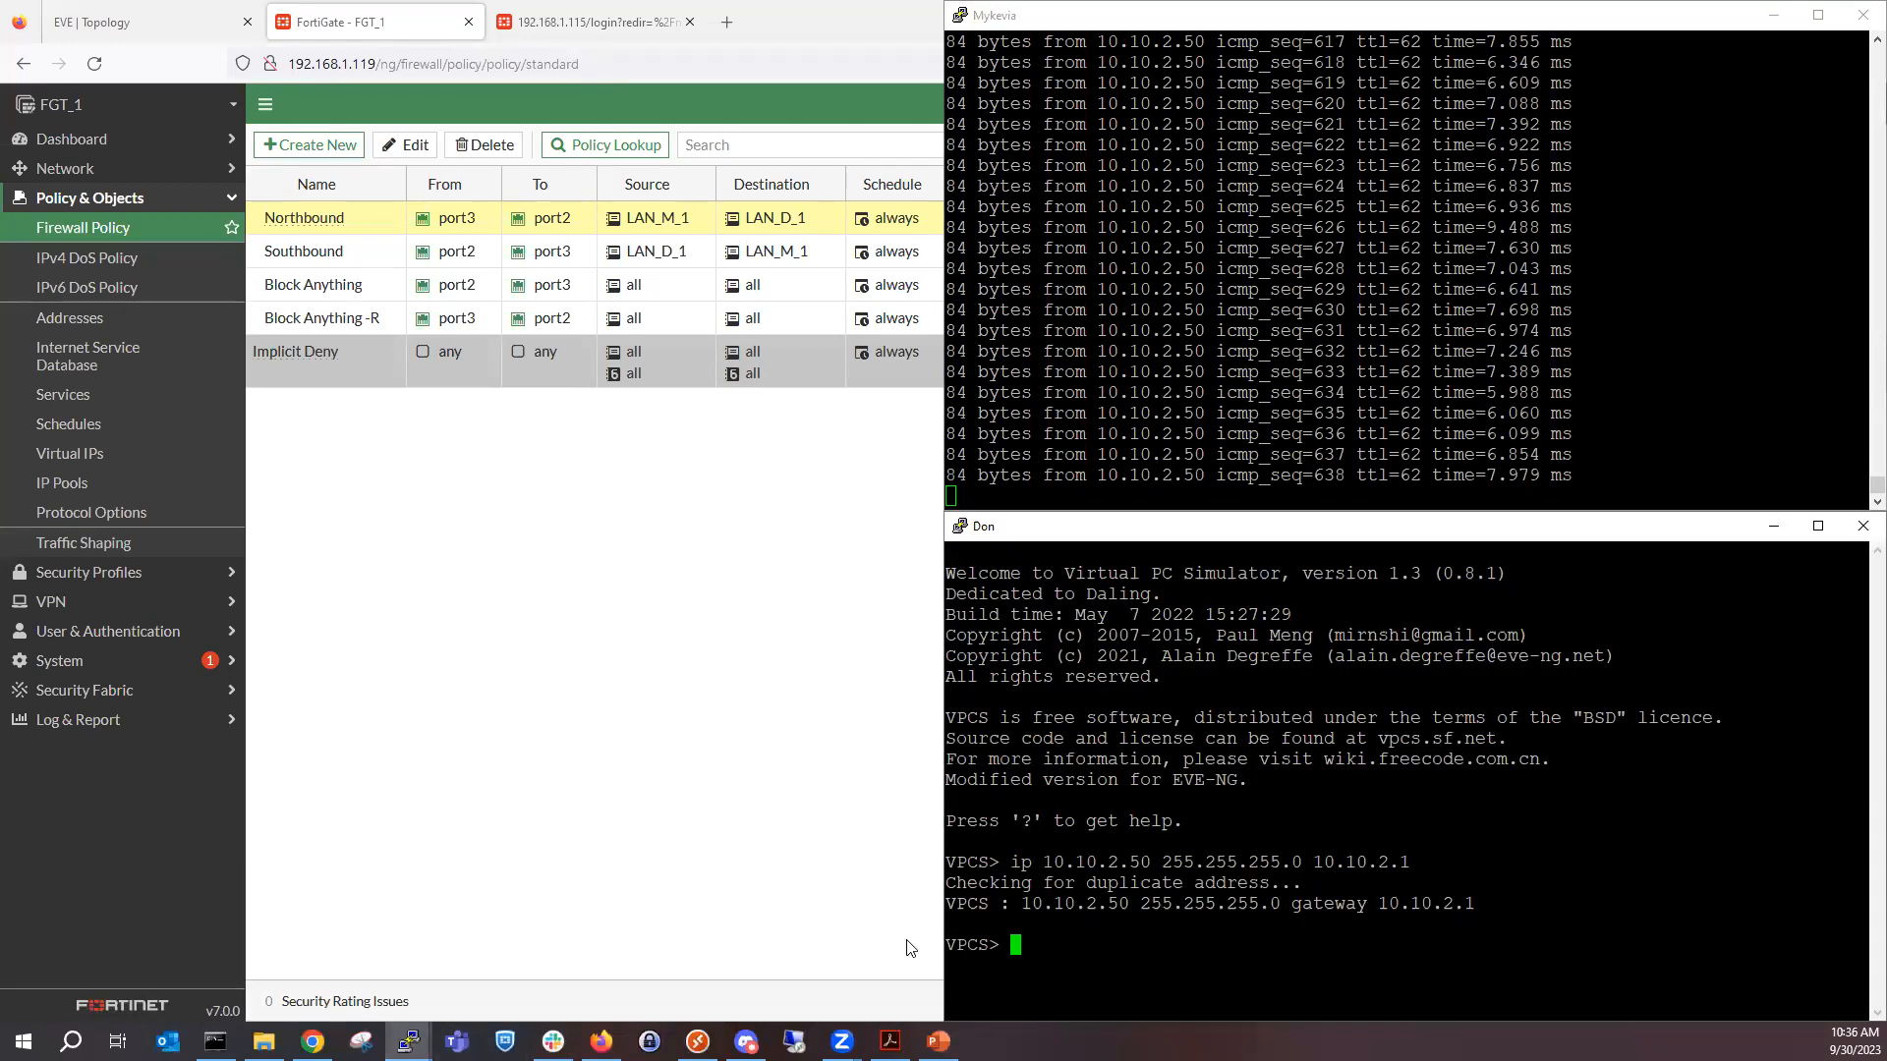
left_click(701, 501)
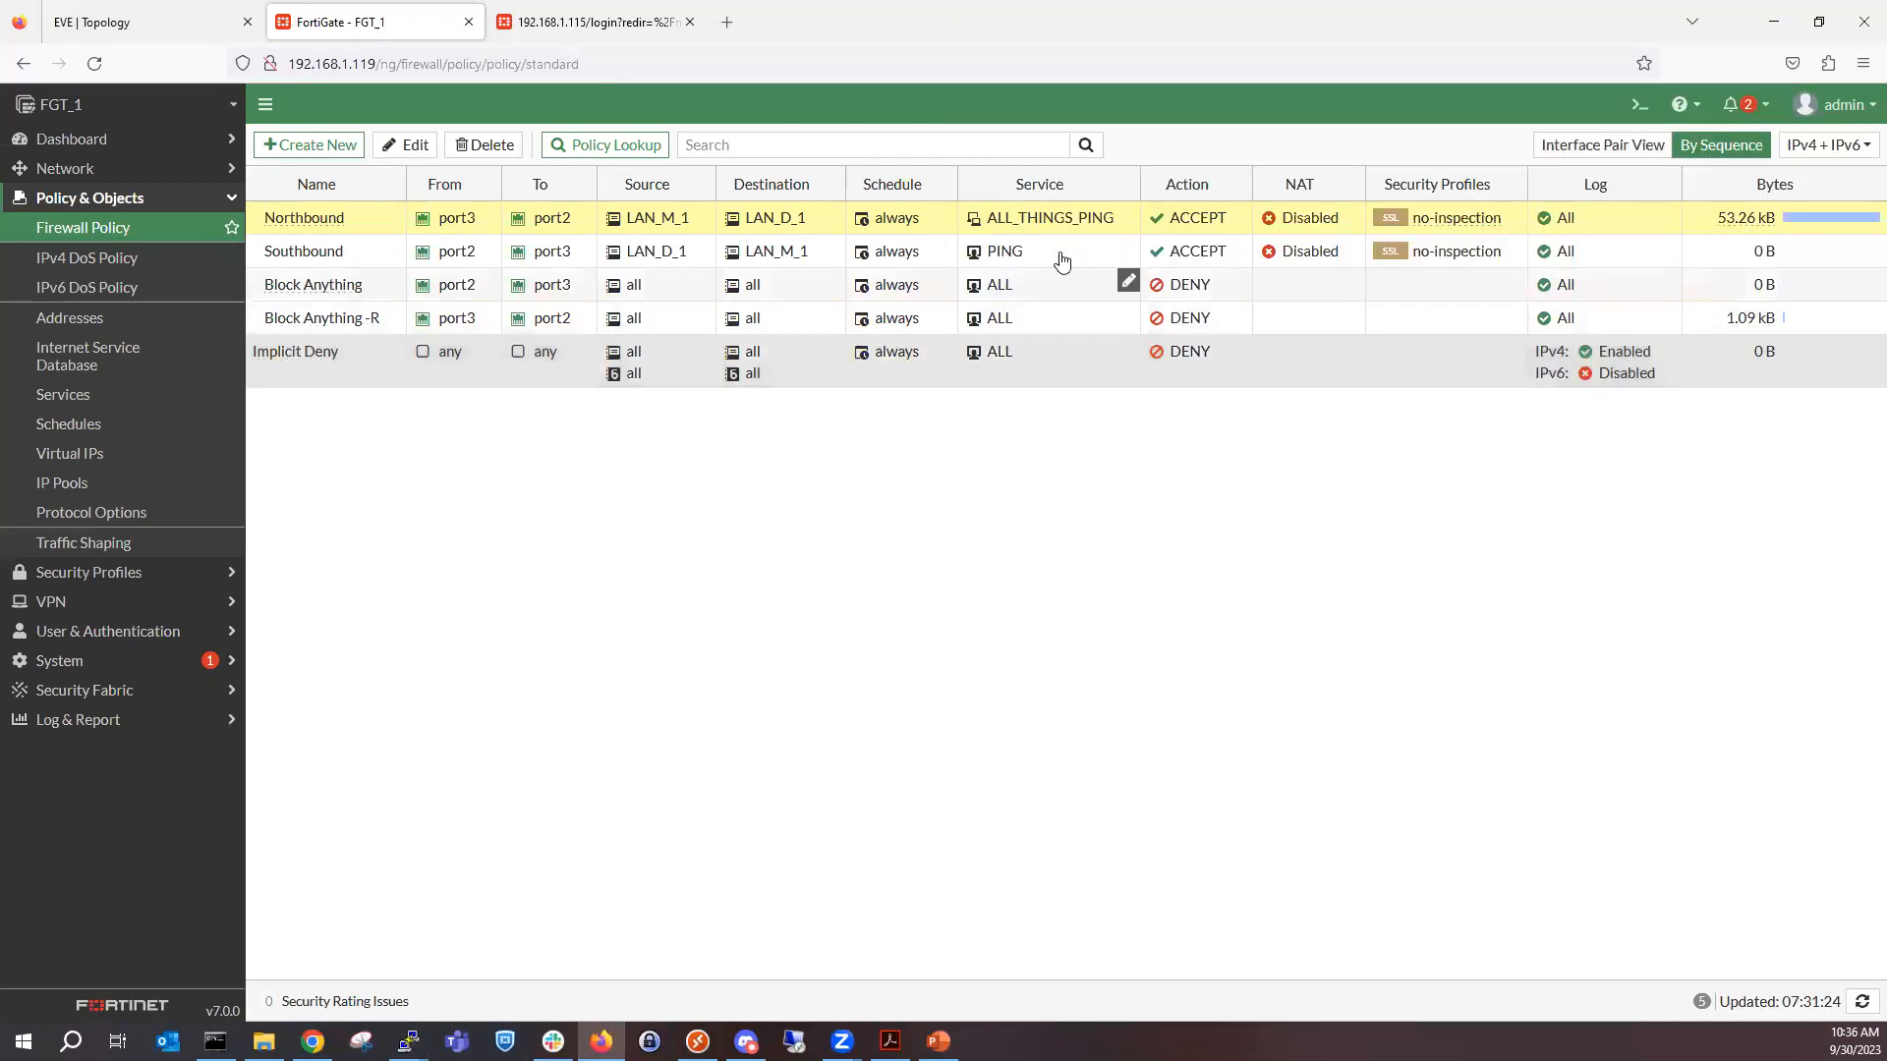
Show the forward traffic logs that match the Northbound policy.
right_click(1020, 230)
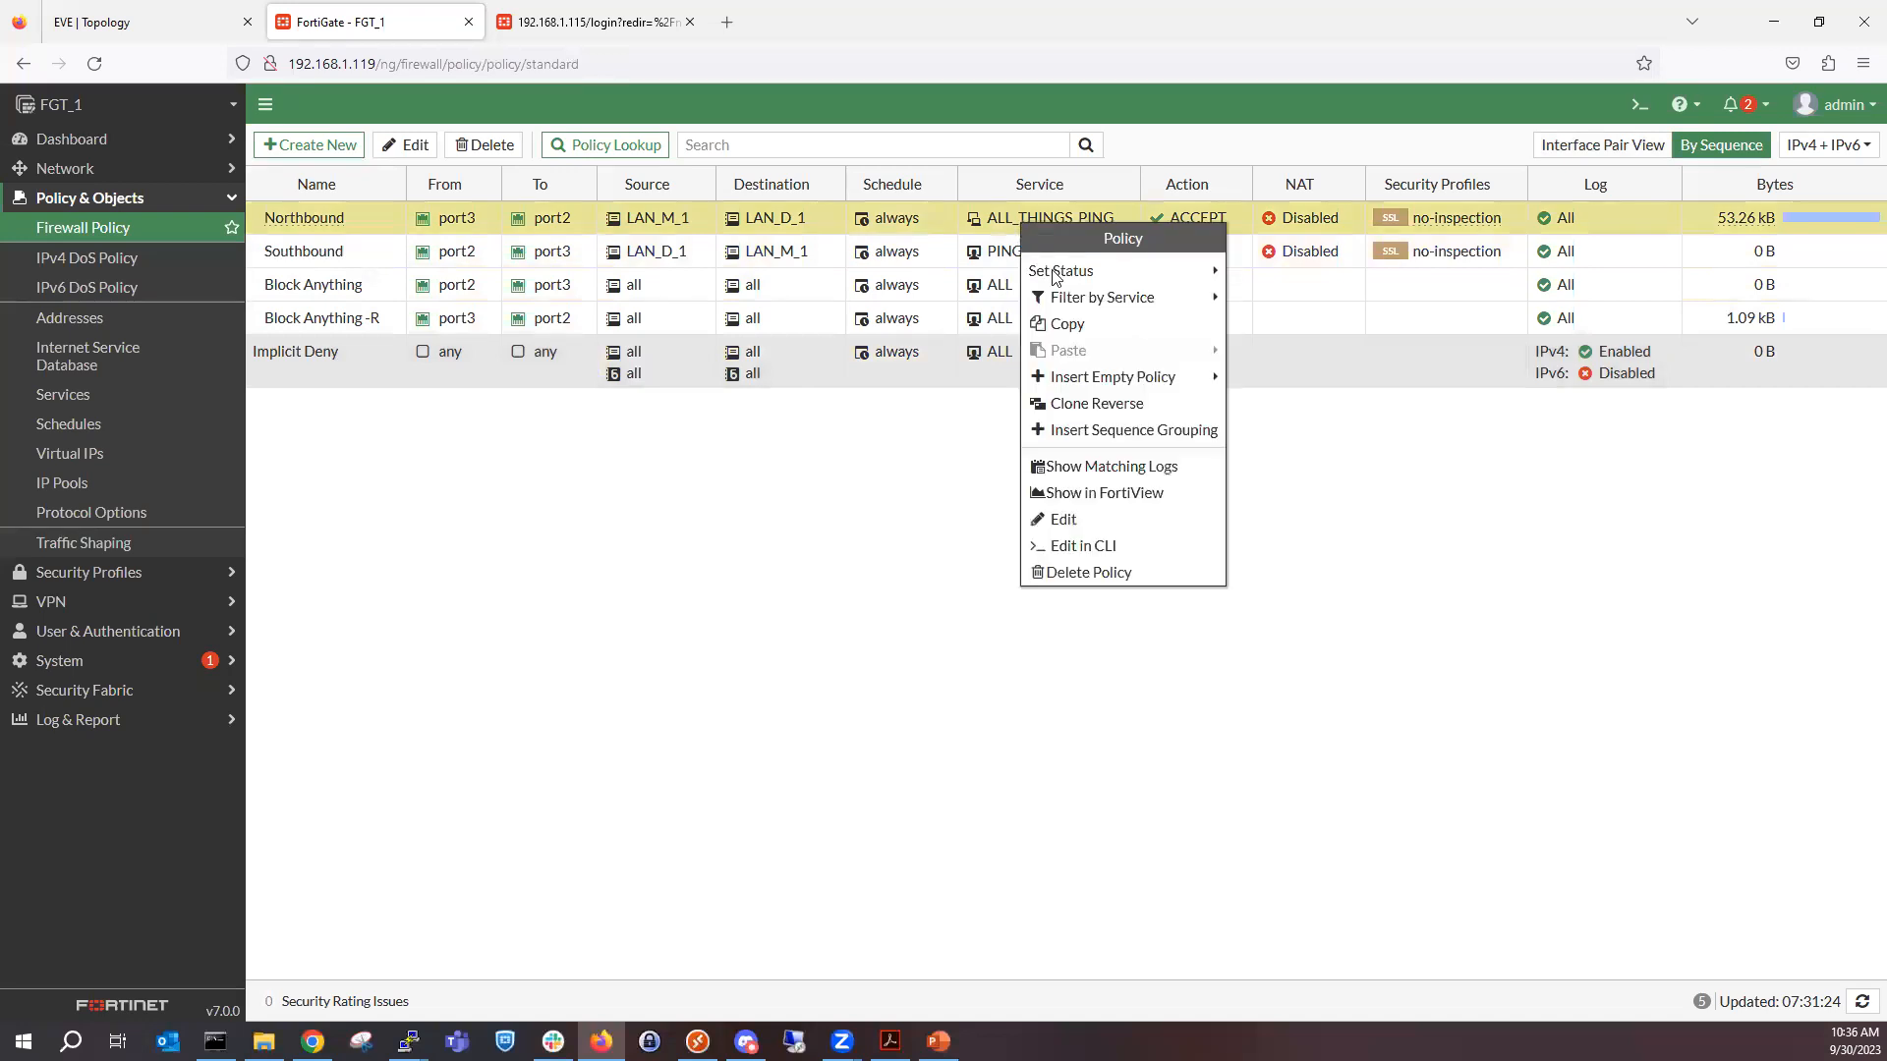
left_click(1148, 470)
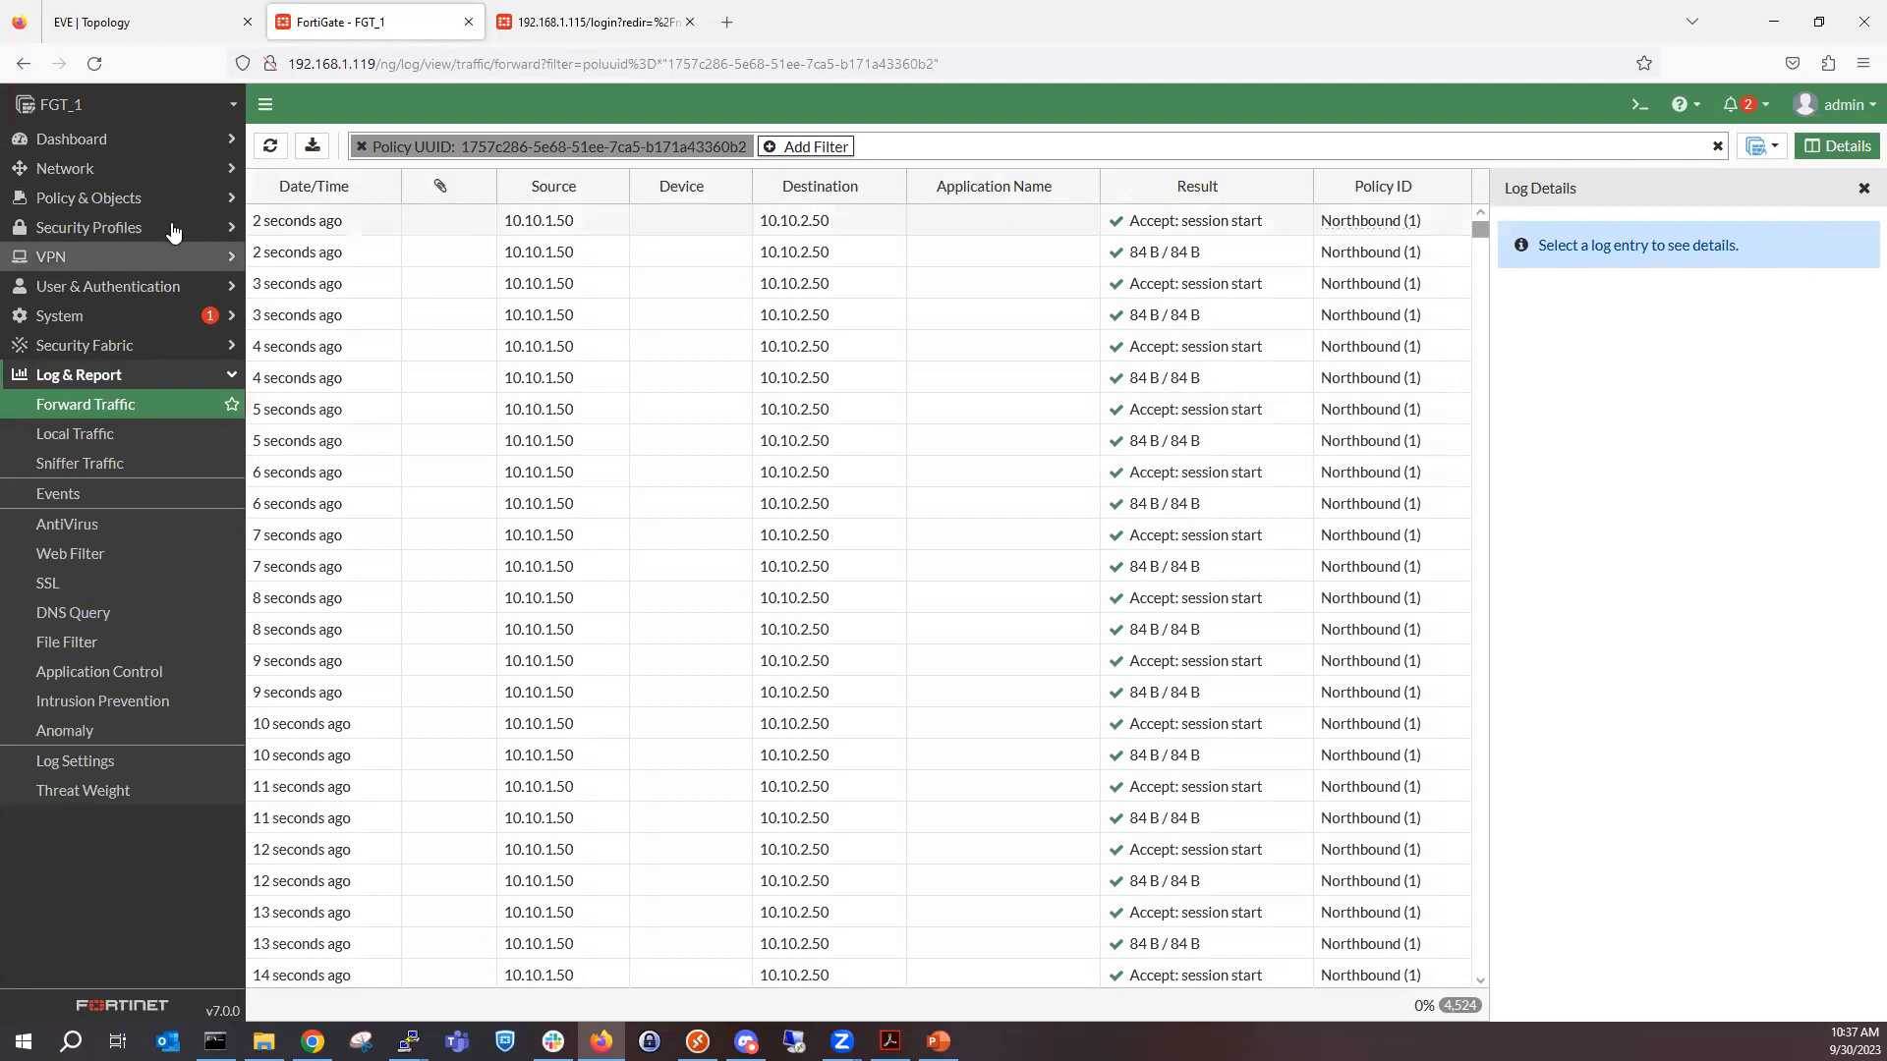
Return to the firewall policies and show the forward traffic logs that match the Block Anything -R policy.
left_click(140, 205)
left_click(140, 226)
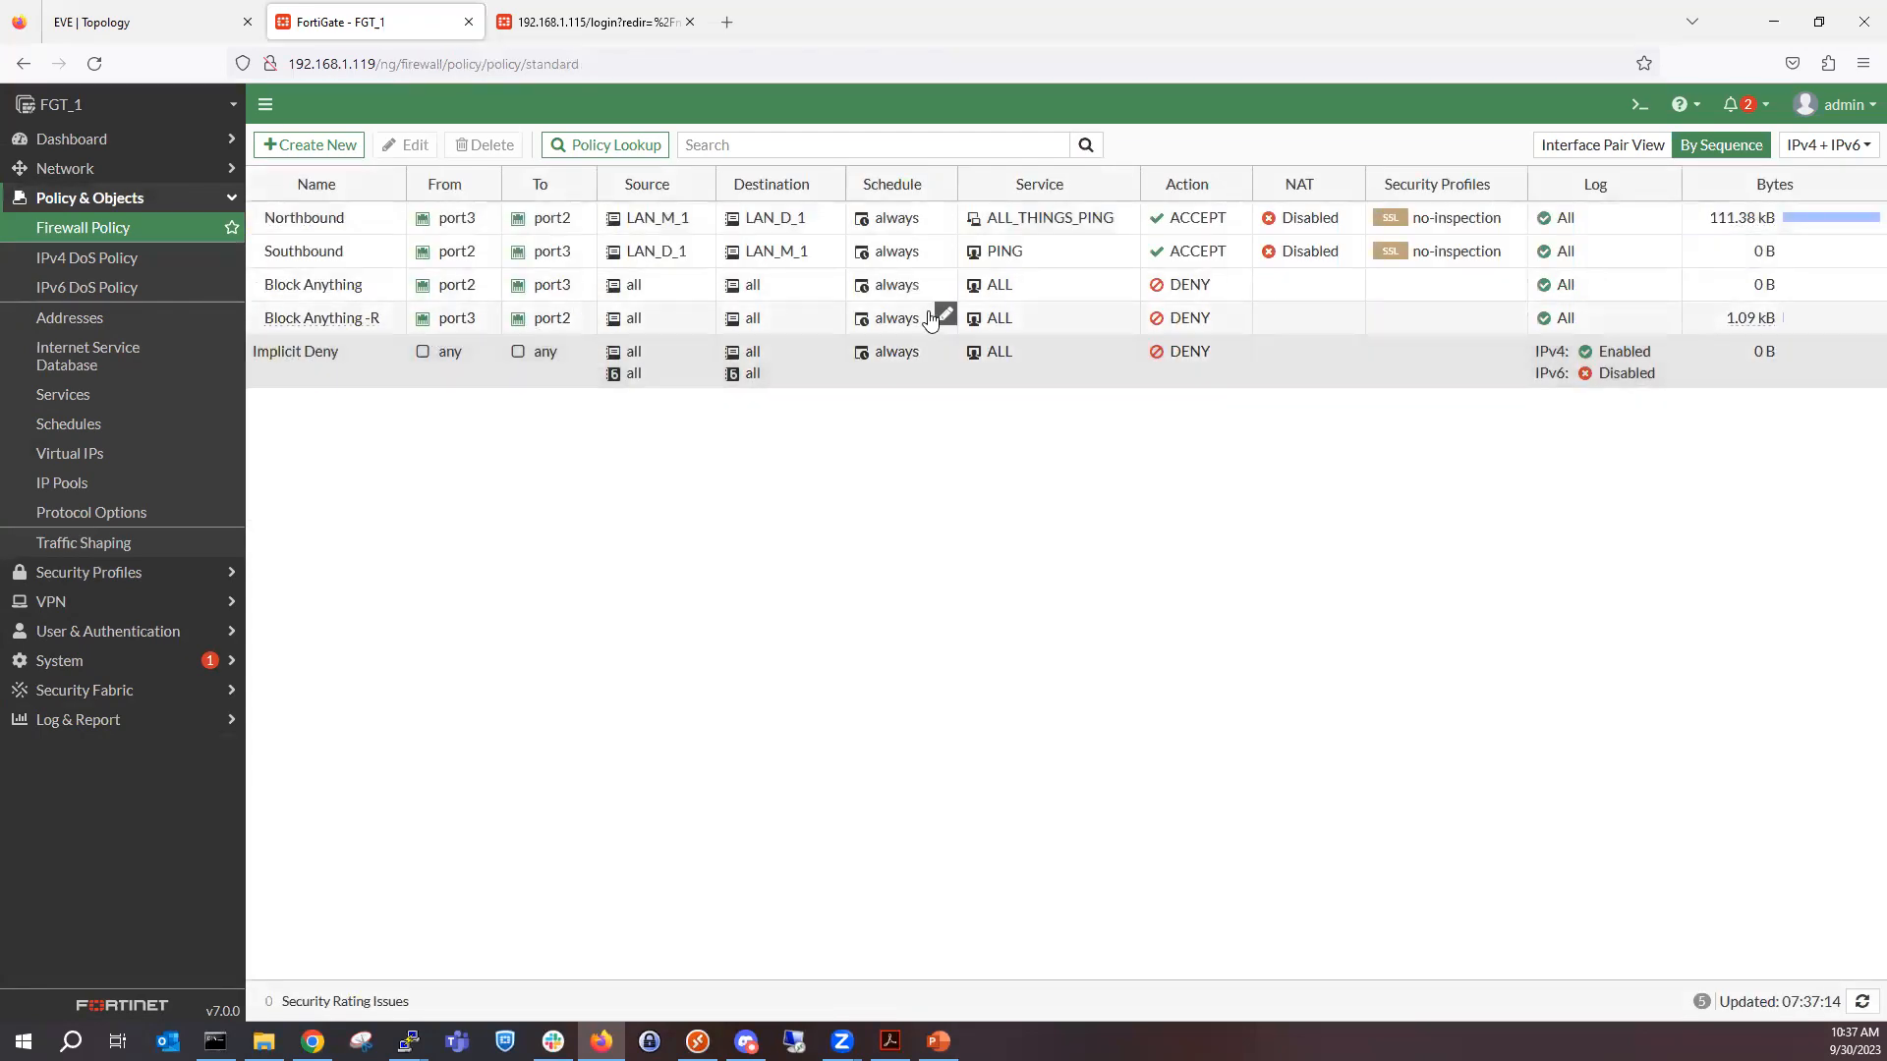
right_click(888, 291)
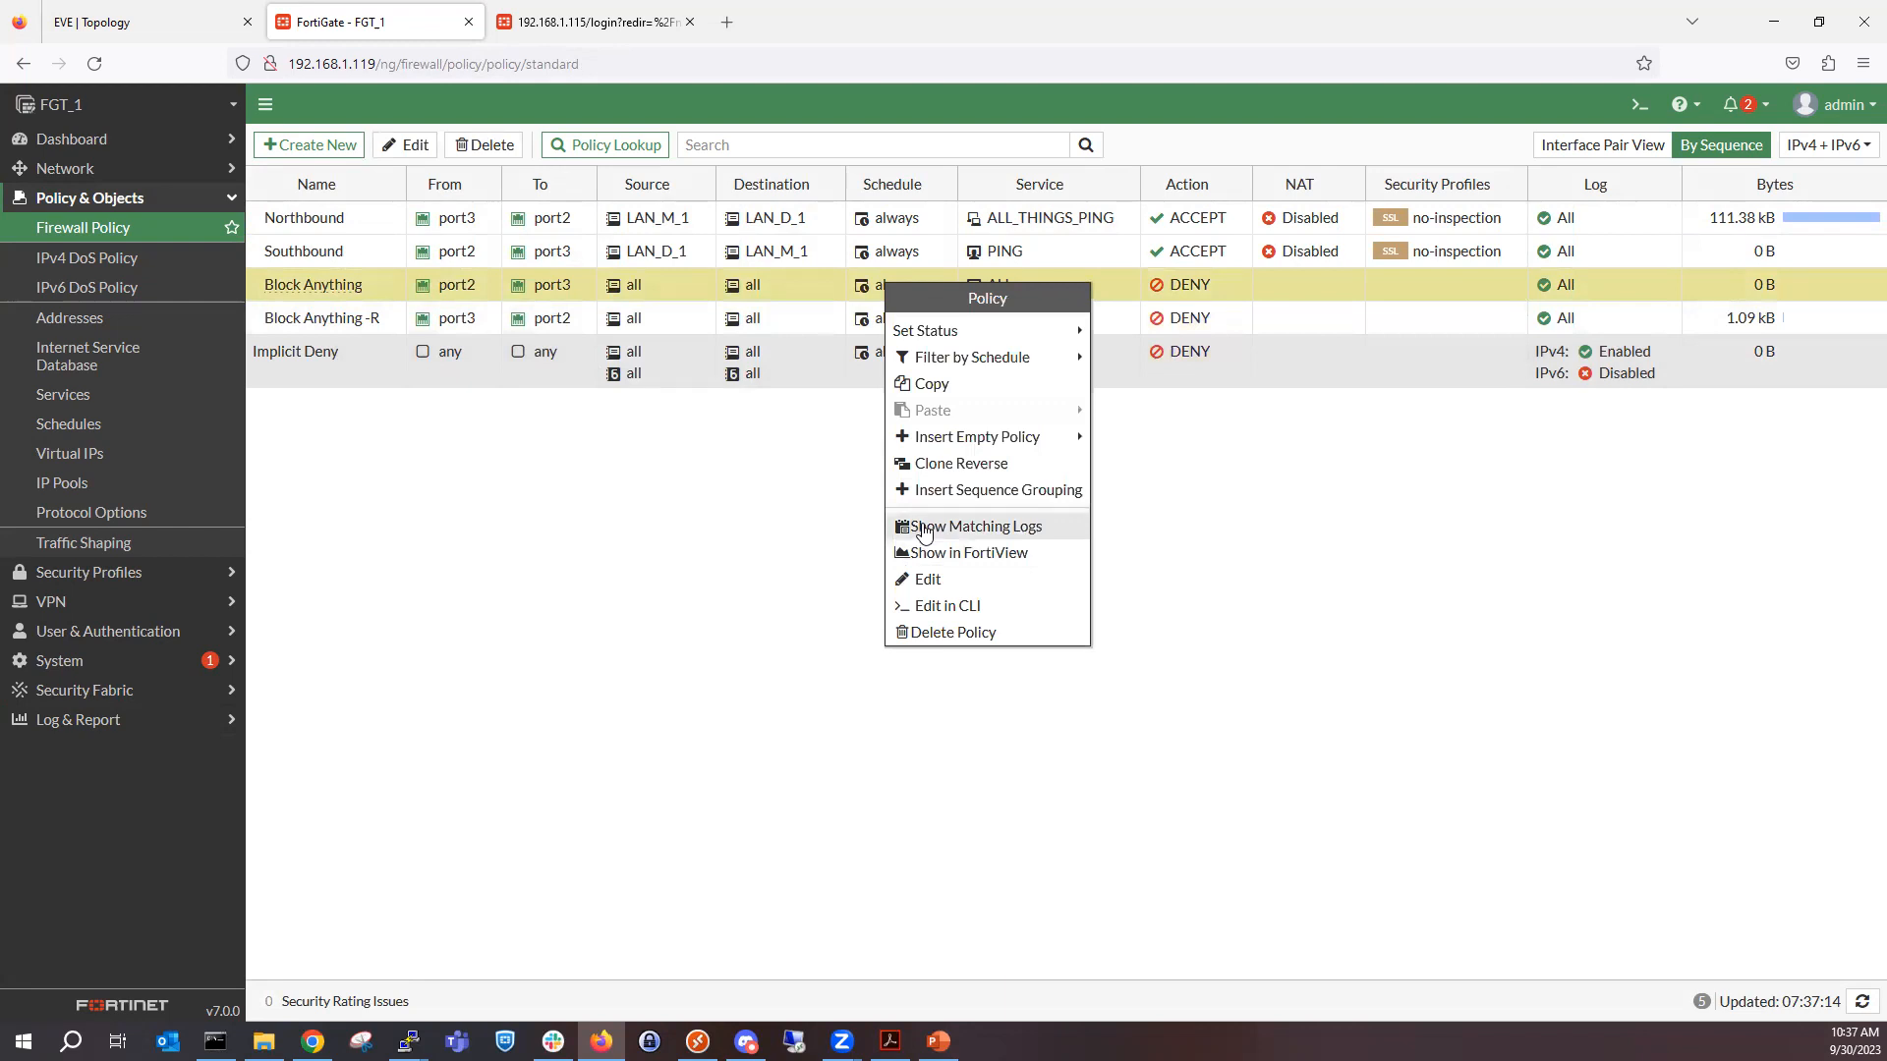
right_click(1264, 318)
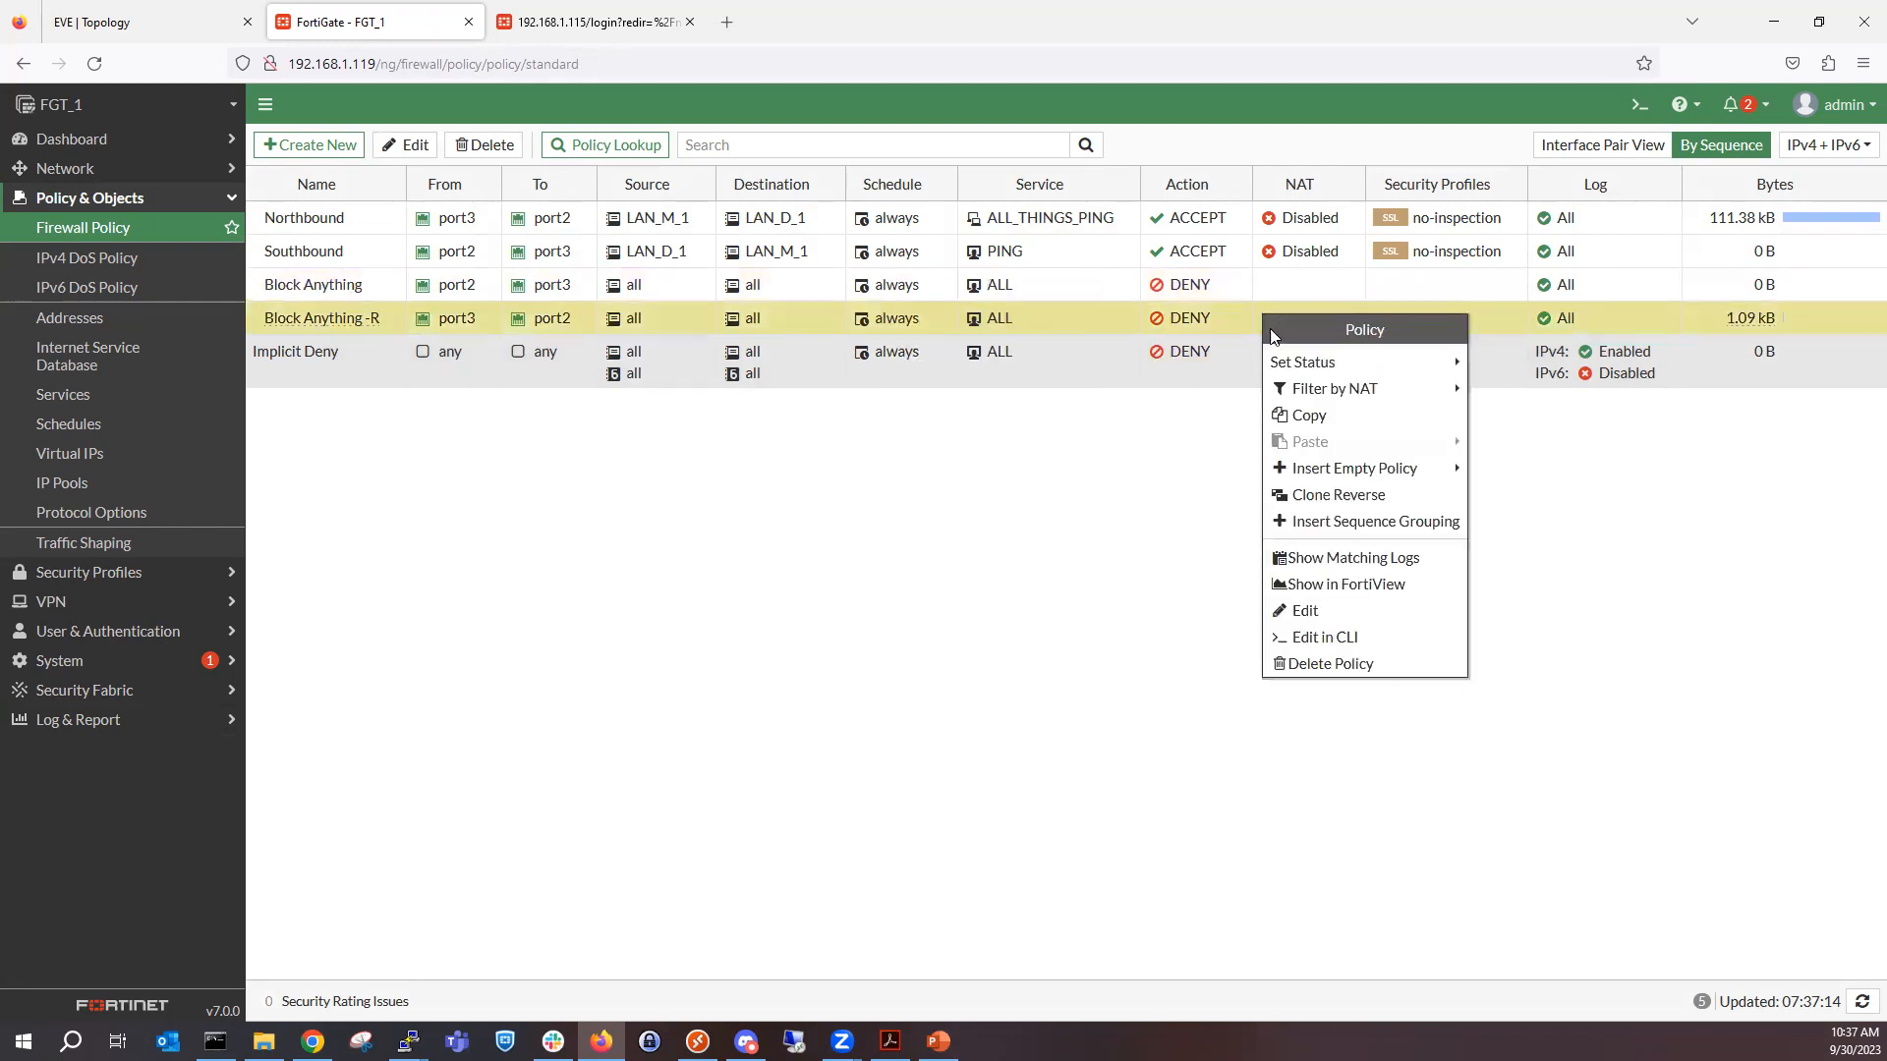
left_click(1373, 558)
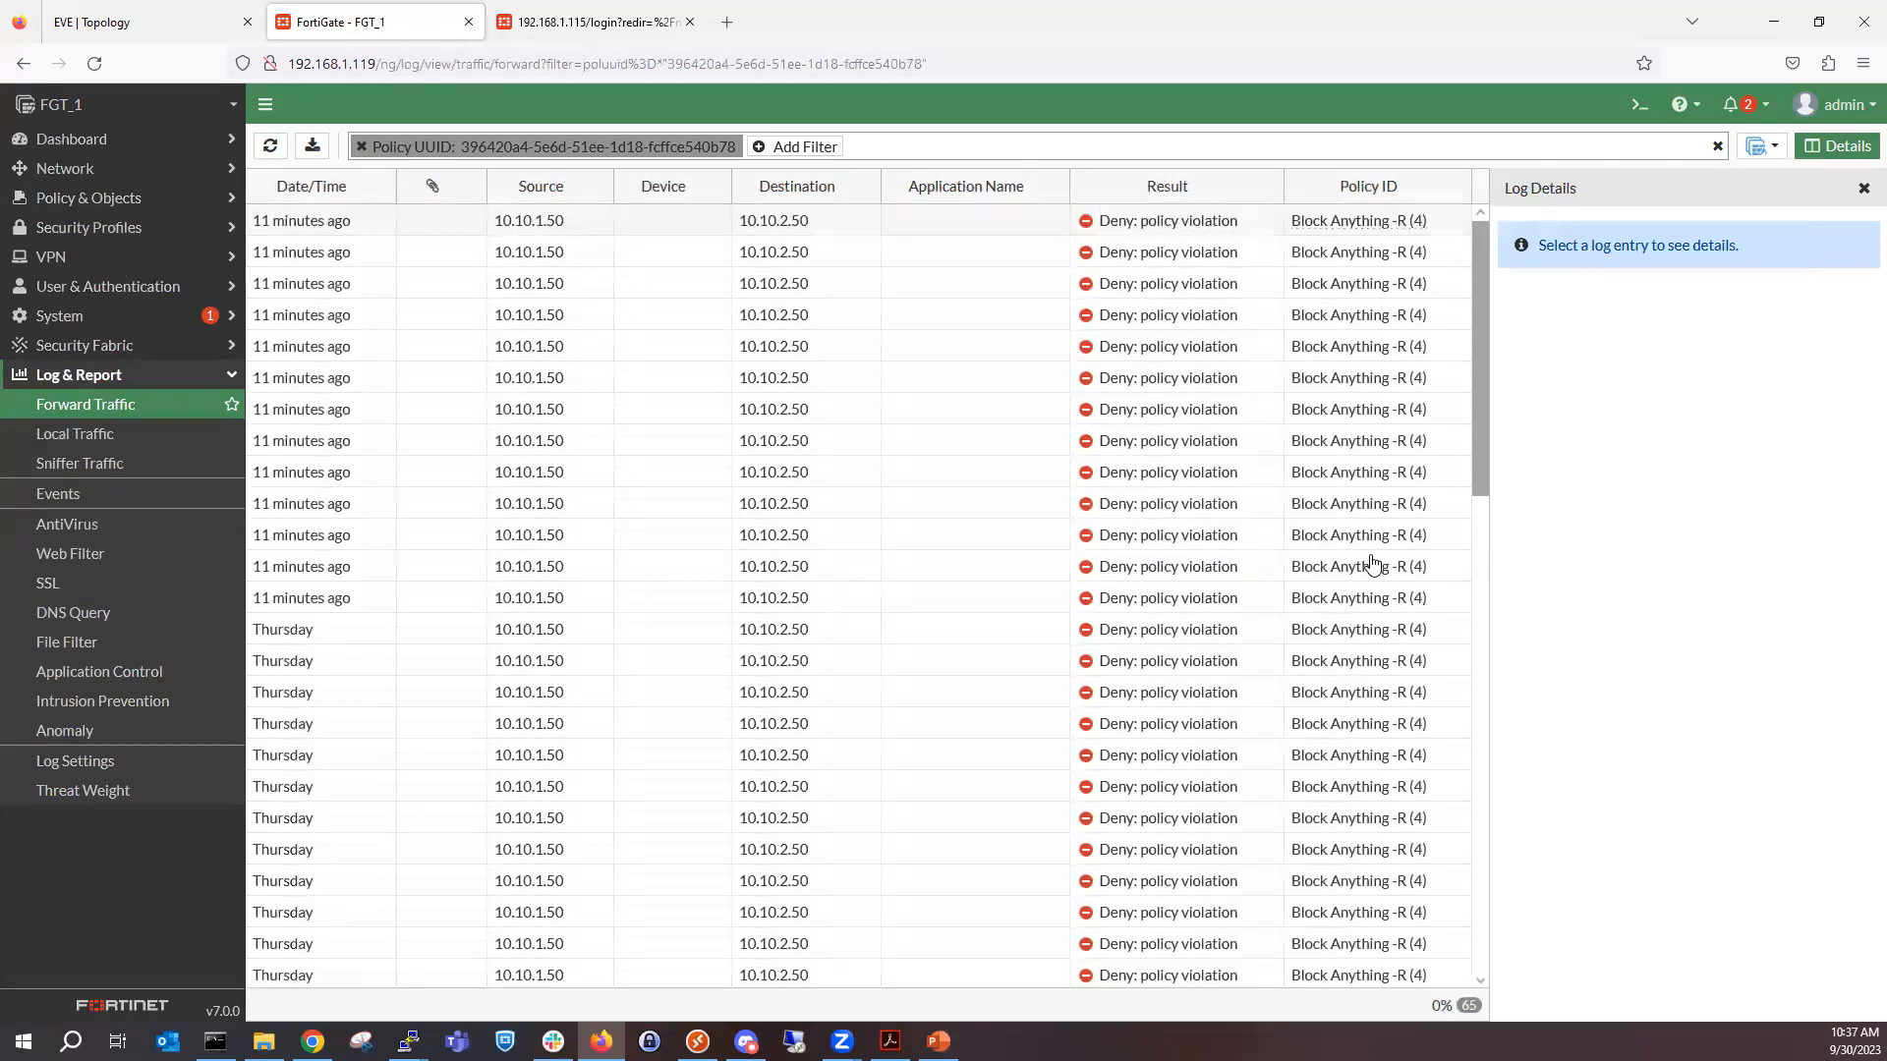
key("alt+Tab")
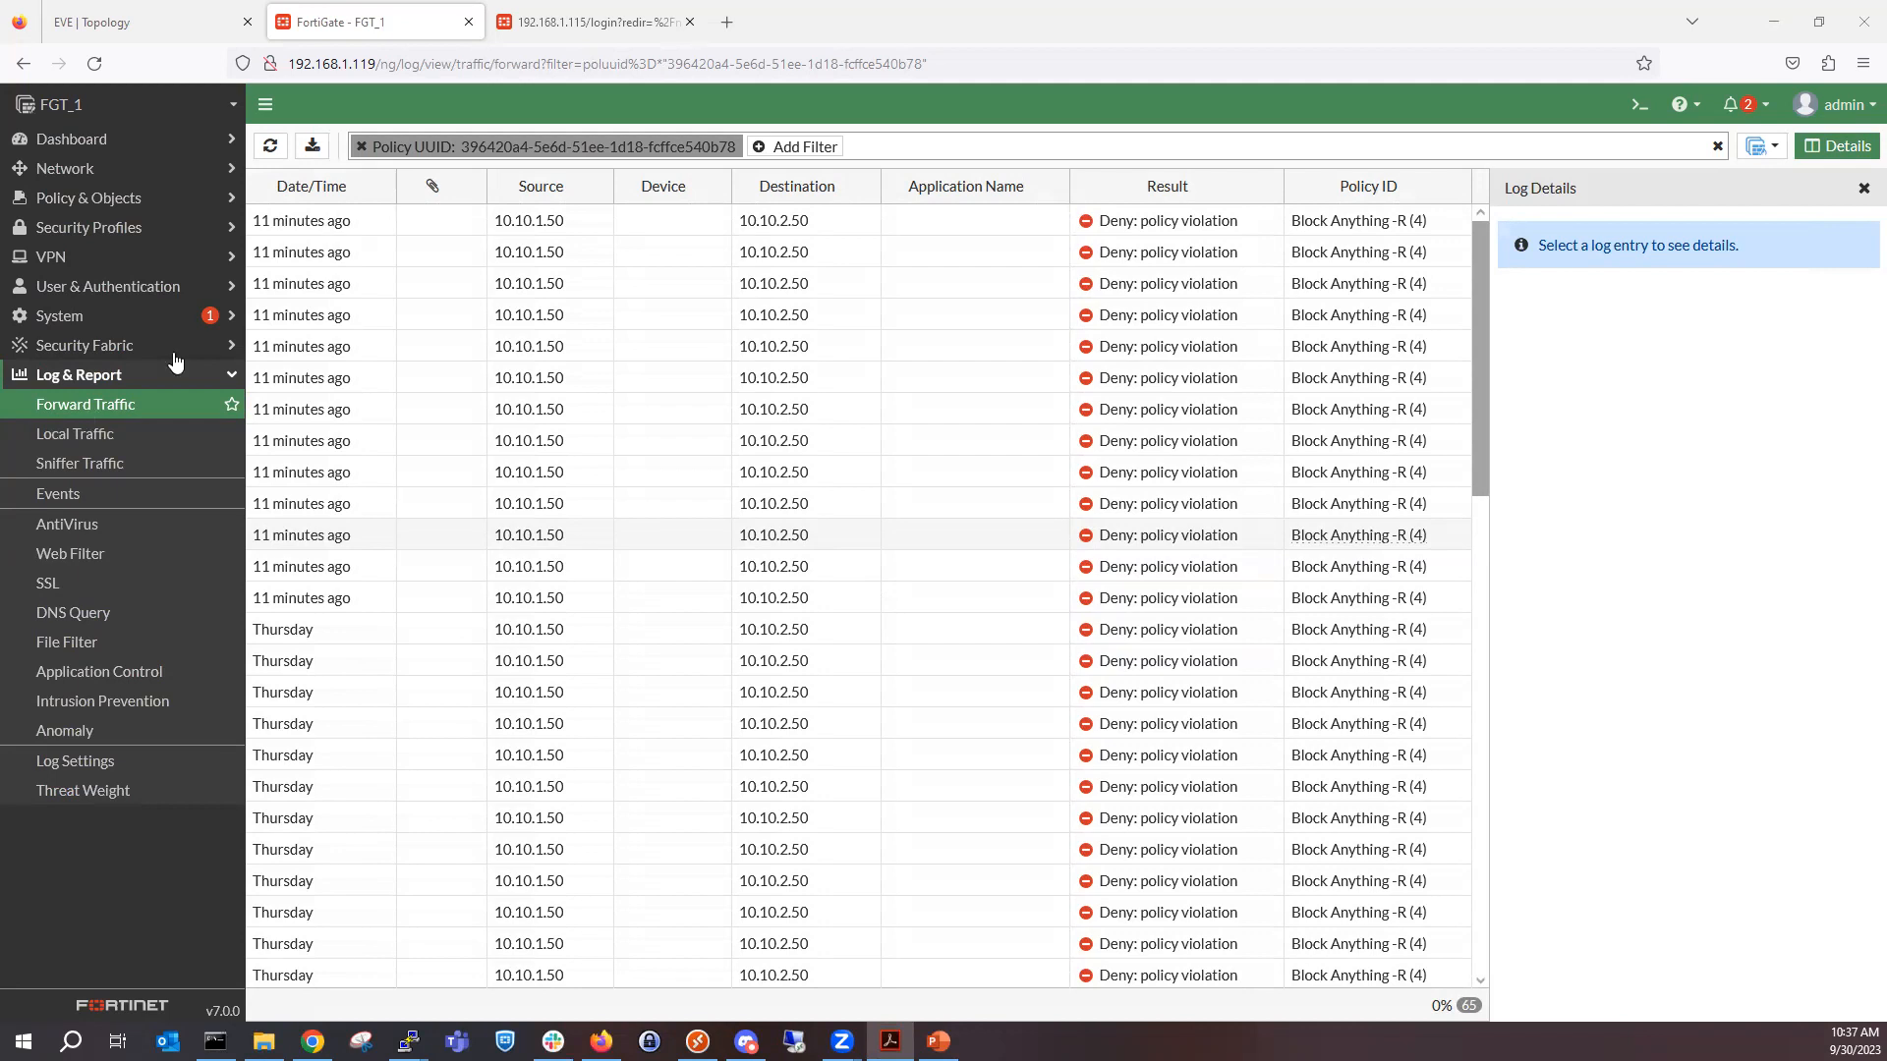
Leave the logs for the firewall policy list, glance at the Status dashboard, then return to the policies and select Implicit Deny.
left_click(148, 199)
left_click(149, 225)
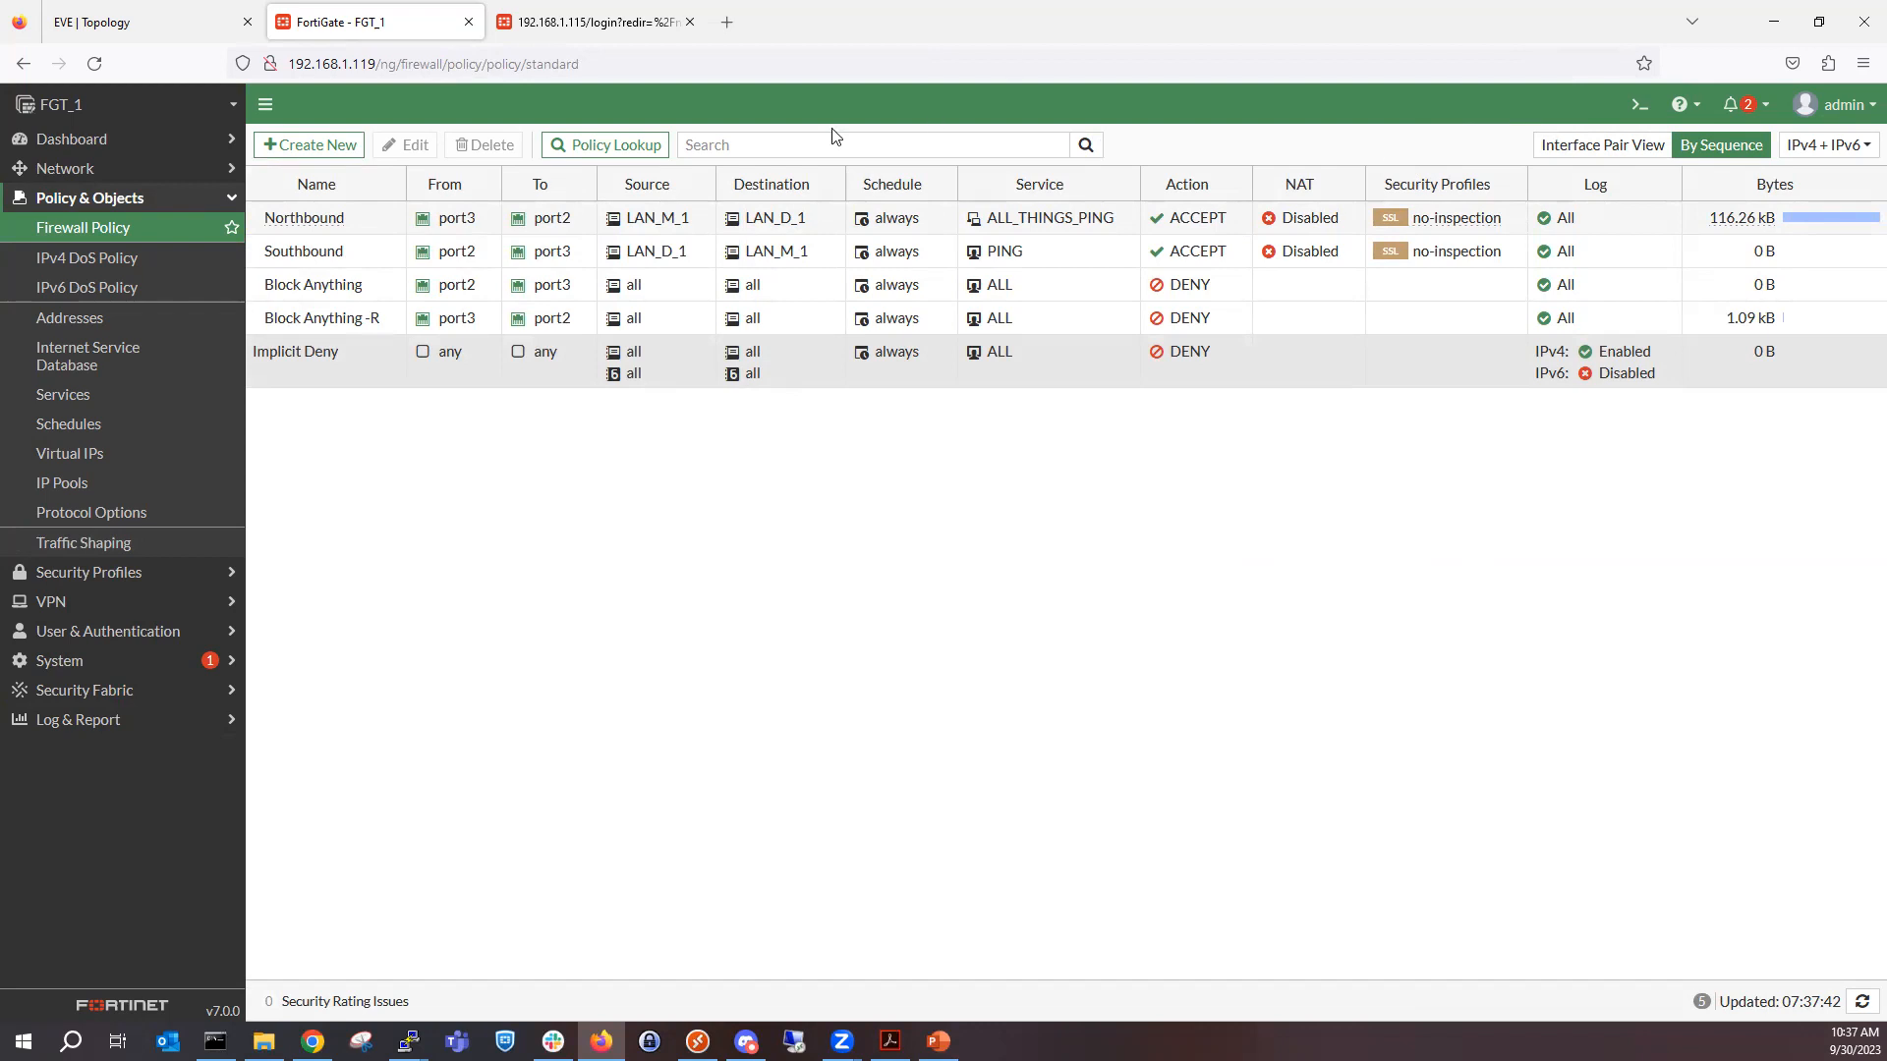
left_click(173, 140)
left_click(169, 172)
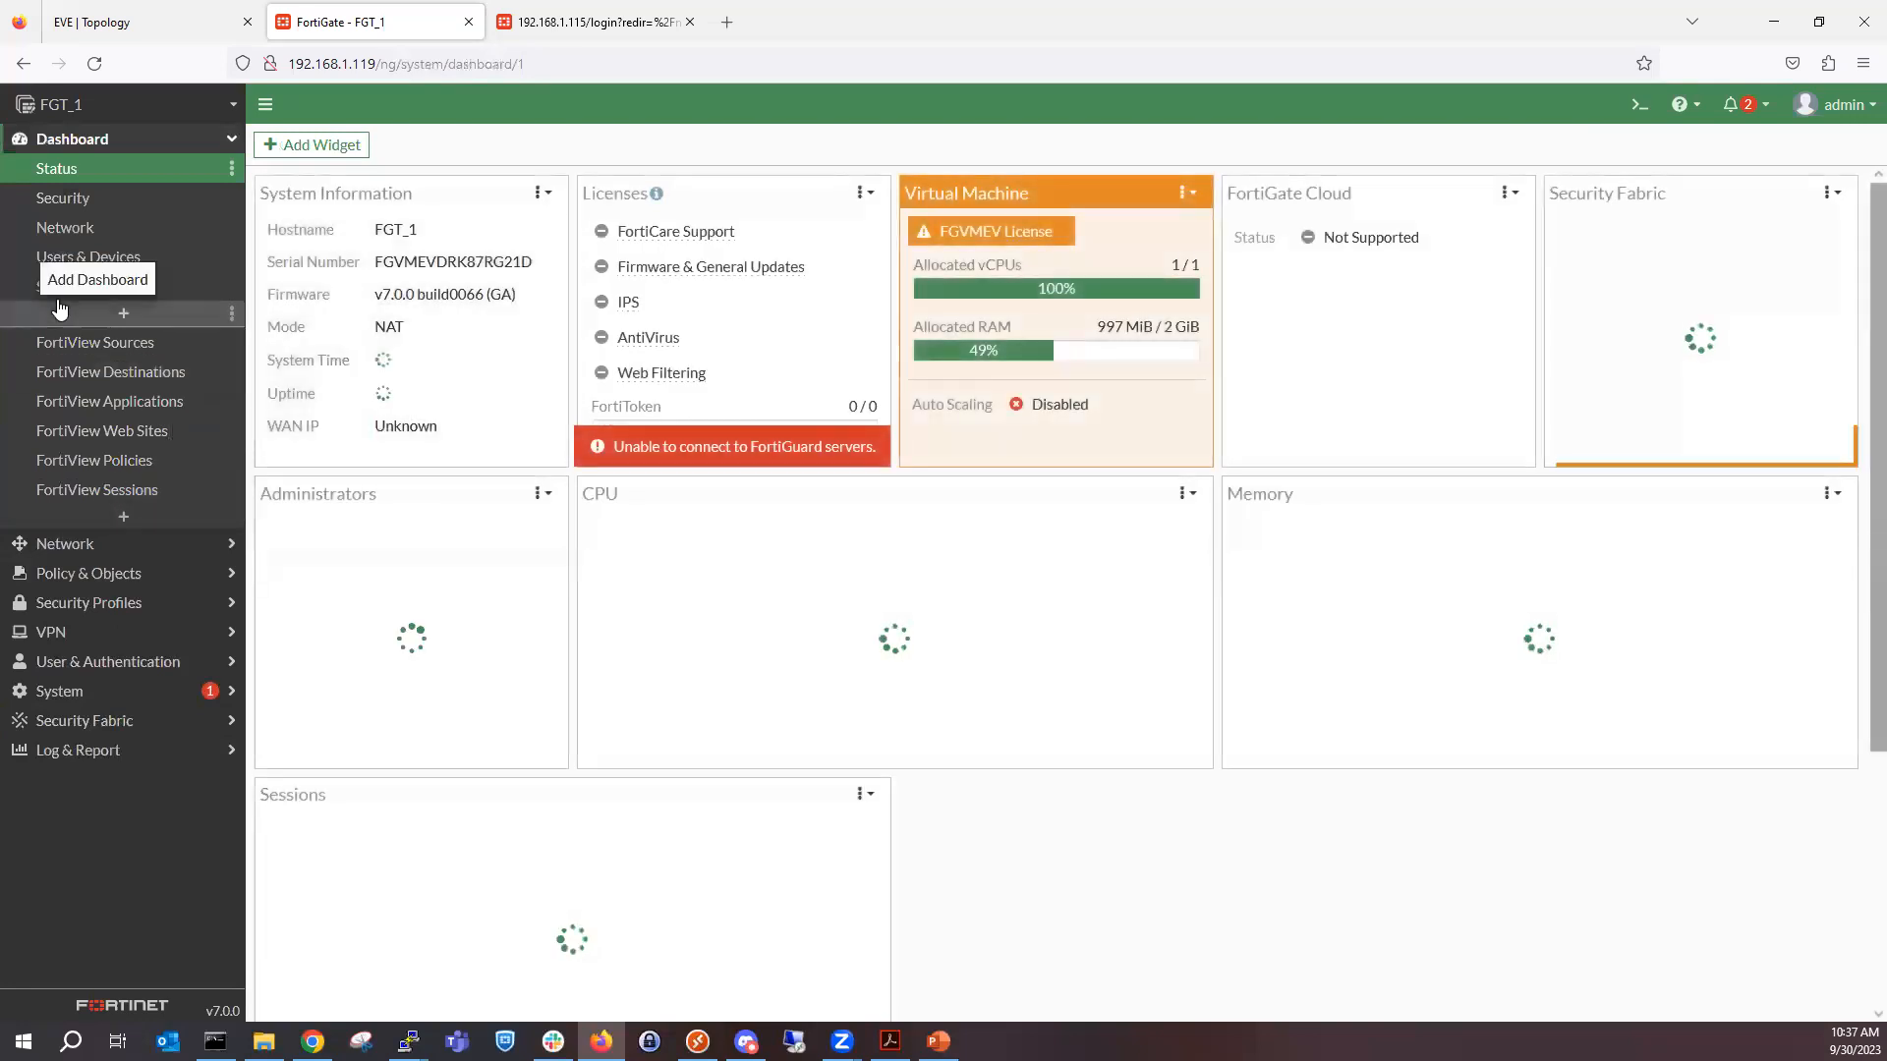
left_click(116, 573)
left_click(84, 231)
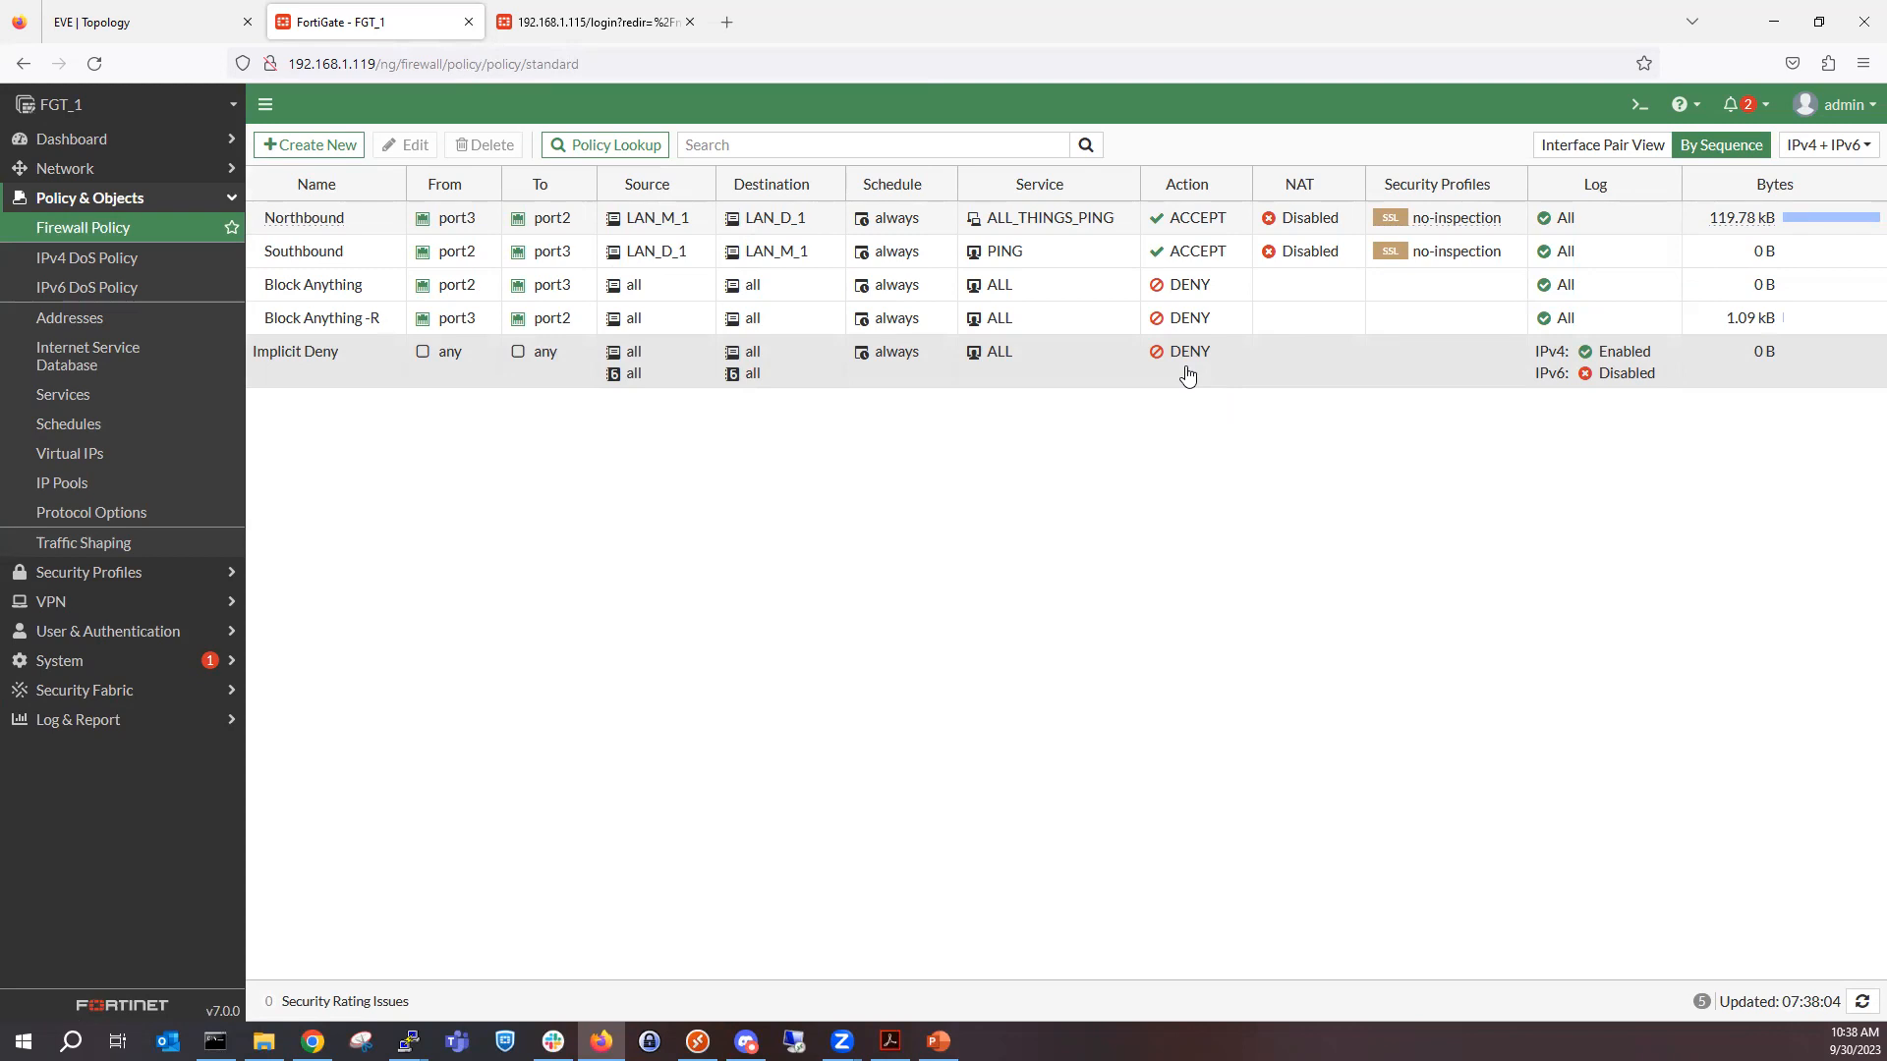
left_click(1187, 373)
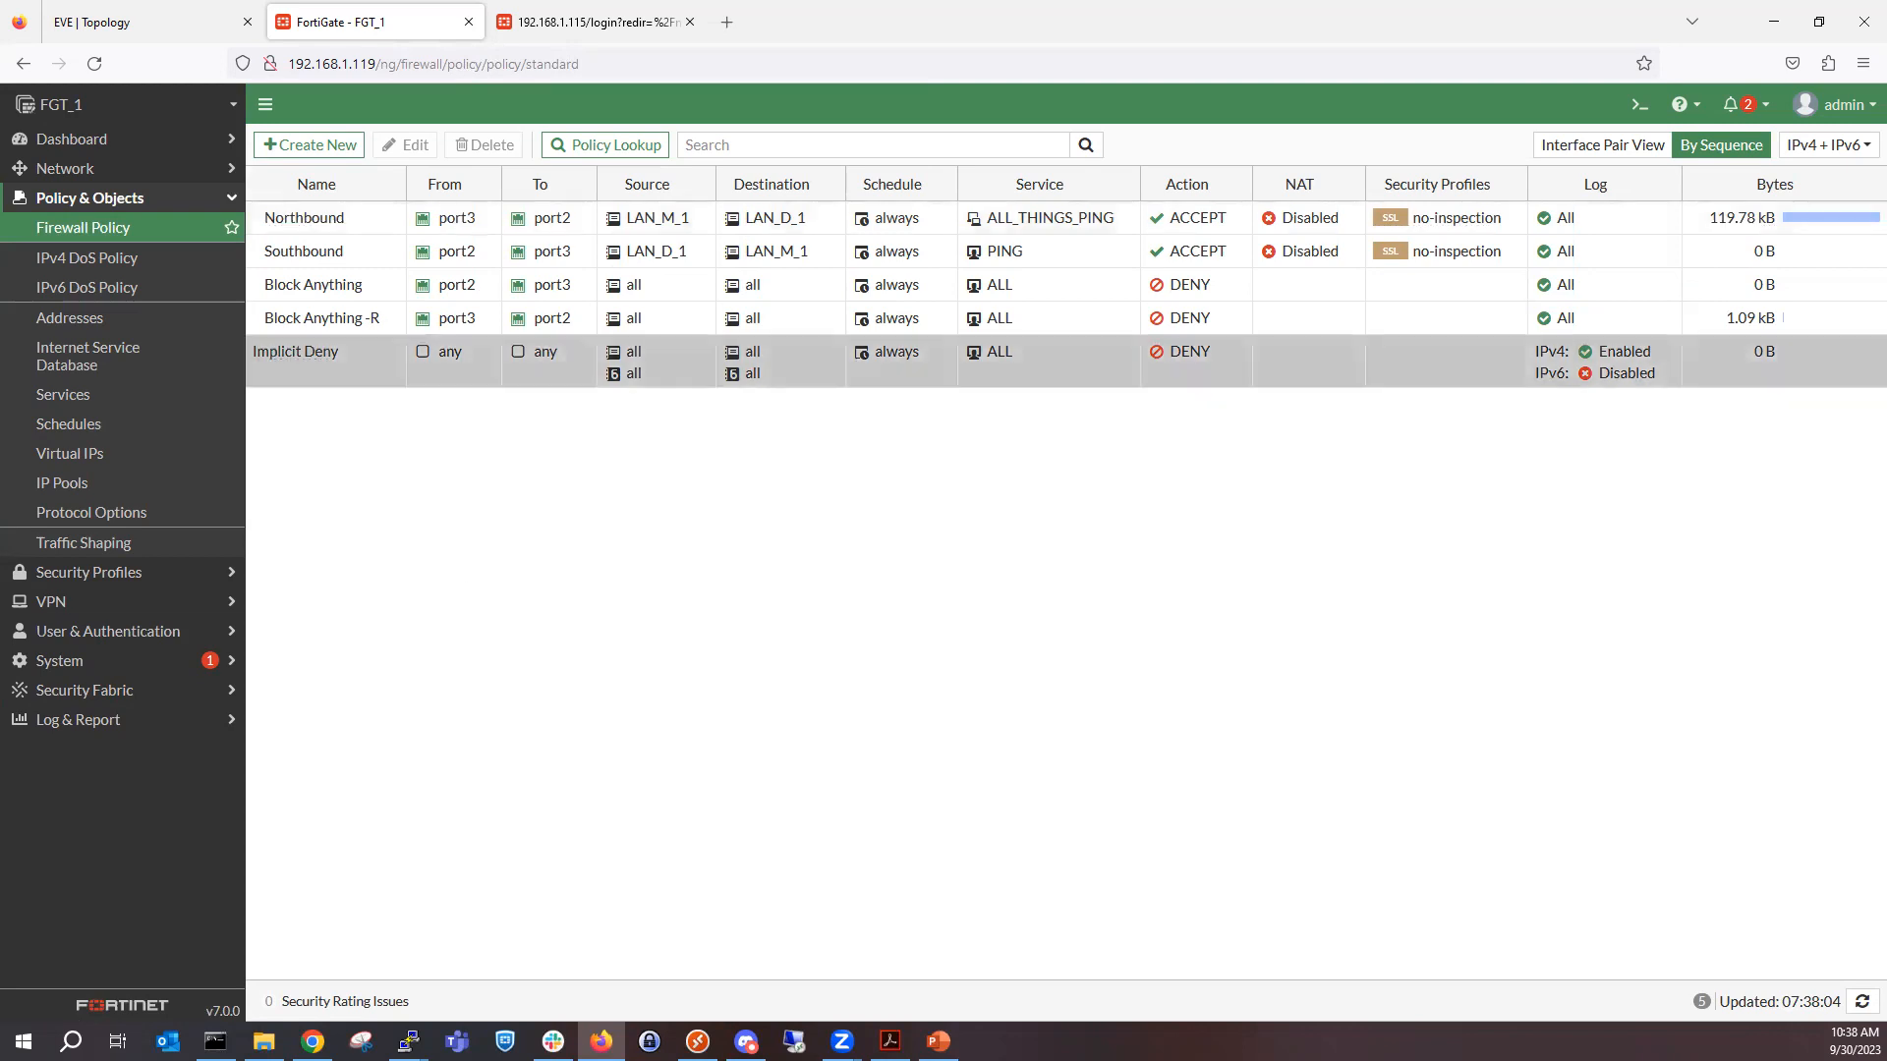
left_click(890, 1040)
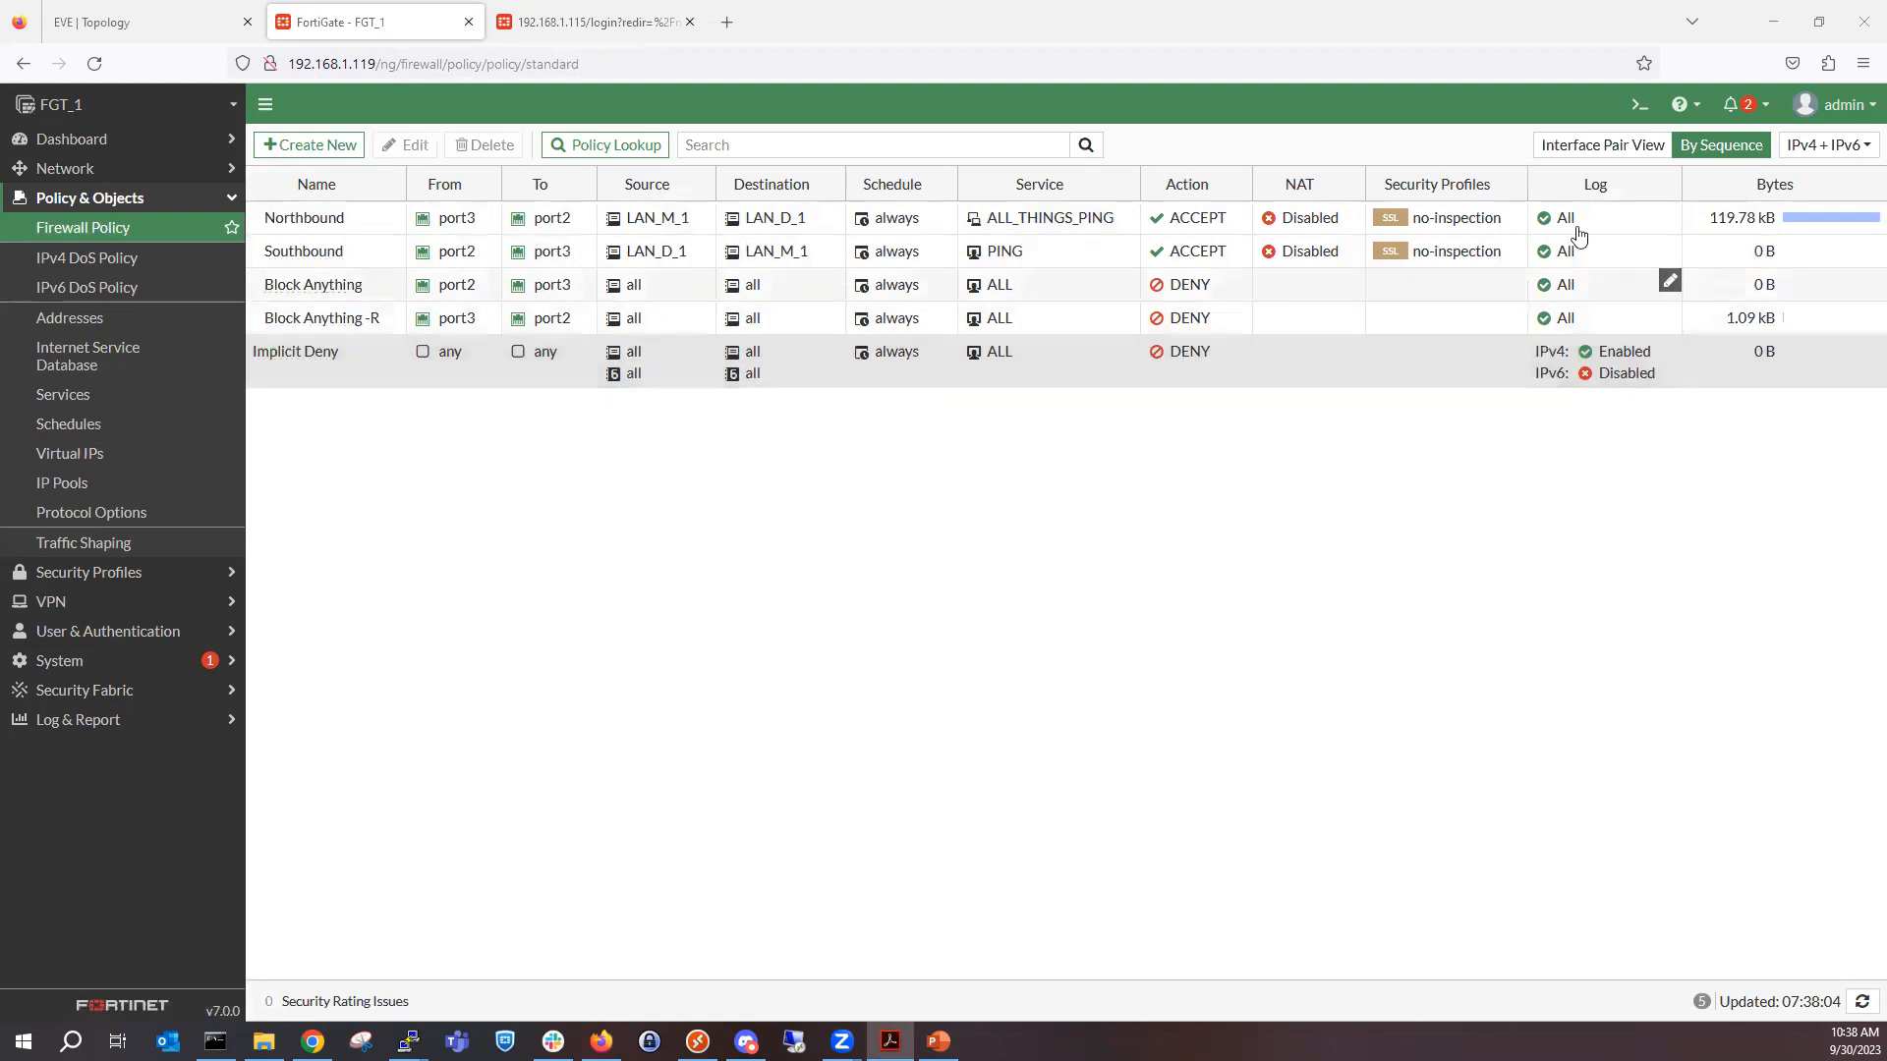
View the policies by interface pair with the port2-to-port3 and port3-to-port2 groups expanded, then restore the By Sequence view.
left_click(1575, 146)
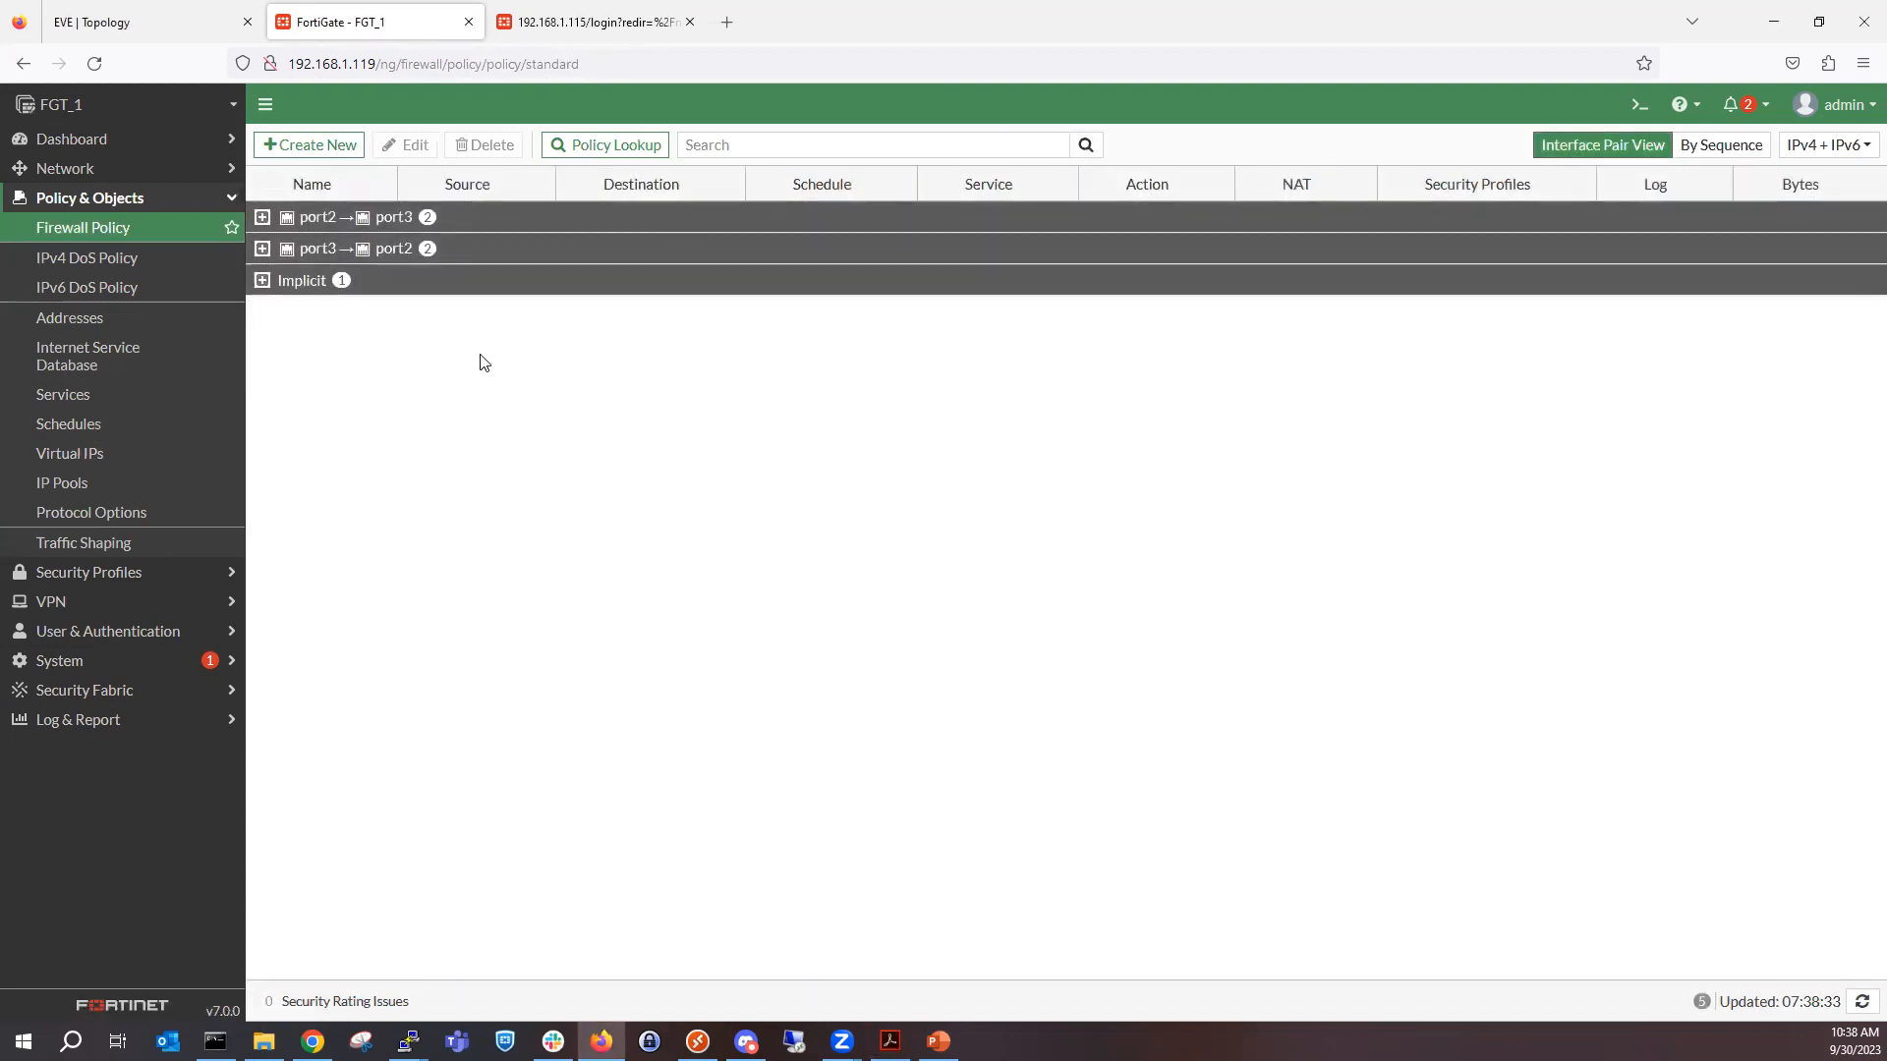
left_click(262, 217)
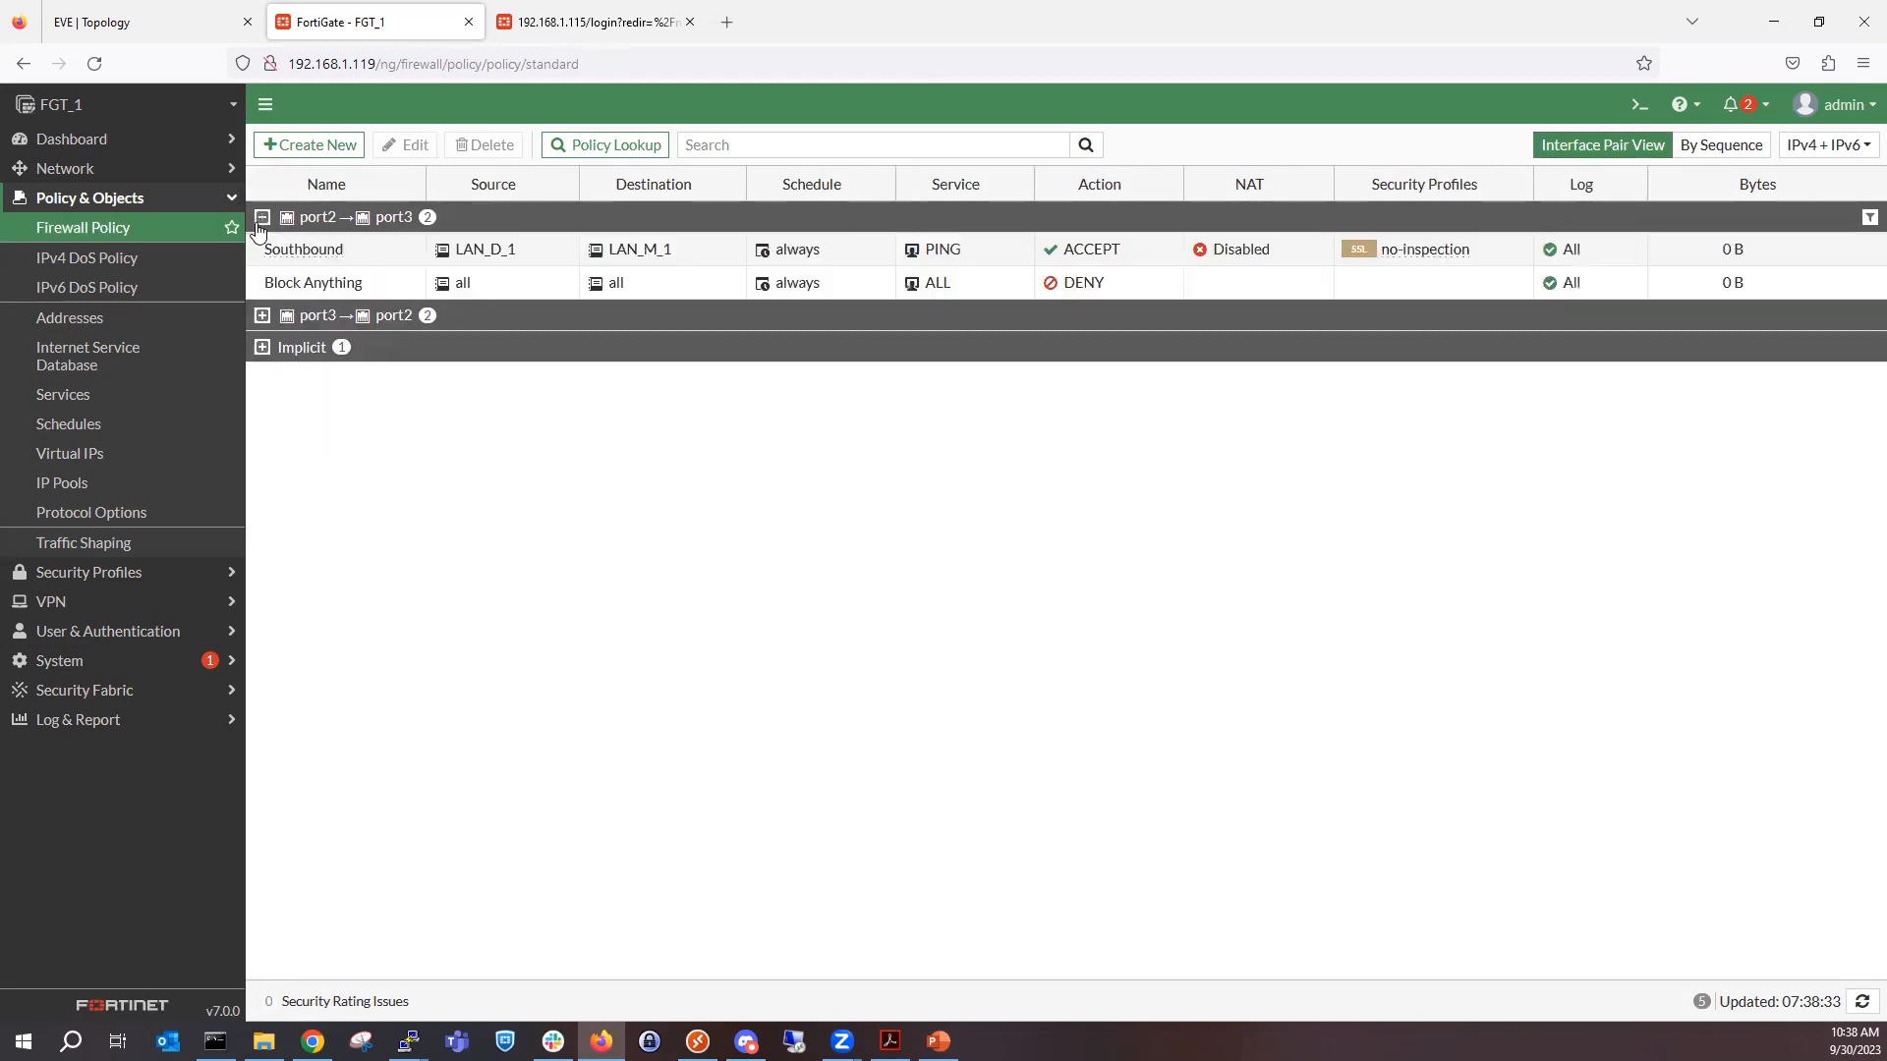
left_click(261, 319)
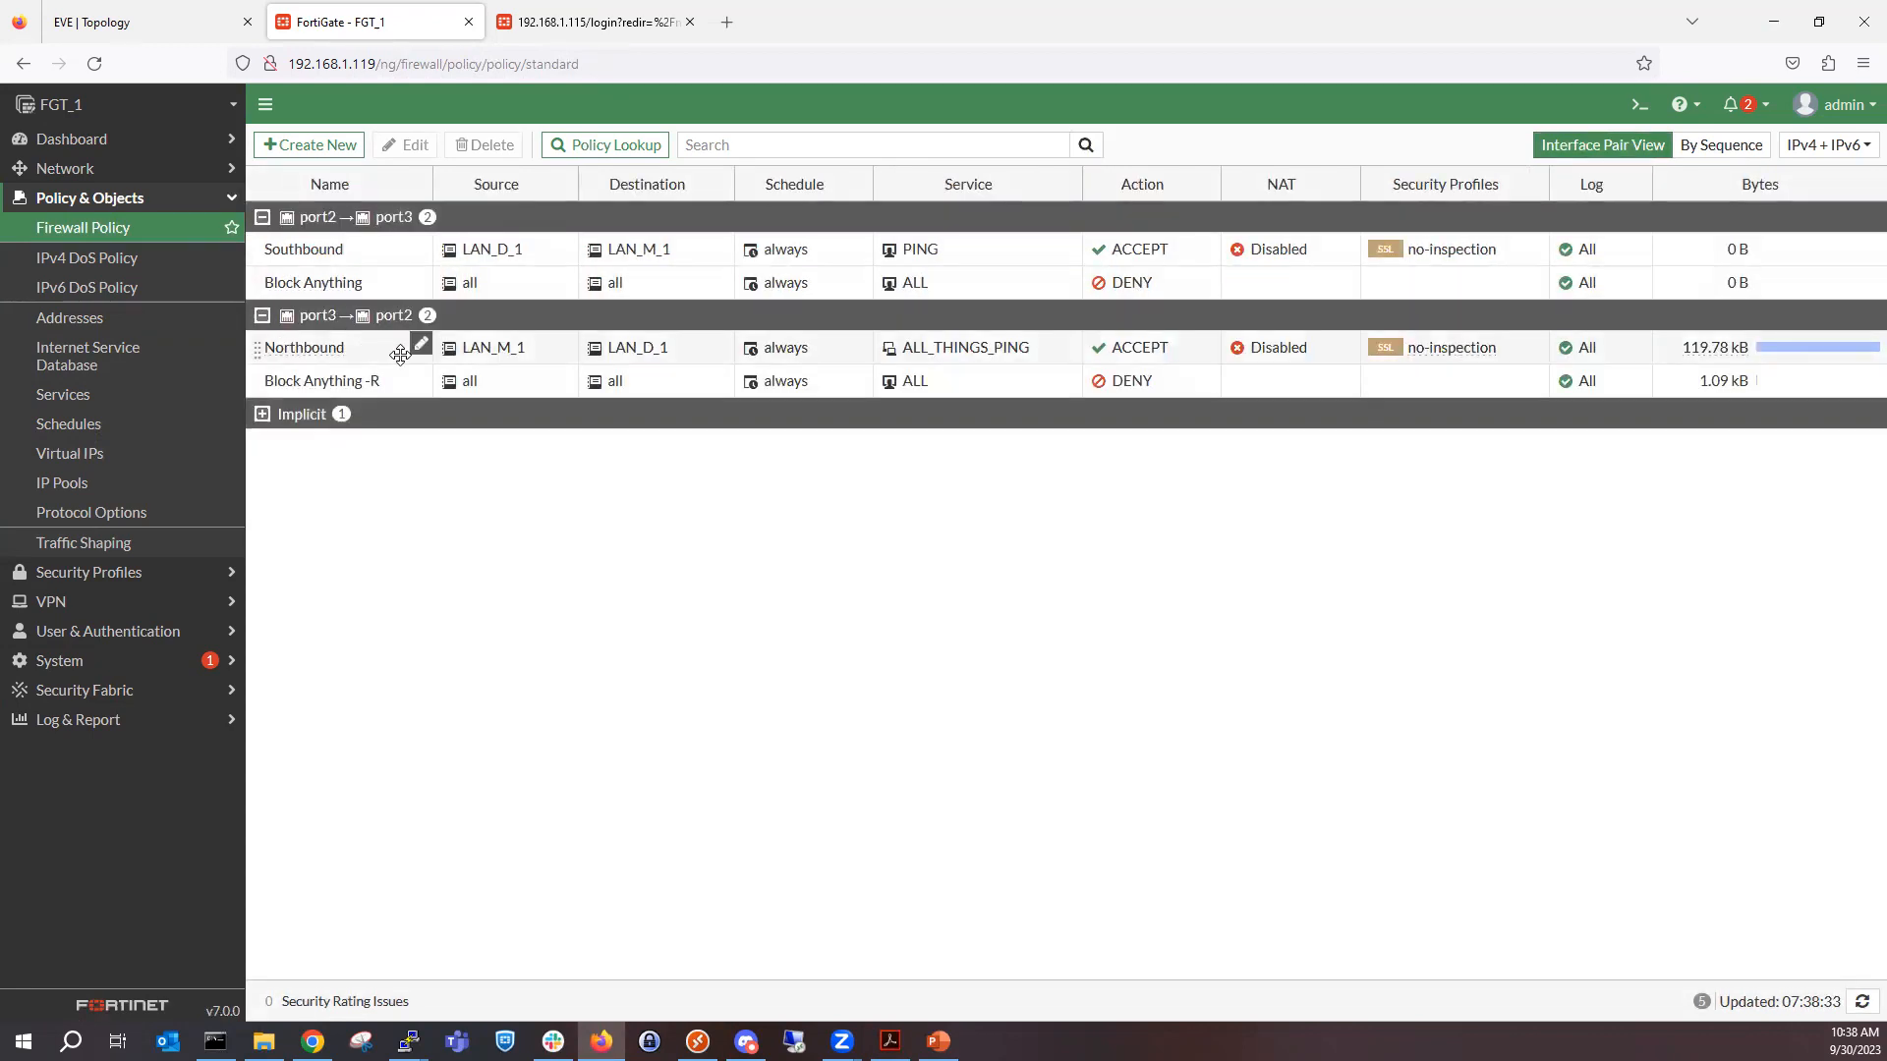
left_click(1742, 150)
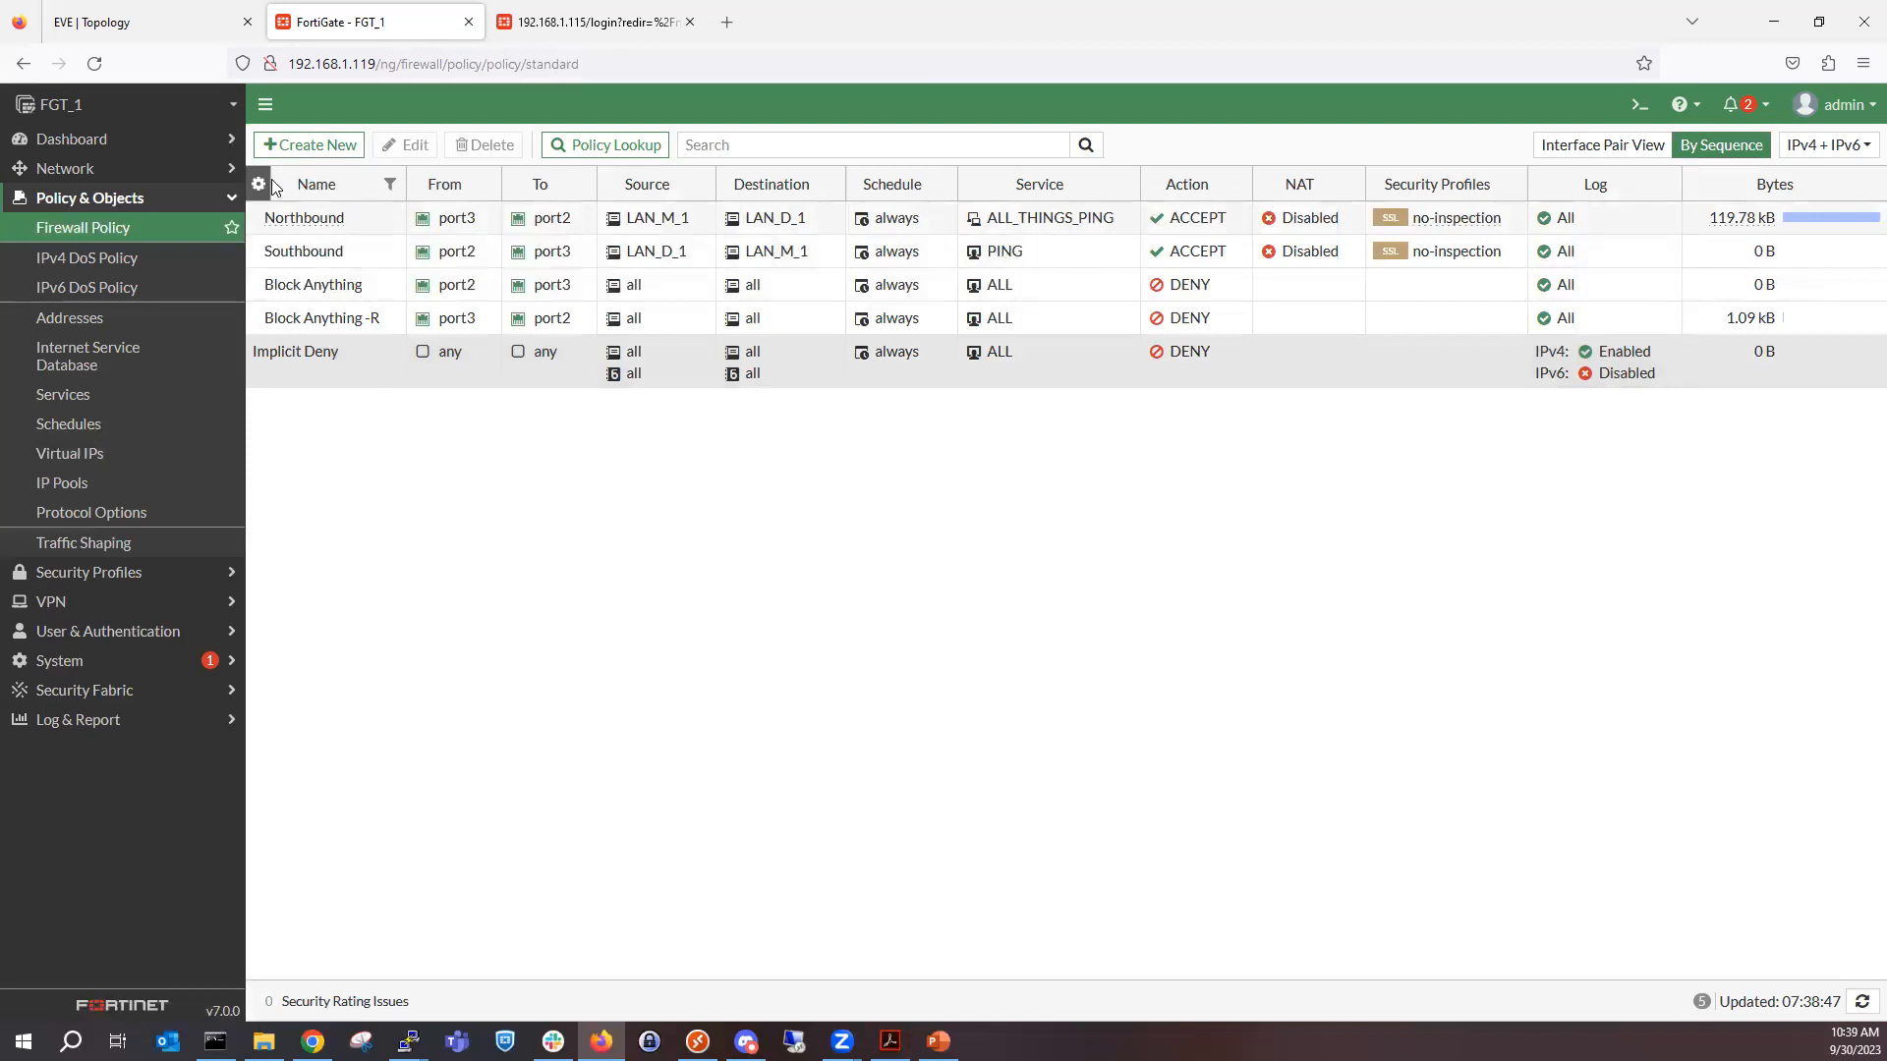
Add the ID column to the policy table and move it in front of the Name column.
left_click(259, 184)
scroll(378, 580, "down", 3)
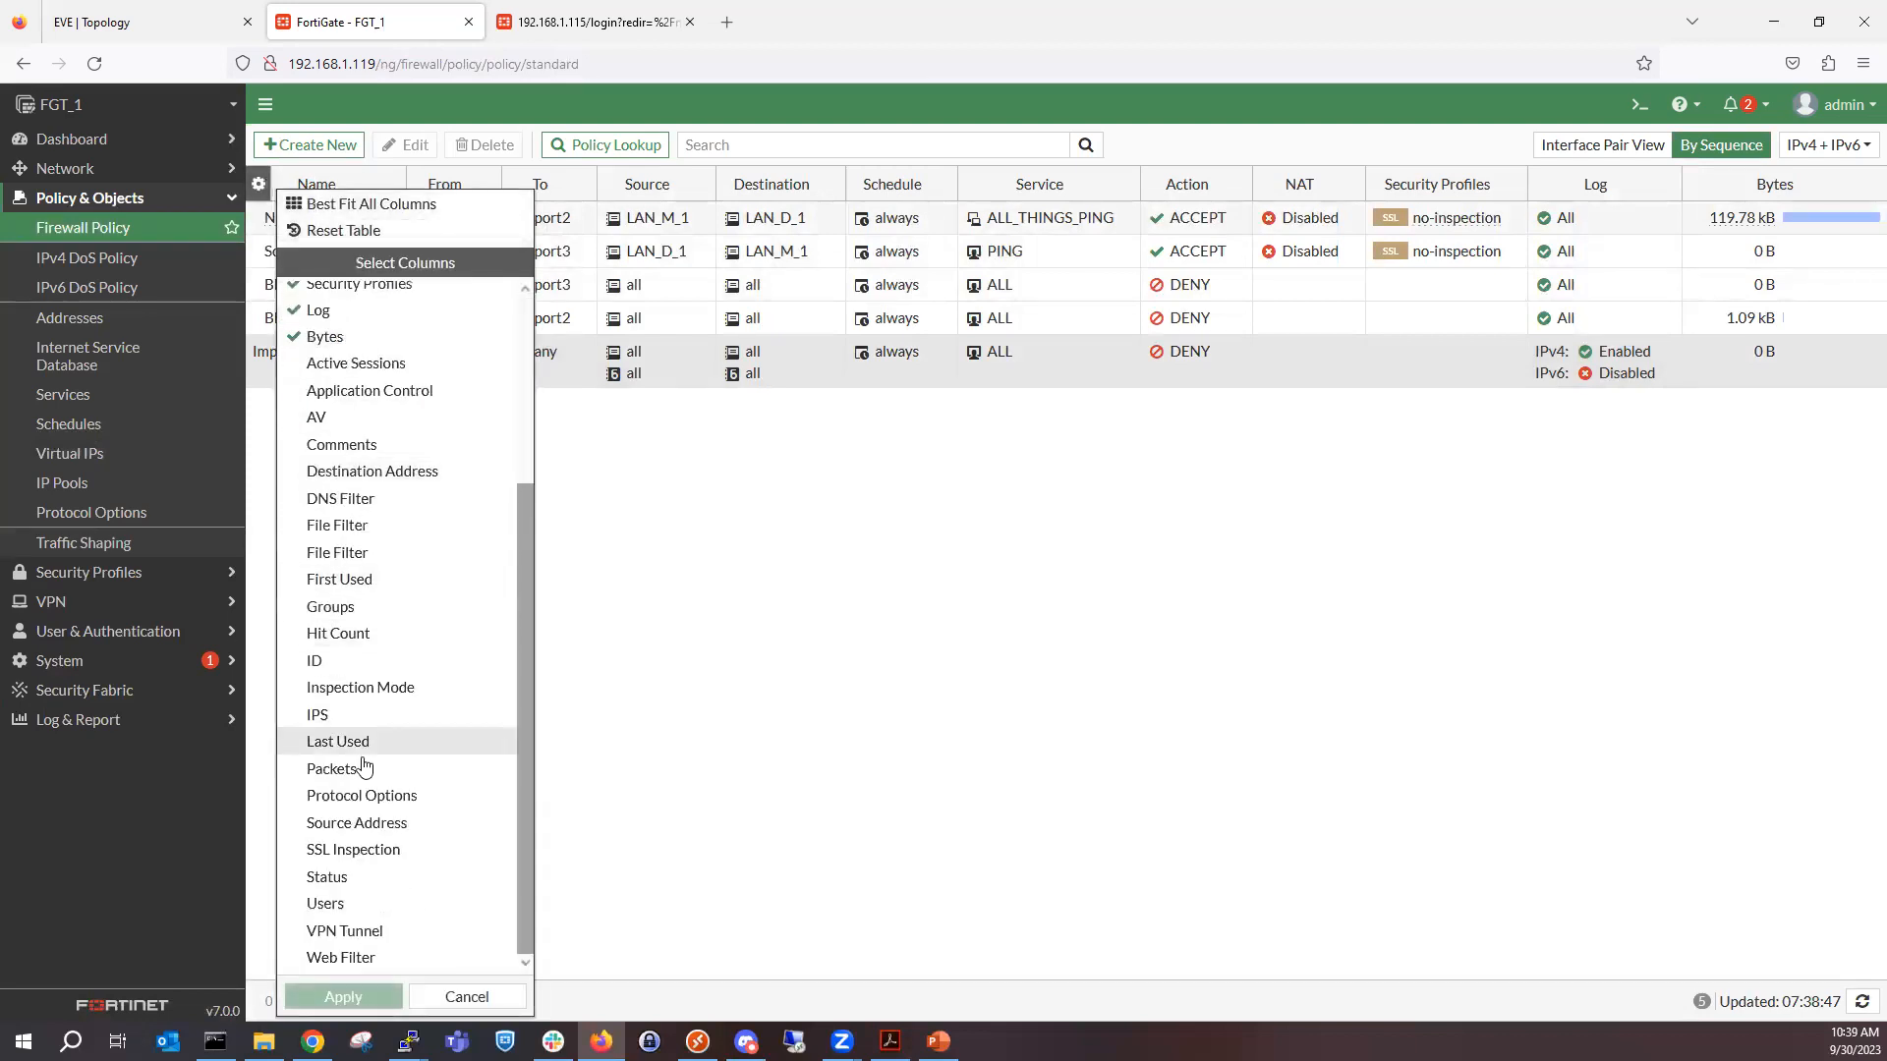
left_click(342, 660)
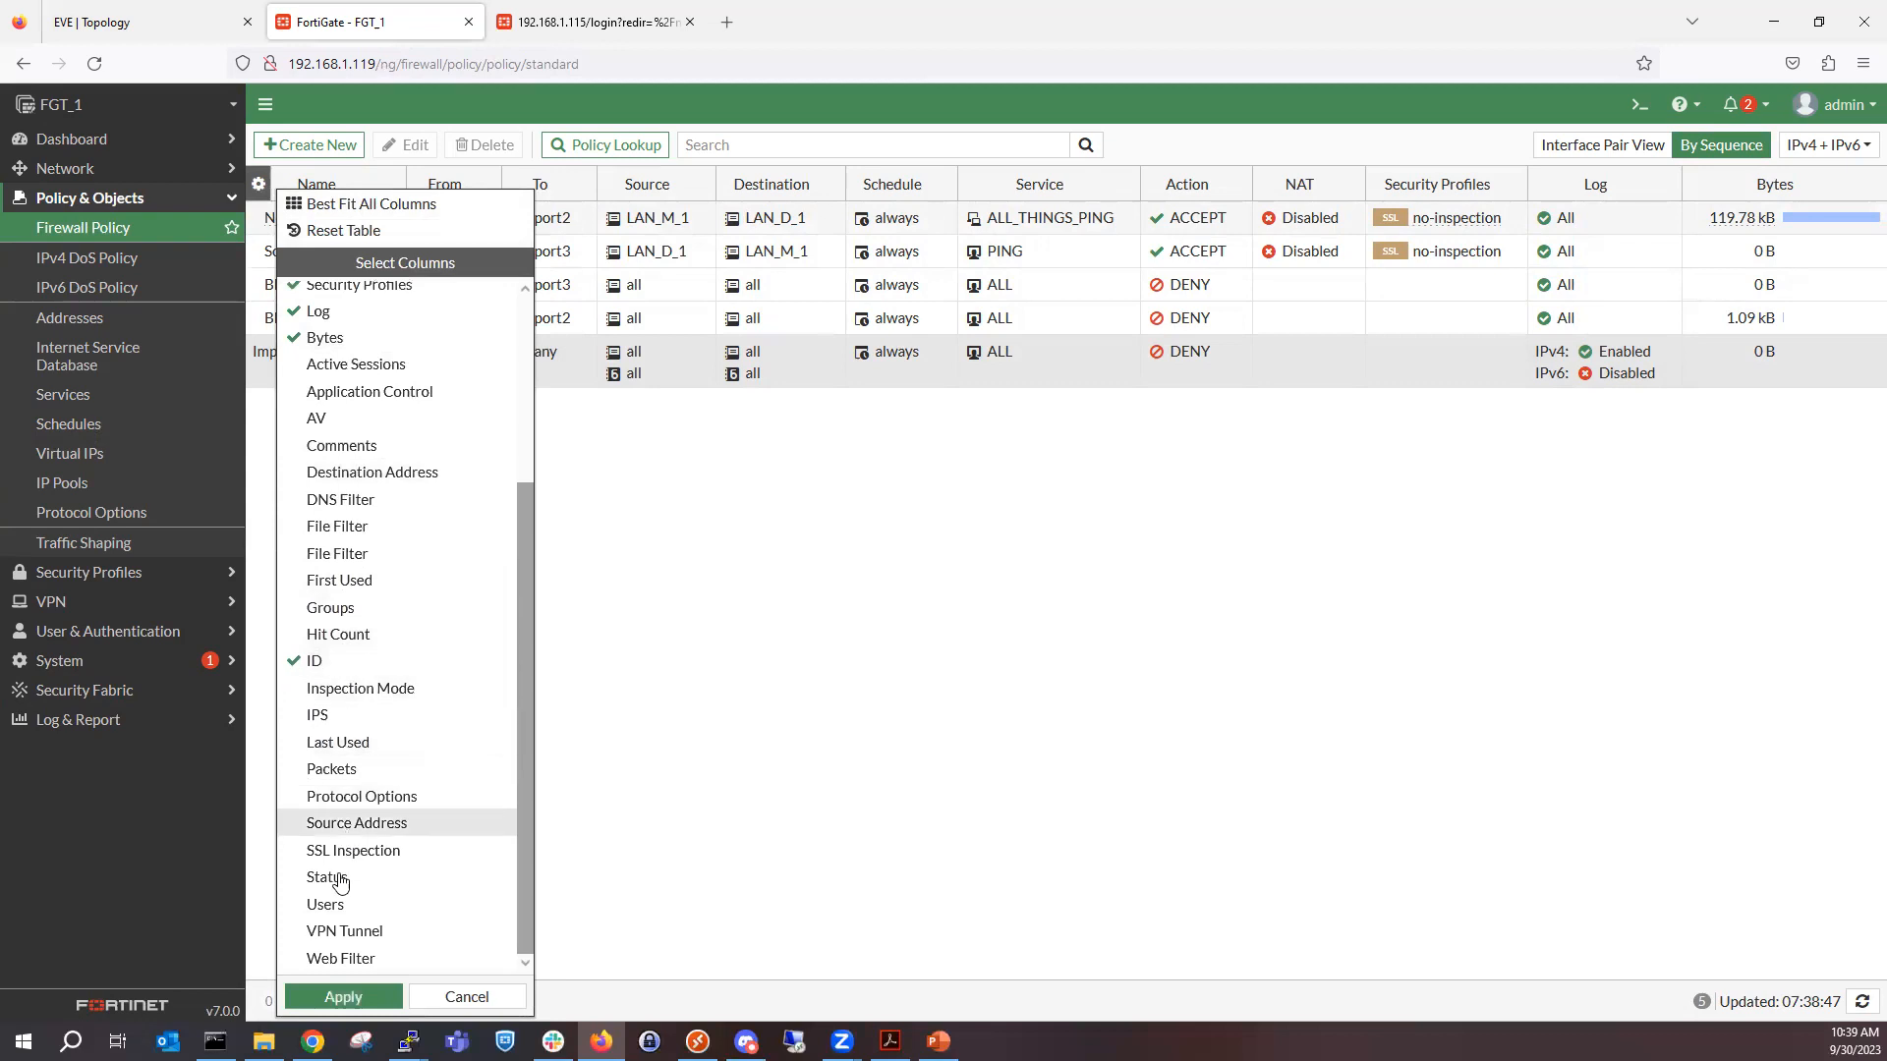
left_click(343, 996)
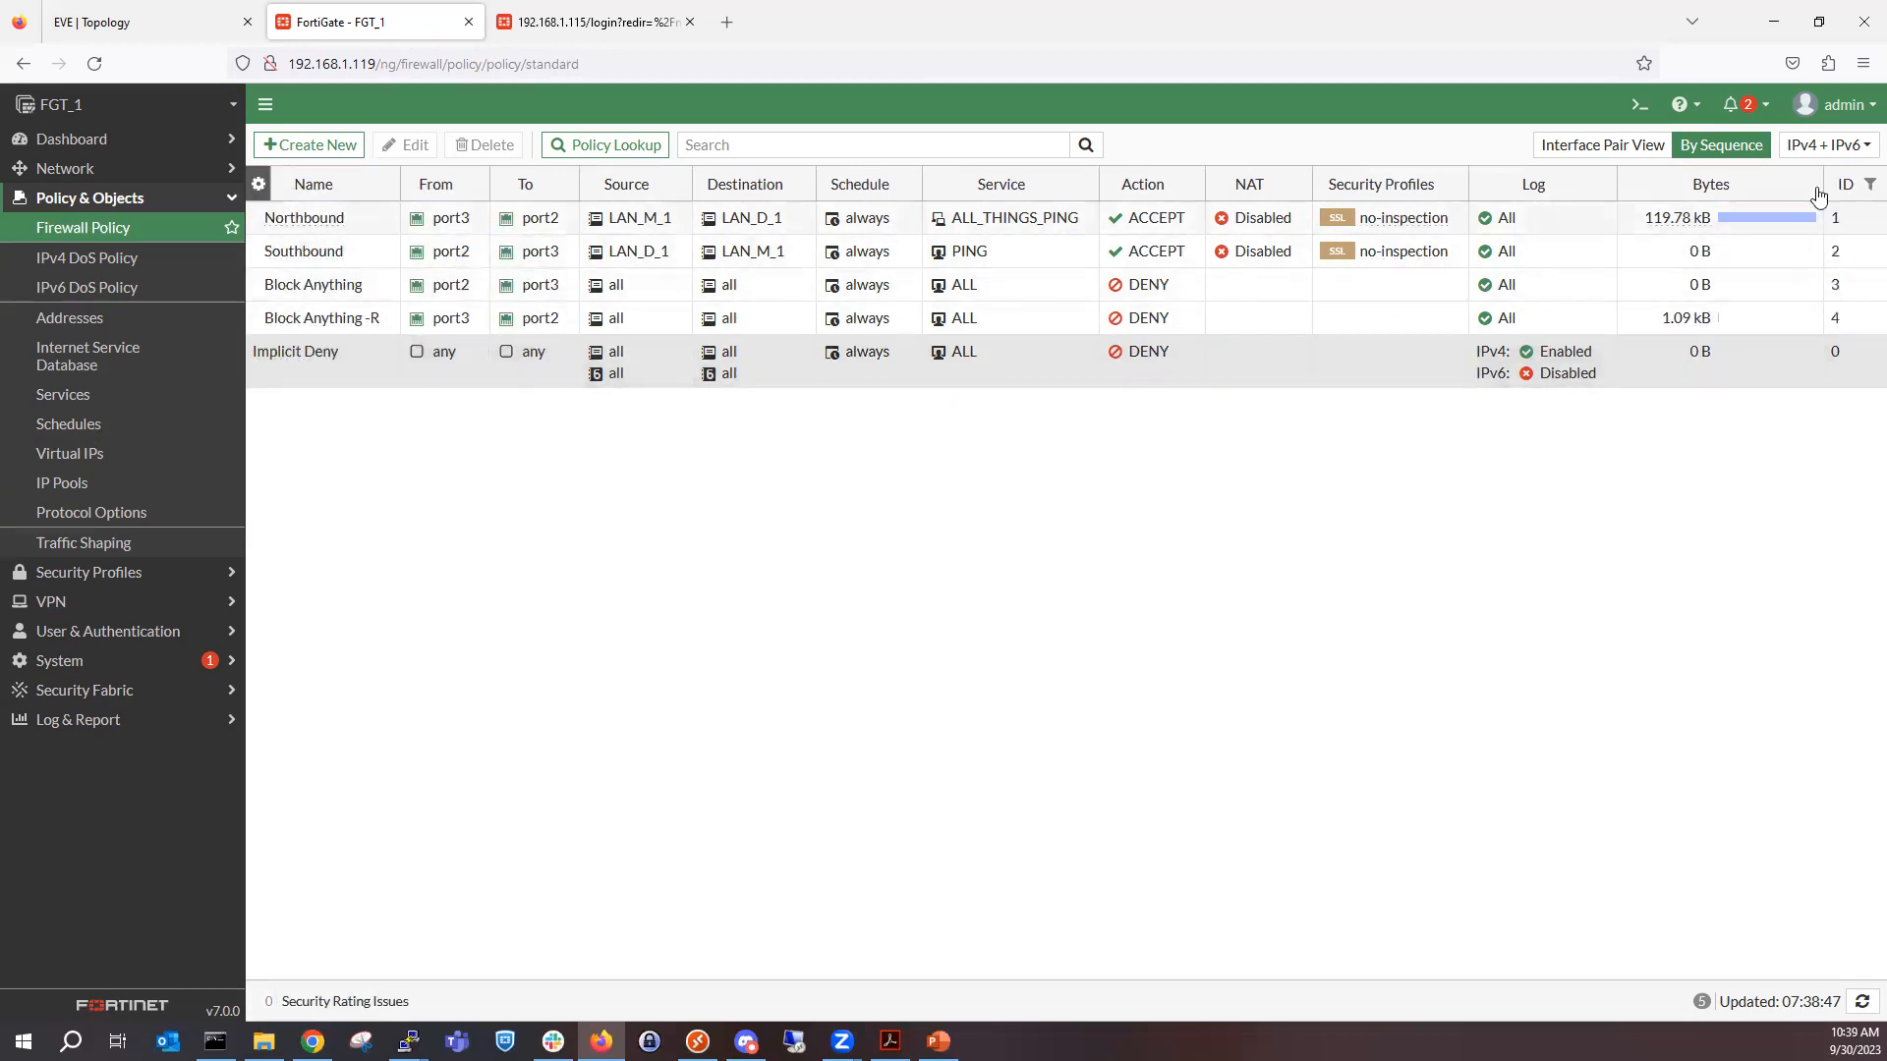
left_click_drag(1849, 184, 280, 177)
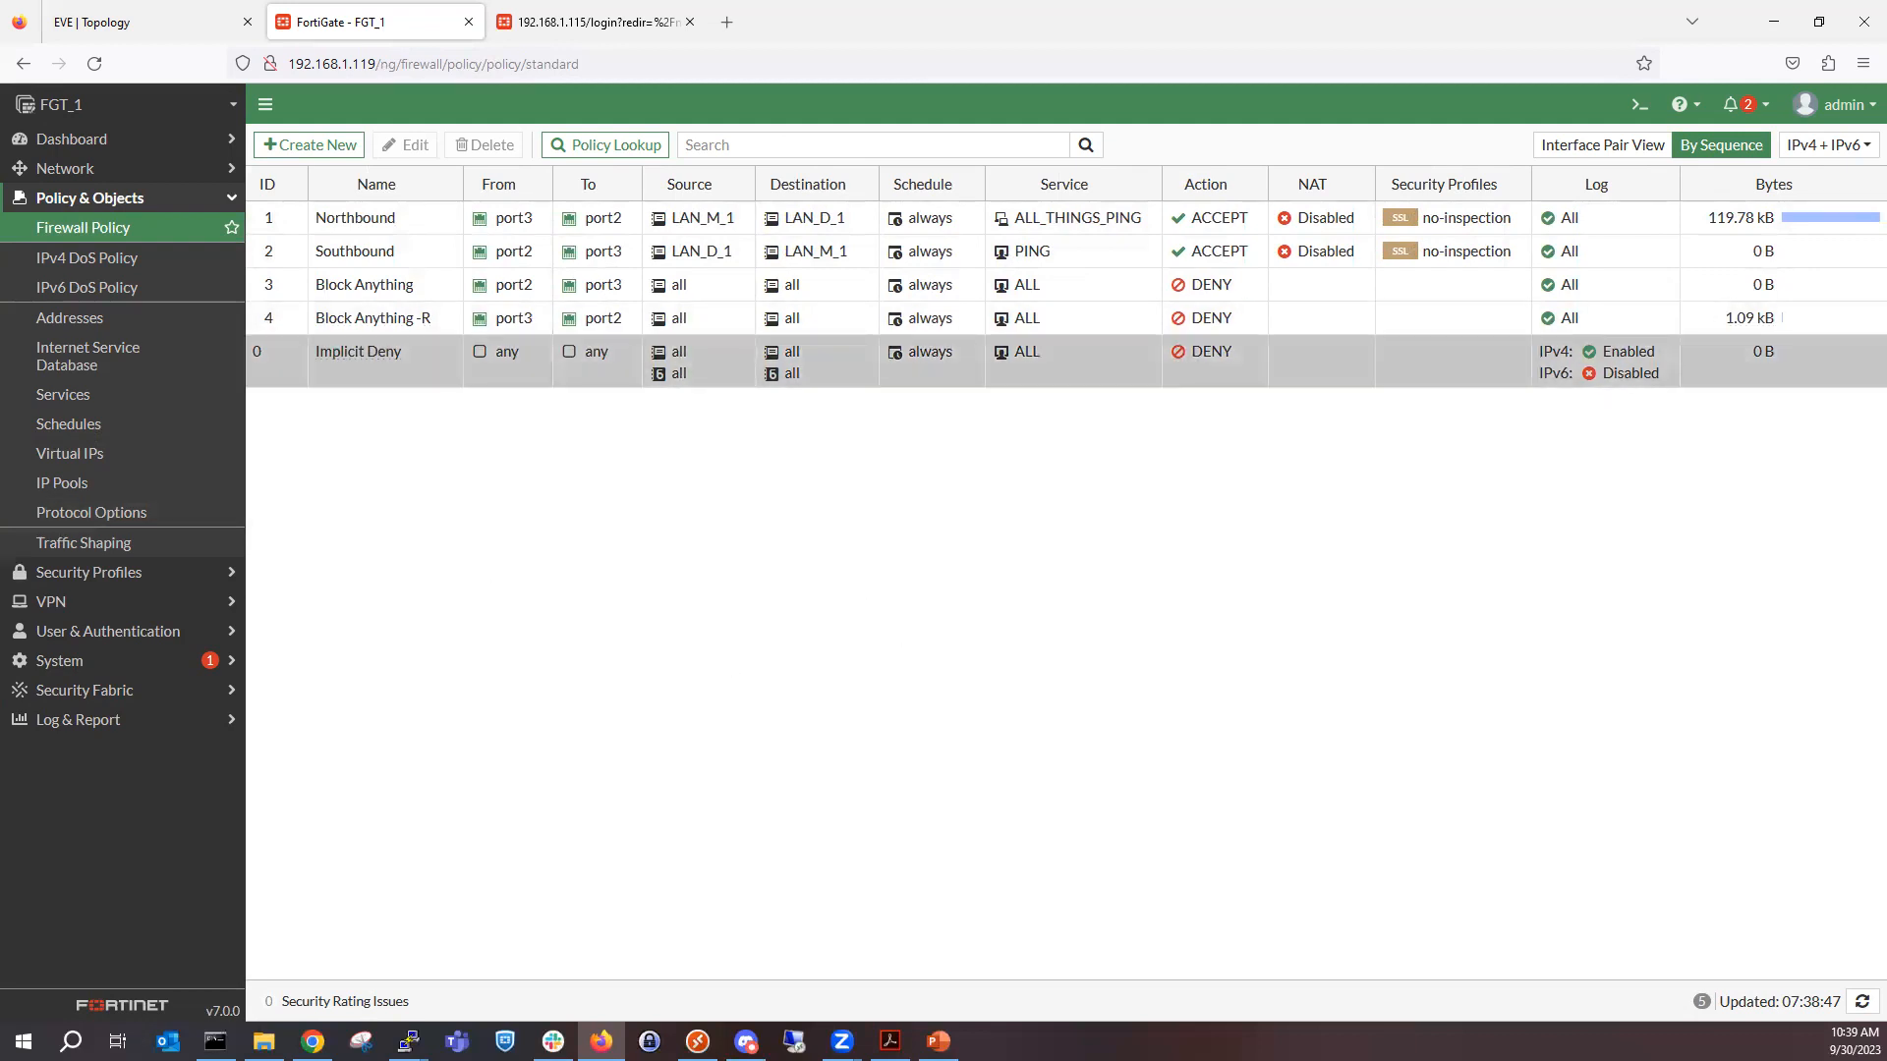
Compare the policy order in Interface Pair View with the IDs, then go back to the By Sequence view.
left_click(1669, 145)
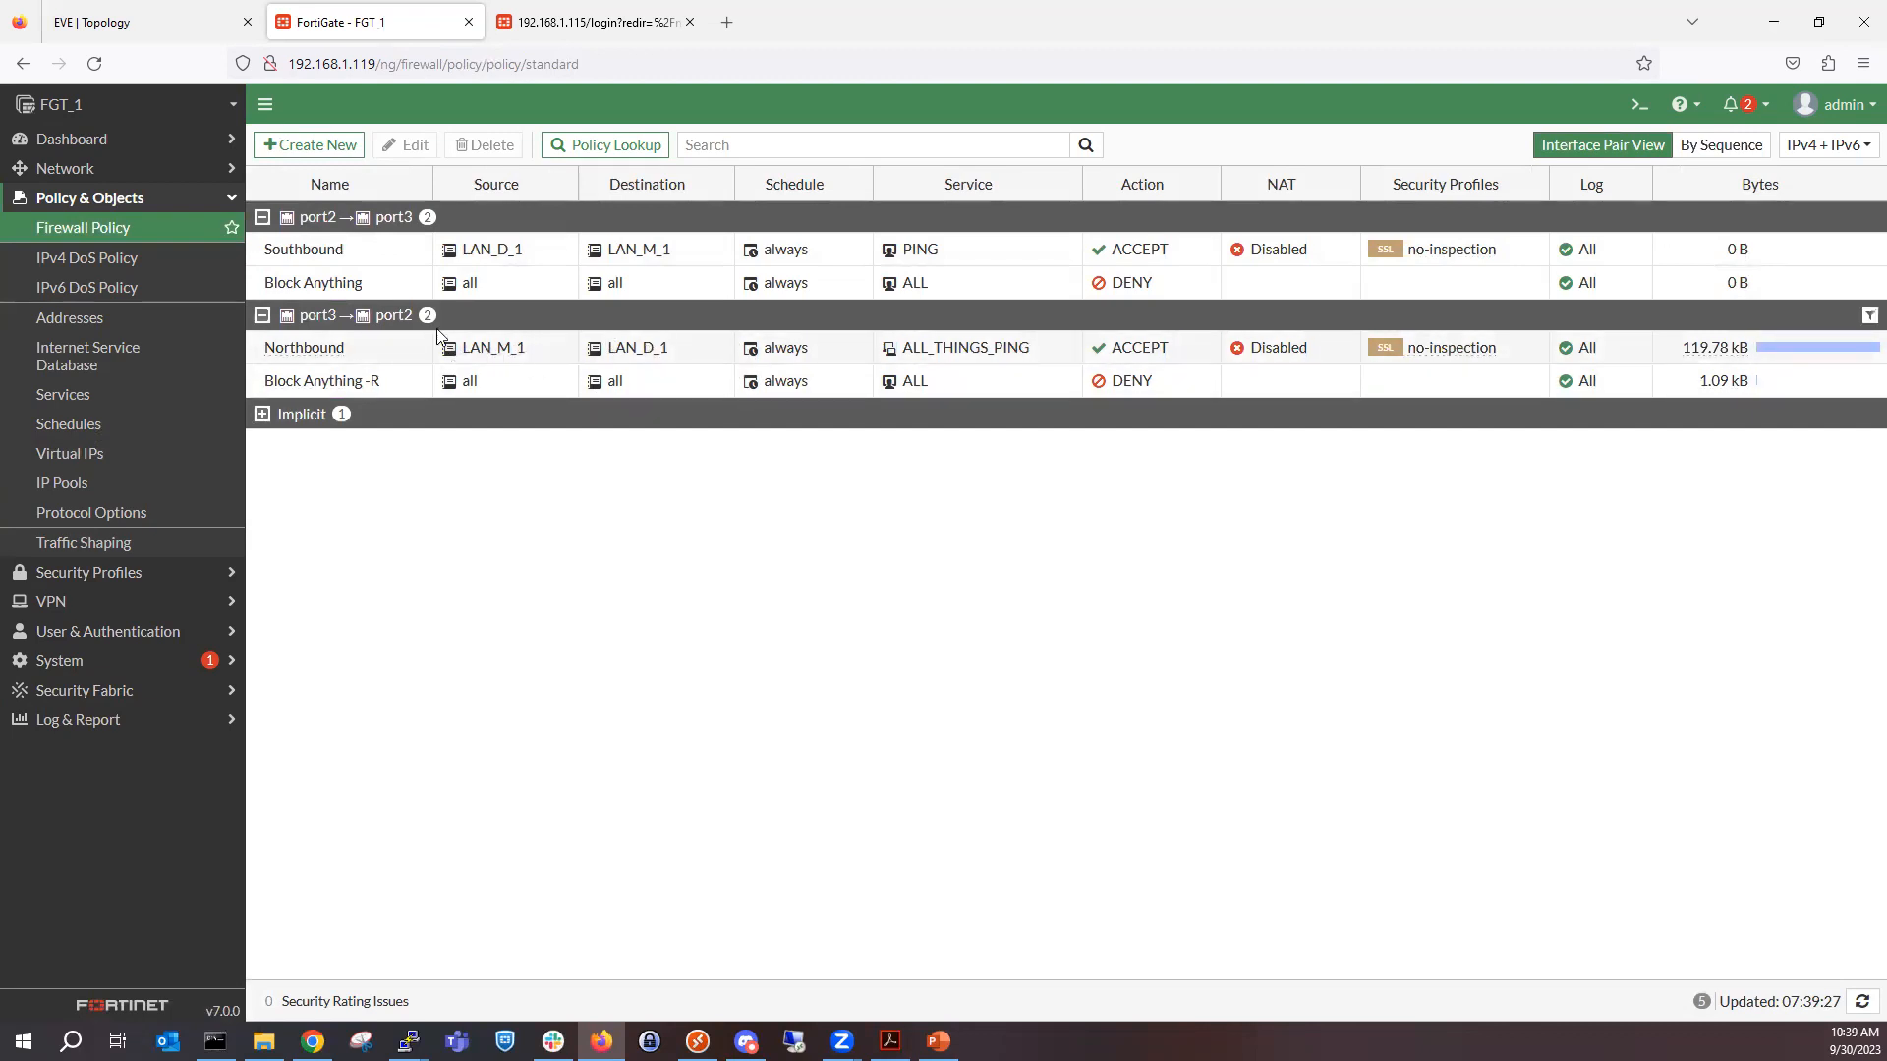
left_click(1725, 147)
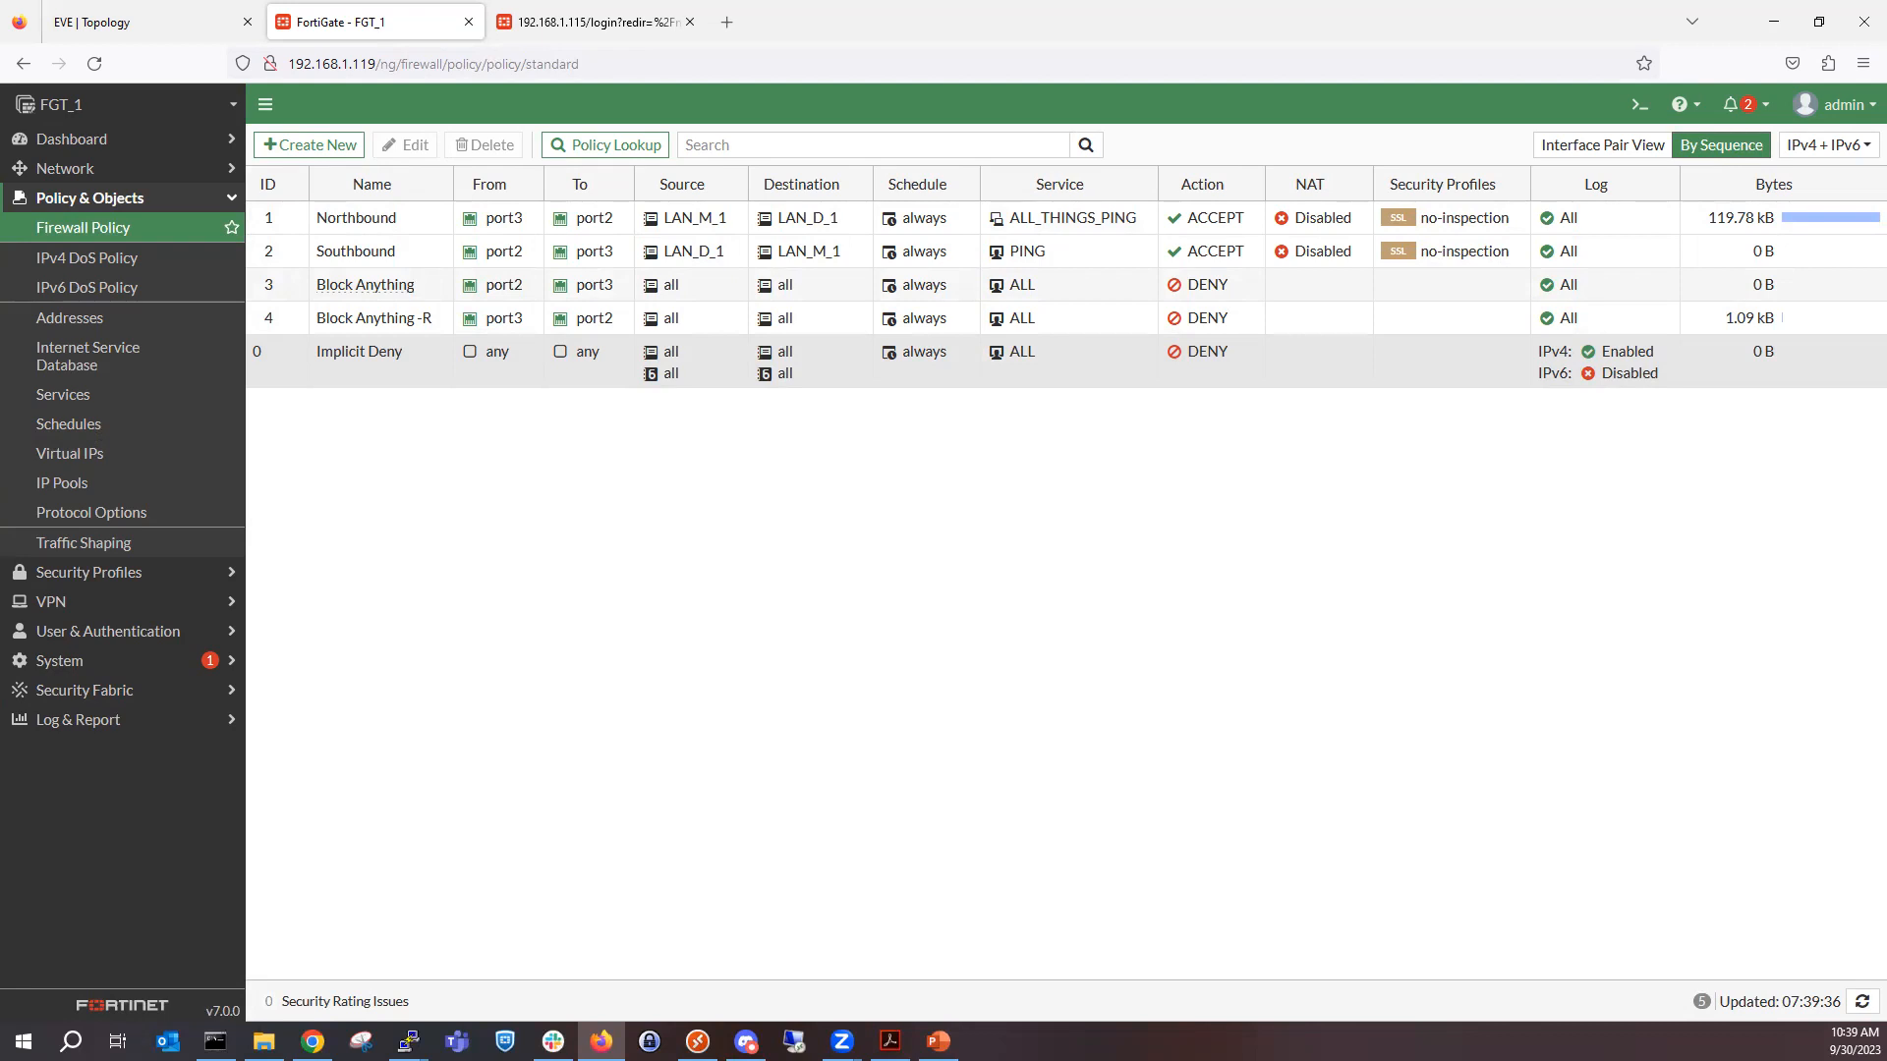
key("alt+Tab")
Delete the Block Anything and Block Anything -R deny policies, confirming each deletion.
right_click(486, 278)
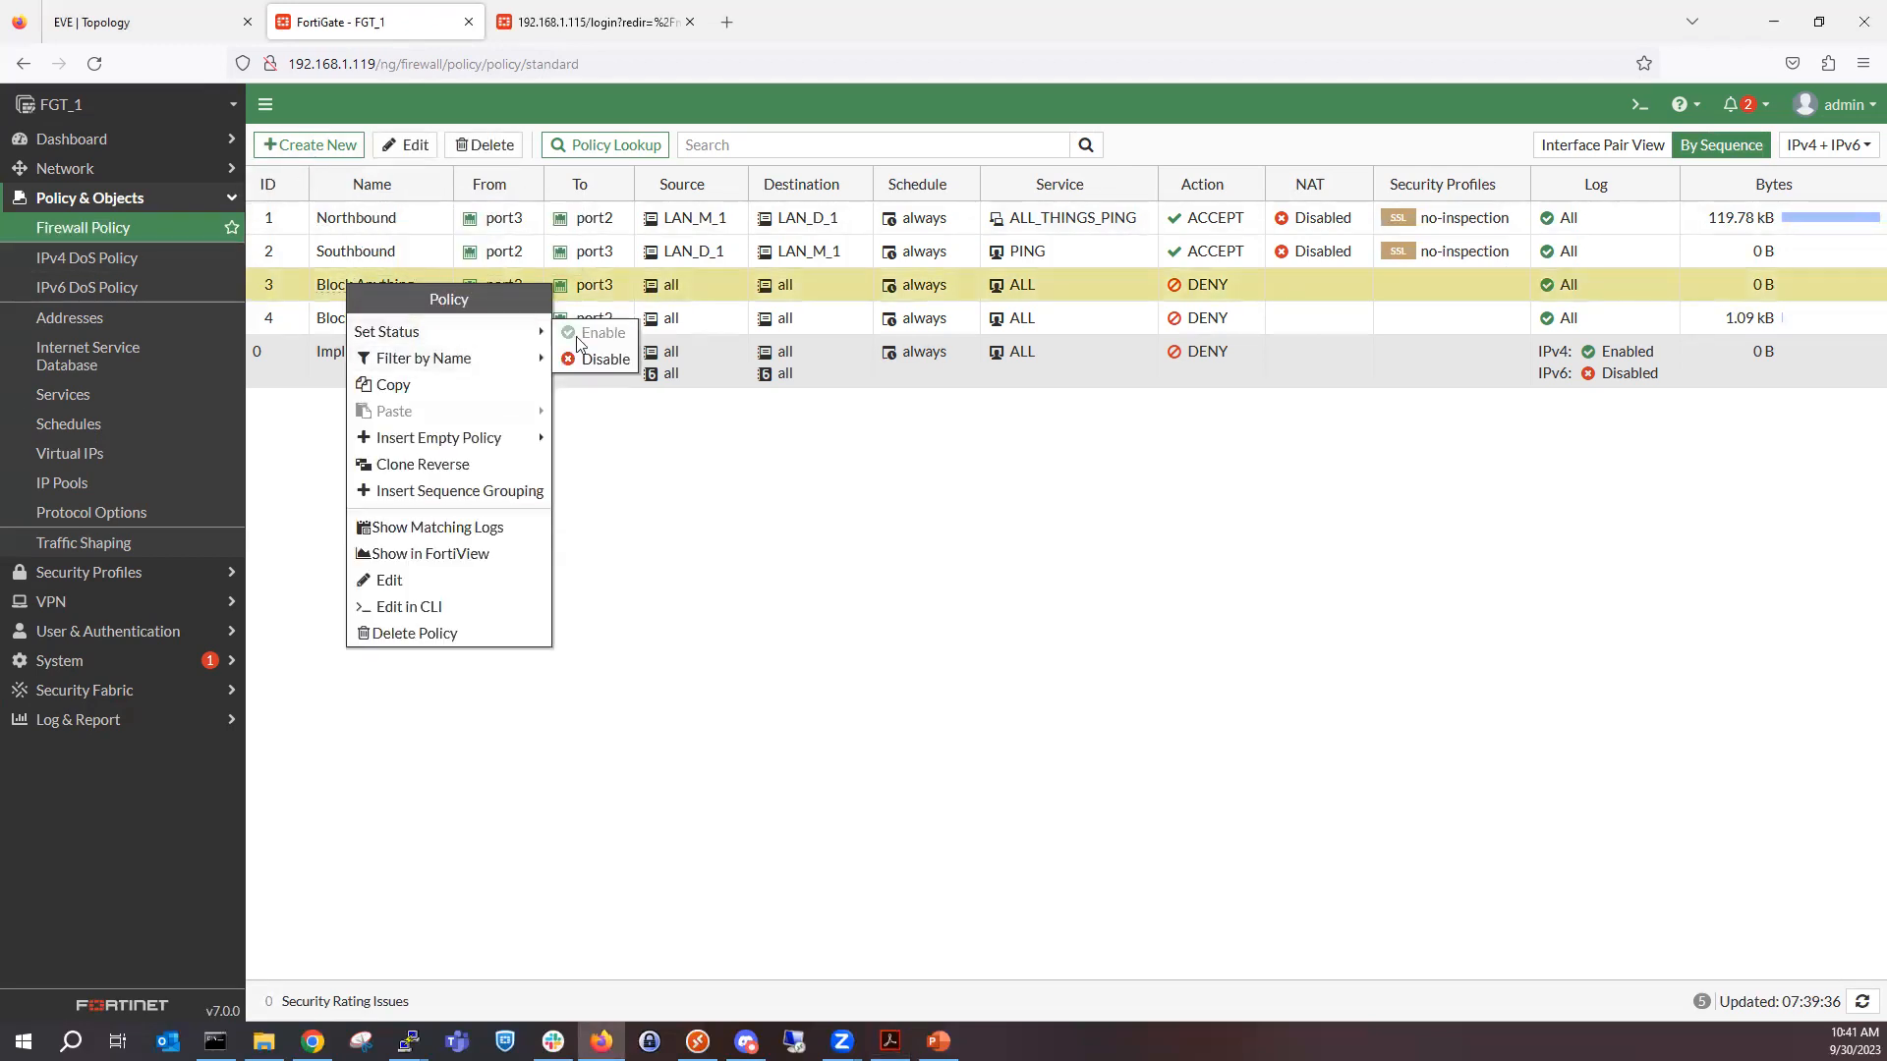
left_click(442, 632)
left_click(1585, 260)
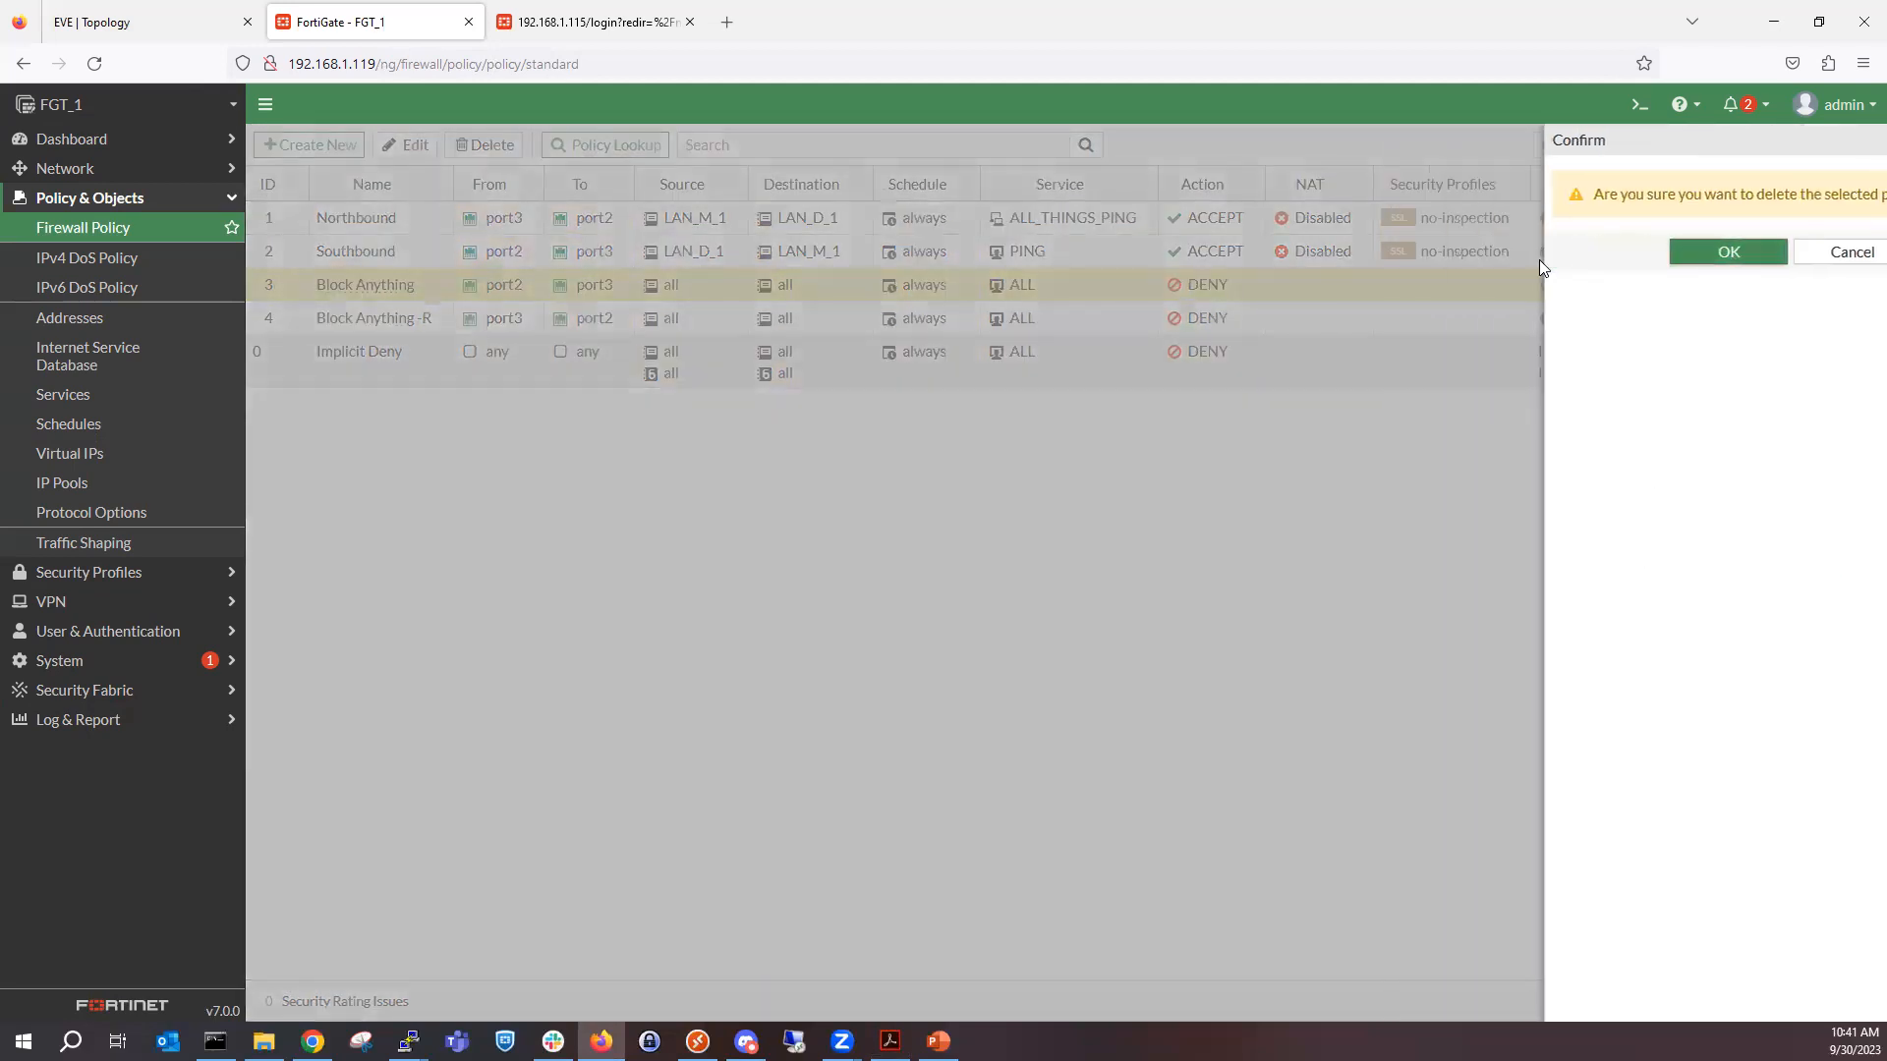
right_click(420, 286)
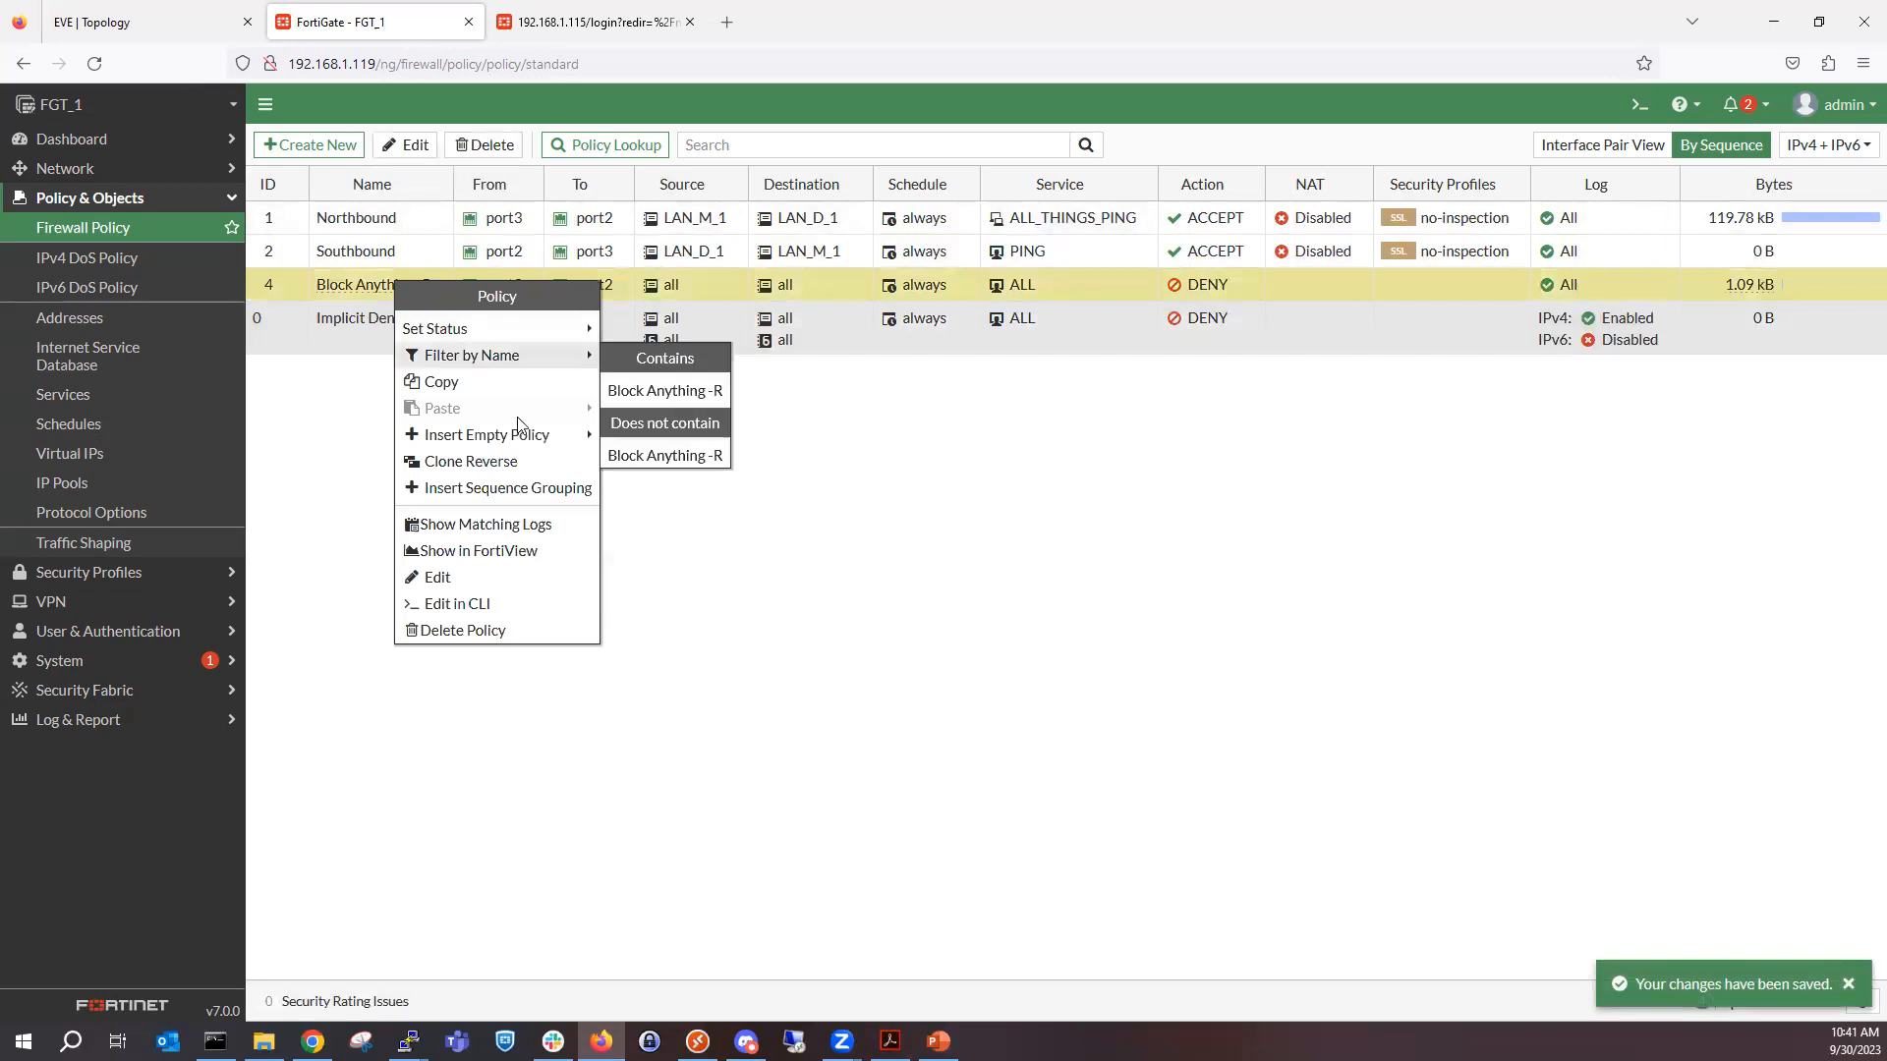
left_click(488, 632)
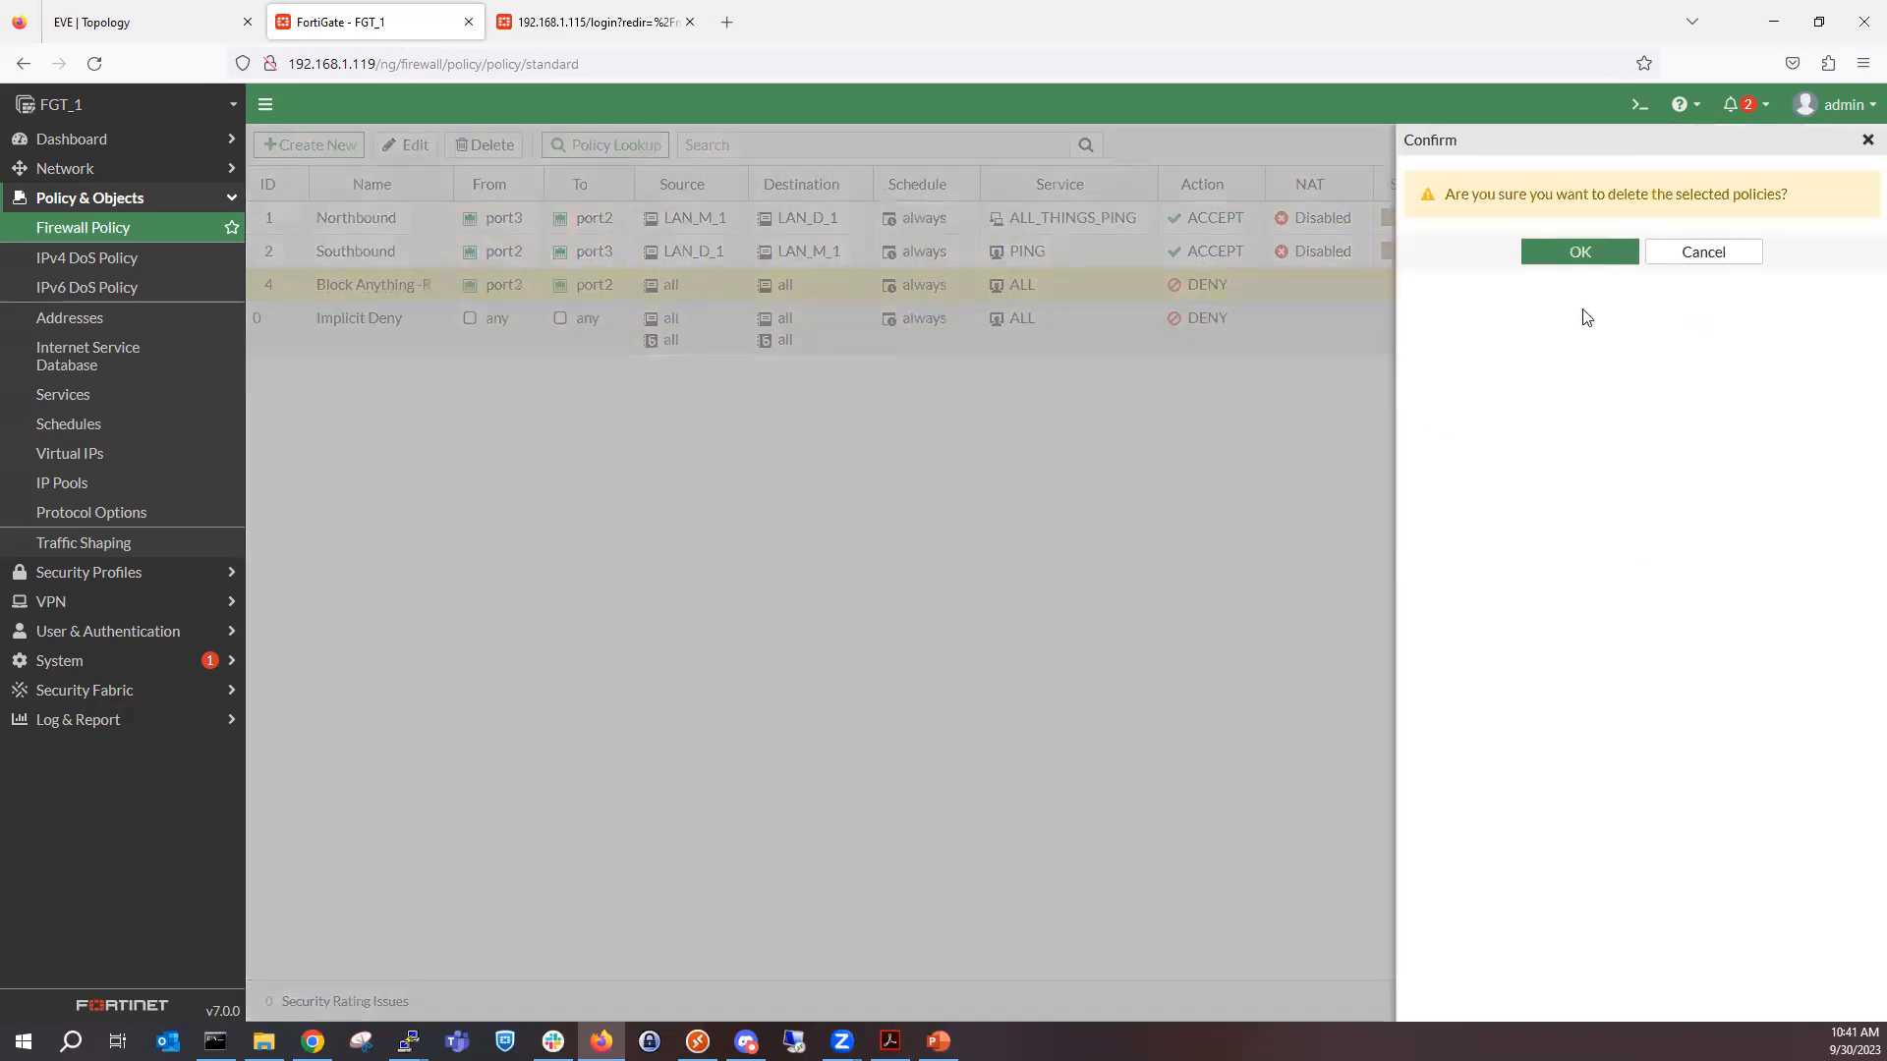
left_click(1584, 253)
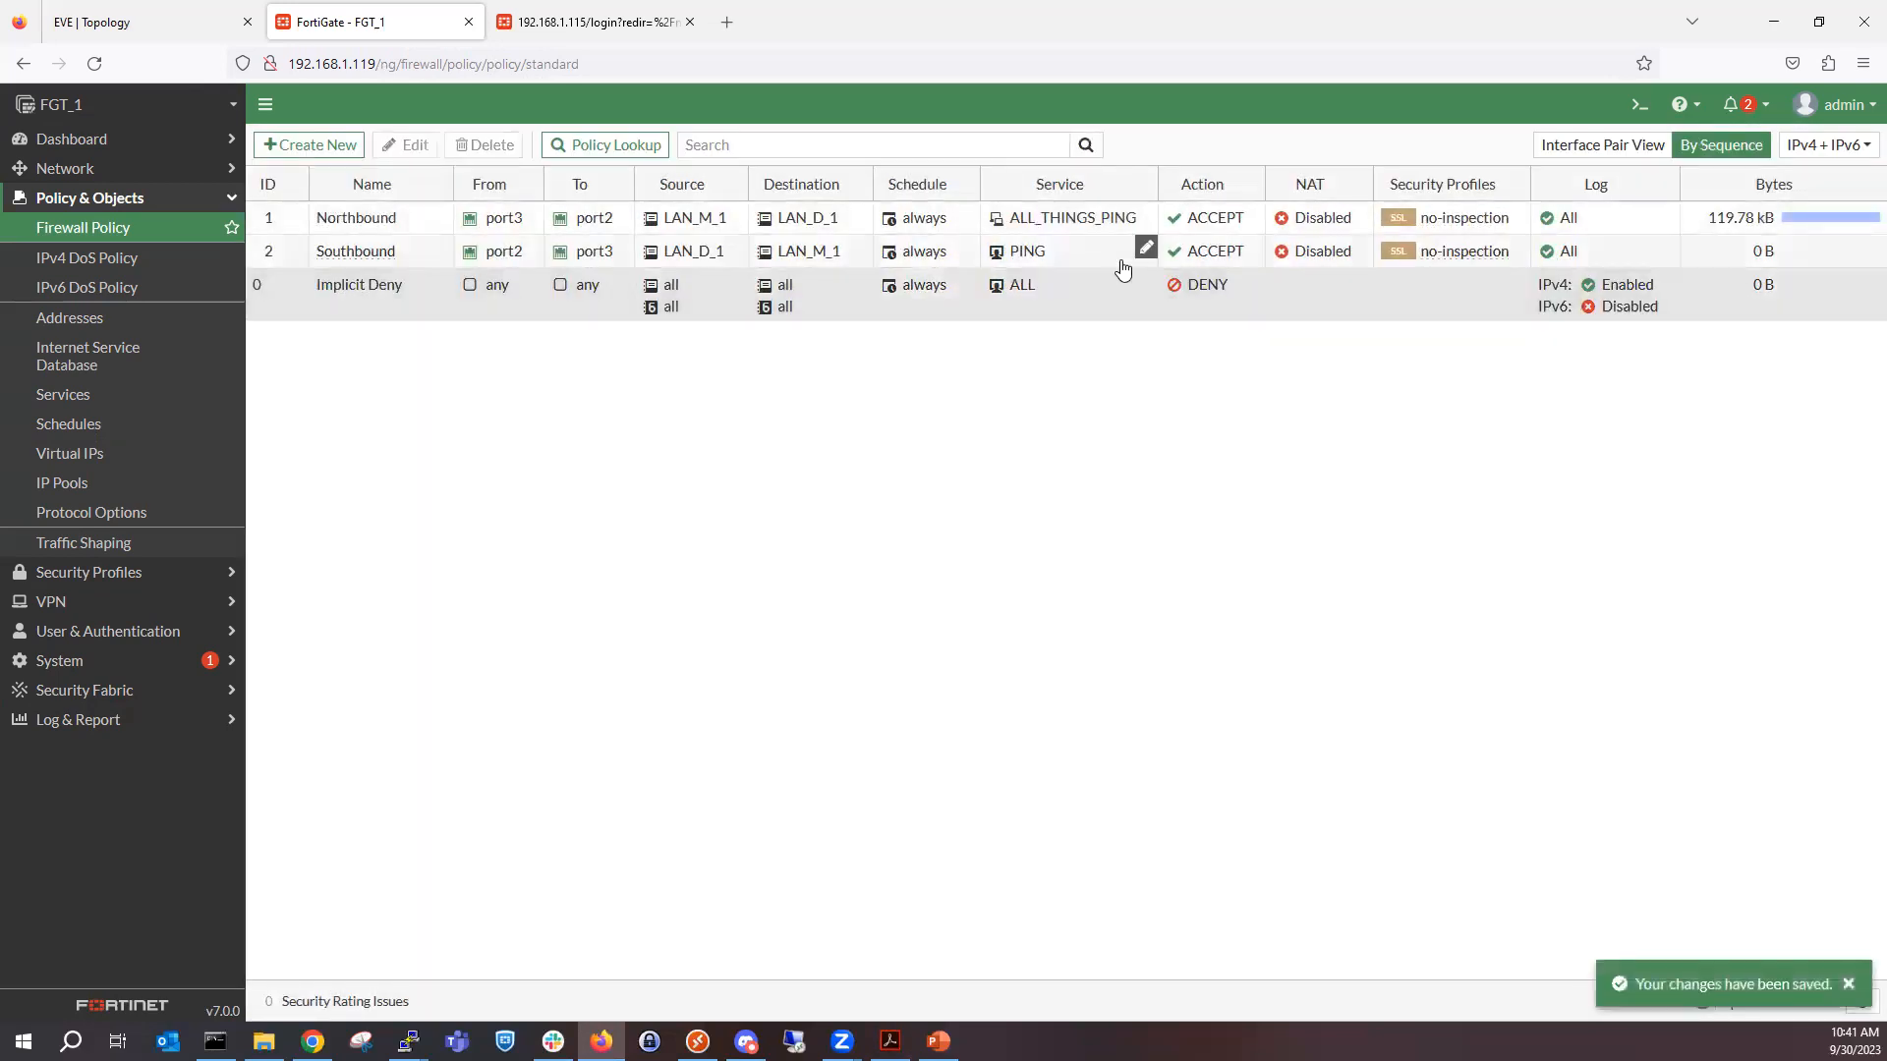
Open the firewall services list and look through its entries down to the Network Services category, selecting DHCP.
left_click(157, 398)
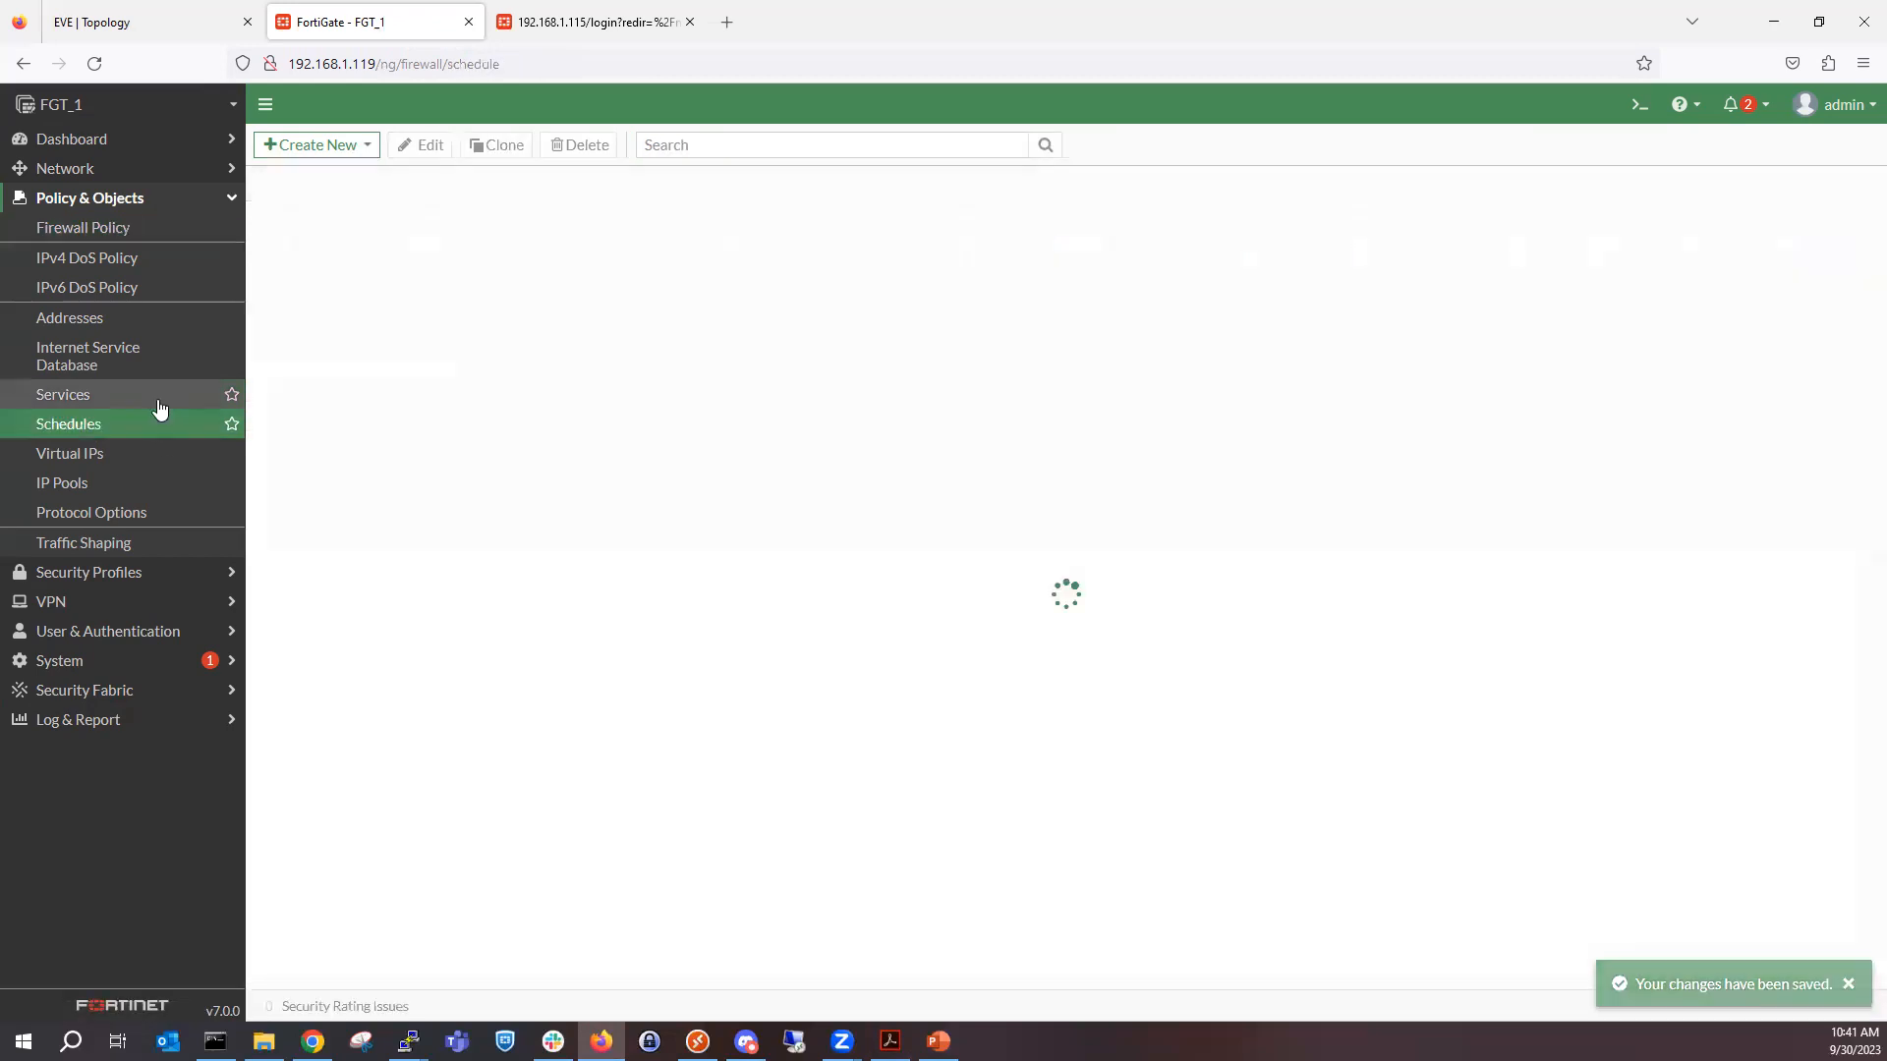
scroll(1107, 573, "down", 1)
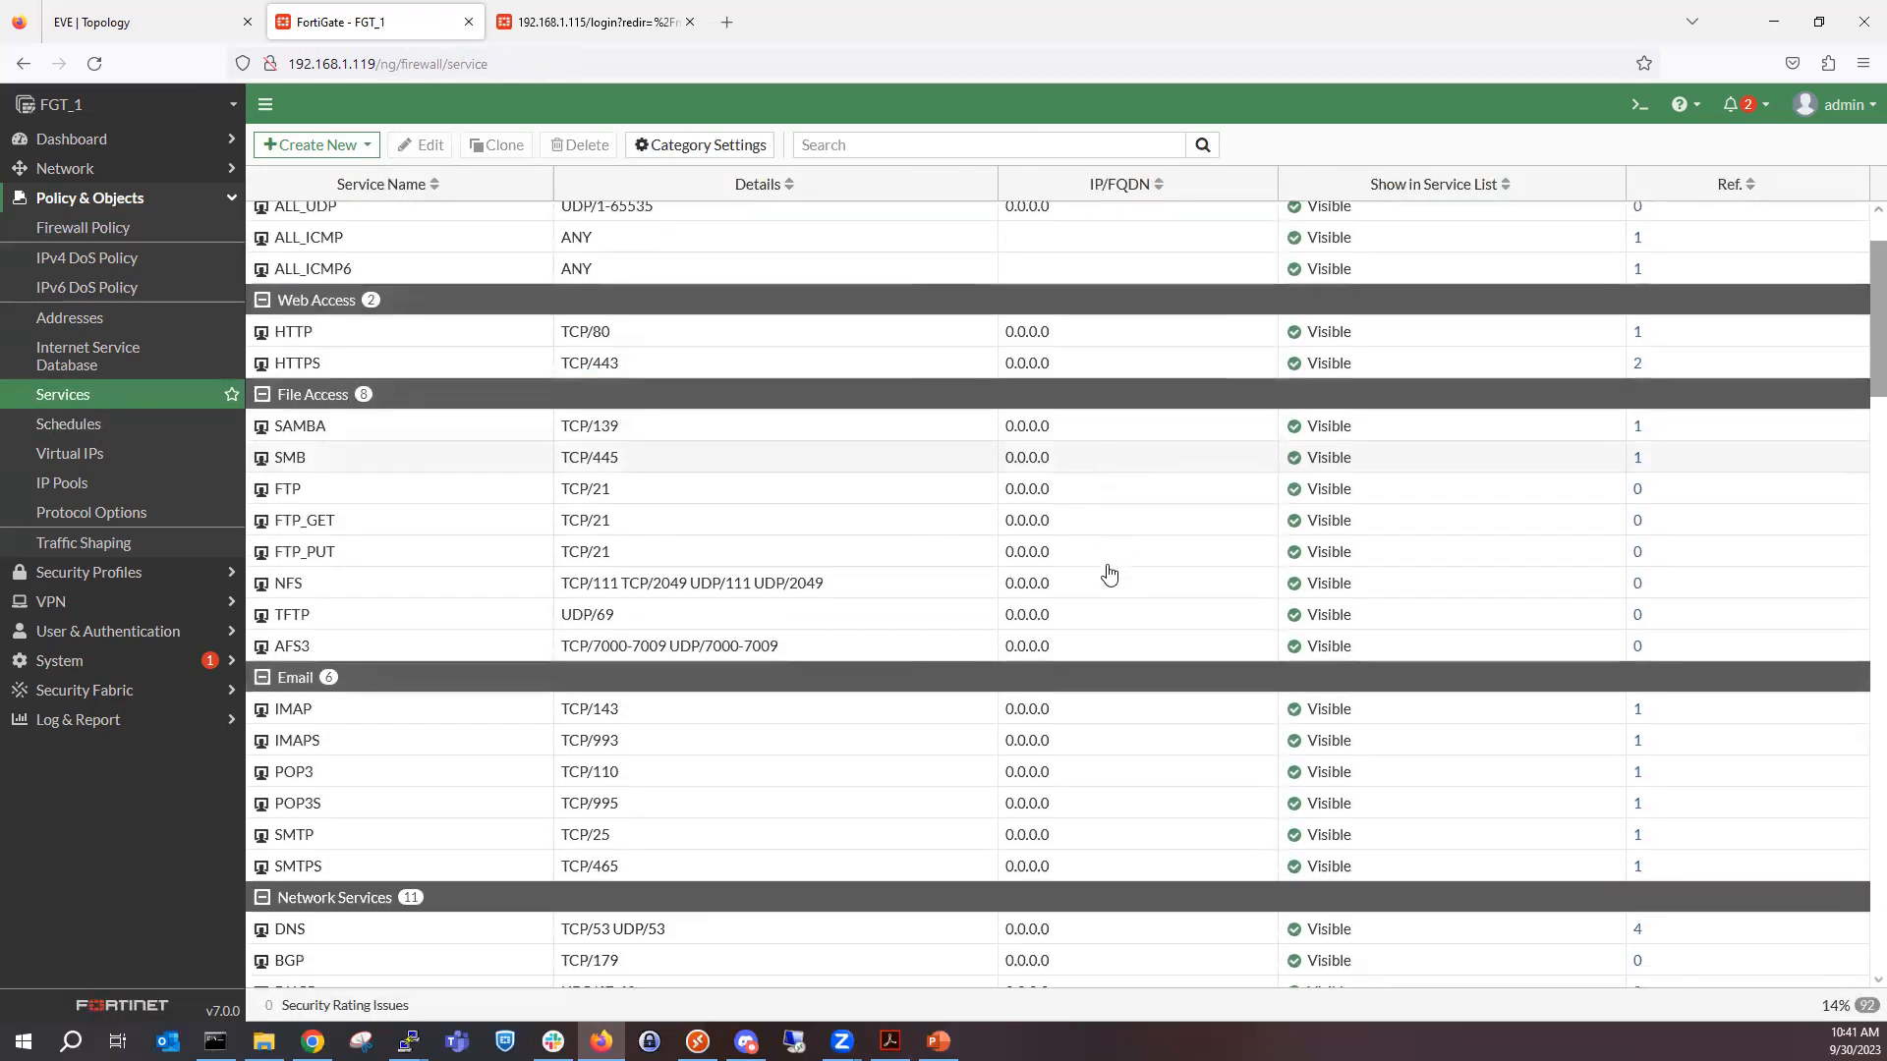
scroll(1101, 580, "down", 5)
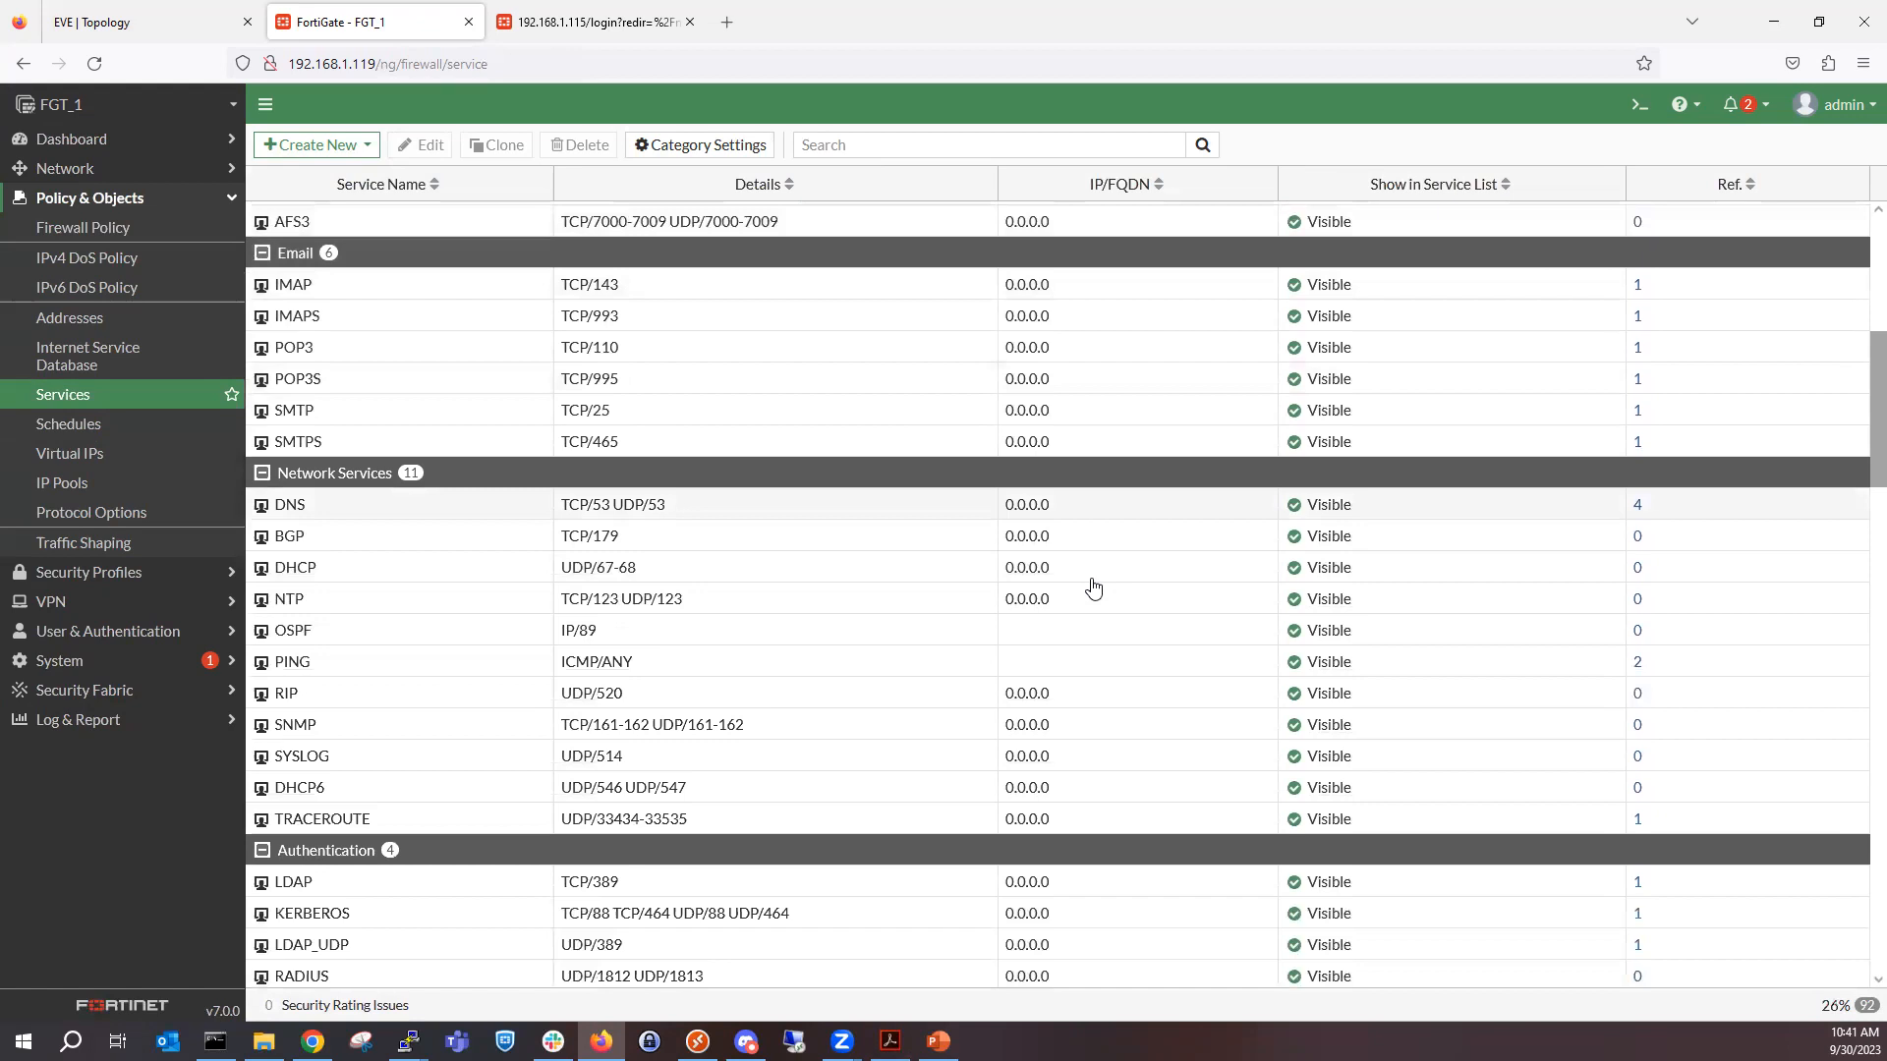
scroll(1089, 589, "down", 1)
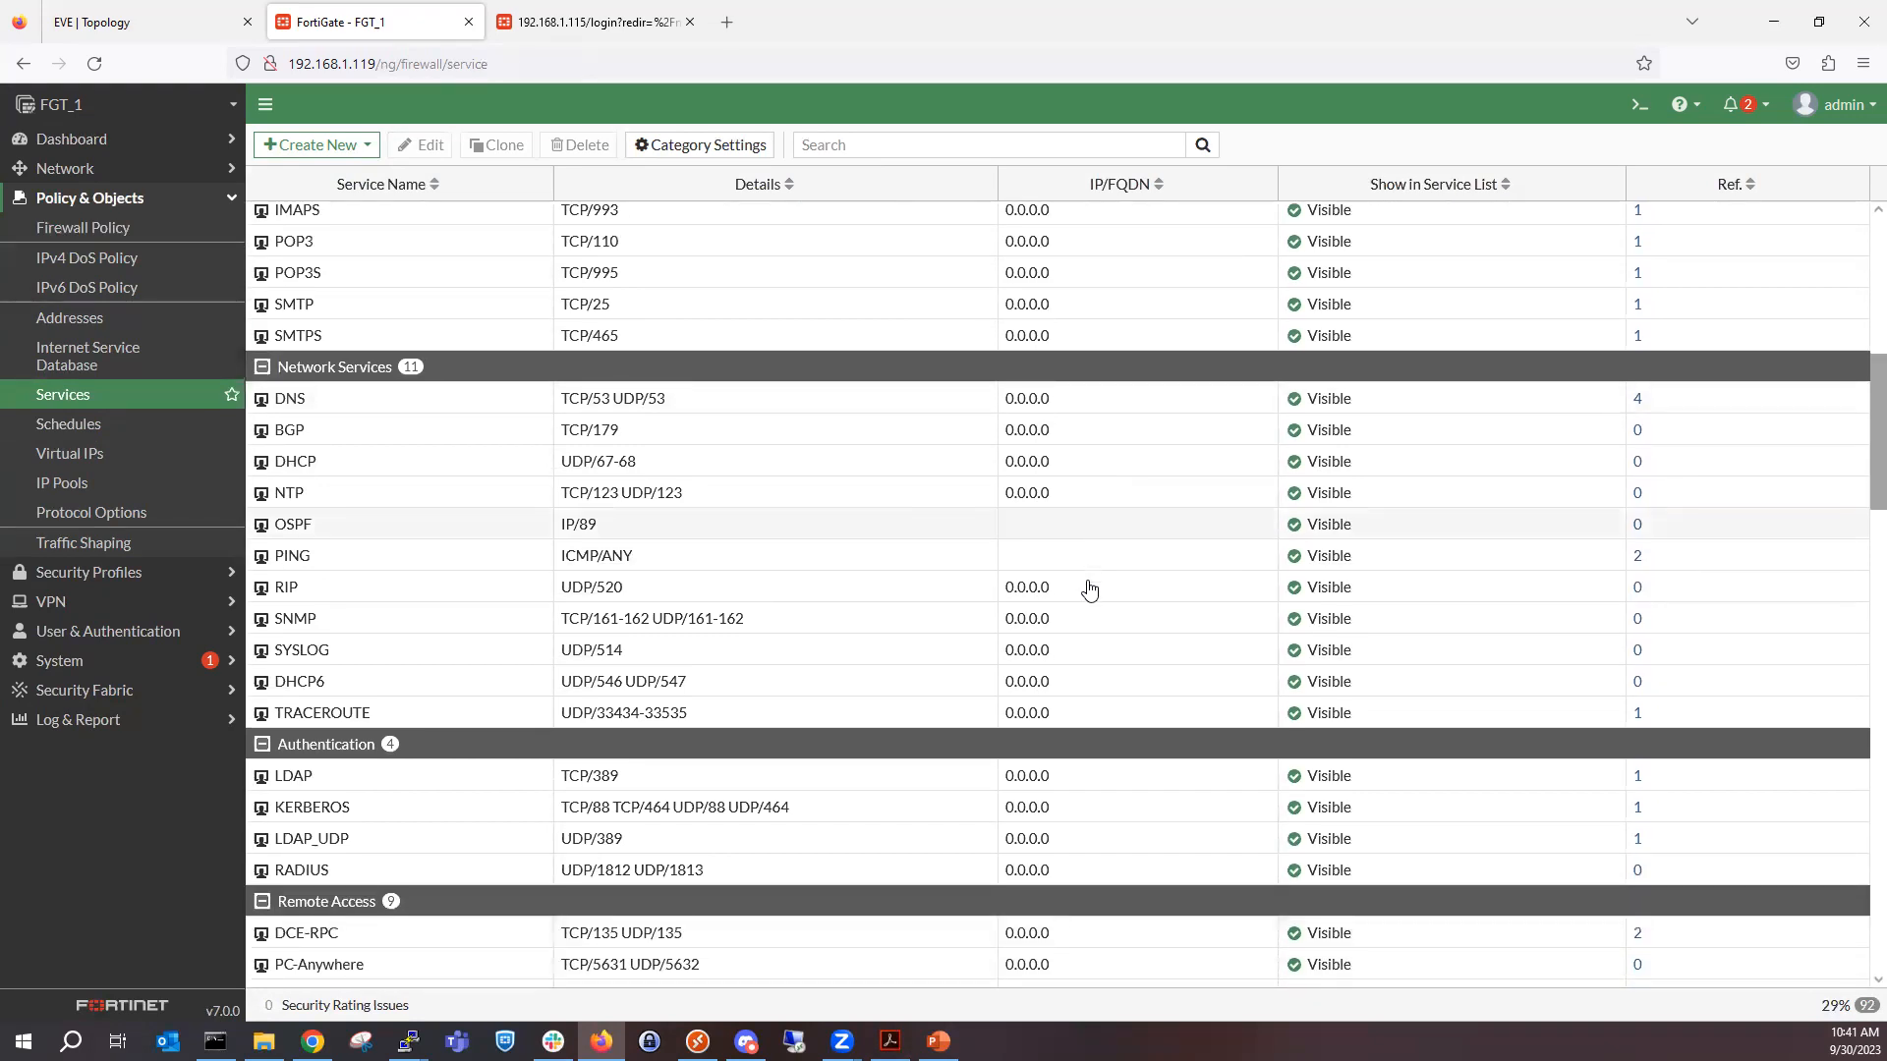
left_click(992, 462)
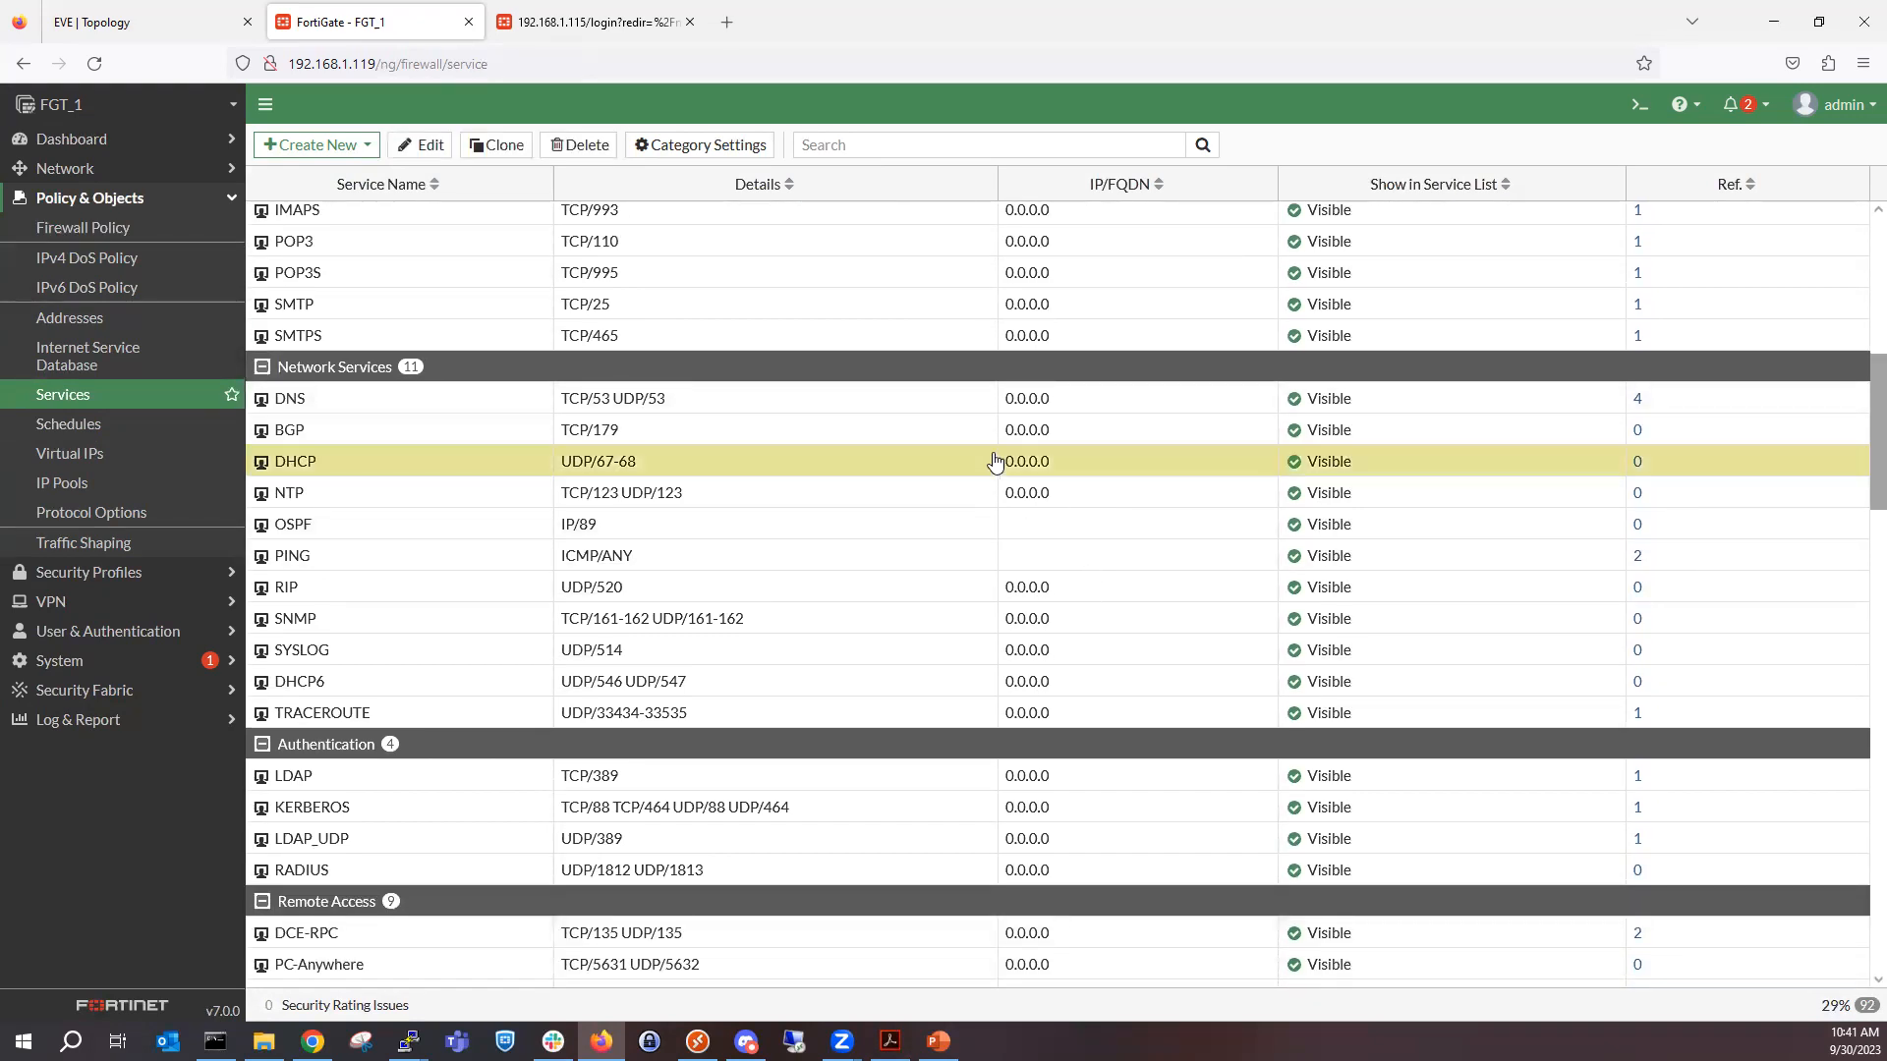
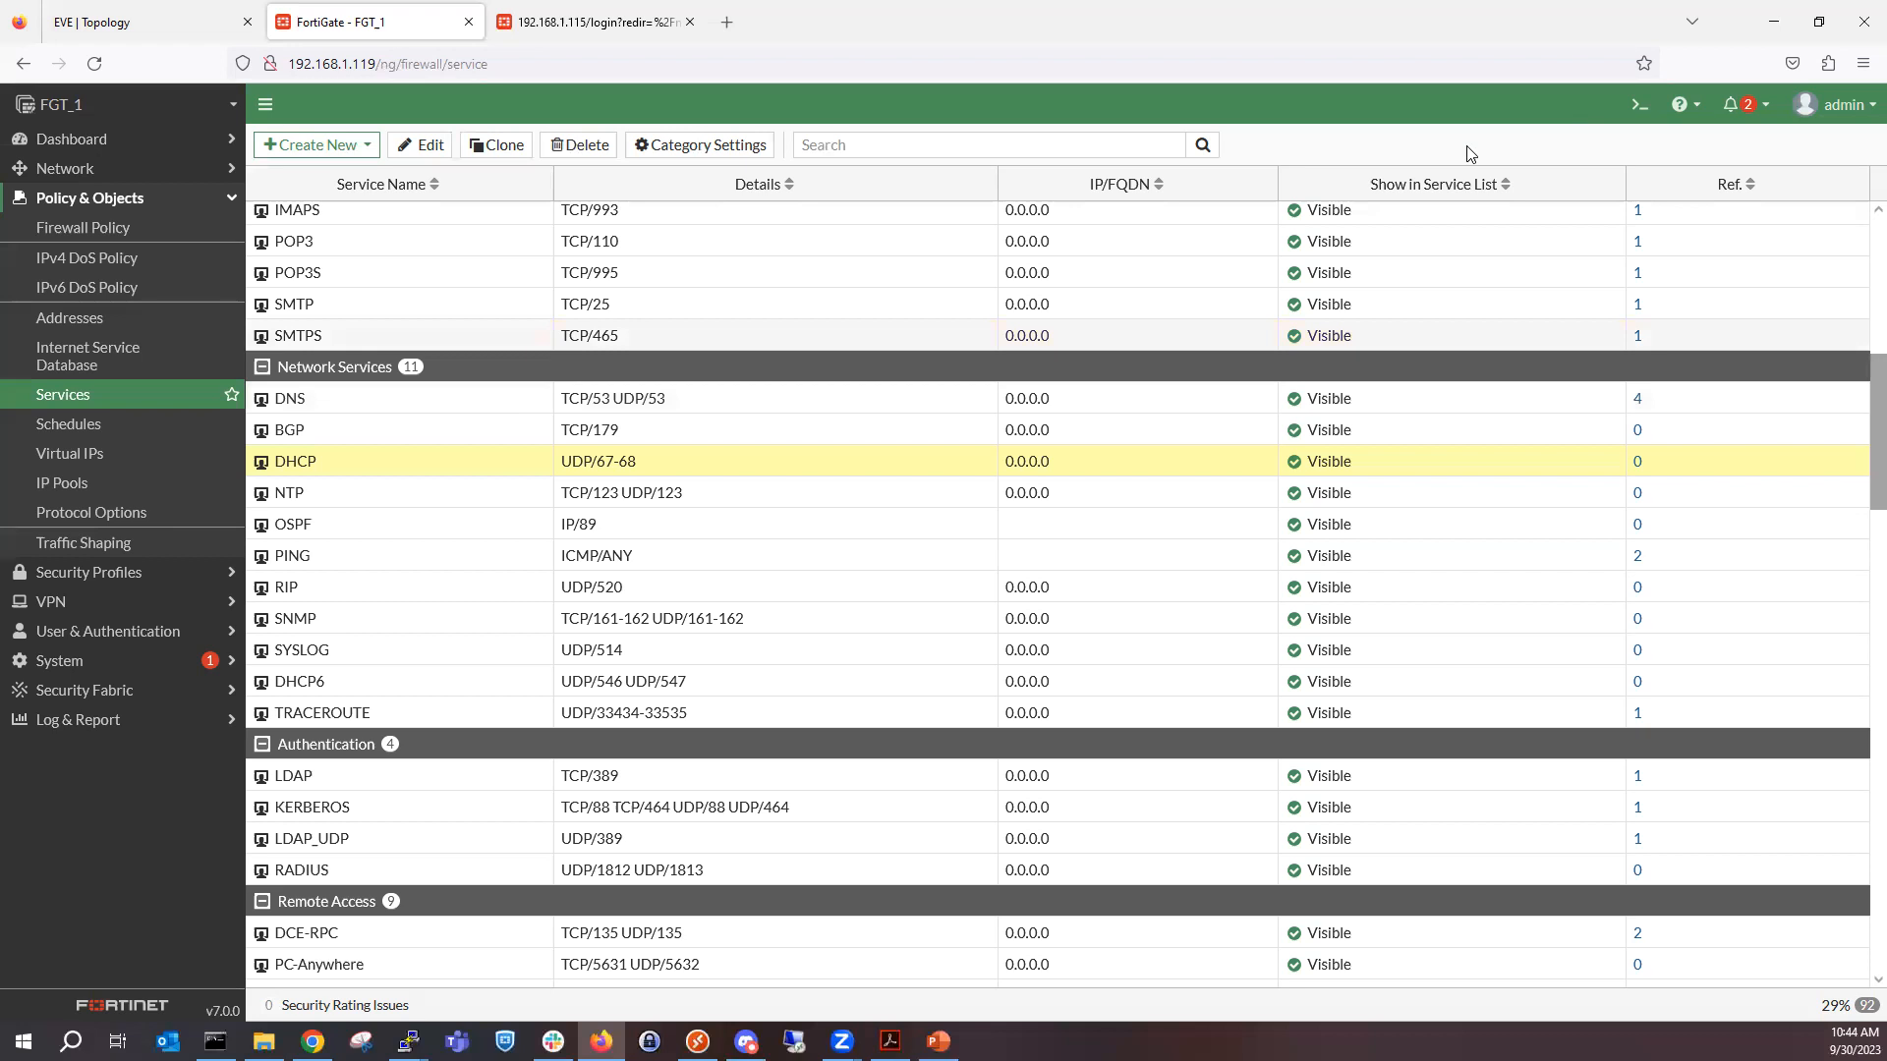
Open the Northbound policy from the firewall policy list and review its matching criteria and action.
left_click(116, 226)
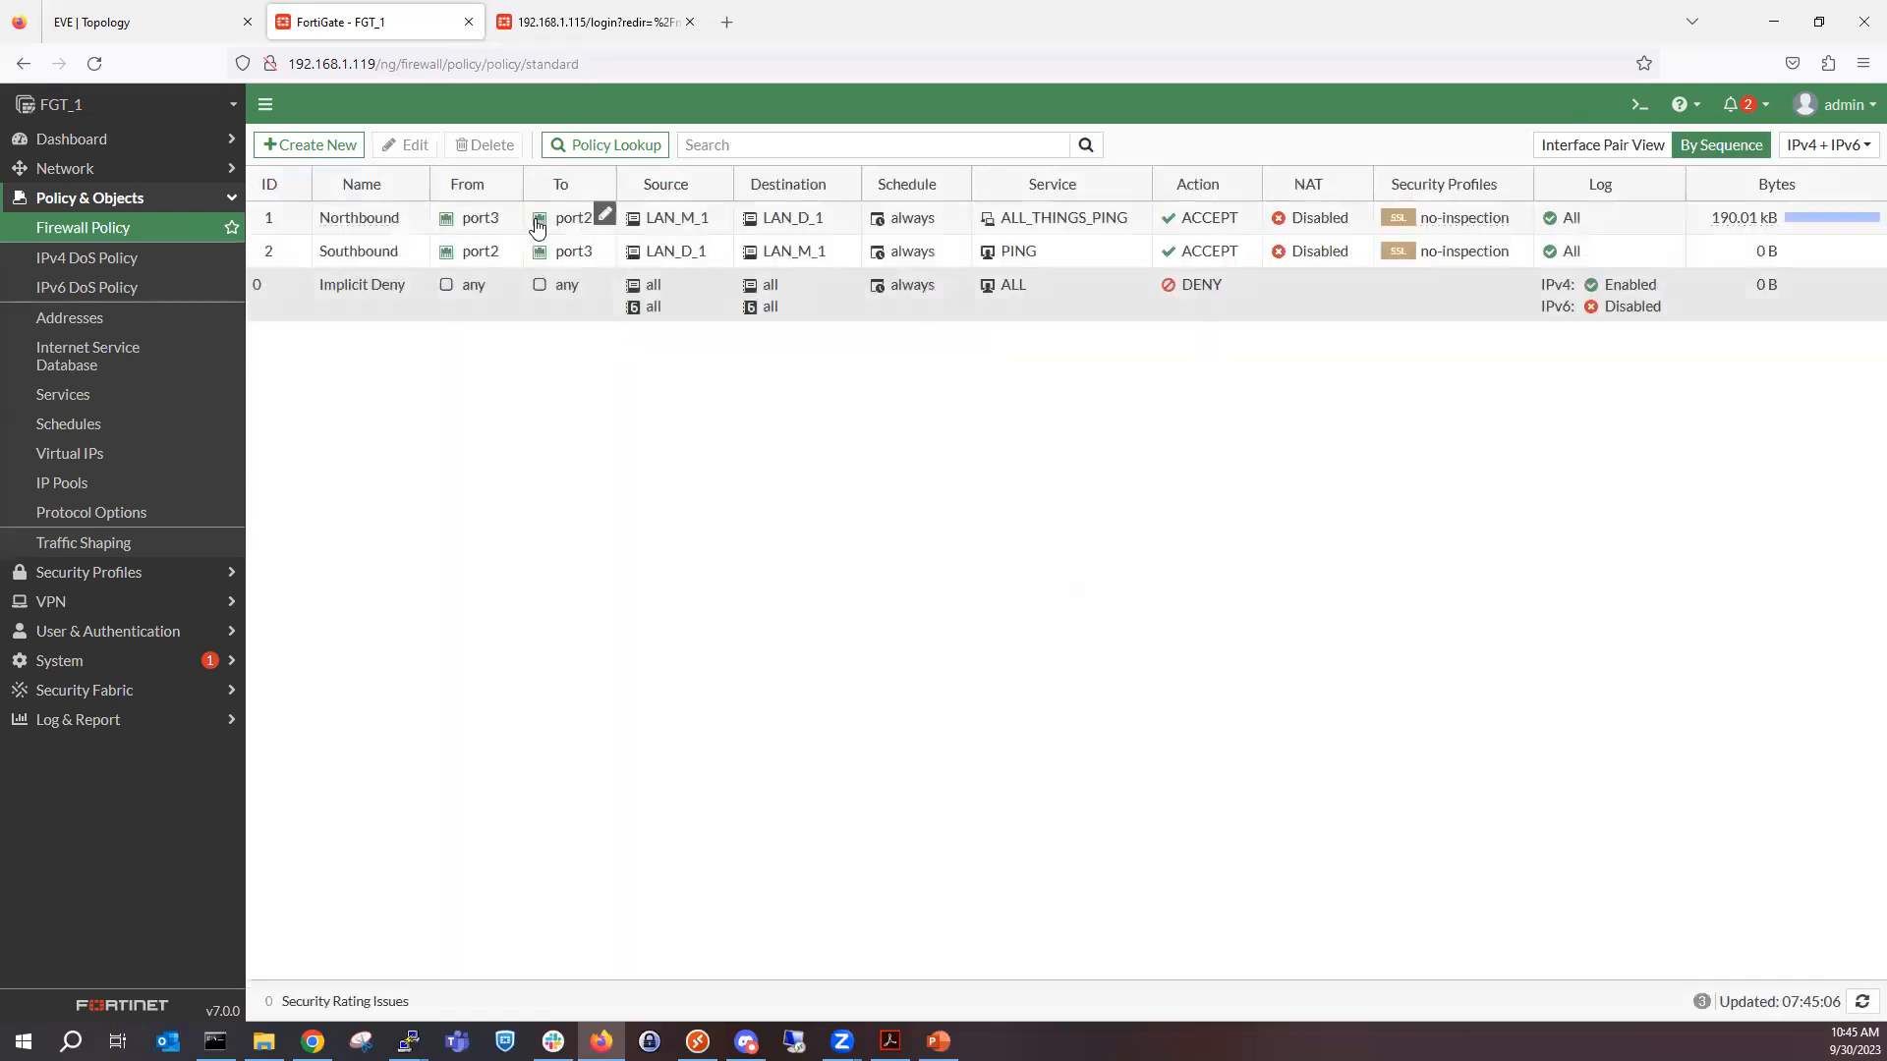
left_click(518, 222)
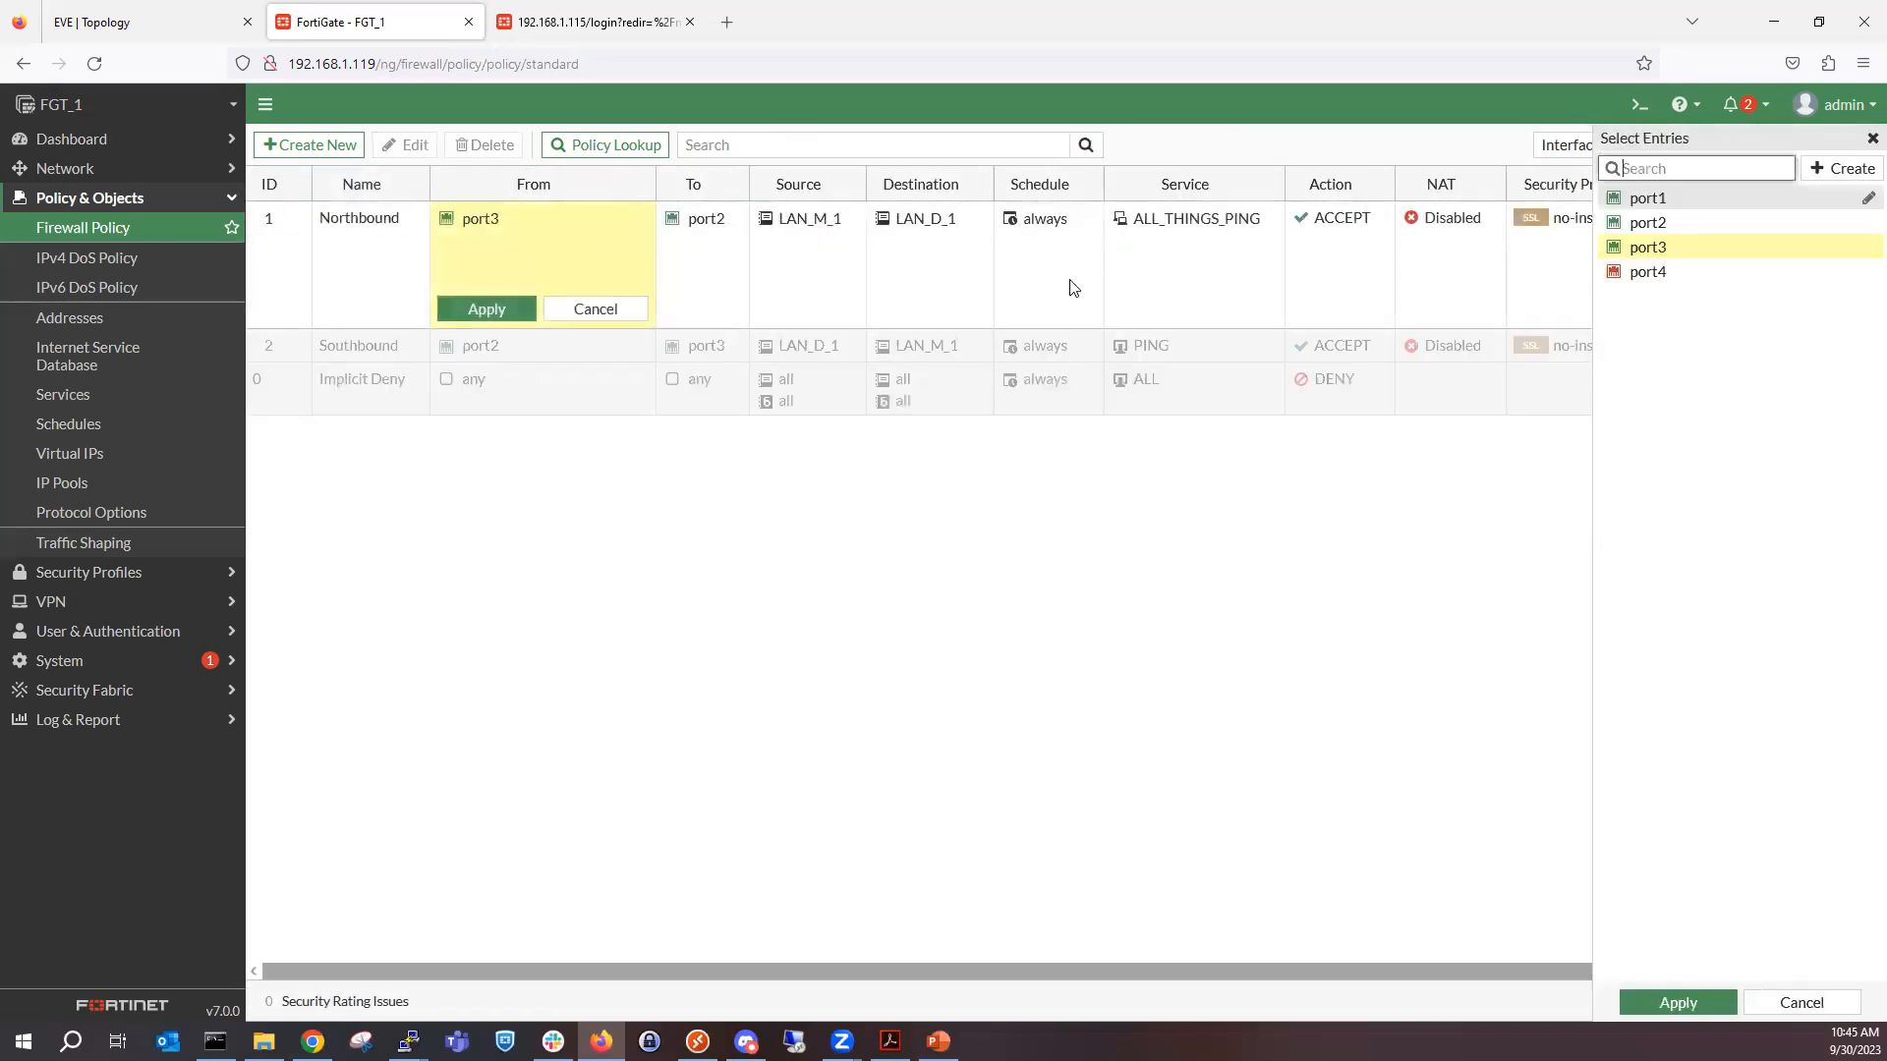
left_click(1798, 1002)
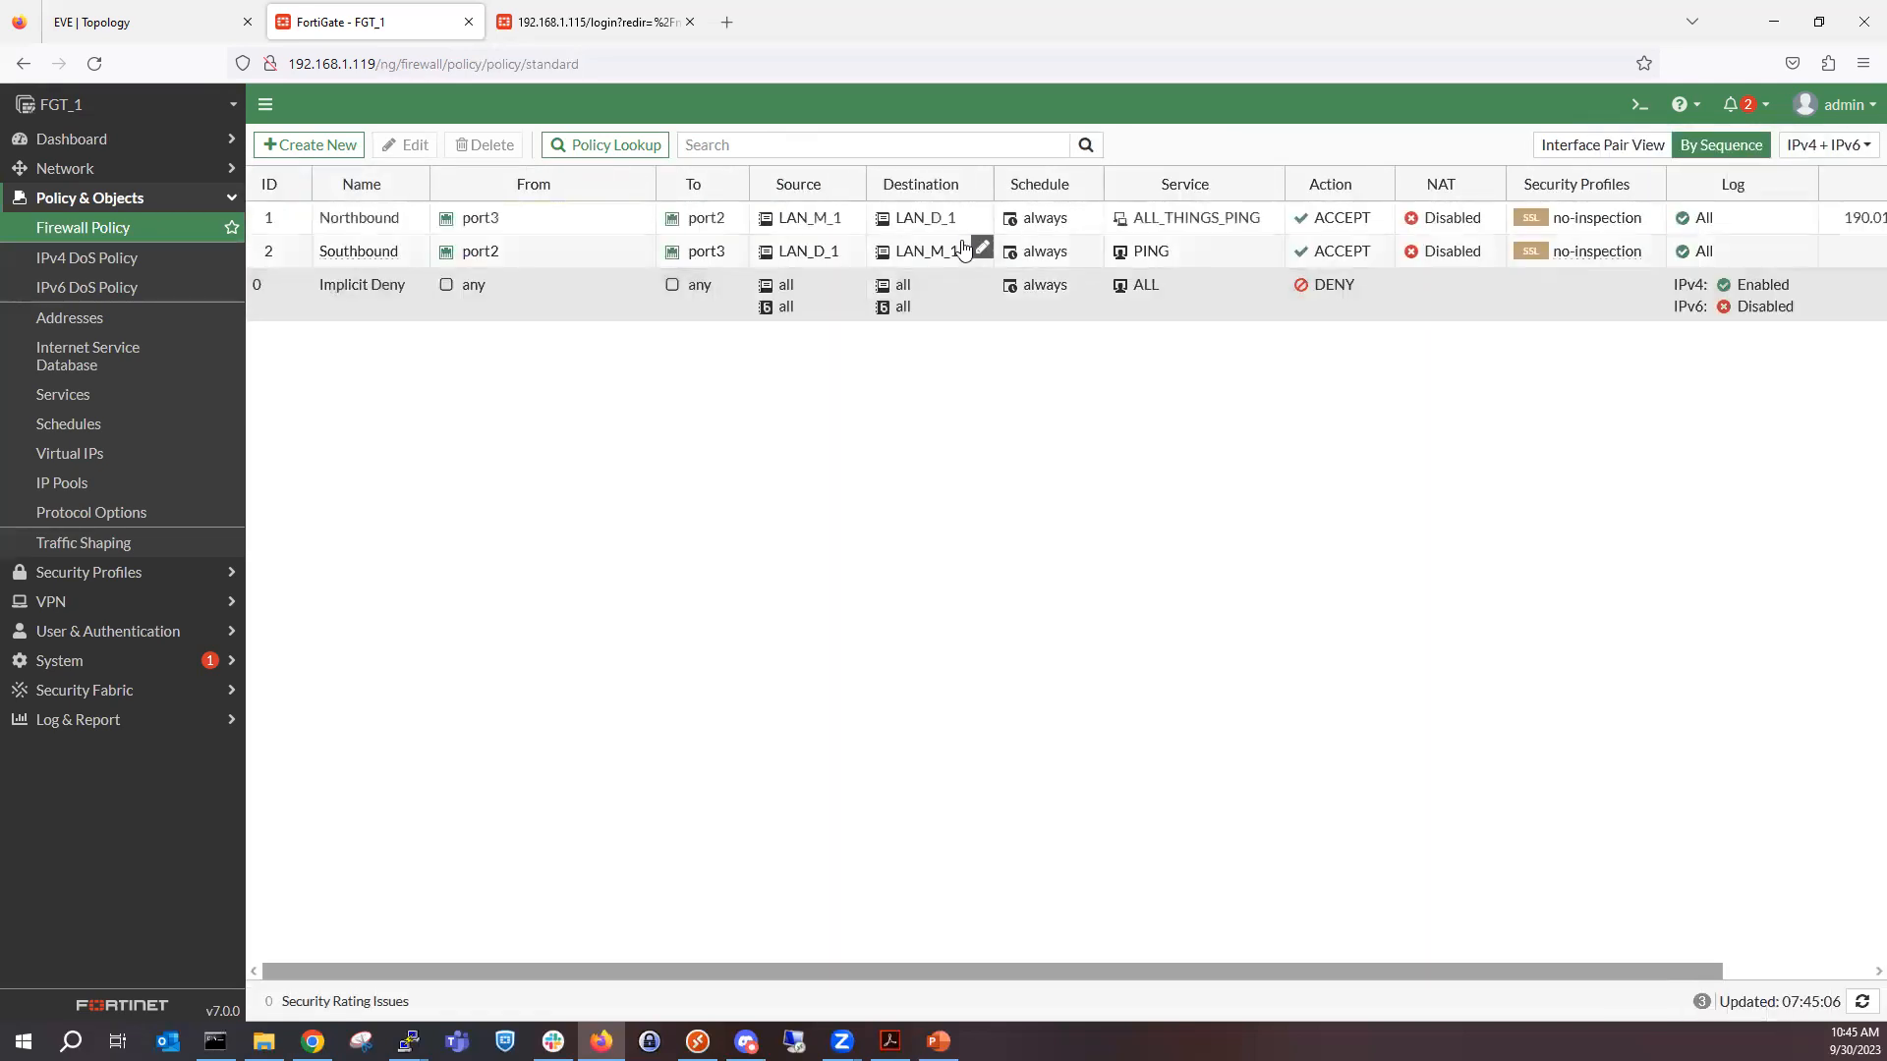
double_click(967, 228)
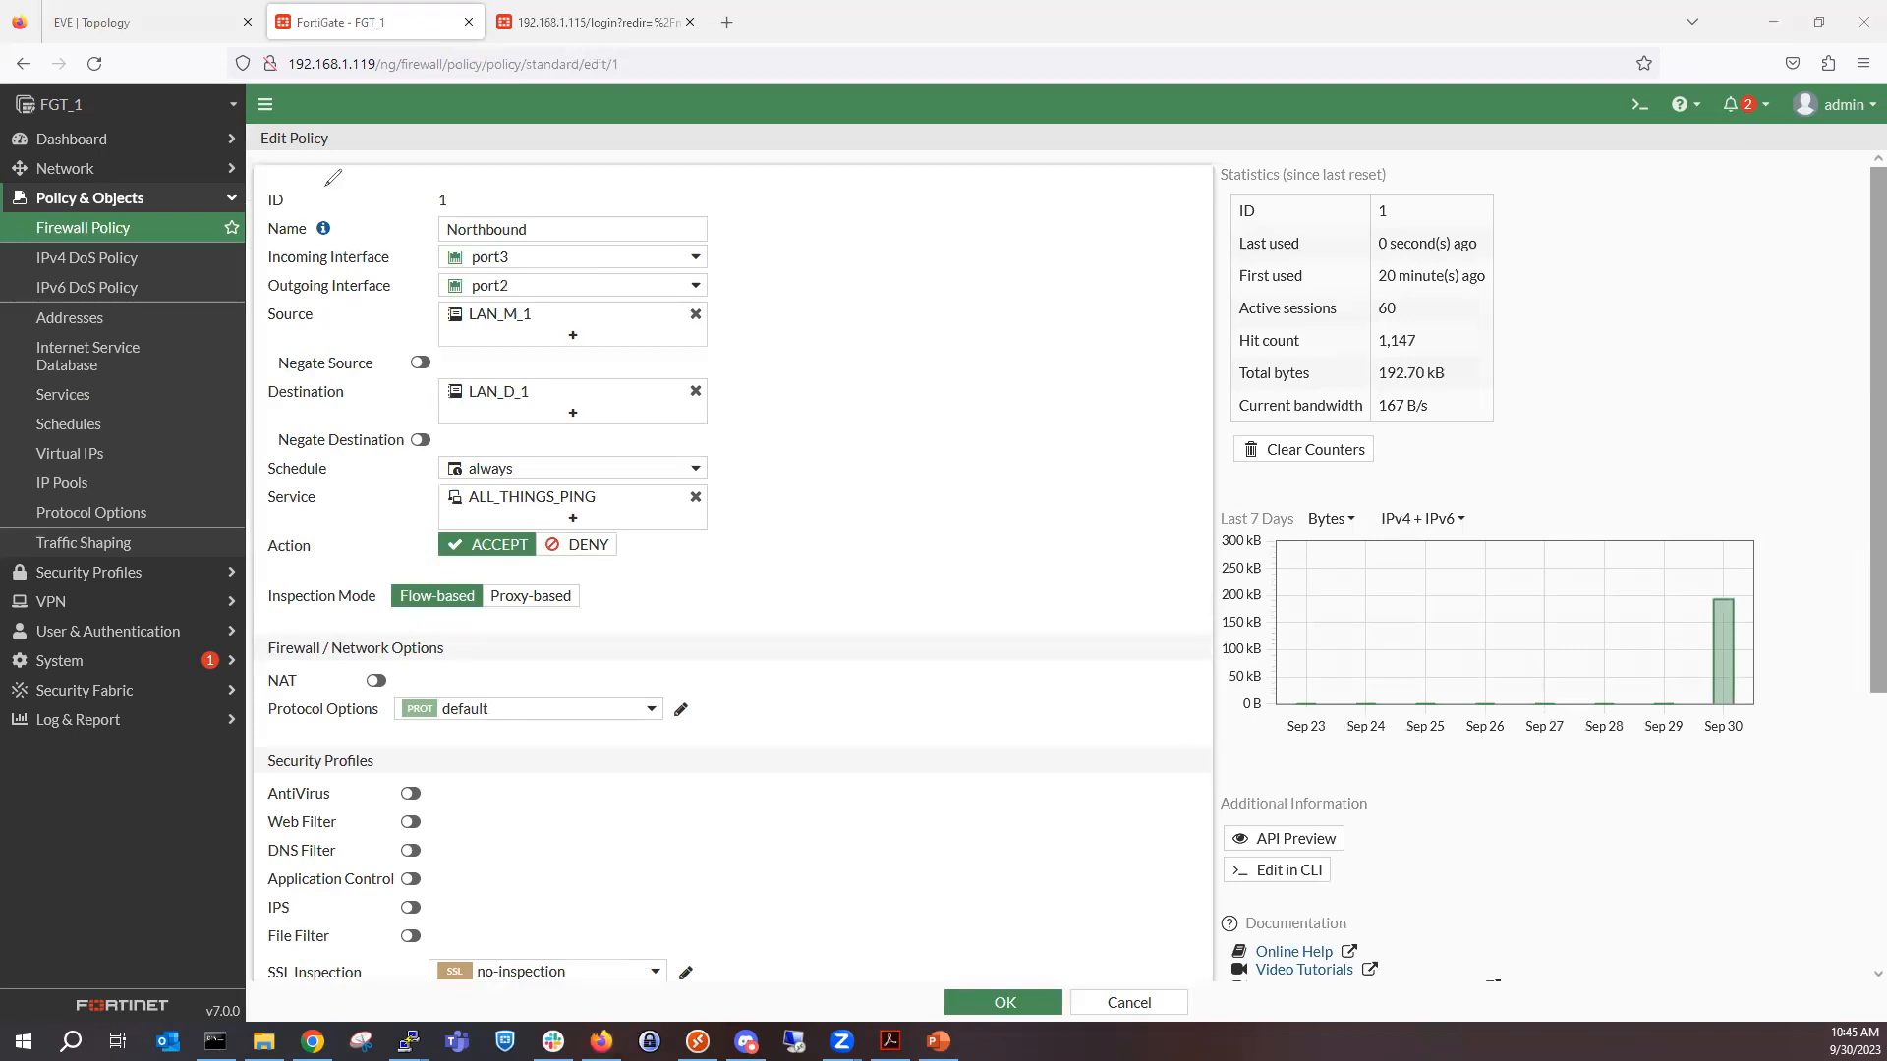
mouse_move(297, 183)
left_mouse_down()
mouse_move(250, 285)
mouse_move(294, 386)
mouse_move(255, 463)
mouse_move(300, 517)
mouse_move(612, 546)
mouse_move(762, 317)
mouse_move(442, 172)
mouse_move(327, 182)
left_mouse_up()
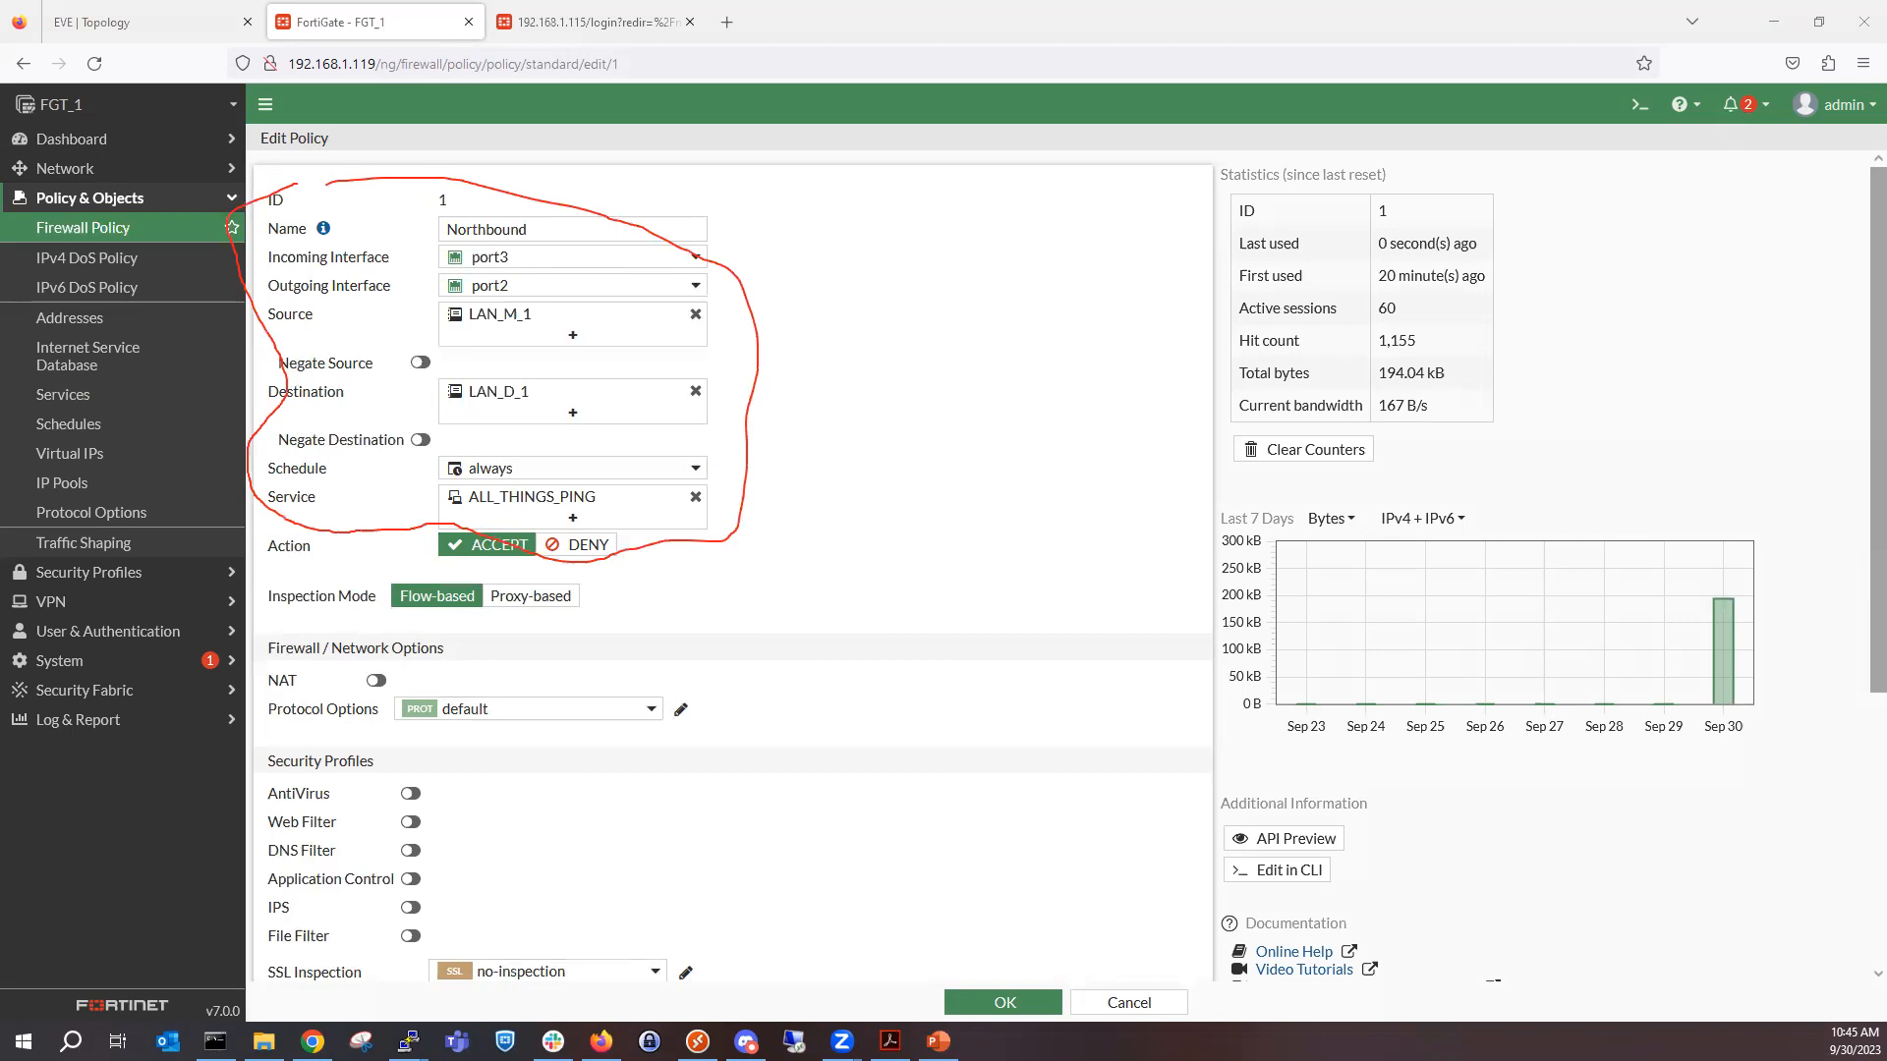
mouse_move(349, 517)
left_mouse_down()
mouse_move(311, 510)
mouse_move(237, 541)
mouse_move(408, 601)
mouse_move(619, 513)
mouse_move(292, 508)
left_mouse_up()
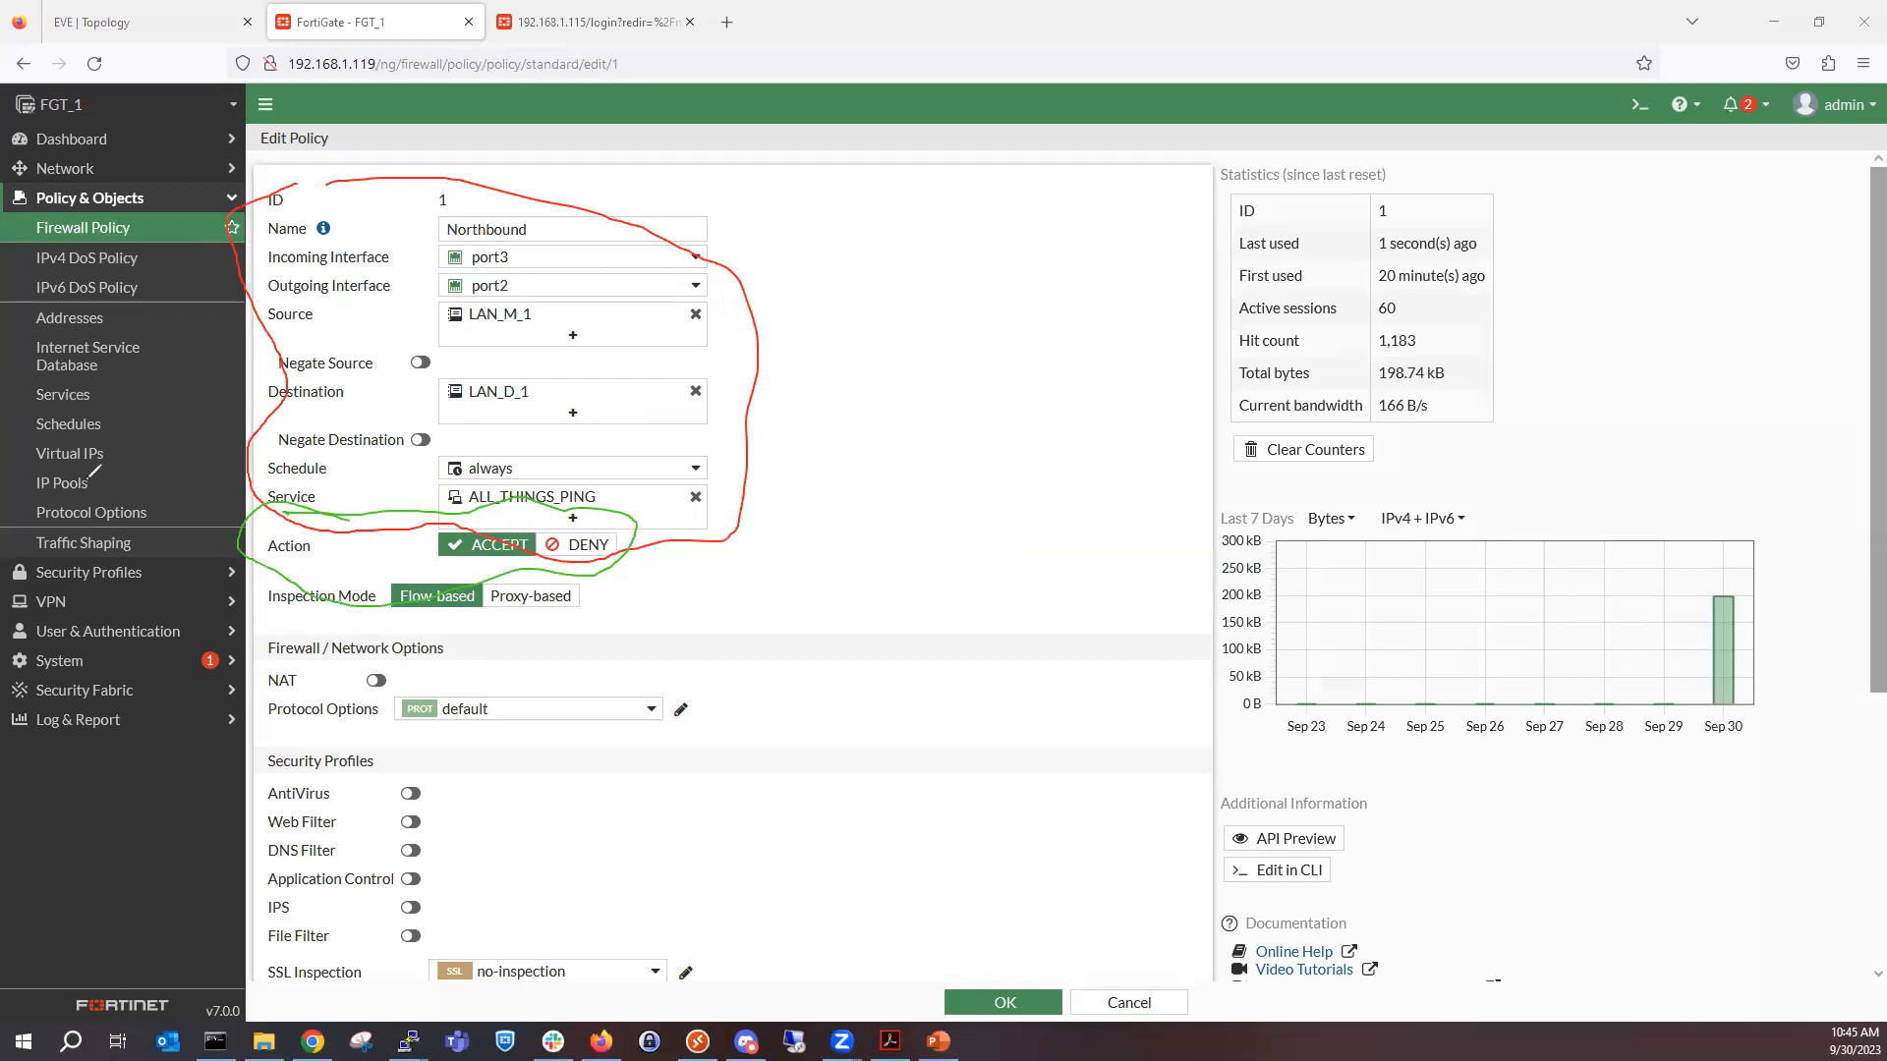
left_click(89, 479)
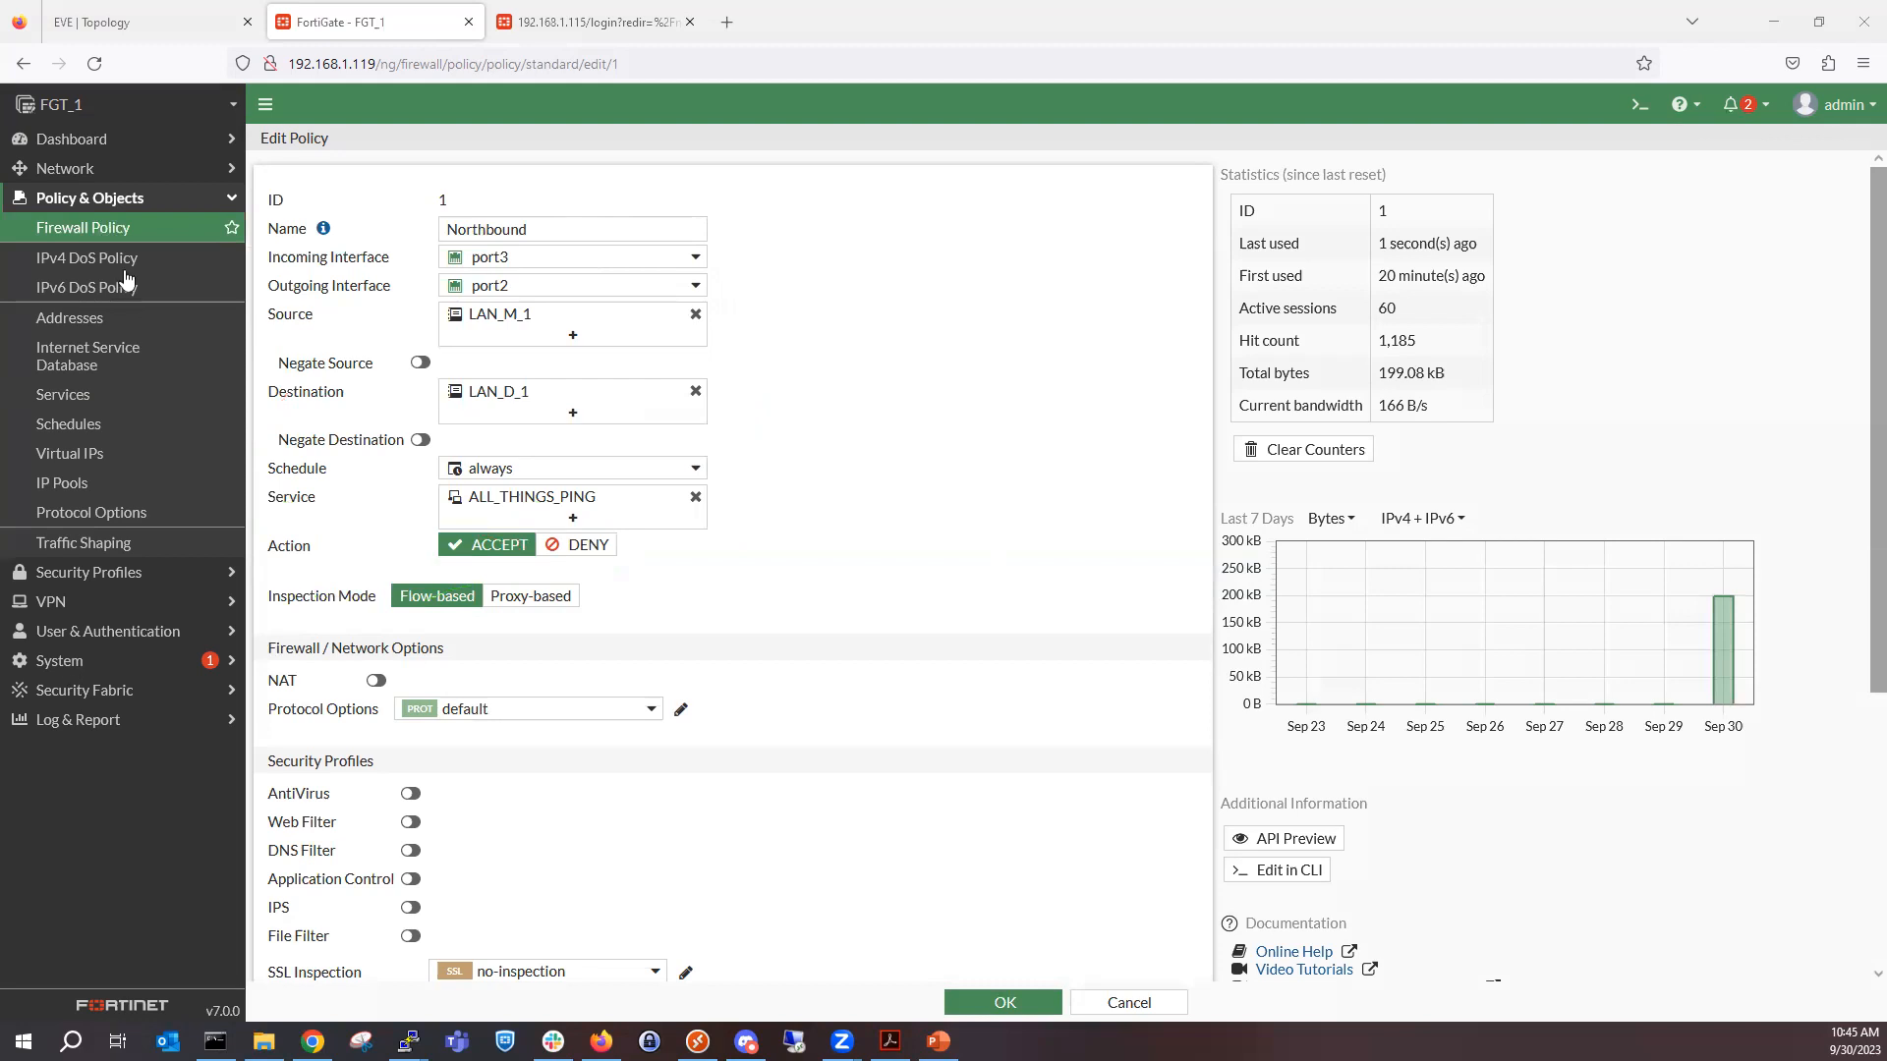
Look through the firewall address objects and the services list down to the Network Services and Authentication categories.
left_click(113, 318)
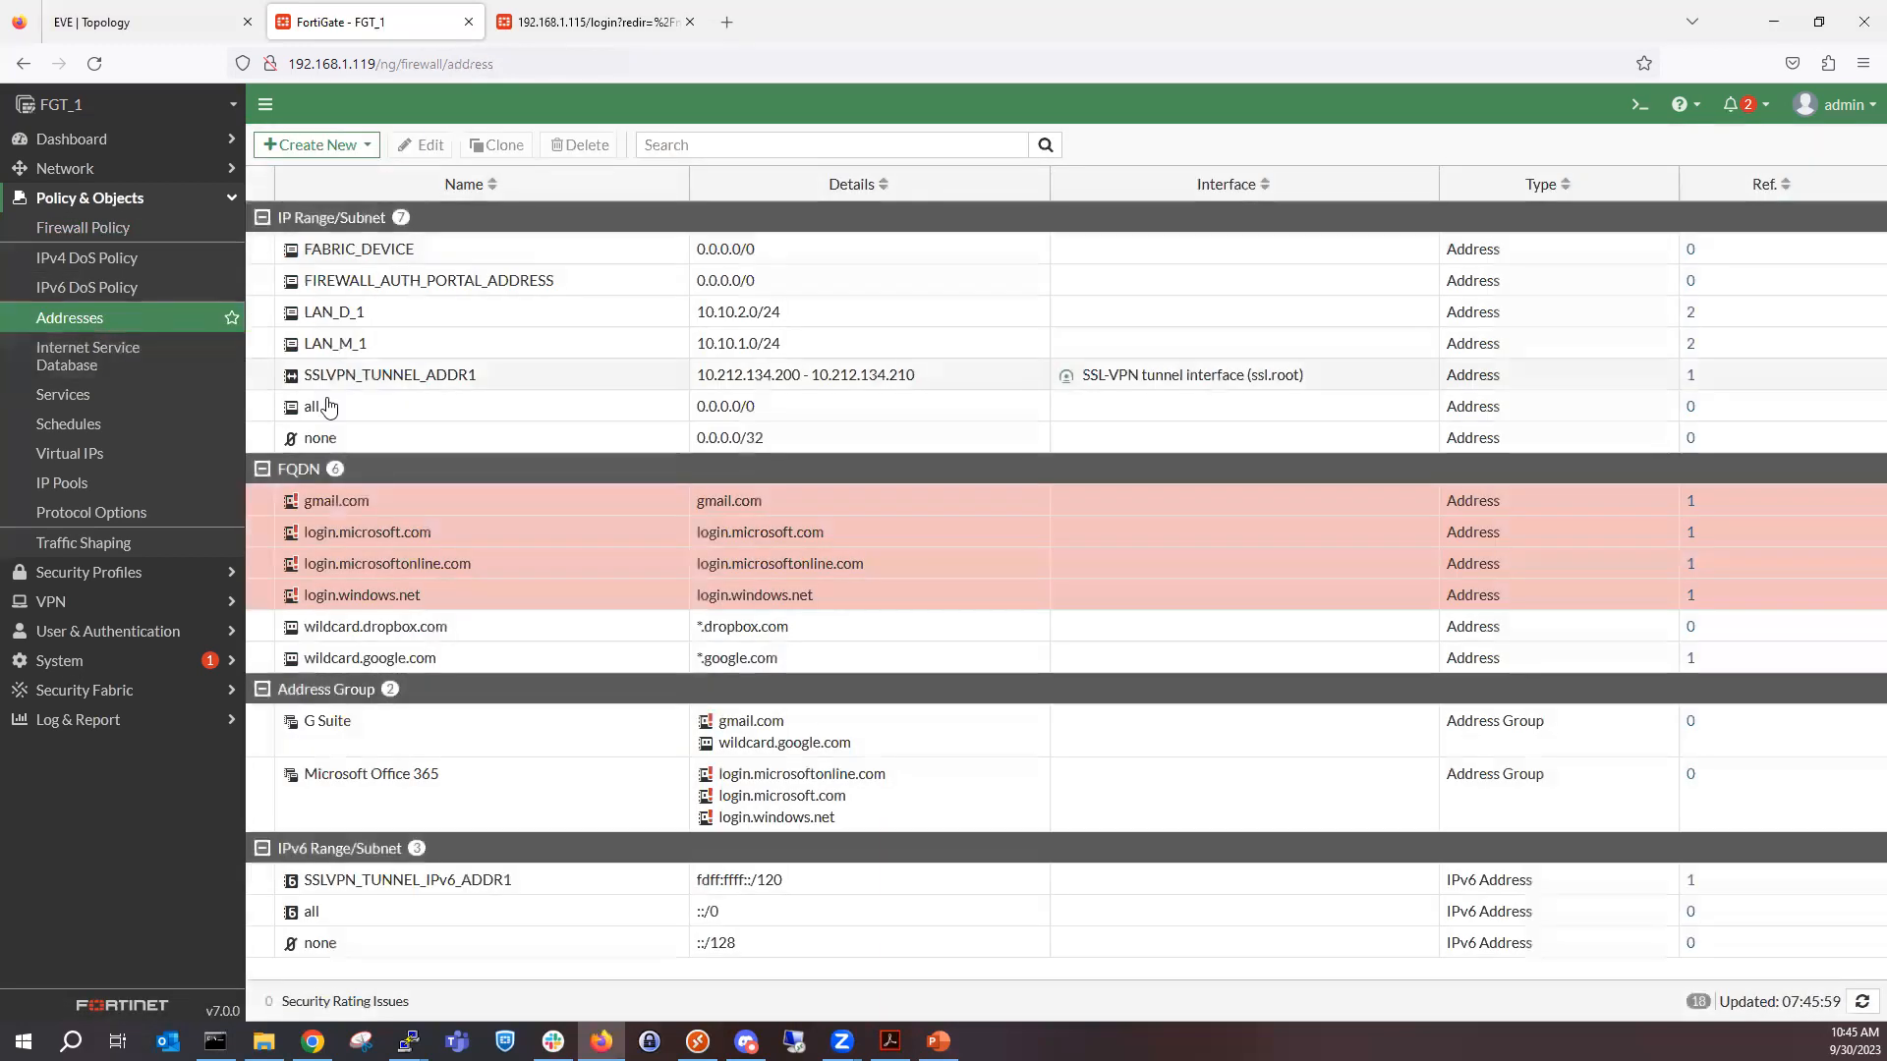
left_click(142, 423)
left_click(143, 403)
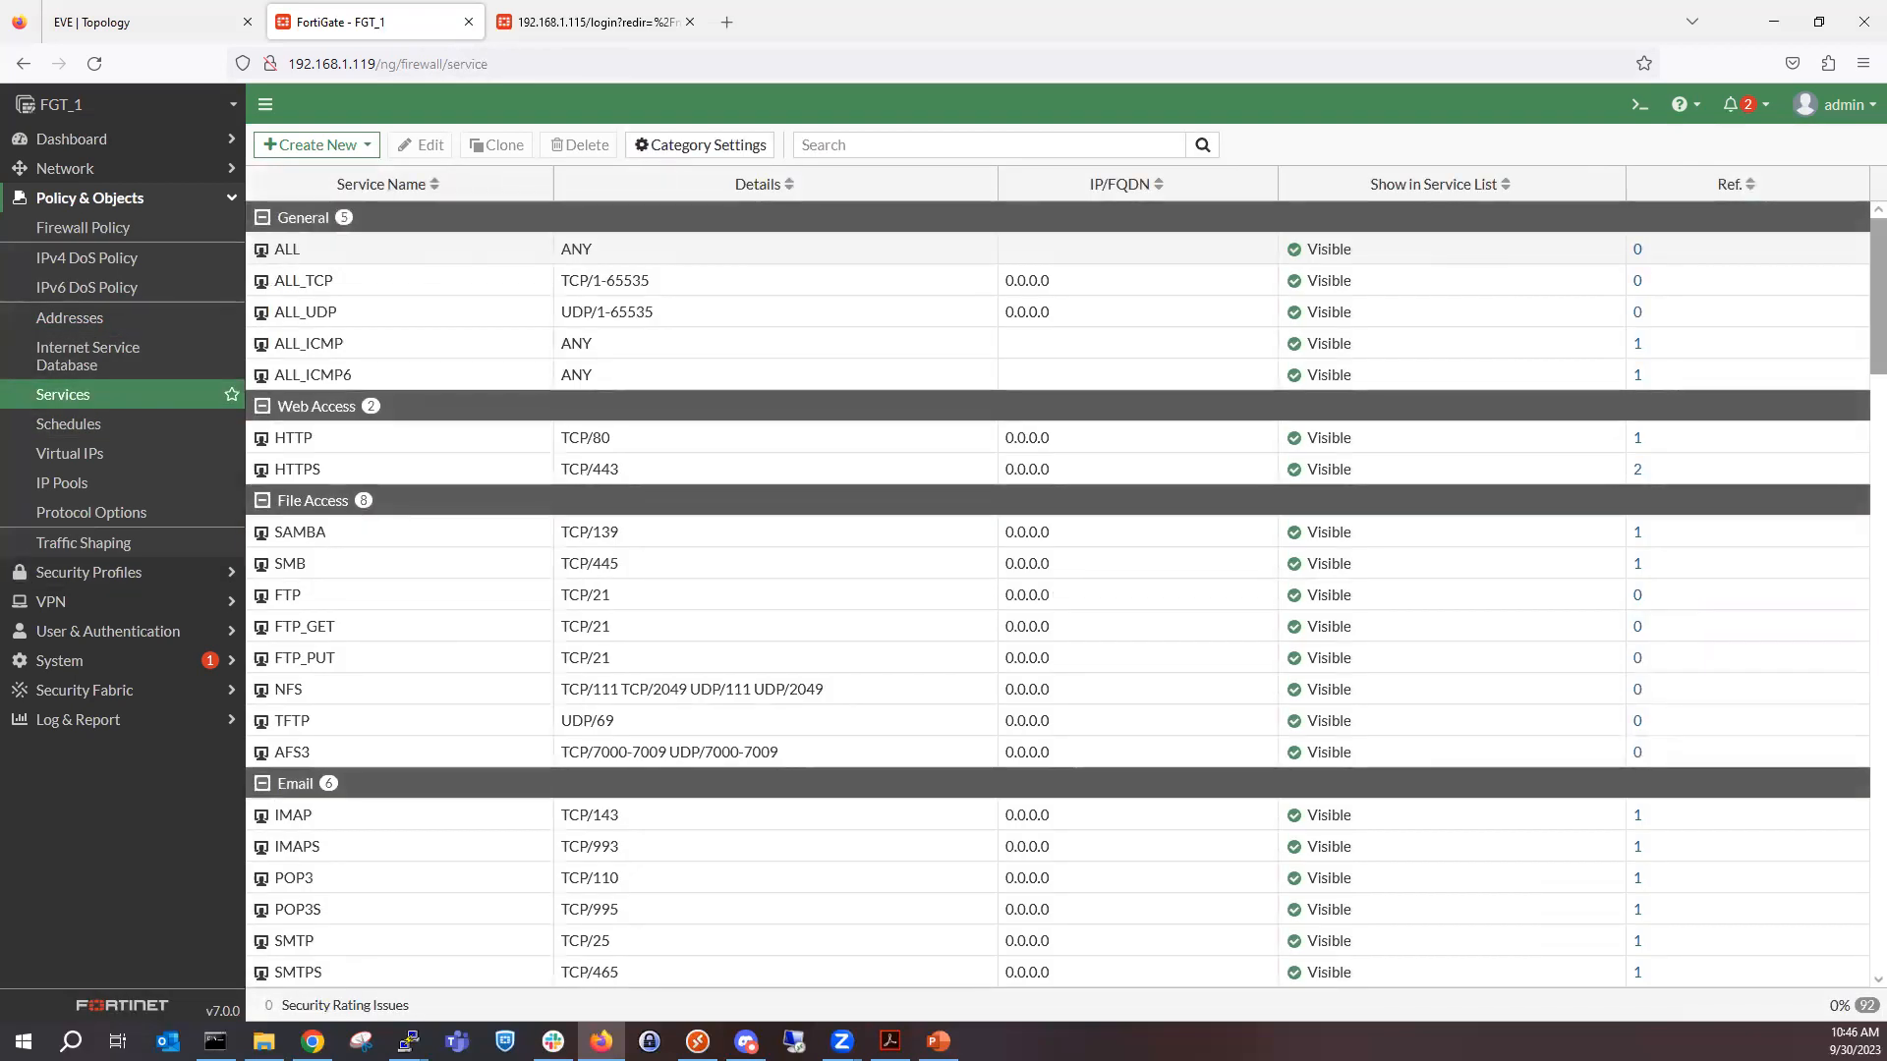
scroll(508, 796, "down", 5)
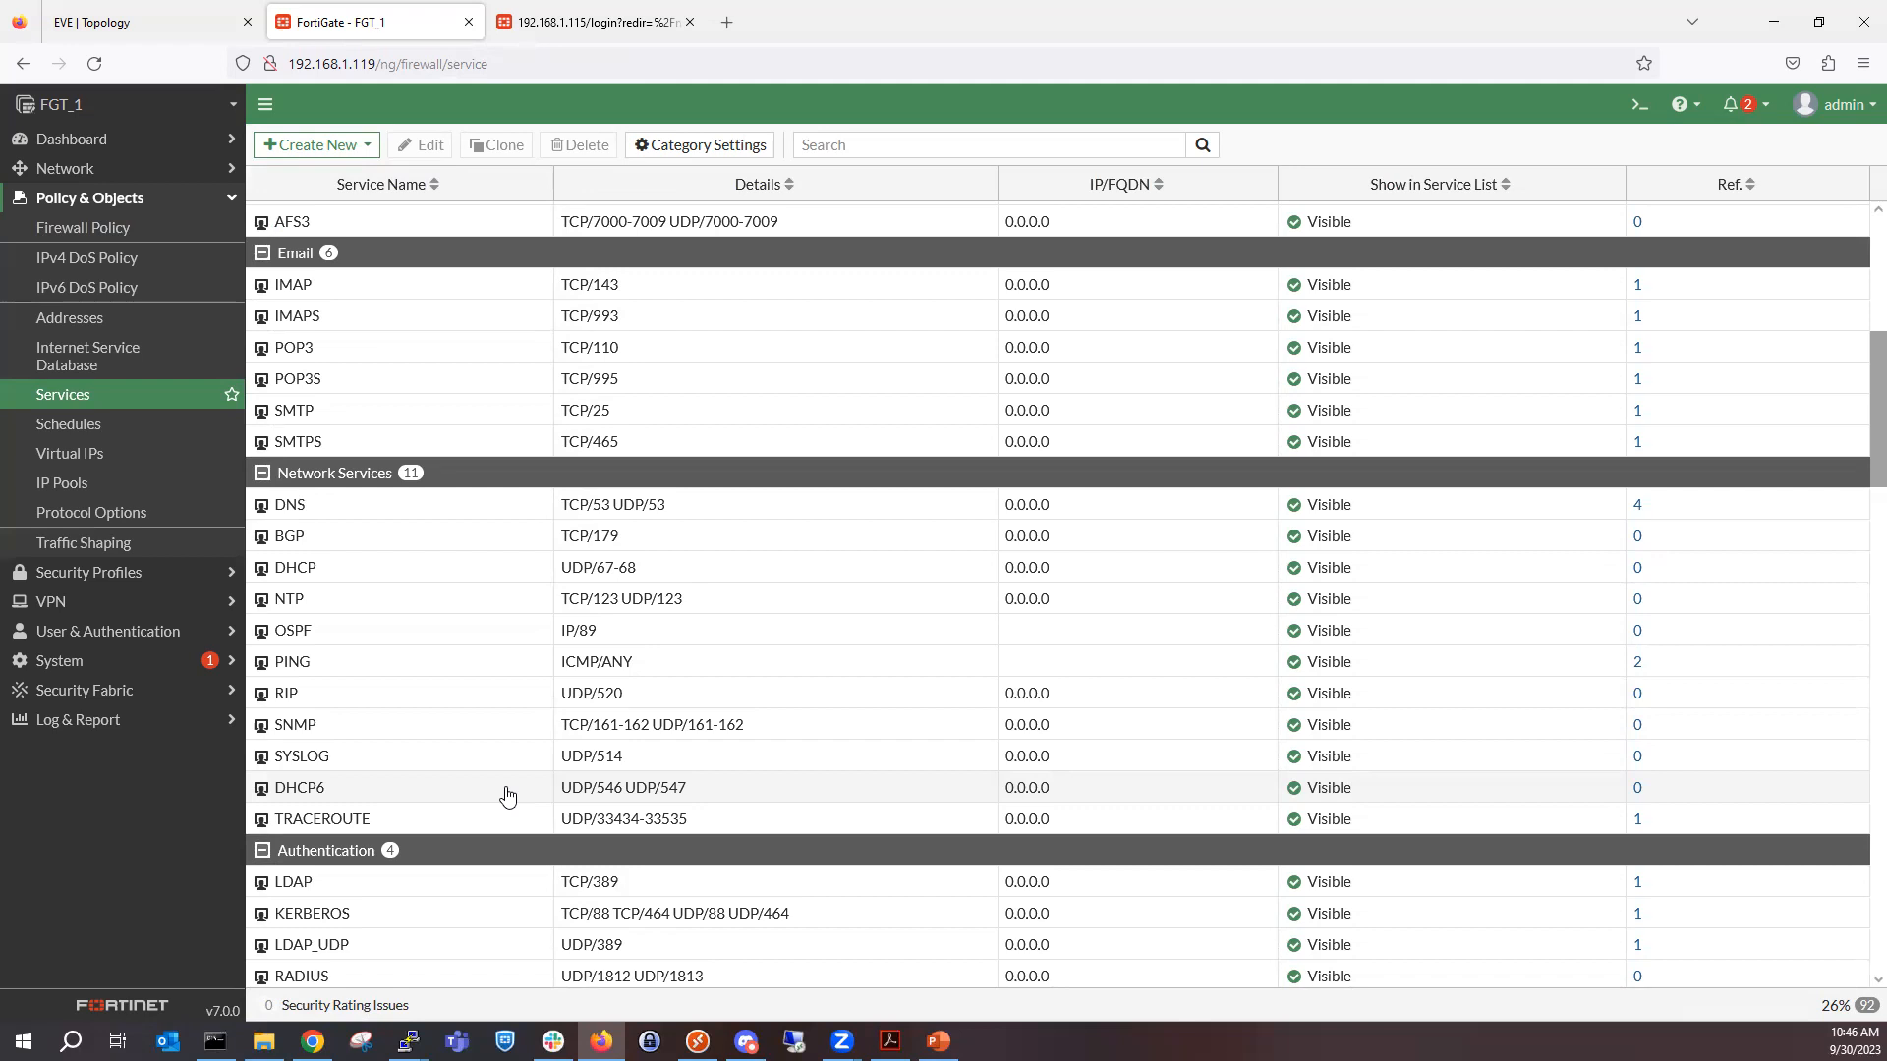
Start a new firewall policy and try to name it Training(LAN).
left_click(98, 232)
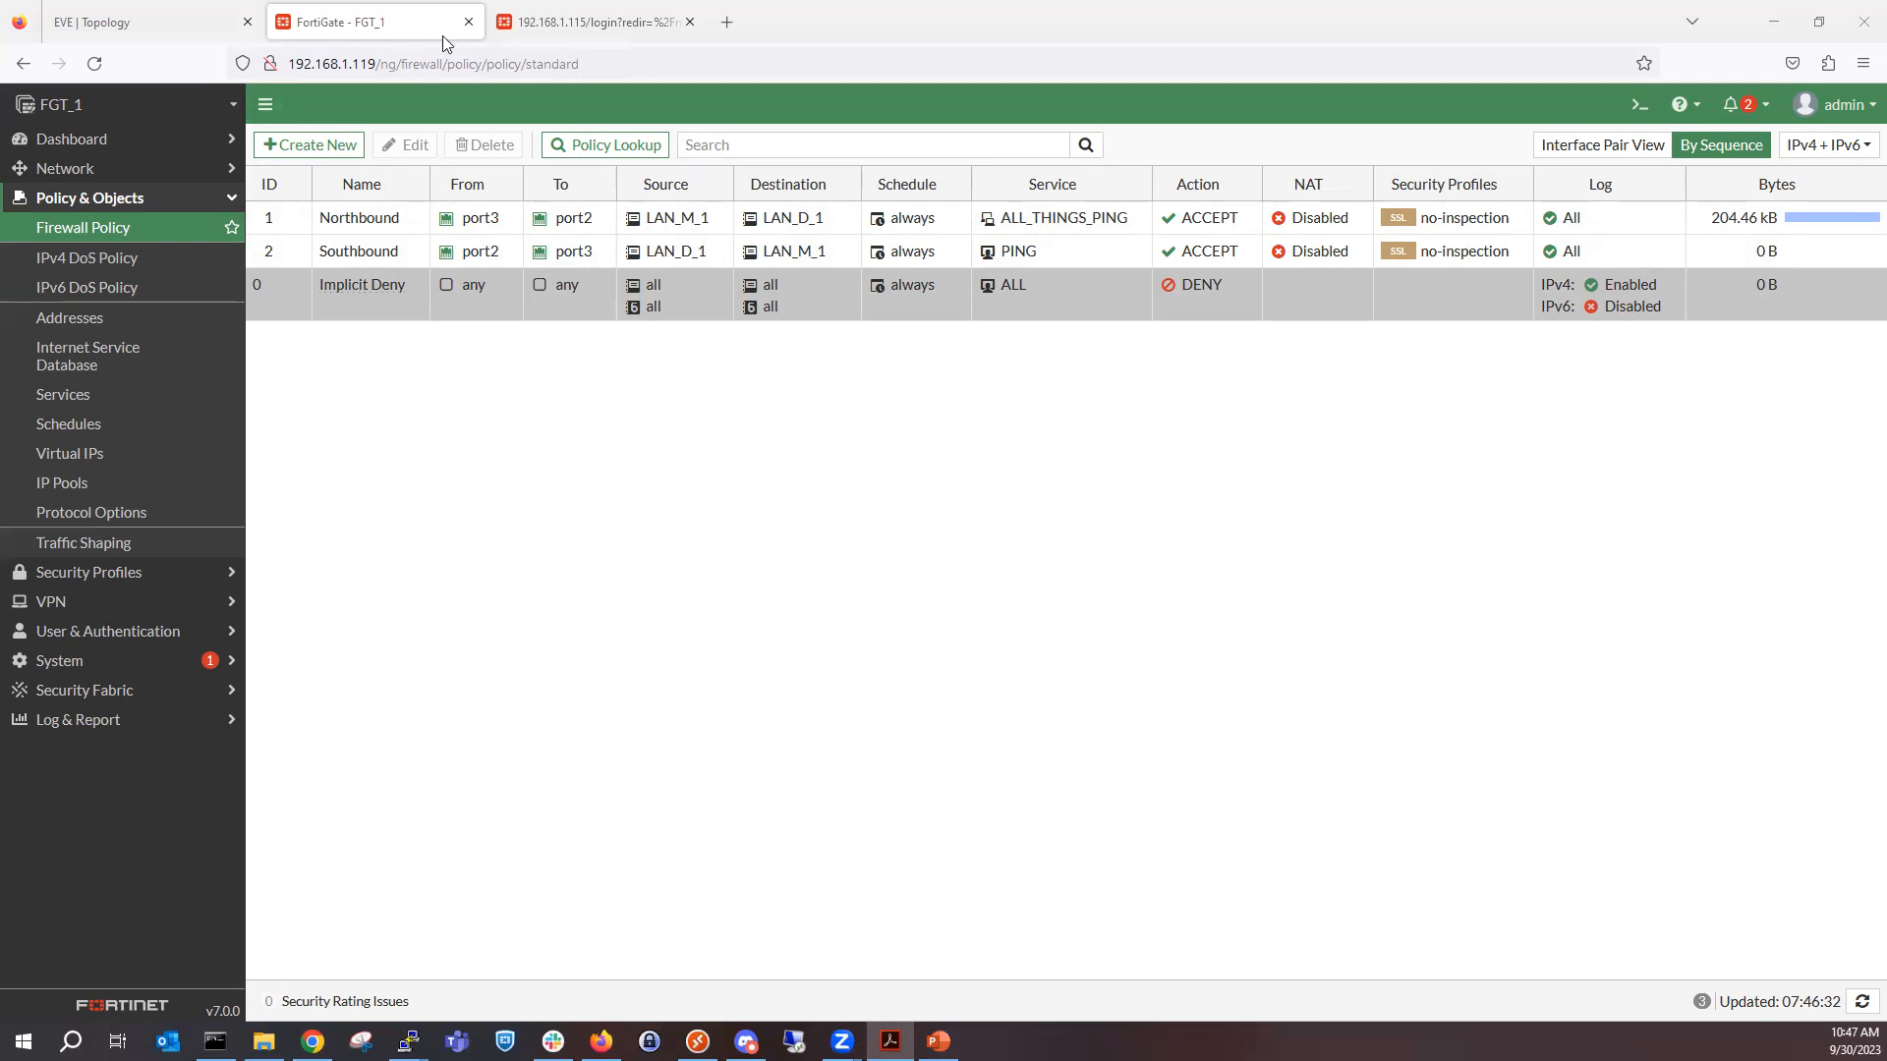
left_click(312, 150)
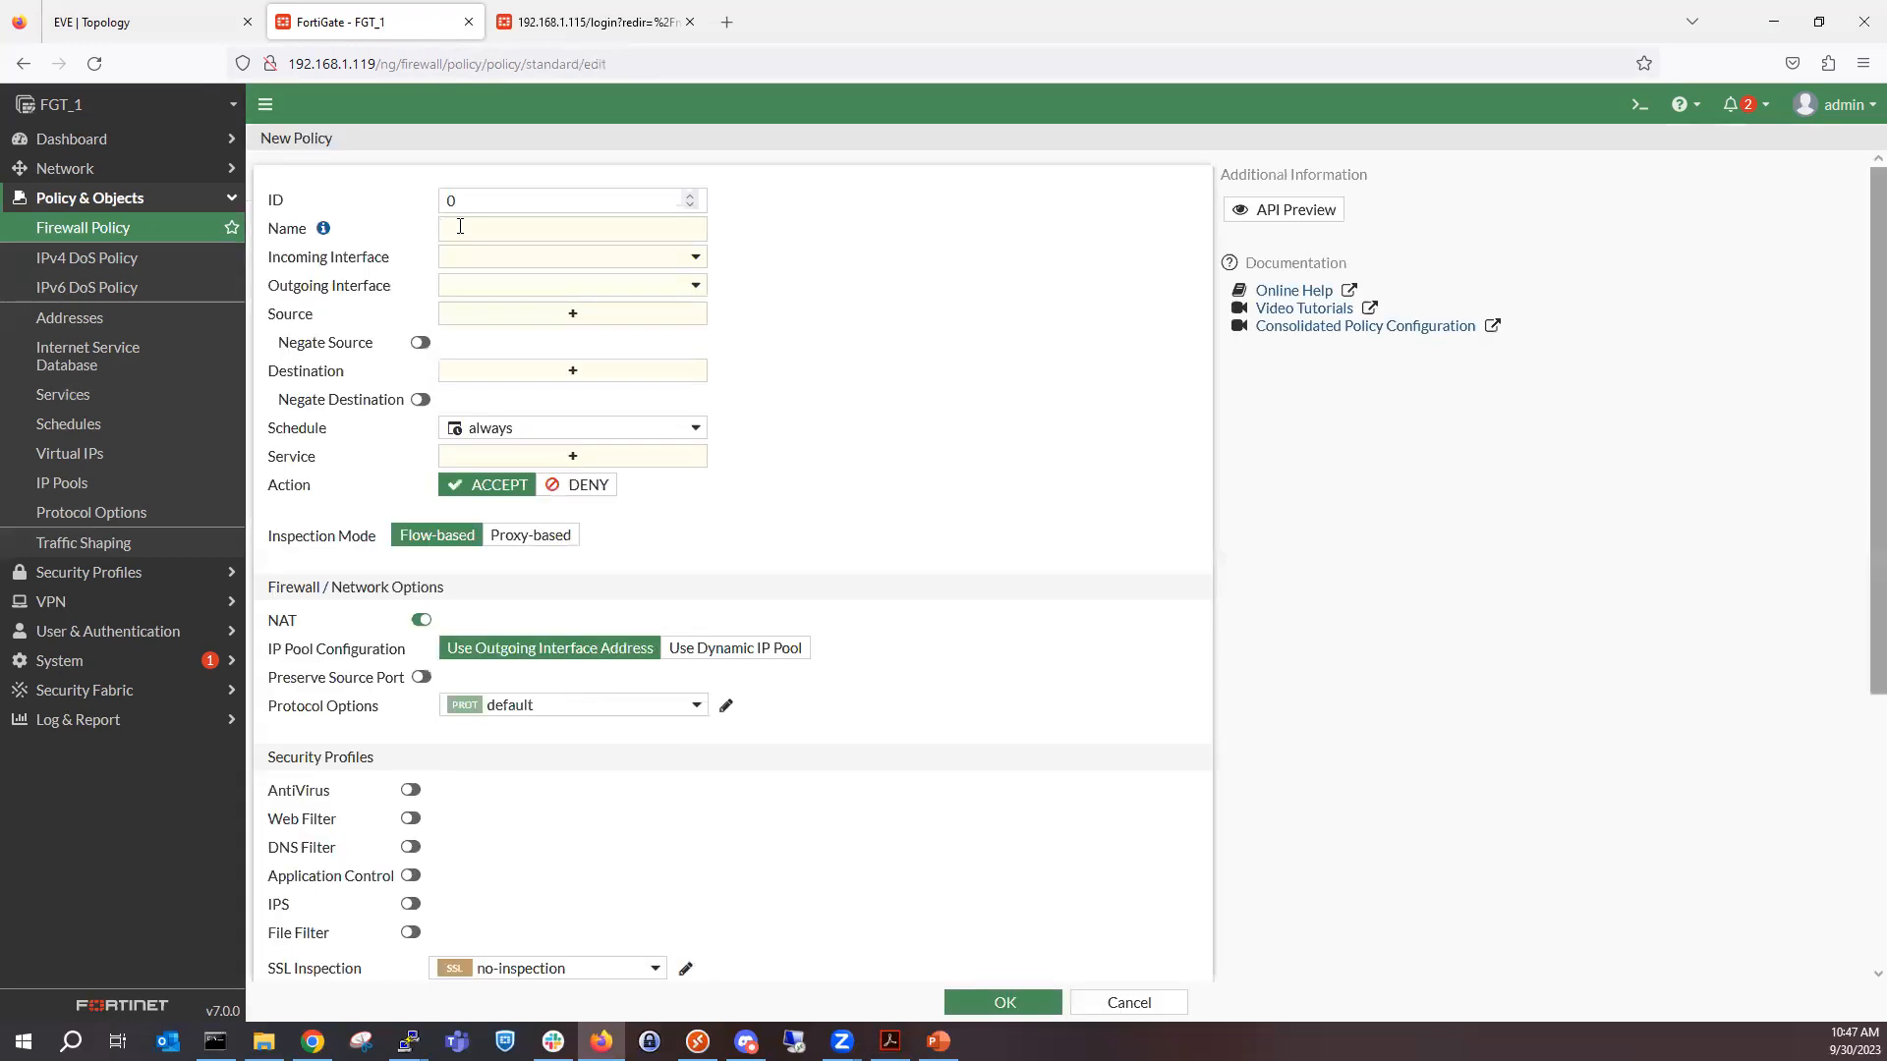
left_click(537, 226)
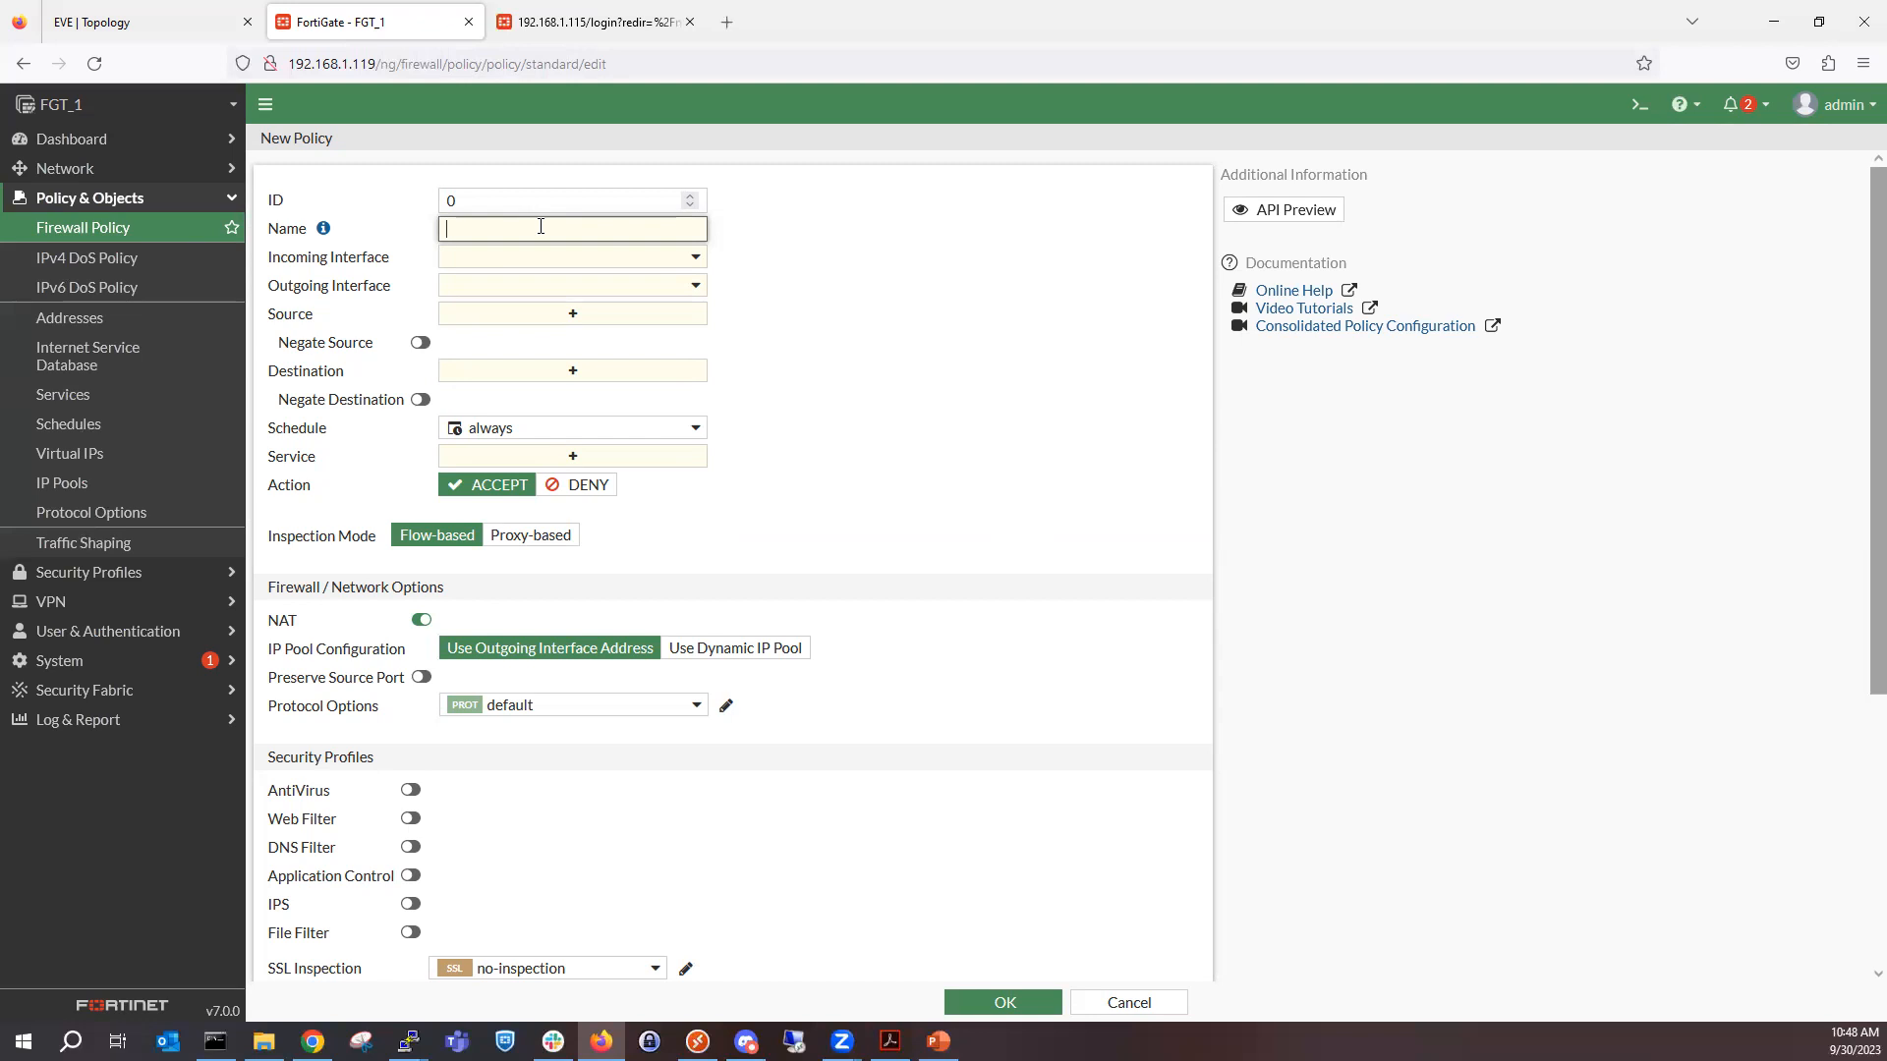
type("Training(LAN)")
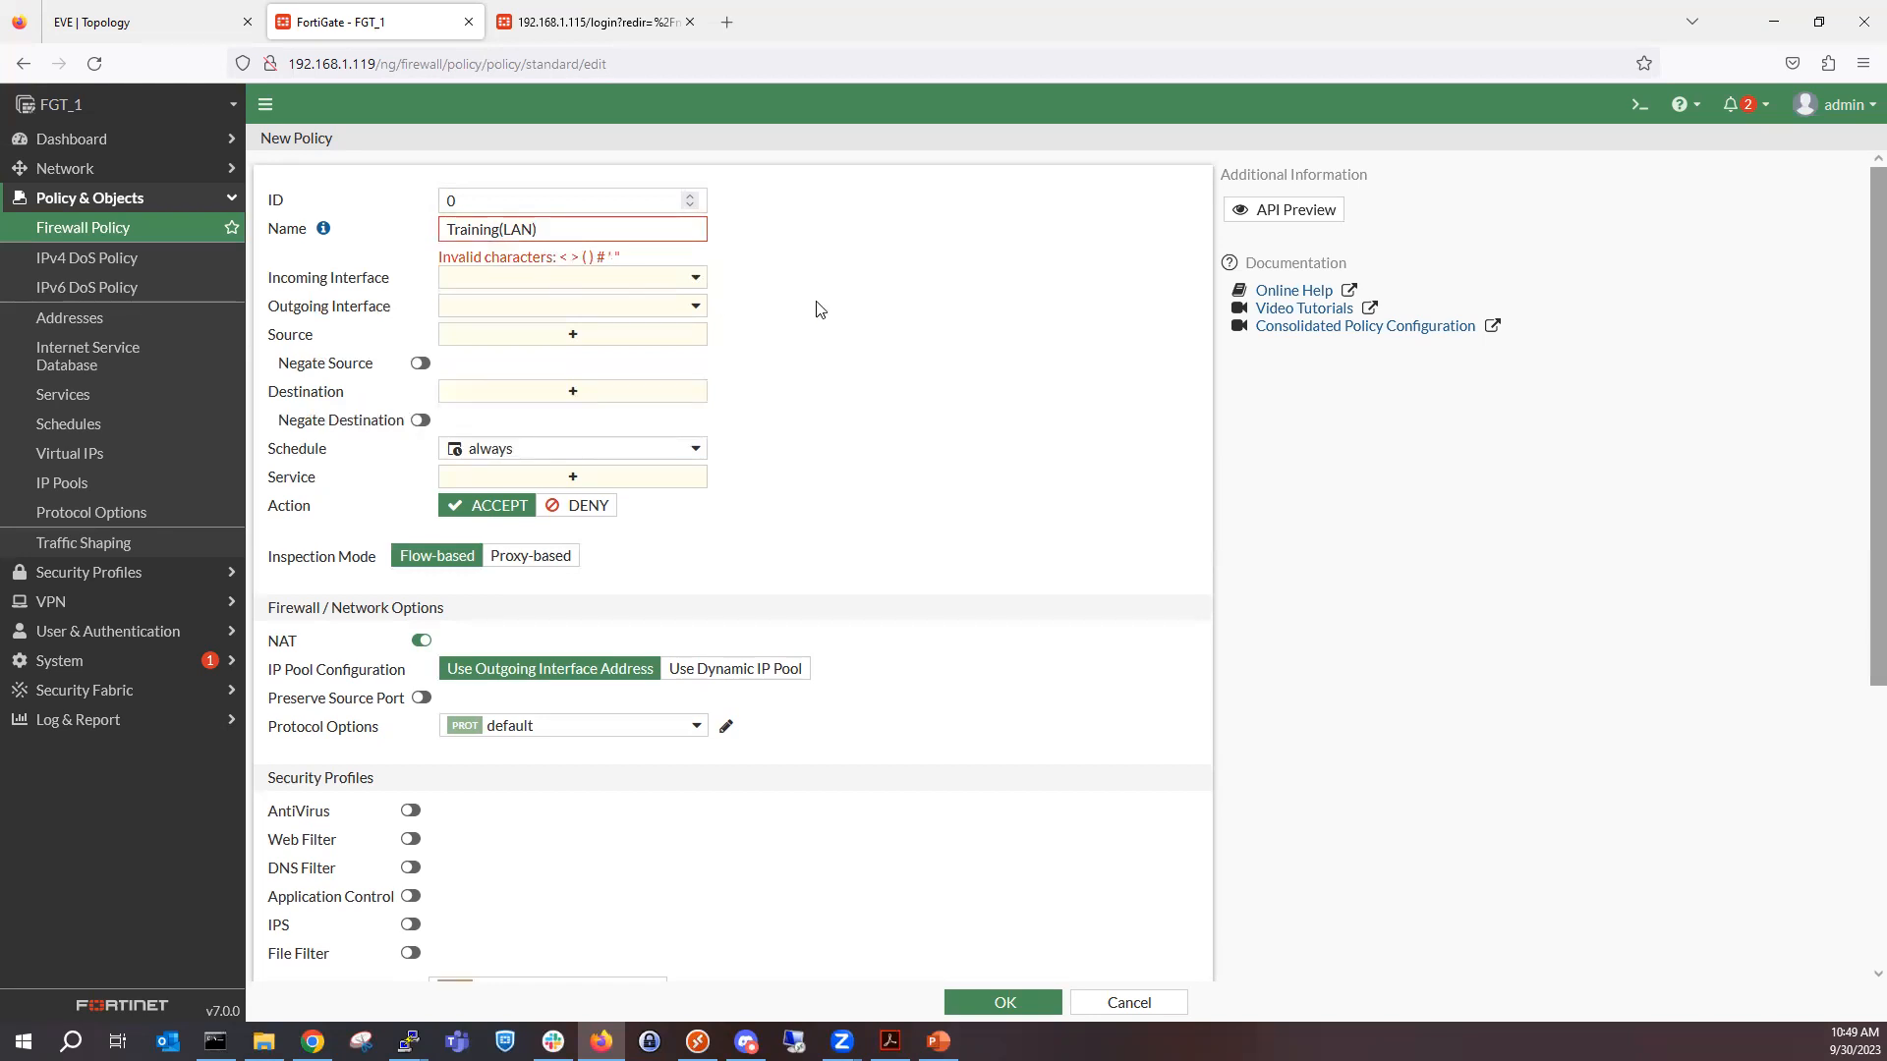
left_click_drag(625, 258, 560, 260)
Try to enter TRAINING(LAN) as the new policy's comment.
scroll(639, 603, "down", 4)
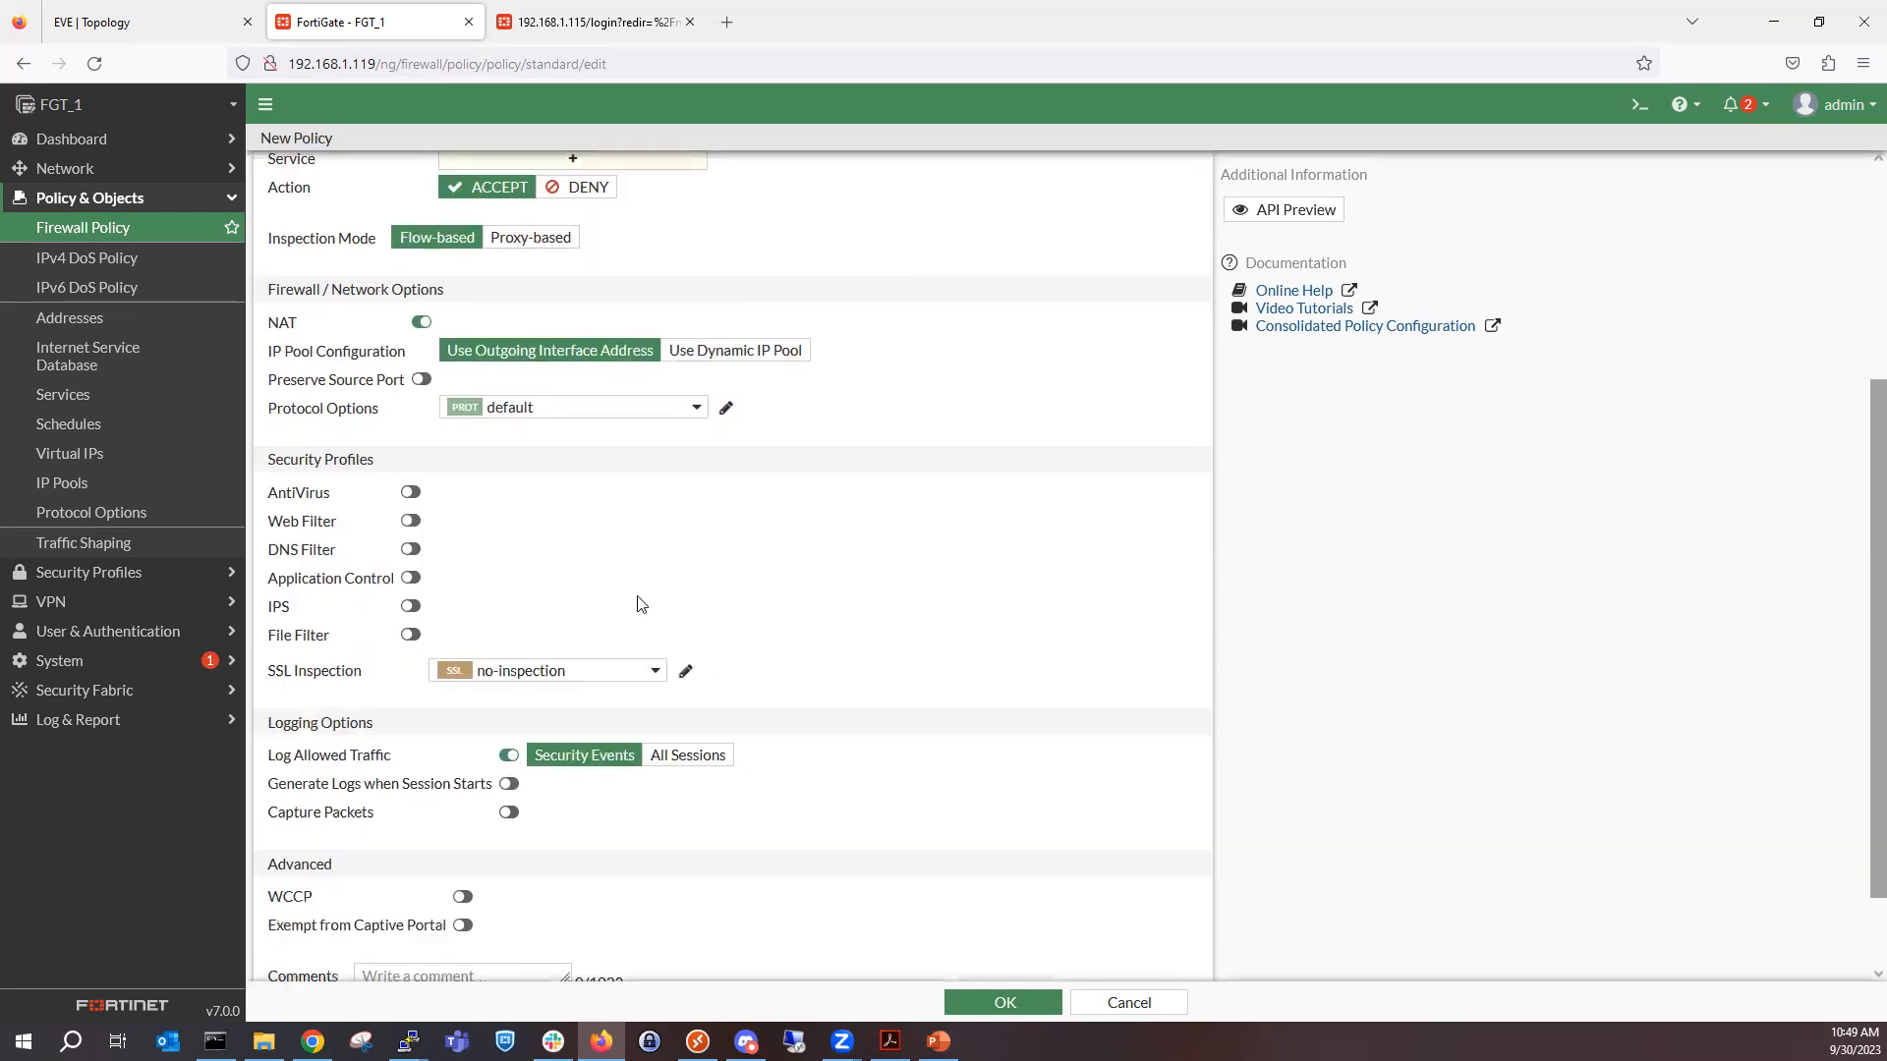
left_click(433, 879)
type("TRAING")
key("BackSpace")
key("BackSpace")
key("BackSpace")
type("in")
key("BackSpace")
key("BackSpace")
type("IN")
key("BackSpace")
key("BackSpace")
type("IN")
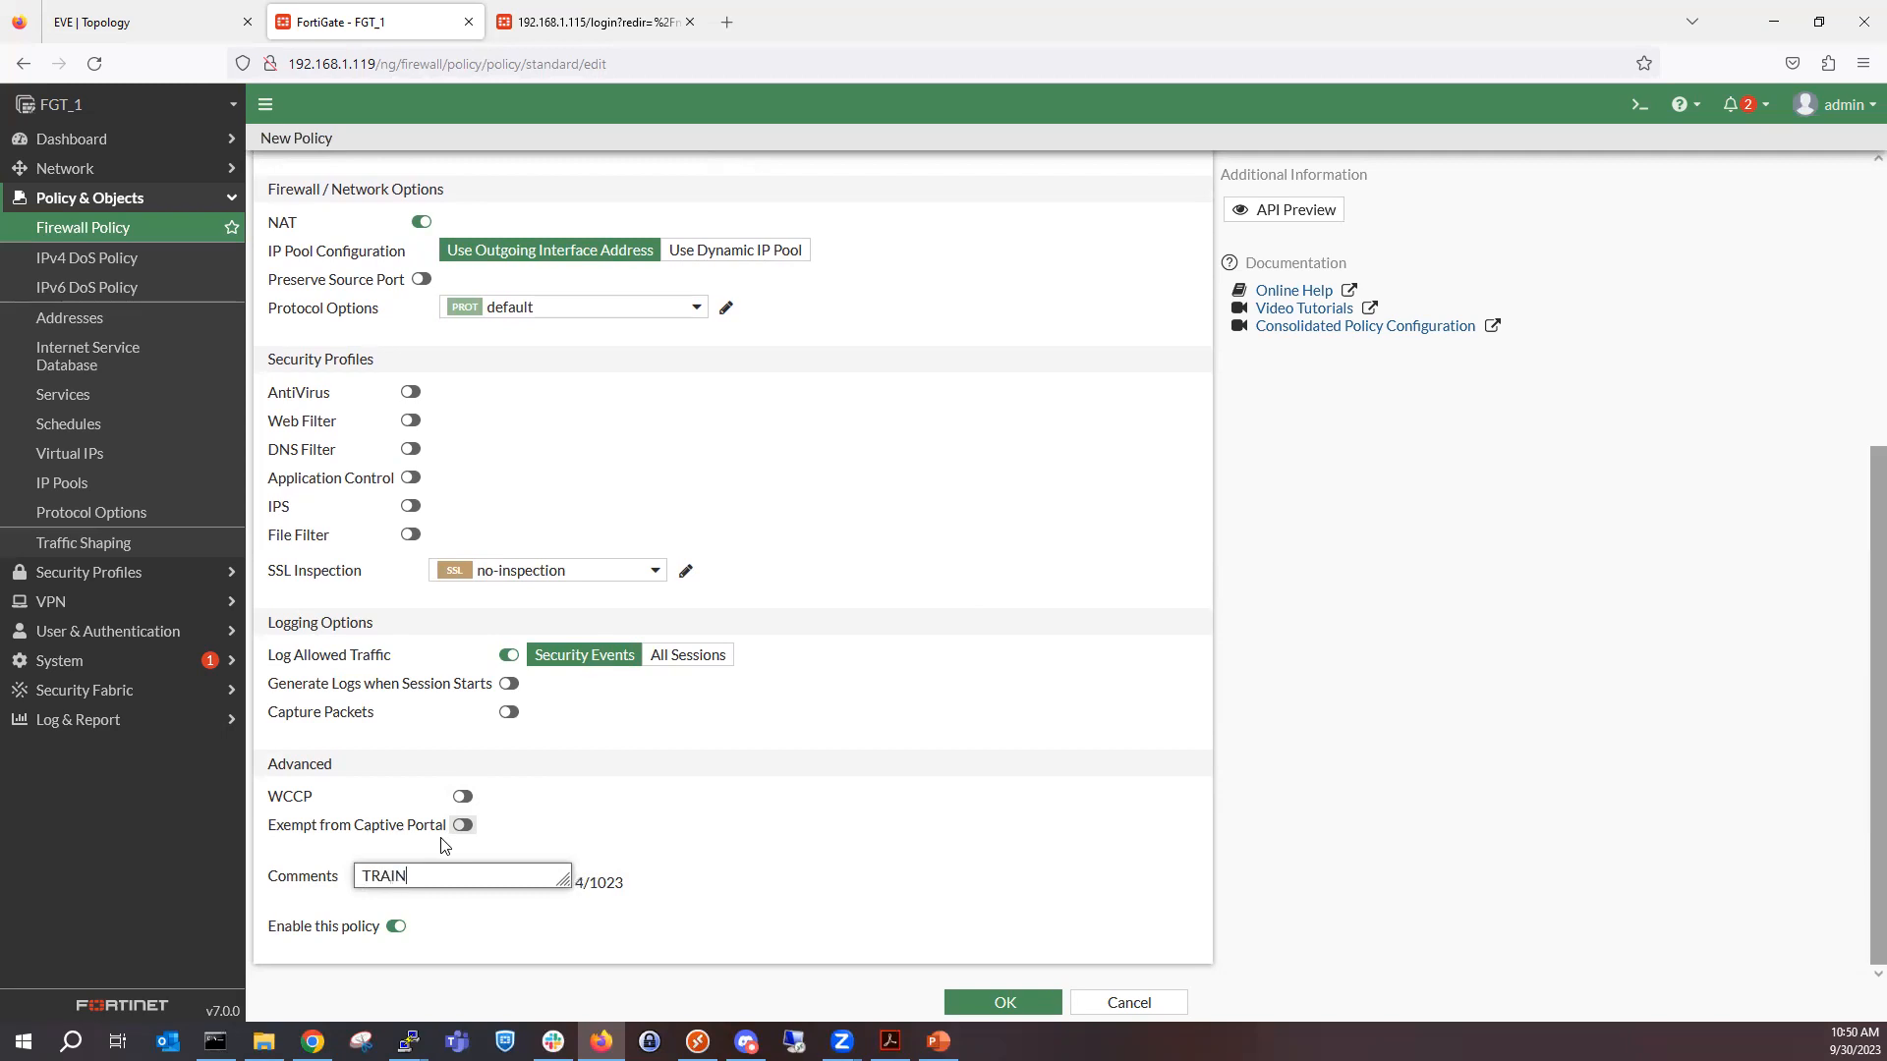
type("ING(LAN)")
left_click(583, 776)
left_click(506, 878)
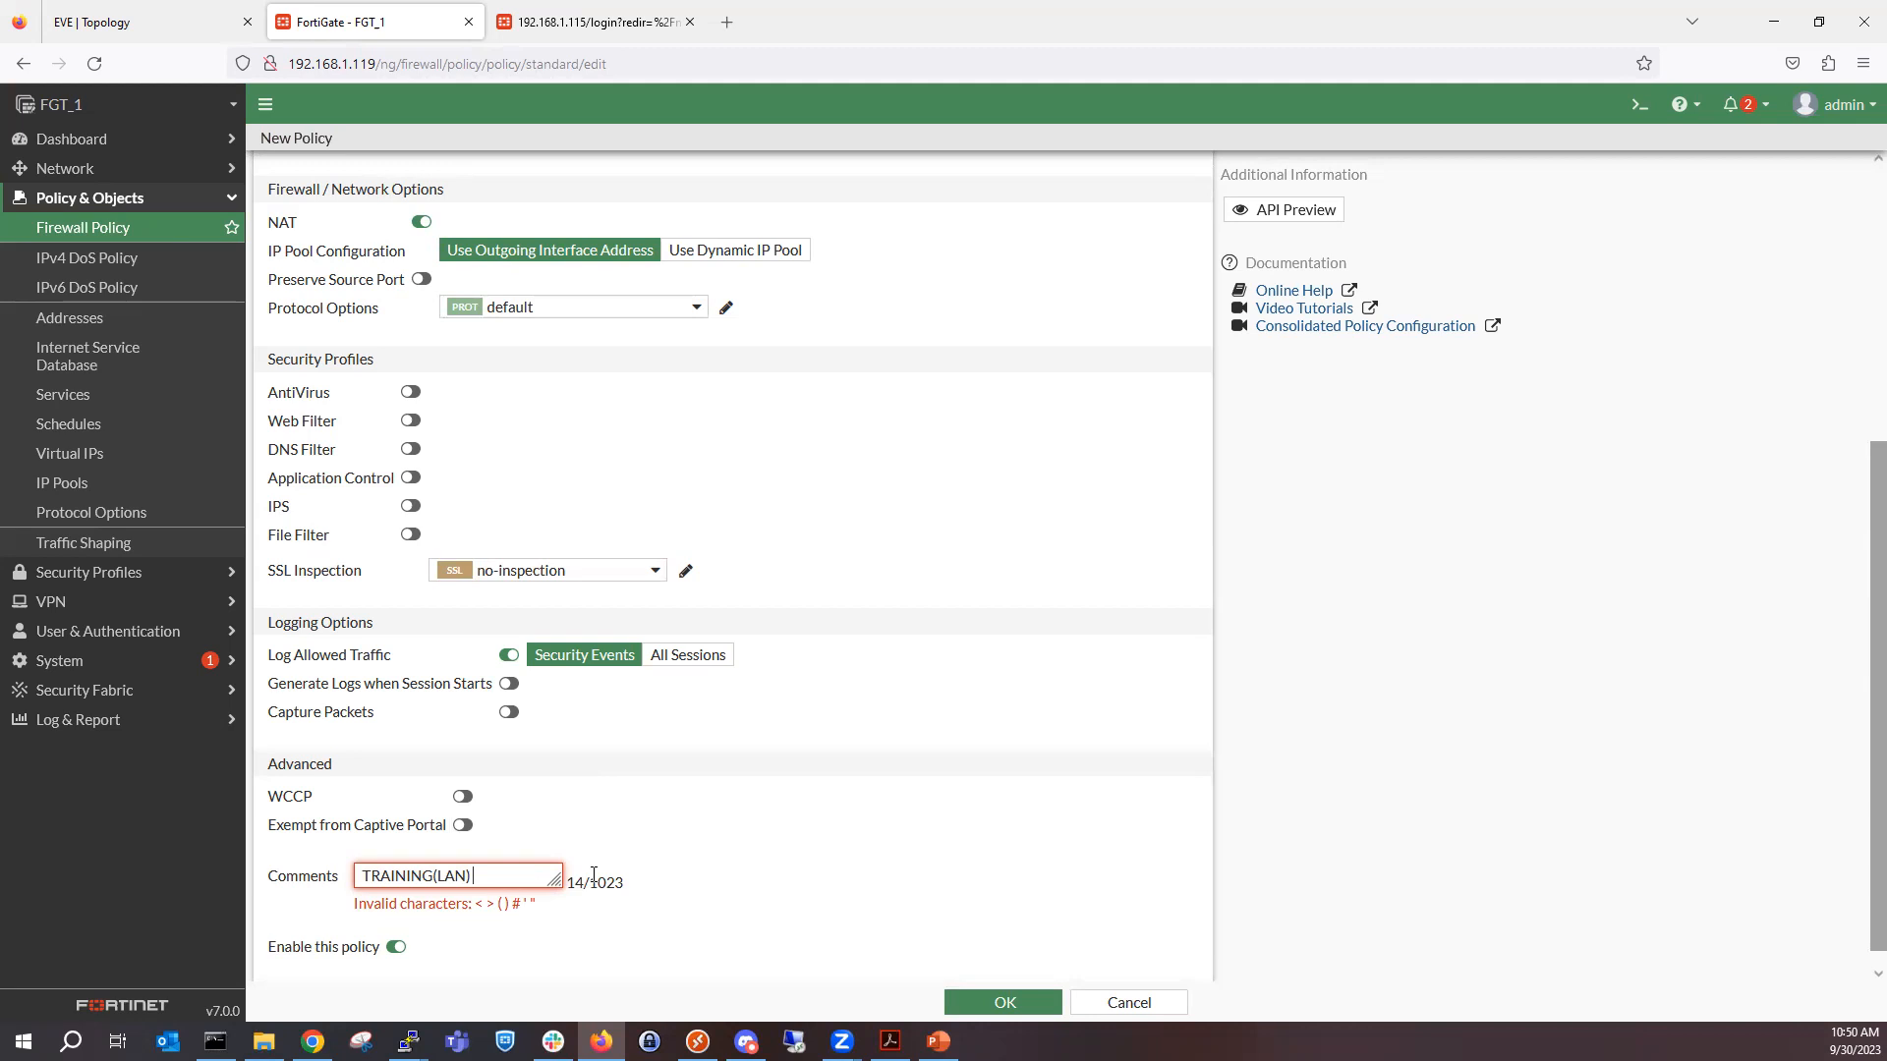
Clear the new policy's comment and name and discard the policy without saving.
triple_click(389, 877)
key("BackSpace")
scroll(1024, 639, "up", 5)
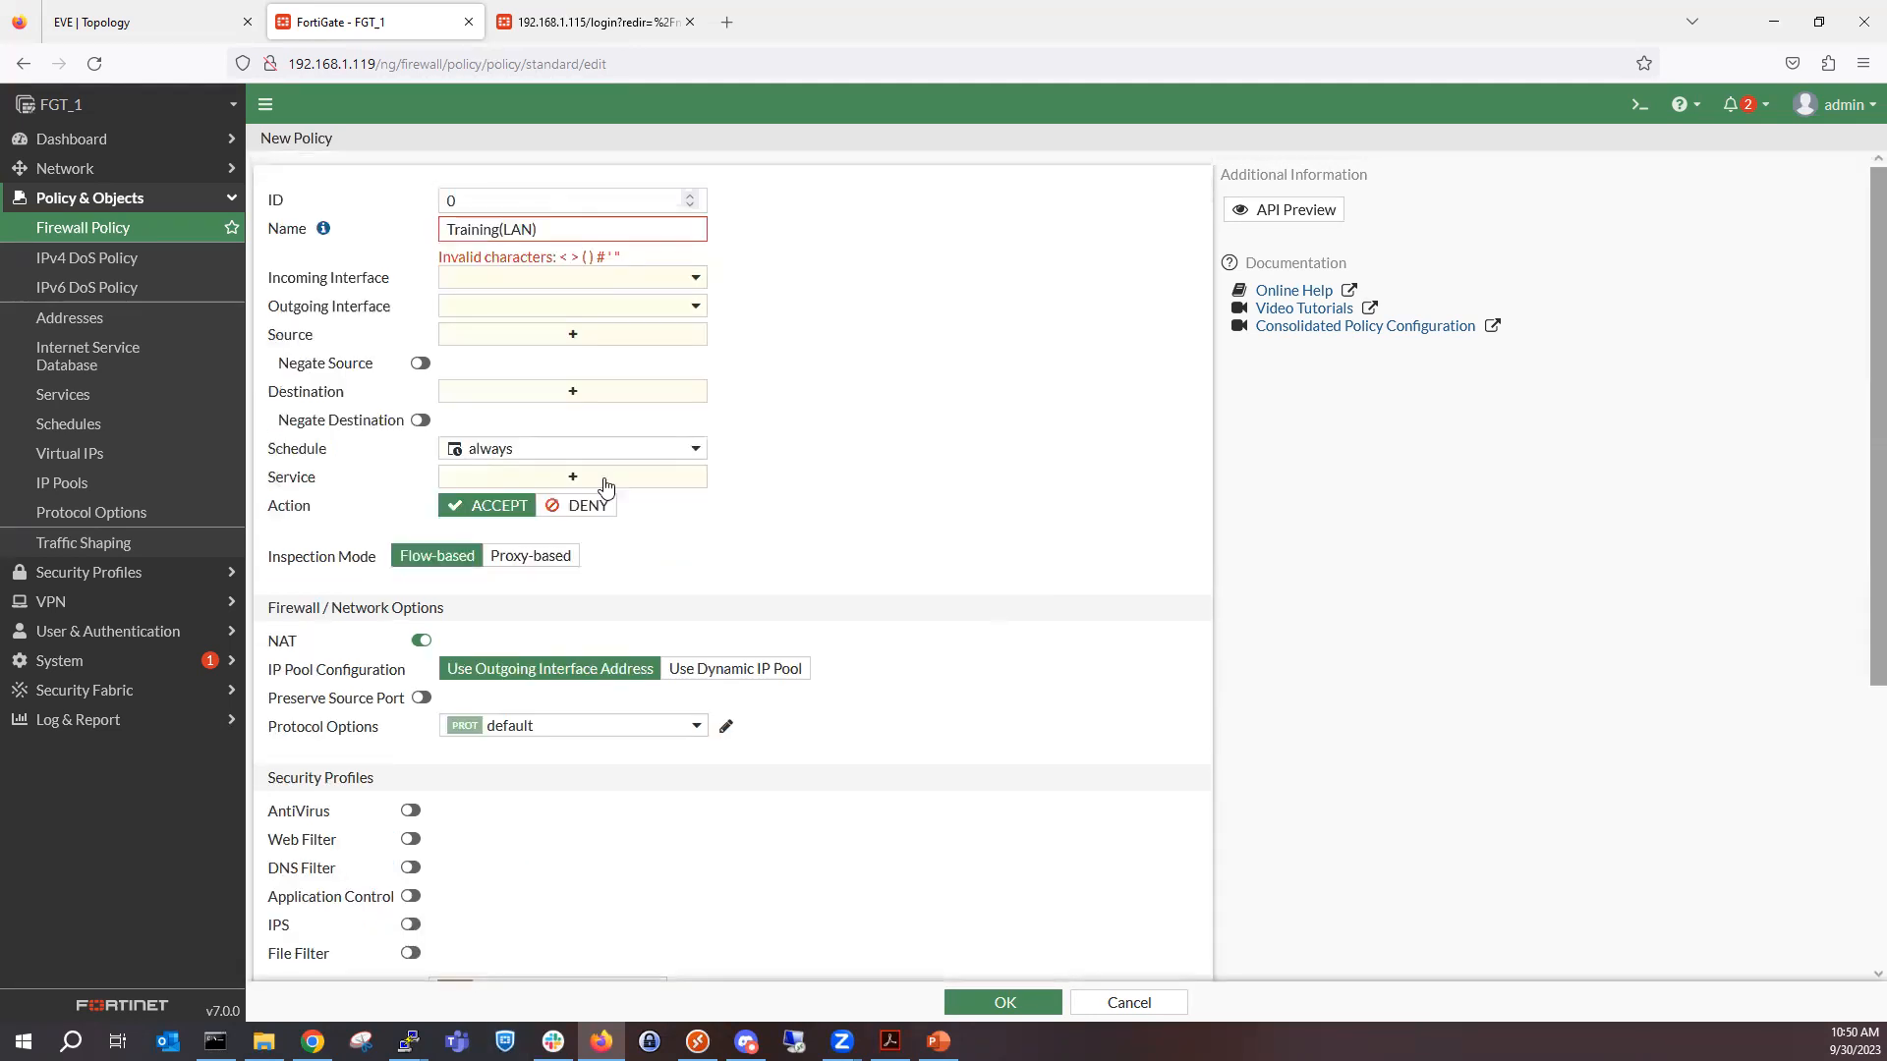
triple_click(586, 239)
key("BackSpace")
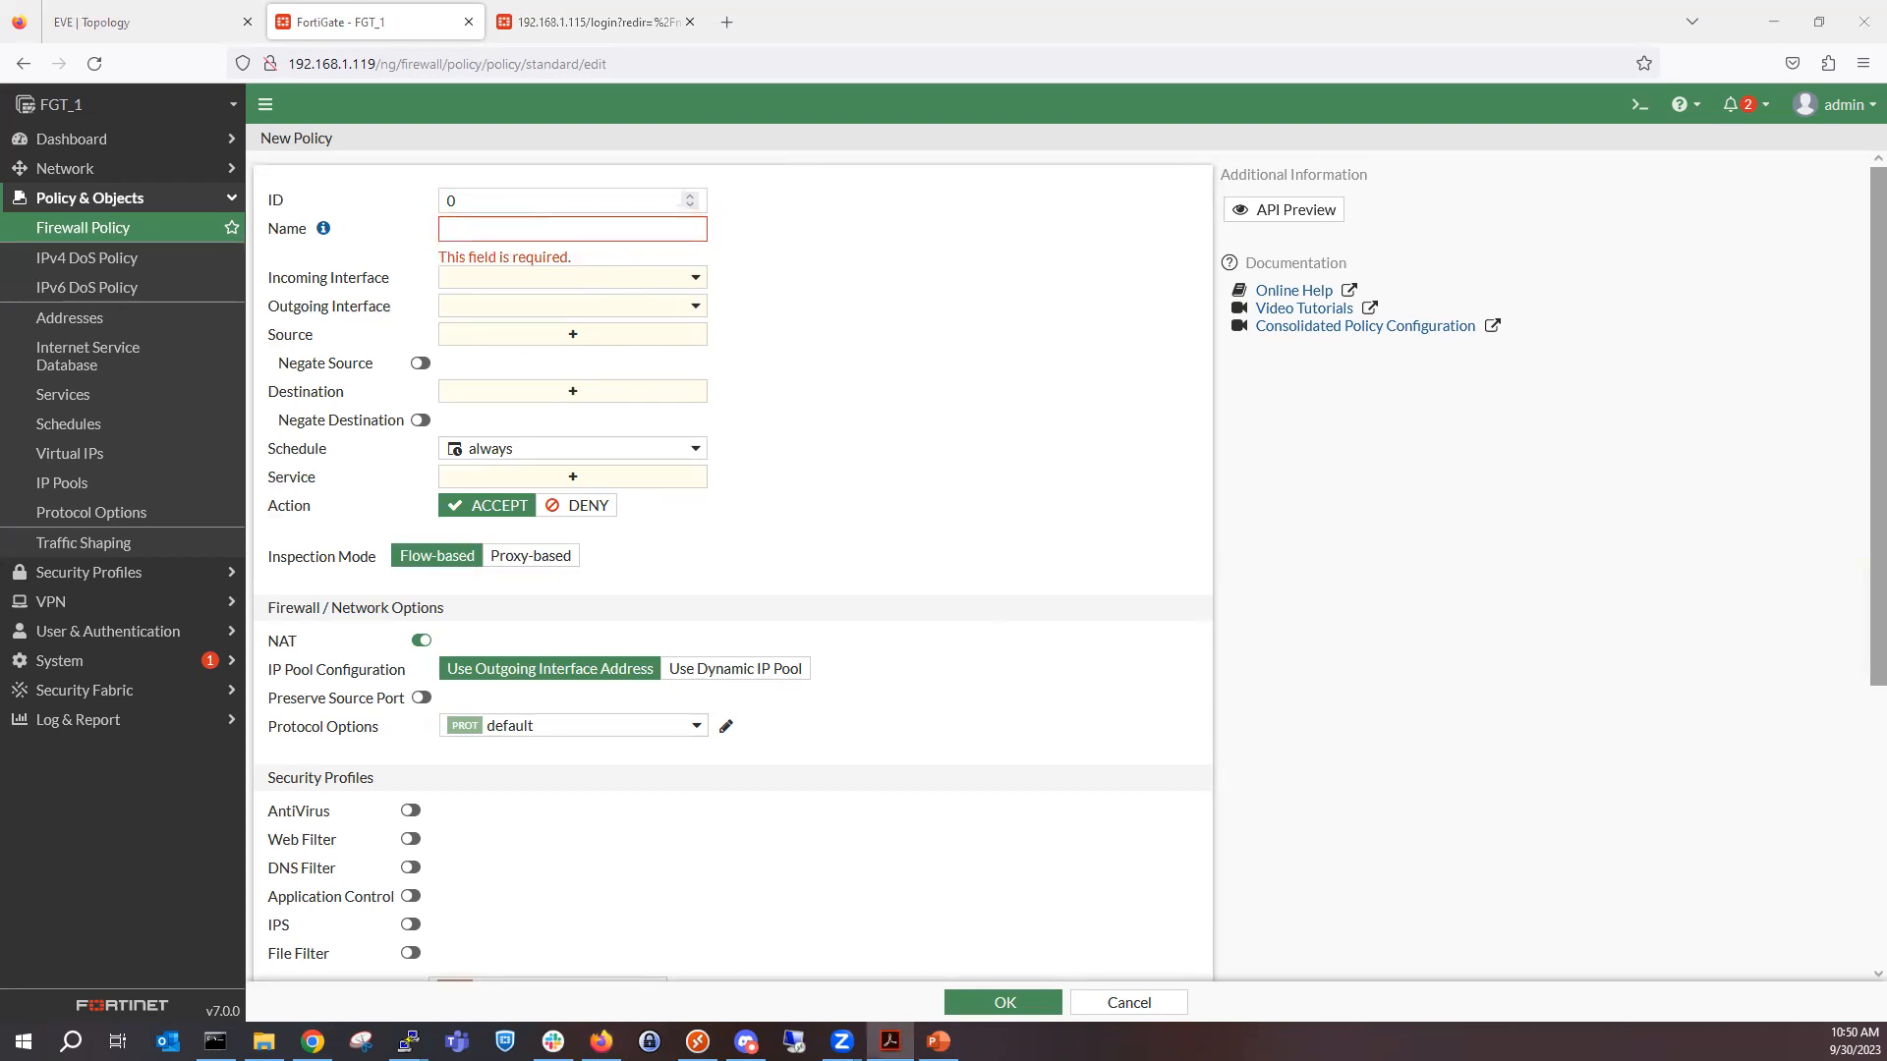
left_click(1121, 1000)
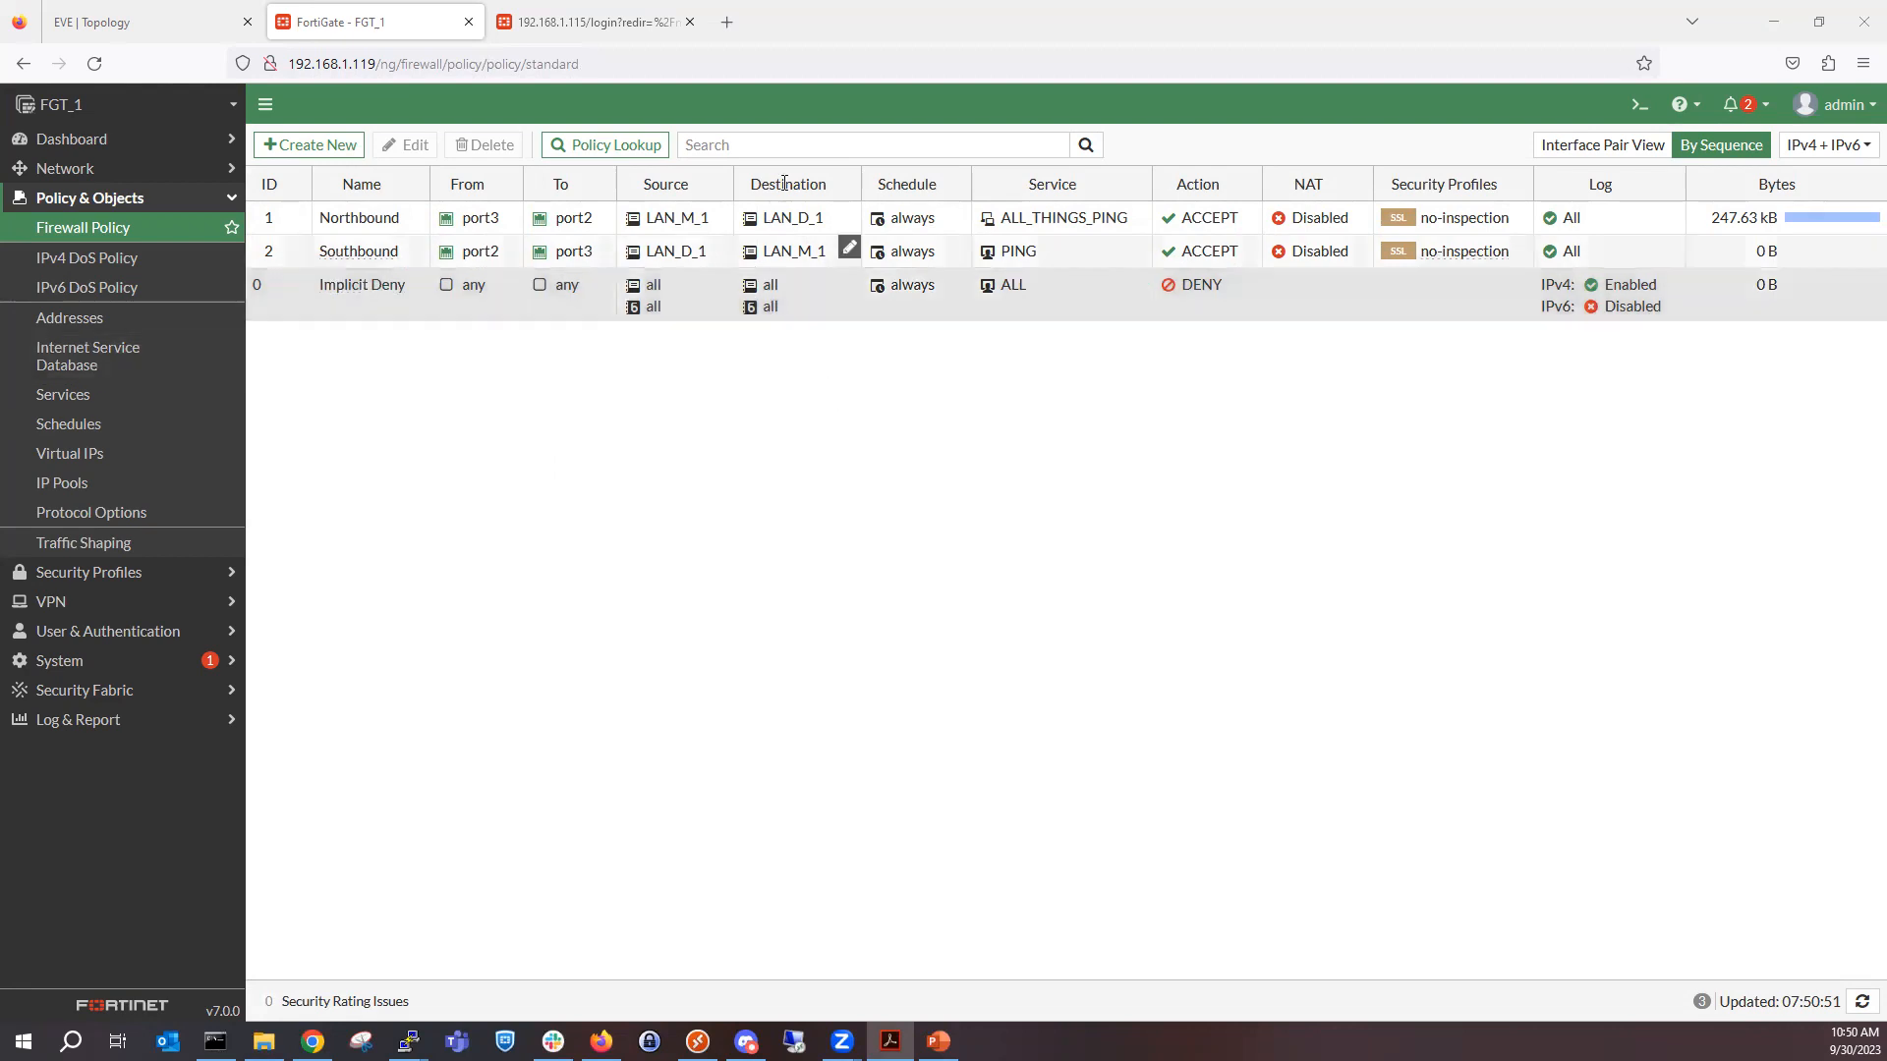
Search the firewall policy list for Southbound and clear the search to show all policies again.
left_click(794, 147)
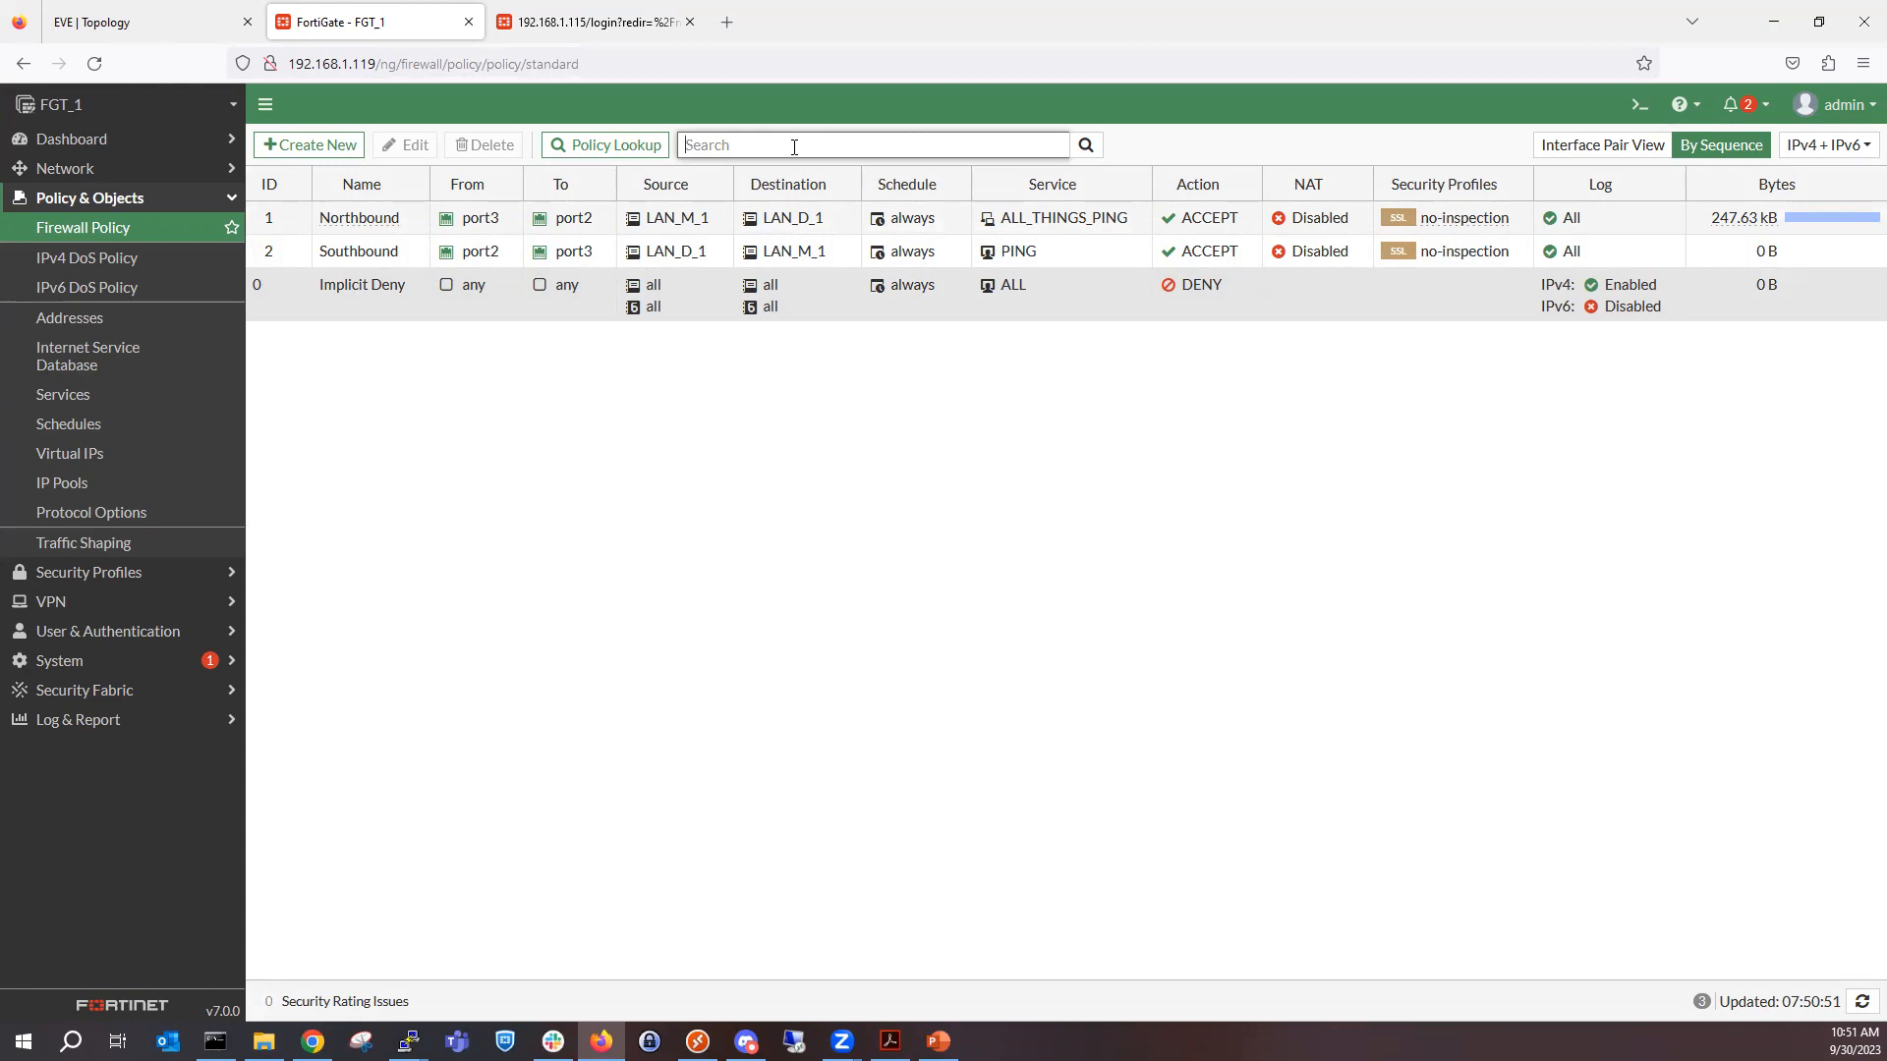
type("Southboung")
key("Return")
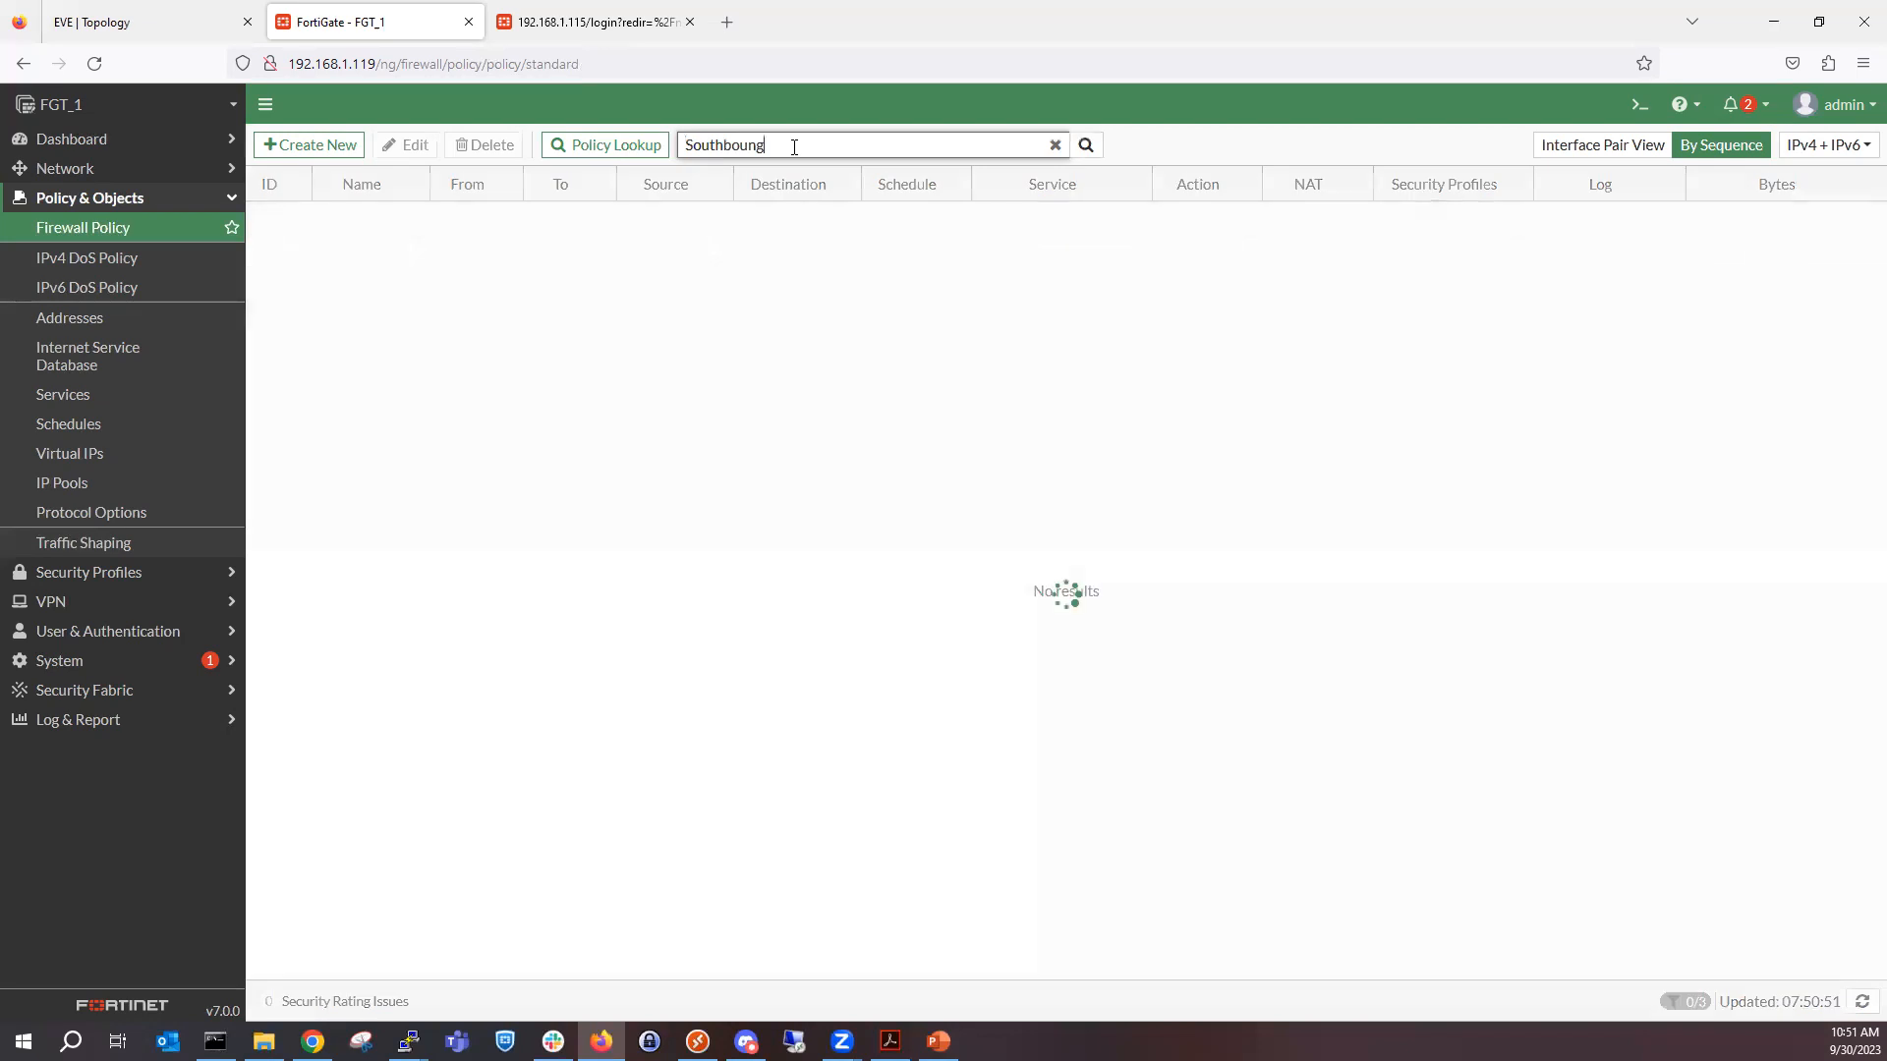
key("BackSpace")
type("d")
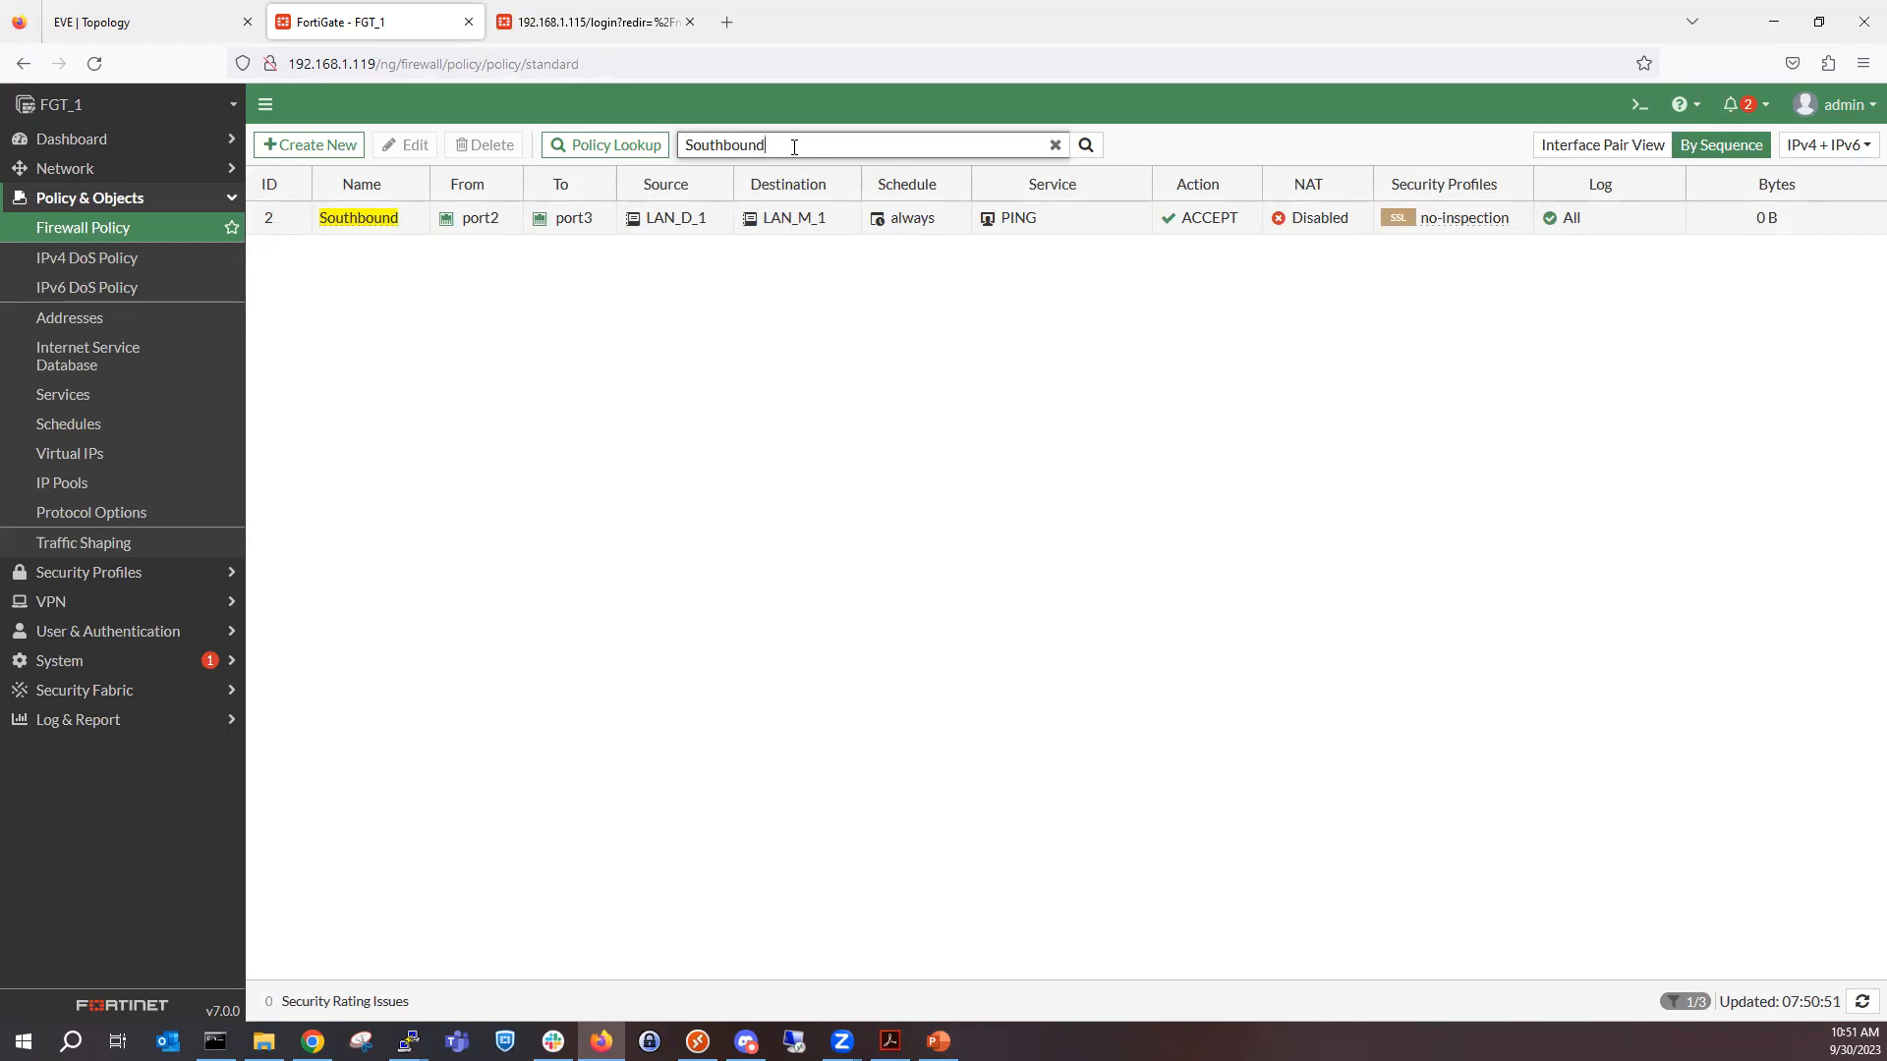
key("BackSpace")
key("BackSpace")
key("BackSpace")
key("BackSpace")
key("BackSpace")
key("BackSpace")
key("BackSpace")
key("BackSpace")
key("BackSpace")
key("BackSpace")
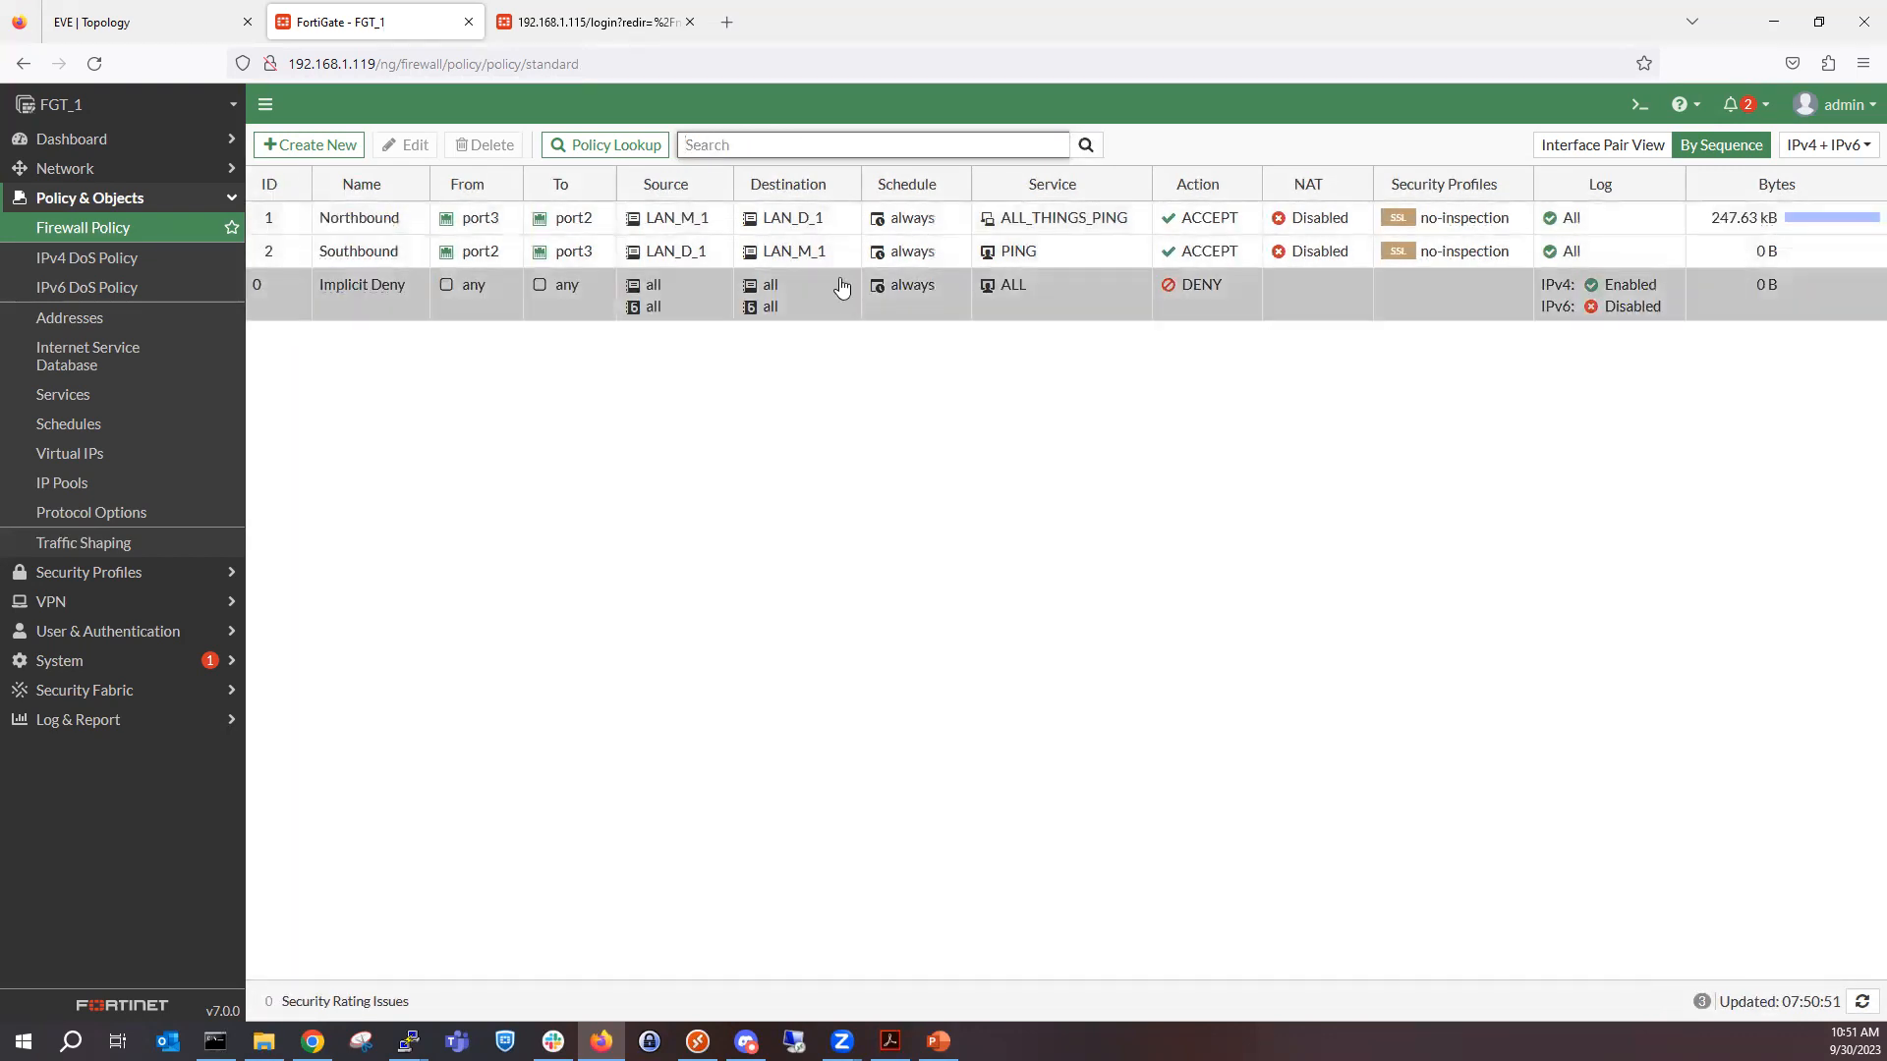
Open Policy Lookup with port3 as the incoming interface and check the running ping in the Mykevia terminal.
left_click(615, 153)
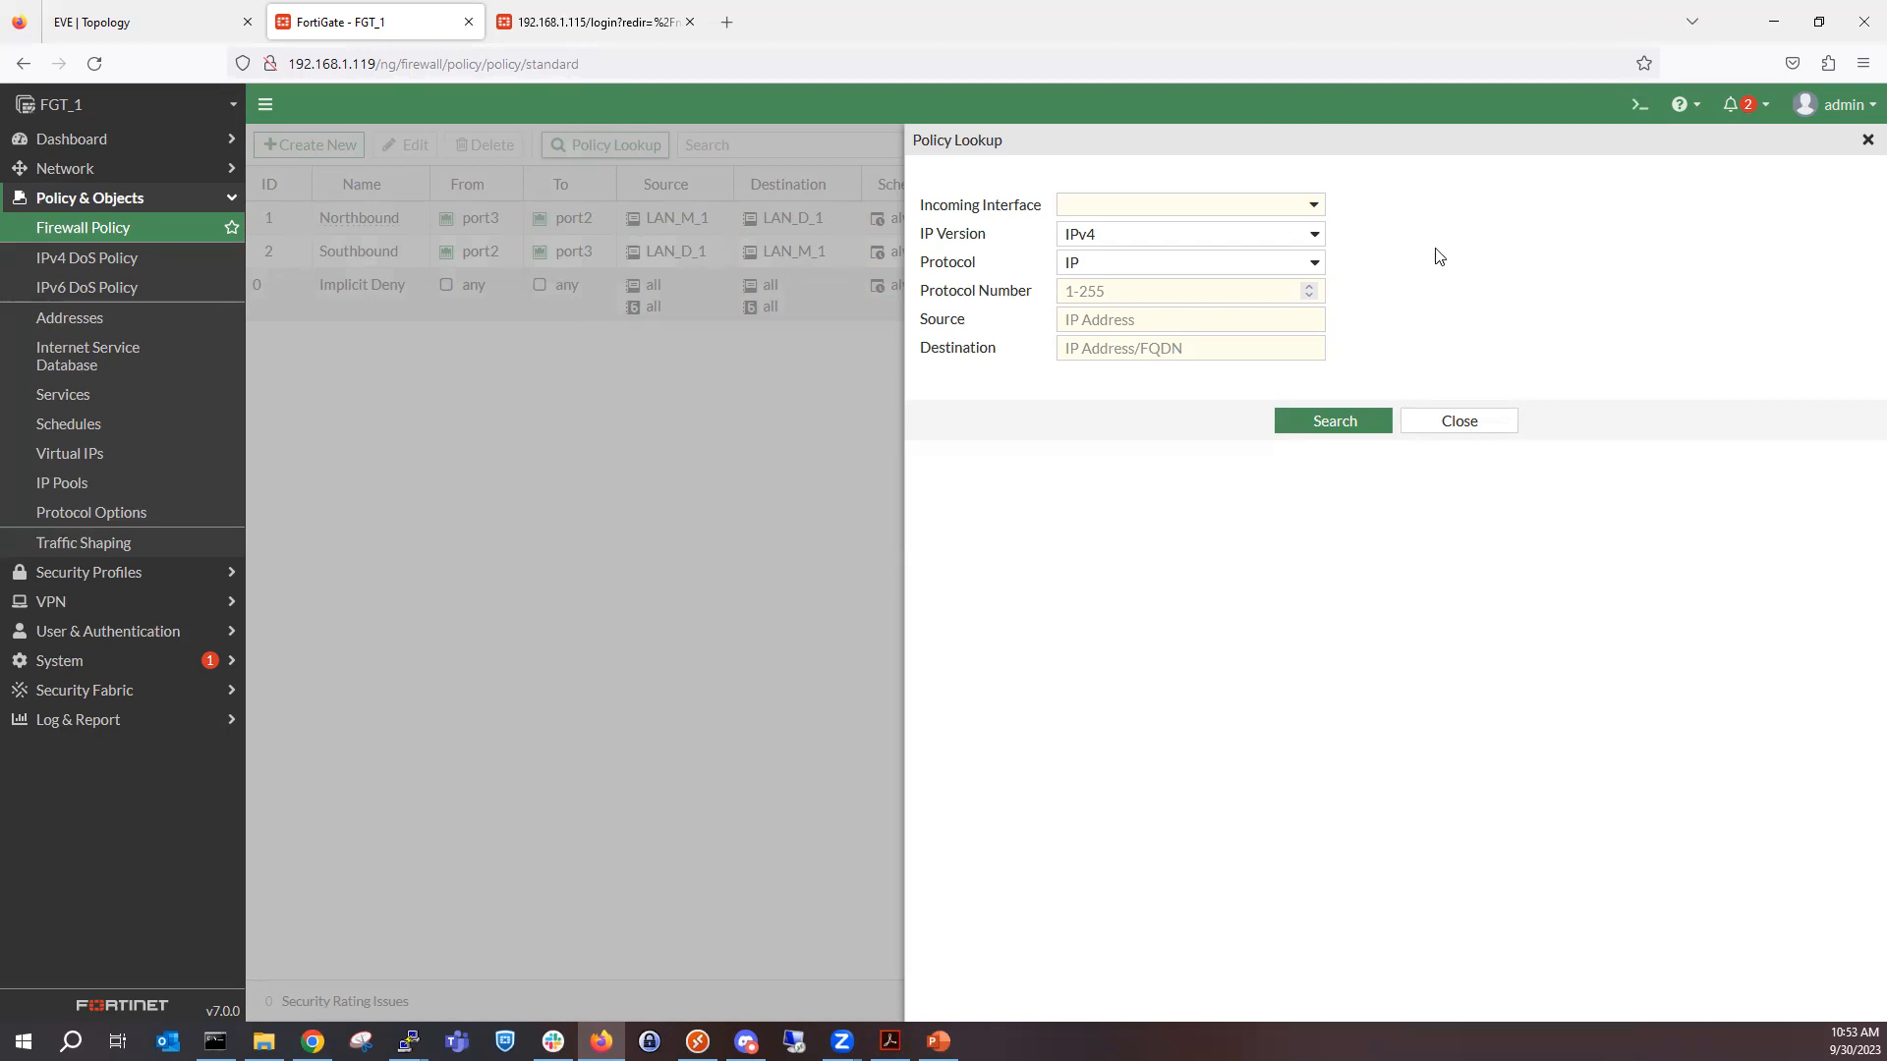
left_click(1160, 211)
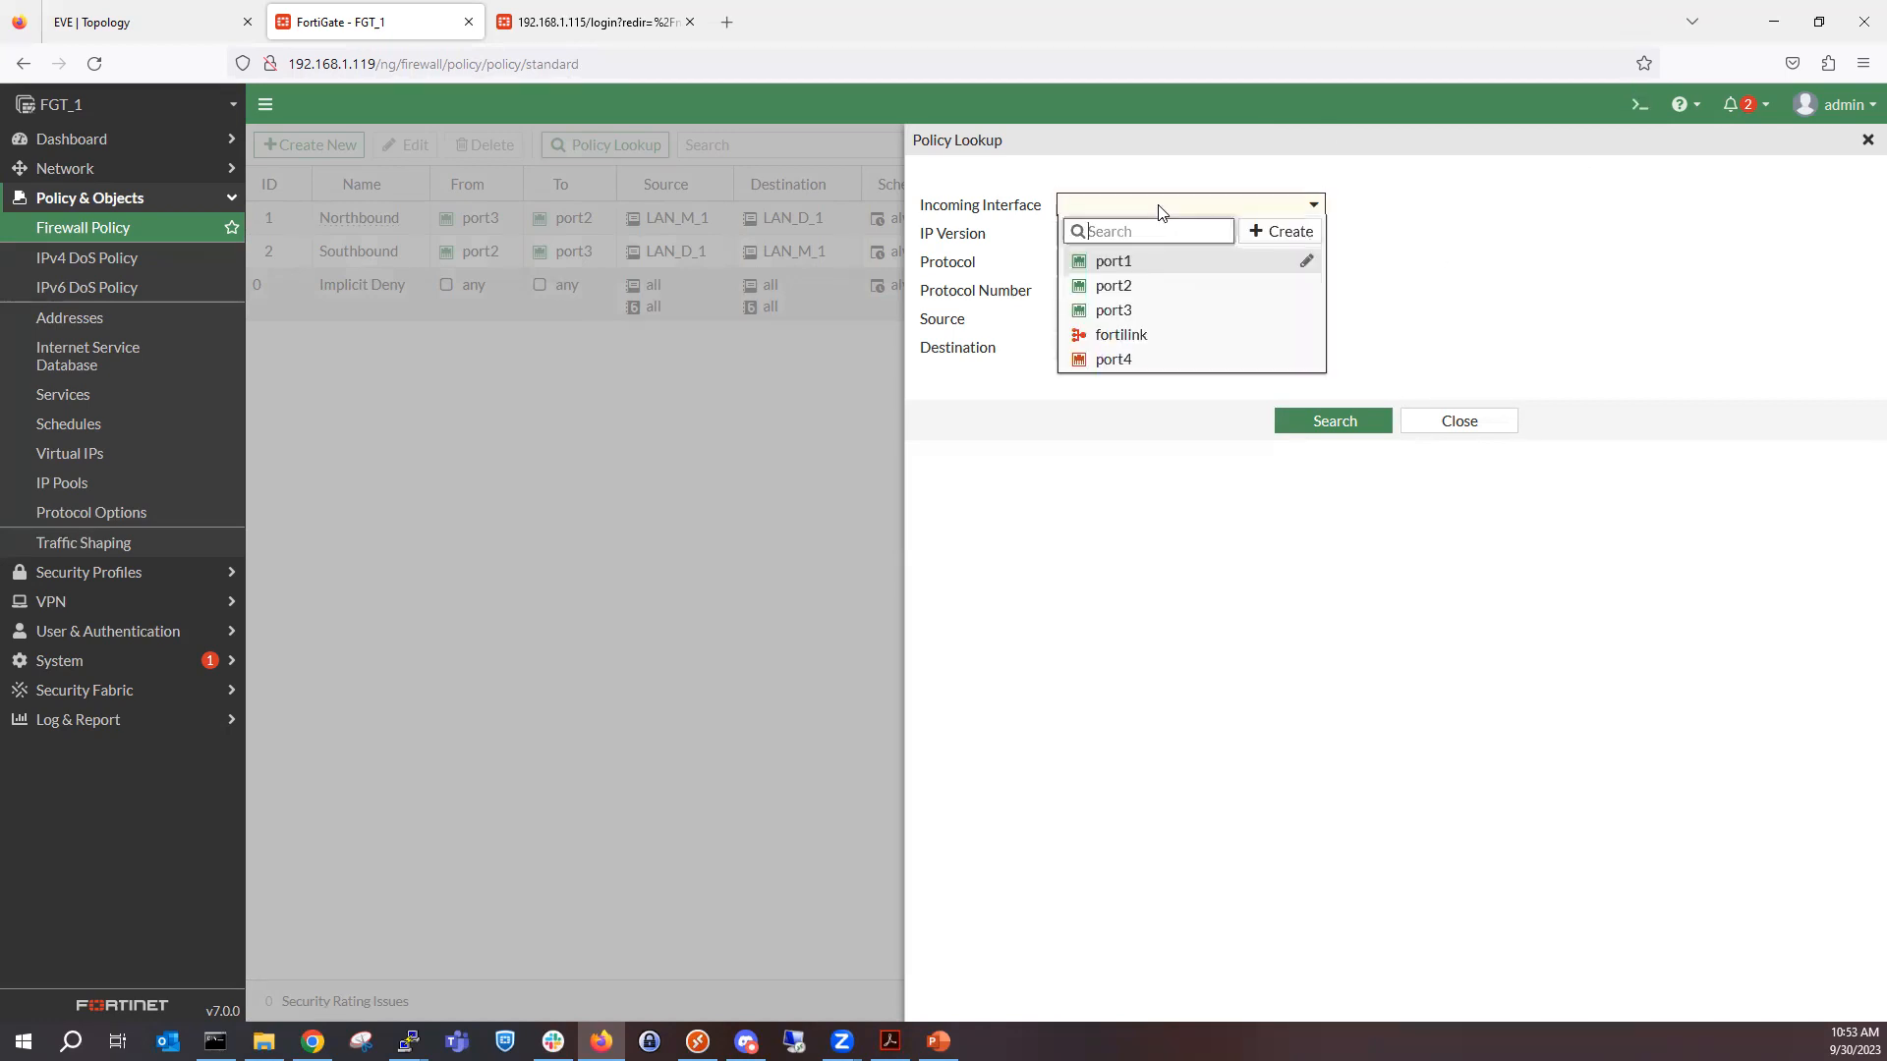
left_click(1167, 309)
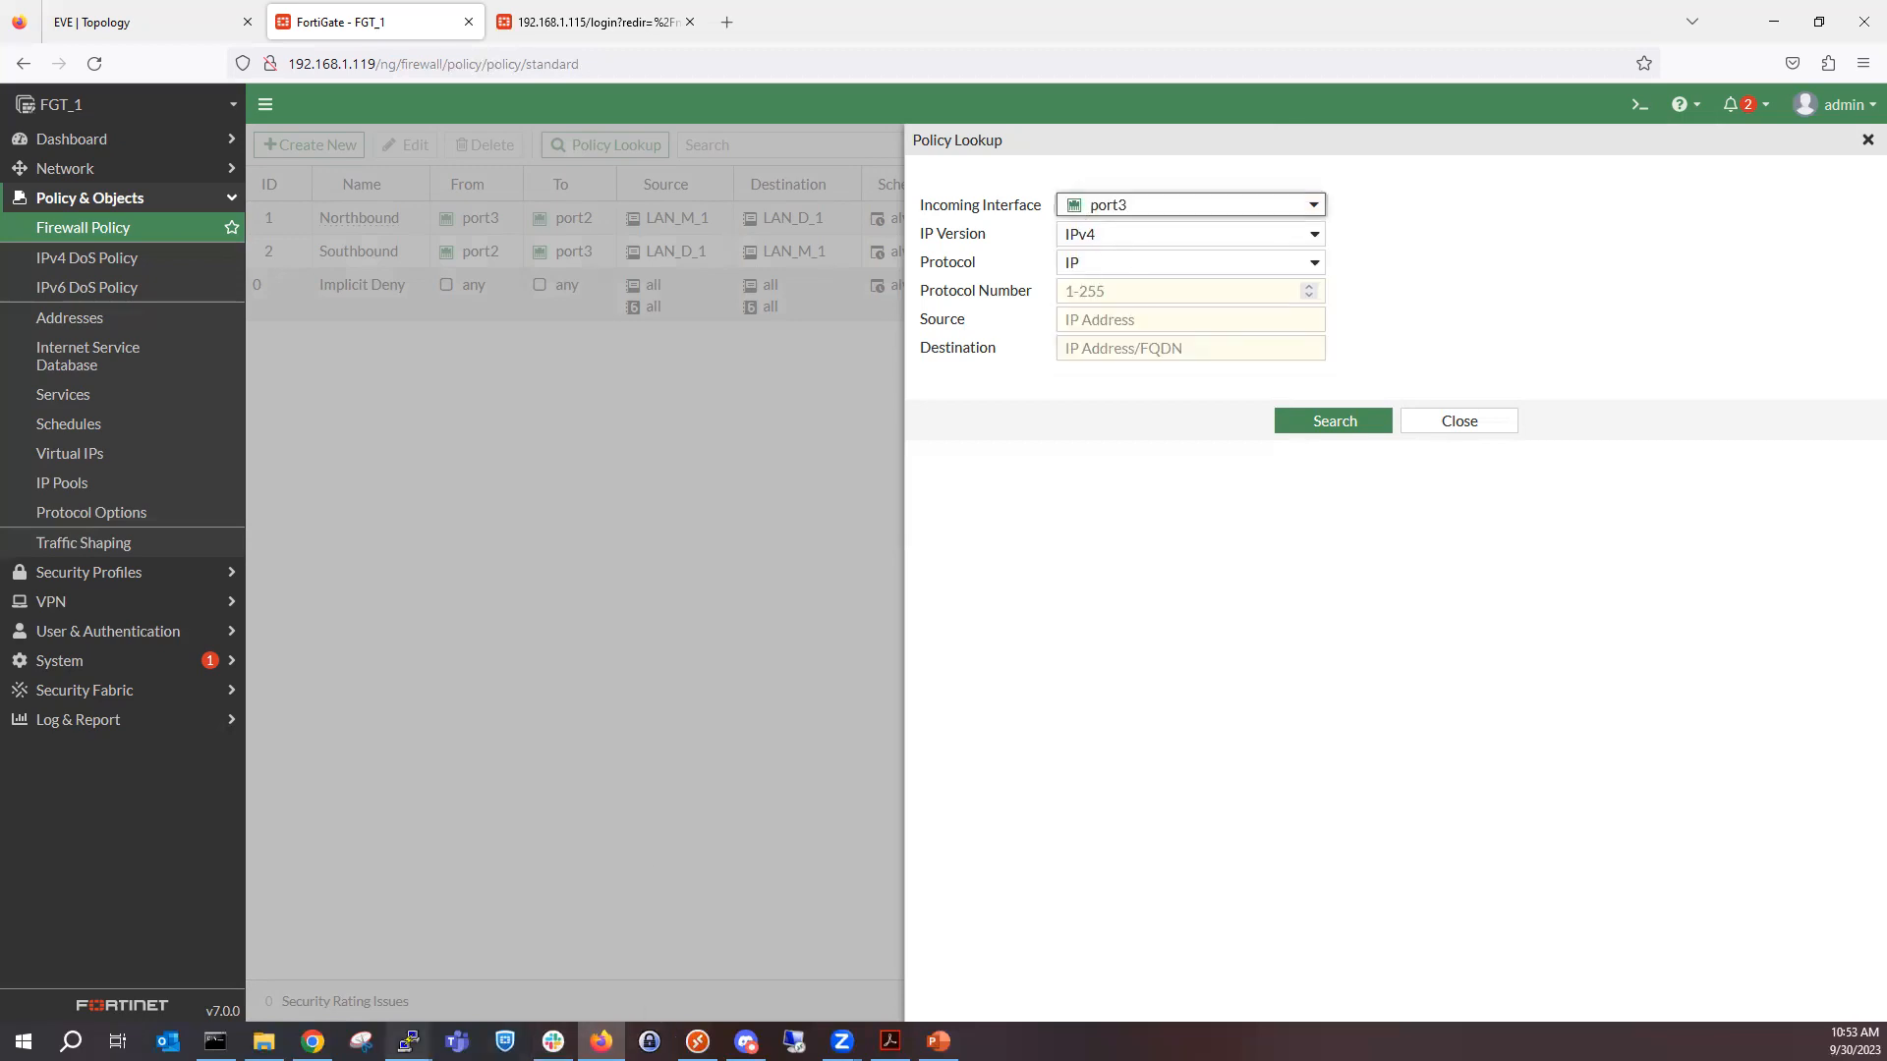
mouse_move(408, 1040)
left_click(741, 958)
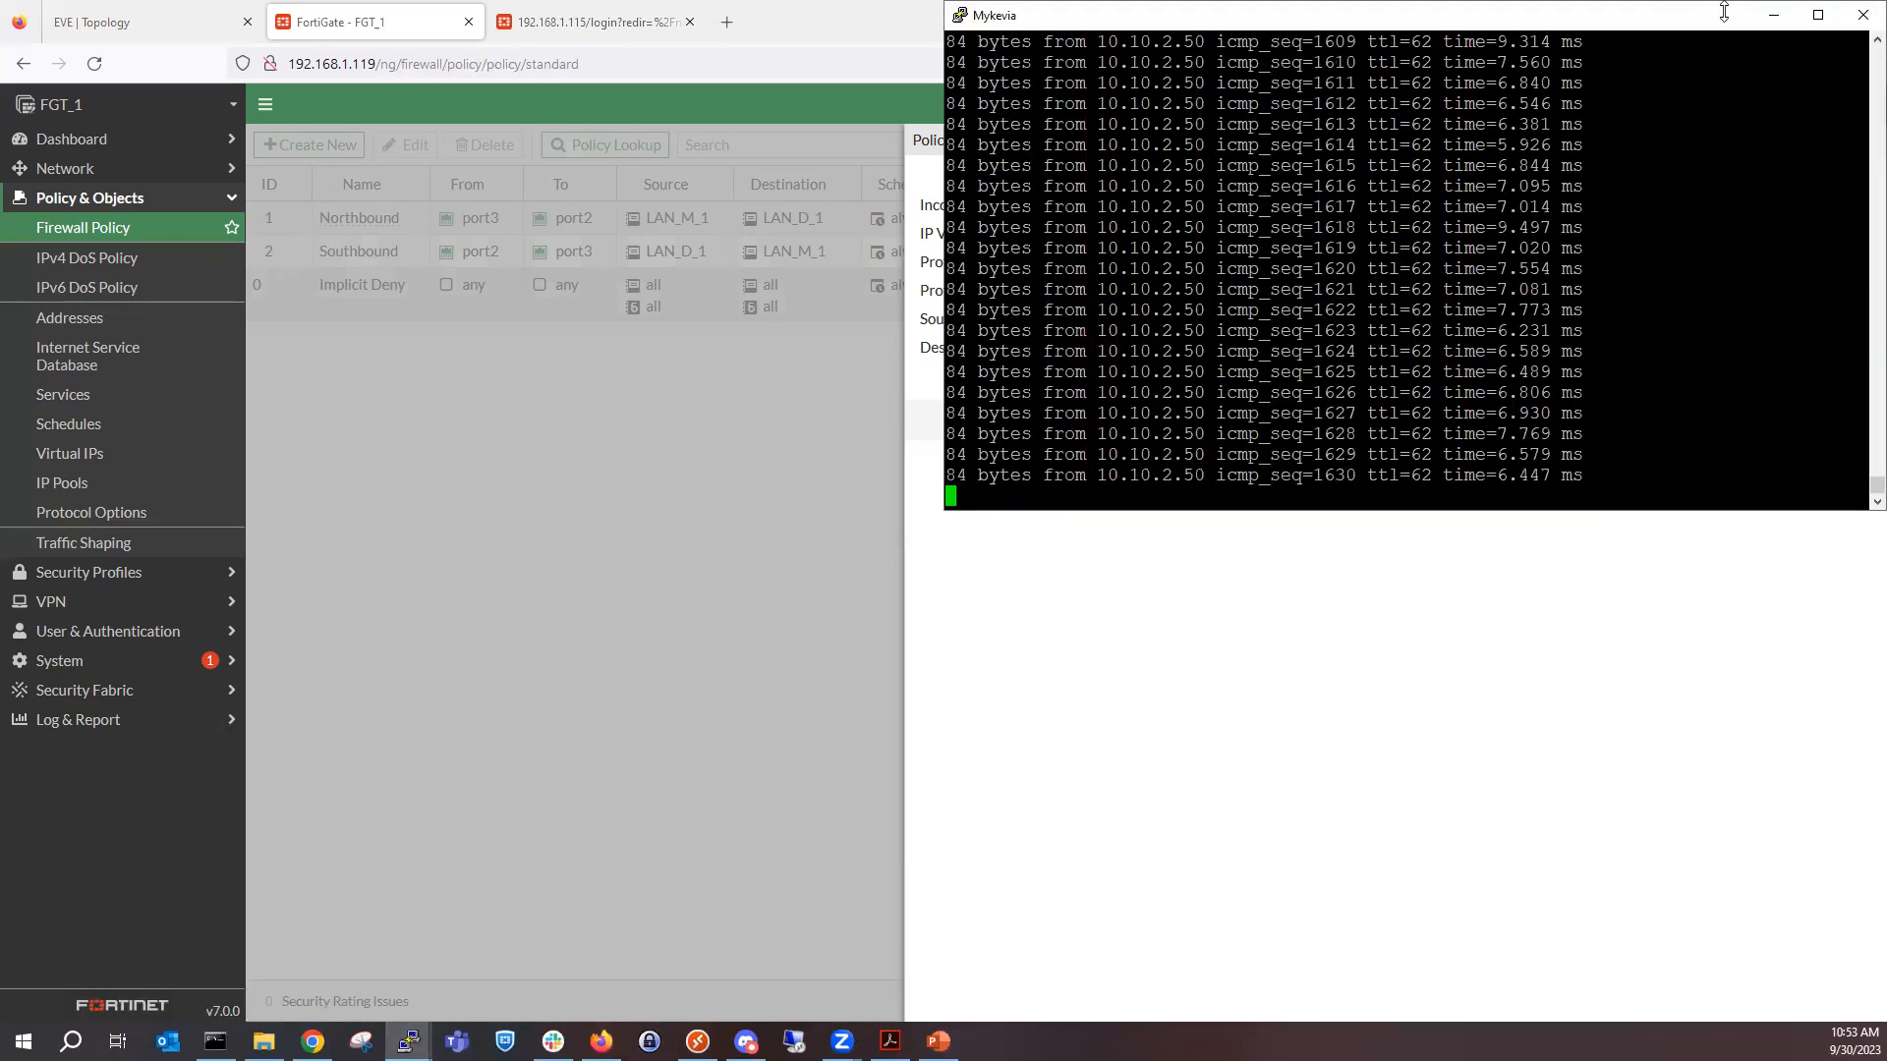
left_click(1774, 15)
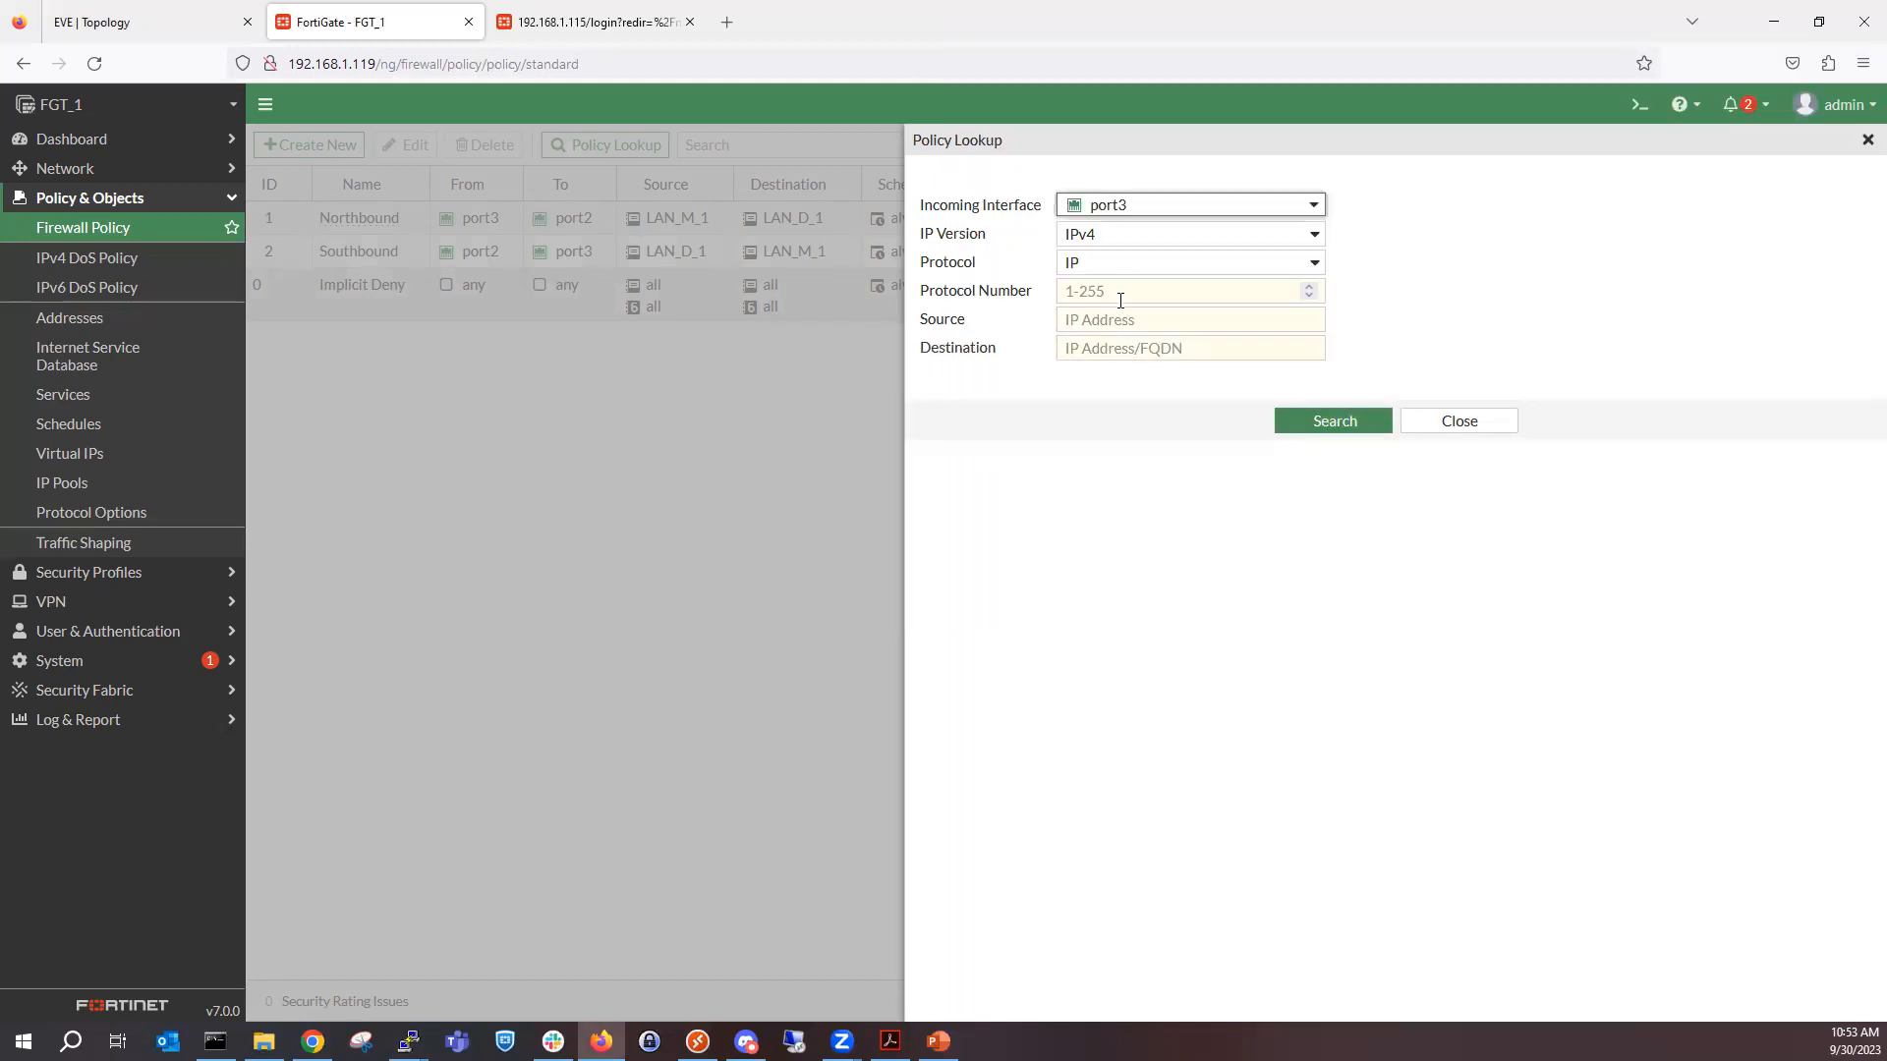
Review the IP version and protocol options and set the lookup protocol to ICMP ping request, keeping IPv4.
left_click(1109, 237)
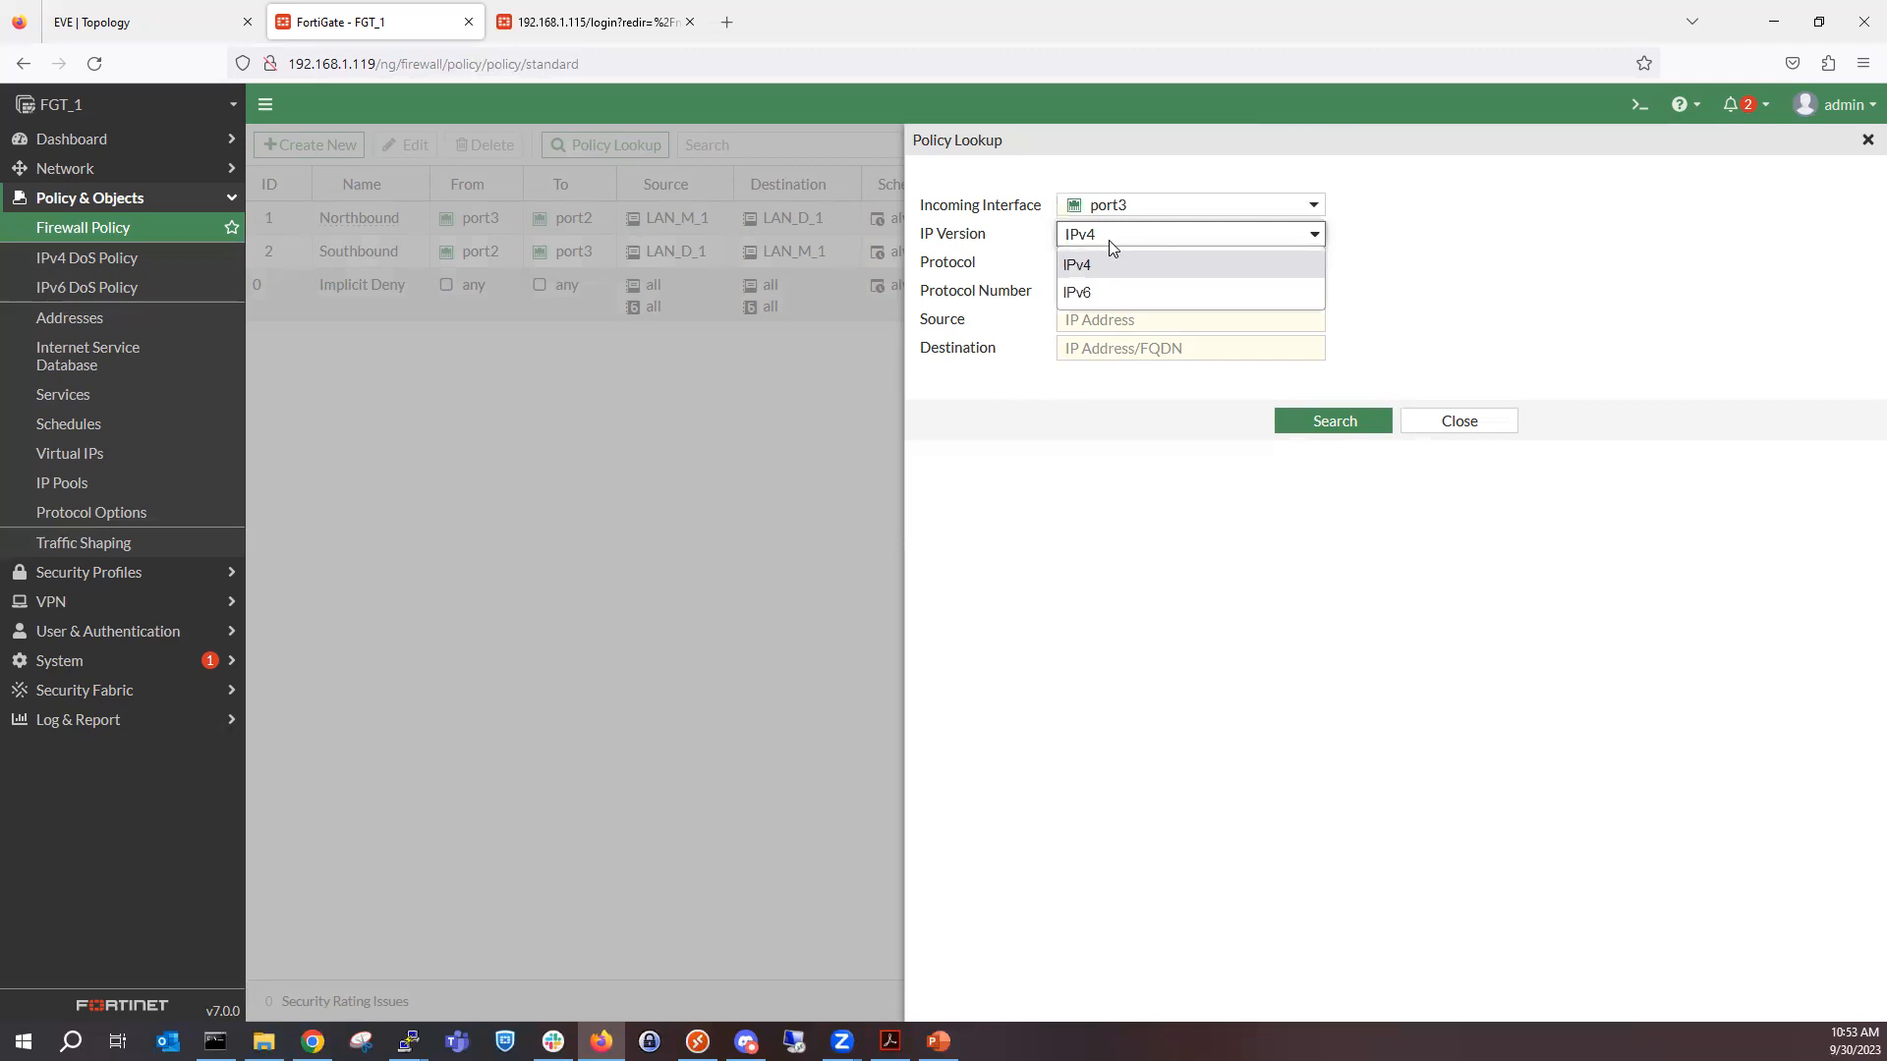
left_click(1108, 240)
left_click(1115, 264)
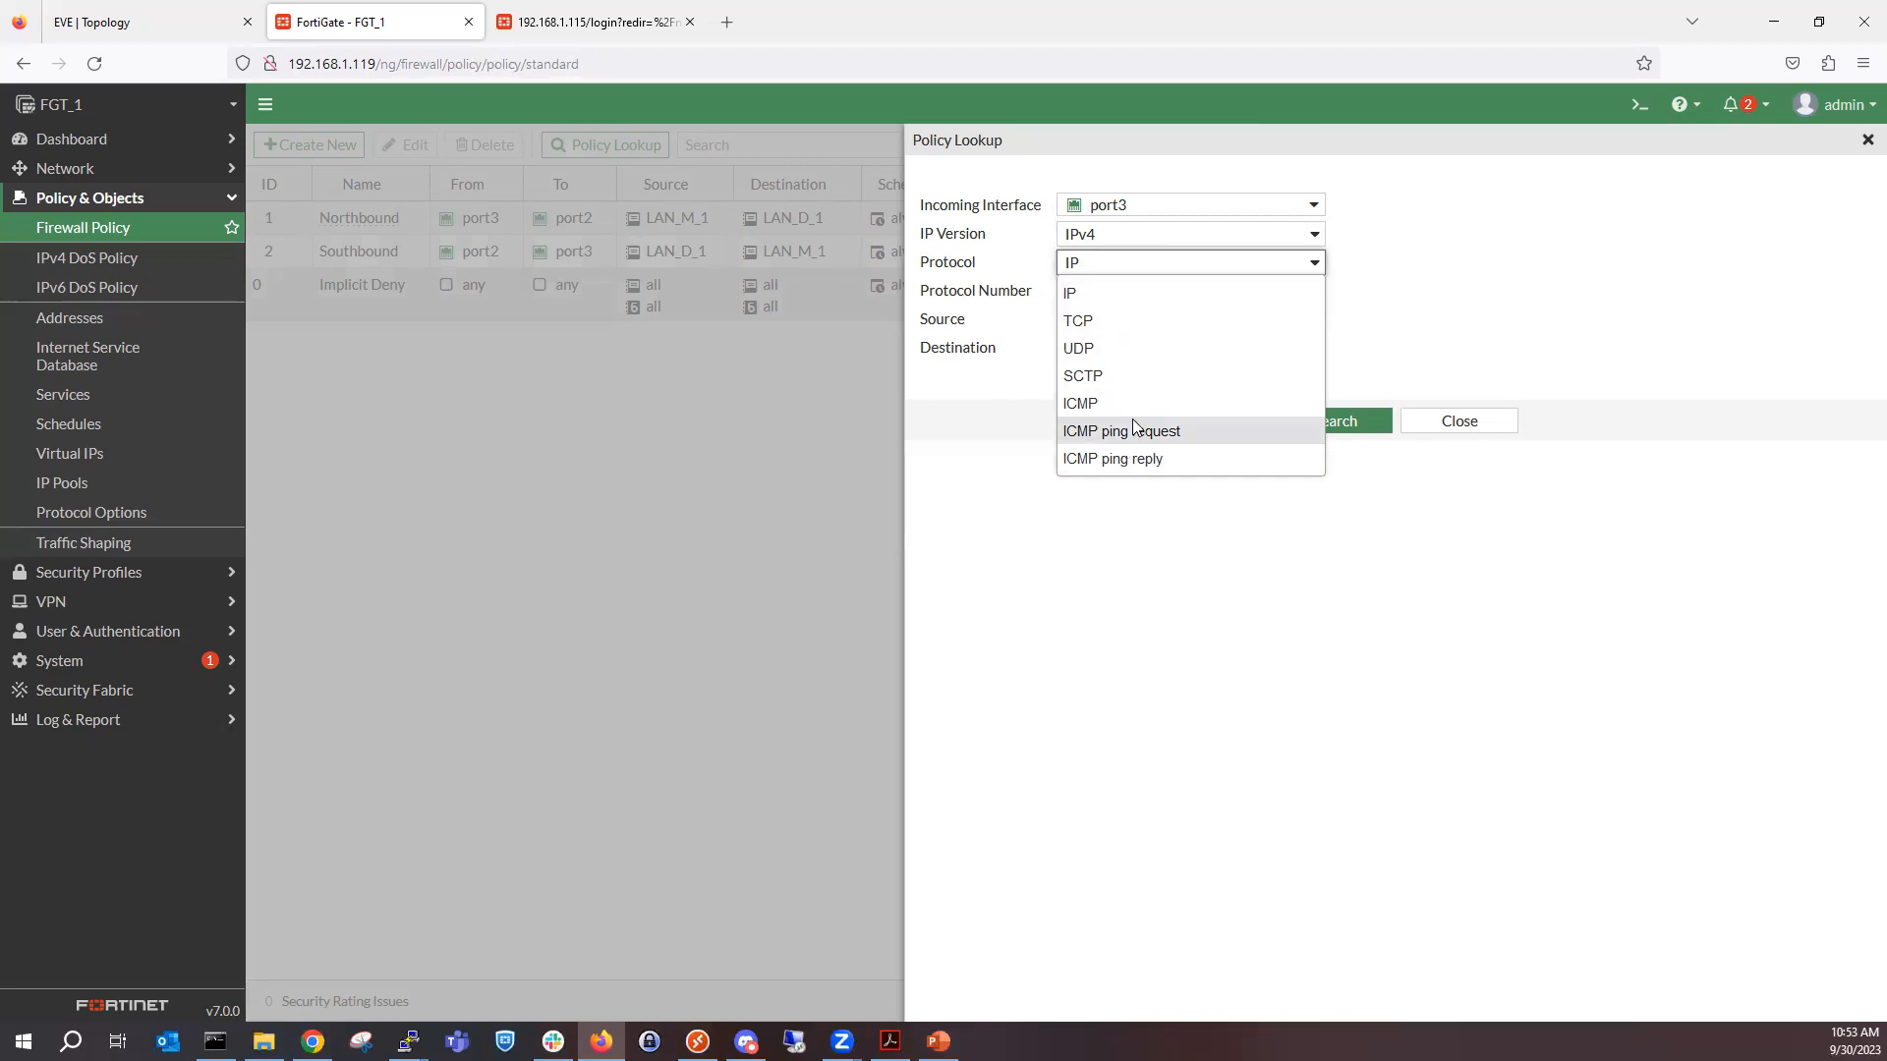
left_click(1522, 300)
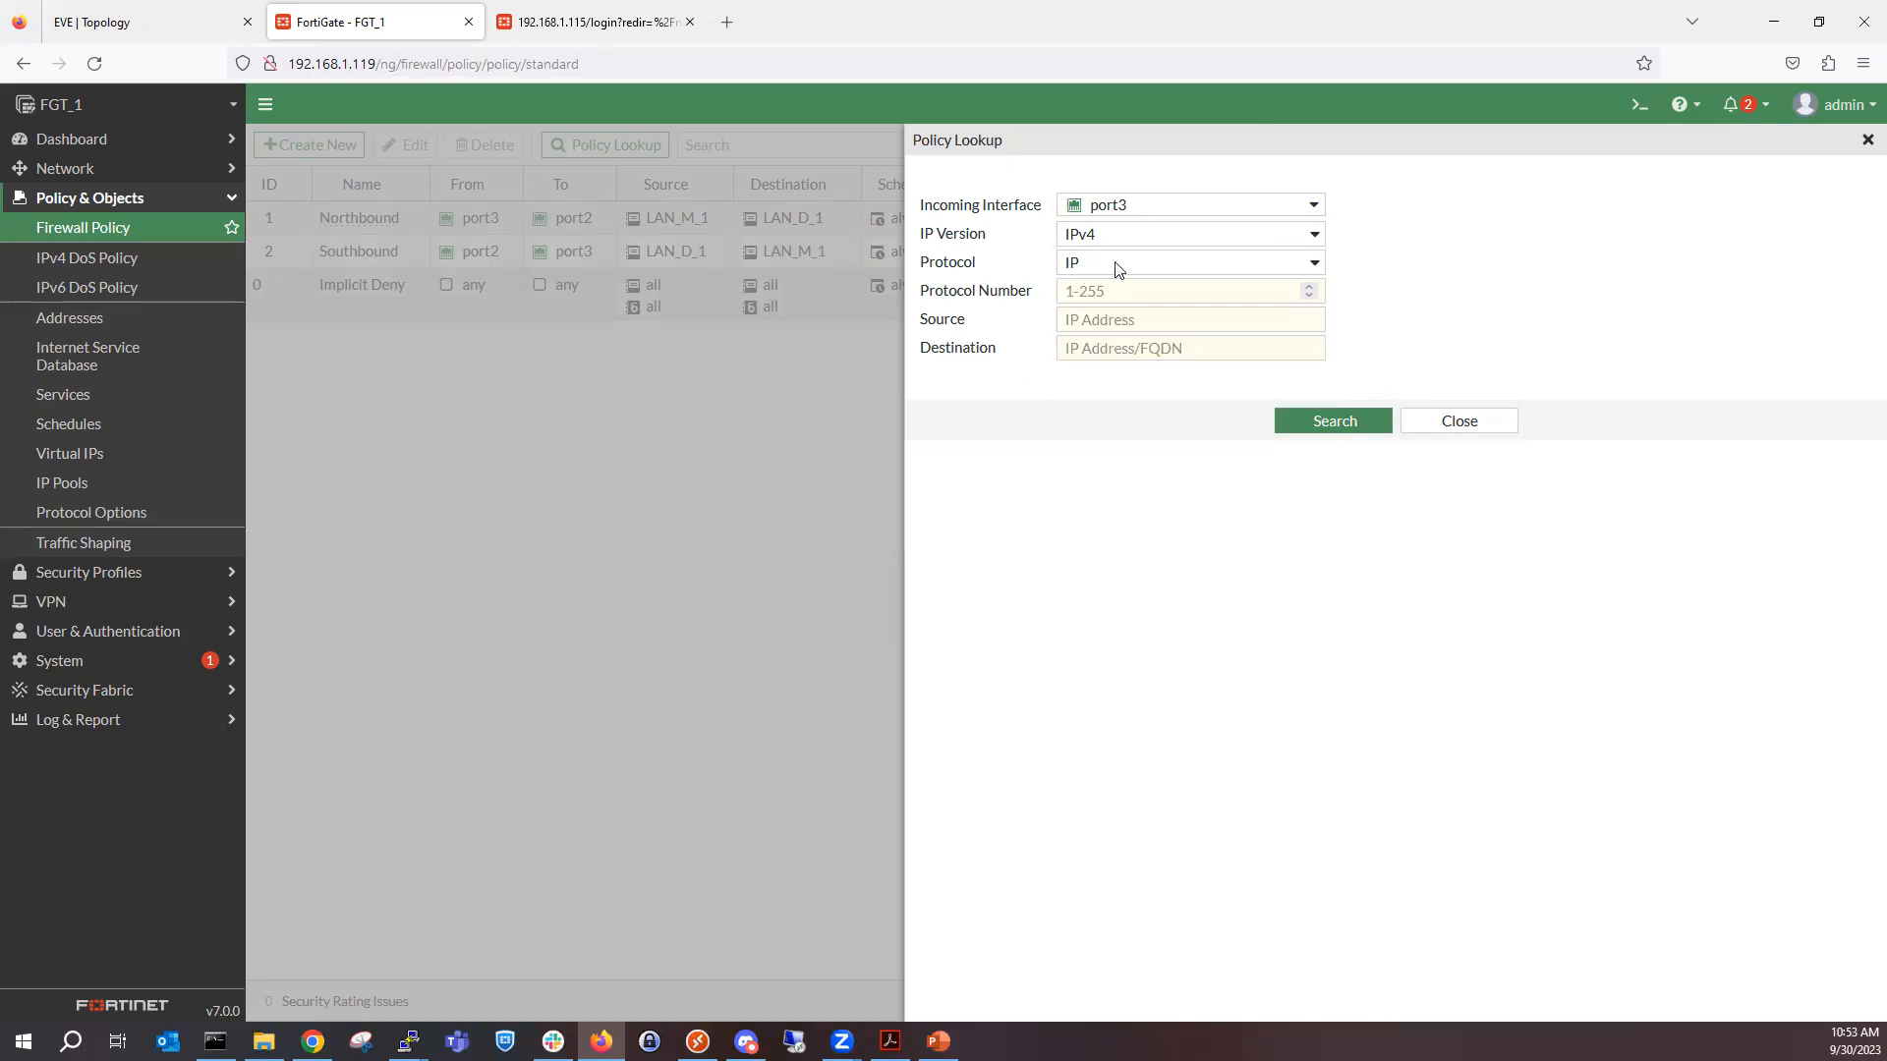
left_click(1093, 293)
left_click(1077, 314)
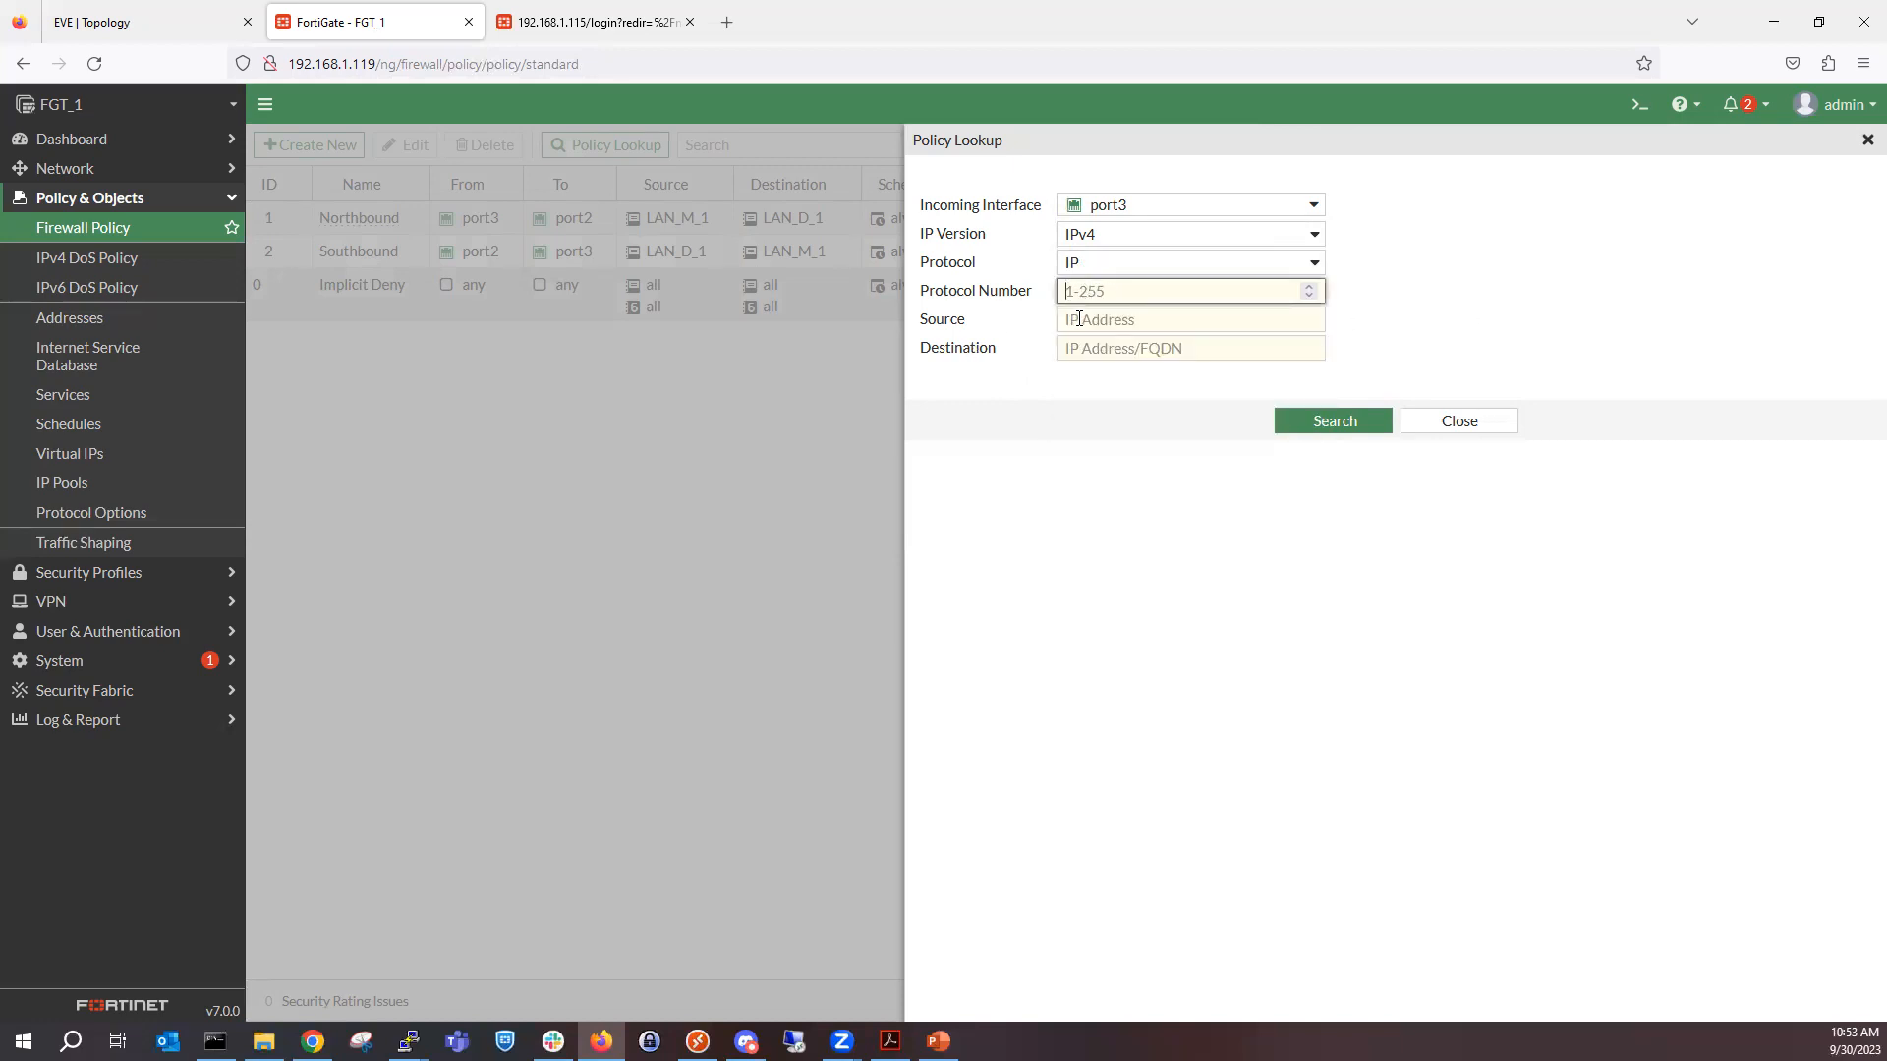
left_click(1104, 295)
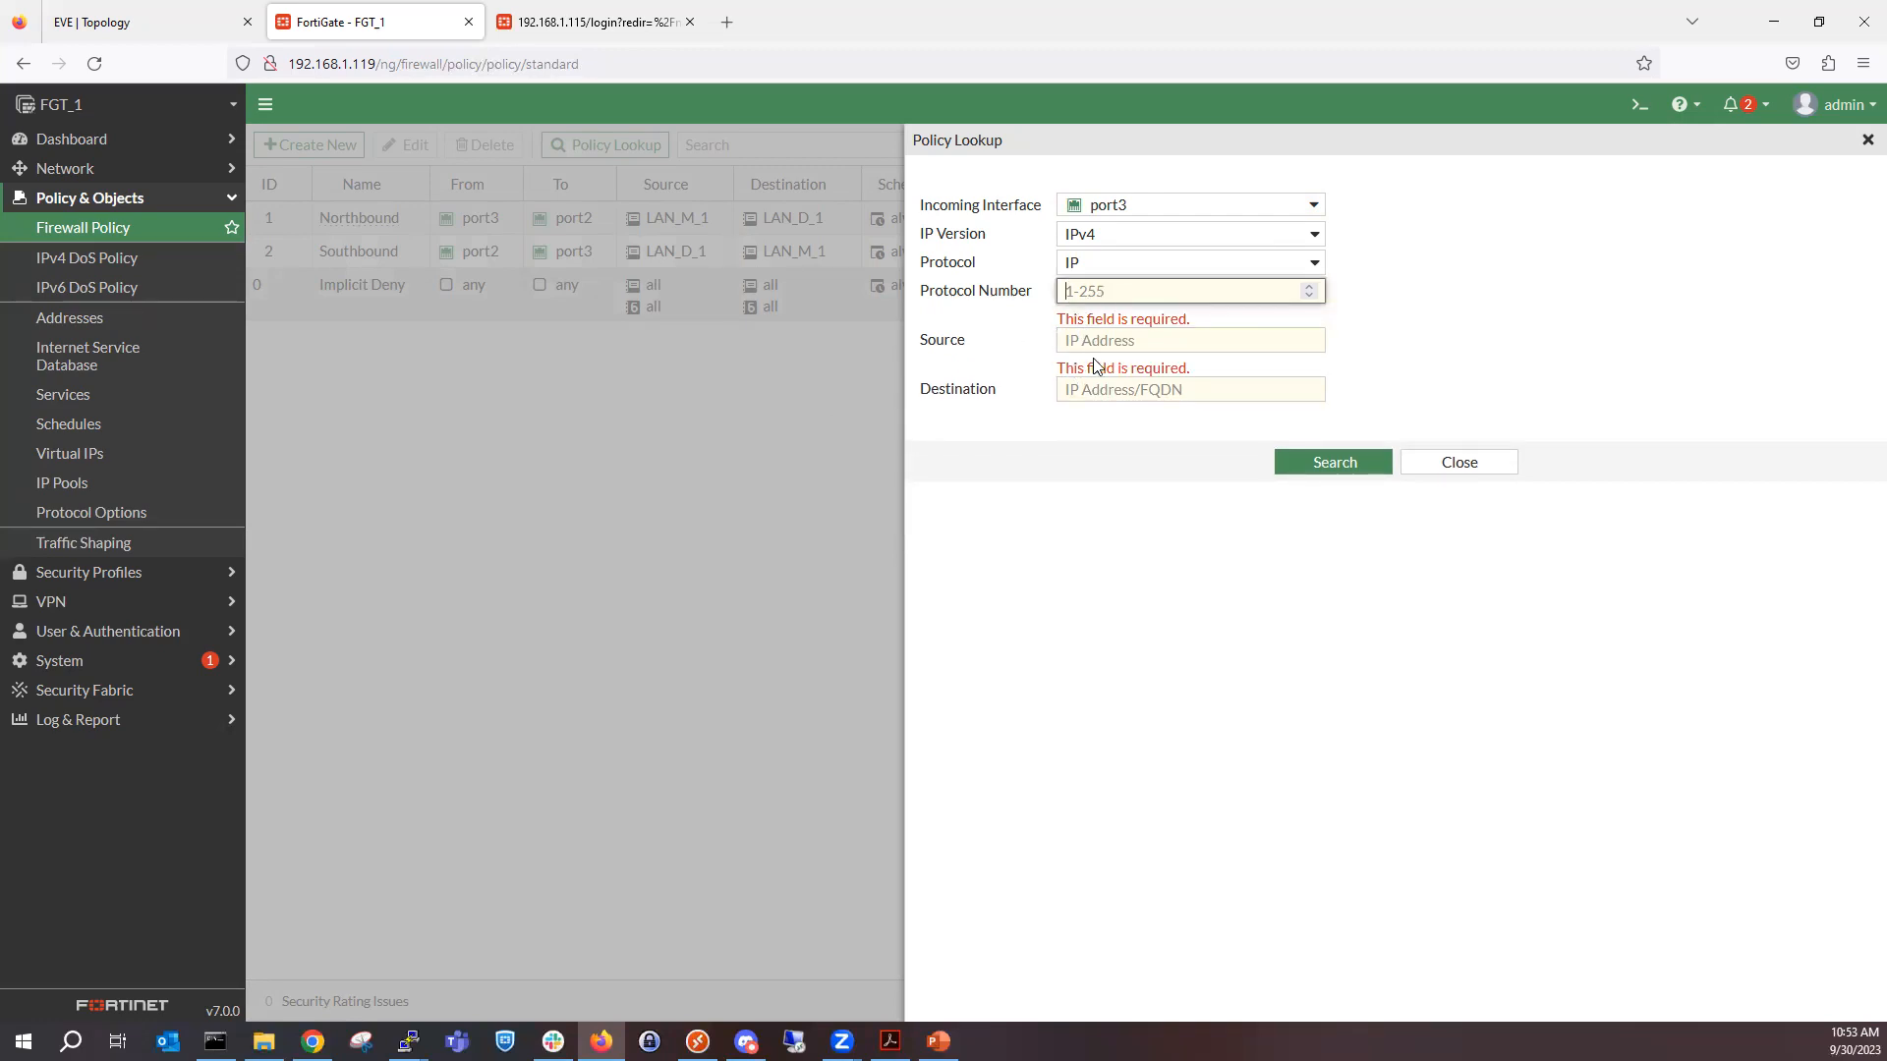
left_click(1147, 266)
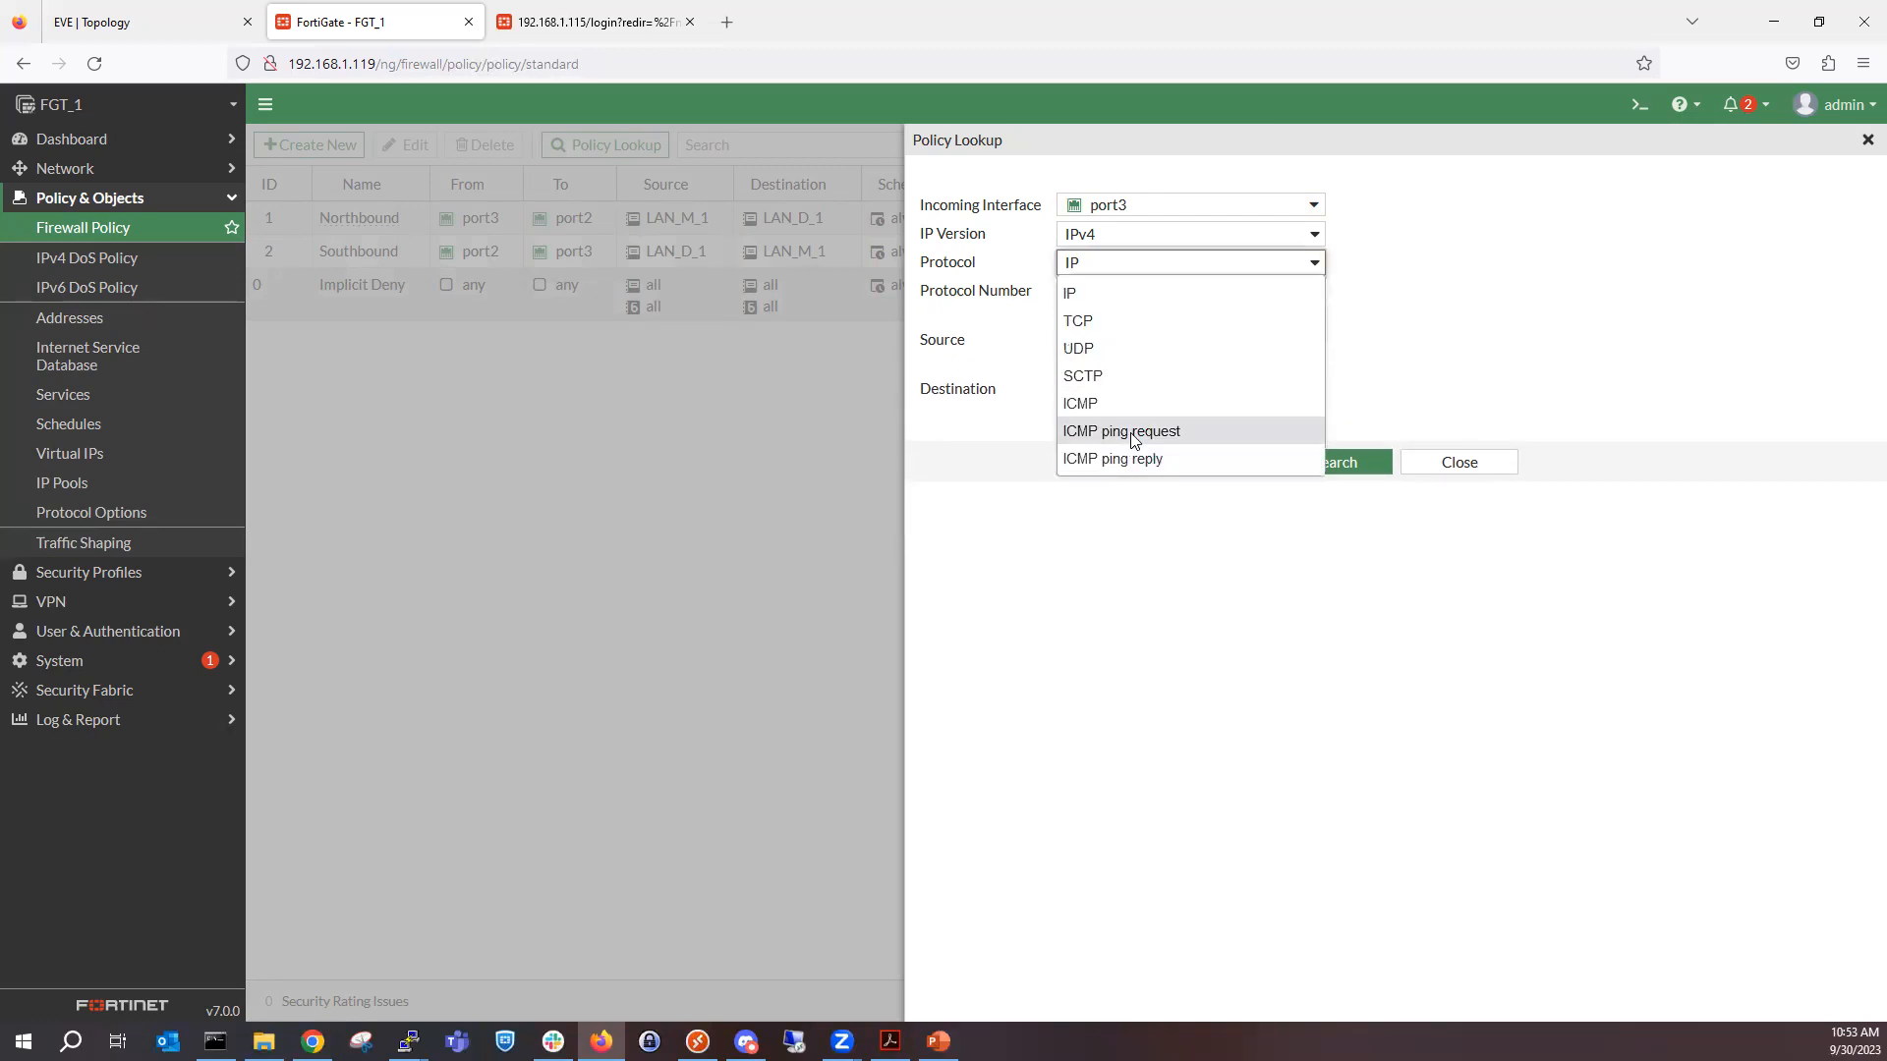
left_click(1132, 432)
Run the policy lookup with source 10.10.1.50 and destination 10.10.2.50.
left_click(1126, 297)
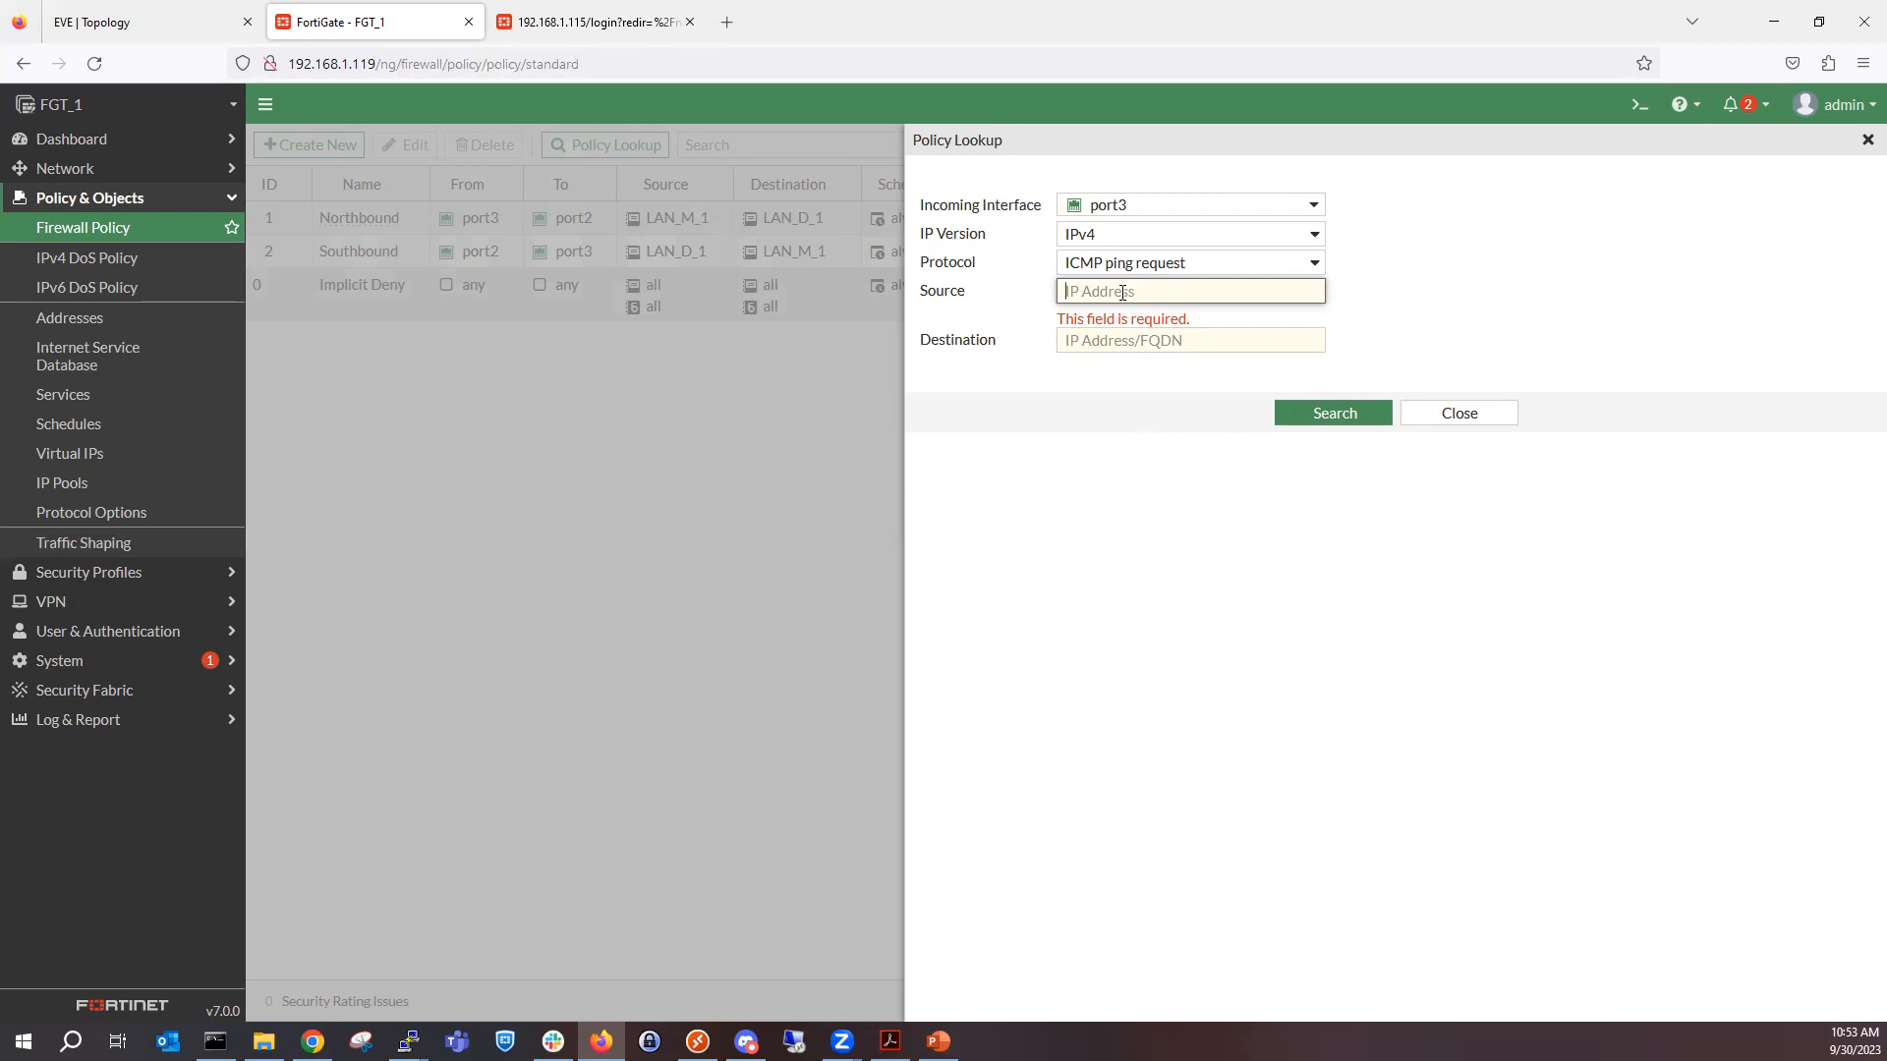
type("10.10.1.1")
left_click(1178, 324)
type("10.10")
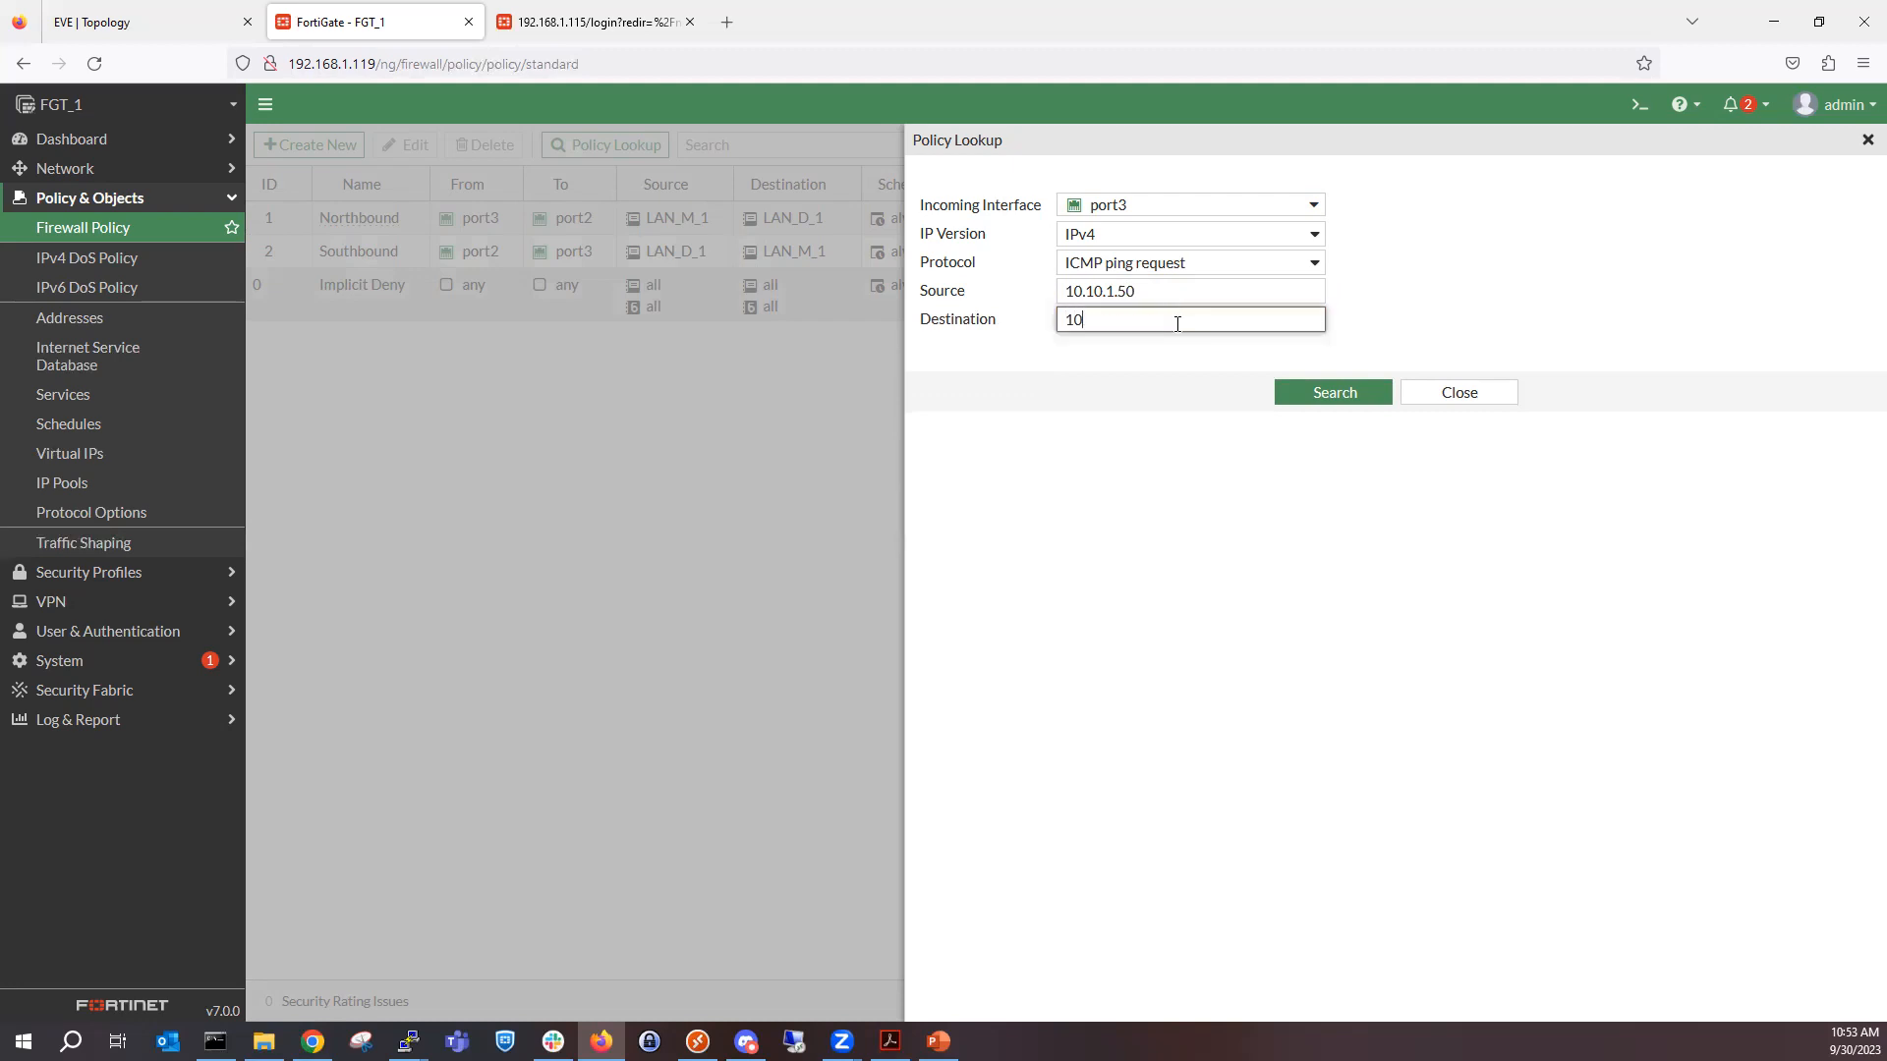
type(".2.50")
left_click(1325, 397)
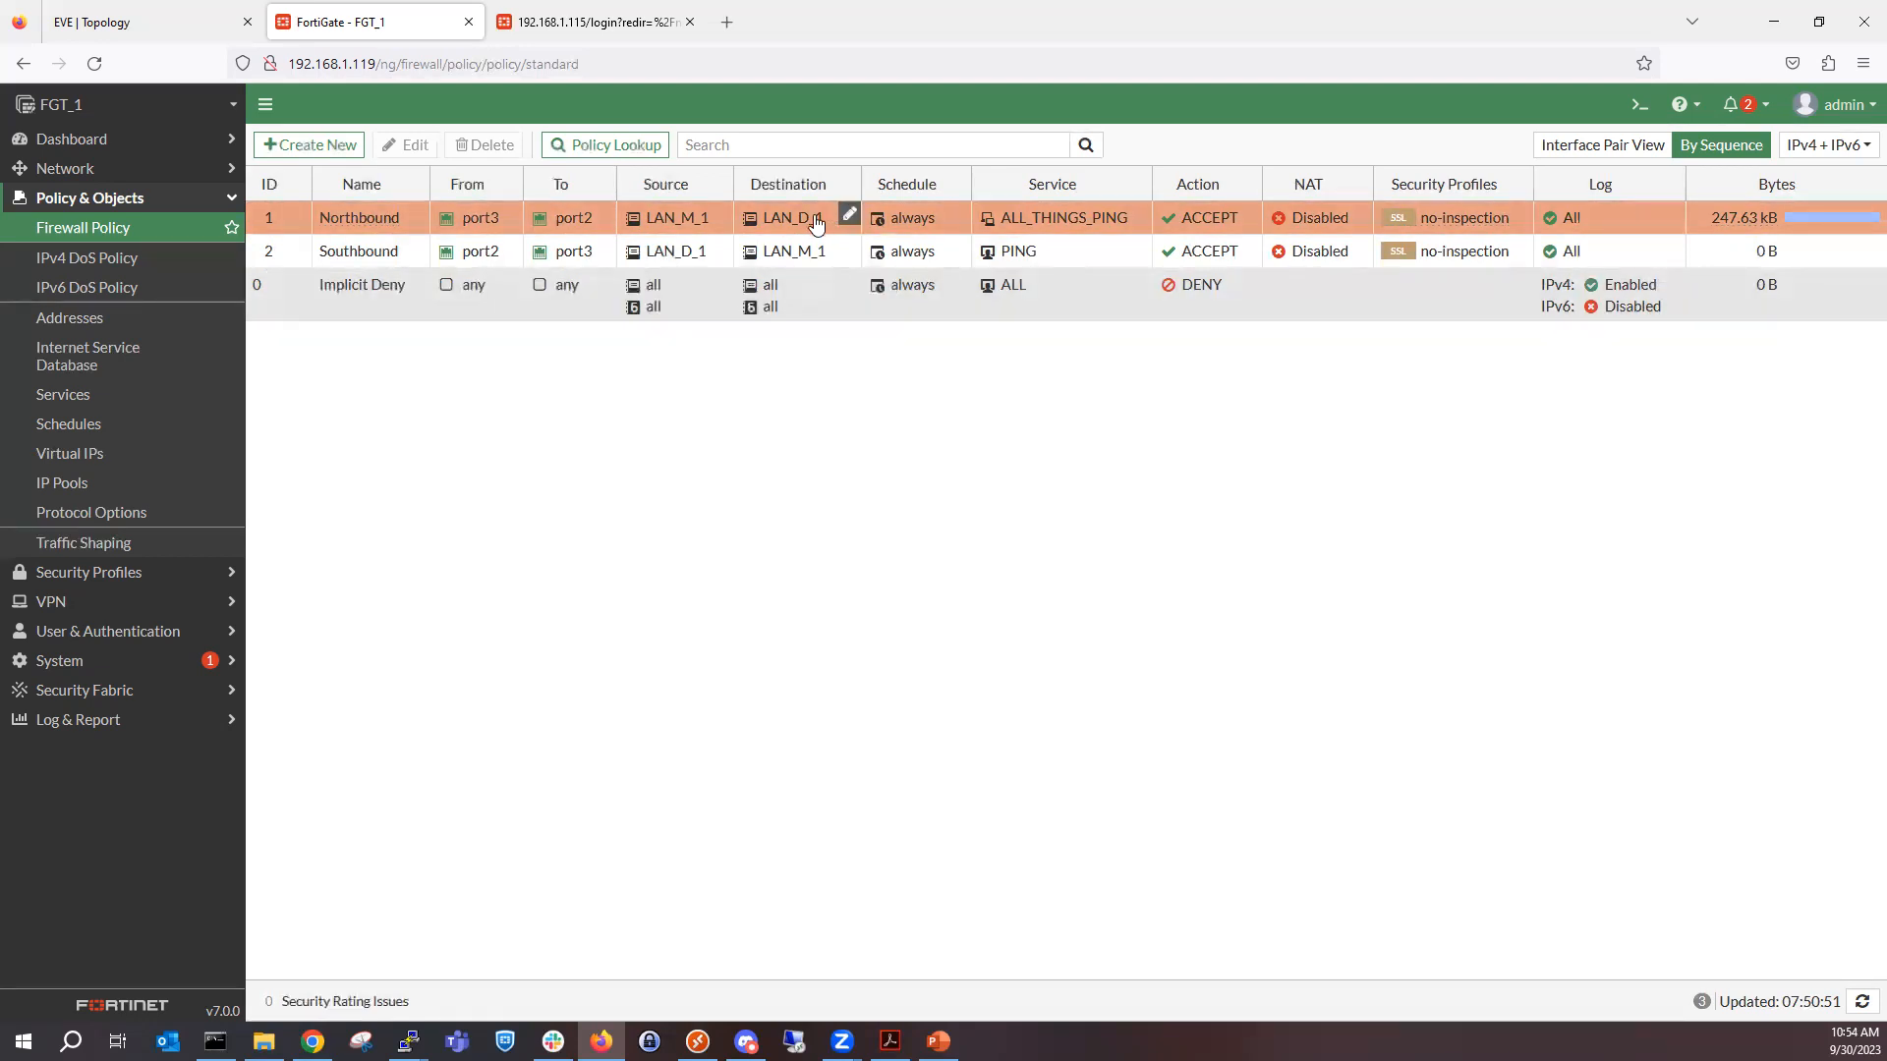
mouse_move(813, 217)
key("alt+Tab")
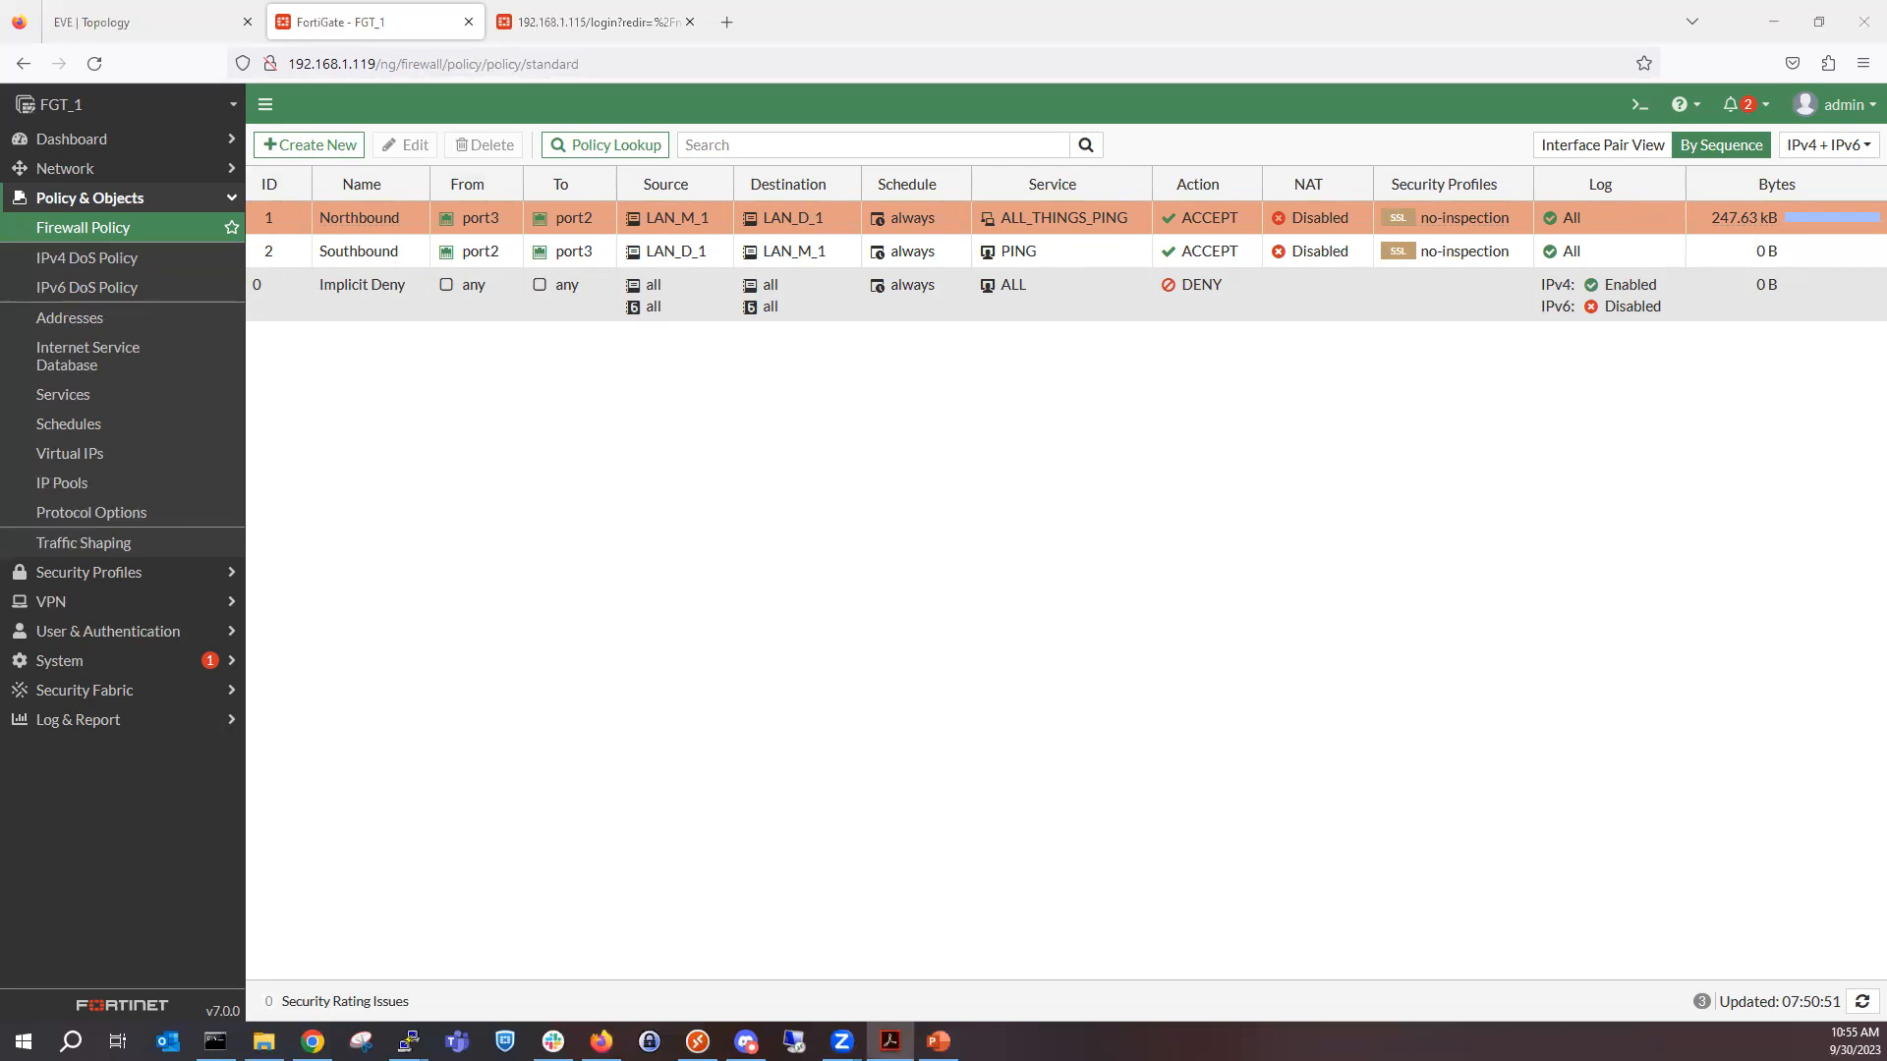